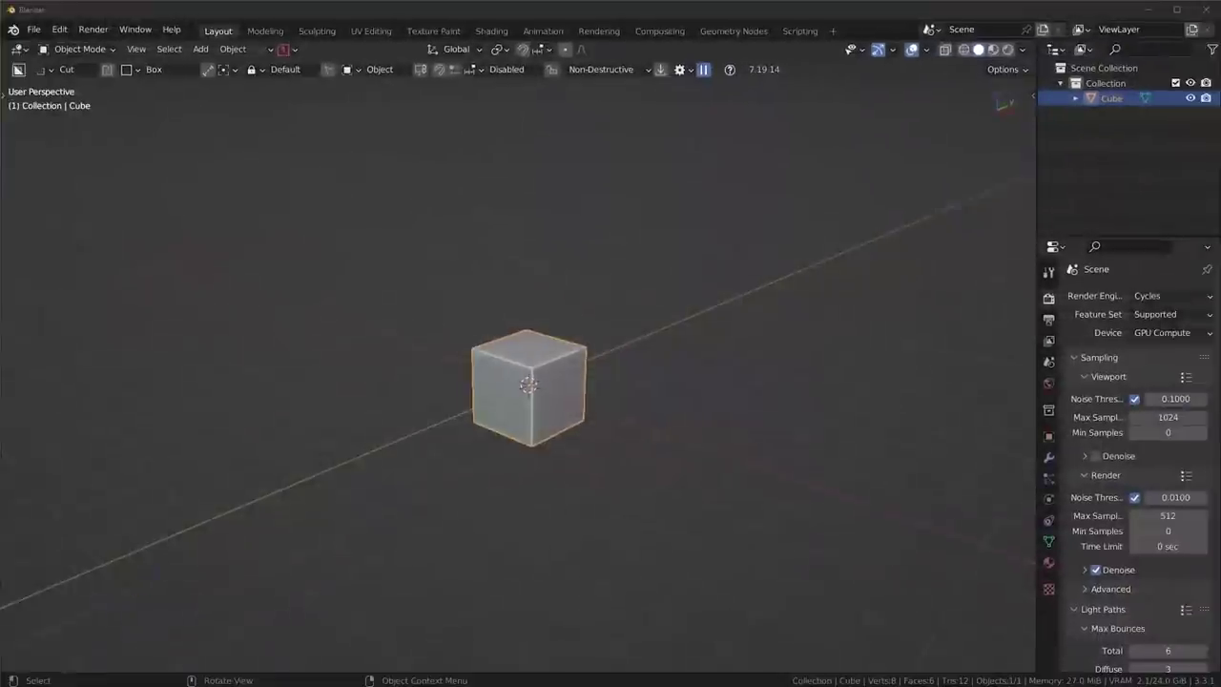
pyautogui.scroll(2, 531, 444)
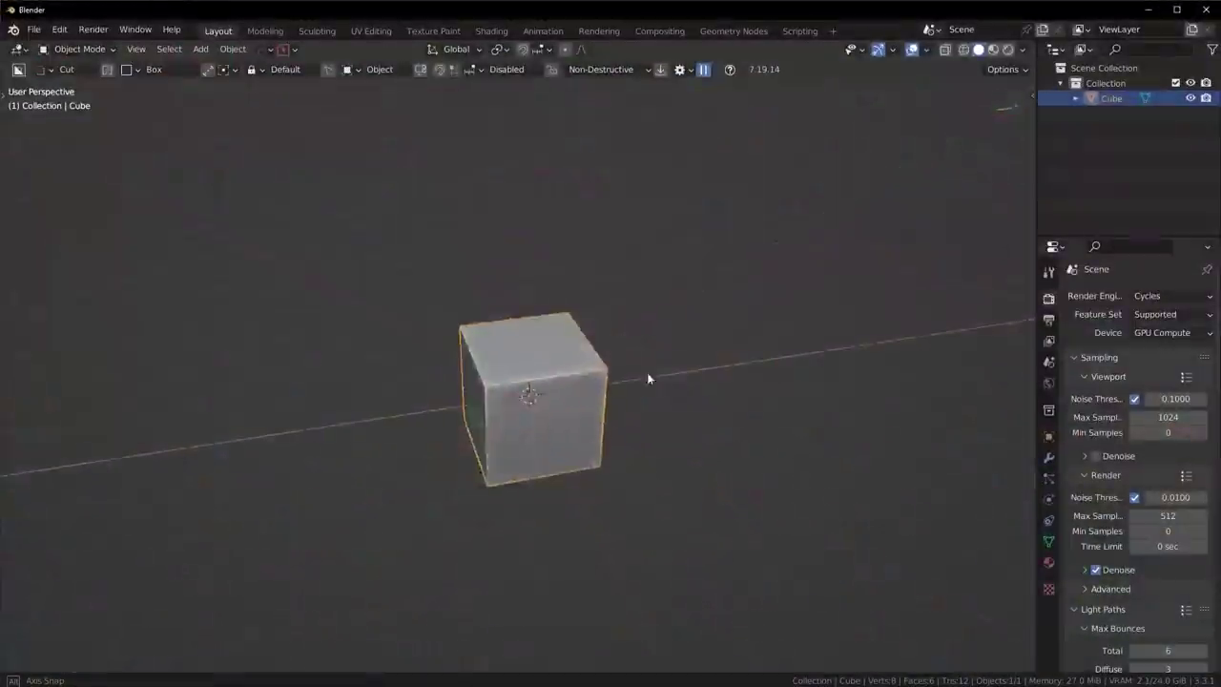
pyautogui.moveTo(647, 374); pyautogui.dragTo(617, 405, button='middle')
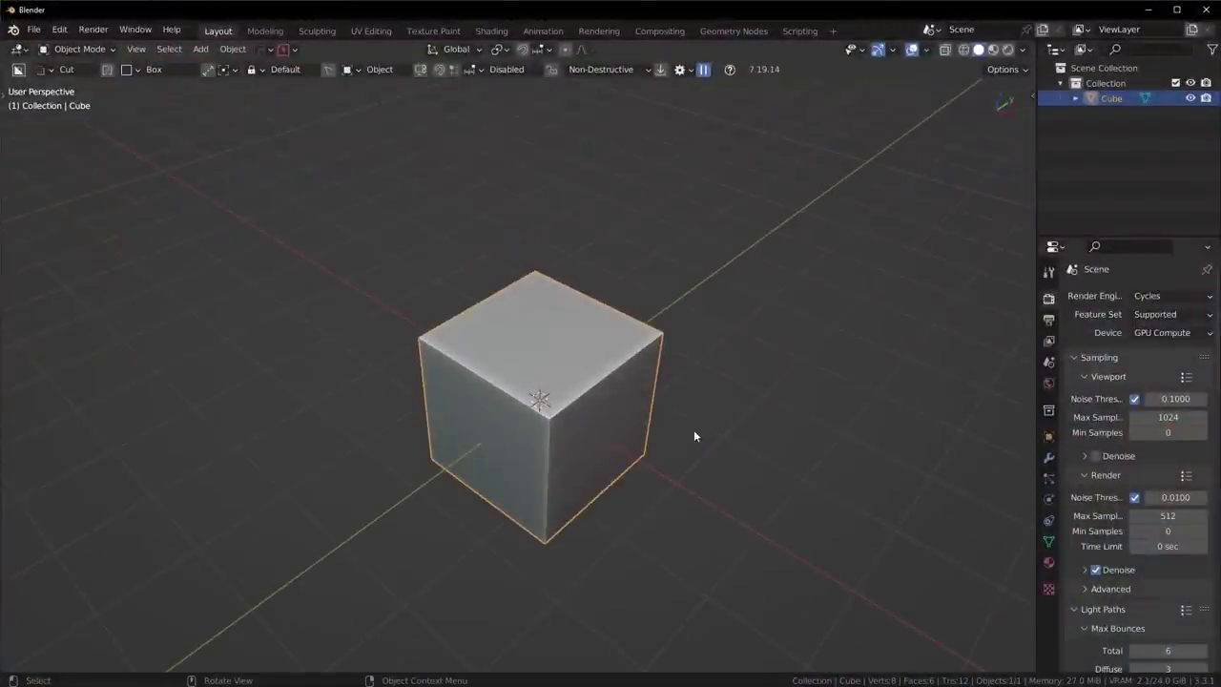
pyautogui.moveTo(694, 431); pyautogui.dragTo(644, 377, button='middle')
pyautogui.moveTo(702, 409); pyautogui.dragTo(455, 383, button='middle')
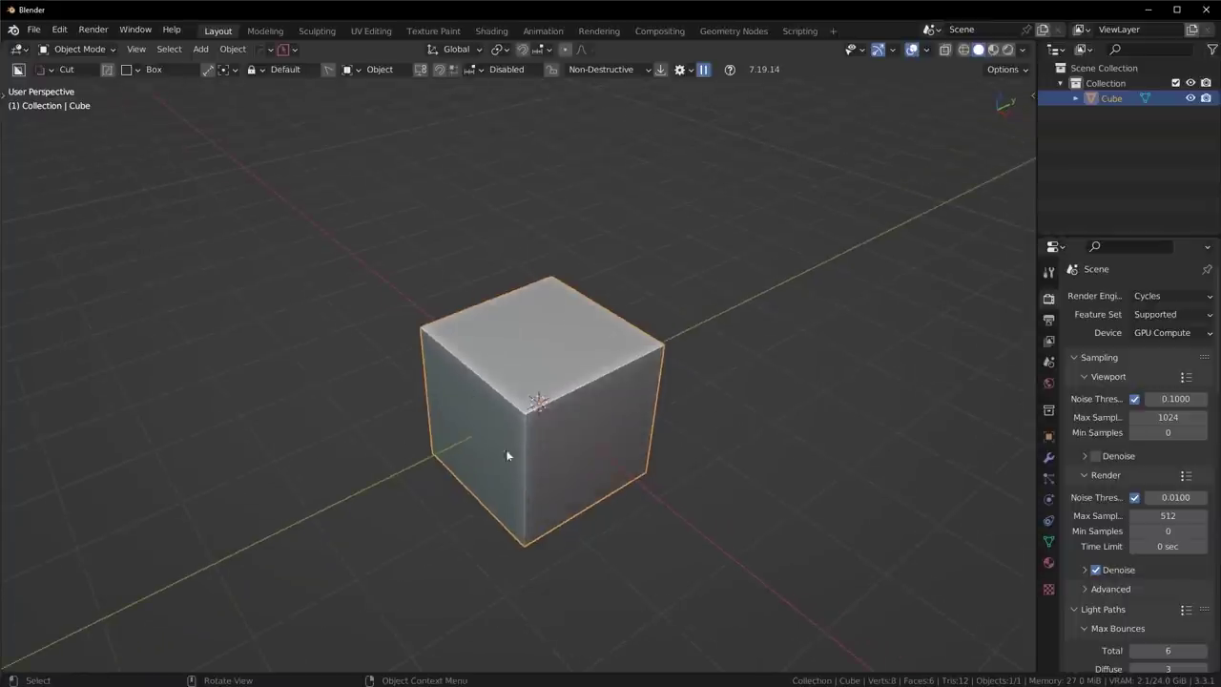
pyautogui.moveTo(722, 390)
pyautogui.mouseDown(button='middle')
pyautogui.moveTo(738, 395)
pyautogui.moveTo(735, 381)
pyautogui.mouseUp(button='middle')
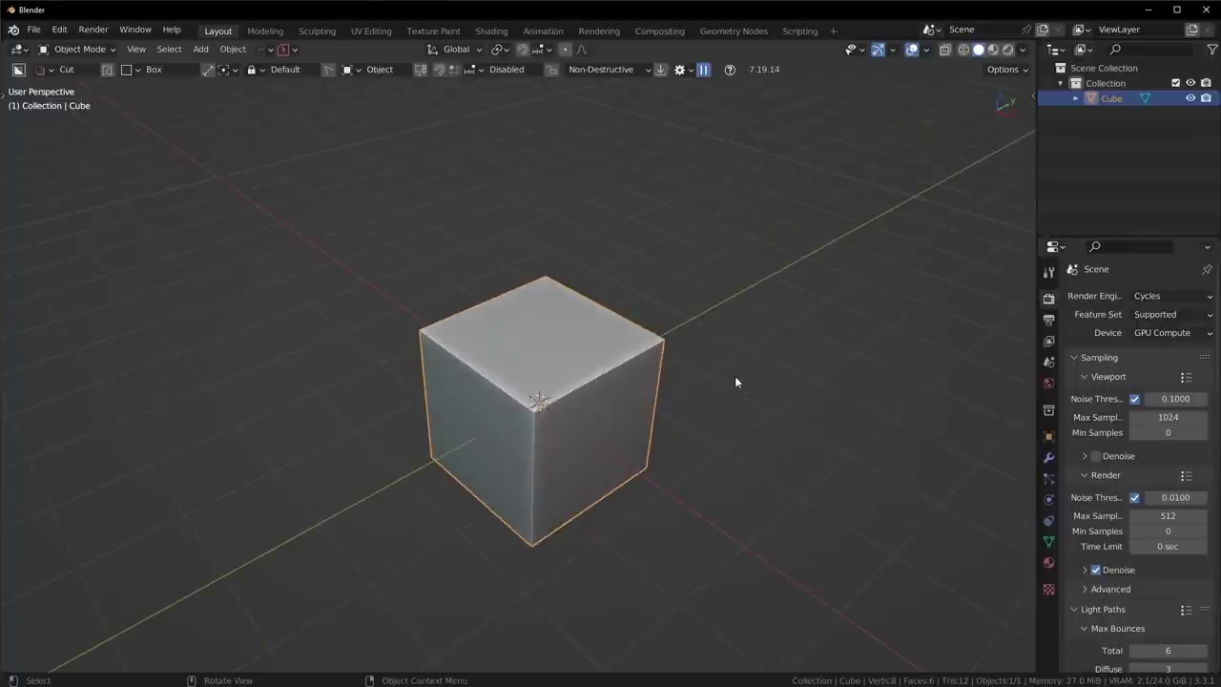
# Step: Set the solid viewport lighting to MatCap and choose the light grey matcap, the first in the list
pyautogui.click(1023, 49)
pyautogui.click(959, 123)
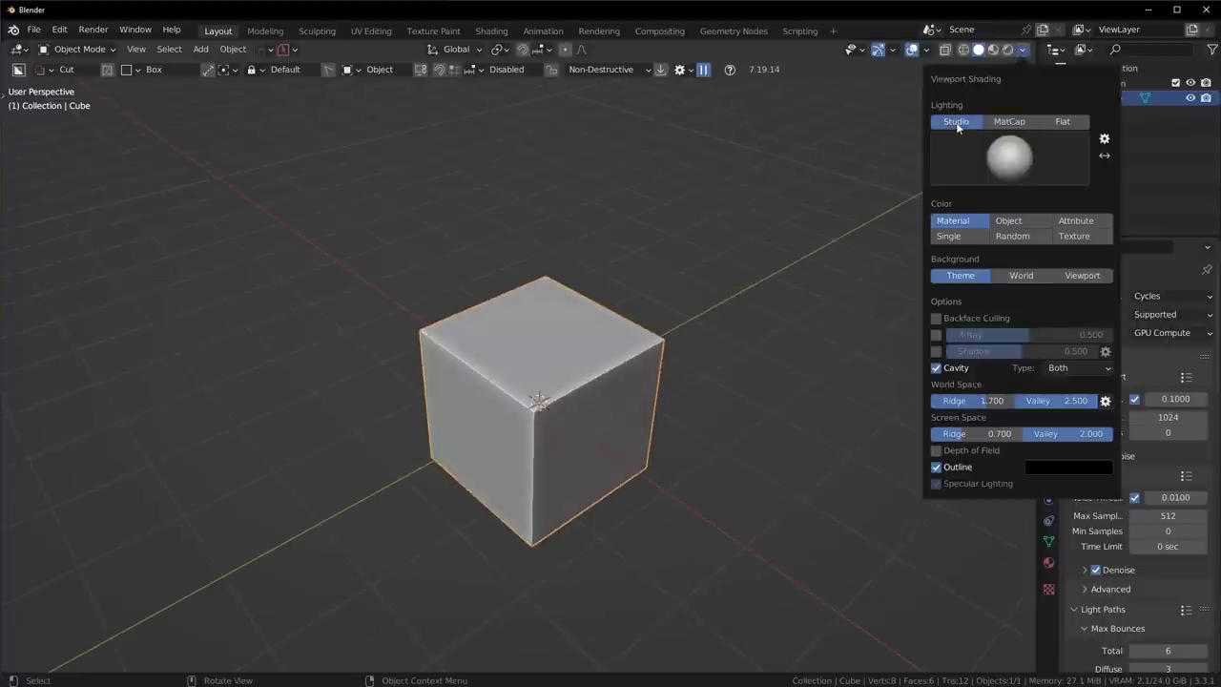
pyautogui.click(1014, 121)
pyautogui.click(1009, 158)
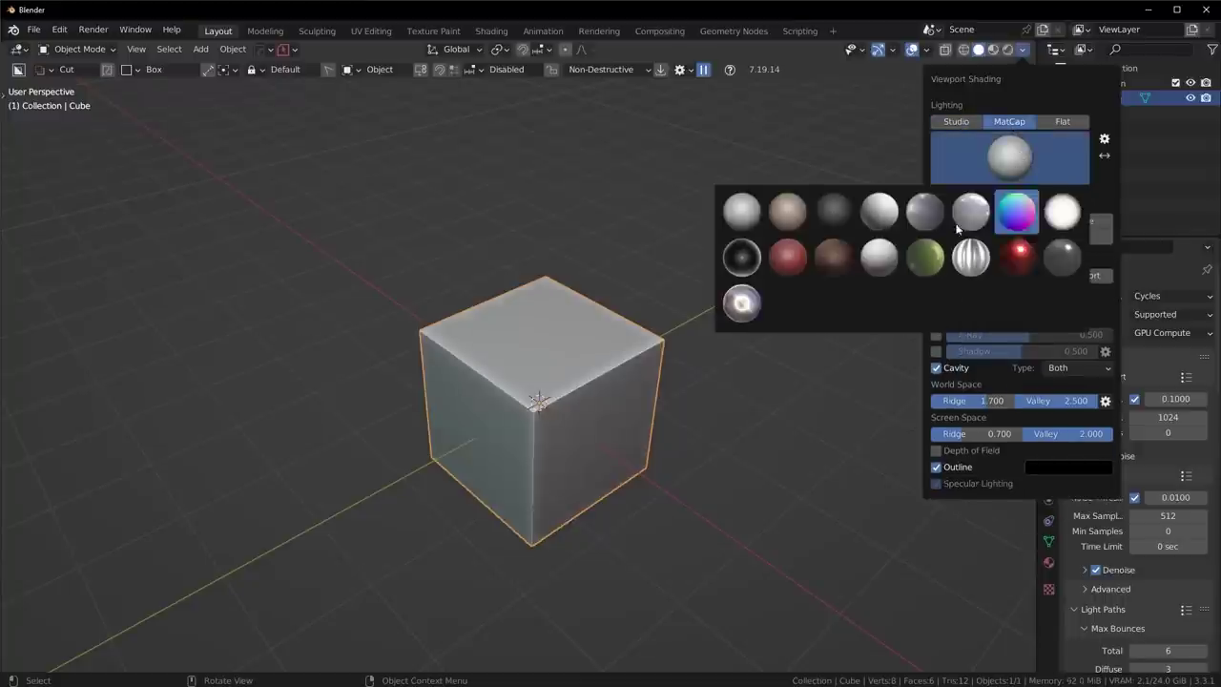
pyautogui.click(741, 214)
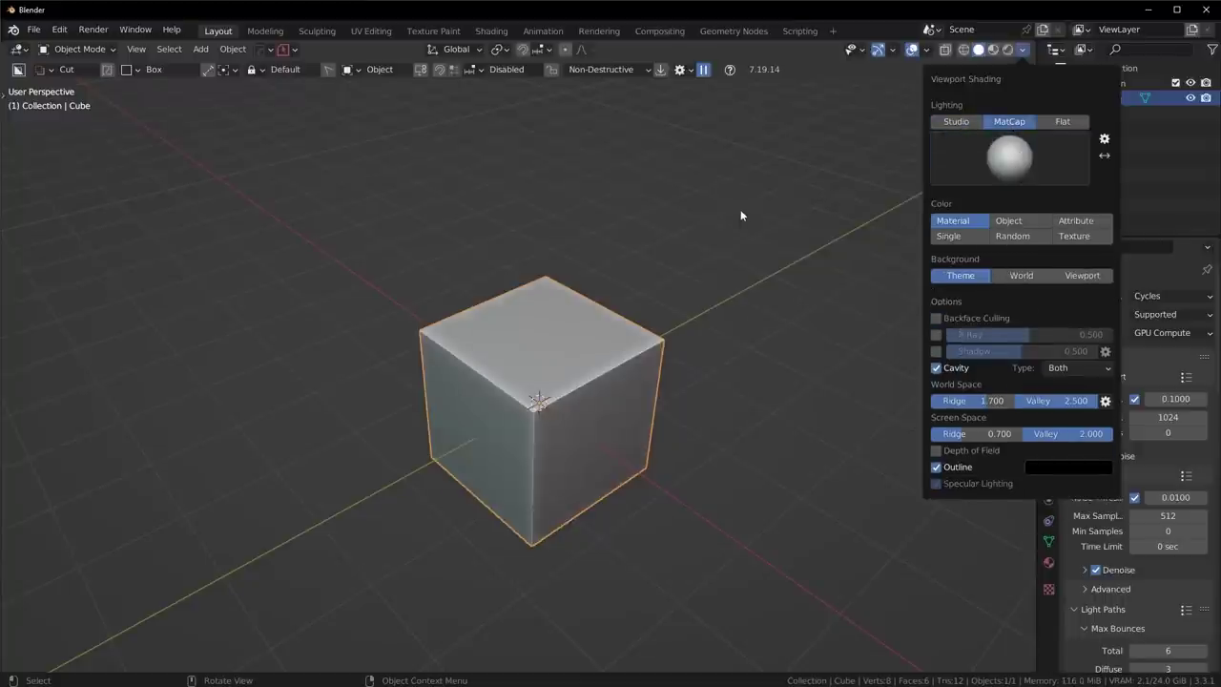
pyautogui.scroll(3, 549, 409)
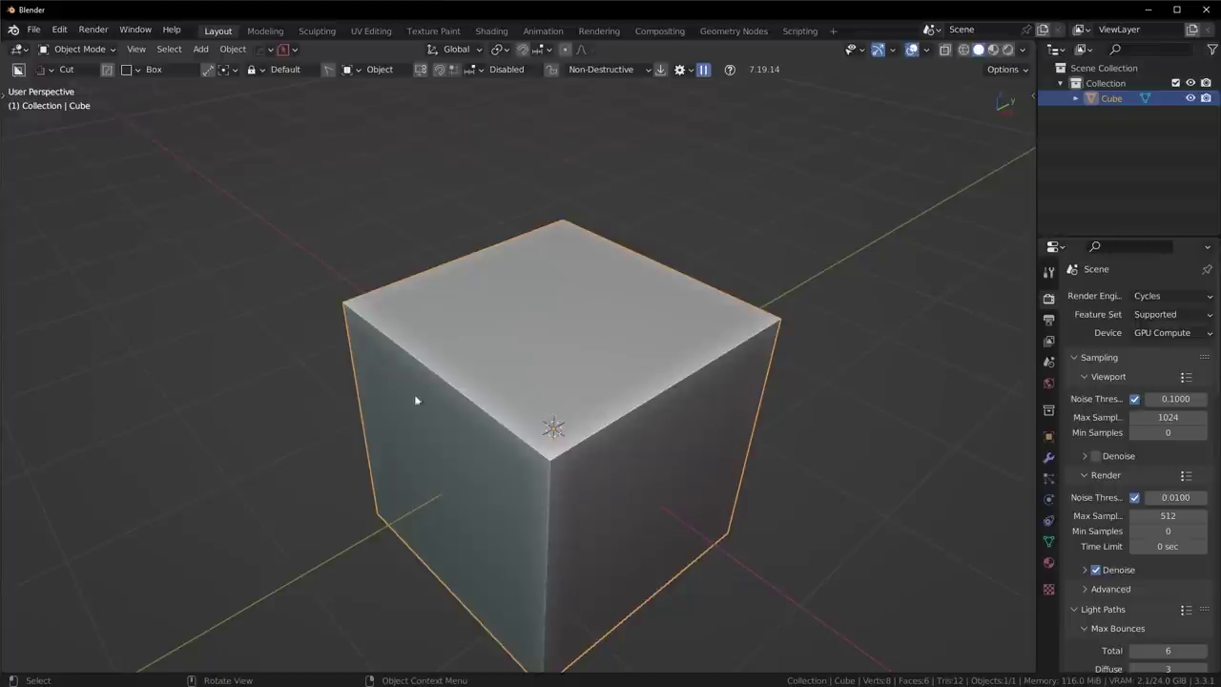
pyautogui.scroll(-2, 611, 464)
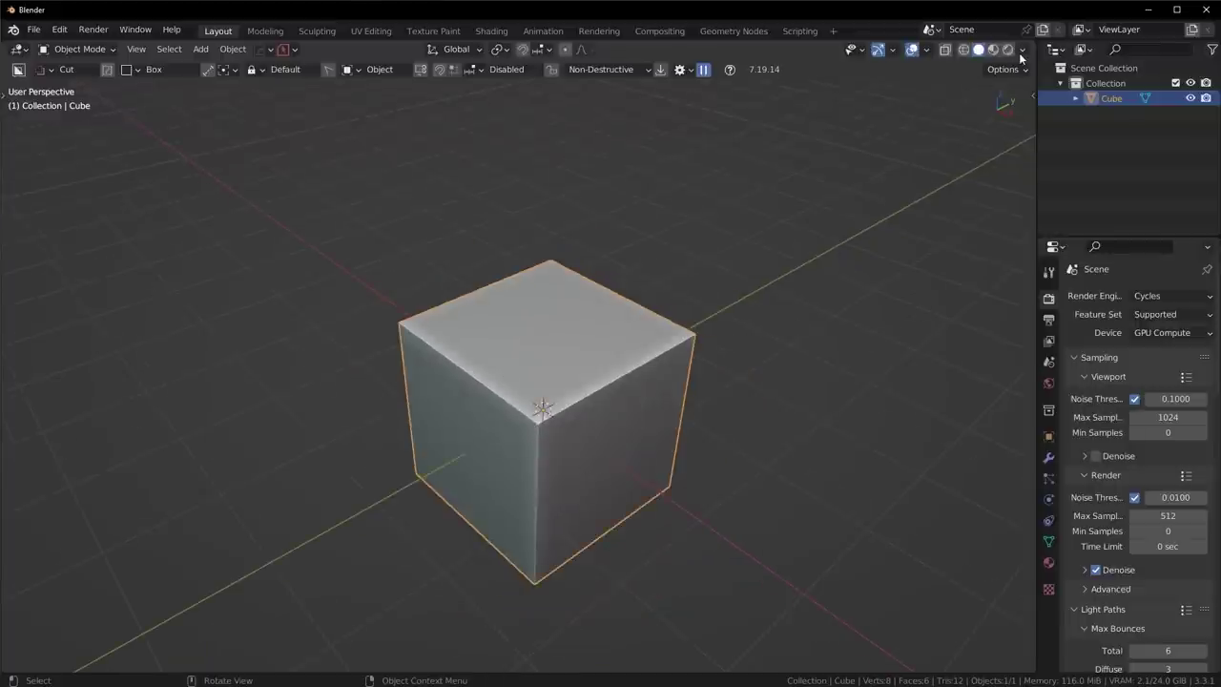
# Step: Compare Studio with MatCap lighting and toggle Cavity shading off and back on with its type as Both
pyautogui.click(1023, 51)
pyautogui.click(1024, 50)
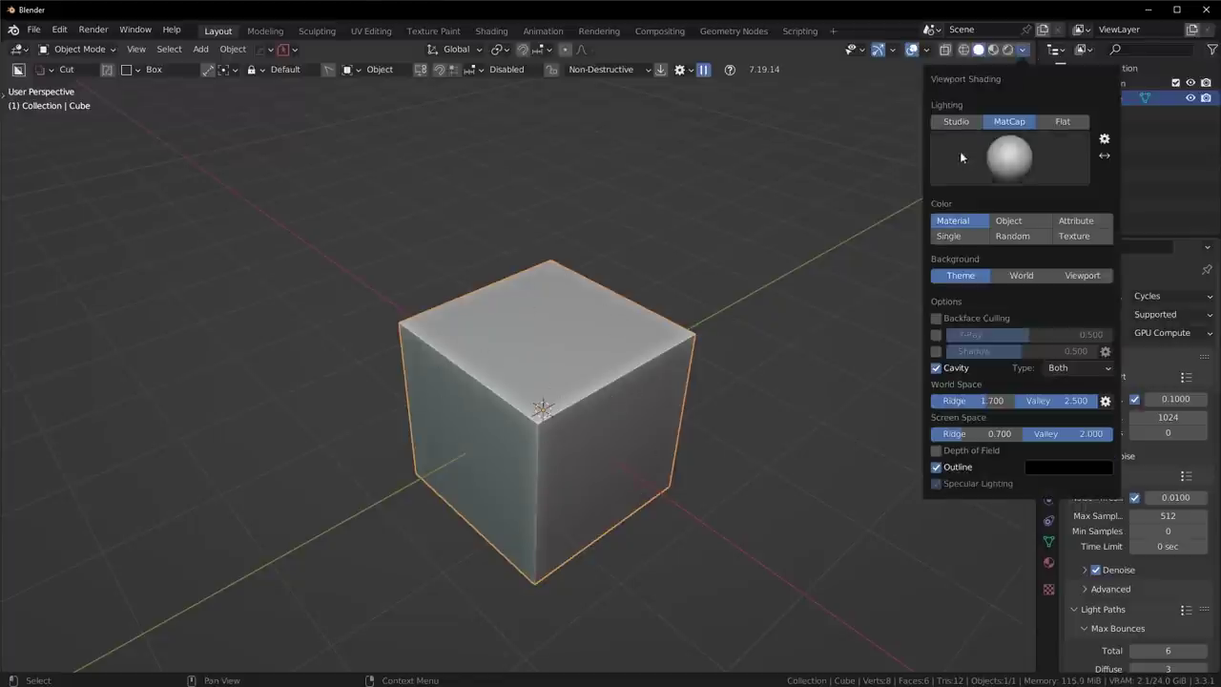
pyautogui.click(957, 121)
pyautogui.click(1011, 120)
pyautogui.click(937, 369)
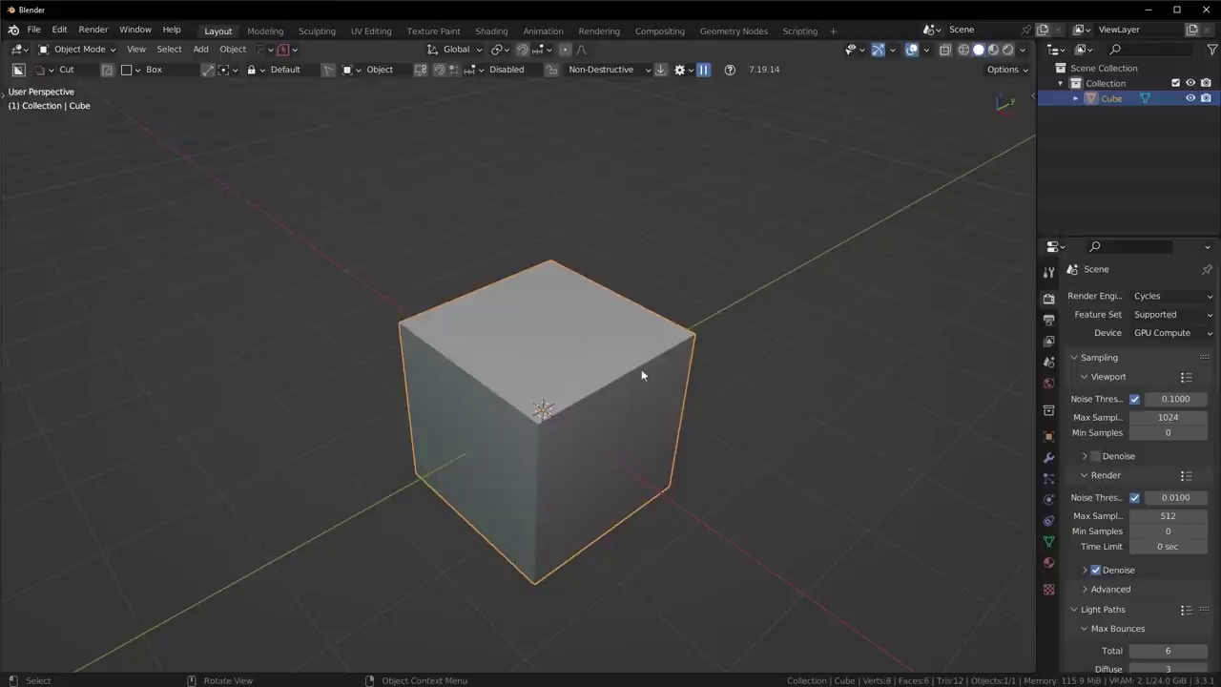
pyautogui.click(1023, 54)
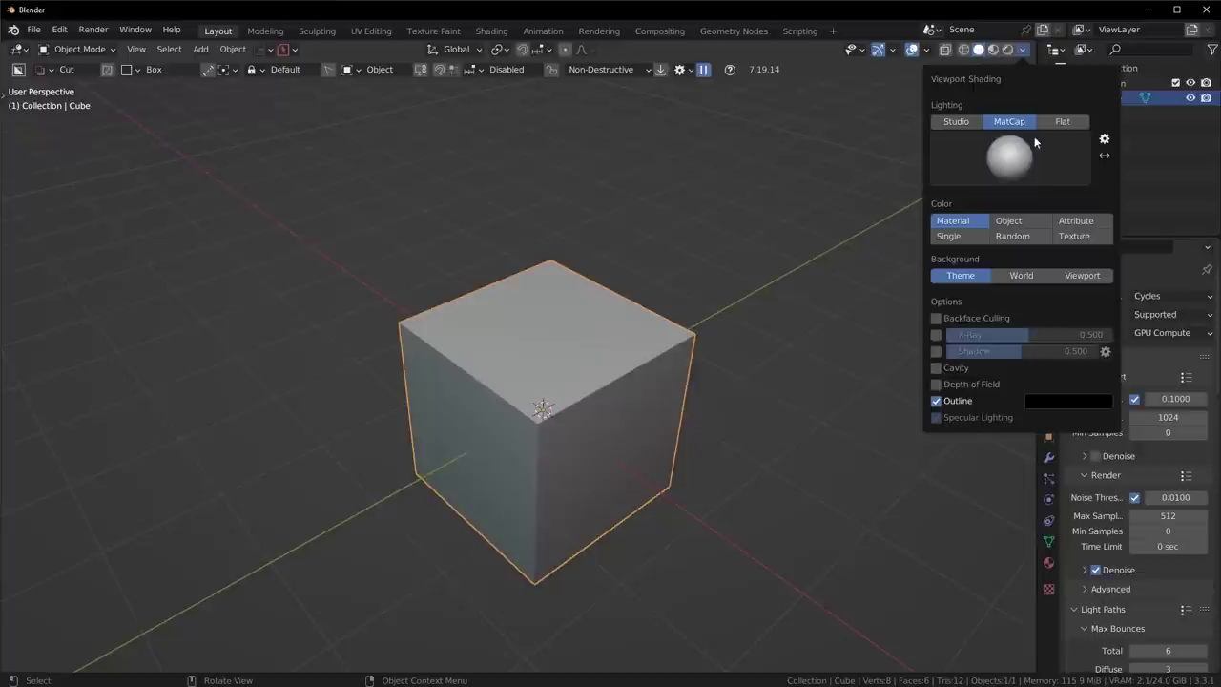
pyautogui.click(936, 368)
pyautogui.click(1054, 369)
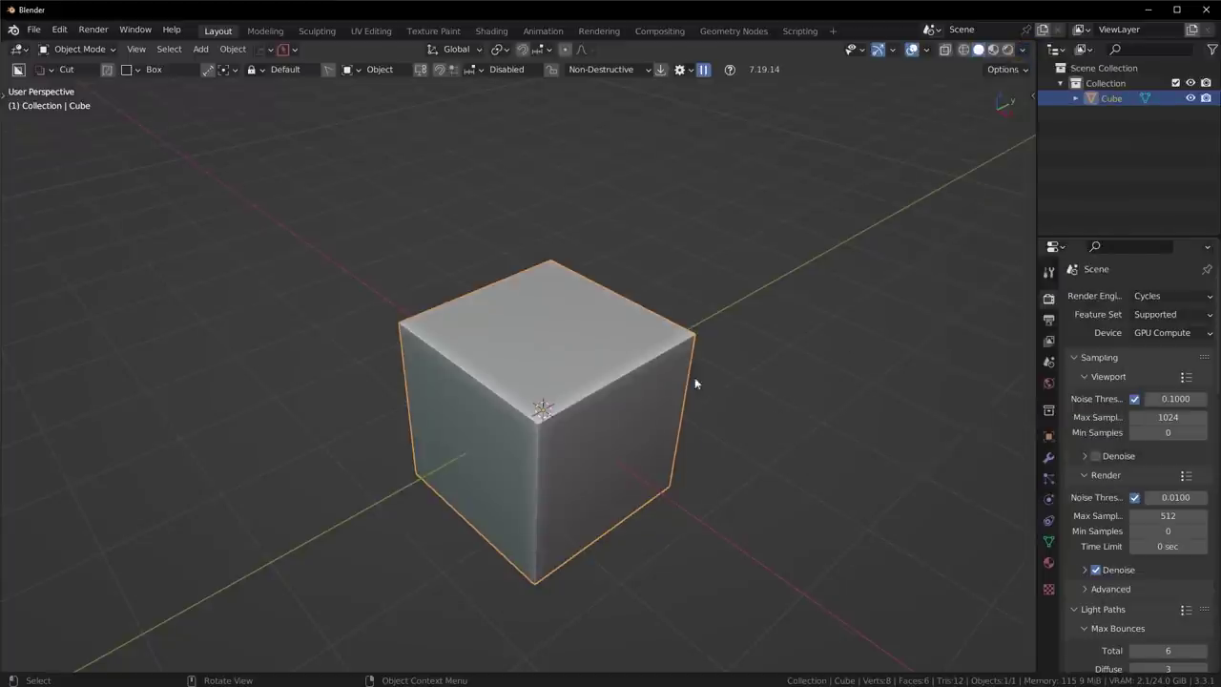
# Step: Cut a box-shaped notch with bevelled corners into the cube's upper front edge using BoxCutter
pyautogui.moveTo(695, 379); pyautogui.dragTo(654, 374, button='middle')
pyautogui.hotkey('ctrl', 'd')
pyautogui.moveTo(529, 364)
pyautogui.mouseDown()
pyautogui.moveTo(699, 436)
pyautogui.moveTo(742, 430)
pyautogui.mouseUp()
pyautogui.press('b')
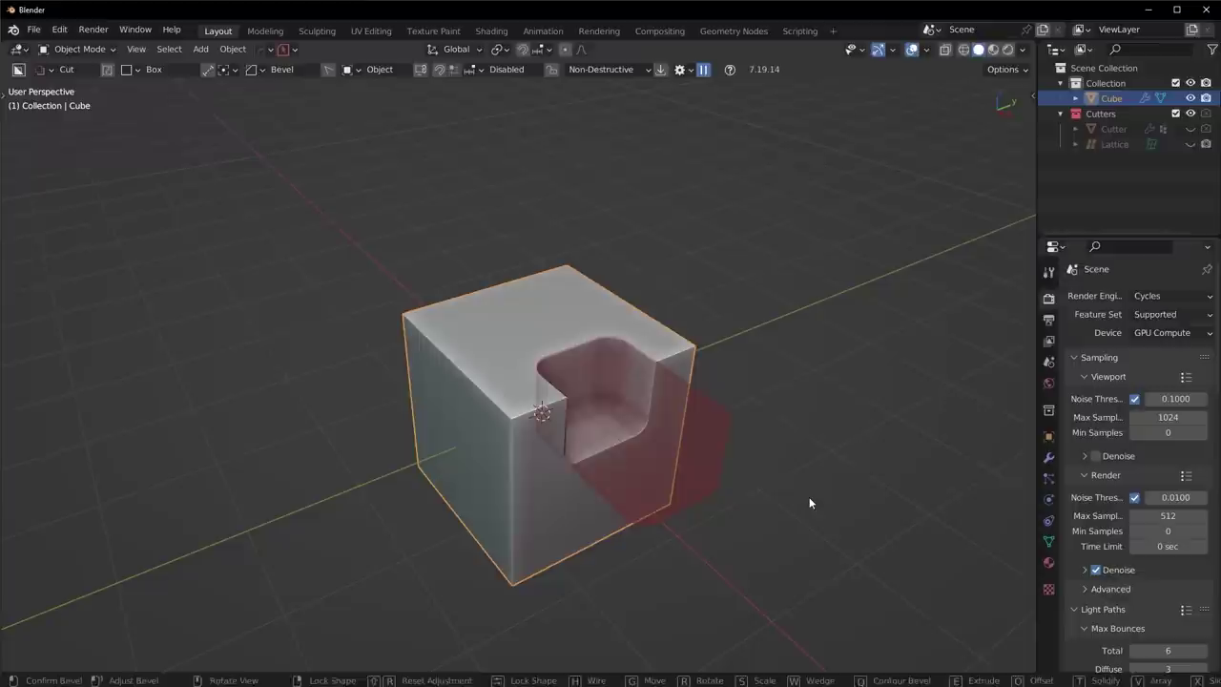
pyautogui.click(809, 503)
# Step: Set both the World Space and Screen Space Valley values of the viewport's Cavity shading to 0
pyautogui.click(1022, 49)
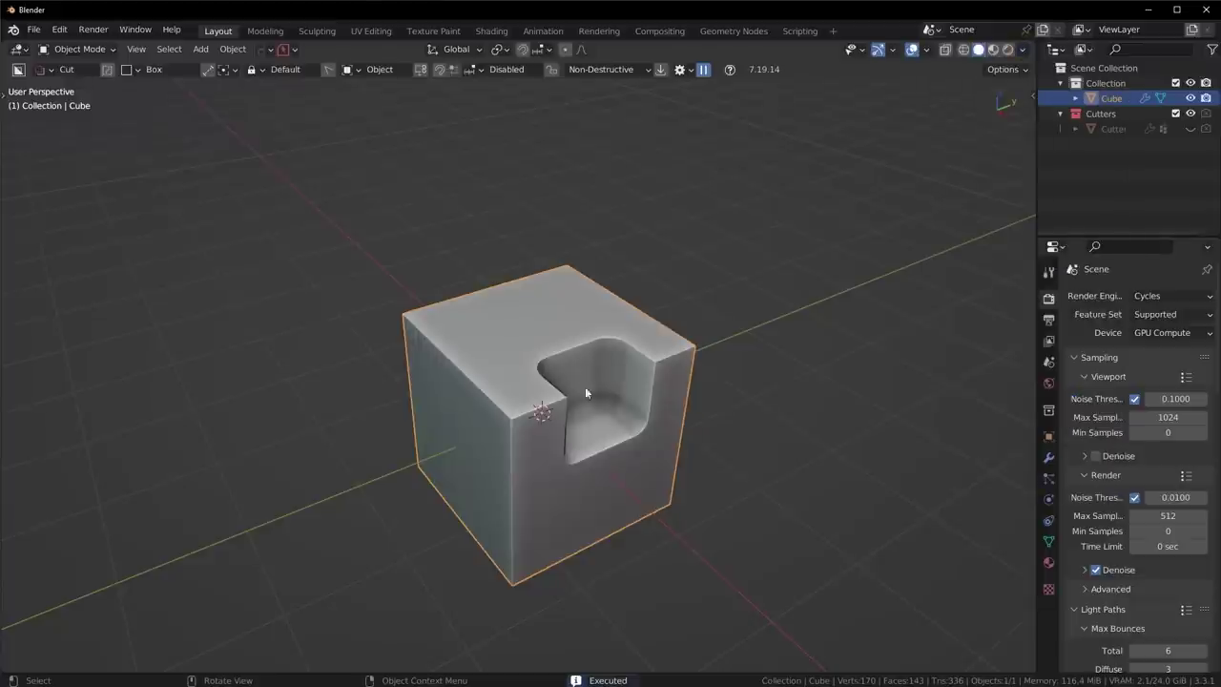
pyautogui.click(1023, 50)
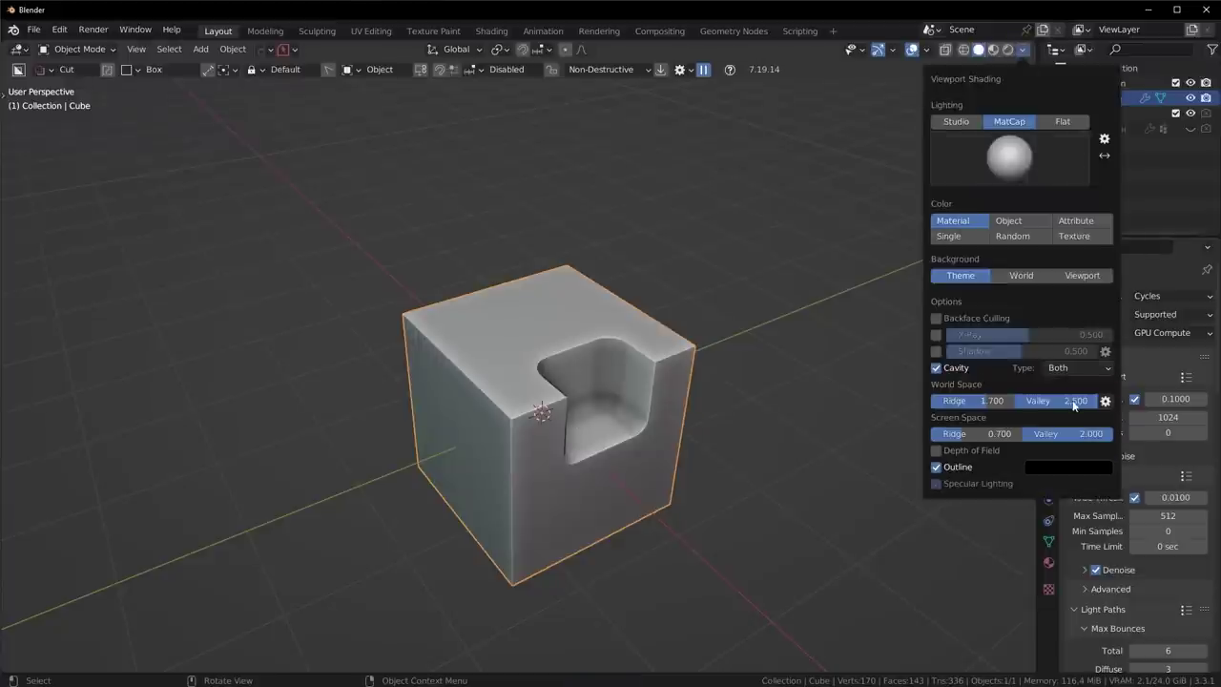
pyautogui.moveTo(1076, 402); pyautogui.dragTo(1002, 402)
pyautogui.moveTo(1087, 433); pyautogui.dragTo(1026, 433)
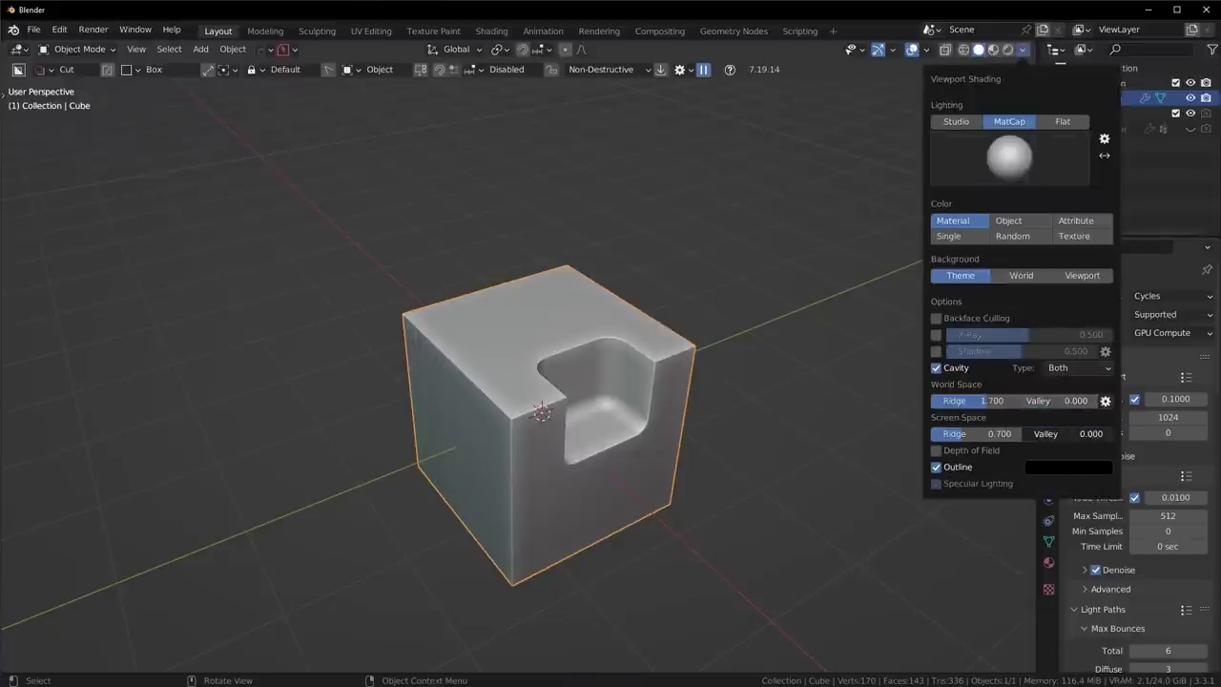
# Step: Toggle Cavity shading off and back on, and raise its World Space Valley value above 0
pyautogui.click(936, 367)
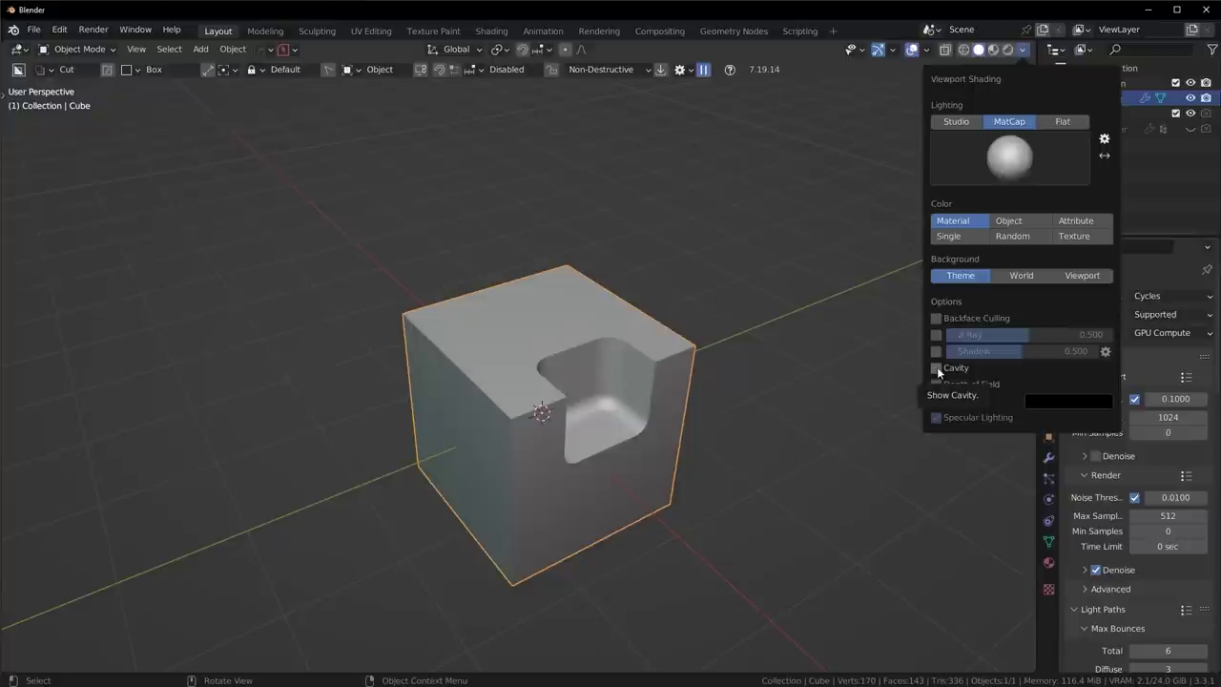
pyautogui.click(1024, 50)
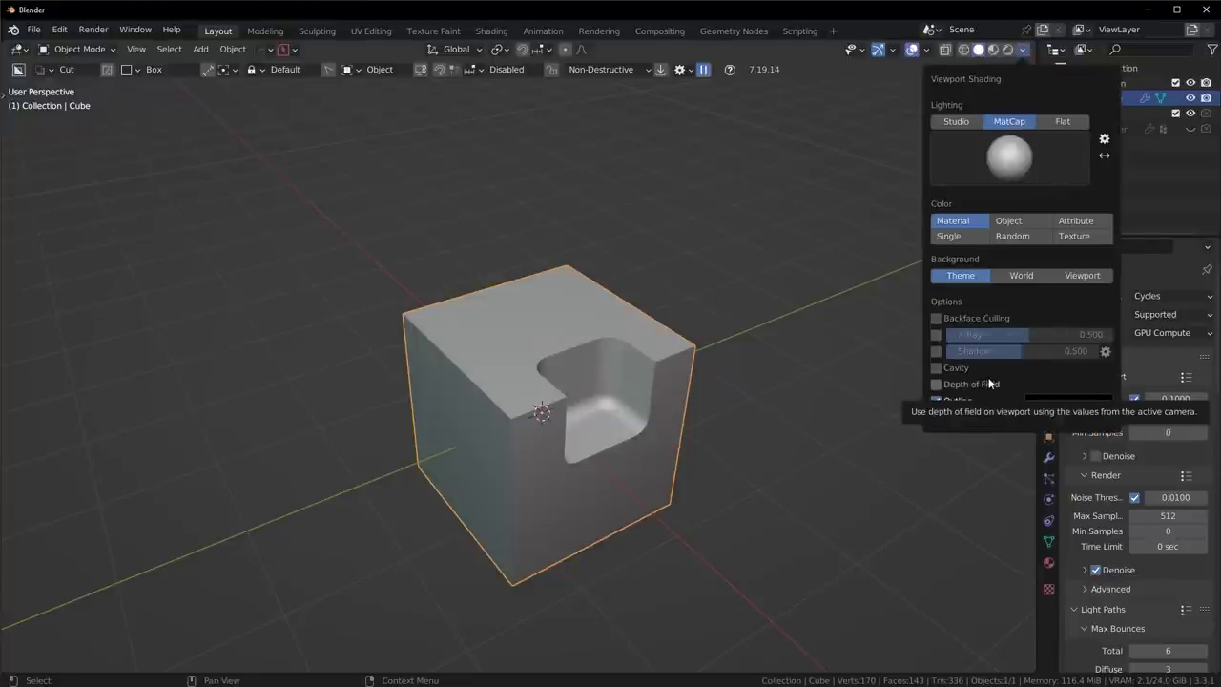
pyautogui.click(940, 369)
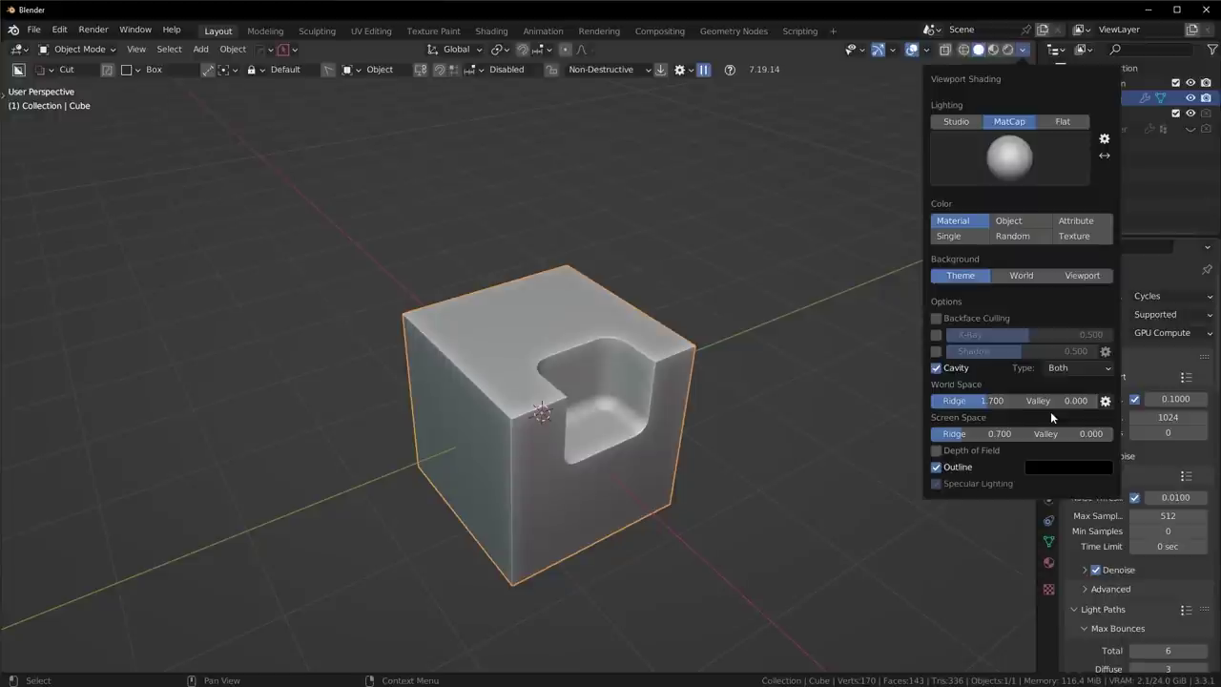
pyautogui.moveTo(1054, 401); pyautogui.dragTo(1068, 403)
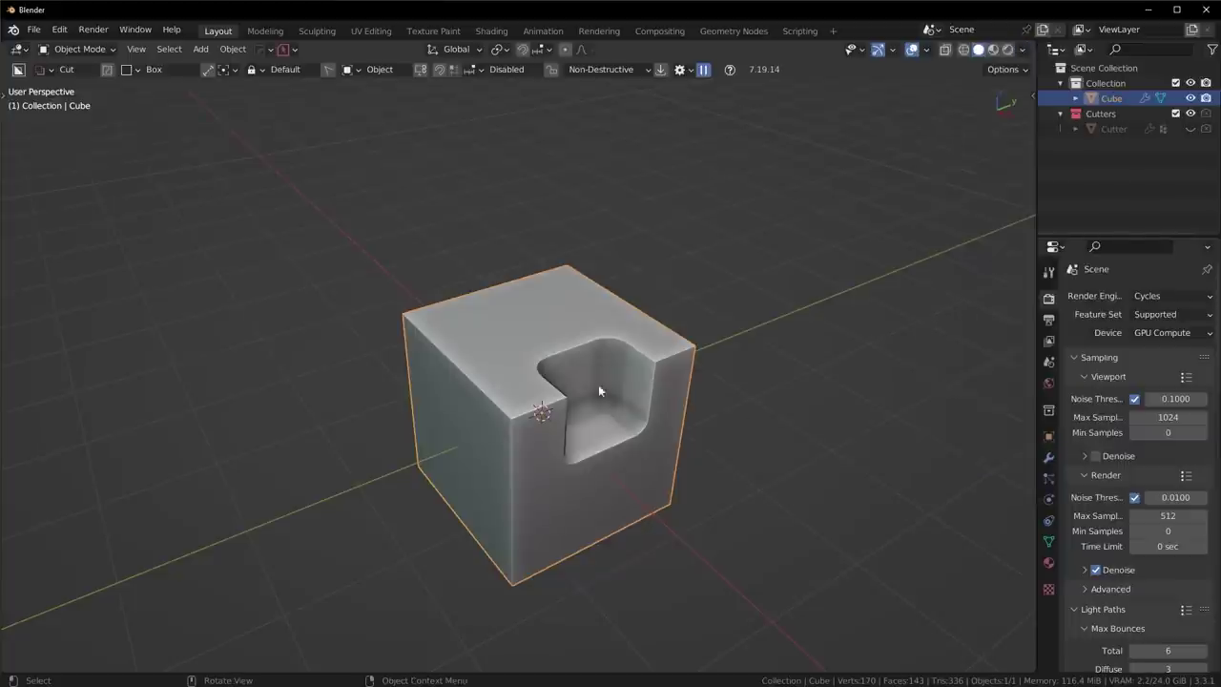
# Step: Undo the bevelled box cut on the cube
pyautogui.hotkey('ctrl', 'z')
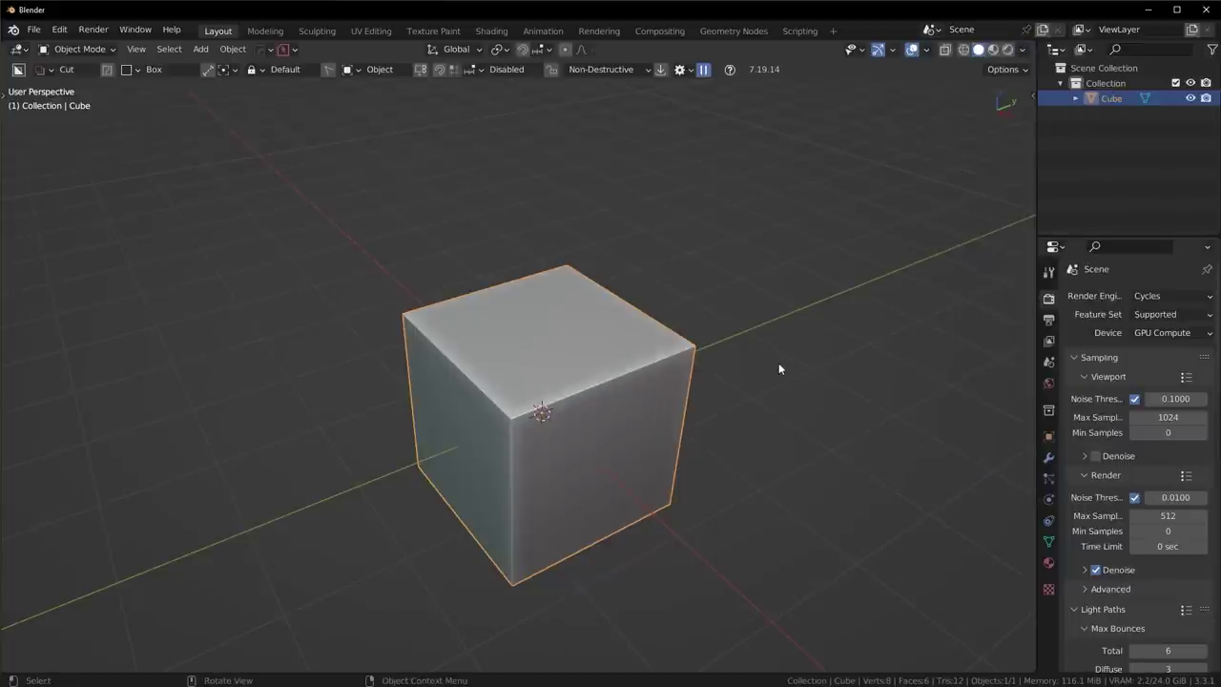
pyautogui.moveTo(778, 363); pyautogui.dragTo(720, 359, button='middle')
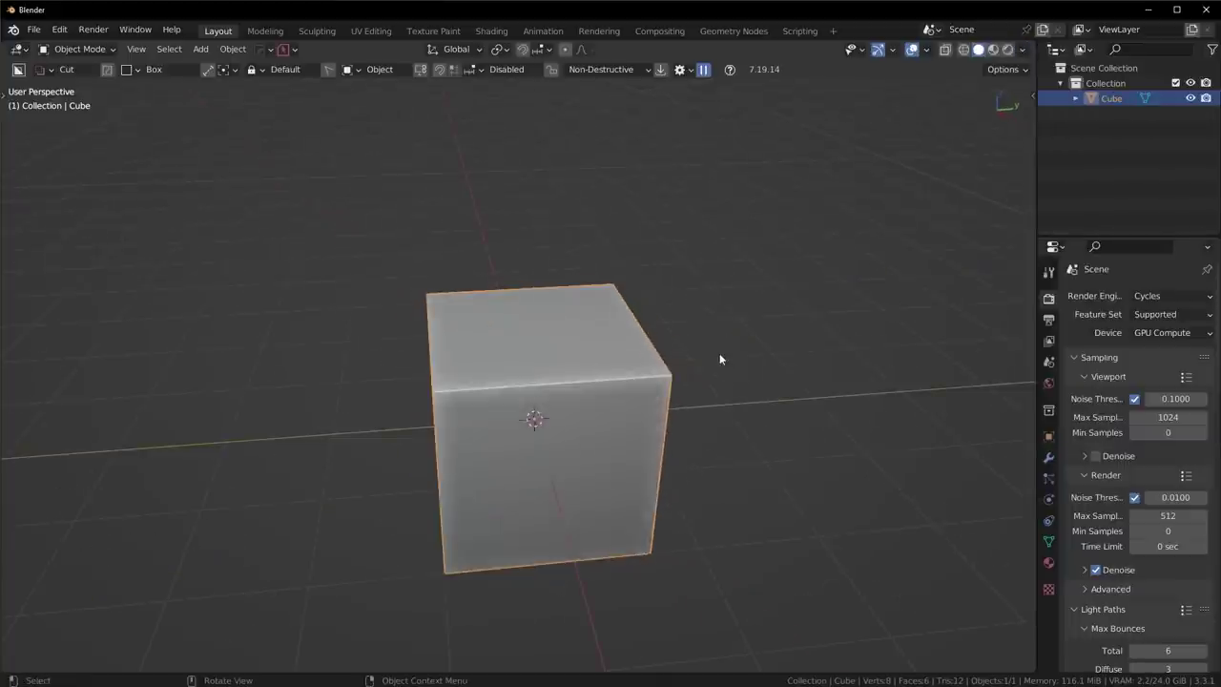
# Step: Scale the cube along the Y axis to about twice its length
pyautogui.press('KP_3')
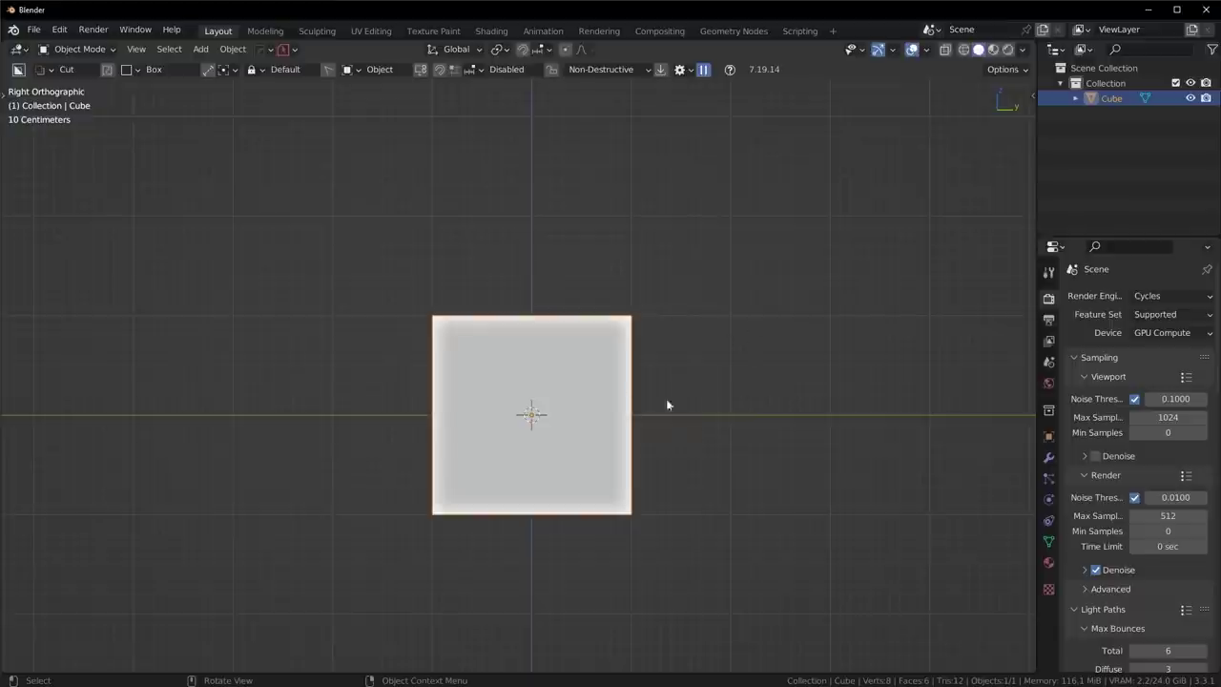
pyautogui.press('s')
pyautogui.press('y')
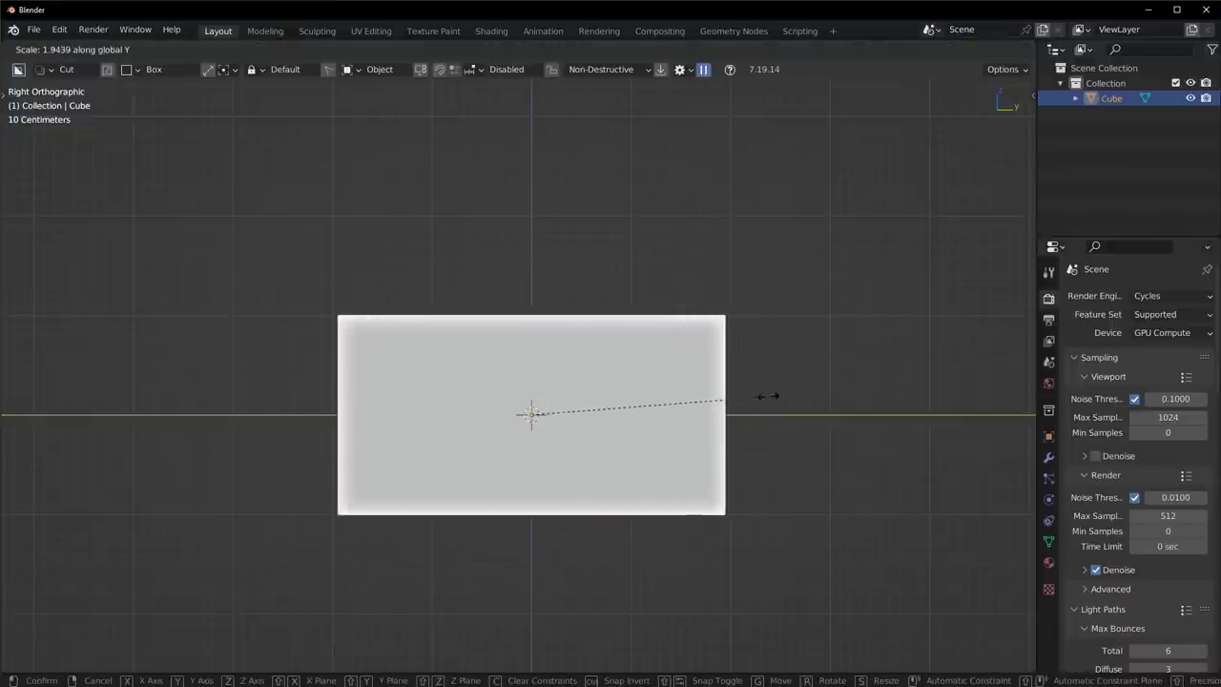
pyautogui.click(798, 391)
pyautogui.moveTo(798, 391); pyautogui.dragTo(943, 486, button='middle')
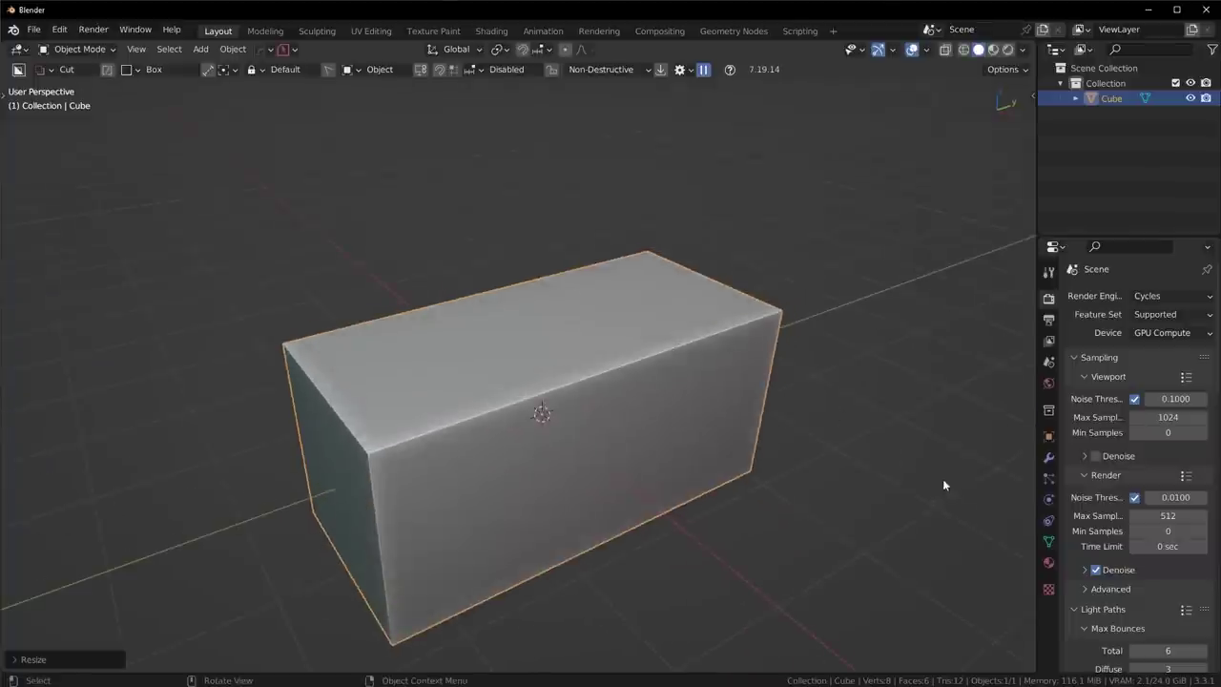
# Step: Flatten the stretched box along the Z axis to about 0.3 of its height
pyautogui.press('s')
pyautogui.press('z')
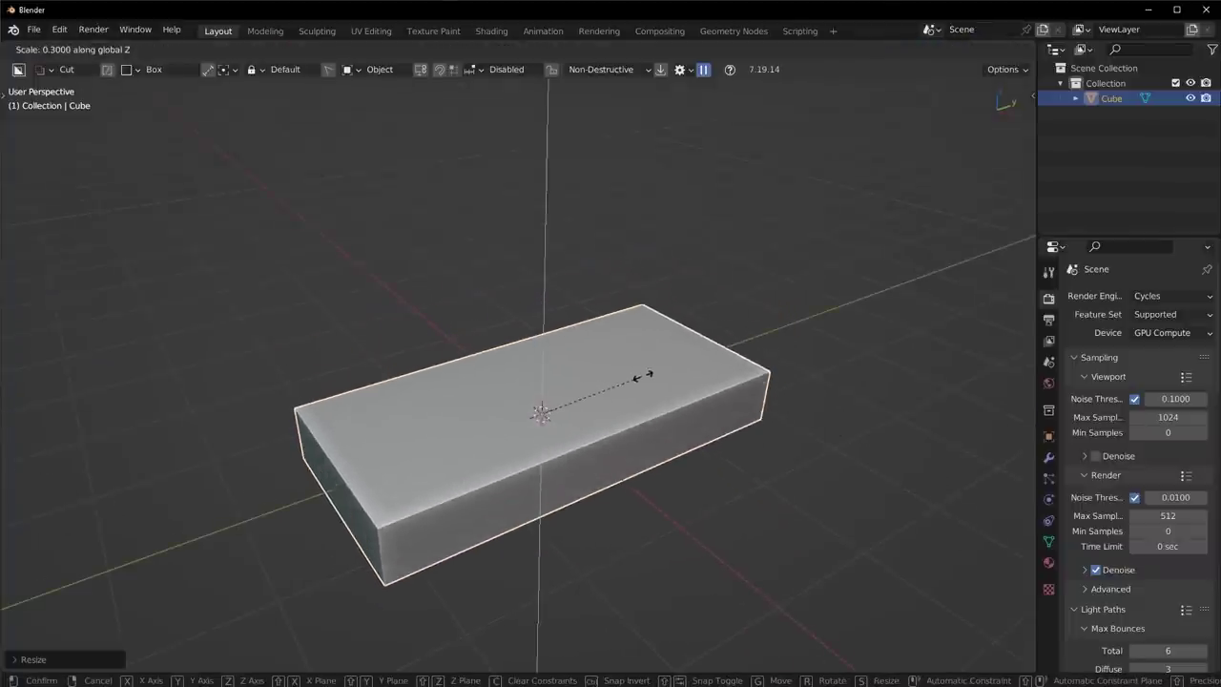
pyautogui.click(645, 376)
pyautogui.moveTo(824, 397); pyautogui.dragTo(523, 429, button='middle')
pyautogui.moveTo(601, 359); pyautogui.dragTo(426, 445, button='middle')
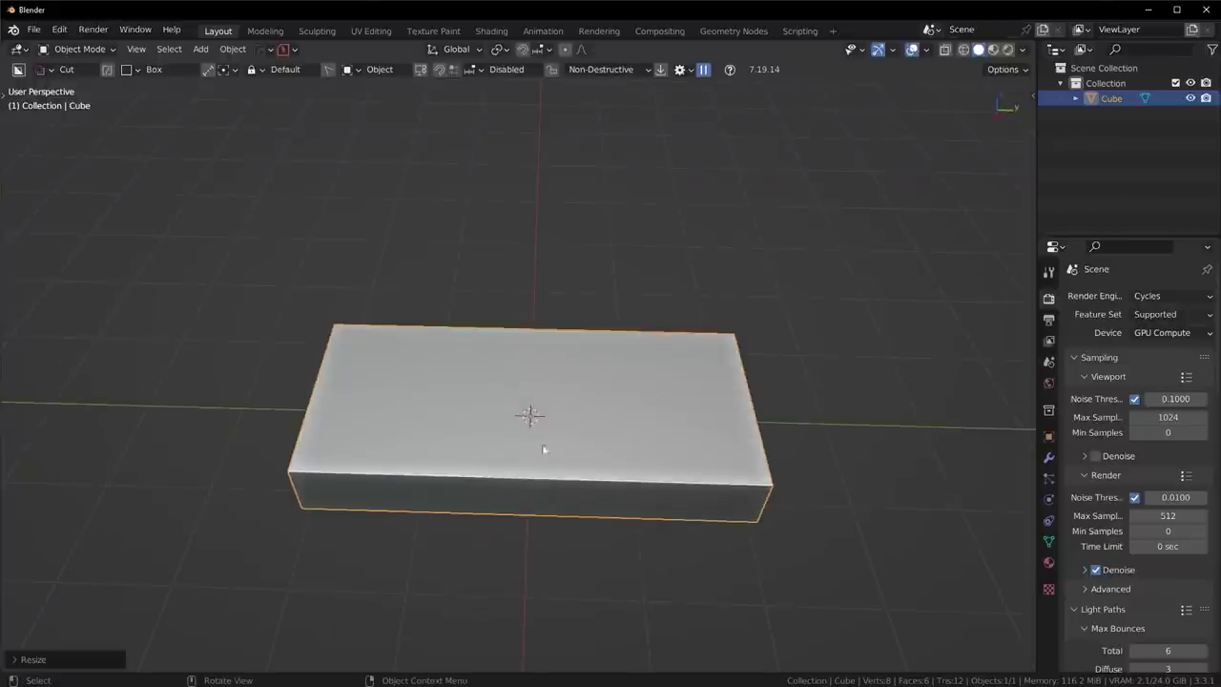
pyautogui.moveTo(591, 482); pyautogui.dragTo(639, 477, button='middle')
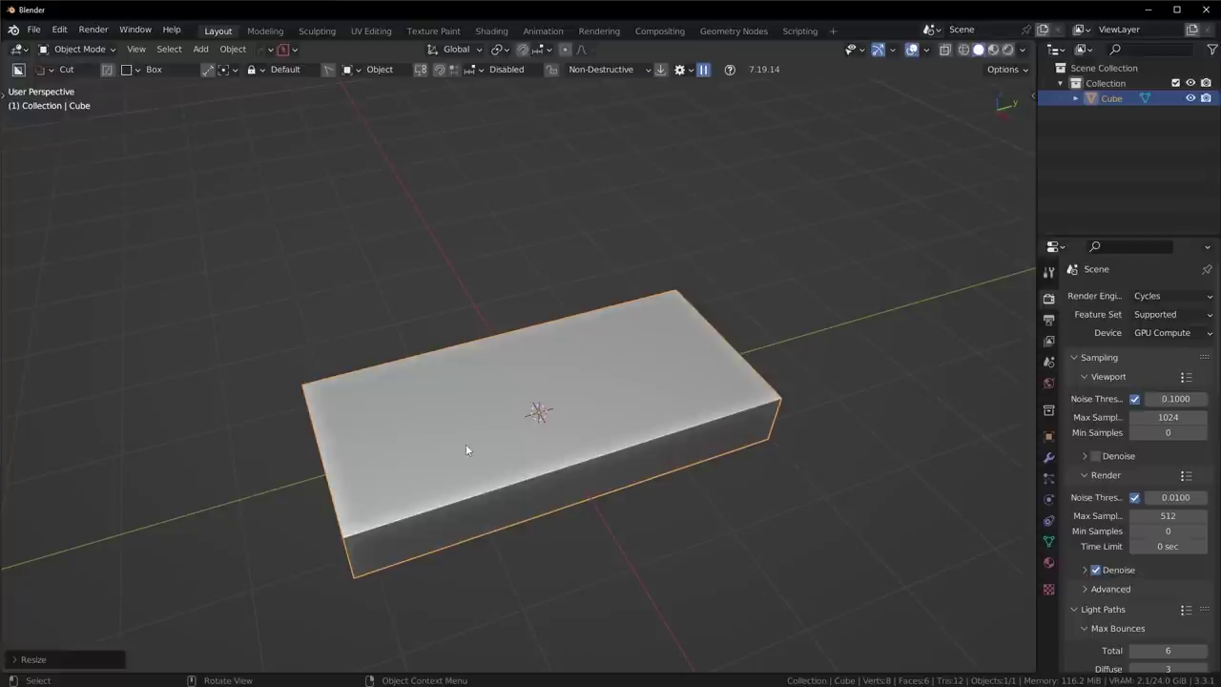
# Step: Apply the flattened box's object transform
pyautogui.moveTo(465, 443); pyautogui.dragTo(766, 466, button='middle')
pyautogui.hotkey('ctrl', 'a')
pyautogui.click(621, 439)
# Step: In Edit Mode, add a loop cut across the box's length, roughly midway between its centre and the -Y end
pyautogui.press('Tab')
pyautogui.moveTo(593, 379); pyautogui.dragTo(684, 451, button='middle')
pyautogui.hotkey('alt', 'a')
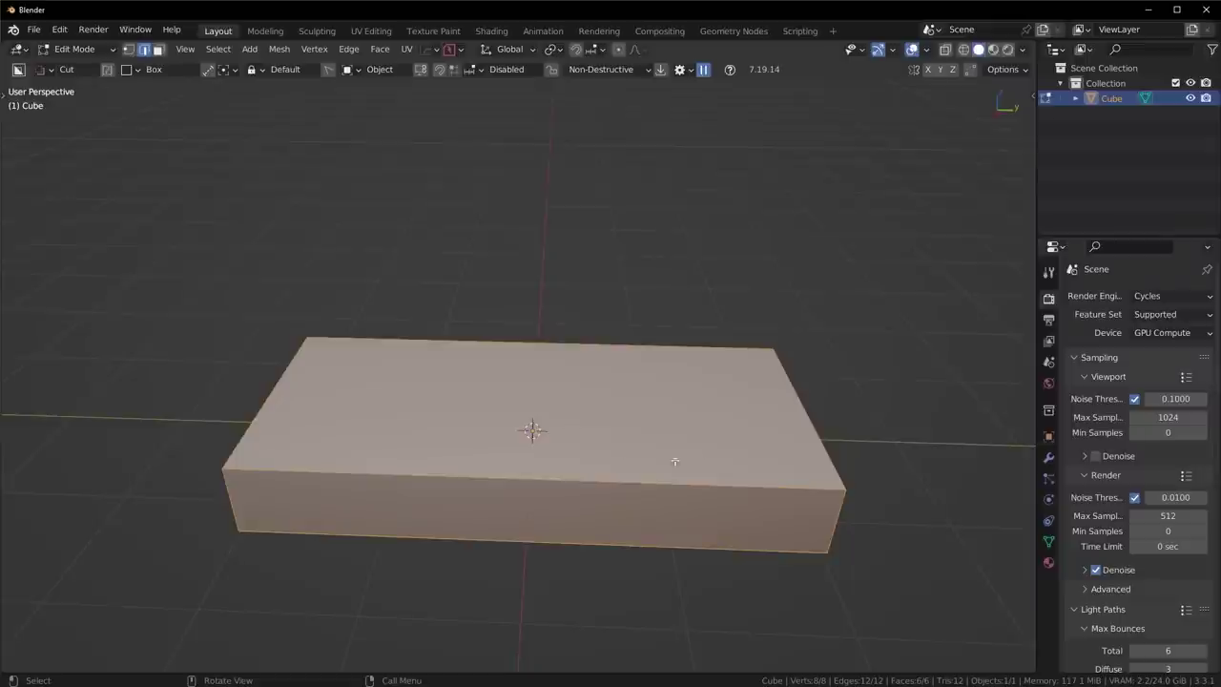
pyautogui.hotkey('ctrl', 'r')
pyautogui.click(659, 476)
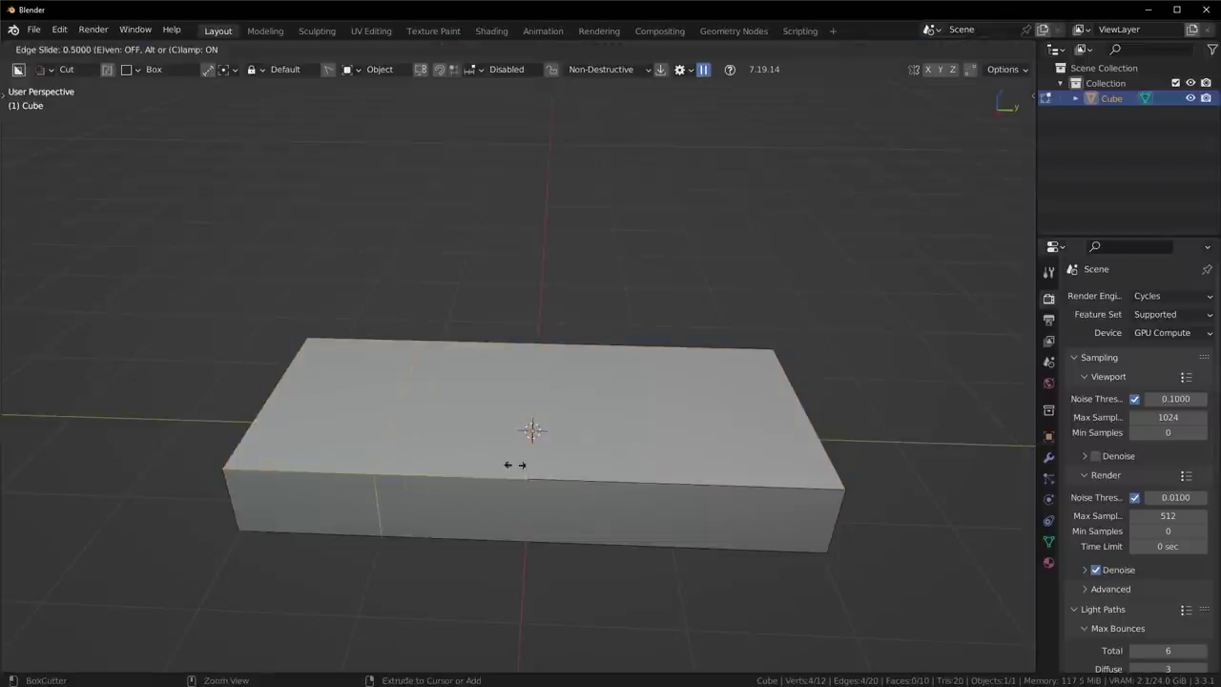
pyautogui.click(515, 467)
pyautogui.press('g')
pyautogui.rightClick(540, 391)
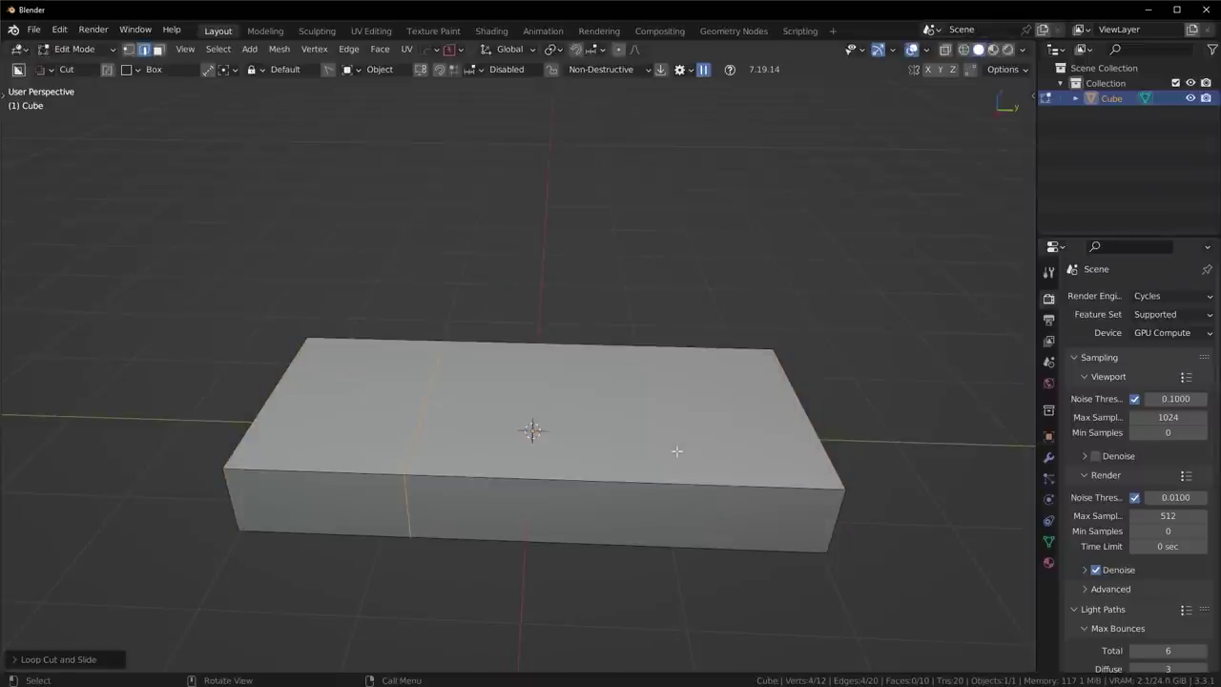
# Step: Symmetrize the box mesh along Y with MACHIN3 Symmetrize so the loop cut is mirrored onto the other half
pyautogui.moveTo(676, 452); pyautogui.dragTo(698, 485, button='middle')
pyautogui.hotkey('alt', 'x')
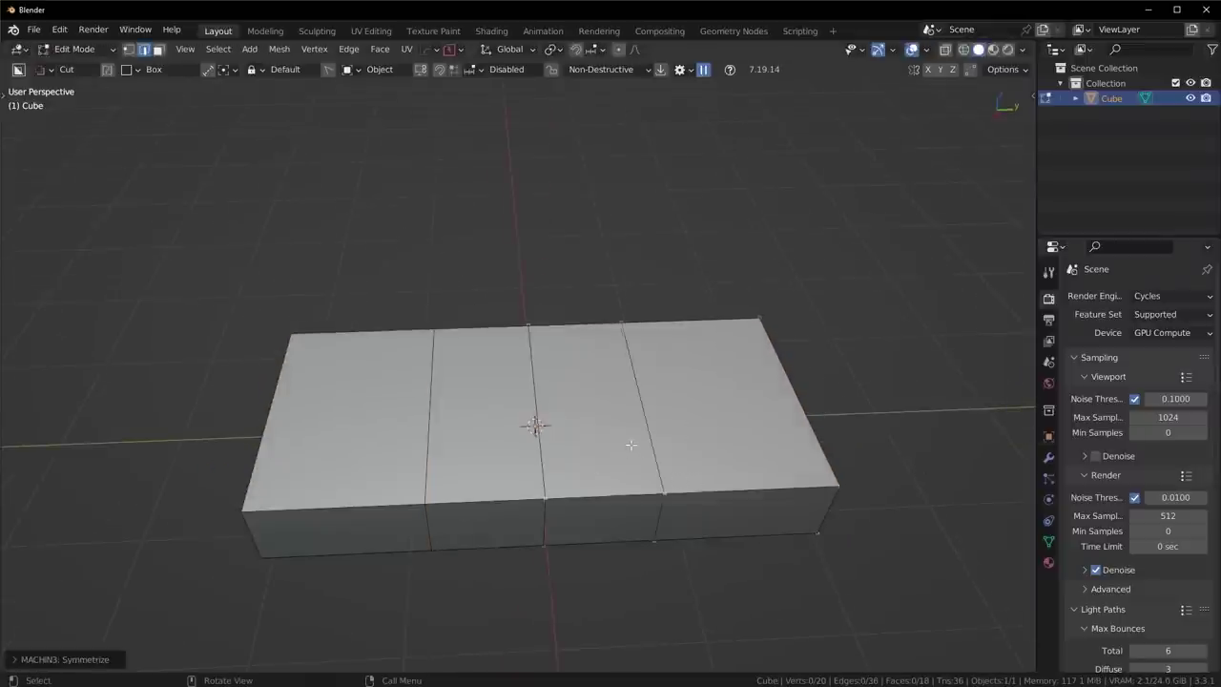
pyautogui.moveTo(633, 445)
pyautogui.mouseDown(button='middle')
pyautogui.moveTo(692, 425)
pyautogui.moveTo(638, 441)
pyautogui.mouseUp(button='middle')
# Step: Bevel the centre edge loop with one segment and a width of about 0.31 m to form a middle band
pyautogui.keyDown('alt'); pyautogui.click(572, 410); pyautogui.keyUp('alt')
pyautogui.hotkey('ctrl', 'b')
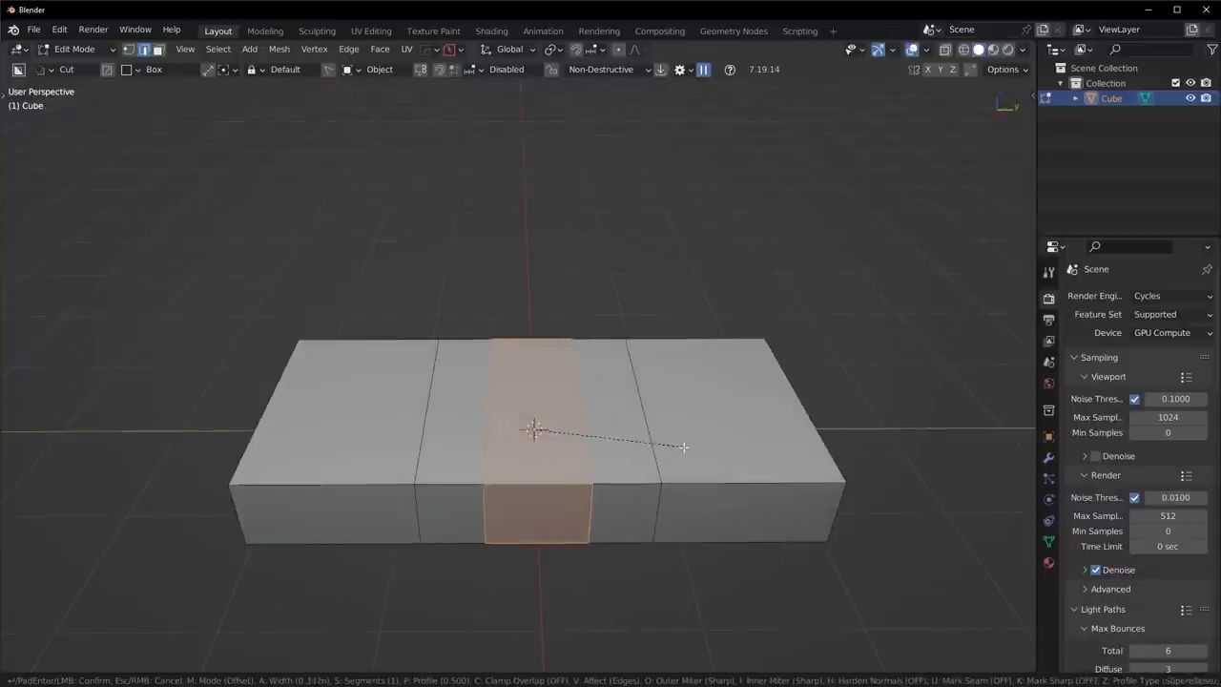
pyautogui.click(686, 451)
# Step: Scale the middle band by about 1.75 along Z and widen it slightly along Y
pyautogui.press('s')
pyautogui.press('z')
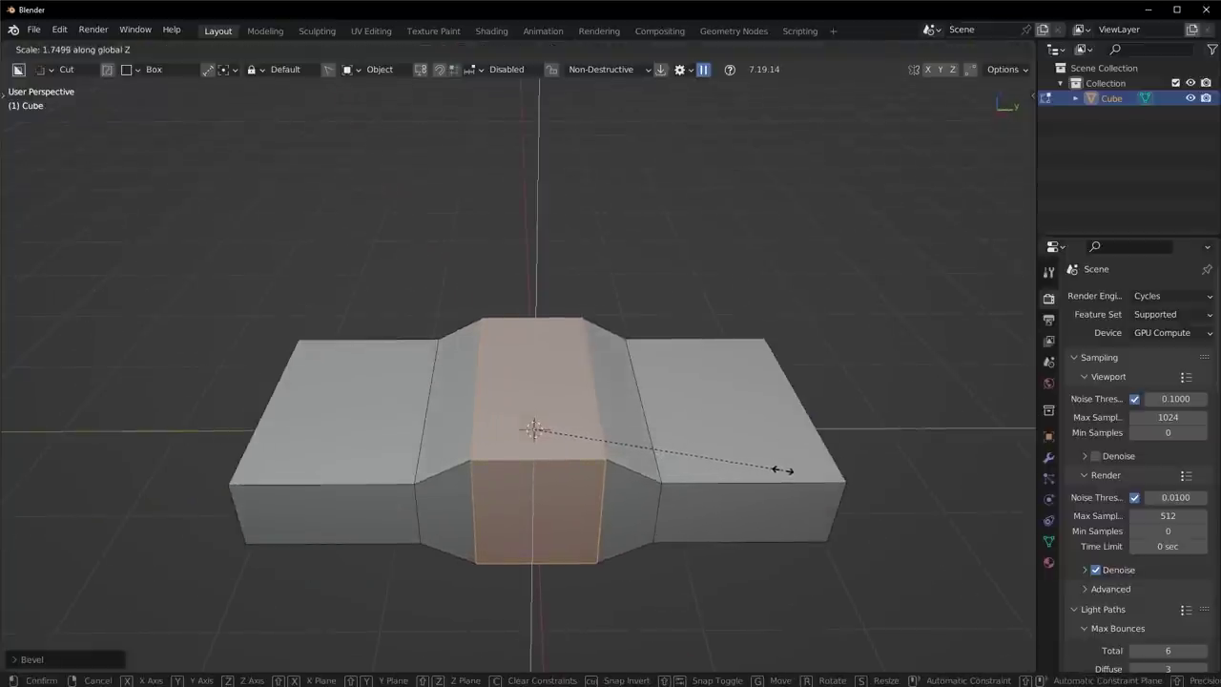
pyautogui.click(782, 471)
pyautogui.moveTo(496, 472)
pyautogui.mouseDown(button='middle')
pyautogui.moveTo(579, 484)
pyautogui.moveTo(493, 470)
pyautogui.mouseUp(button='middle')
pyautogui.press('s')
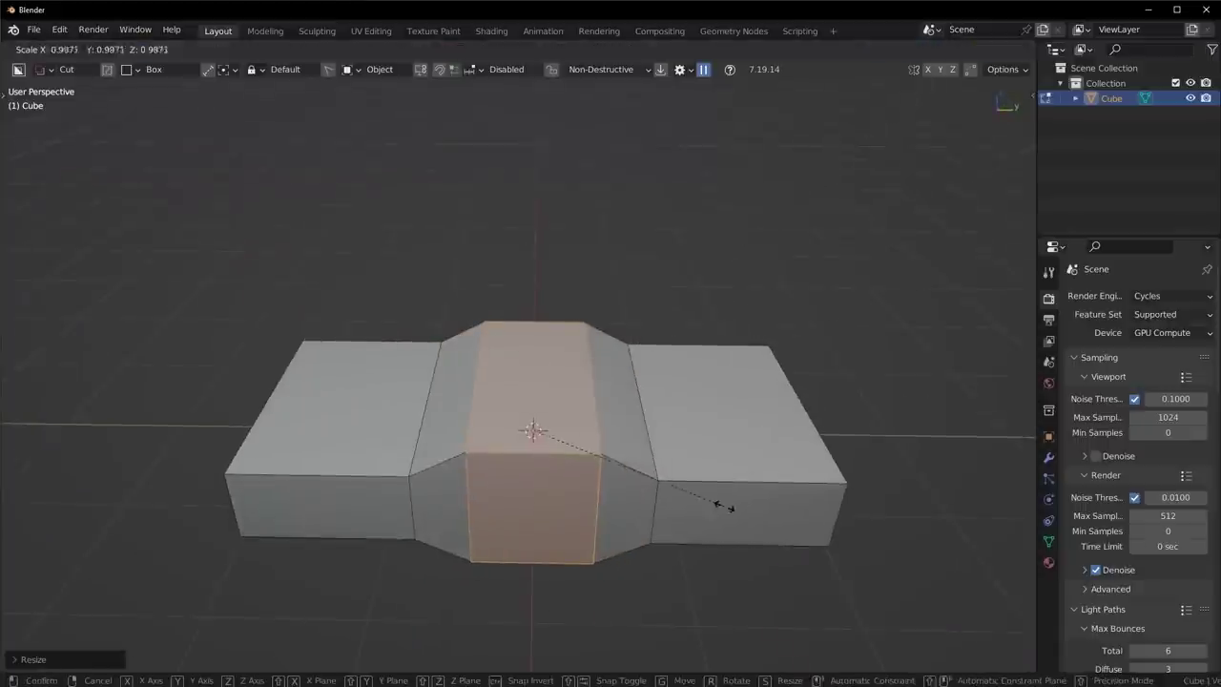
pyautogui.press('y')
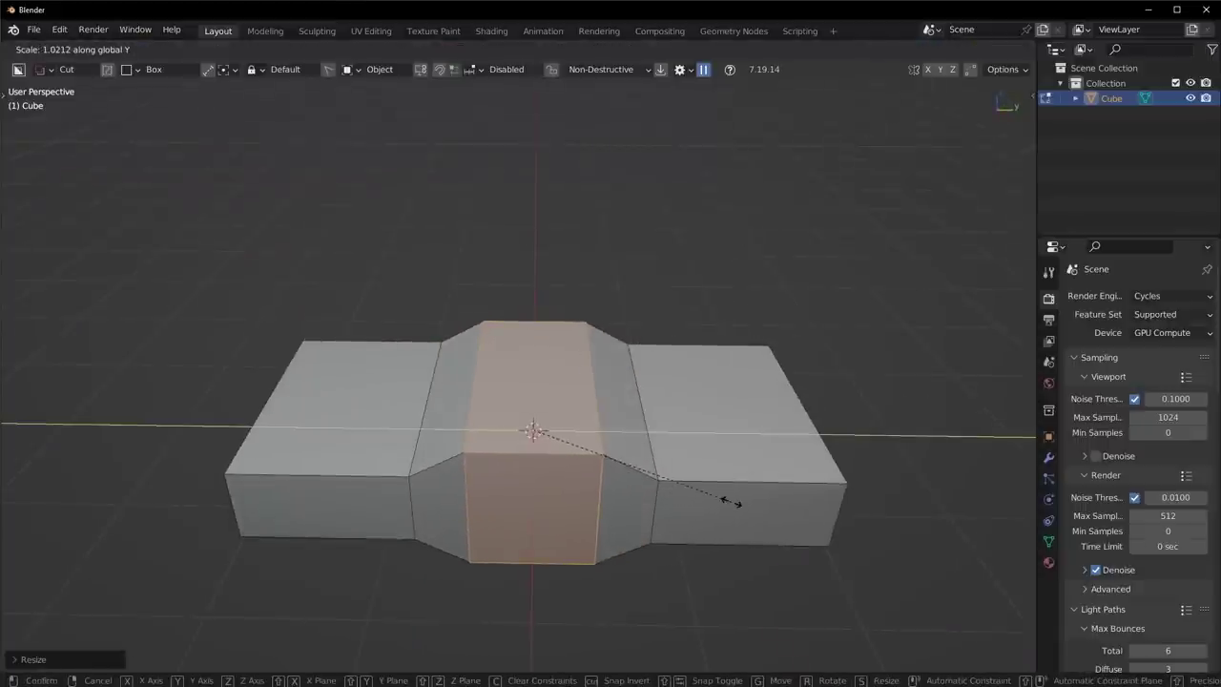
pyautogui.click(723, 502)
pyautogui.moveTo(723, 502); pyautogui.dragTo(512, 493, button='middle')
# Step: Bevel the ramp's two edge loops on the -Y side with many segments and symmetrize the mesh along Y with MACHIN3
pyautogui.hotkey('alt', 'a')
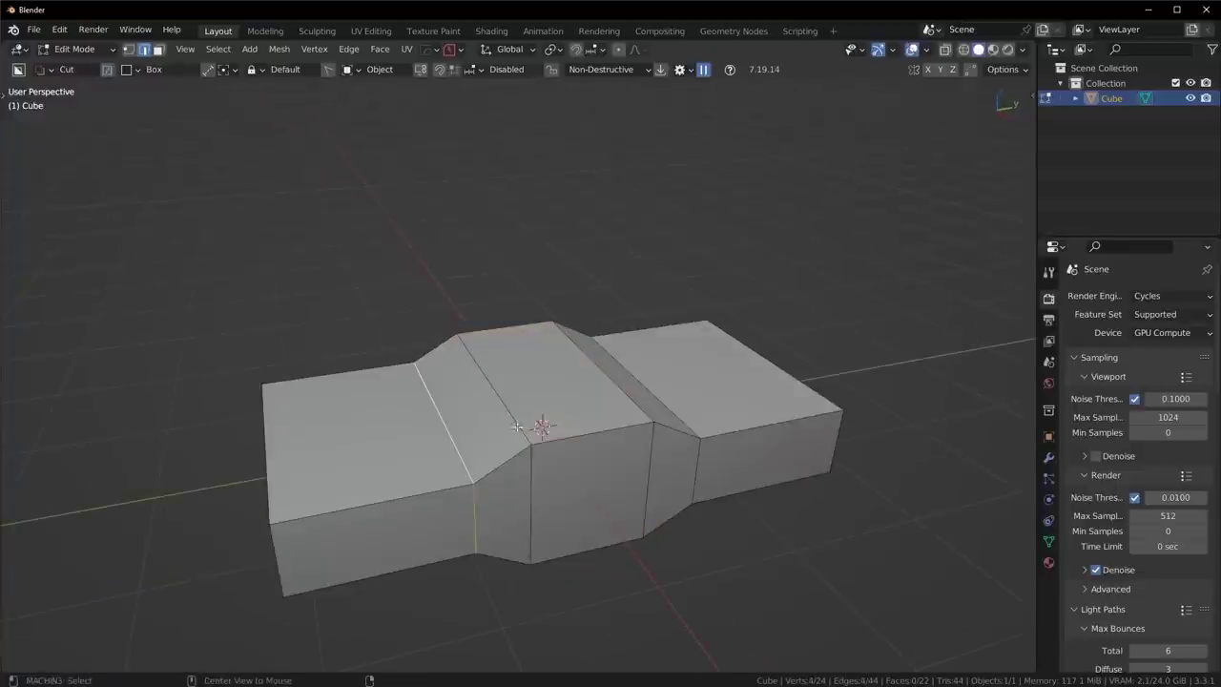
pyautogui.keyDown('alt'); pyautogui.keyDown('shift'); pyautogui.click(517, 428); pyautogui.keyUp('shift'); pyautogui.keyUp('alt')
pyautogui.hotkey('ctrl', 'b')
pyautogui.click(675, 474)
pyautogui.hotkey('alt', 'x')
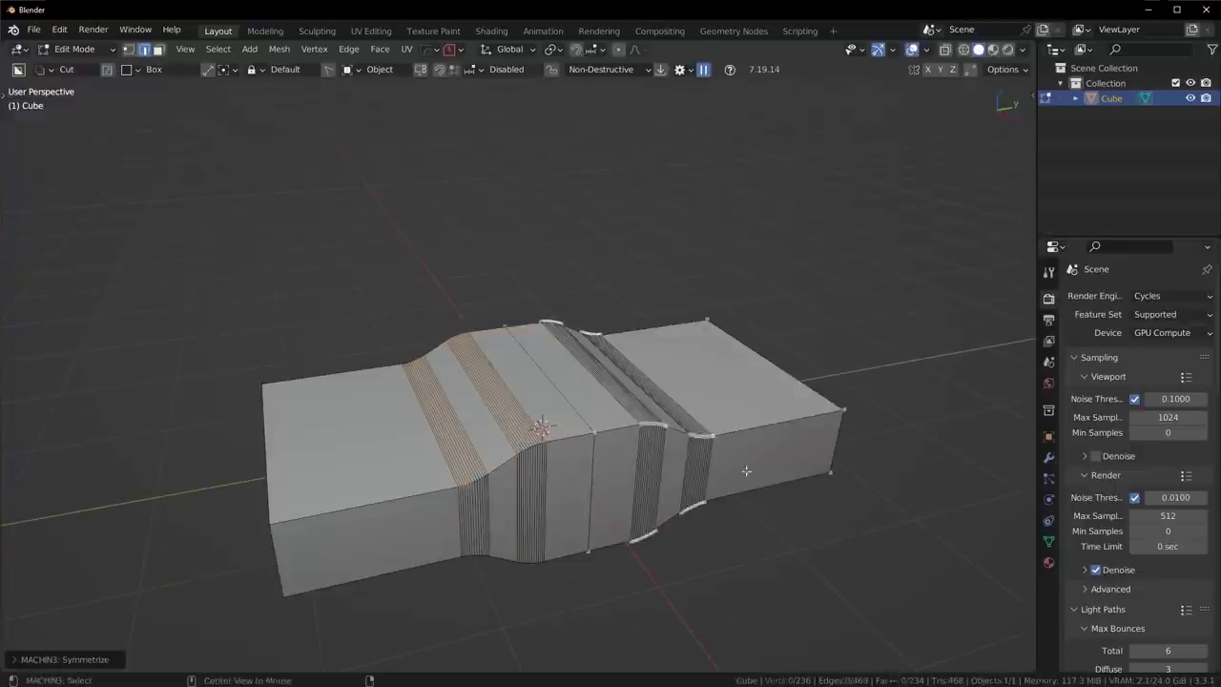
# Step: Leave Edit Mode and apply Shade Smooth to the object
pyautogui.press('Tab')
pyautogui.rightClick(729, 425)
pyautogui.click(725, 400)
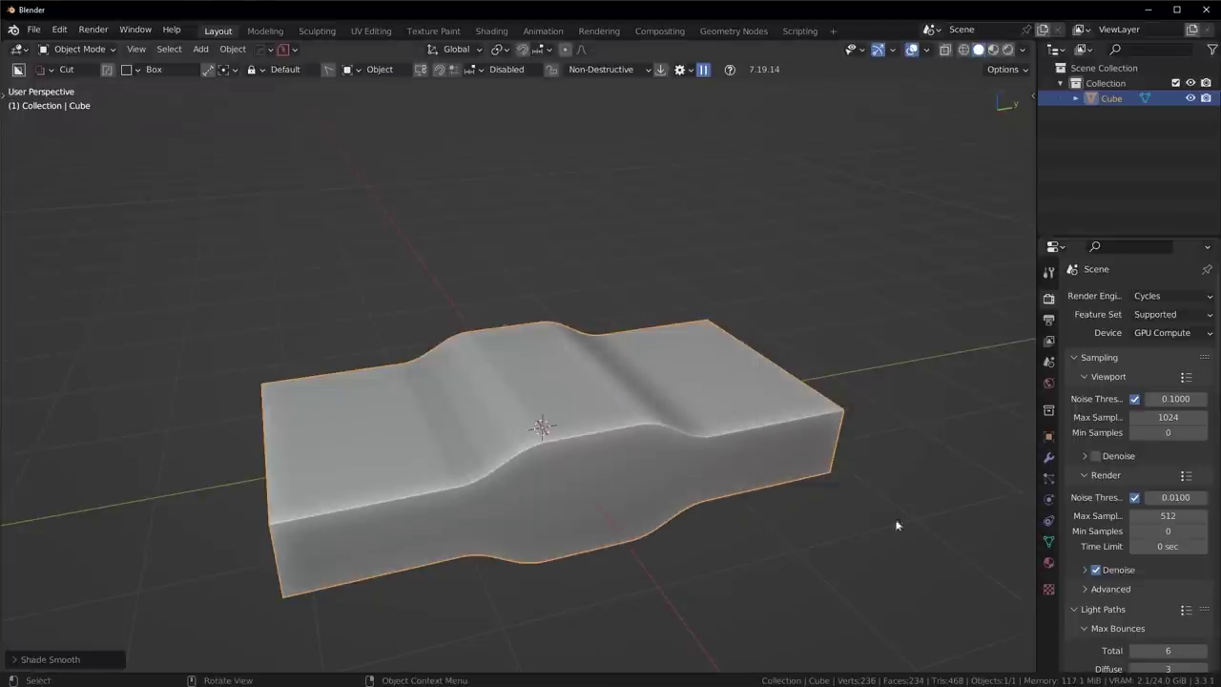
# Step: Examine the smooth-shaded surface from several angles, comparing it with viewport Cavity shading turned off and on
pyautogui.moveTo(563, 286); pyautogui.dragTo(714, 362, button='middle')
pyautogui.scroll(4, 597, 420)
pyautogui.scroll(-5, 661, 388)
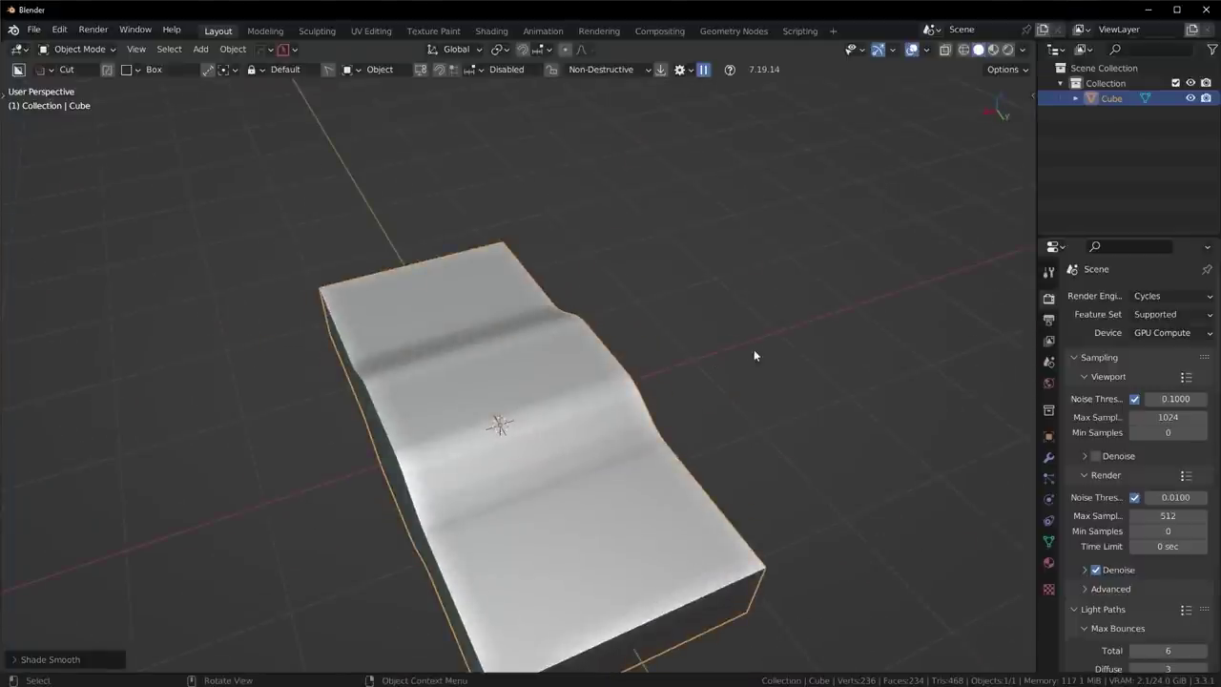
pyautogui.moveTo(755, 352)
pyautogui.mouseDown(button='middle')
pyautogui.moveTo(521, 409)
pyautogui.moveTo(532, 275)
pyautogui.mouseUp(button='middle')
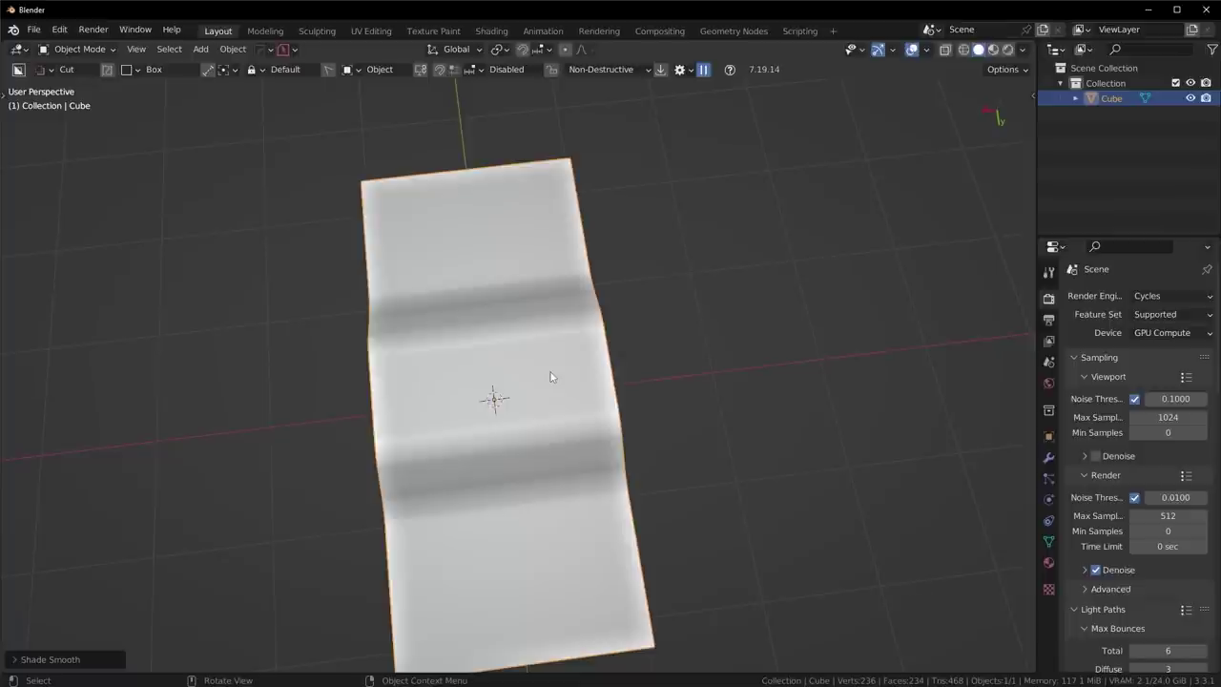
pyautogui.moveTo(525, 388)
pyautogui.mouseDown(button='middle')
pyautogui.moveTo(674, 341)
pyautogui.moveTo(621, 343)
pyautogui.moveTo(557, 390)
pyautogui.moveTo(777, 432)
pyautogui.moveTo(772, 304)
pyautogui.mouseUp(button='middle')
pyautogui.click(1024, 50)
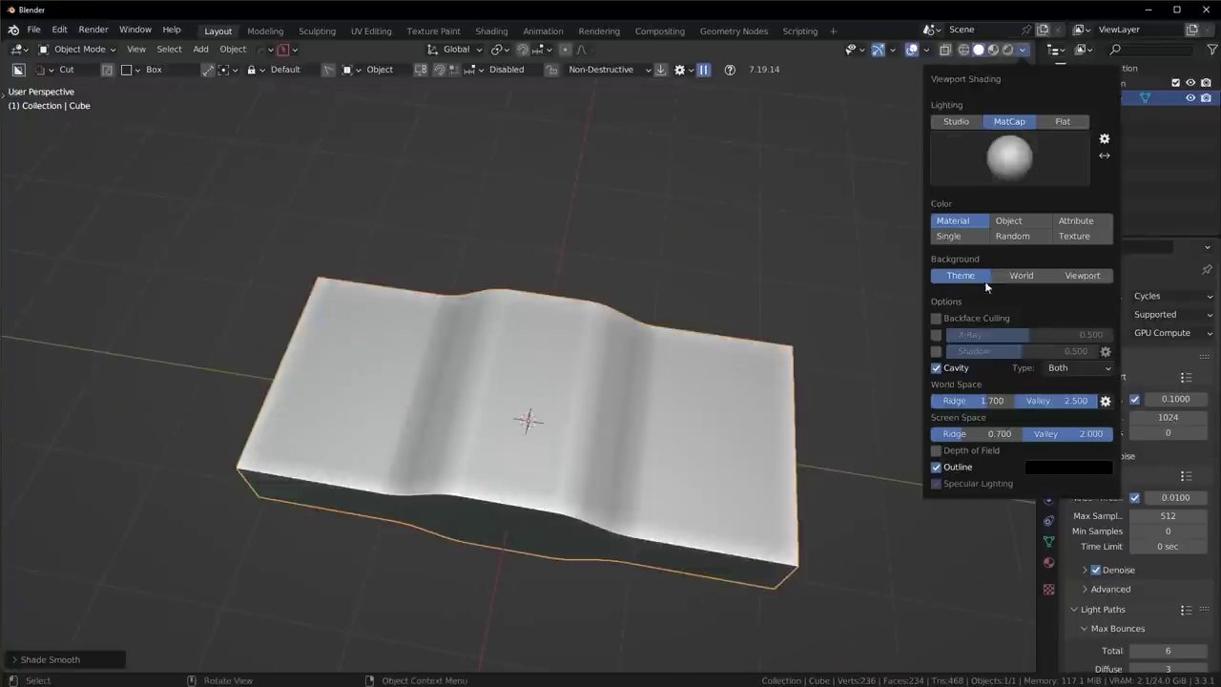
pyautogui.moveTo(747, 423)
pyautogui.mouseDown(button='middle')
pyautogui.moveTo(453, 431)
pyautogui.moveTo(504, 394)
pyautogui.mouseUp(button='middle')
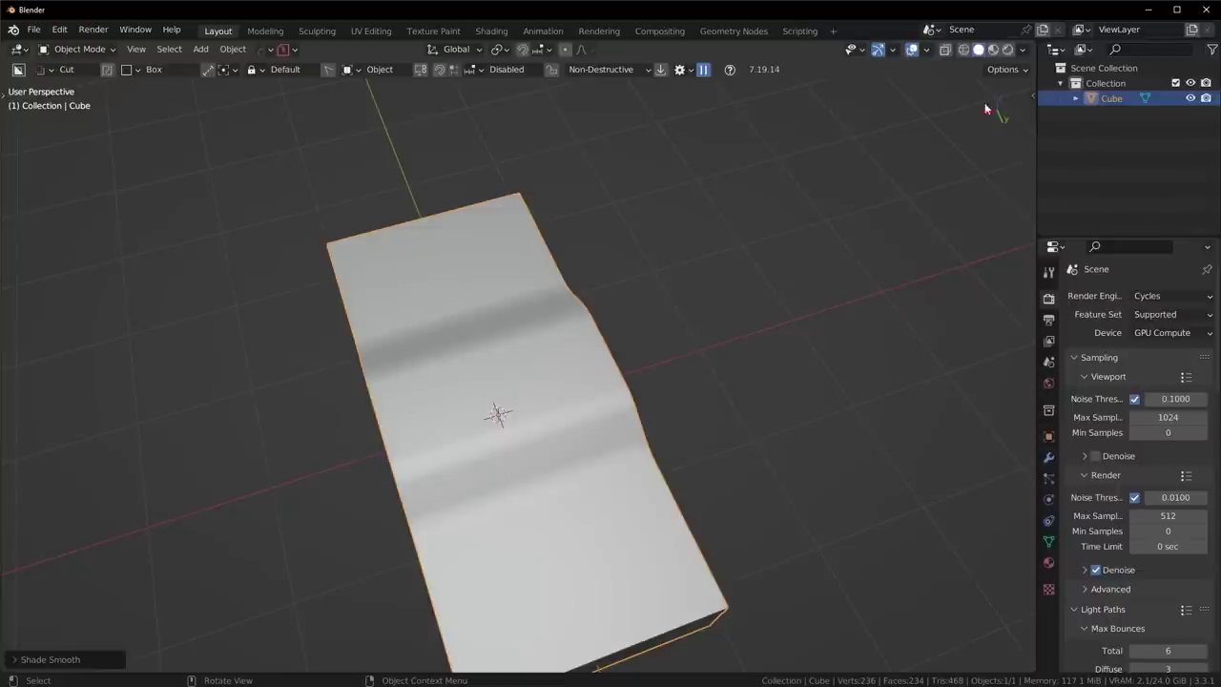
pyautogui.click(1023, 51)
pyautogui.click(937, 370)
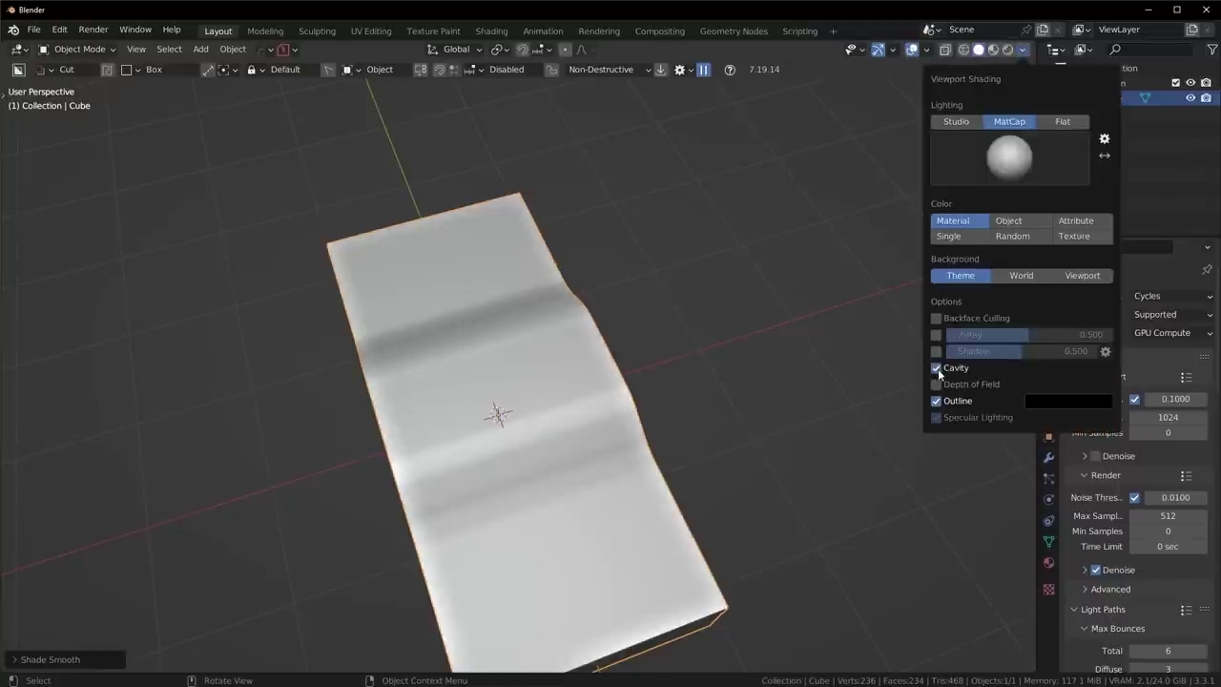
pyautogui.click(938, 368)
pyautogui.click(940, 368)
pyautogui.moveTo(590, 358); pyautogui.dragTo(640, 429, button='middle')
pyautogui.press('s')
pyautogui.press('y')
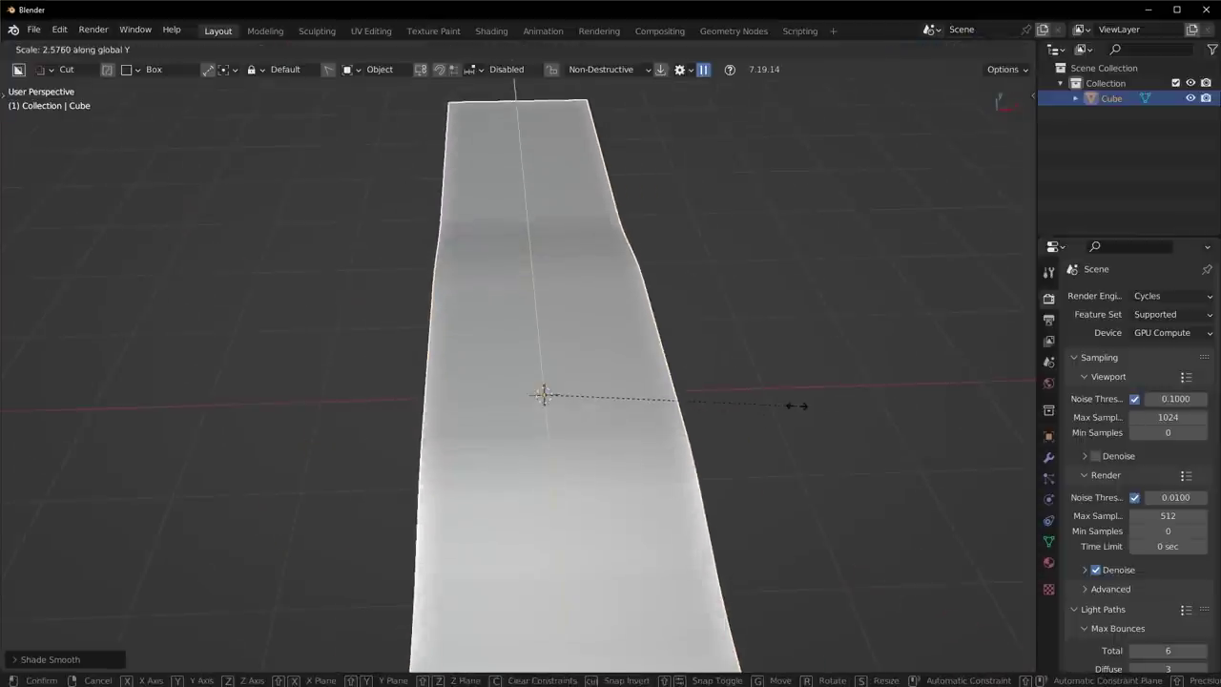
pyautogui.press('Escape')
pyautogui.press('s')
pyautogui.press('x')
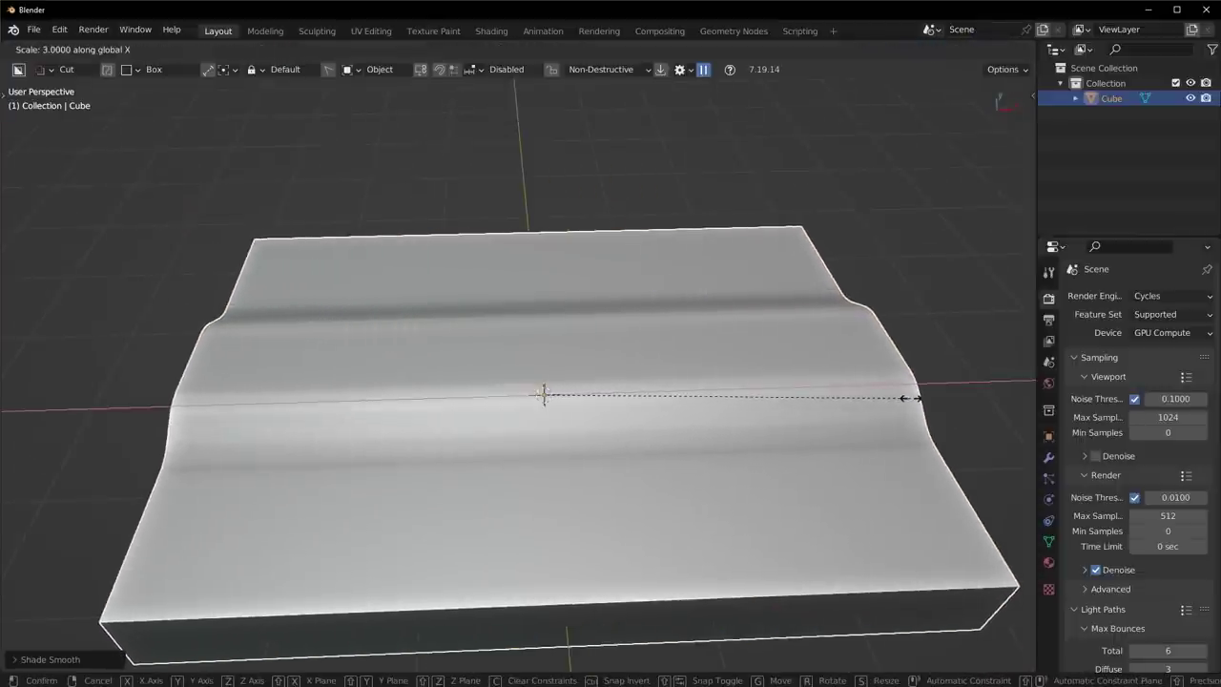
pyautogui.click(714, 407)
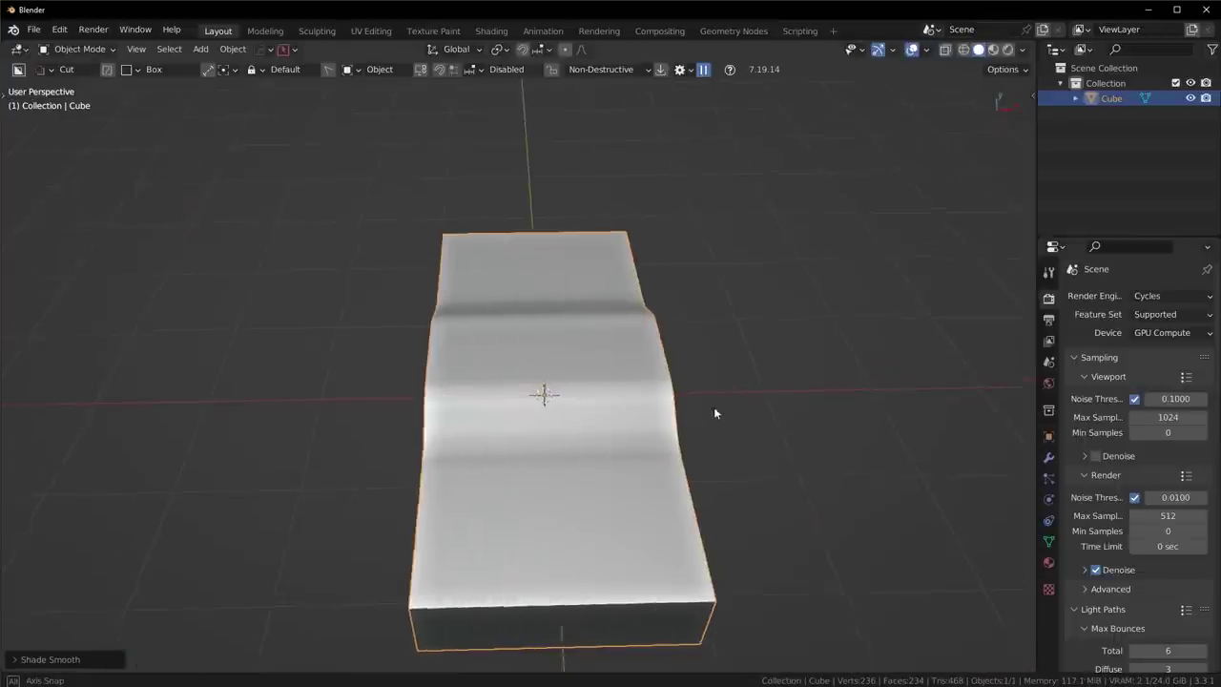
# Step: Mirror the object across Z with the HardOps mirror and move it along Z
pyautogui.moveTo(713, 406); pyautogui.dragTo(603, 363, button='middle')
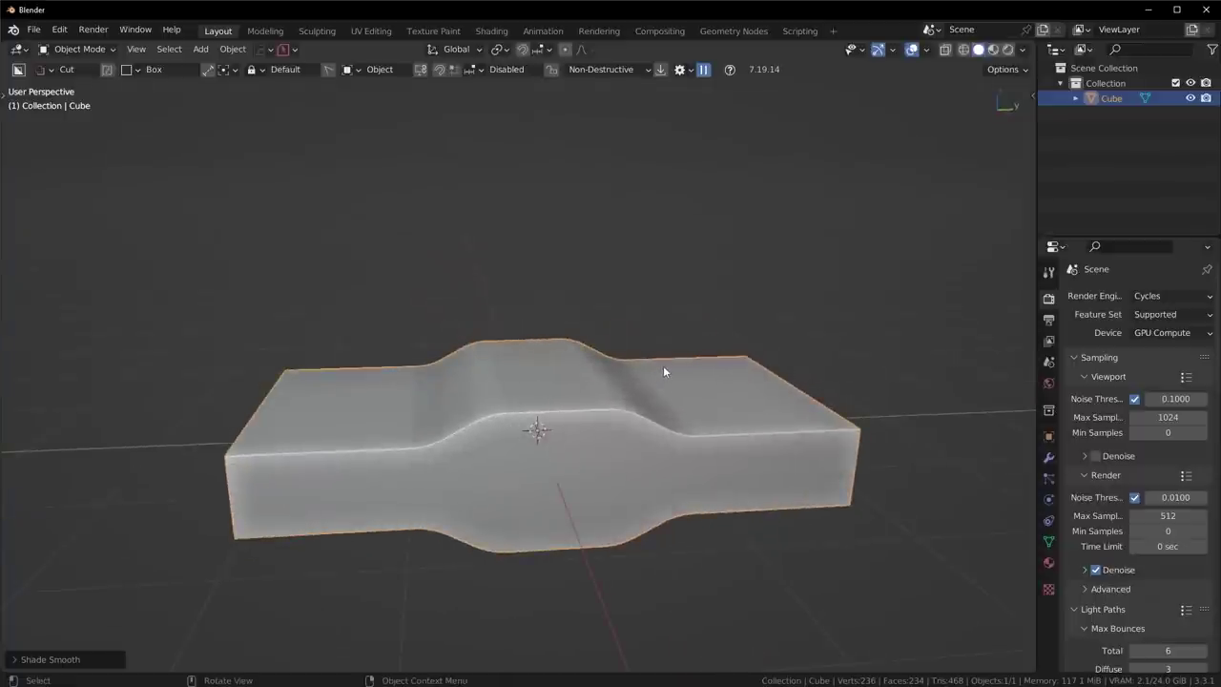
pyautogui.hotkey('alt', 'x')
pyautogui.click(540, 328)
pyautogui.moveTo(542, 328); pyautogui.dragTo(588, 299, button='middle')
pyautogui.press('g')
pyautogui.press('z')
pyautogui.click(747, 365)
# Step: In Edit Mode, move the -Y end of the plate about 0.5 m outward along Y and return to Object Mode
pyautogui.press('Tab')
pyautogui.moveTo(375, 360); pyautogui.dragTo(636, 388, button='middle')
pyautogui.press('g')
pyautogui.press('y')
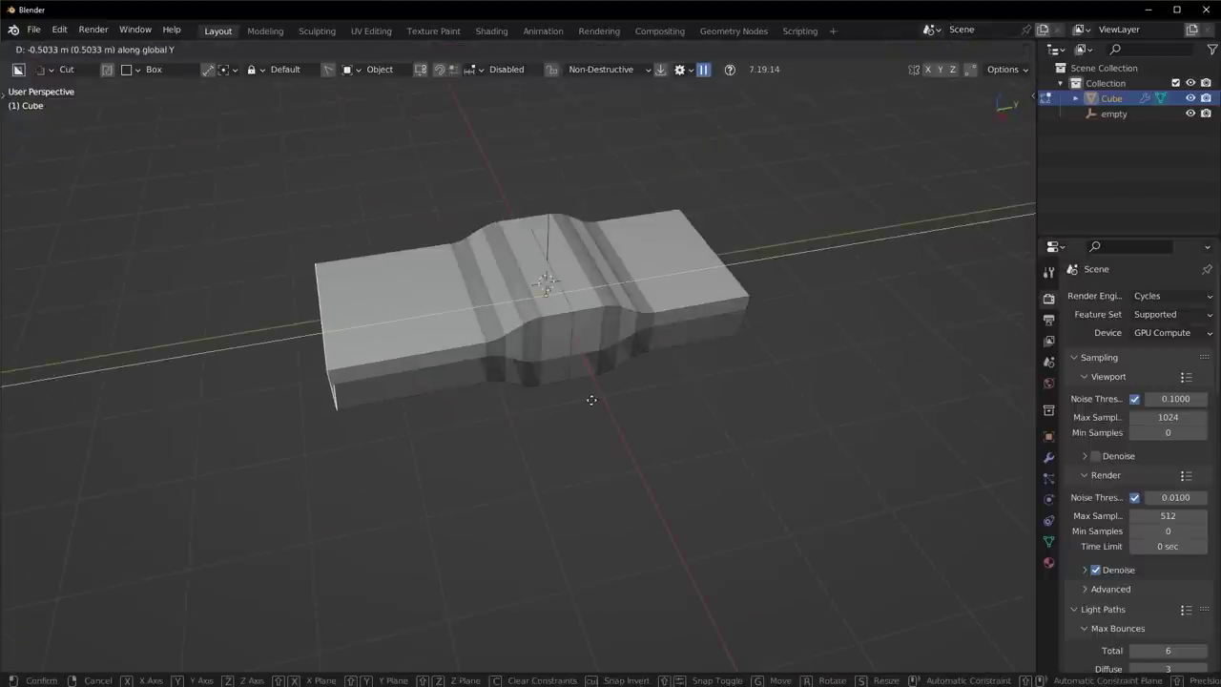
pyautogui.click(778, 373)
pyautogui.press('Tab')
pyautogui.moveTo(718, 250); pyautogui.dragTo(758, 312, button='middle')
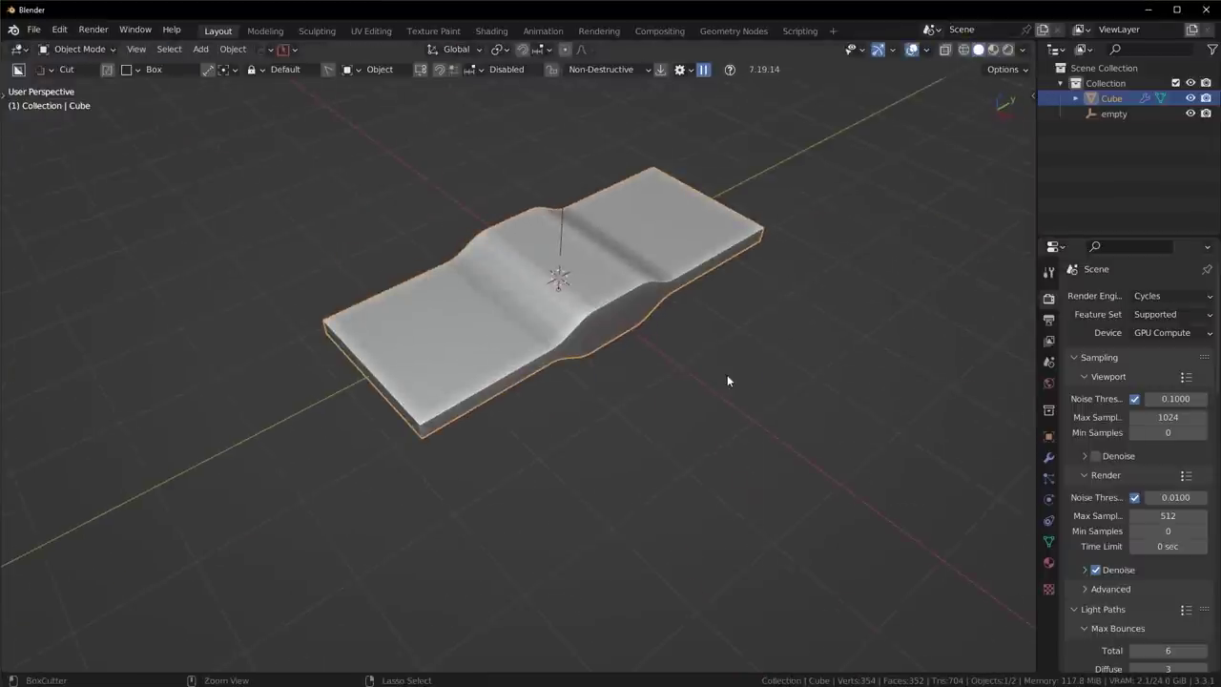
# Step: Try to convert the mirrored plate to a plain mesh and inspect its surface and edges
pyautogui.hotkey('ctrl', 'a')
pyautogui.click(663, 511)
pyautogui.moveTo(685, 502); pyautogui.dragTo(722, 328, button='middle')
pyautogui.scroll(3, 741, 433)
pyautogui.scroll(2, 687, 372)
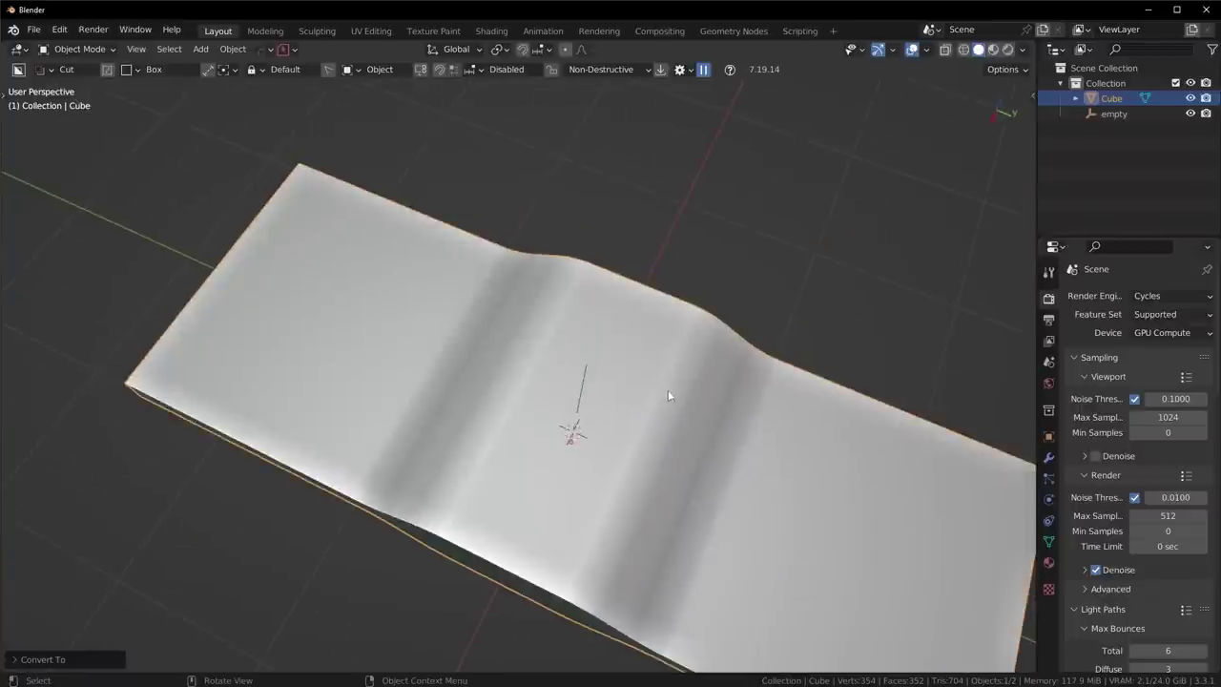
pyautogui.moveTo(668, 396); pyautogui.dragTo(457, 532, button='middle')
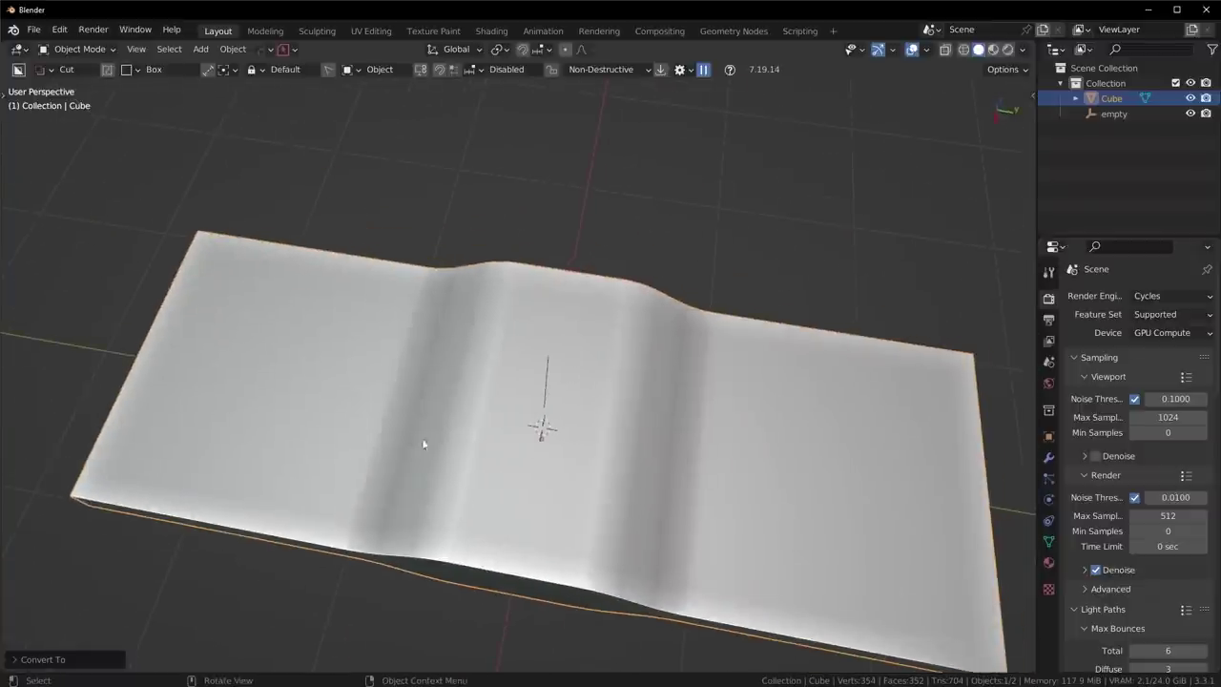
pyautogui.scroll(-4, 424, 443)
pyautogui.moveTo(637, 374); pyautogui.dragTo(527, 399, button='middle')
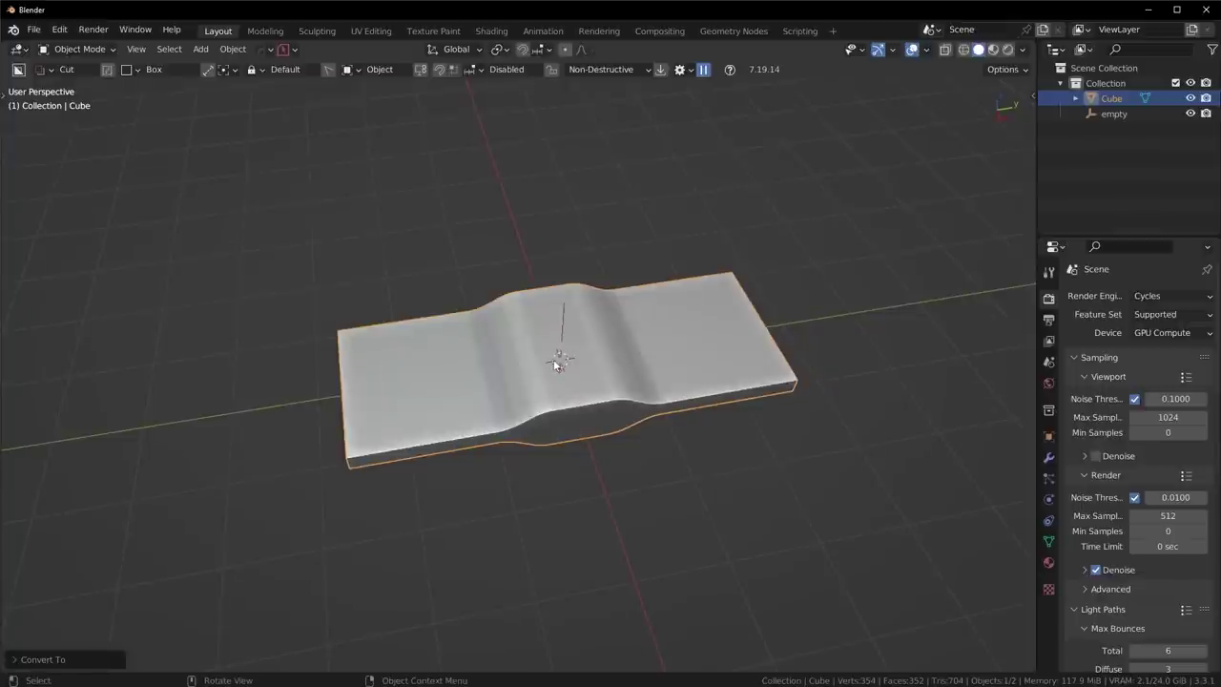
pyautogui.moveTo(477, 494); pyautogui.dragTo(601, 434, button='middle')
pyautogui.press('Tab')
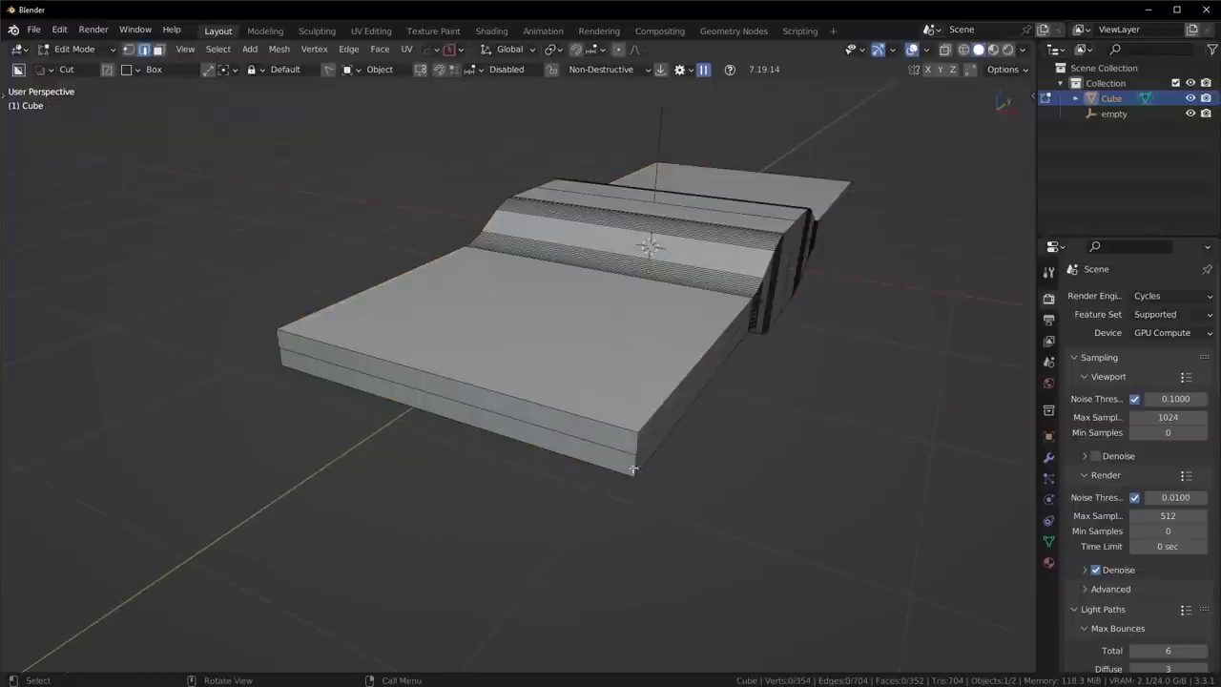
pyautogui.hotkey('ctrl', 'z')
pyautogui.moveTo(283, 350); pyautogui.dragTo(763, 506, button='middle')
pyautogui.hotkey('ctrl', 'b')
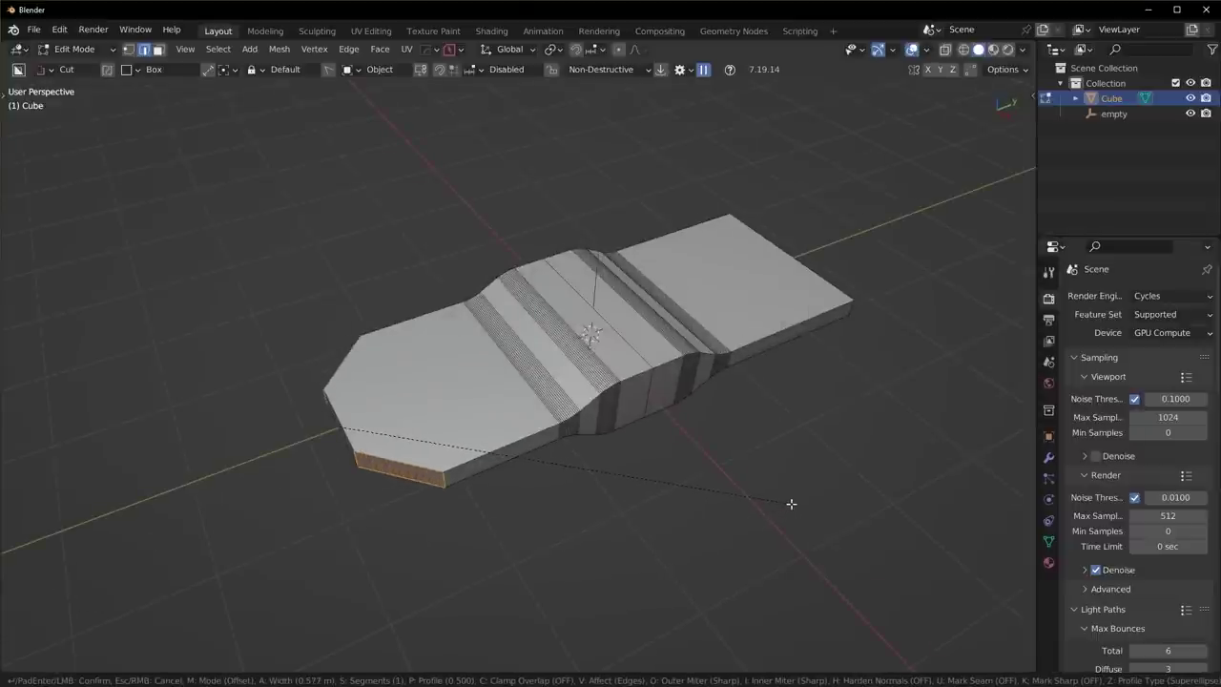
pyautogui.rightClick(702, 503)
# Step: Apply the plate's scale in Object Mode
pyautogui.press('Tab')
pyautogui.hotkey('ctrl', 'a')
pyautogui.click(616, 221)
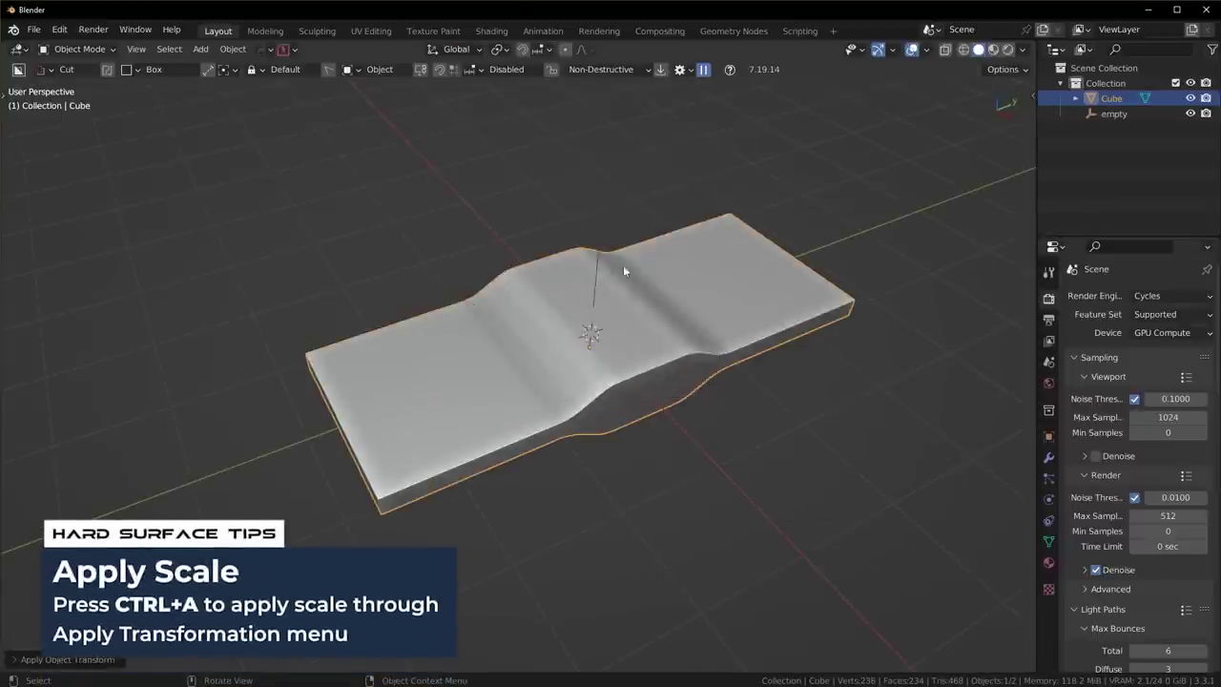
# Step: Bevel the -Y end's two vertical corner edges with 20 segments, about 0.53 m wide, and symmetrize the plate along Y
pyautogui.press('Tab')
pyautogui.hotkey('ctrl', 'b')
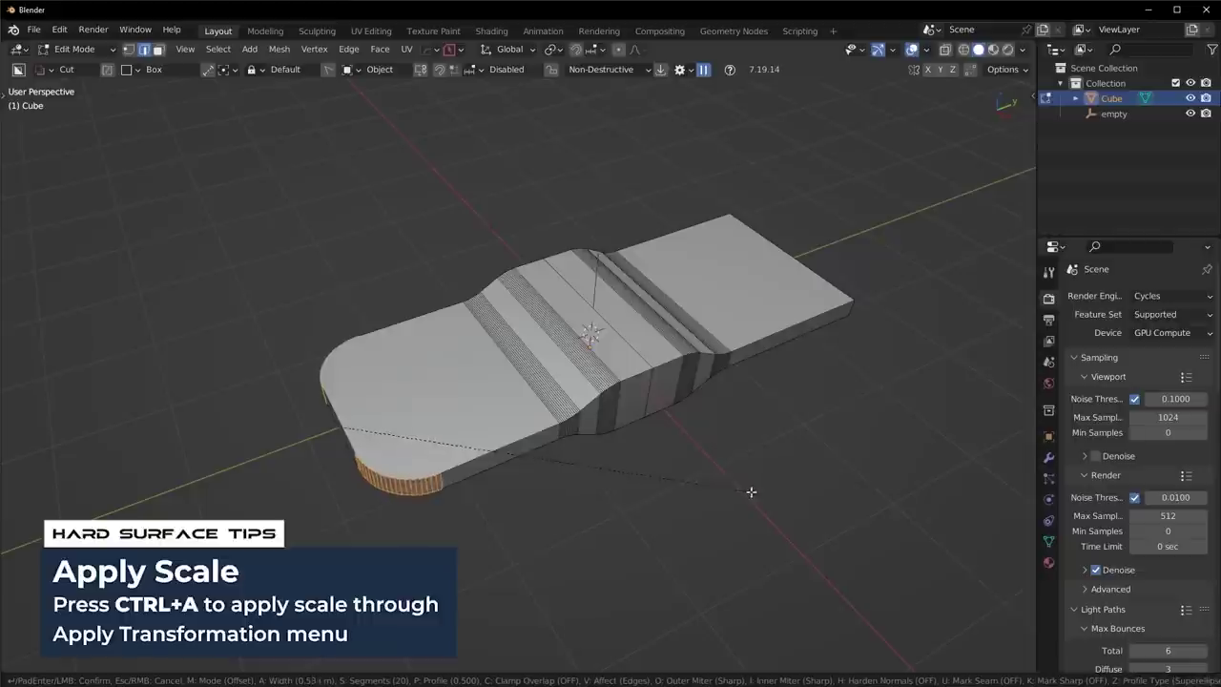
pyautogui.click(754, 493)
pyautogui.hotkey('alt', 'x')
# Step: Return to Object Mode and sharpen the rounded plate with HardOps Sharpen
pyautogui.press('Tab')
pyautogui.press('q')
pyautogui.click(804, 288)
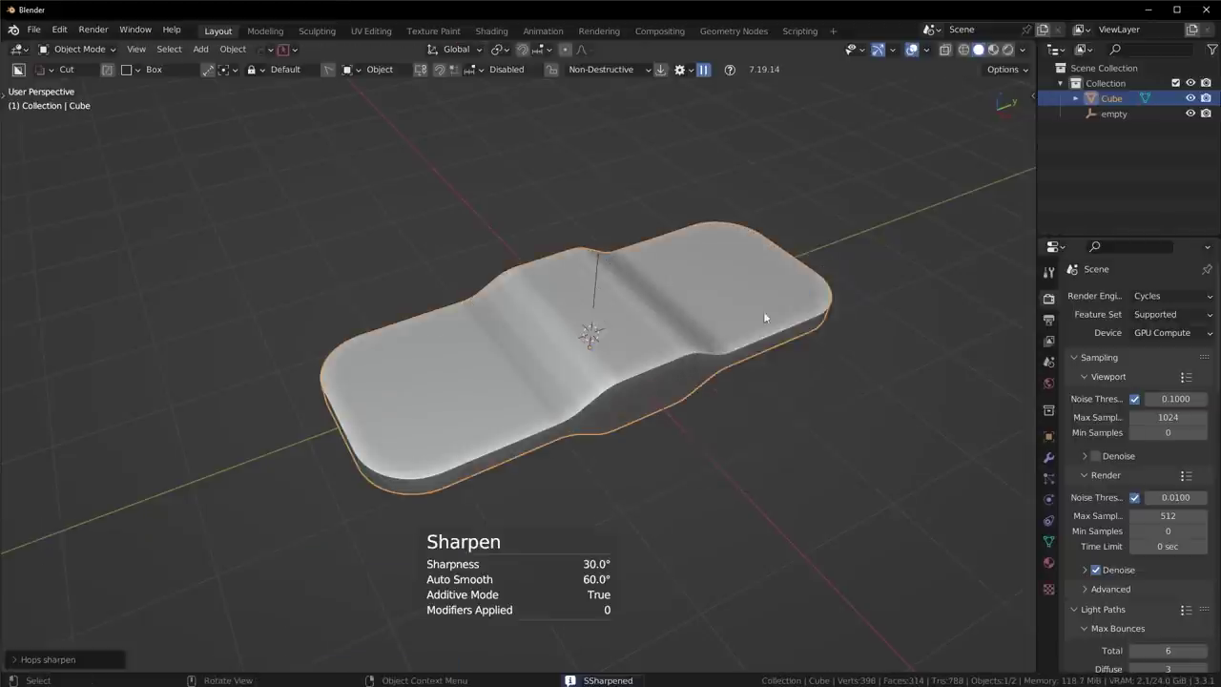
# Step: In Edit Mode, select the edge loop around the plate's upper rim
pyautogui.moveTo(764, 318); pyautogui.dragTo(779, 363, button='middle')
pyautogui.press('Tab')
pyautogui.moveTo(621, 420); pyautogui.dragTo(643, 392, button='middle')
pyautogui.keyDown('alt'); pyautogui.click(557, 357); pyautogui.keyUp('alt')
pyautogui.scroll(3, 778, 436)
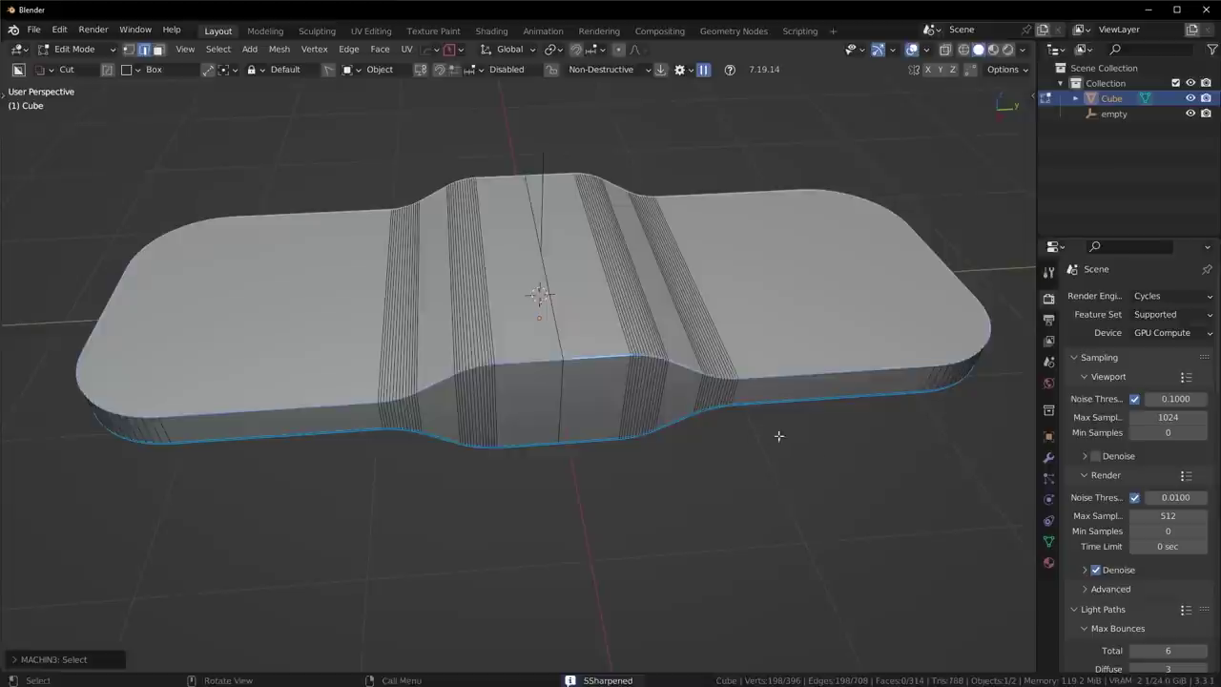
# Step: Try bevelling the upper rim with one segment, about 0.03 m wide, and symmetrizing it onto the underside
pyautogui.hotkey('ctrl', 'b')
pyautogui.scroll(-20, 838, 464)
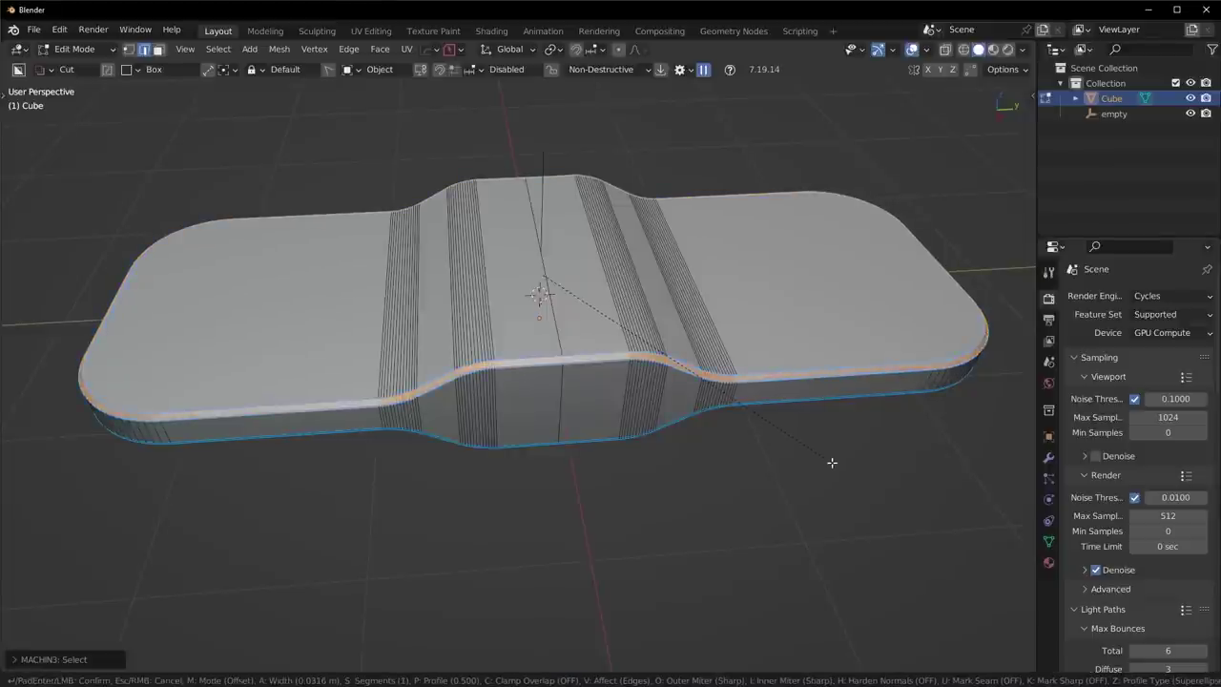
pyautogui.click(844, 467)
pyautogui.hotkey('alt', 'x')
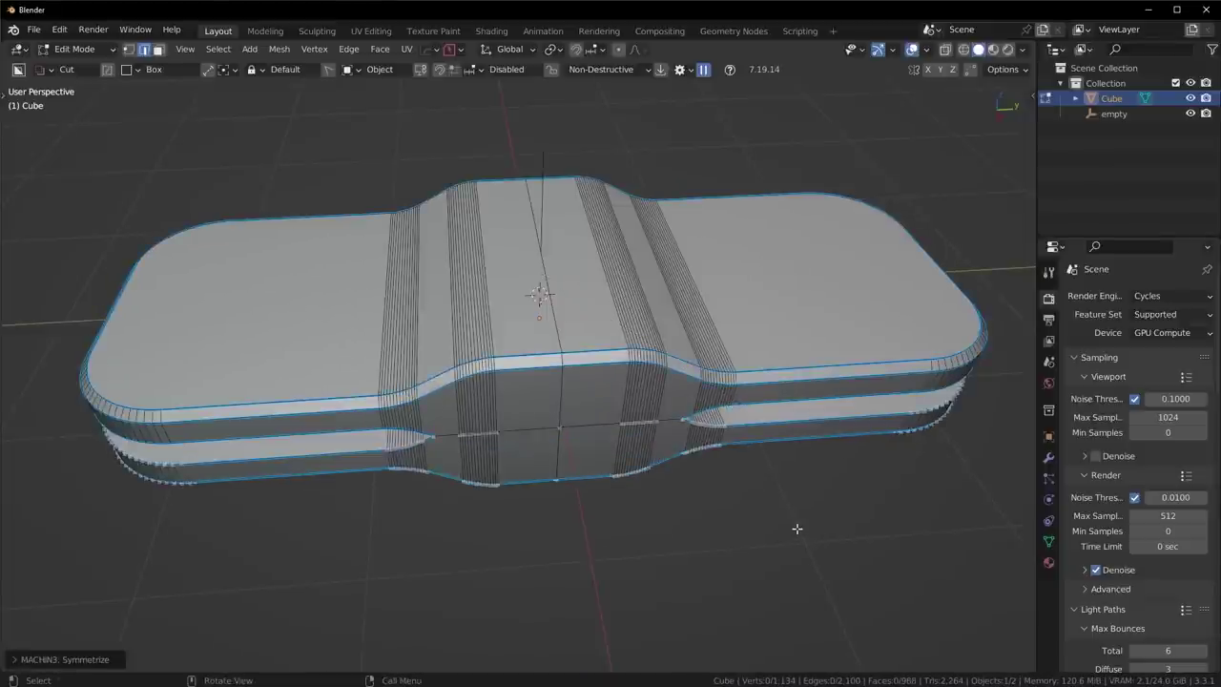
pyautogui.hotkey('ctrl', 'z')
# Step: Try mirroring the plate across Z with HardOps, and undo the mirror and the rim bevel
pyautogui.press('Tab')
pyautogui.moveTo(752, 362); pyautogui.dragTo(776, 268, button='middle')
pyautogui.hotkey('alt', 'x')
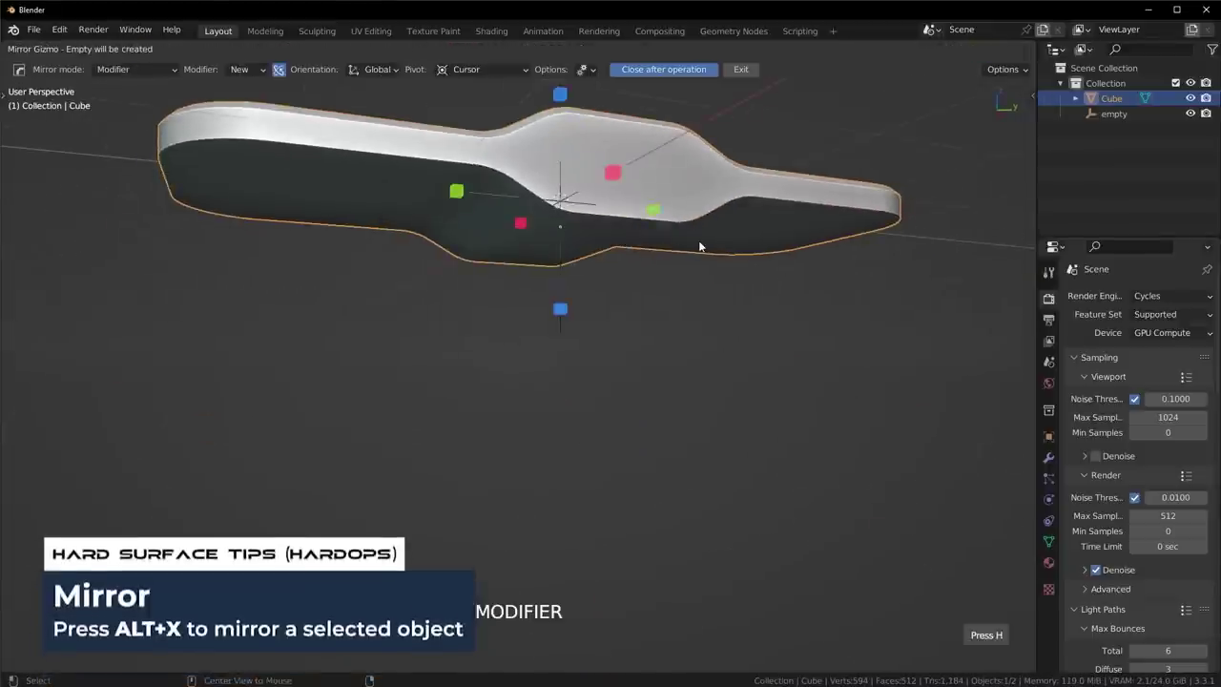
pyautogui.click(562, 95)
pyautogui.moveTo(574, 215); pyautogui.dragTo(749, 272, button='middle')
pyautogui.hotkey('ctrl', 'z')
pyautogui.hotkey('ctrl', 'z')
pyautogui.hotkey('ctrl', 'z')
# Step: Bevel the selected upper rim loop with one segment, about 0.02 m wide, and return to Object Mode
pyautogui.hotkey('ctrl', 'b')
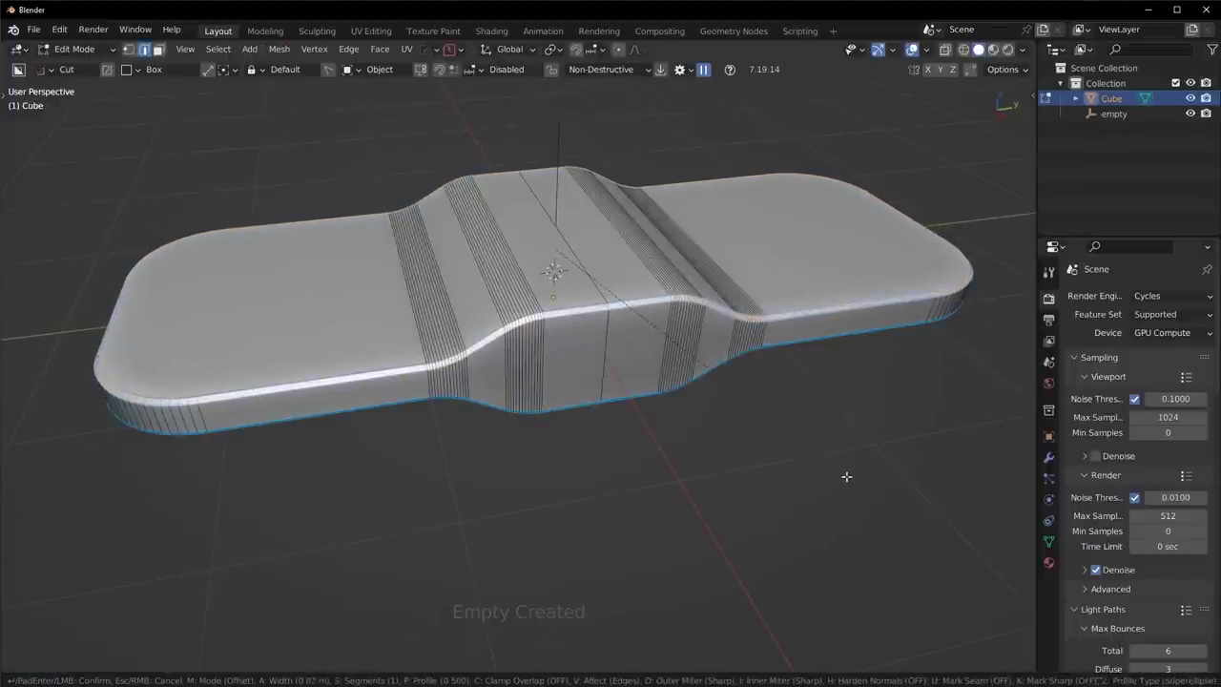
pyautogui.click(847, 478)
pyautogui.press('Tab')
# Step: Mirror the bevelled plate across Z with the HardOps mirror and collapse its modifier settings
pyautogui.hotkey('alt', 'x')
pyautogui.click(592, 243)
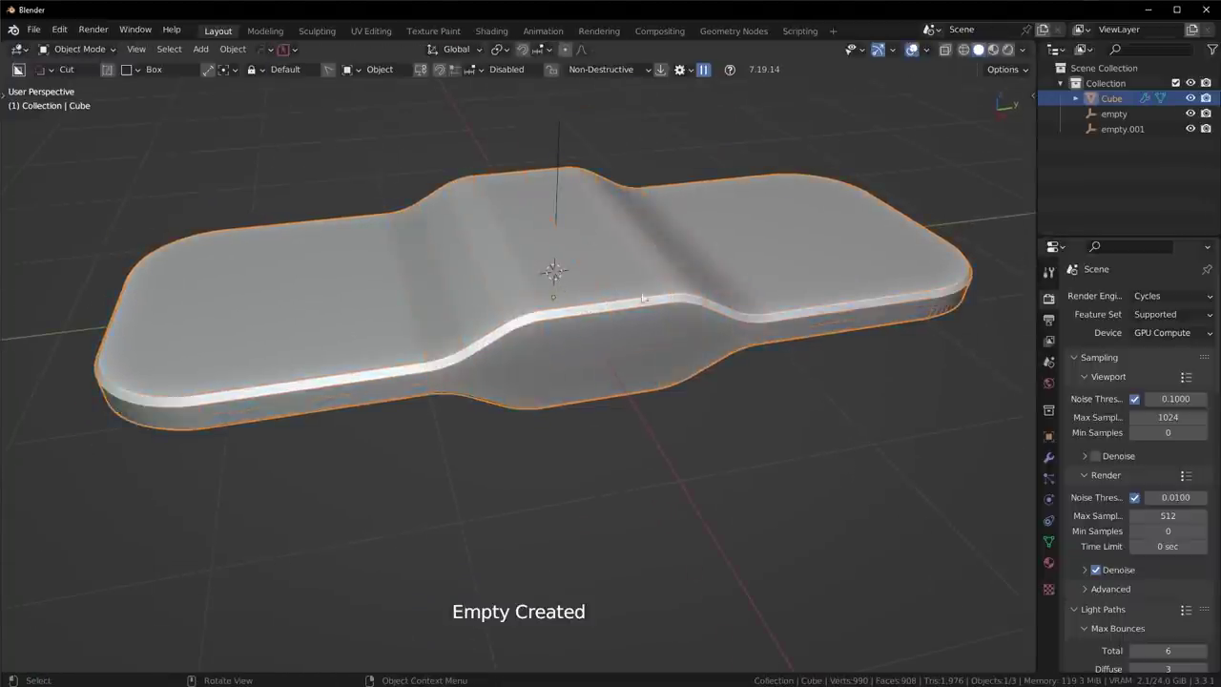
pyautogui.moveTo(604, 273); pyautogui.dragTo(763, 423, button='middle')
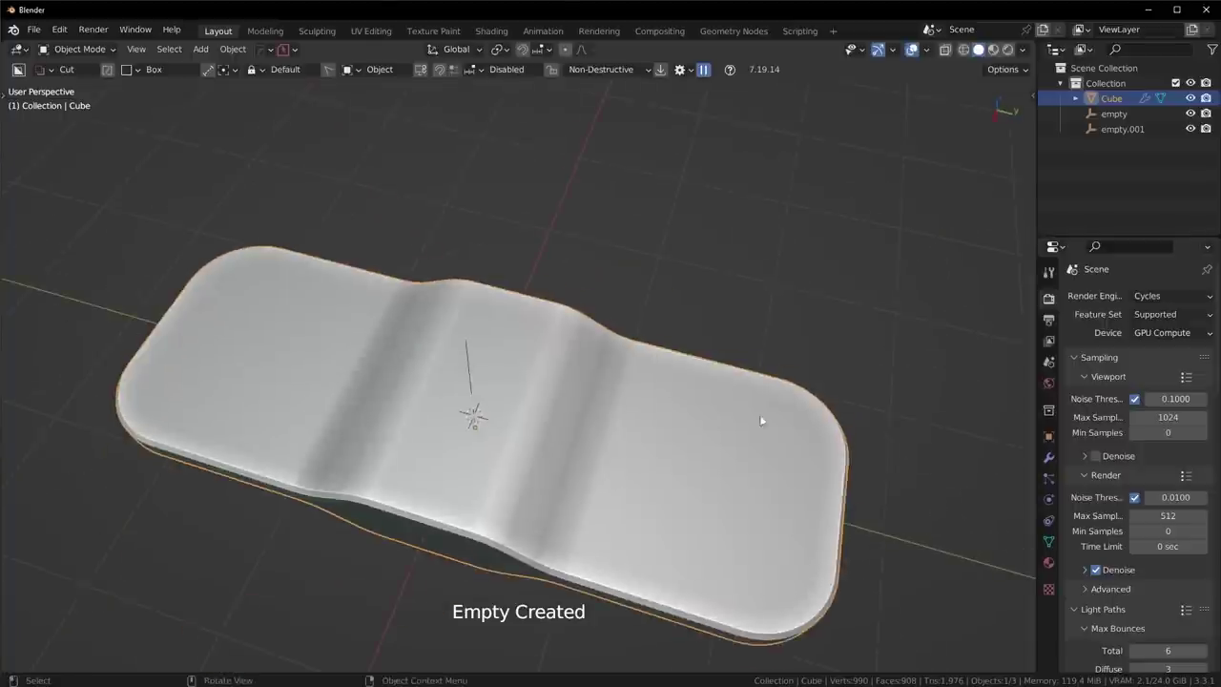
pyautogui.click(1050, 458)
pyautogui.moveTo(754, 381); pyautogui.dragTo(727, 399, button='middle')
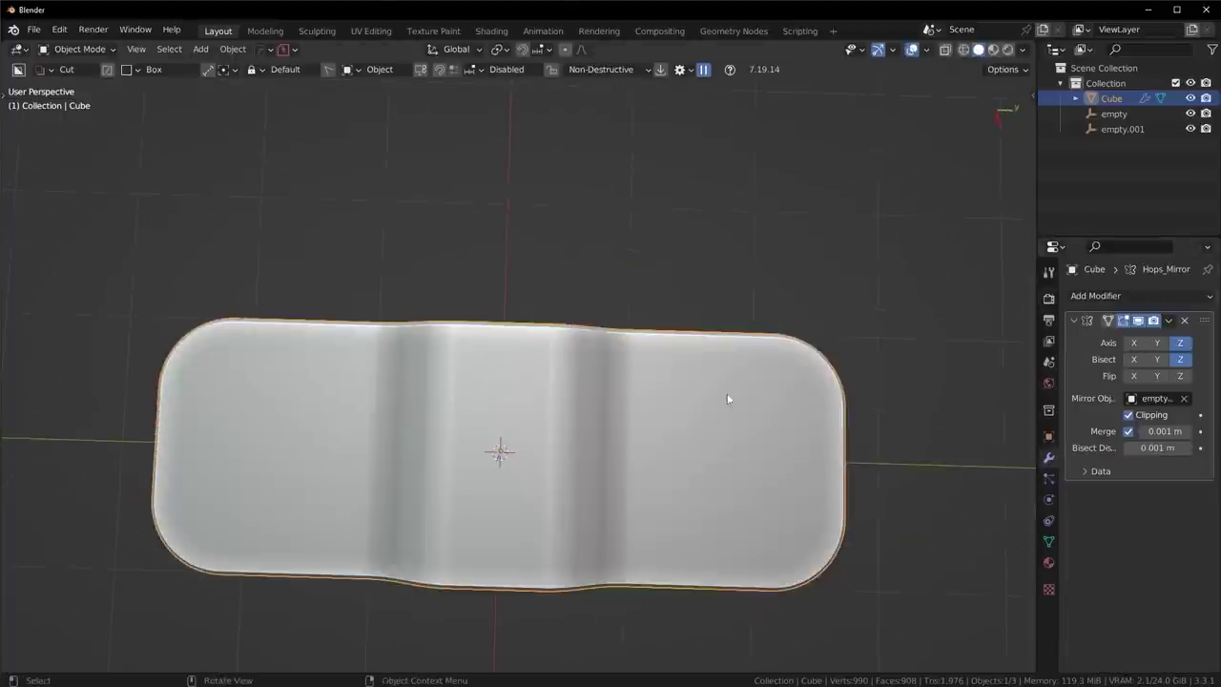
pyautogui.click(1075, 326)
# Step: Inspect the mirrored plate from the top view and close up, and undo the Z mirror
pyautogui.scroll(-2, 676, 313)
pyautogui.moveTo(675, 313); pyautogui.dragTo(693, 304, button='middle')
pyautogui.press('KP_7')
pyautogui.scroll(3, 691, 301)
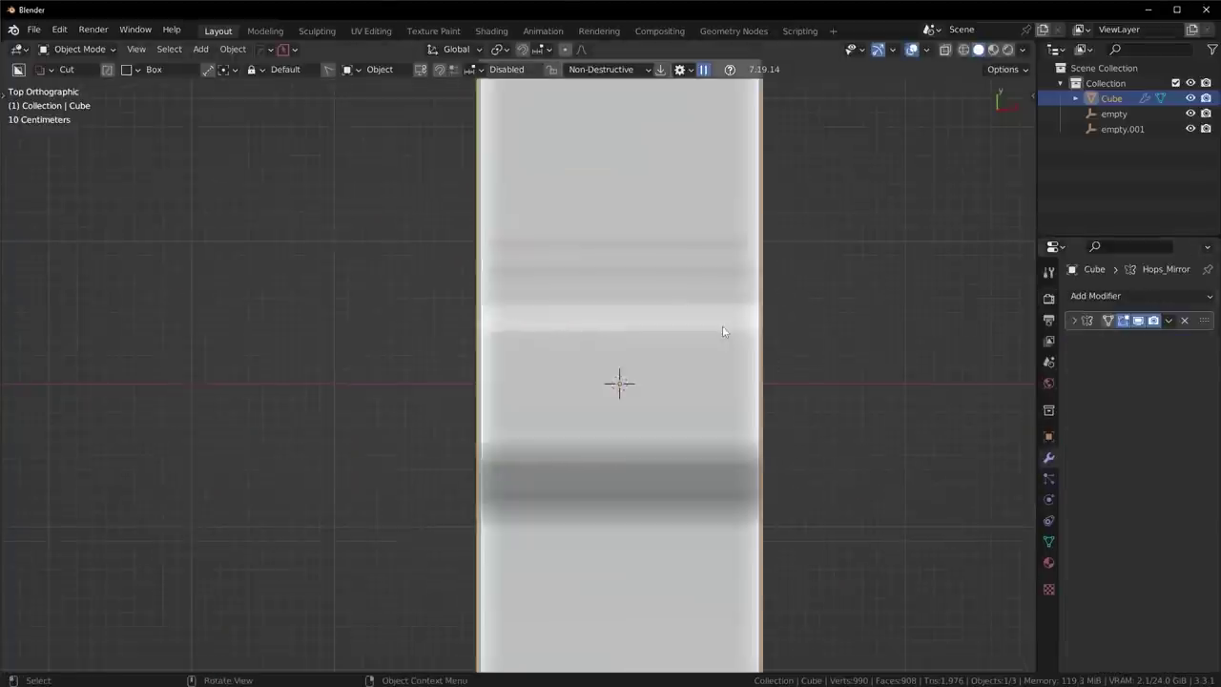
pyautogui.scroll(-4, 696, 342)
pyautogui.moveTo(738, 411); pyautogui.dragTo(681, 344, button='middle')
pyautogui.scroll(5, 658, 358)
pyautogui.hotkey('ctrl', 'z')
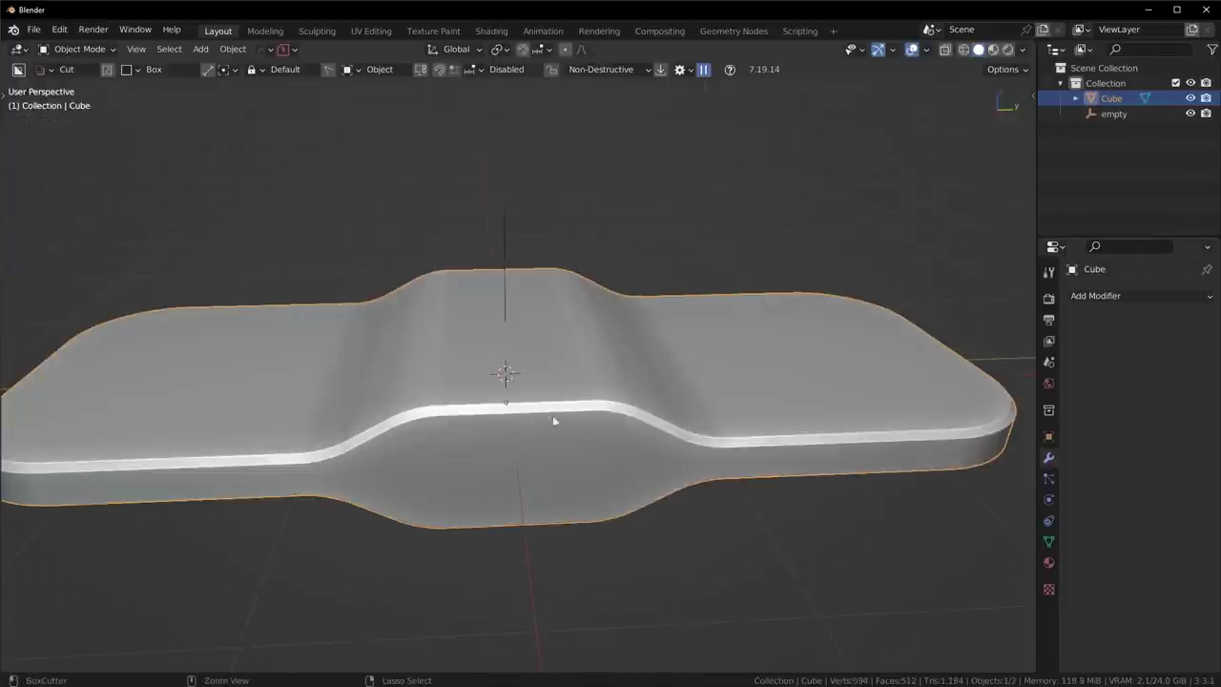
# Step: Bevel the plate's upper rim loop with one segment, about 0.028 m wide, and return to Object Mode
pyautogui.press('Tab')
pyautogui.hotkey('ctrl', 'b')
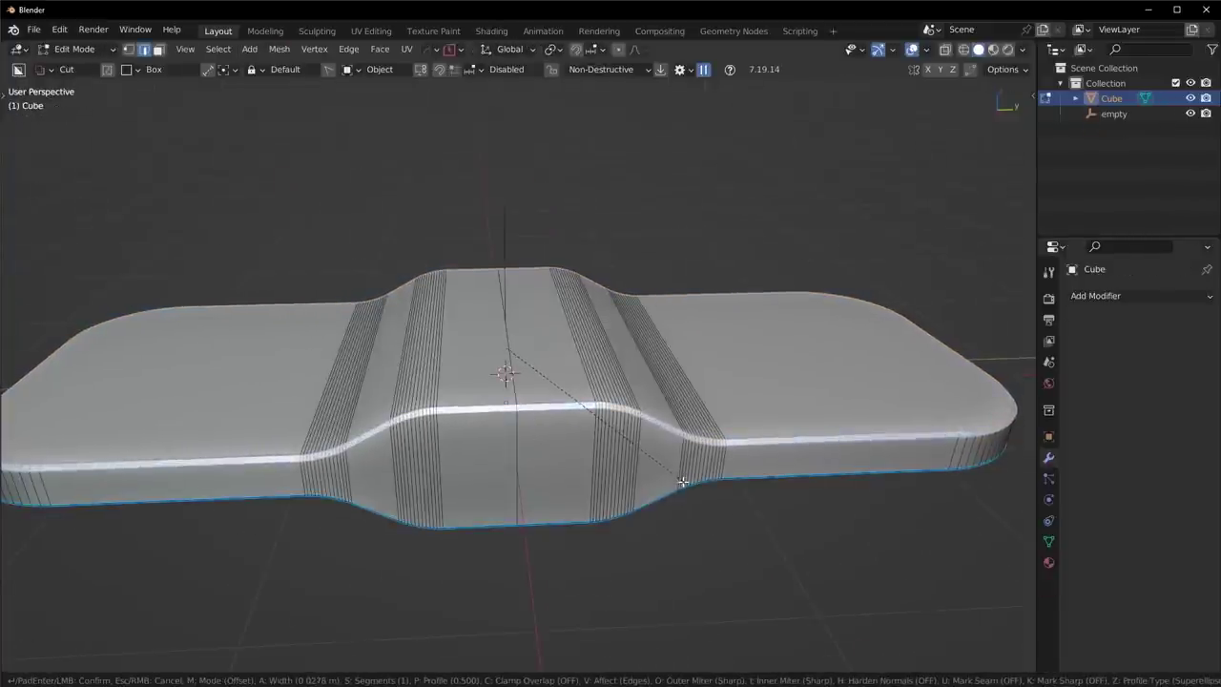
pyautogui.click(686, 485)
pyautogui.press('Tab')
pyautogui.scroll(-3, 680, 376)
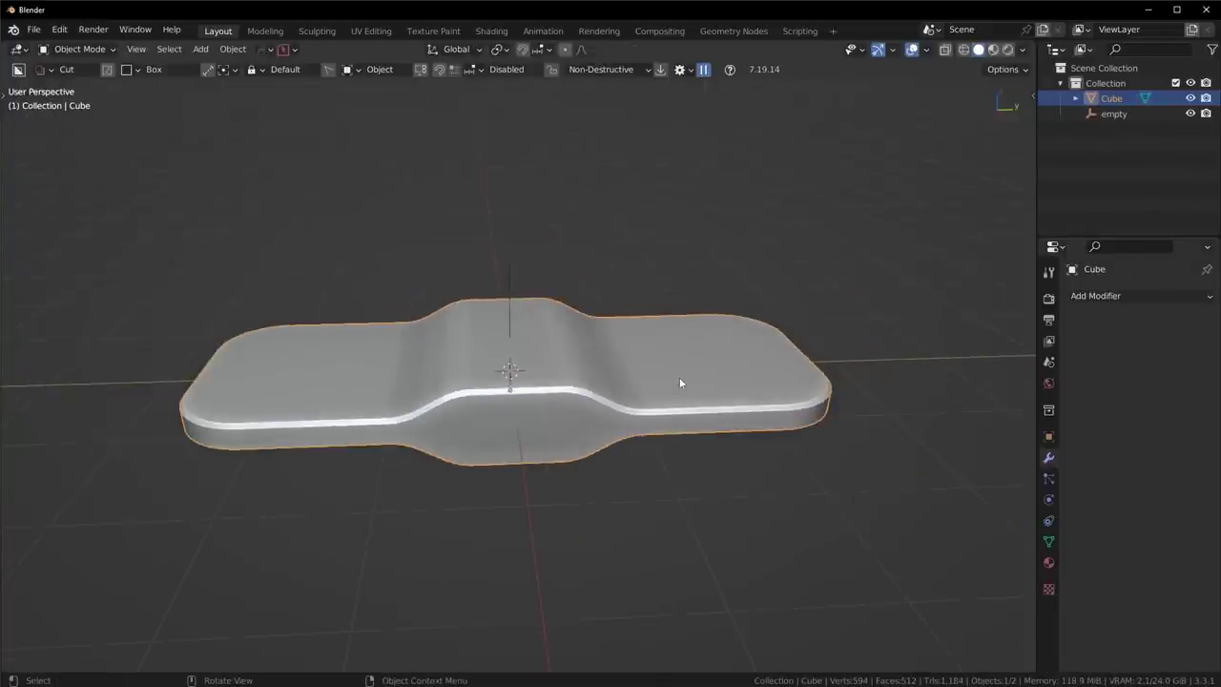
# Step: Mirror the bevelled plate across Z with the HardOps mirror, using a new empty as mirror object
pyautogui.hotkey('alt', 'x')
pyautogui.click(507, 271)
pyautogui.moveTo(505, 276); pyautogui.dragTo(673, 349, button='middle')
pyautogui.scroll(2, 635, 390)
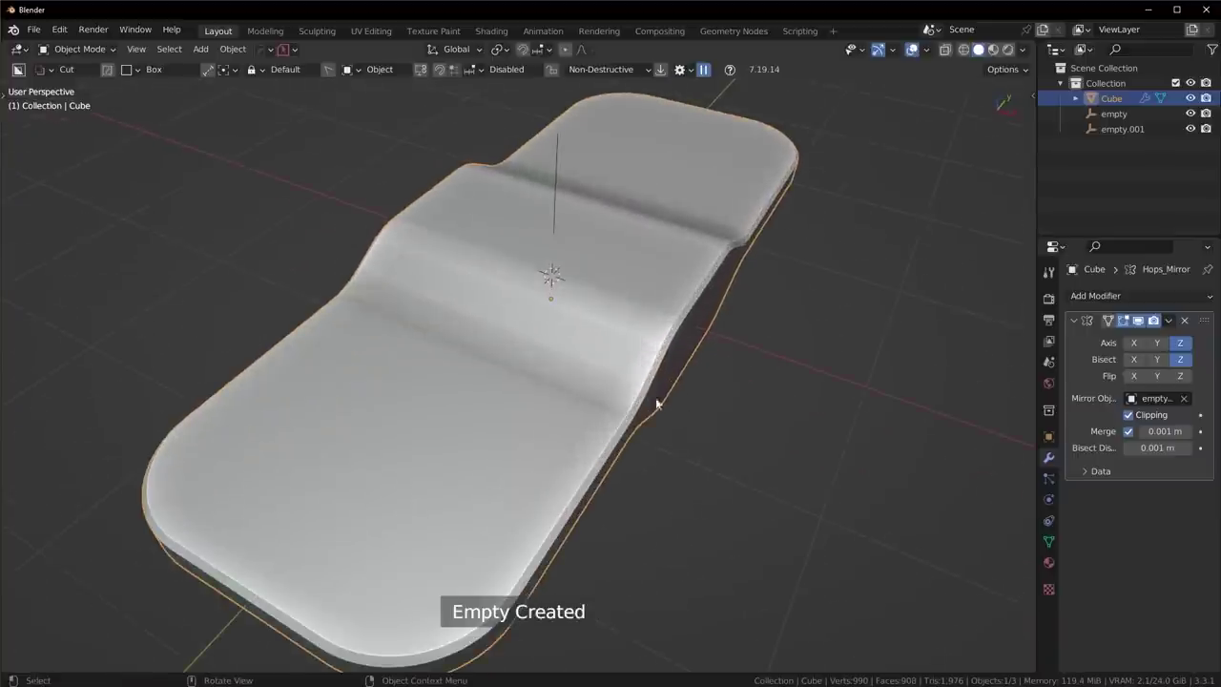
# Step: Inspect the mirrored plate in perspective and from the top view, both close up and as a whole
pyautogui.scroll(-3, 657, 404)
pyautogui.moveTo(657, 403); pyautogui.dragTo(683, 408, button='middle')
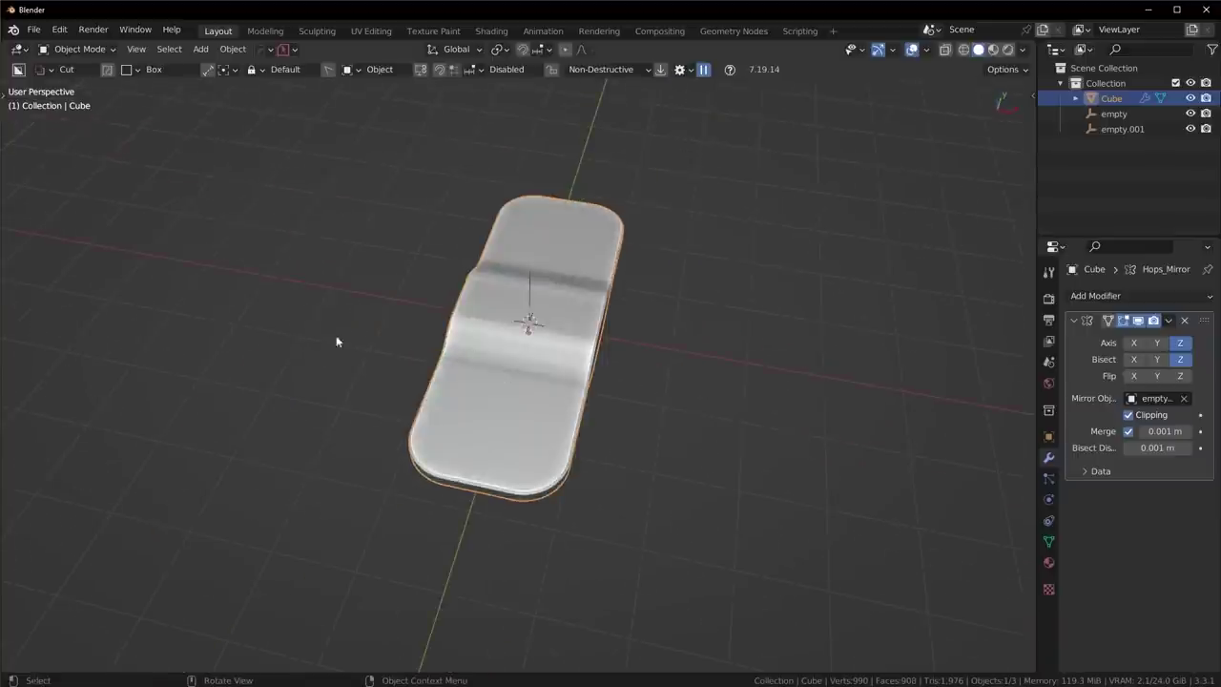
pyautogui.moveTo(336, 341); pyautogui.dragTo(612, 376, button='middle')
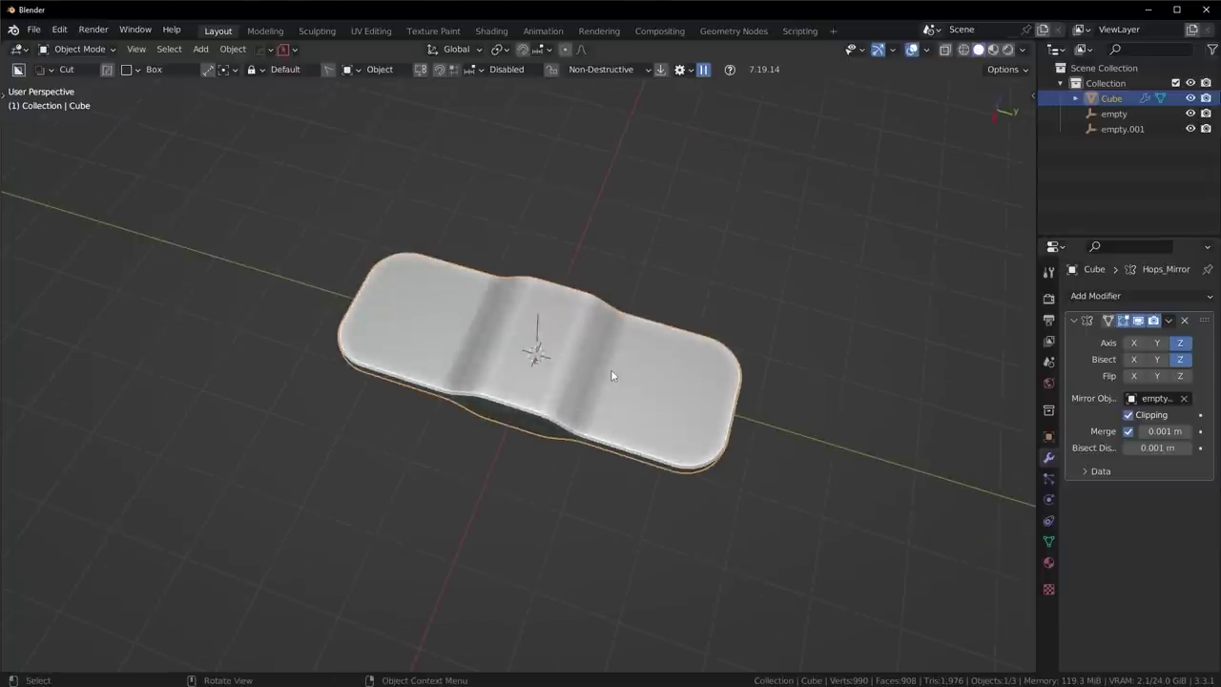
pyautogui.press('KP_7')
pyautogui.scroll(4, 630, 325)
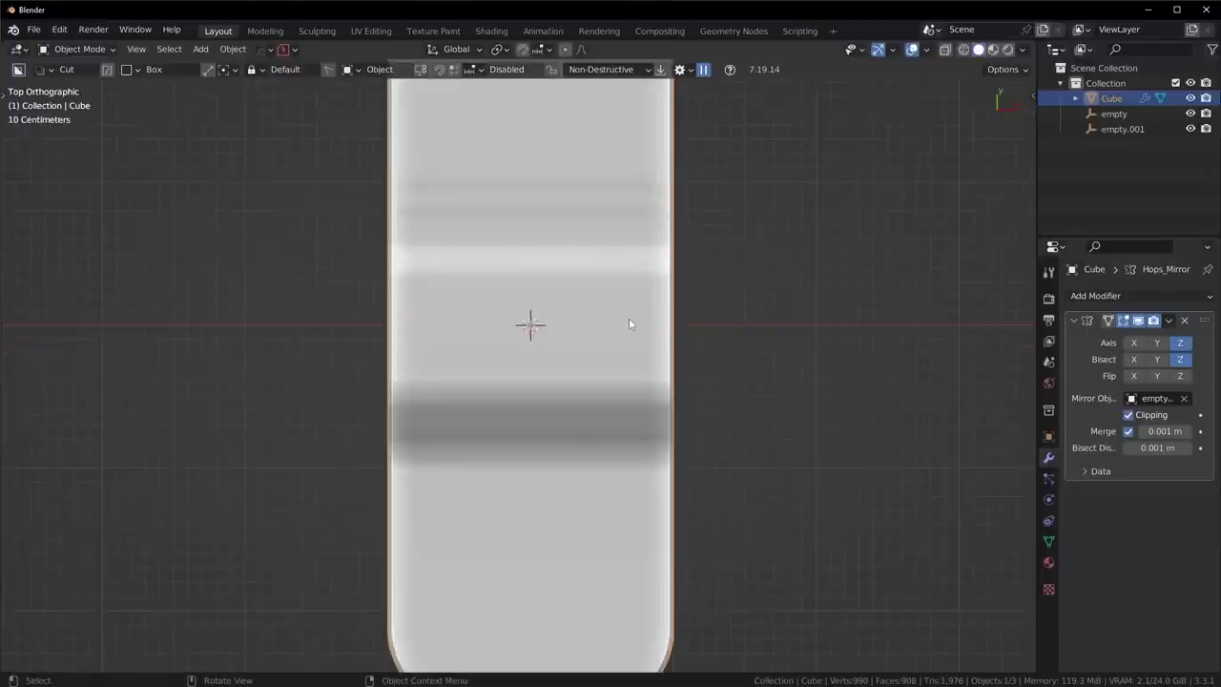
pyautogui.scroll(-4, 639, 329)
pyautogui.scroll(3, 647, 307)
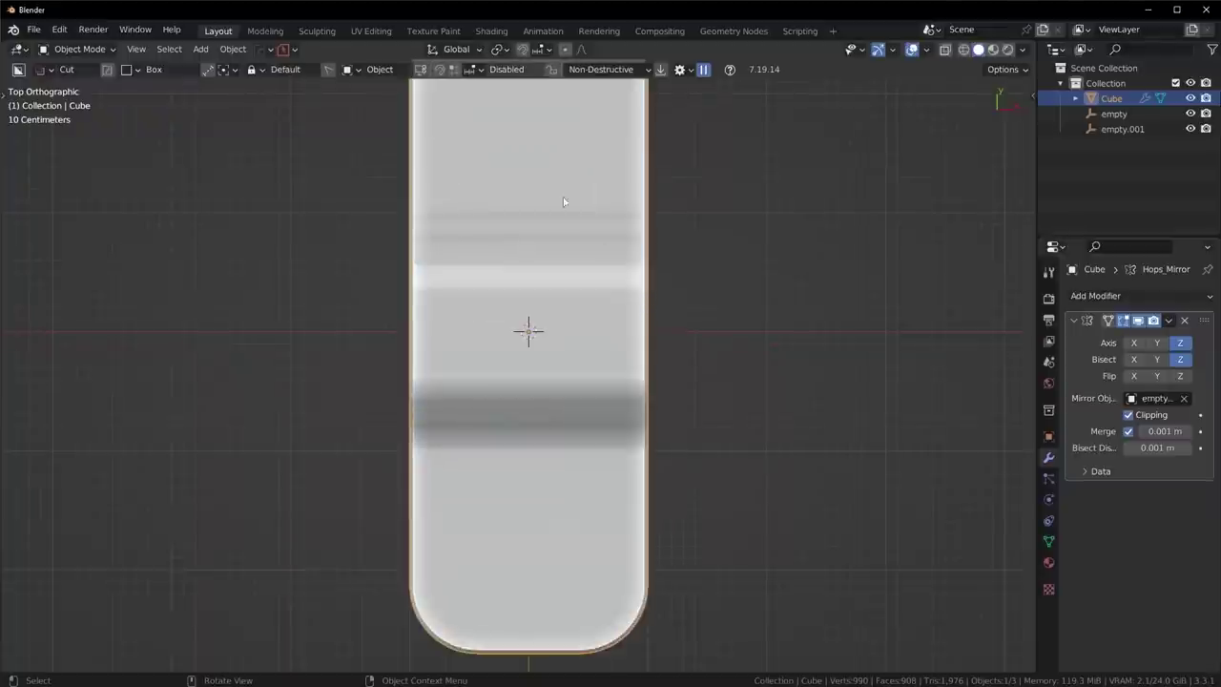
pyautogui.keyDown('shift'); pyautogui.moveTo(563, 201); pyautogui.dragTo(573, 248, button='middle'); pyautogui.keyUp('shift')
pyautogui.scroll(-2, 579, 246)
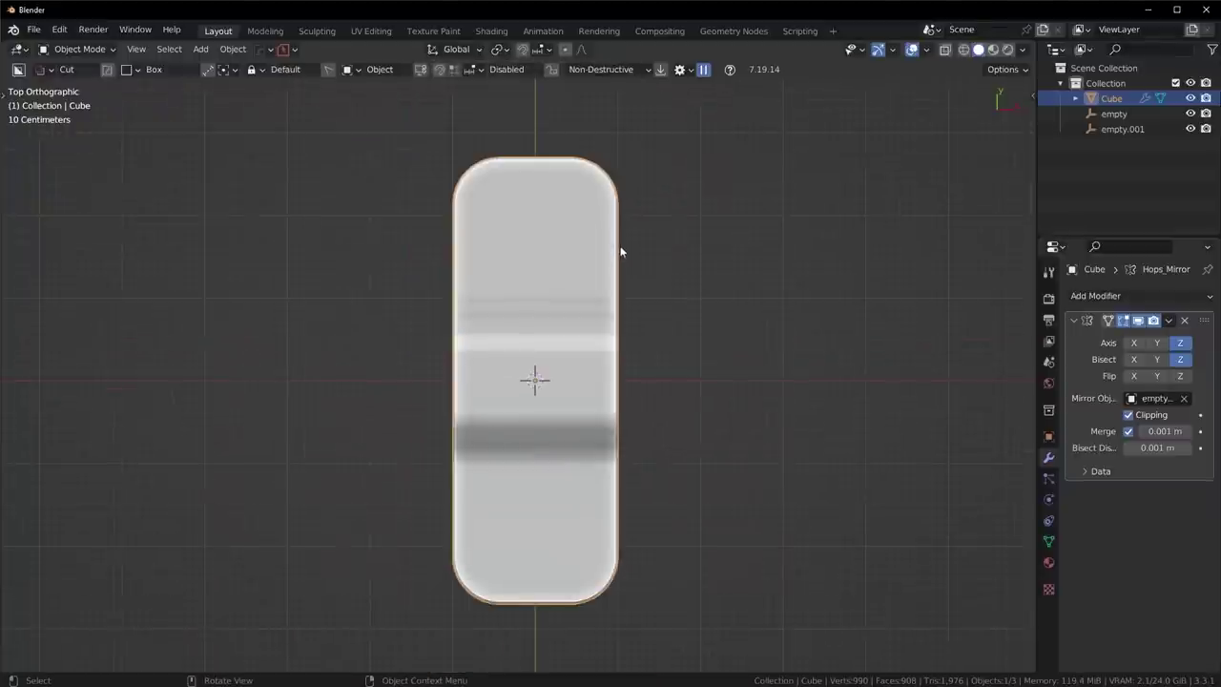
pyautogui.scroll(3, 586, 327)
pyautogui.scroll(-2, 572, 327)
# Step: Add a cube, scale it along Z, and move it over one wing of the plate beside the raised band
pyautogui.hotkey('shift', 'a')
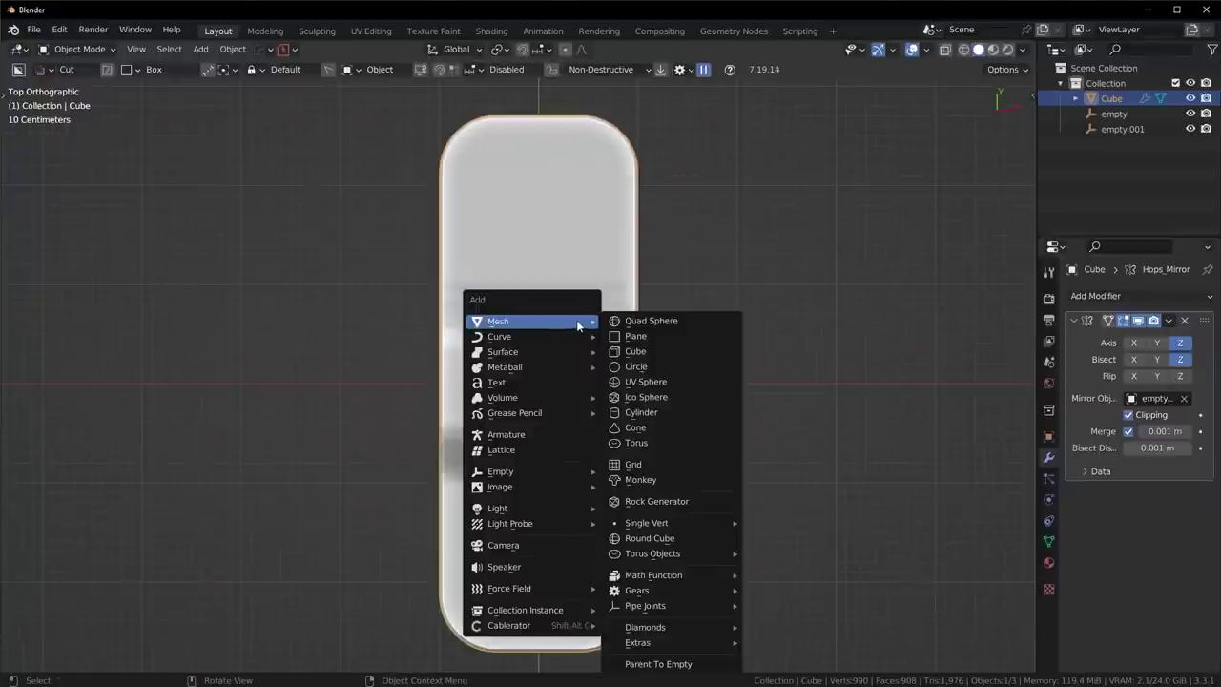
pyautogui.click(635, 351)
pyautogui.moveTo(728, 360); pyautogui.dragTo(639, 401, button='middle')
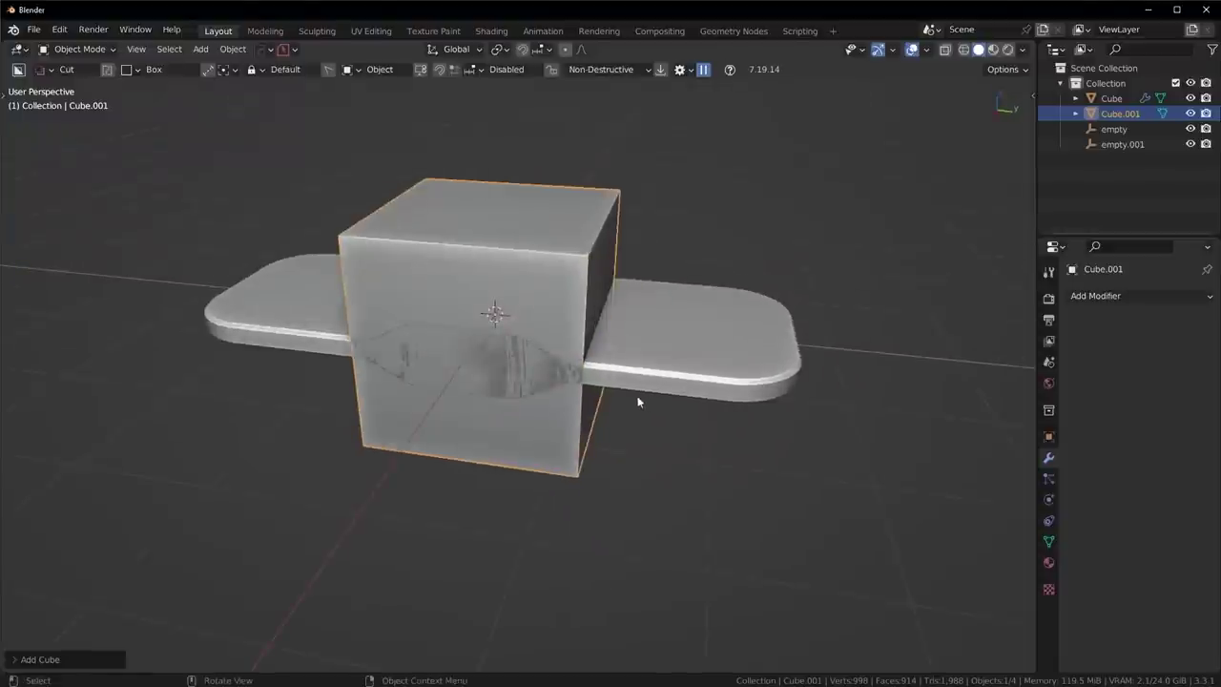
pyautogui.press('s')
pyautogui.press('z')
pyautogui.click(631, 250)
pyautogui.press('g')
pyautogui.press('x')
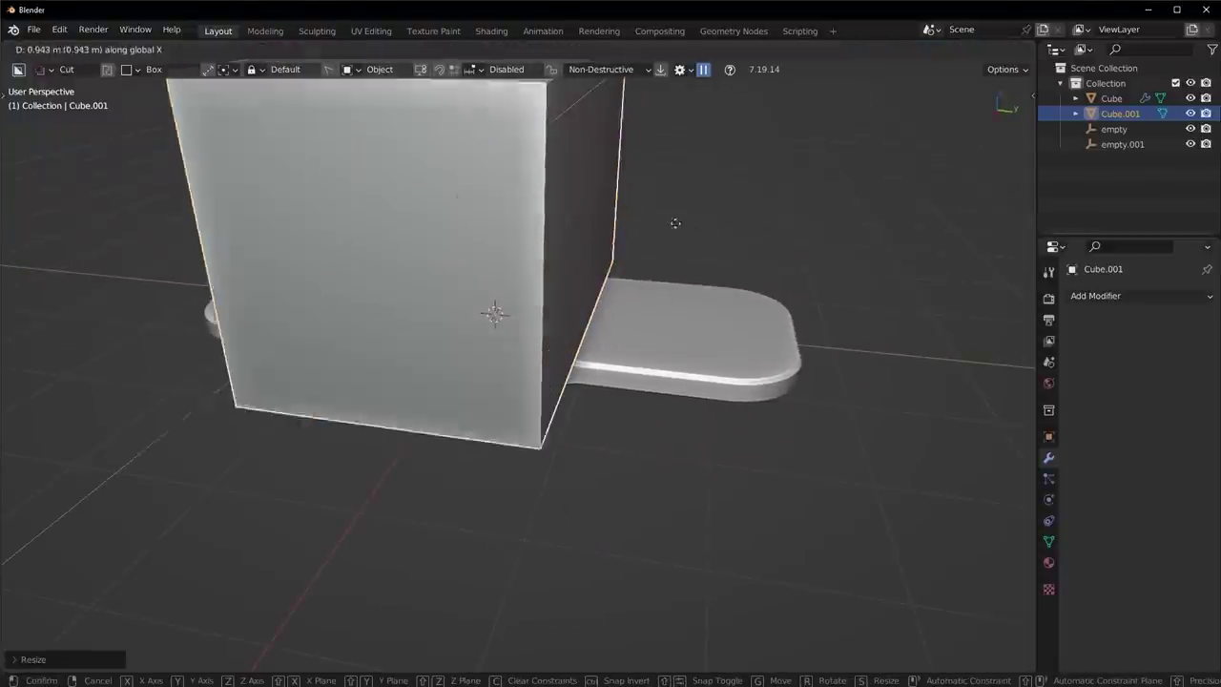
pyautogui.click(592, 213)
# Step: Lower the cube along Z into the raised band's slope and subtract it from the plate with HardOps Difference
pyautogui.scroll(4, 666, 248)
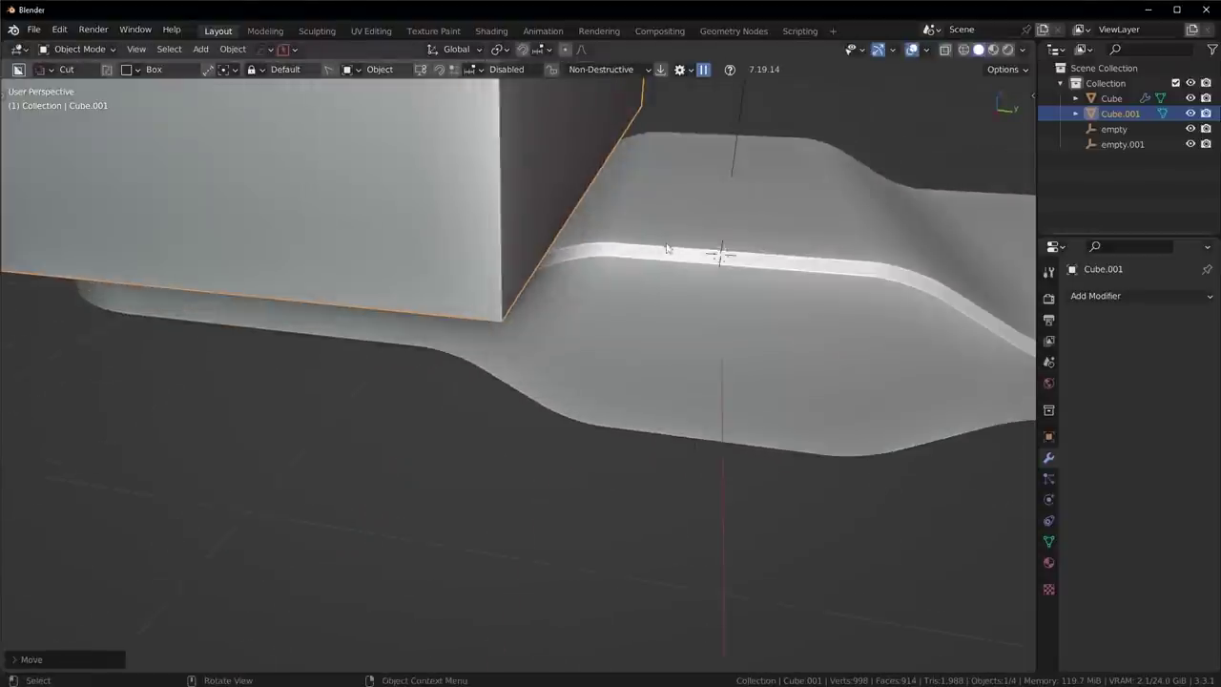
pyautogui.moveTo(667, 248); pyautogui.dragTo(676, 231, button='middle')
pyautogui.press('g')
pyautogui.press('z')
pyautogui.click(669, 240)
pyautogui.keyDown('shift'); pyautogui.click(717, 237); pyautogui.keyUp('shift')
pyautogui.press('q')
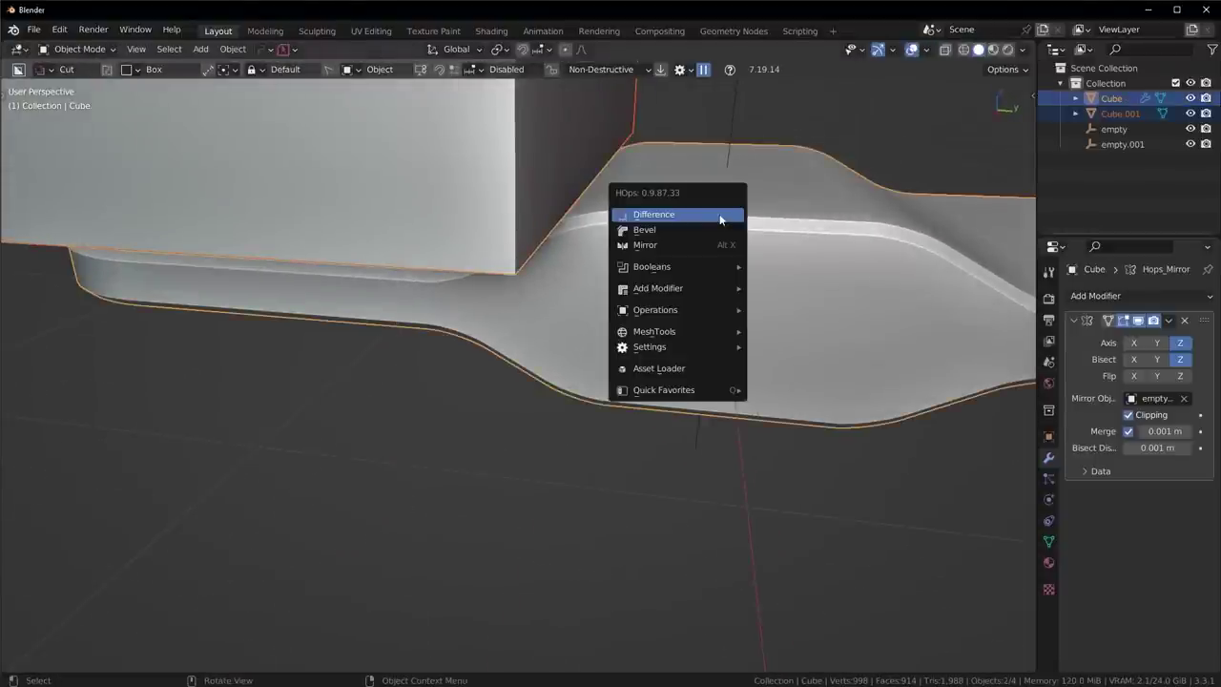
pyautogui.click(720, 220)
# Step: Slide the cutter horizontally to place its shallow notch on the slope of the raised band
pyautogui.press('g')
pyautogui.press('x')
pyautogui.click(722, 304)
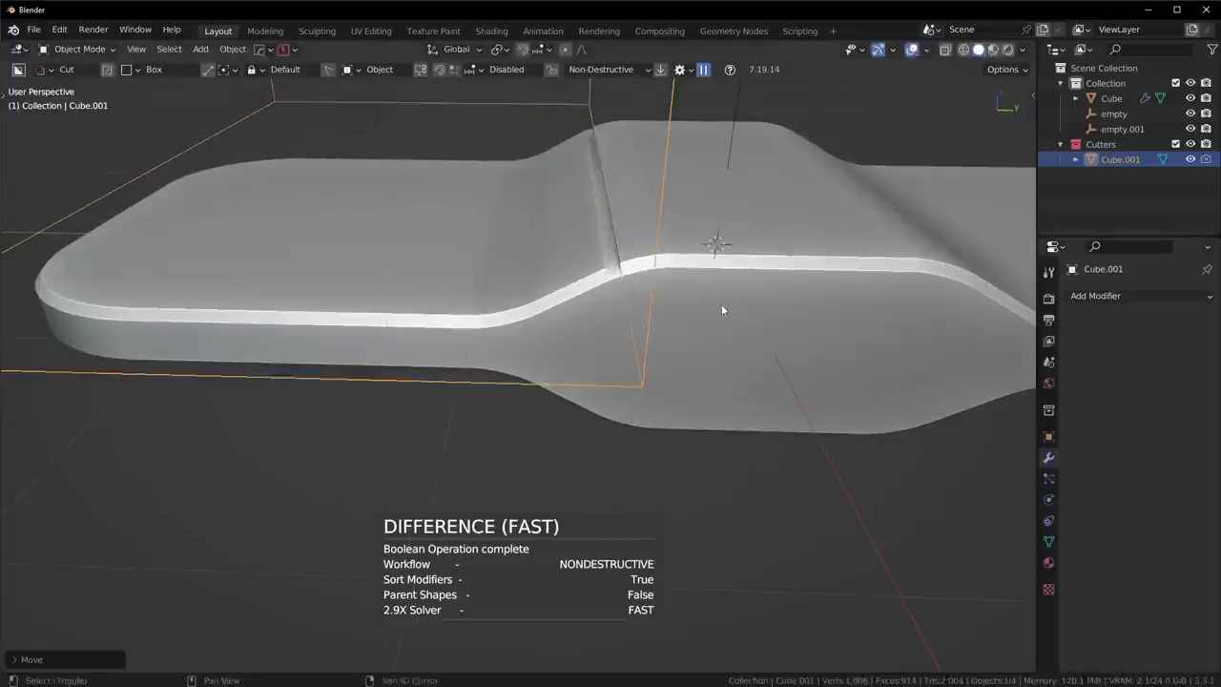
pyautogui.press('g')
pyautogui.press('x')
pyautogui.click(776, 263)
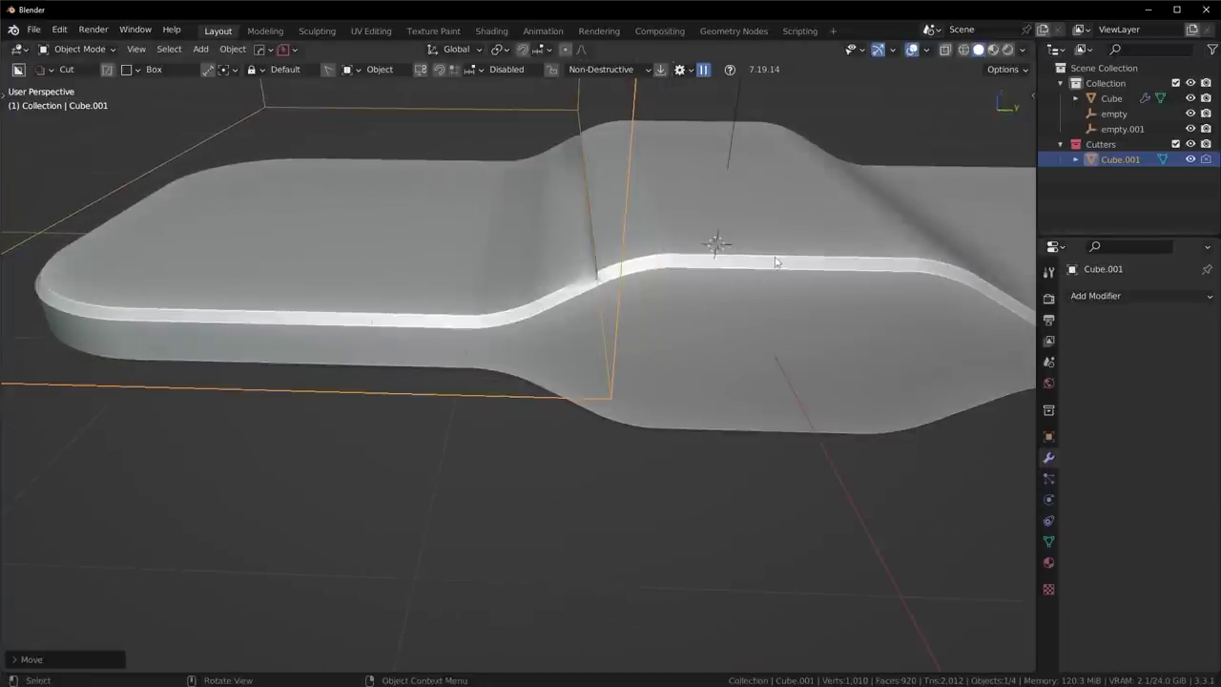
# Step: Select the plate and run HardOps Sharpen to recalculate its autosmooth, checking the shading with overlays toggled
pyautogui.click(775, 263)
pyautogui.moveTo(775, 262); pyautogui.dragTo(791, 302, button='middle')
pyautogui.scroll(-3, 674, 248)
pyautogui.moveTo(674, 248); pyautogui.dragTo(623, 253, button='middle')
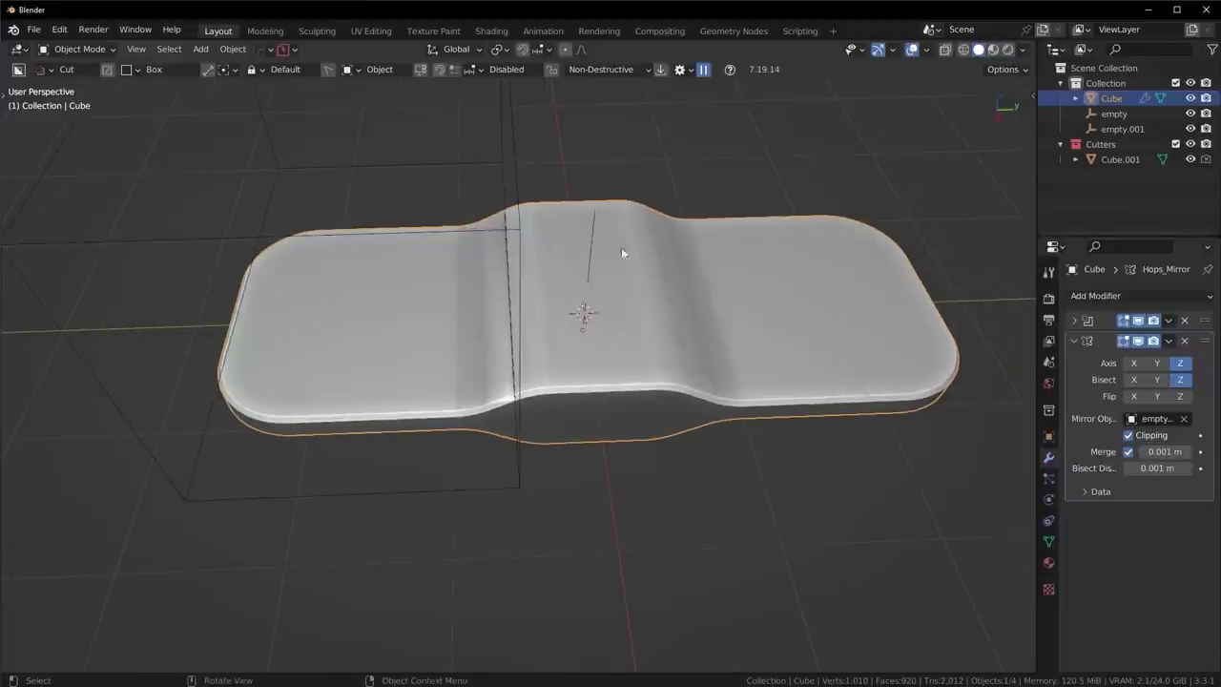
pyautogui.press('q')
pyautogui.click(763, 255)
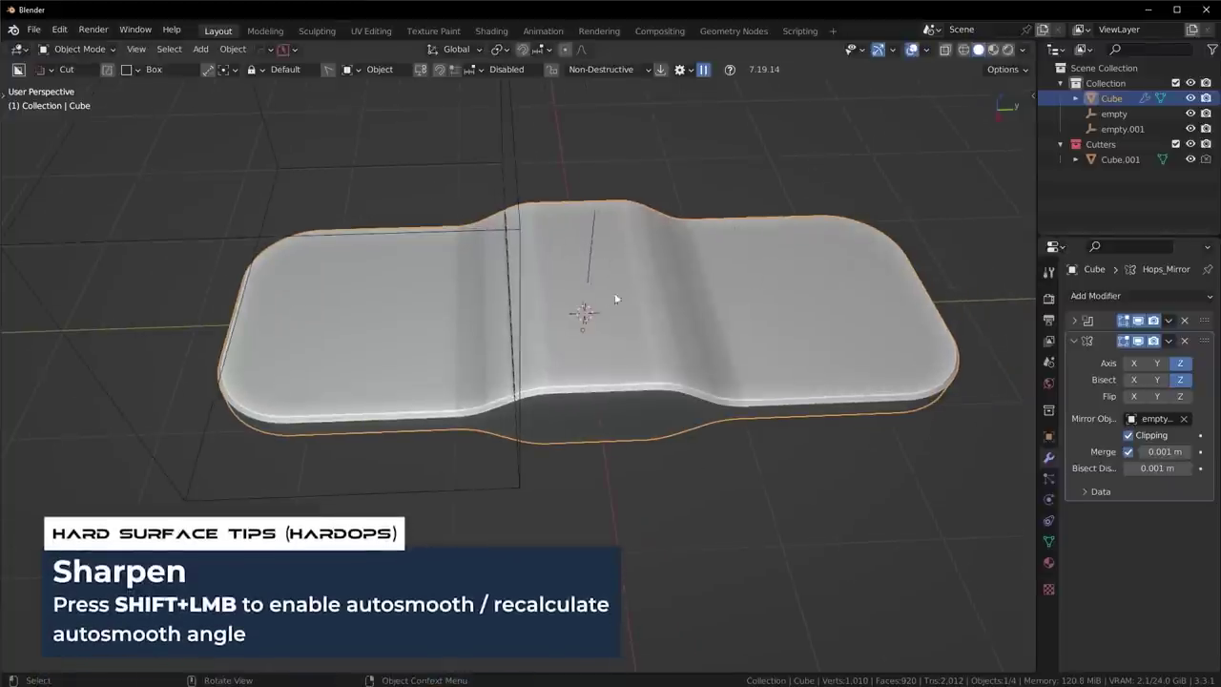
pyautogui.moveTo(616, 299); pyautogui.dragTo(678, 251, button='middle')
pyautogui.click(911, 52)
pyautogui.click(911, 52)
# Step: Mirror the cutter across Y with the HardOps mirror so both slopes are notched, and hide the viewport overlays
pyautogui.moveTo(801, 191); pyautogui.dragTo(733, 265, button='middle')
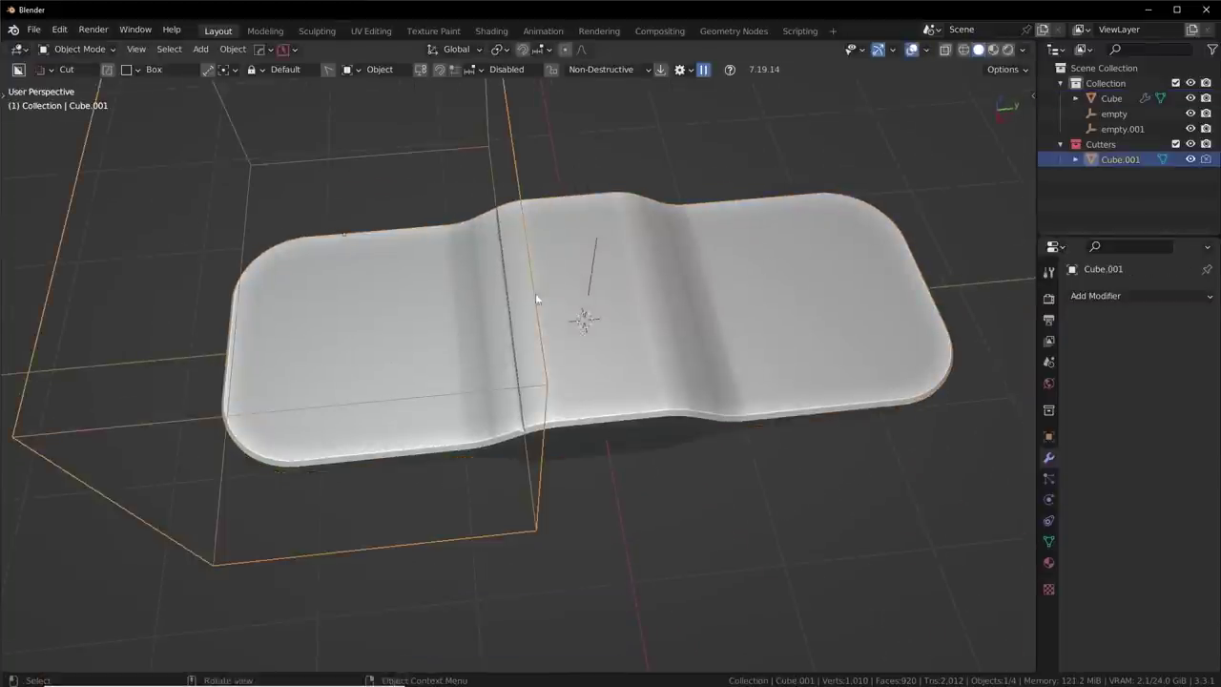
pyautogui.hotkey('alt', 'x')
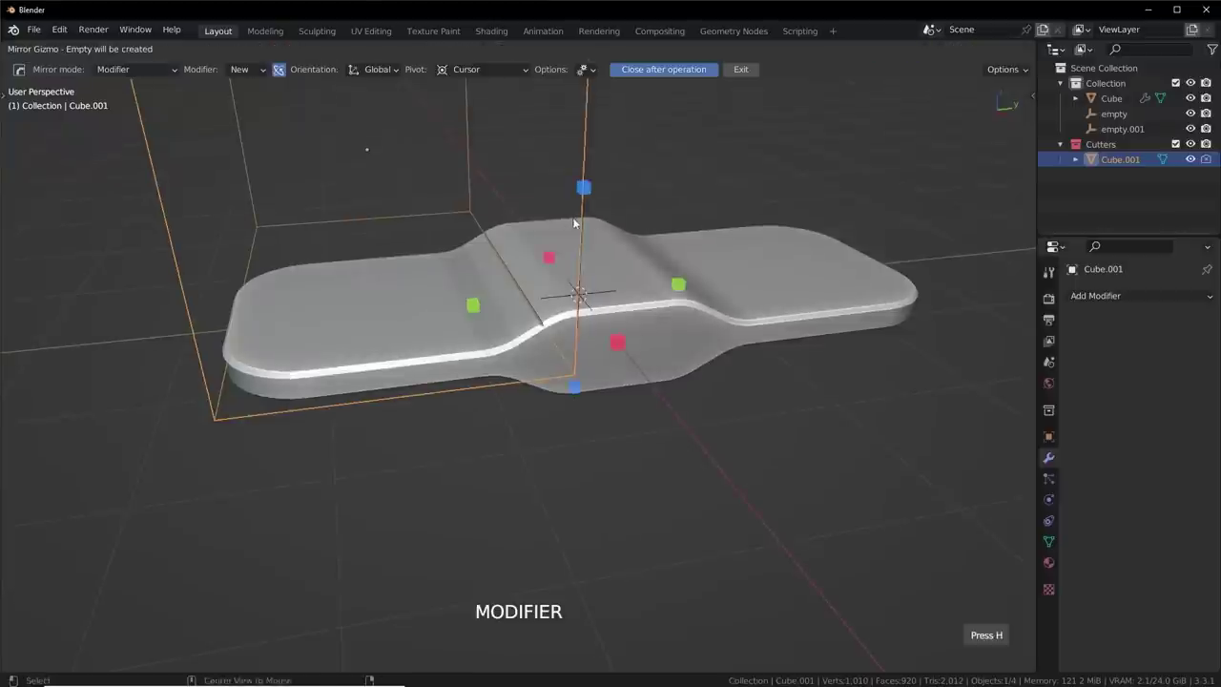
pyautogui.click(490, 309)
pyautogui.moveTo(635, 294); pyautogui.dragTo(626, 301, button='middle')
pyautogui.click(912, 51)
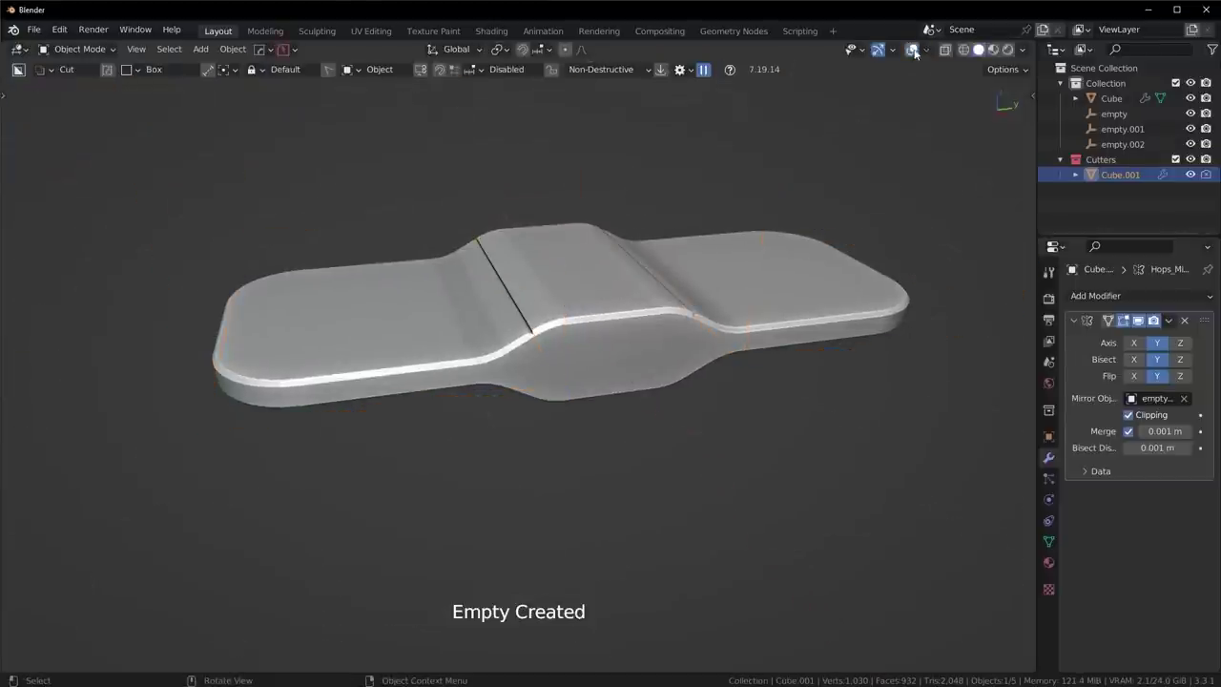
# Step: Shift the mirrored cutter slightly along Z to adjust the depth of the notches beside the raised band
pyautogui.press('g')
pyautogui.press('z')
pyautogui.click(831, 223)
pyautogui.moveTo(828, 224); pyautogui.dragTo(760, 338, button='middle')
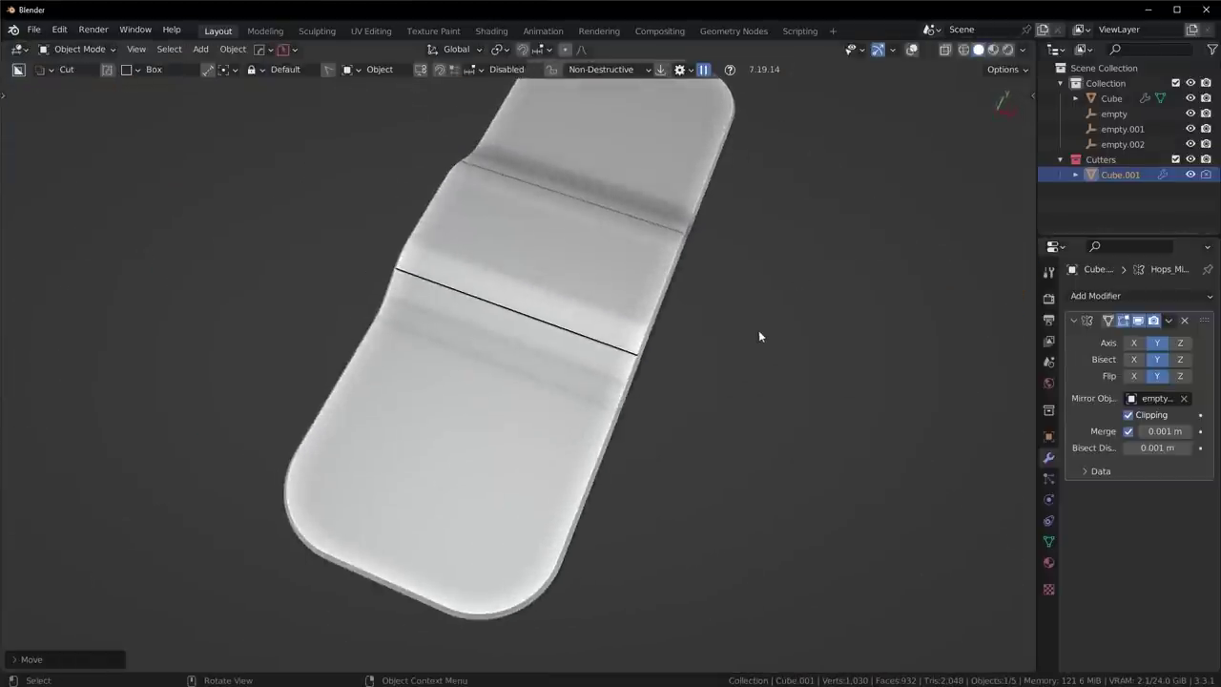
pyautogui.moveTo(662, 299); pyautogui.dragTo(673, 405, button='middle')
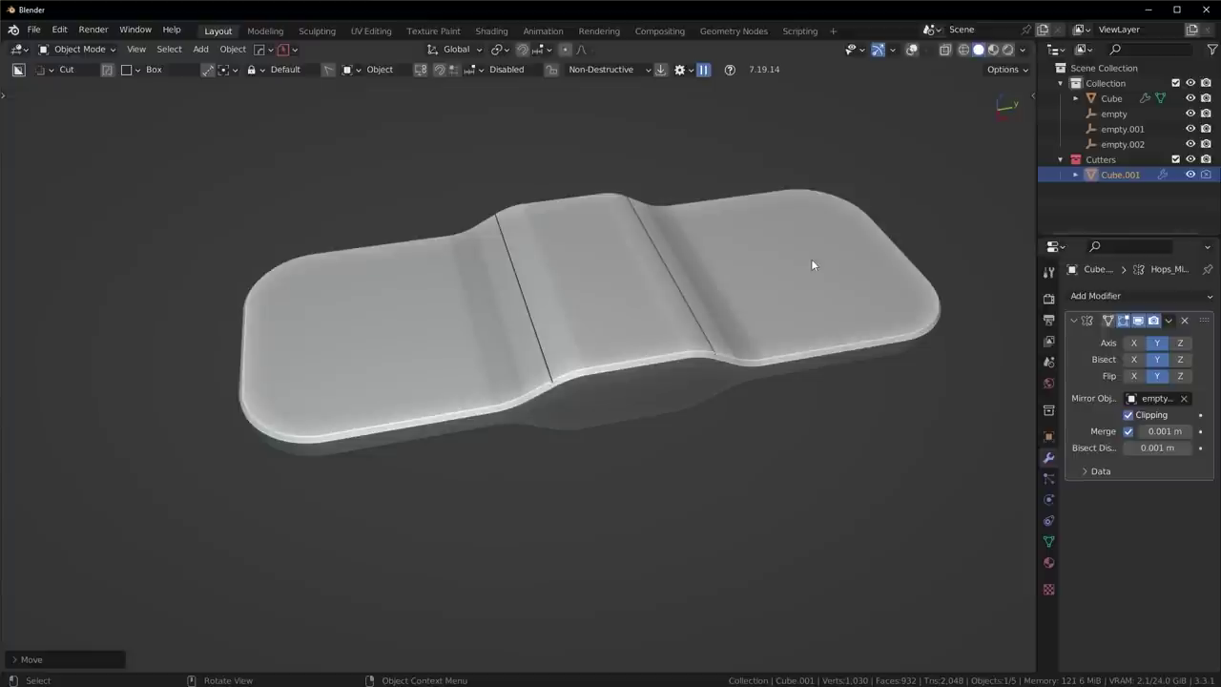
pyautogui.moveTo(812, 265); pyautogui.dragTo(700, 300, button='middle')
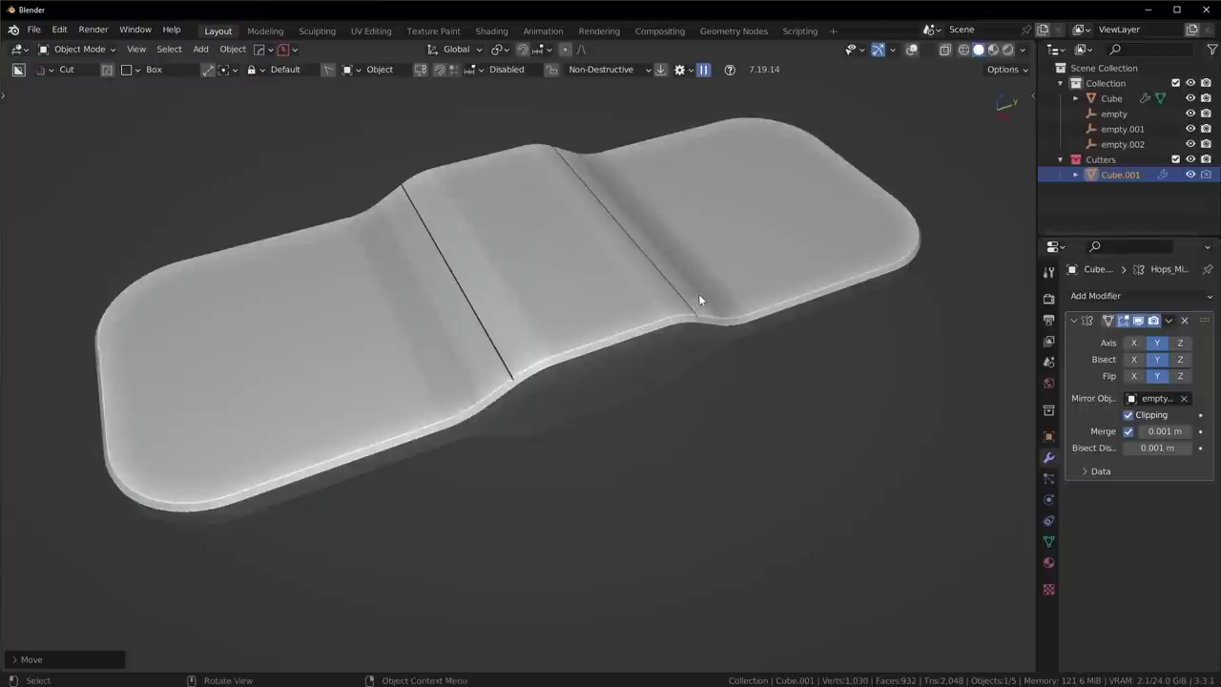
pyautogui.press('g')
pyautogui.press('z')
pyautogui.click(646, 225)
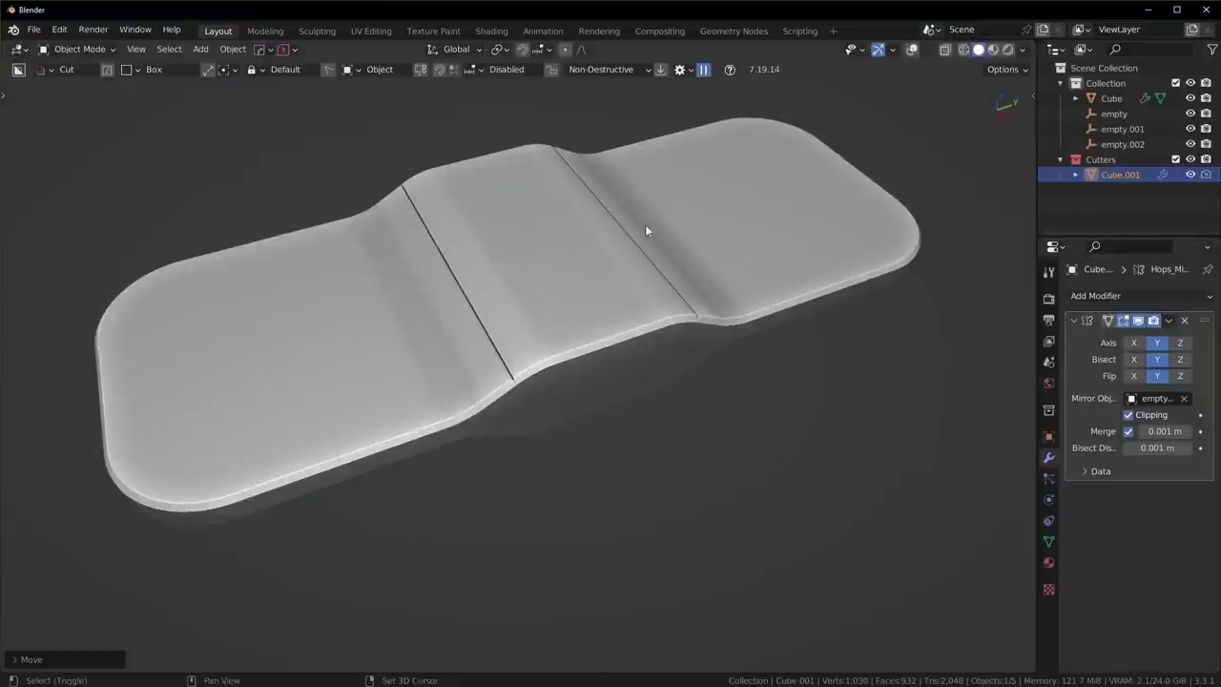
# Step: Raise the cutter about 0.003 m along Z and fine-tune its height once more to refine the notch lines
pyautogui.moveTo(645, 224); pyautogui.dragTo(605, 301, button='middle')
pyautogui.scroll(3, 656, 273)
pyautogui.press('g')
pyautogui.press('z')
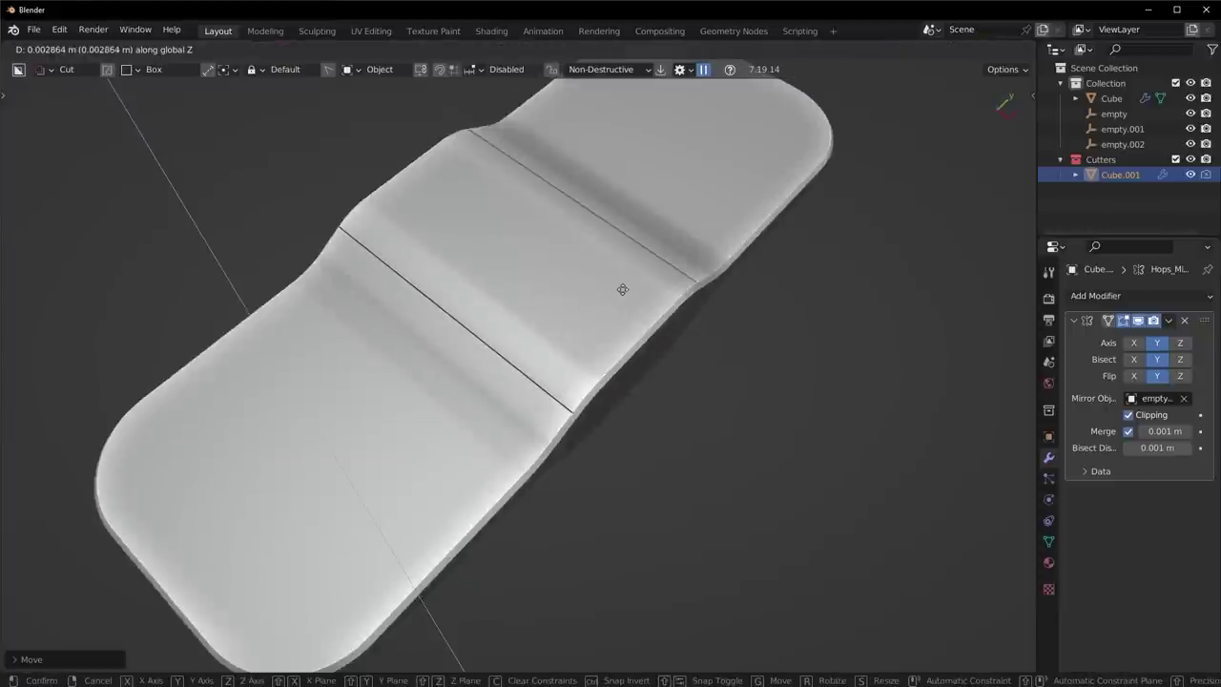
pyautogui.click(623, 289)
pyautogui.moveTo(679, 318); pyautogui.dragTo(703, 341, button='middle')
pyautogui.press('g')
pyautogui.press('y')
pyautogui.press('z')
pyautogui.click(632, 296)
pyautogui.scroll(-3, 556, 296)
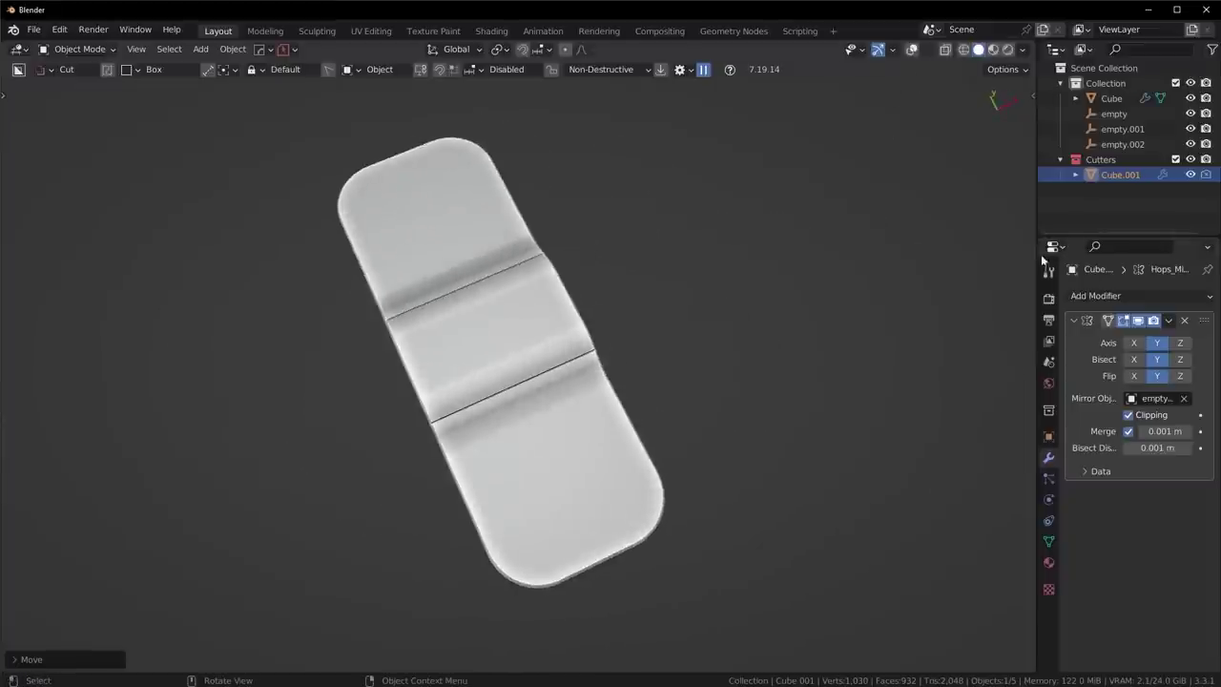
# Step: Compare the plate with and without the notches by toggling its Boolean modifier's viewport display off and on
pyautogui.click(557, 326)
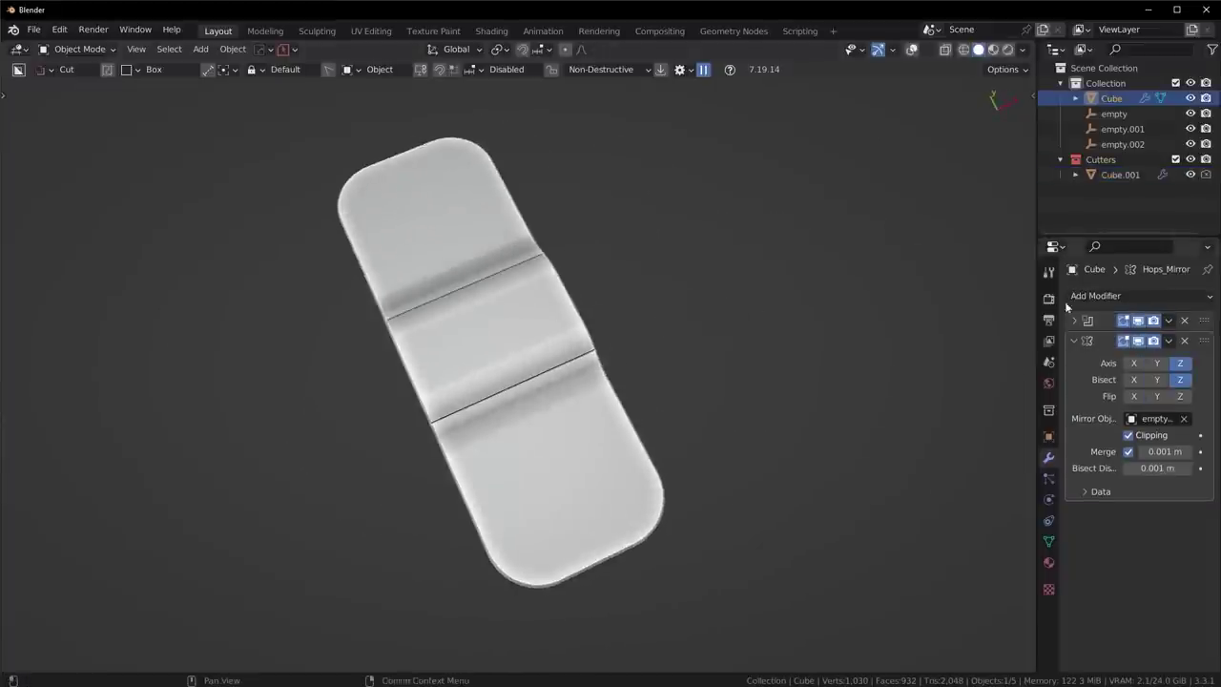
pyautogui.click(1141, 323)
pyautogui.click(1141, 324)
pyautogui.click(1141, 324)
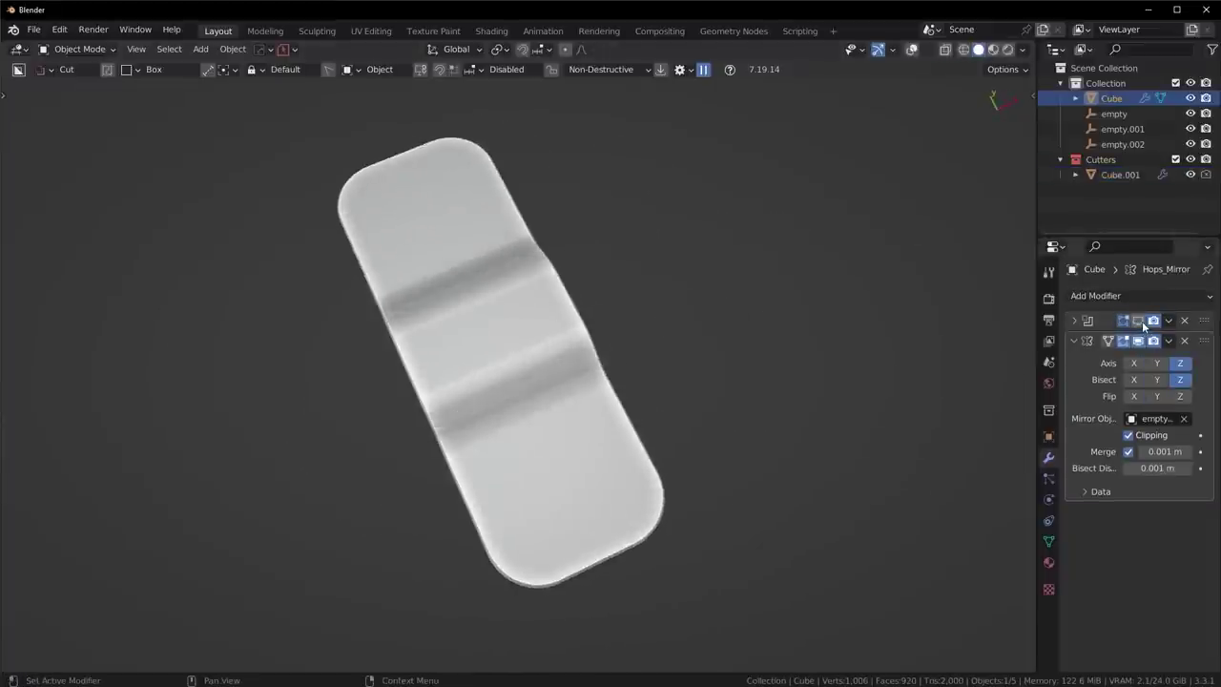
pyautogui.click(1141, 322)
pyautogui.moveTo(602, 323); pyautogui.dragTo(570, 308, button='middle')
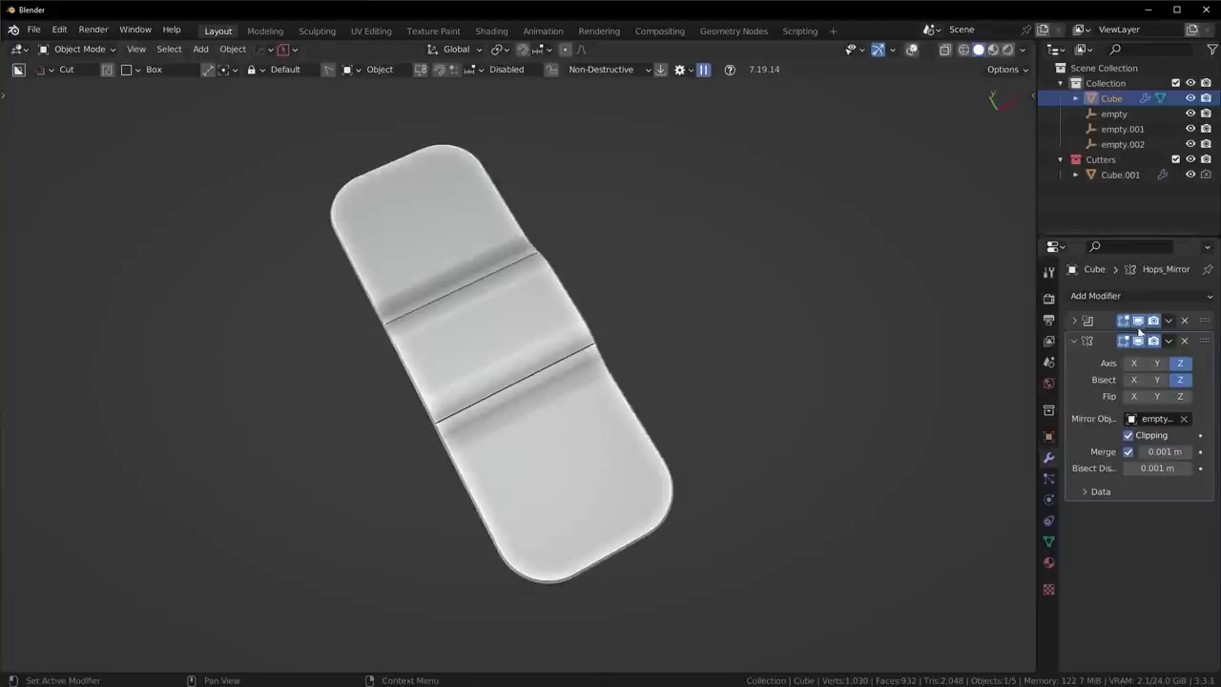
pyautogui.click(1138, 323)
pyautogui.click(1138, 322)
pyautogui.moveTo(606, 352); pyautogui.dragTo(635, 211, button='middle')
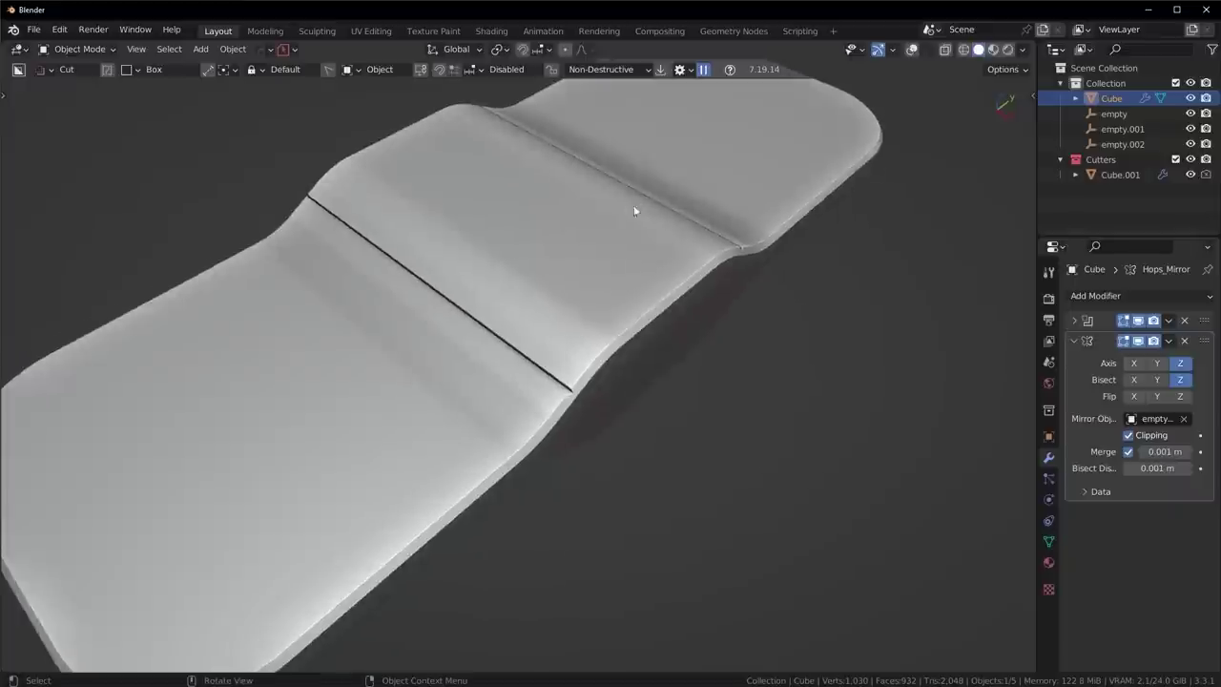
# Step: Turn the viewport overlays back on and hide the Cutters collection
pyautogui.click(914, 48)
pyautogui.scroll(-4, 797, 269)
pyautogui.moveTo(488, 190); pyautogui.dragTo(431, 370, button='middle')
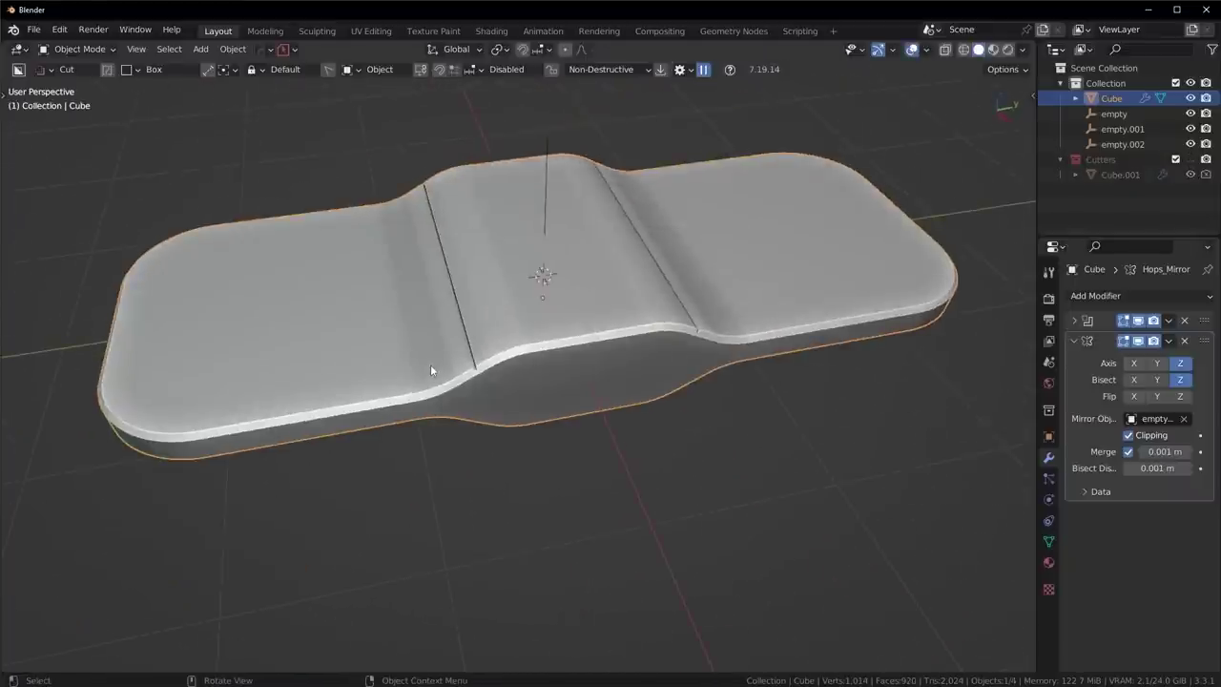
# Step: Add a second cube at the plate's centre from the top view and scale it up beyond the plate's width
pyautogui.press('KP_7')
pyautogui.scroll(-3, 430, 367)
pyautogui.hotkey('shift', 'a')
pyautogui.moveTo(567, 261)
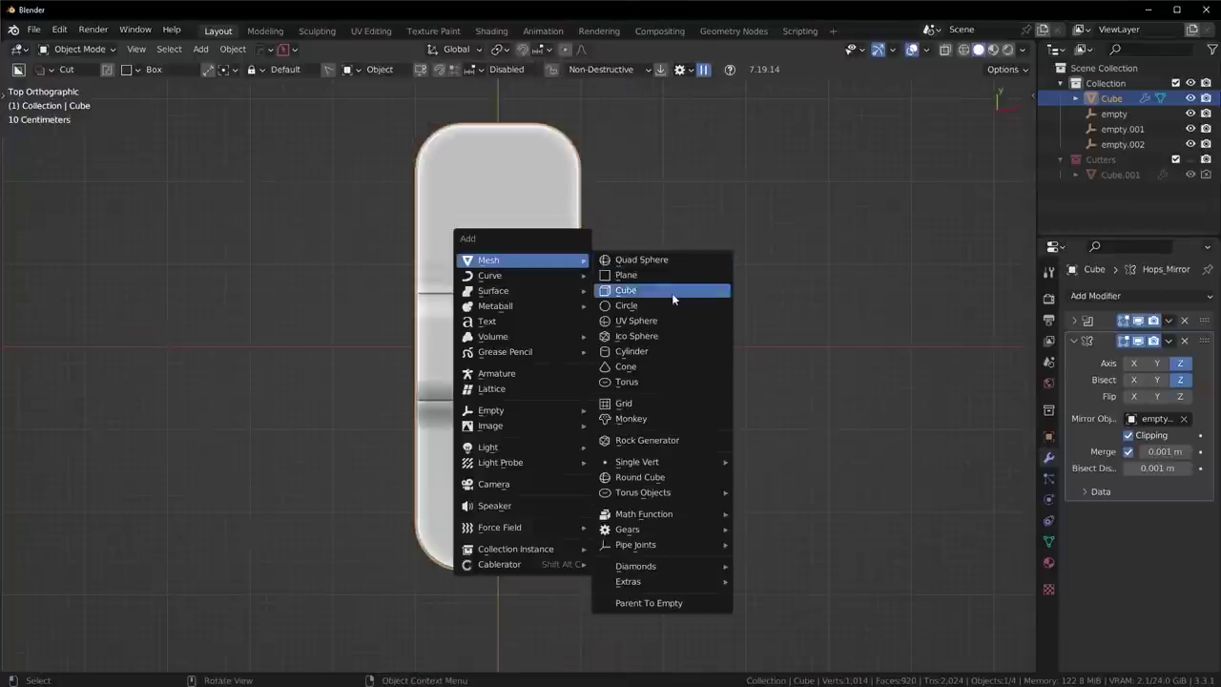
pyautogui.click(671, 293)
pyautogui.press('s')
pyautogui.click(753, 340)
# Step: Slice the plate into separate parts with the new cube using a Boolean slice, and select the cutter for adjustment
pyautogui.moveTo(701, 407)
pyautogui.mouseDown(button='middle')
pyautogui.moveTo(489, 361)
pyautogui.moveTo(836, 412)
pyautogui.moveTo(719, 387)
pyautogui.moveTo(703, 422)
pyautogui.mouseUp(button='middle')
pyautogui.keyDown('shift'); pyautogui.click(455, 373); pyautogui.keyUp('shift')
pyautogui.press('ctrl+KP_Divide')
pyautogui.click(687, 435)
pyautogui.press('q')
pyautogui.click(667, 464)
pyautogui.click(656, 467)
# Step: Scale the slicing cutter slightly narrower along Y and hide the Cutters collection
pyautogui.press('s')
pyautogui.press('y')
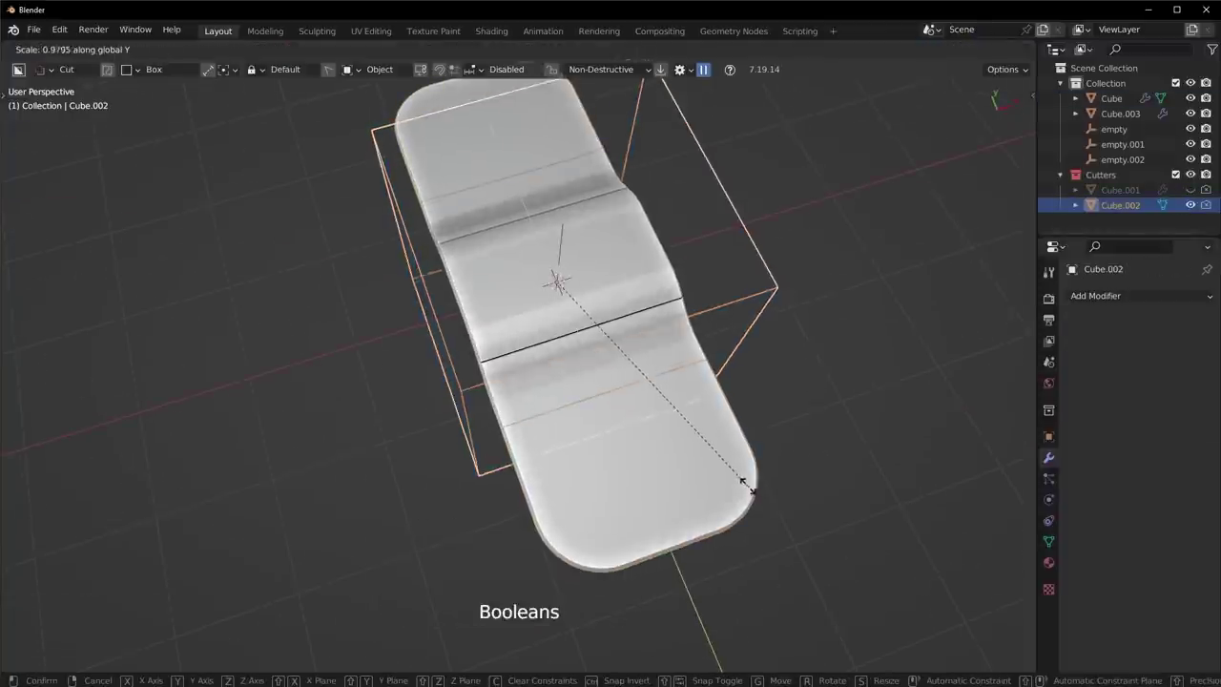
pyautogui.click(729, 477)
pyautogui.moveTo(731, 475); pyautogui.dragTo(586, 428, button='middle')
pyautogui.hotkey('shift', '2')
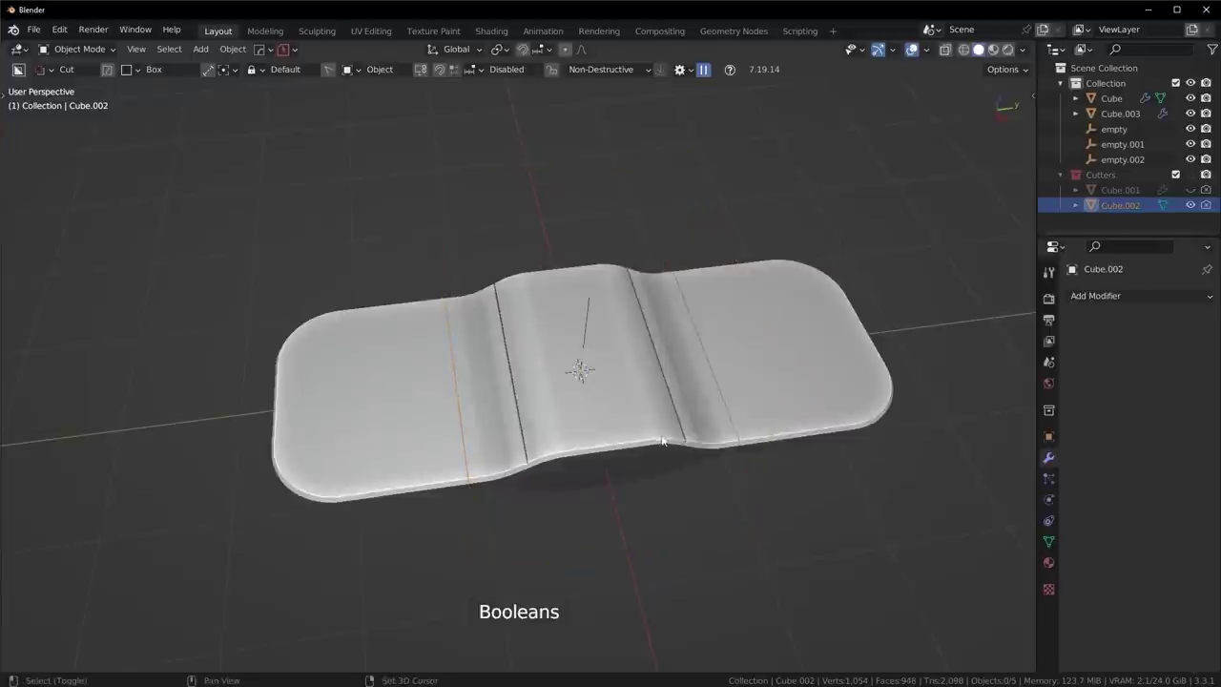
pyautogui.keyDown('shift'); pyautogui.moveTo(687, 399); pyautogui.dragTo(512, 349, button='middle'); pyautogui.keyUp('shift')
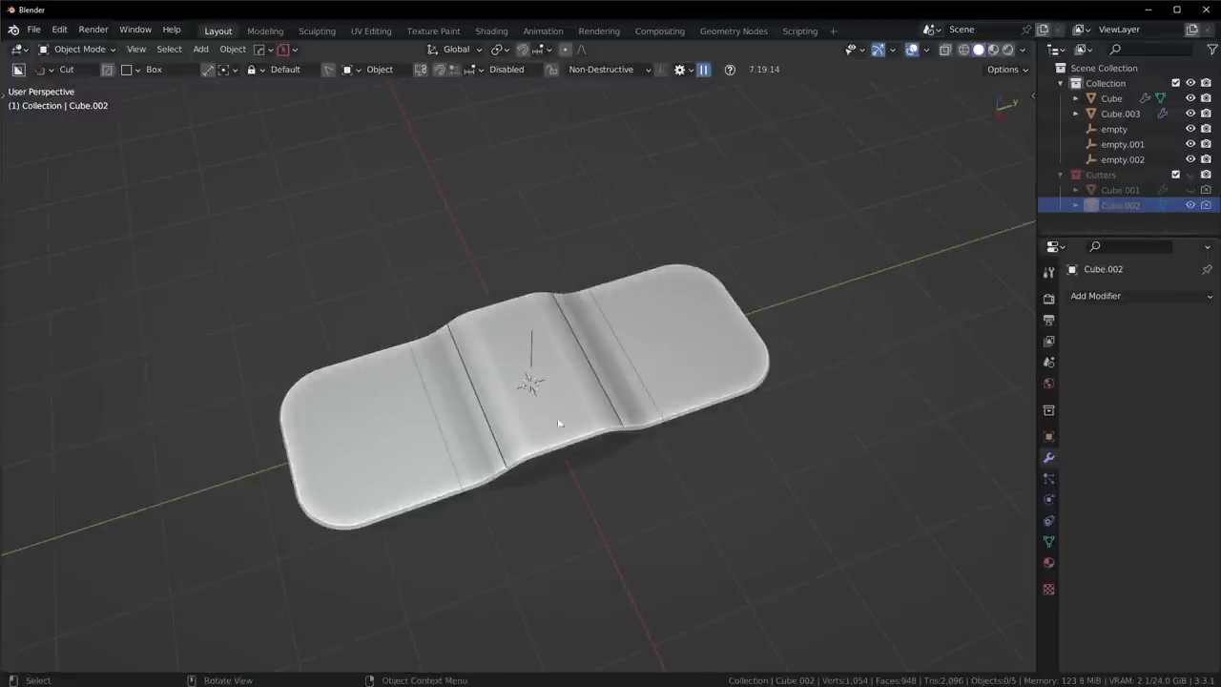
# Step: Examine the plate's slice seams and rounded outline from several angles and distances
pyautogui.moveTo(559, 422); pyautogui.dragTo(706, 319, button='middle')
pyautogui.scroll(3, 580, 442)
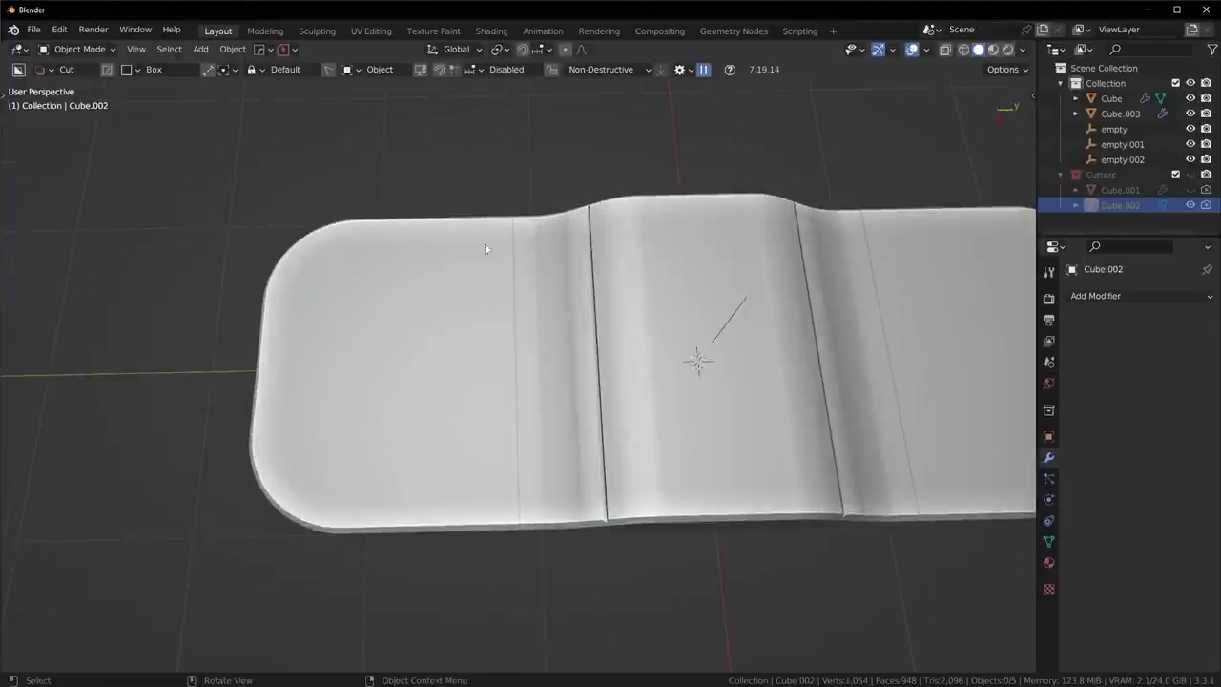
pyautogui.scroll(-4, 559, 481)
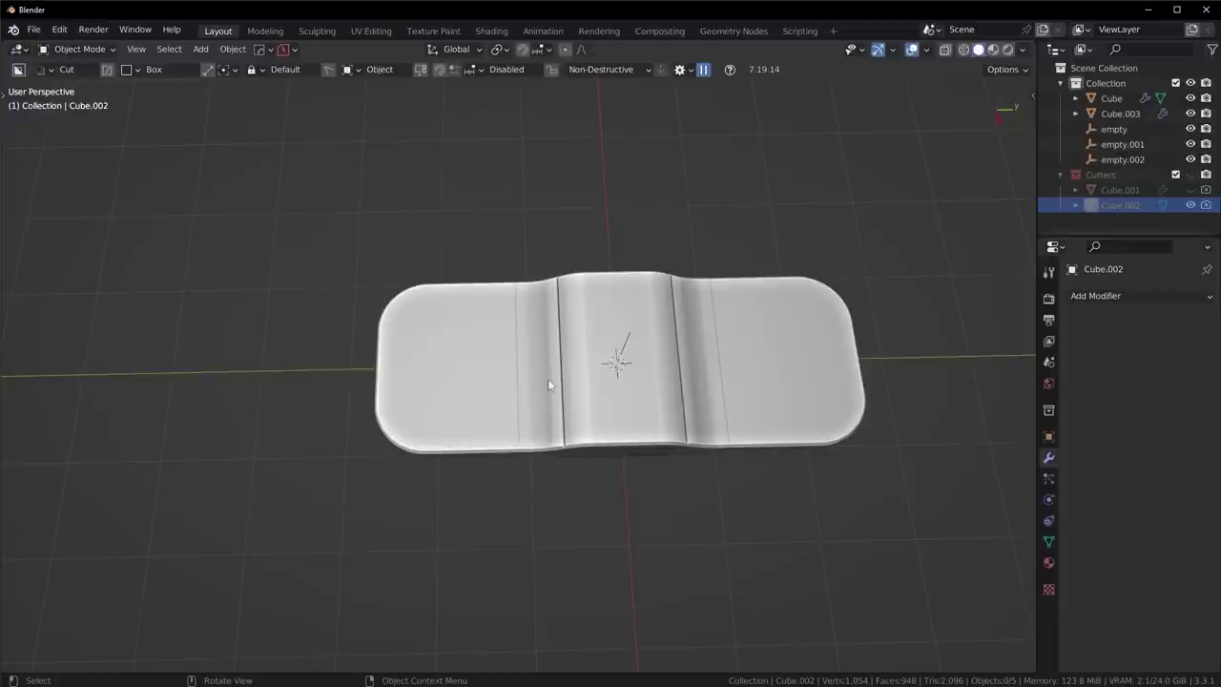
pyautogui.moveTo(549, 384); pyautogui.dragTo(663, 367, button='middle')
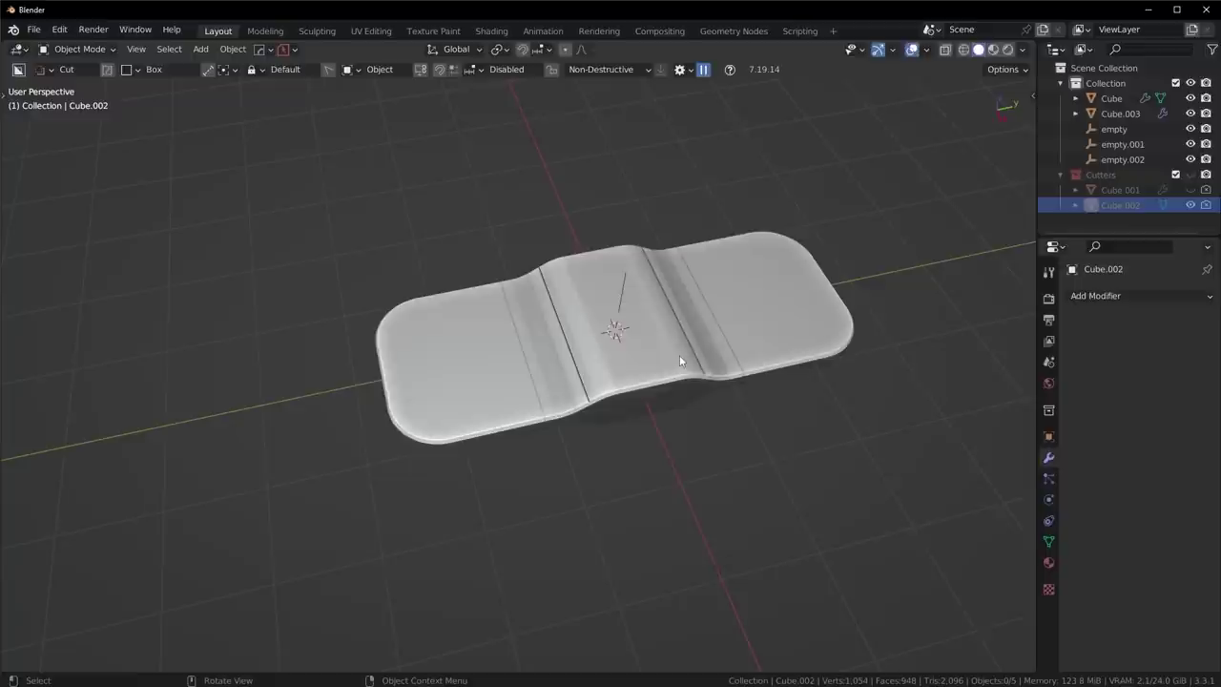
pyautogui.scroll(4, 461, 385)
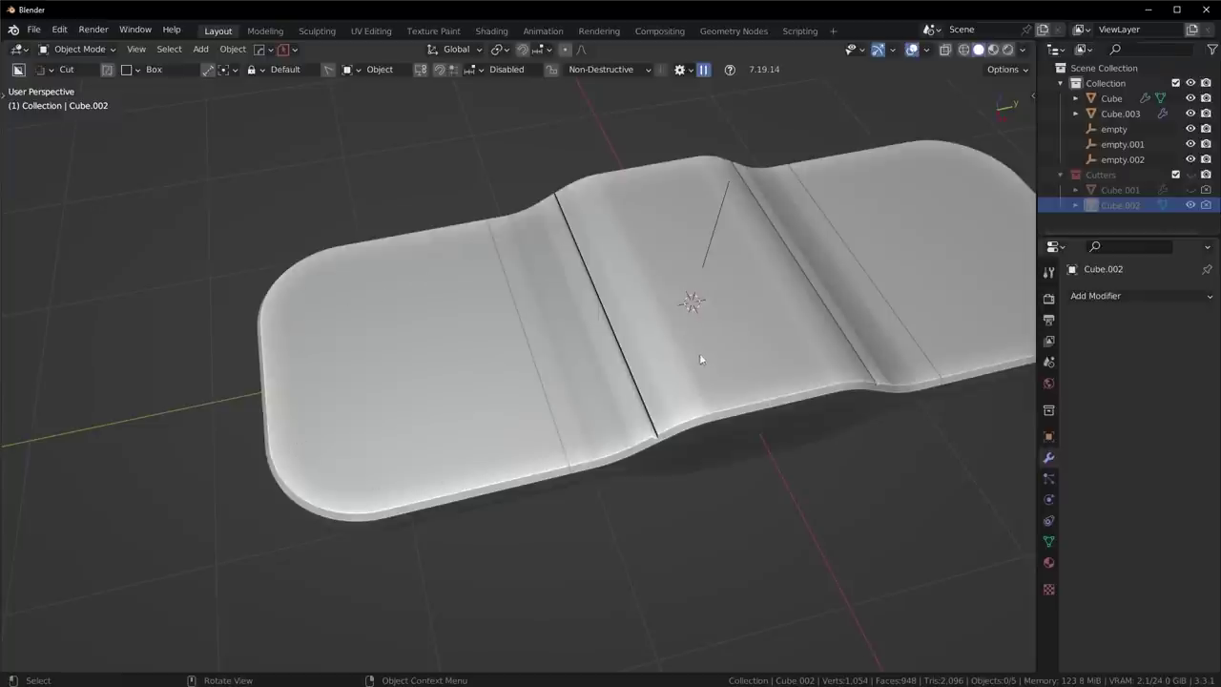
pyautogui.keyDown('shift'); pyautogui.moveTo(745, 302); pyautogui.dragTo(664, 315, button='middle'); pyautogui.keyUp('shift')
pyautogui.scroll(-3, 574, 400)
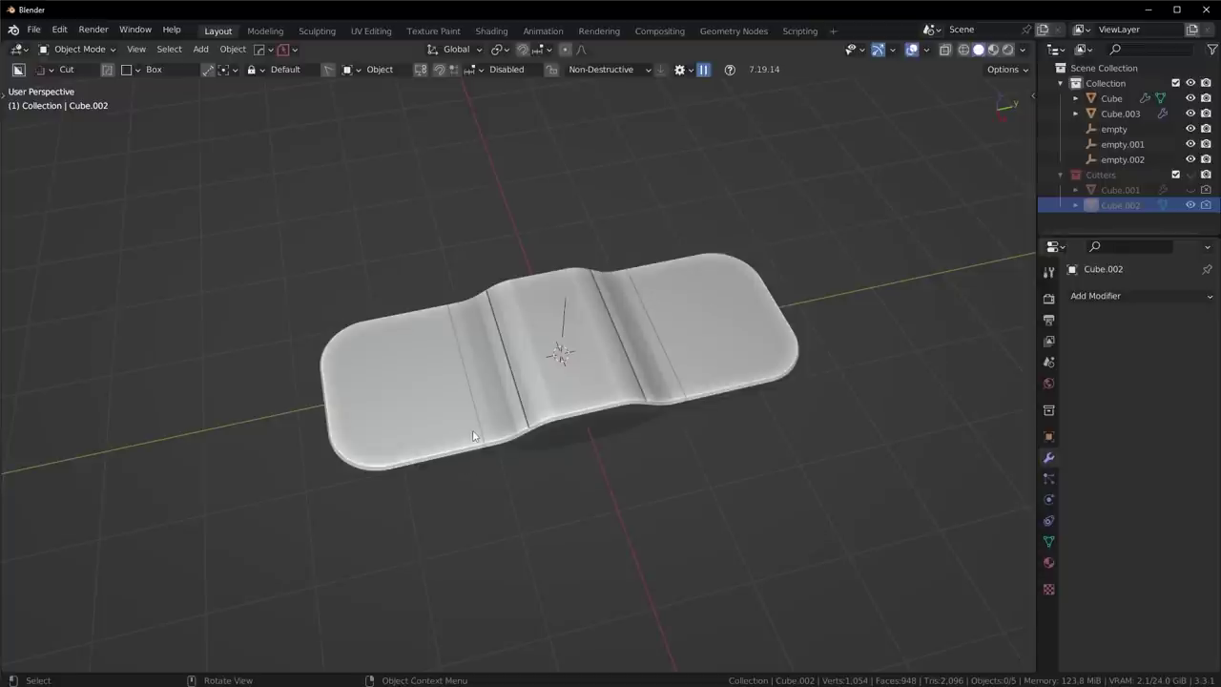
pyautogui.scroll(3, 540, 416)
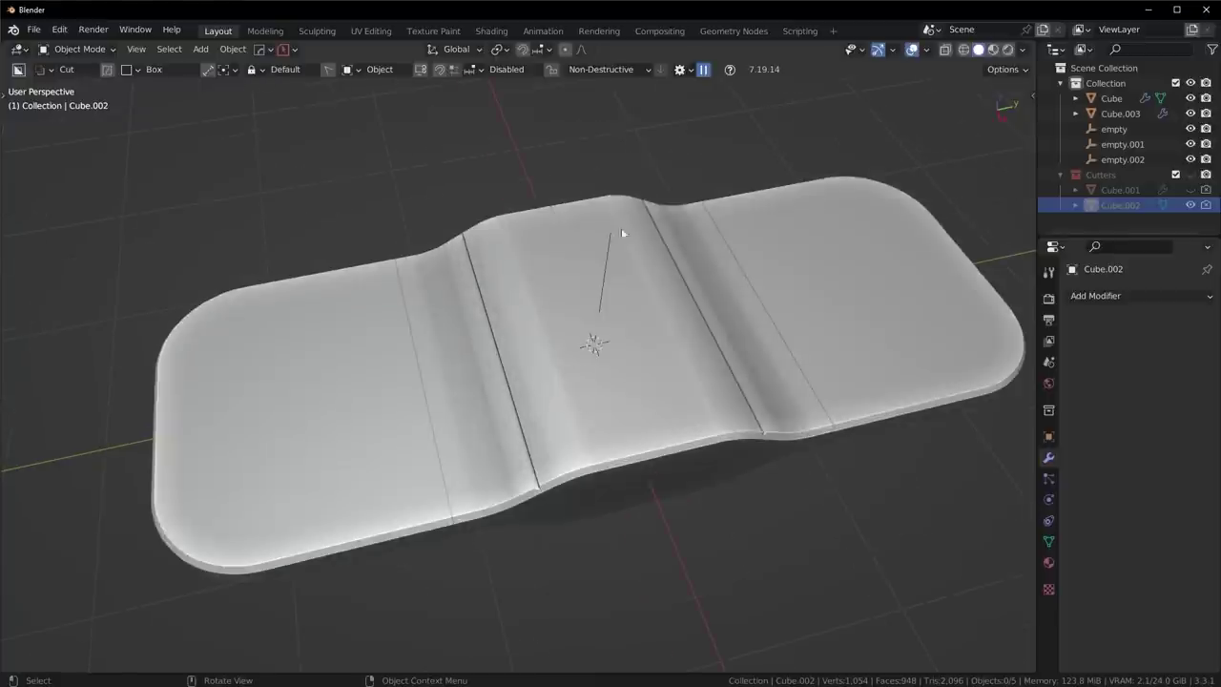
pyautogui.moveTo(584, 306); pyautogui.dragTo(625, 321, button='middle')
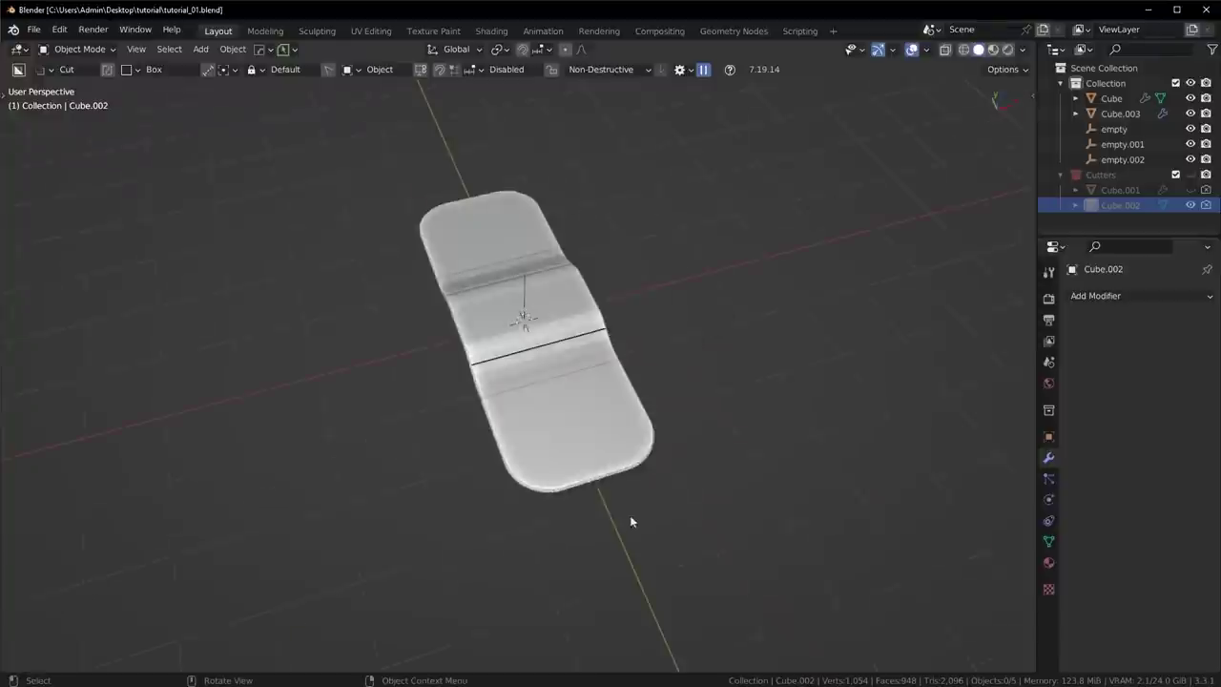
# Step: Add another cube at the plate's centre from the top view and scale it down to fit inside the raised middle band
pyautogui.scroll(5, 630, 518)
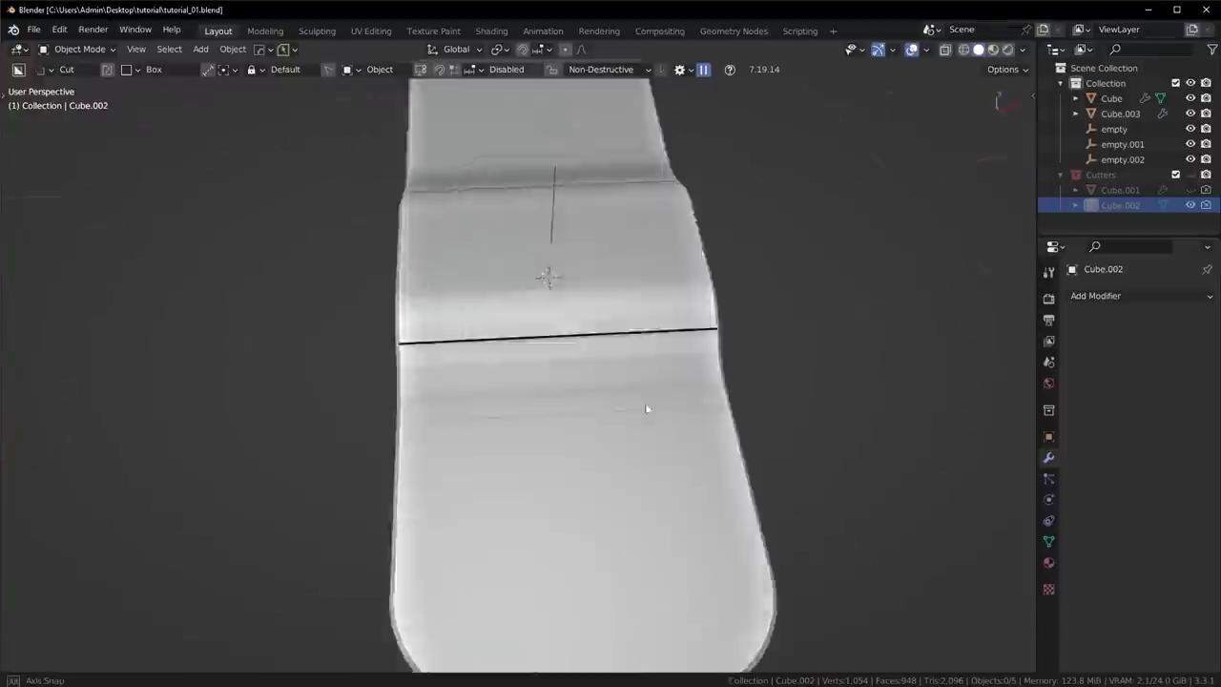
pyautogui.moveTo(646, 409); pyautogui.dragTo(556, 535, button='middle')
pyautogui.press('KP_7')
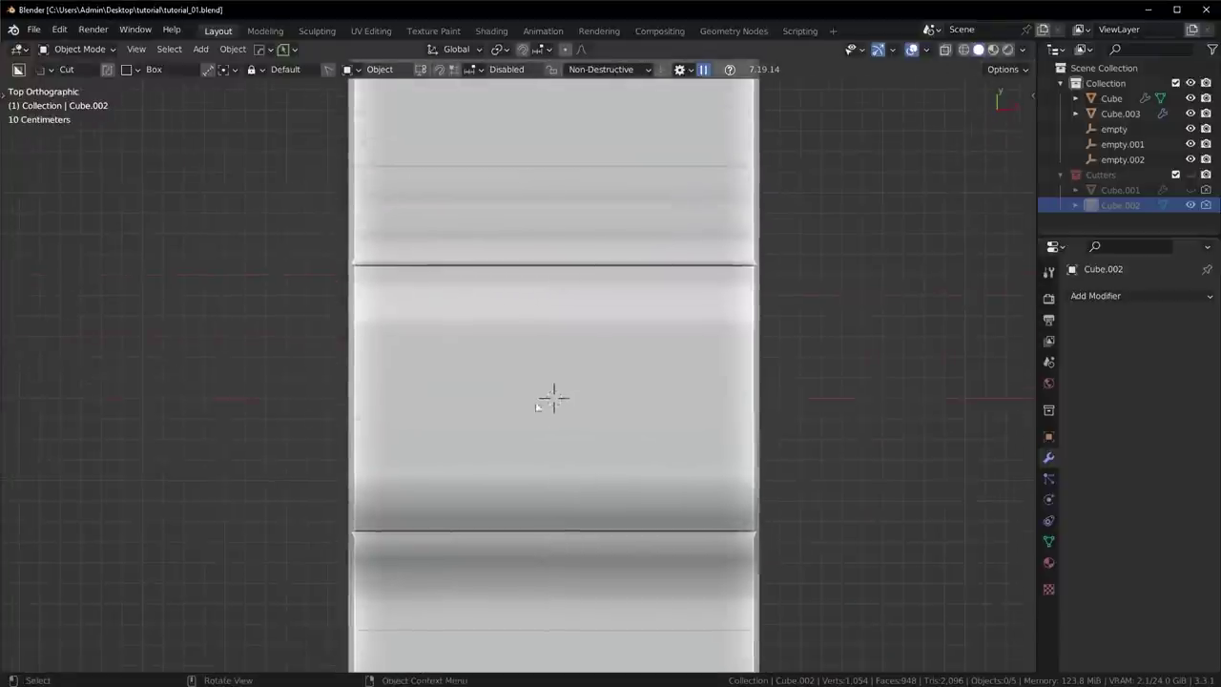
pyautogui.scroll(-2, 570, 441)
pyautogui.moveTo(569, 441); pyautogui.dragTo(471, 339, button='middle')
pyautogui.press('KP_7')
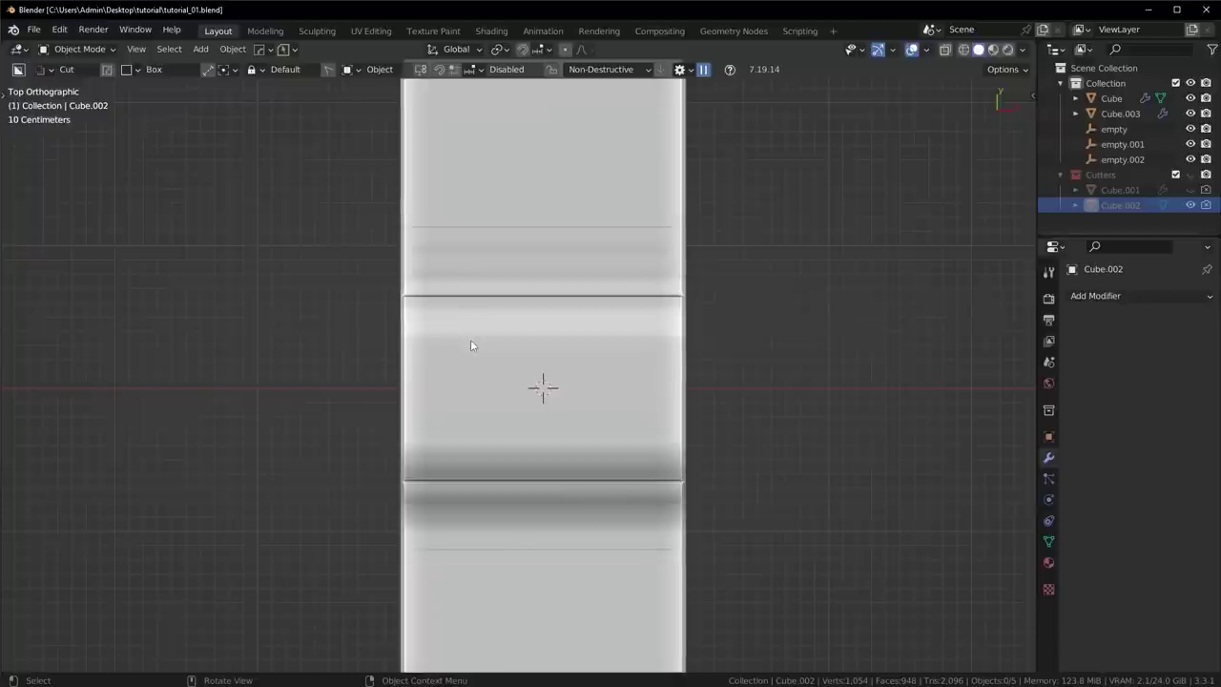
pyautogui.hotkey('shift', 'a')
pyautogui.moveTo(589, 285)
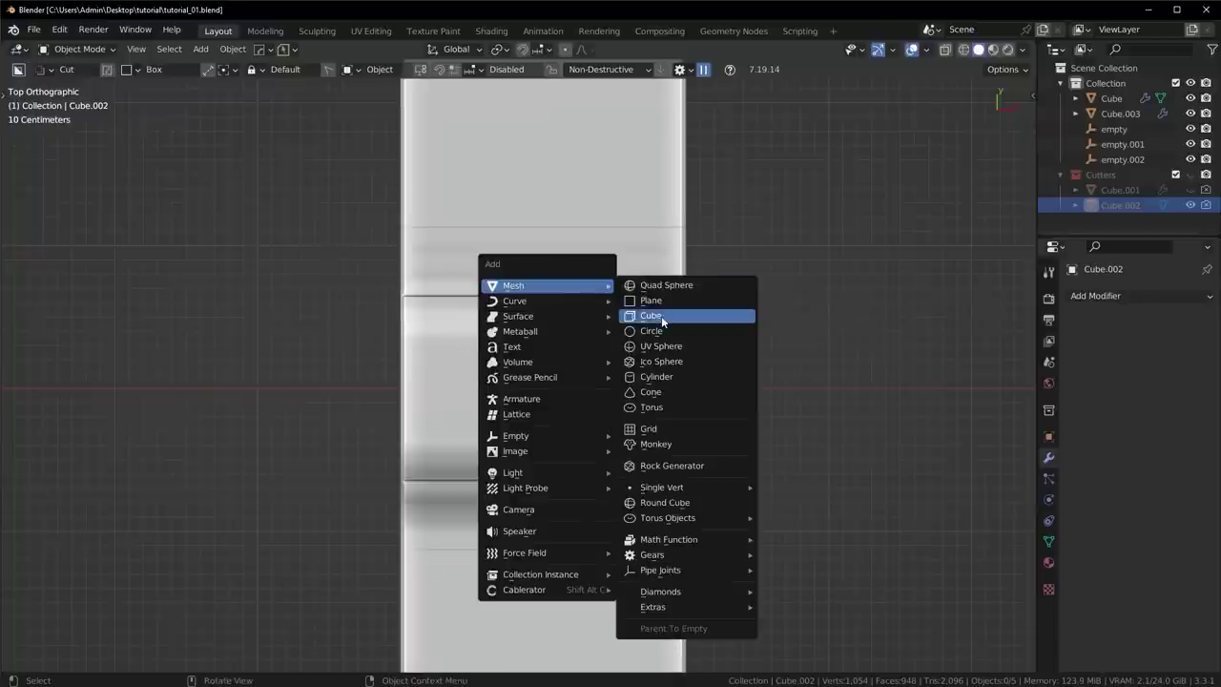
pyautogui.click(661, 316)
pyautogui.press('s')
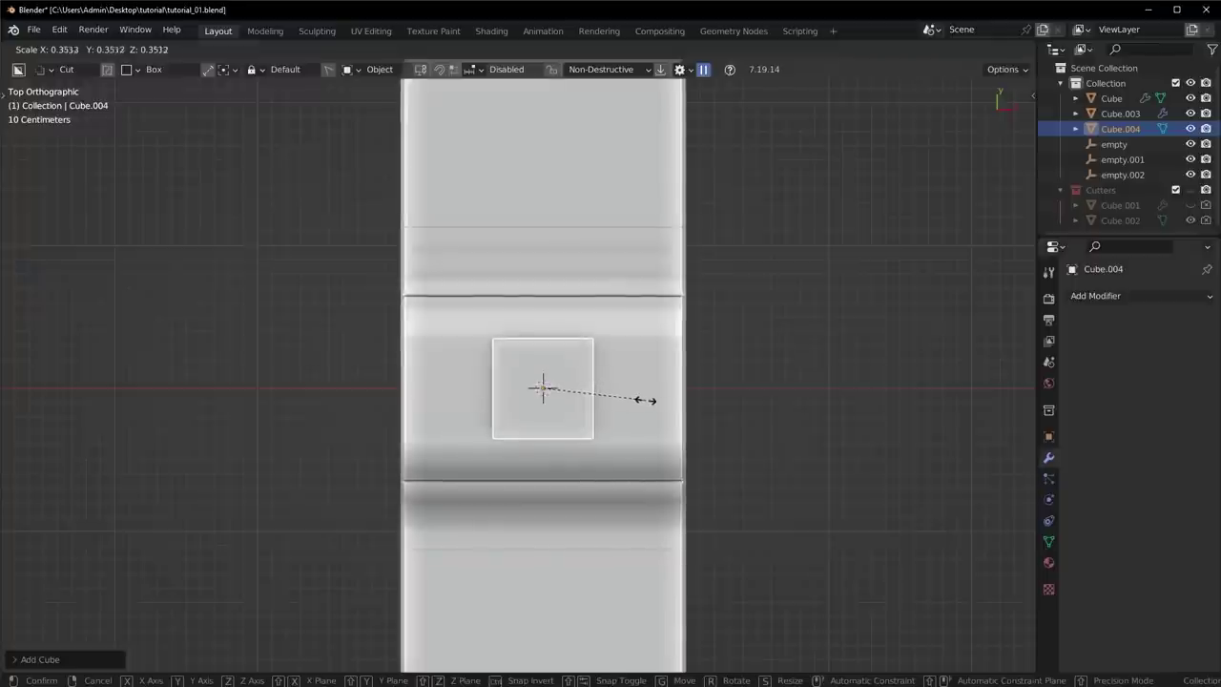
pyautogui.click(619, 401)
# Step: Stretch the small cube along X and shift it about 0.48 m along negative X so it overhangs one side of the middle band
pyautogui.press('s')
pyautogui.press('x')
pyautogui.click(882, 350)
pyautogui.press('g')
pyautogui.press('x')
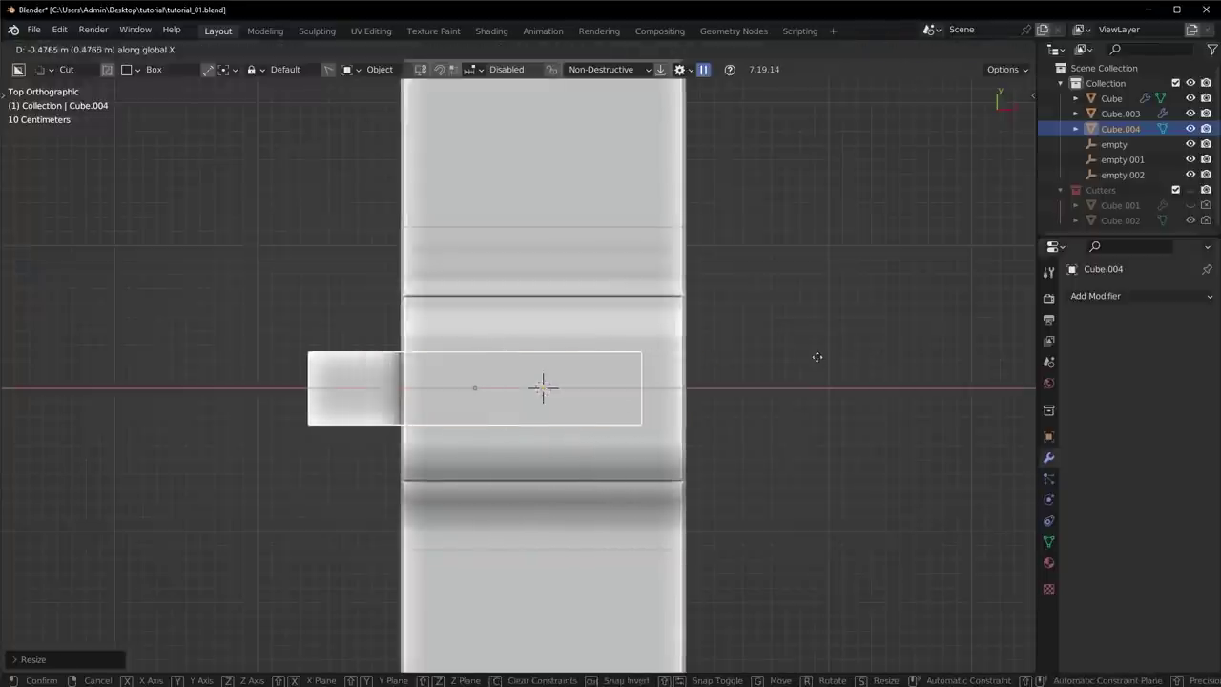
pyautogui.click(814, 358)
pyautogui.moveTo(815, 358); pyautogui.dragTo(685, 383, button='middle')
pyautogui.press('g')
pyautogui.press('x')
pyautogui.click(681, 363)
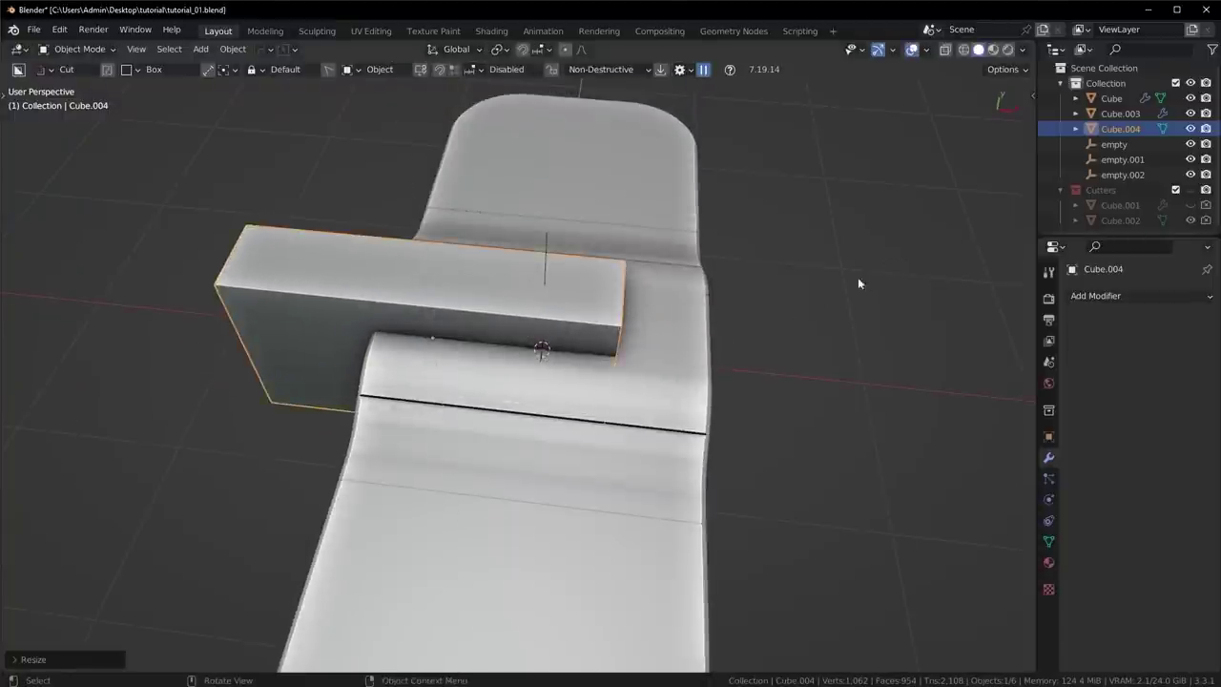
# Step: Apply the block's scale and subtract it from the plate's middle part with a Boolean difference
pyautogui.moveTo(858, 277); pyautogui.dragTo(690, 341, button='middle')
pyautogui.hotkey('ctrl', 'a')
pyautogui.click(690, 341)
pyautogui.keyDown('shift'); pyautogui.click(674, 342); pyautogui.keyUp('shift')
pyautogui.press('ctrl+KP_Subtract')
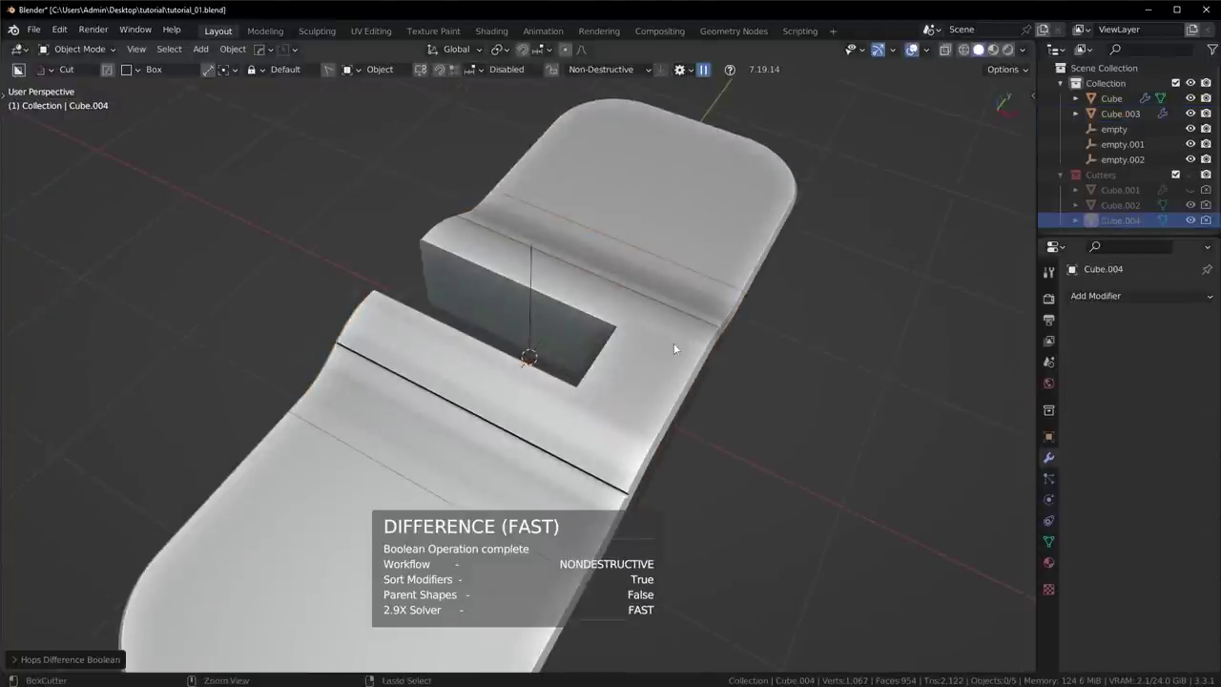
# Step: Reveal and select the hidden notch cutter through the middle part's Booleans
pyautogui.scroll(-4, 649, 382)
pyautogui.moveTo(645, 386)
pyautogui.mouseDown(button='middle')
pyautogui.moveTo(535, 439)
pyautogui.moveTo(647, 402)
pyautogui.mouseUp(button='middle')
pyautogui.scroll(3, 636, 399)
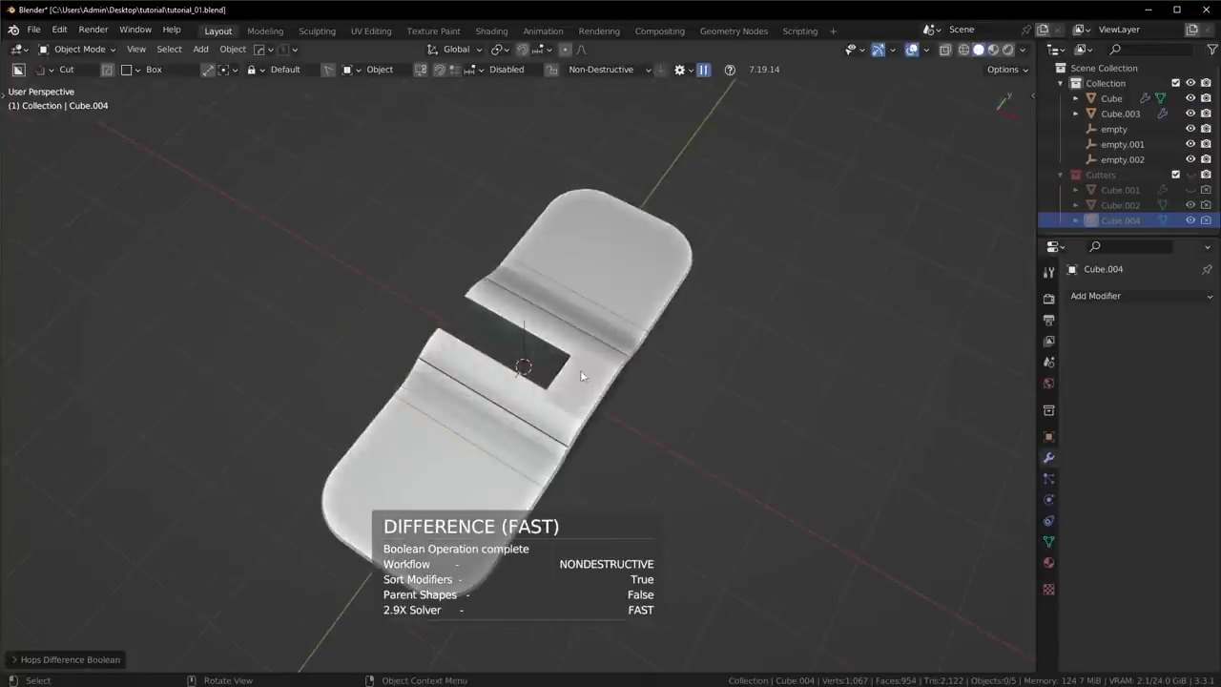
pyautogui.click(582, 372)
pyautogui.press('q')
pyautogui.click(547, 377)
pyautogui.moveTo(547, 378); pyautogui.dragTo(654, 349, button='middle')
pyautogui.scroll(4, 654, 350)
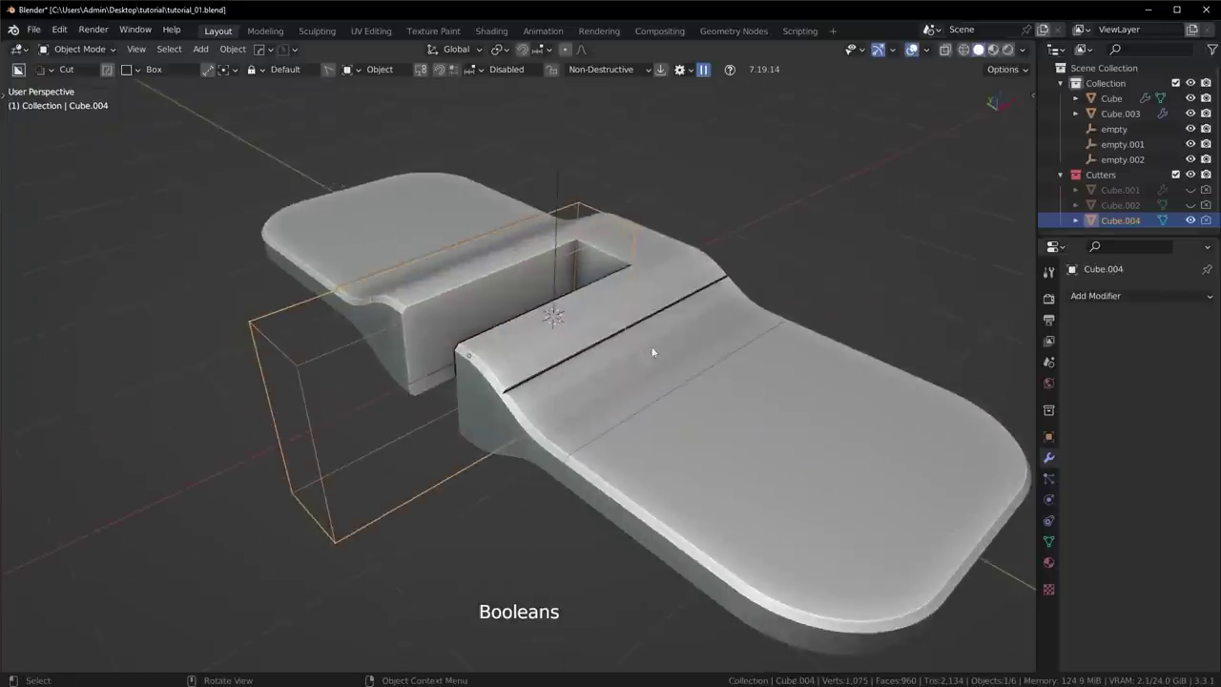
# Step: Bevel the cutter's inner end face with several segments to round the notch's inner corners
pyautogui.press('Tab')
pyautogui.click(586, 228)
pyautogui.hotkey('ctrl', 'b')
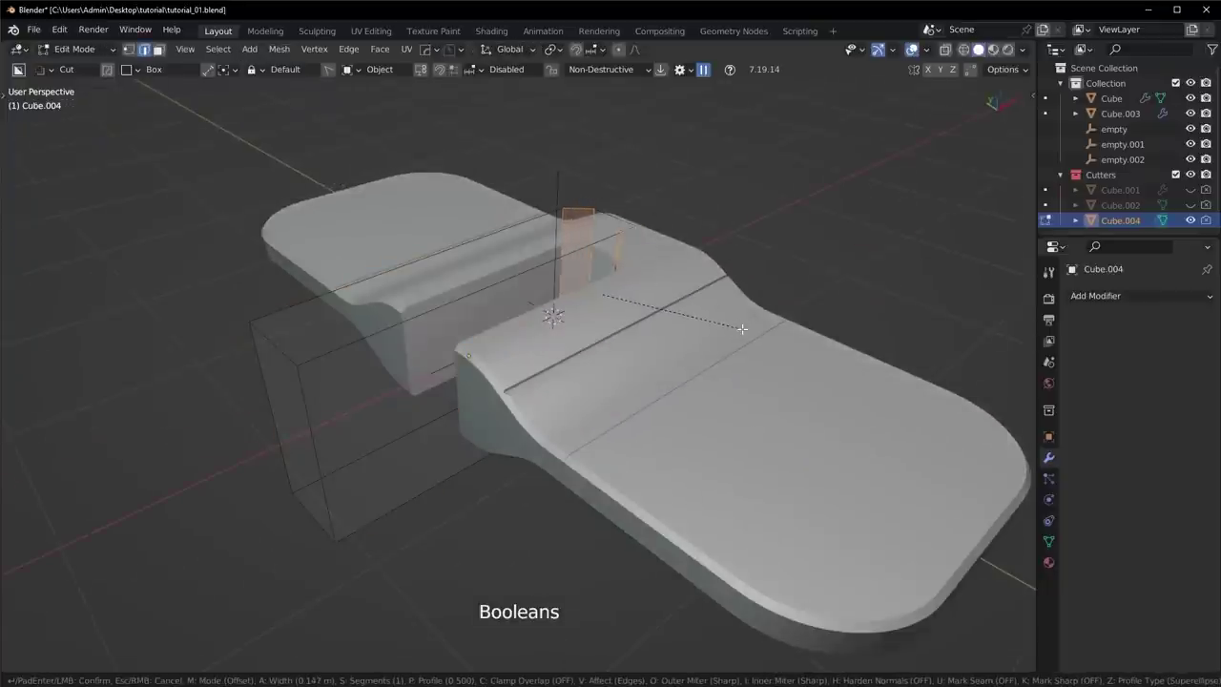
pyautogui.click(739, 332)
pyautogui.press('Tab')
pyautogui.press('1')
pyautogui.moveTo(716, 264); pyautogui.dragTo(570, 387, button='middle')
pyautogui.scroll(-4, 761, 370)
pyautogui.scroll(4, 570, 386)
pyautogui.hotkey('ctrl', 'z')
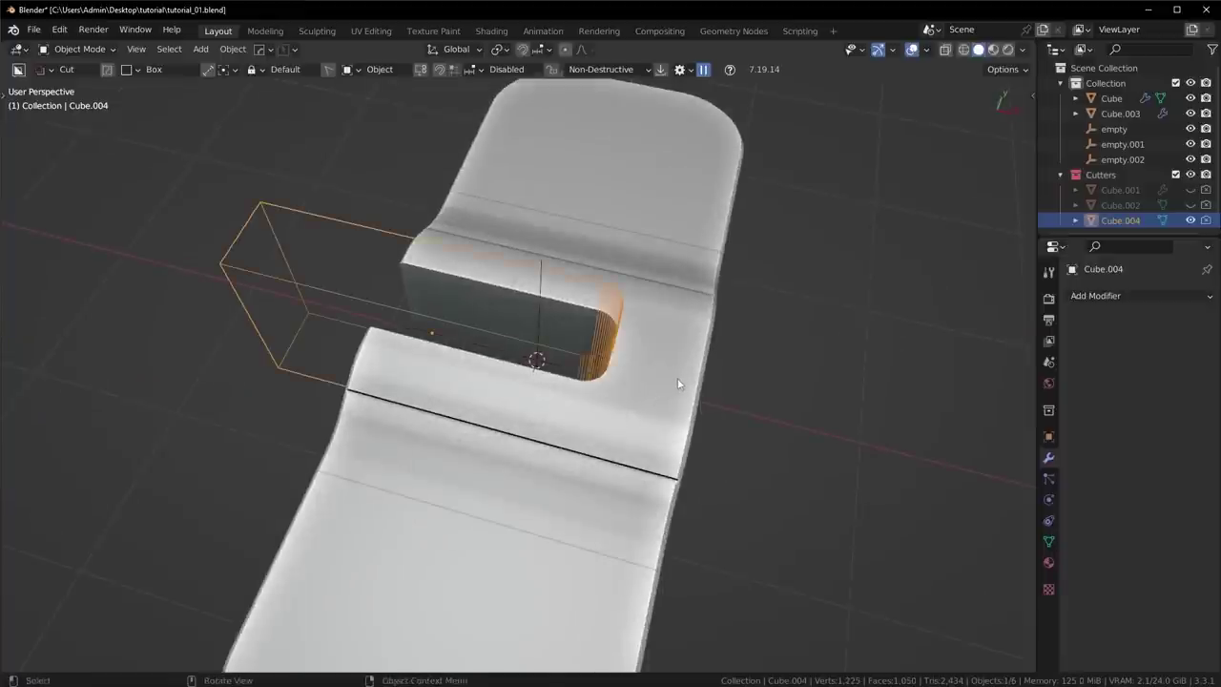
# Step: Enlarge the notch cutter and reposition it along X, leaving a solid strip at the notch's closed end
pyautogui.press('g')
pyautogui.press('y')
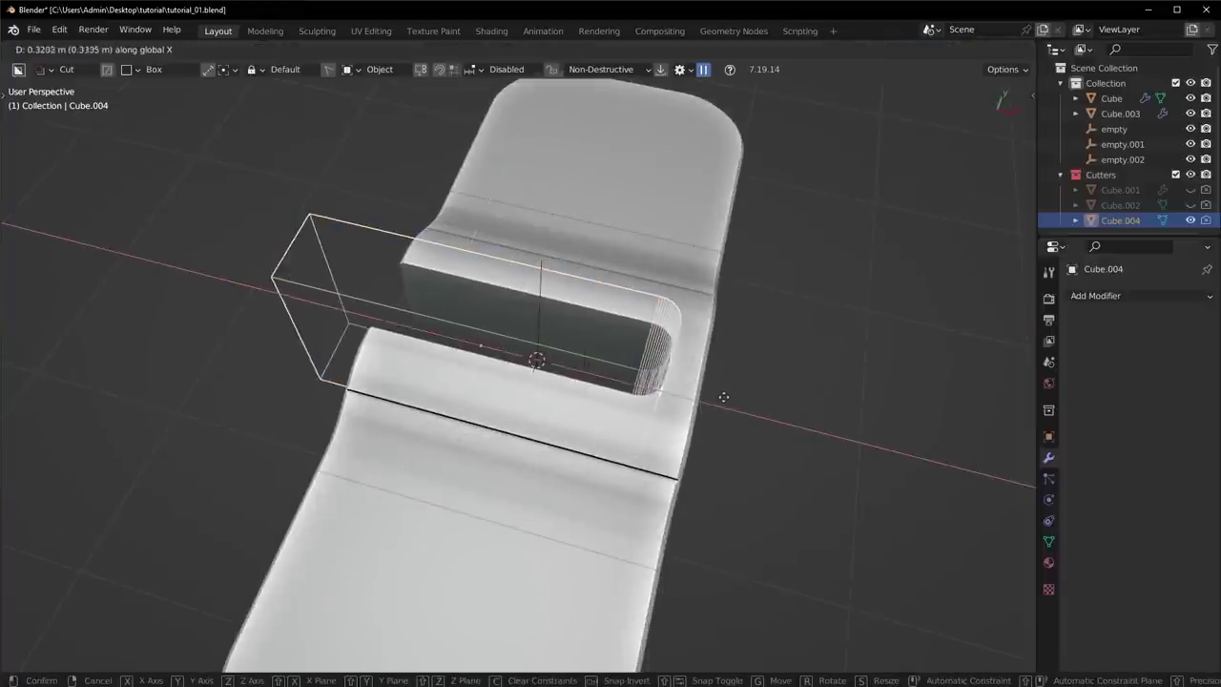
pyautogui.click(699, 391)
pyautogui.press('s')
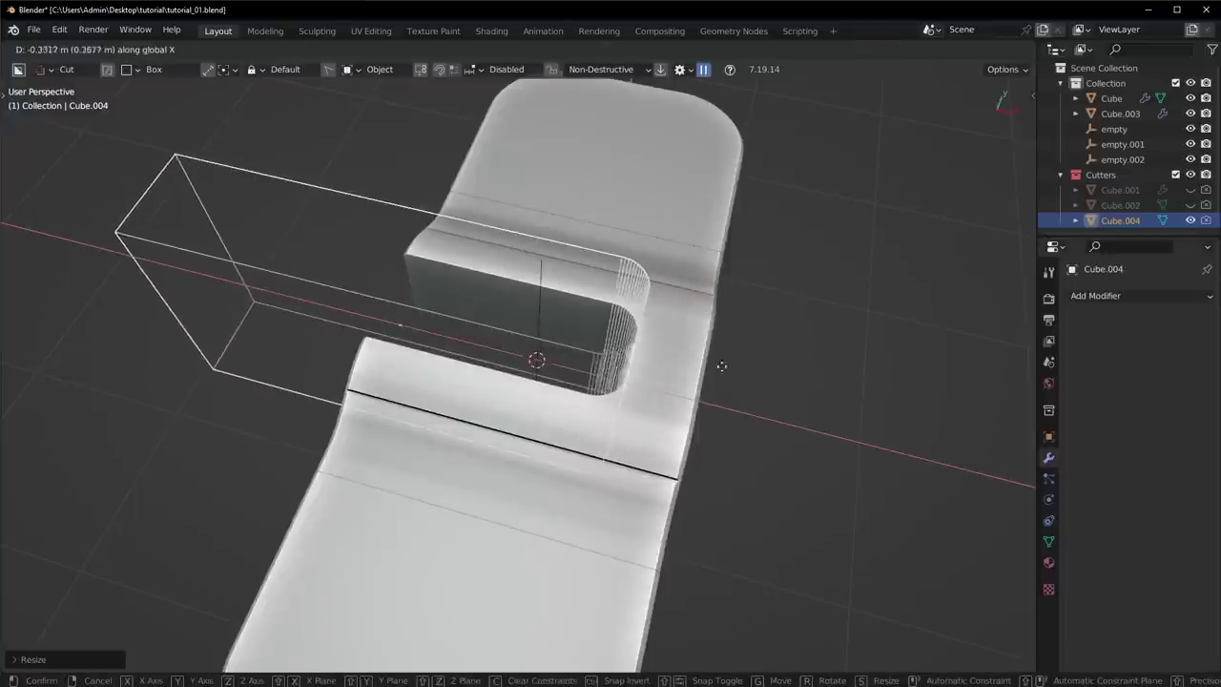
pyautogui.click(813, 349)
pyautogui.press('g')
pyautogui.press('x')
pyautogui.click(775, 347)
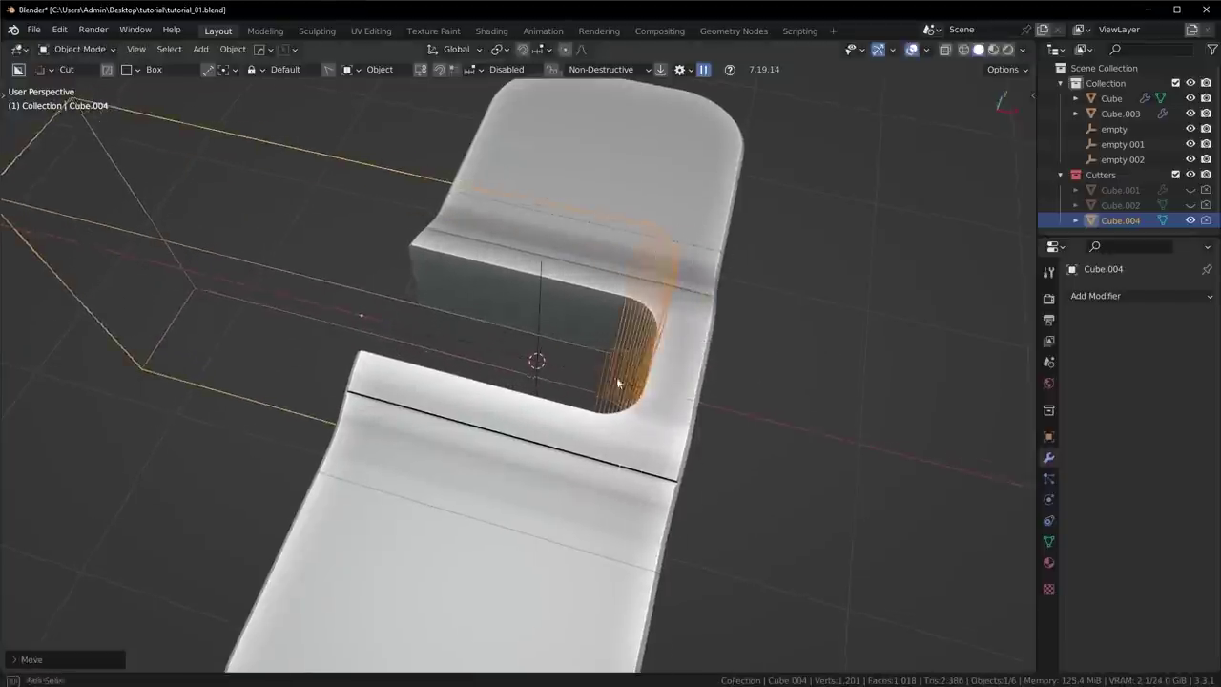
# Step: Hide the viewport overlays and shift the notch cutter along negative X to shorten the notch
pyautogui.scroll(-4, 663, 426)
pyautogui.moveTo(616, 381); pyautogui.dragTo(681, 389, button='middle')
pyautogui.click(913, 50)
pyautogui.moveTo(647, 458)
pyautogui.mouseDown(button='middle')
pyautogui.moveTo(724, 438)
pyautogui.moveTo(661, 382)
pyautogui.moveTo(674, 434)
pyautogui.mouseUp(button='middle')
pyautogui.press('g')
pyautogui.press('x')
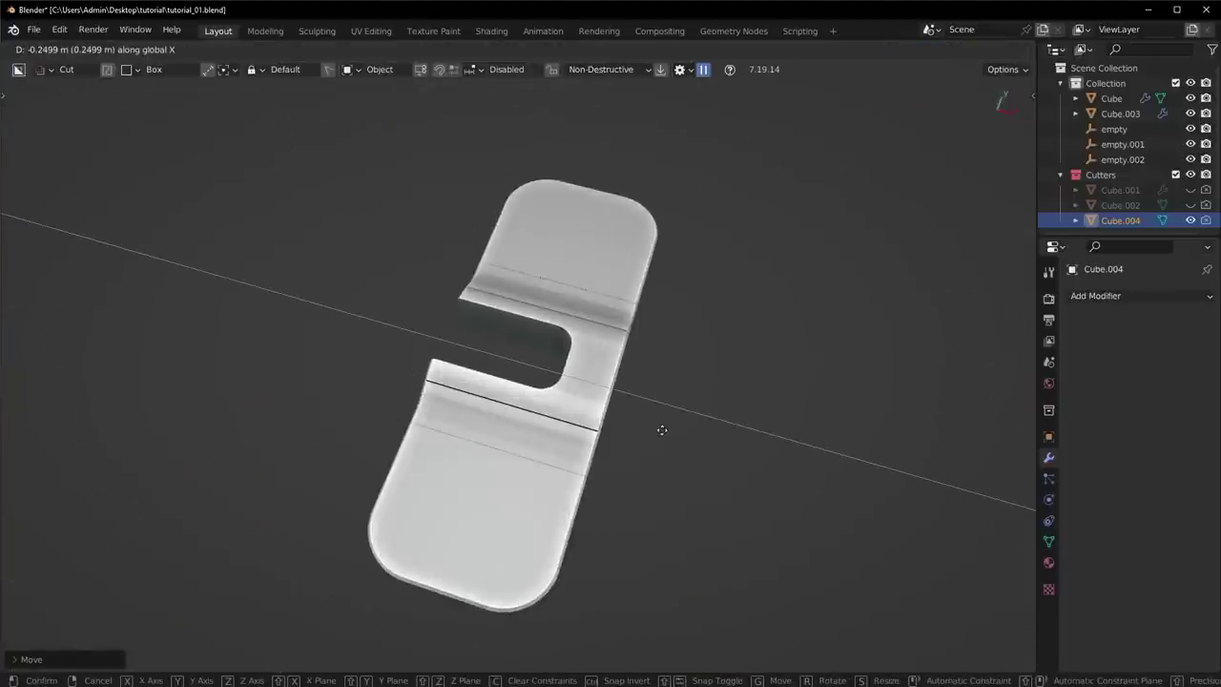
pyautogui.click(669, 432)
# Step: Scale the notch cutter up to widen the opening and pull it back along X for a broader closed end
pyautogui.press('s')
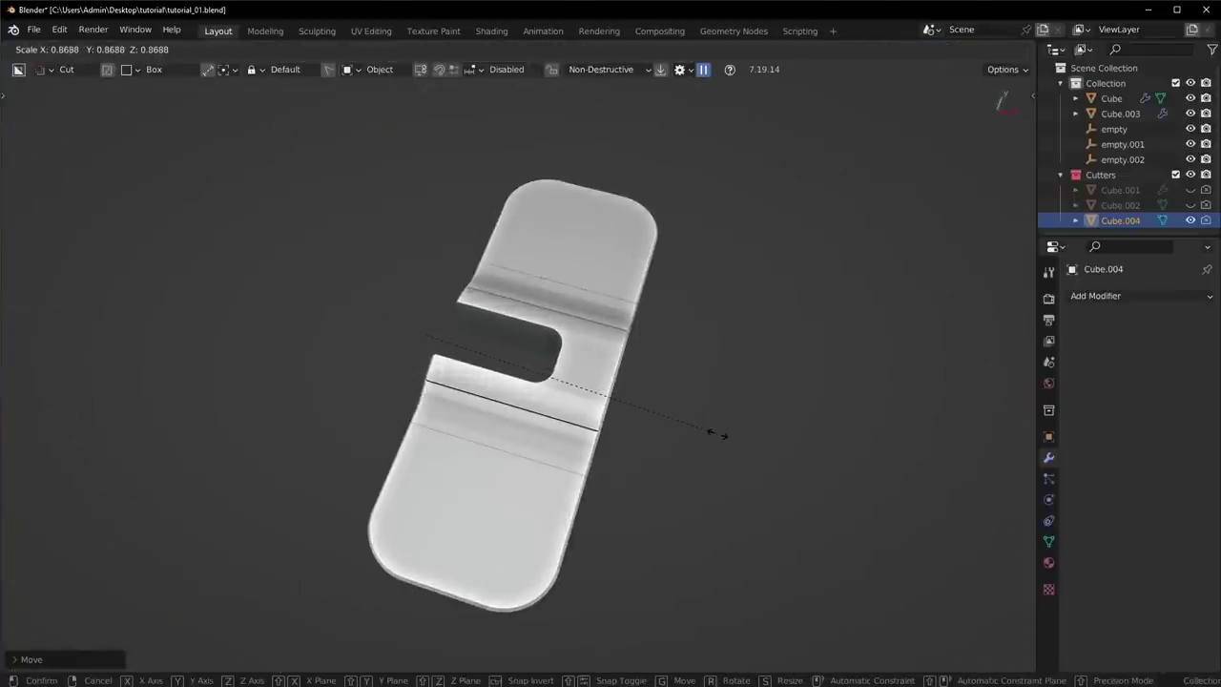
pyautogui.click(830, 432)
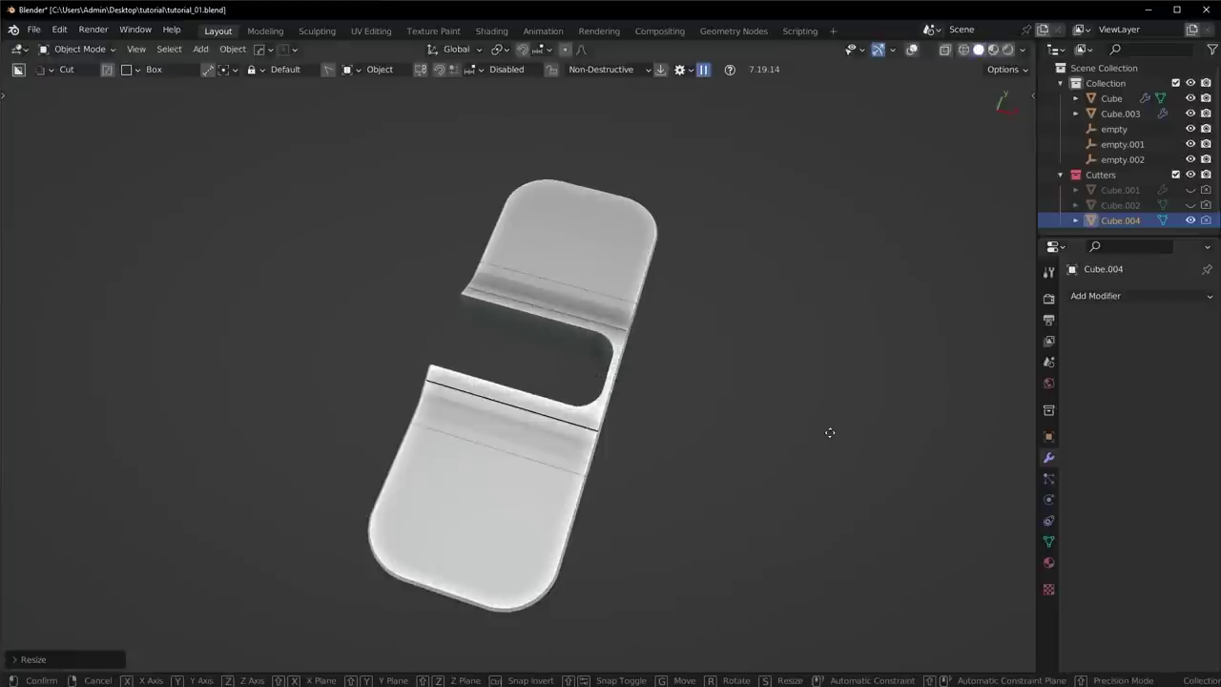
pyautogui.press('g')
pyautogui.press('x')
pyautogui.click(821, 428)
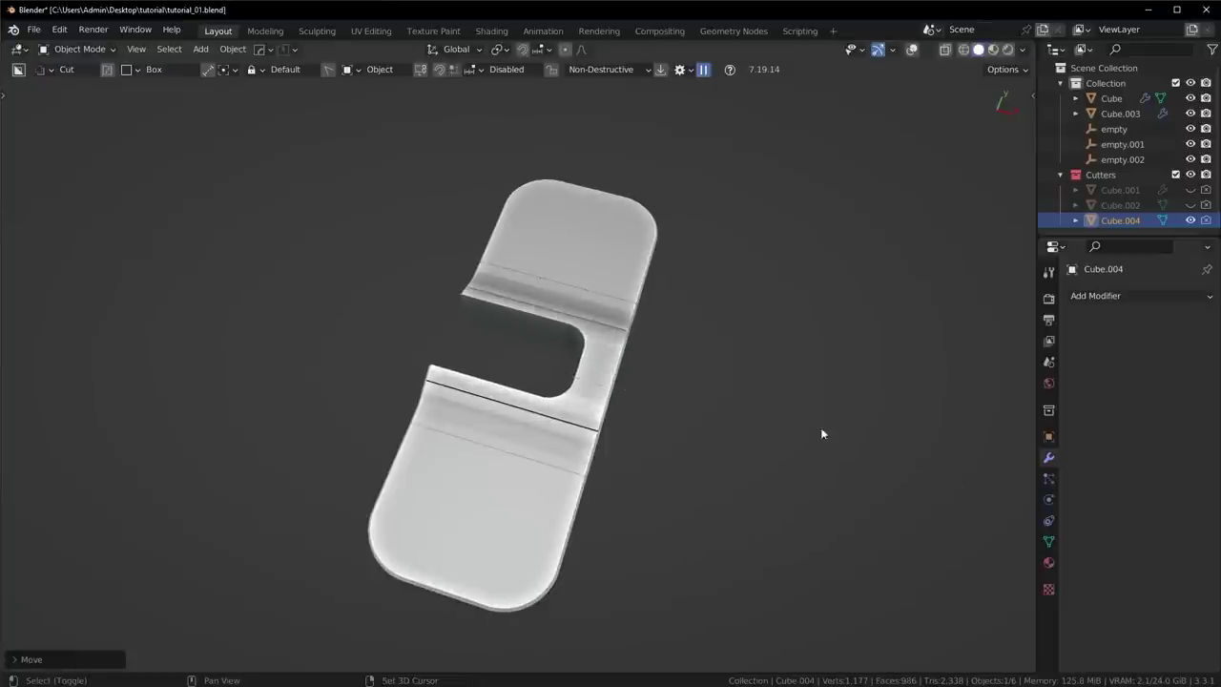
# Step: Scale the notch cutter down slightly, to about 0.96, to leave more material beside the slice seams
pyautogui.moveTo(820, 427); pyautogui.dragTo(541, 485, button='middle')
pyautogui.scroll(5, 397, 357)
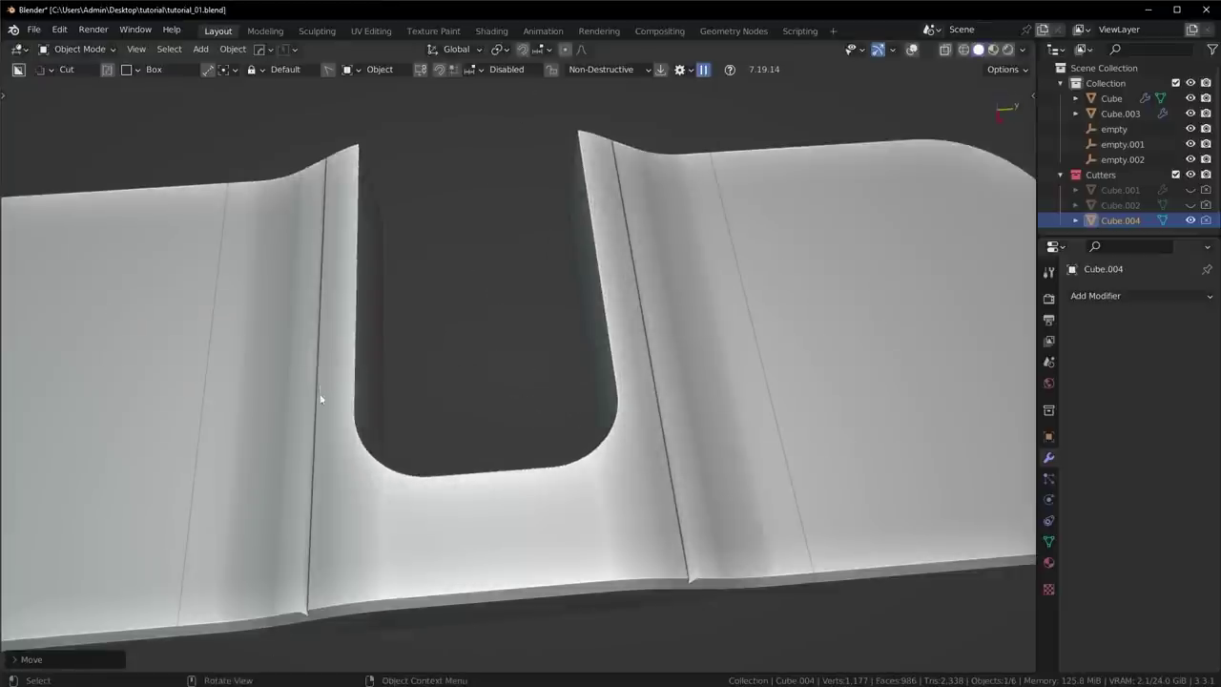
pyautogui.scroll(-5, 321, 399)
pyautogui.press('s')
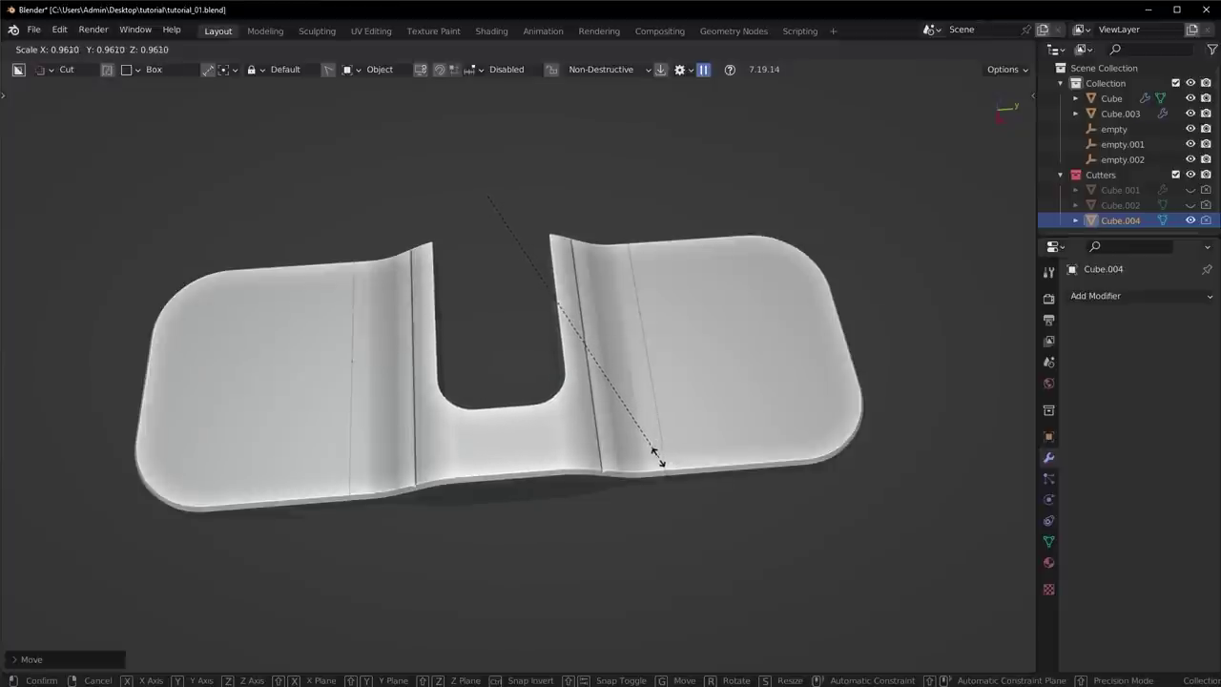
pyautogui.click(651, 458)
# Step: Turn the viewport overlays back on and lower the notch cutter's top face along Z to the plate's upper surface
pyautogui.moveTo(646, 461); pyautogui.dragTo(901, 396, button='middle')
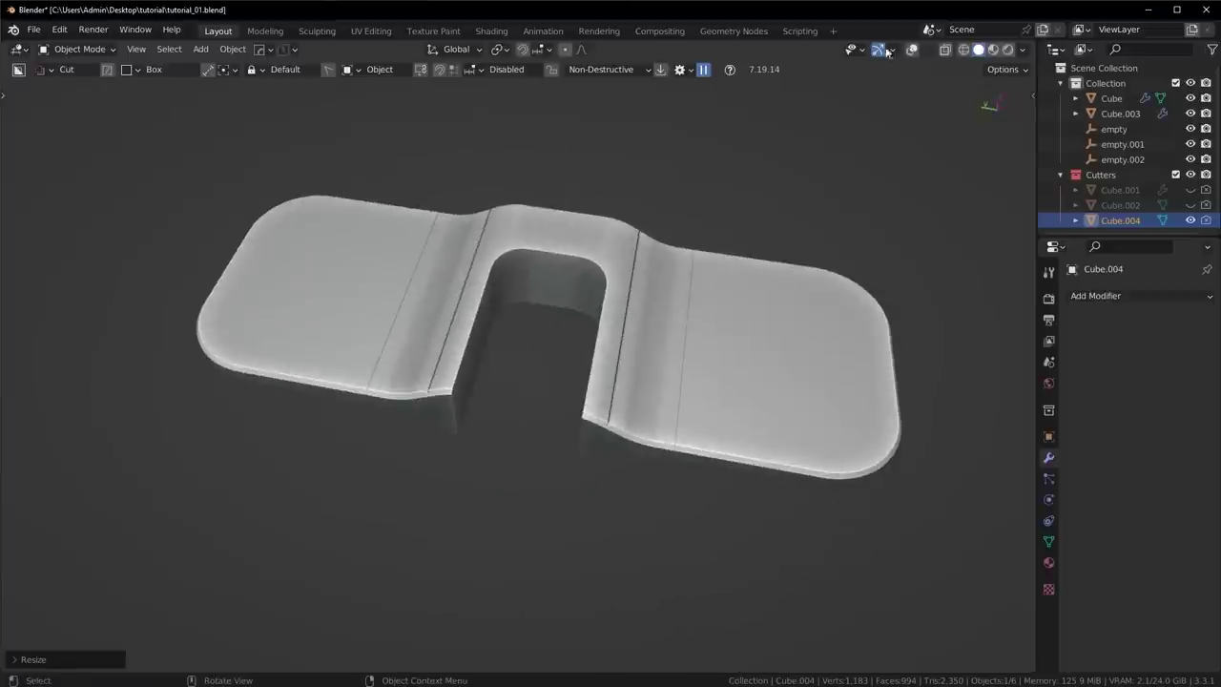
pyautogui.click(912, 51)
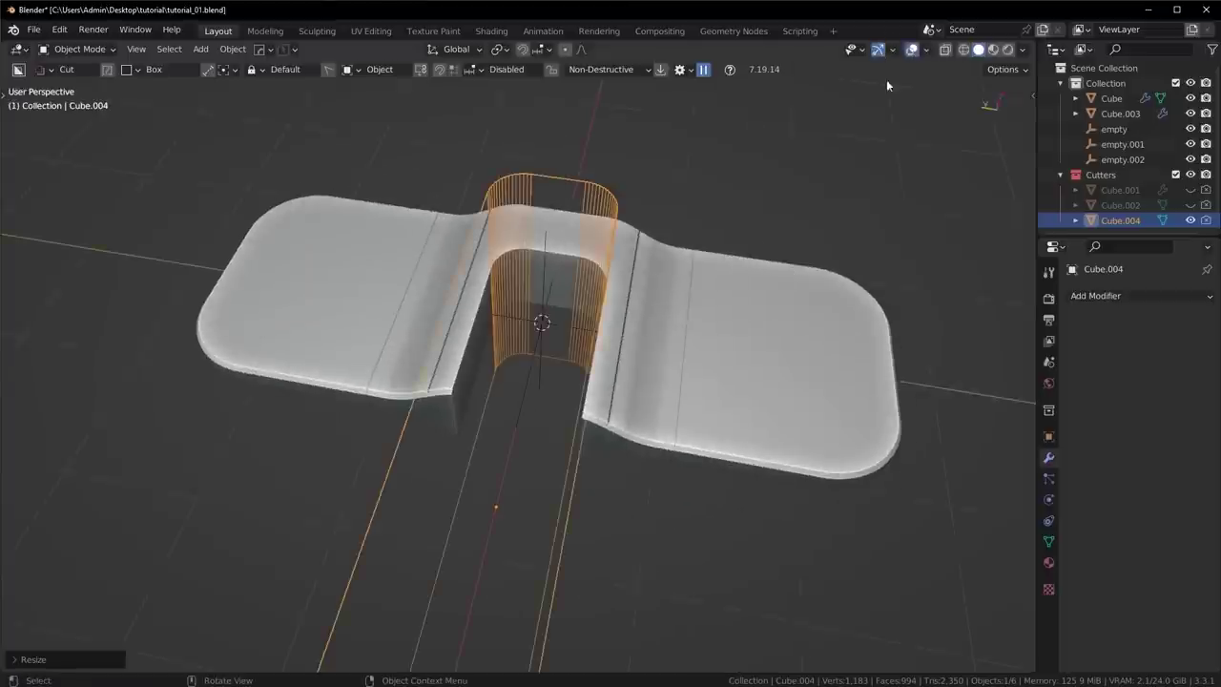
pyautogui.scroll(5, 505, 337)
pyautogui.scroll(-4, 504, 337)
pyautogui.moveTo(505, 337); pyautogui.dragTo(467, 290, button='middle')
pyautogui.press('Tab')
pyautogui.press('g')
pyautogui.press('z')
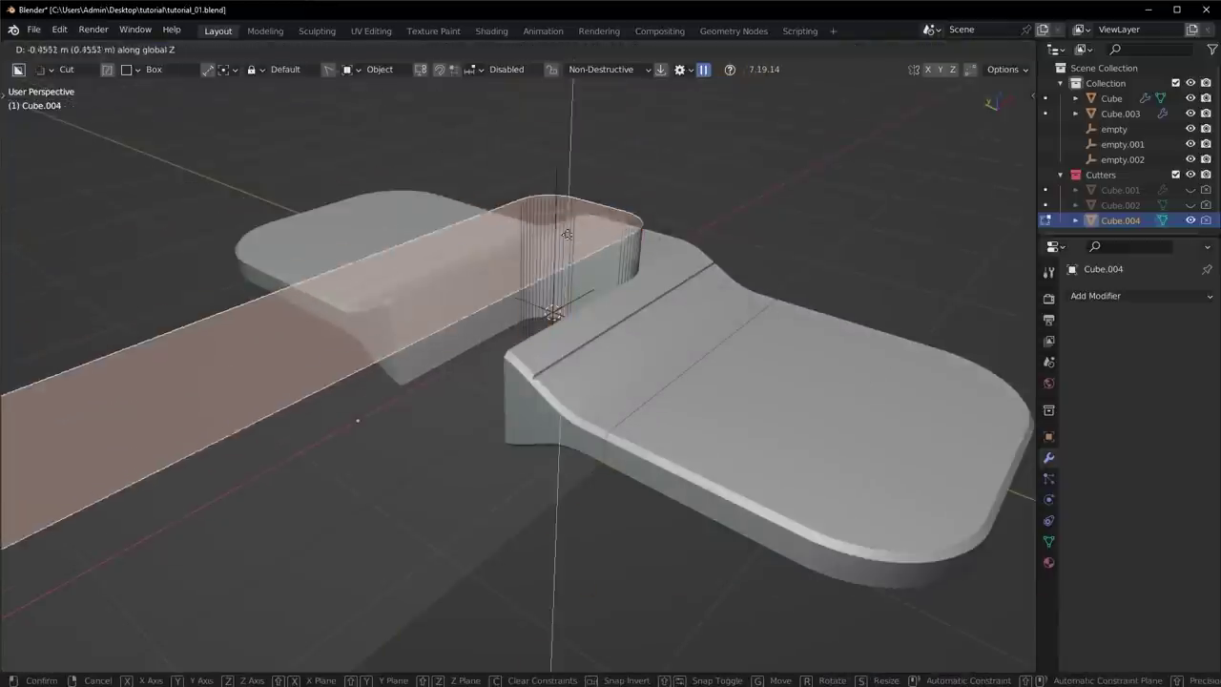
pyautogui.click(574, 271)
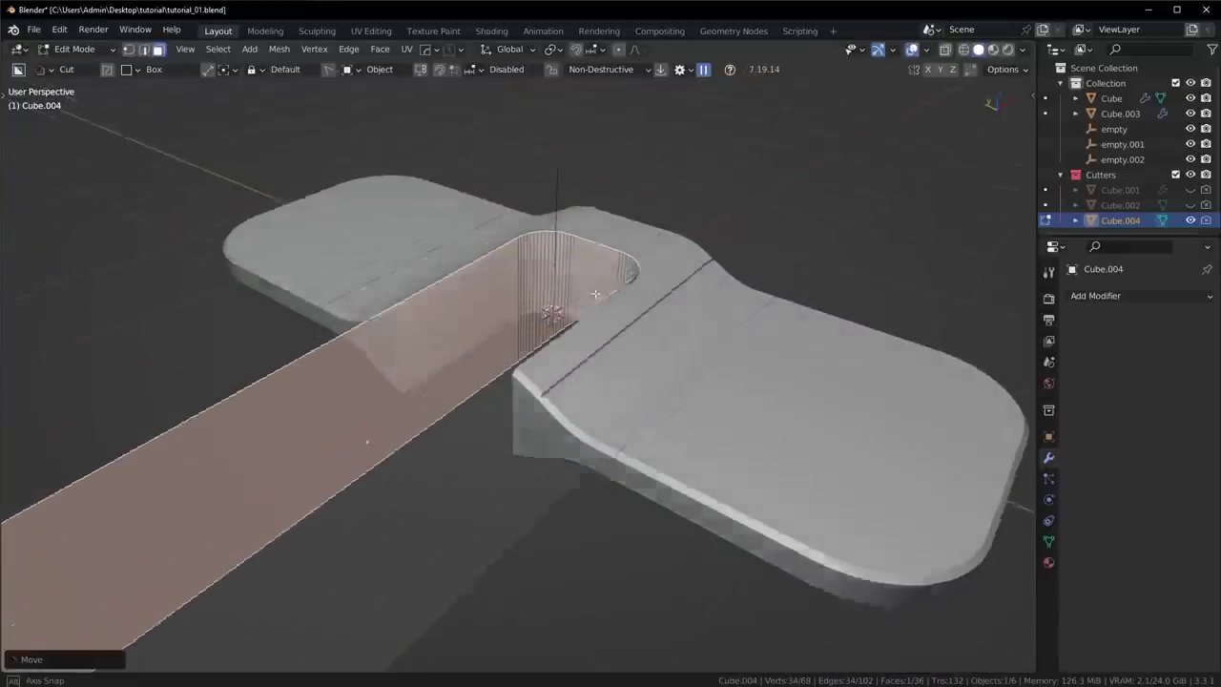
# Step: Add a reversed bevel to the cutter's selected top face with the HardOps Mark operation
pyautogui.moveTo(575, 271); pyautogui.dragTo(640, 347, button='middle')
pyautogui.press('q')
pyautogui.keyDown('ctrl'); pyautogui.click(711, 307); pyautogui.keyUp('ctrl')
pyautogui.click(708, 308)
pyautogui.press('Tab')
pyautogui.scroll(2, 640, 346)
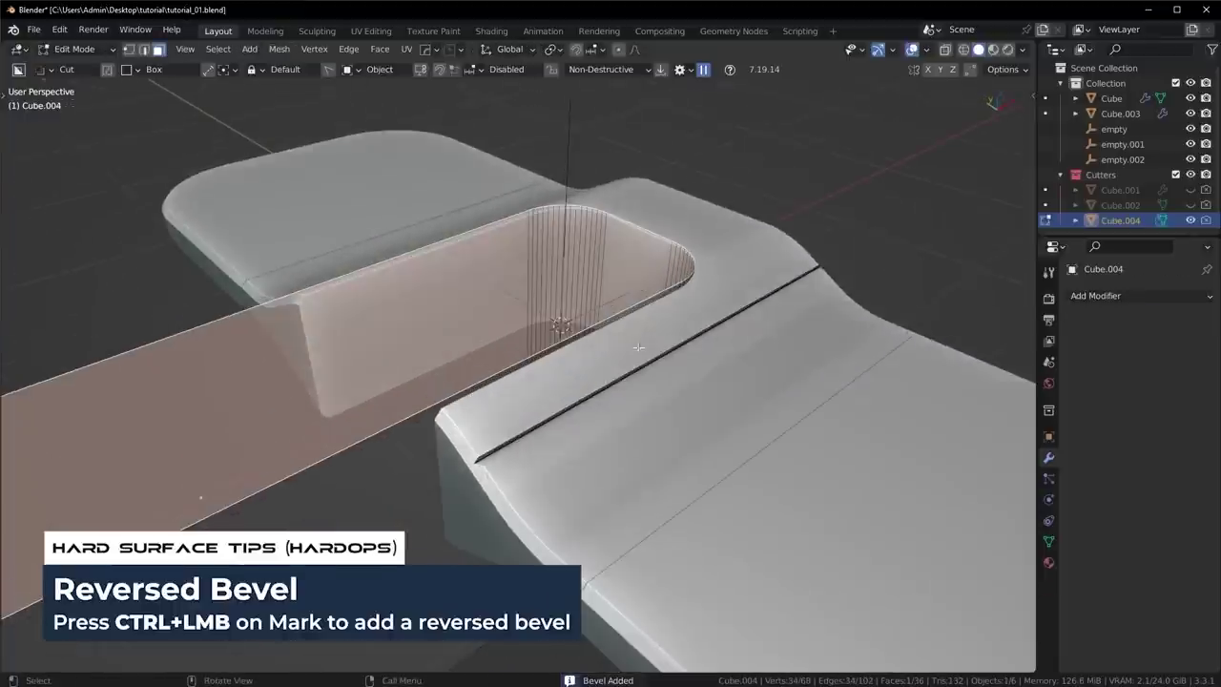
pyautogui.press('g')
pyautogui.rightClick(763, 325)
pyautogui.hotkey('ctrl', 'b')
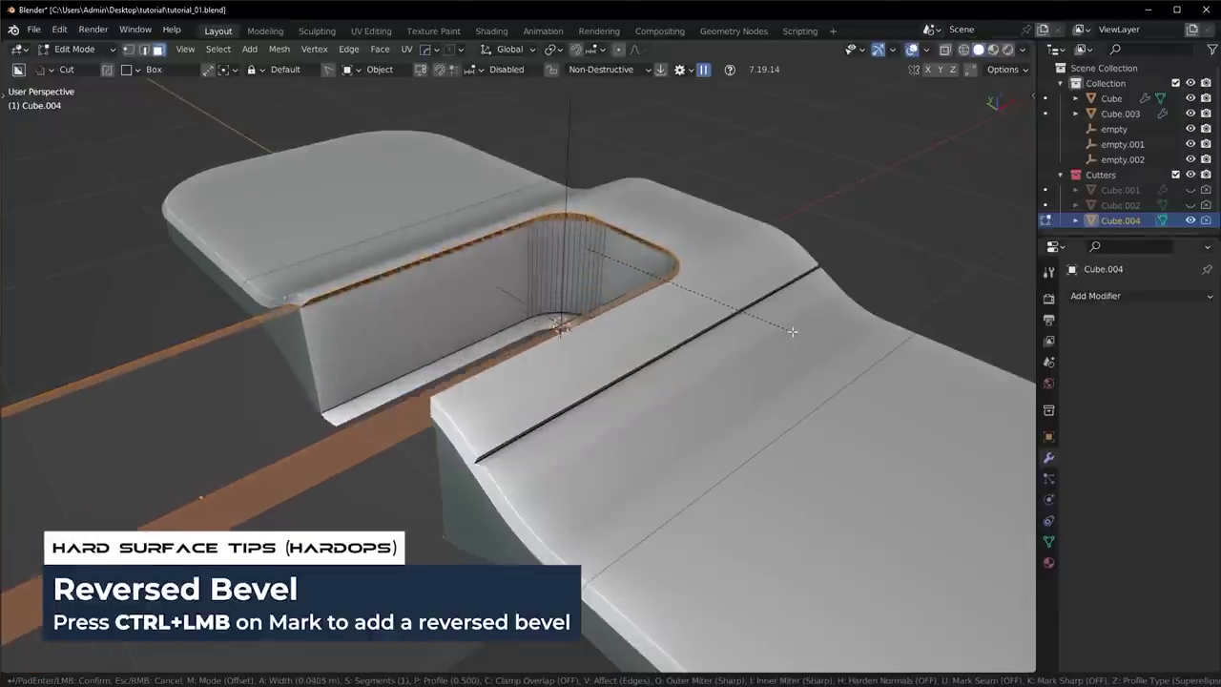
pyautogui.click(754, 305)
# Step: Try the reversed HardOps Mark bevel once more on the notch cutter's top face
pyautogui.press('q')
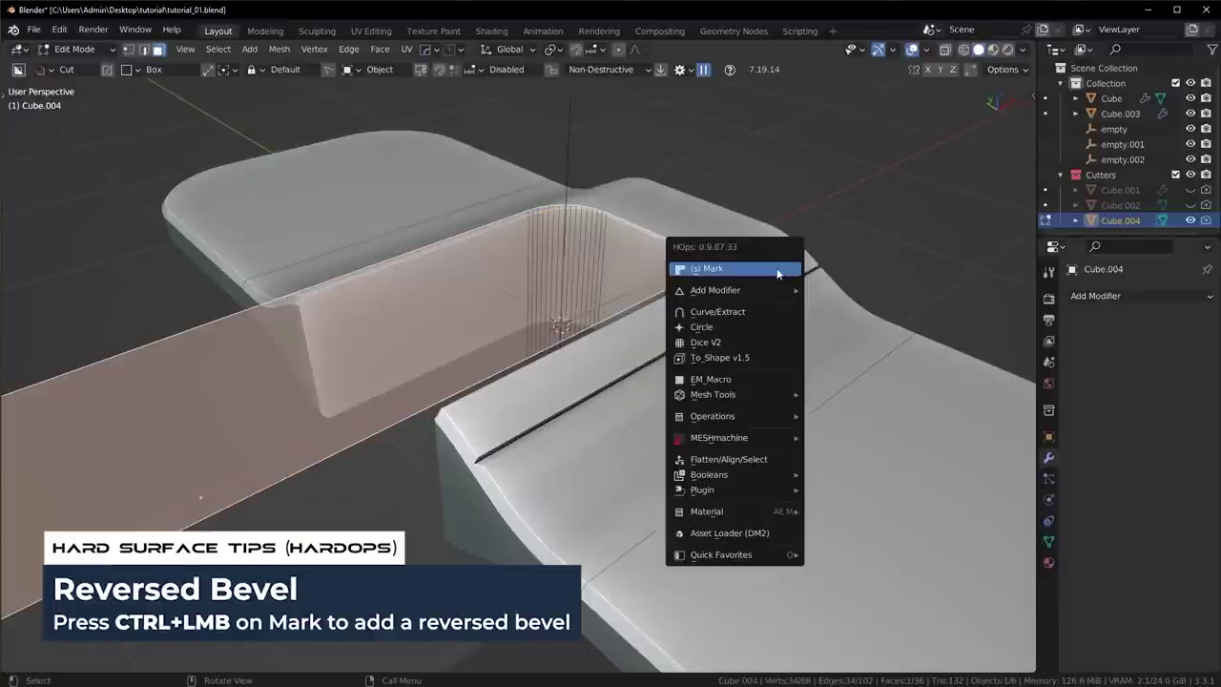
pyautogui.keyDown('ctrl'); pyautogui.click(777, 271); pyautogui.keyUp('ctrl')
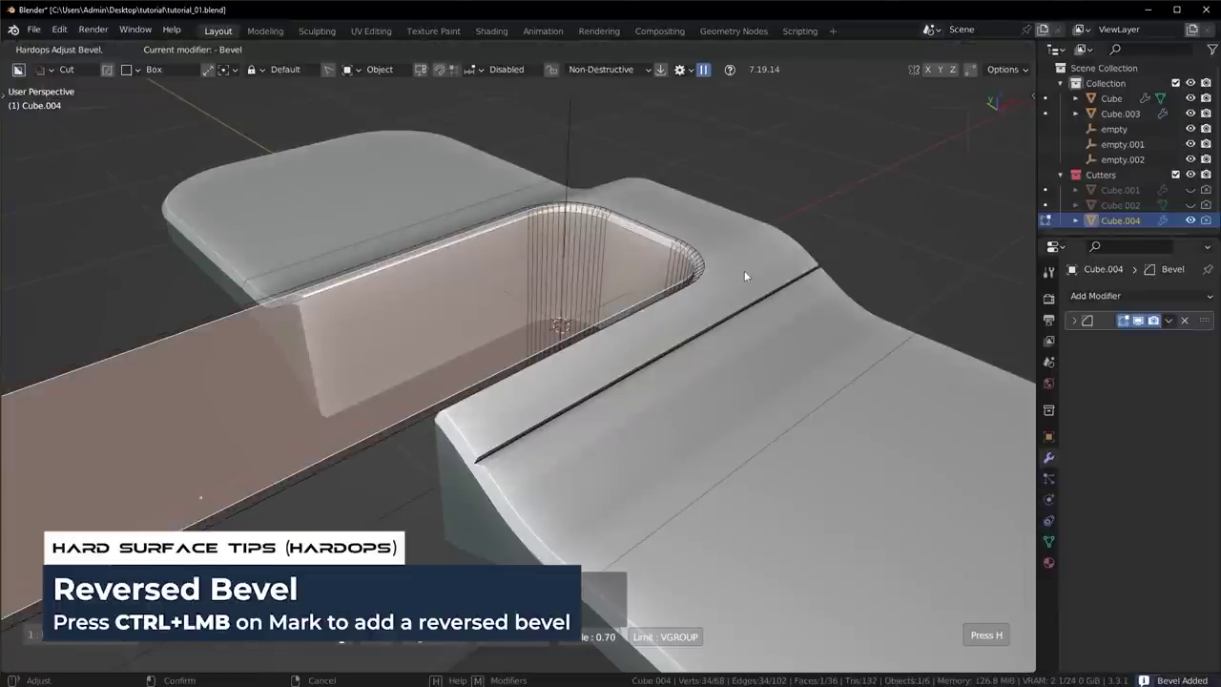
pyautogui.click(744, 270)
pyautogui.moveTo(745, 269); pyautogui.dragTo(793, 312, button='middle')
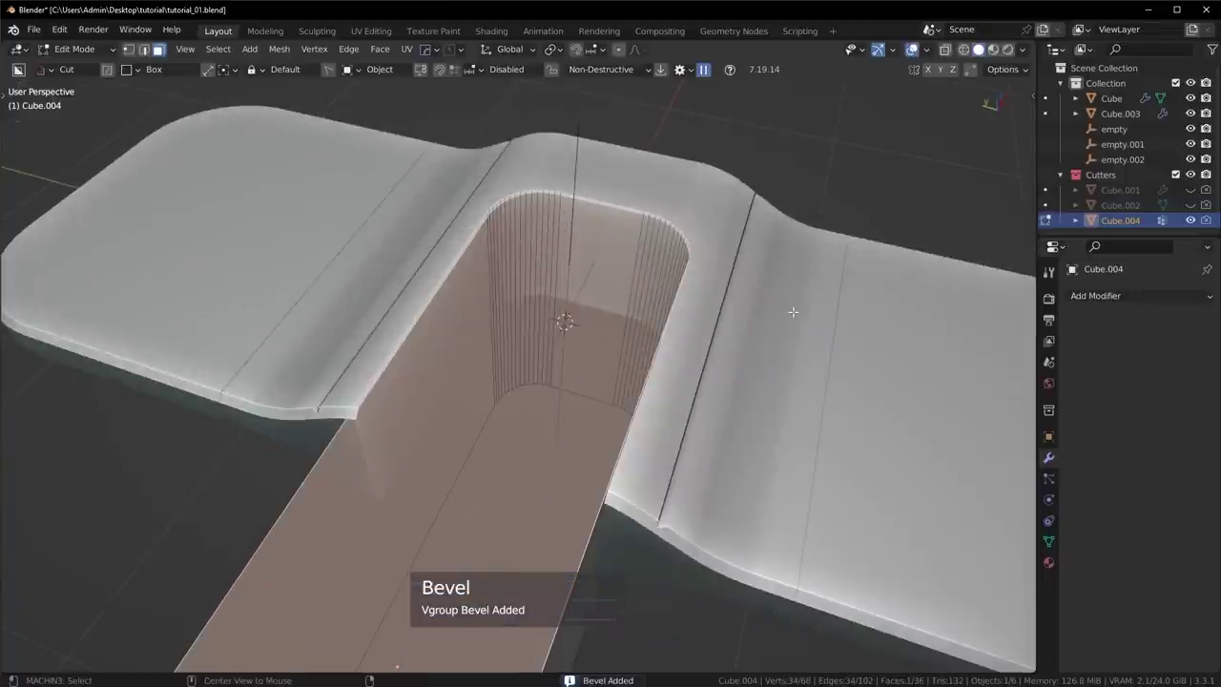
# Step: Try flipping the cutter's top face normal and bevelling its edges with 7 segments
pyautogui.hotkey('alt', 'n')
pyautogui.click(793, 313)
pyautogui.hotkey('ctrl', 'b')
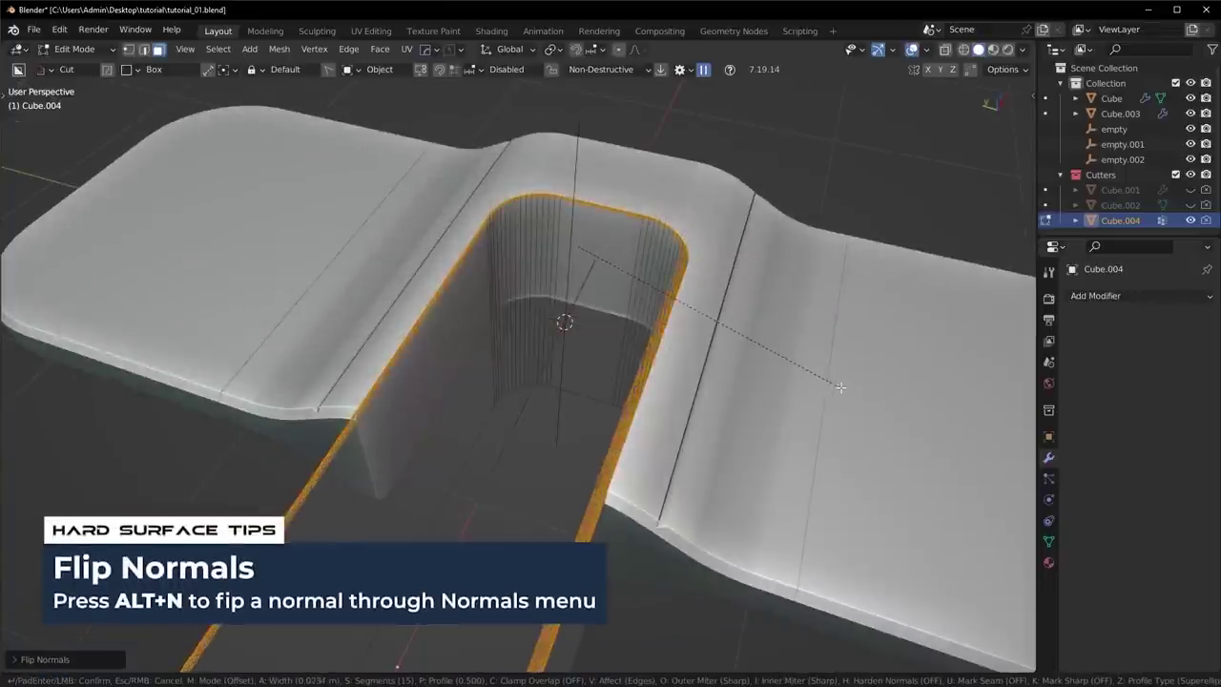
pyautogui.scroll(-8, 840, 396)
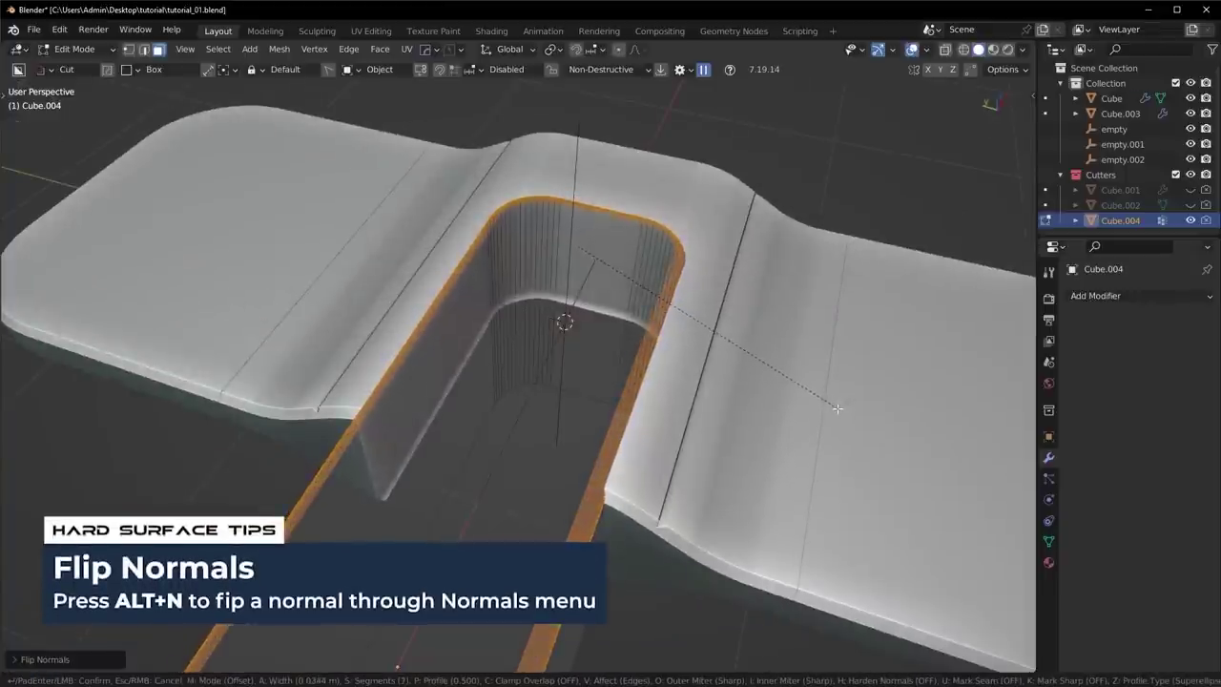
pyautogui.click(837, 408)
# Step: Flip the cutter's top face normal and bevel its edges outward with one segment, about 0.03 m wide
pyautogui.hotkey('alt', 'n')
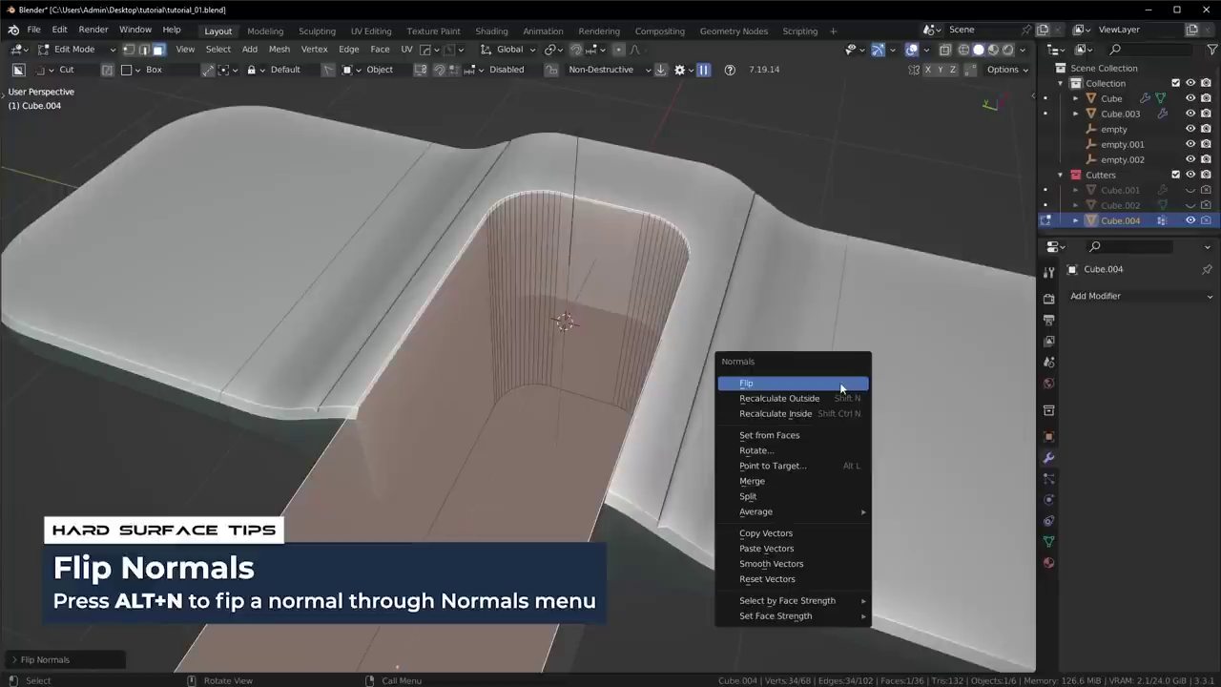
pyautogui.click(836, 383)
pyautogui.hotkey('ctrl', 'b')
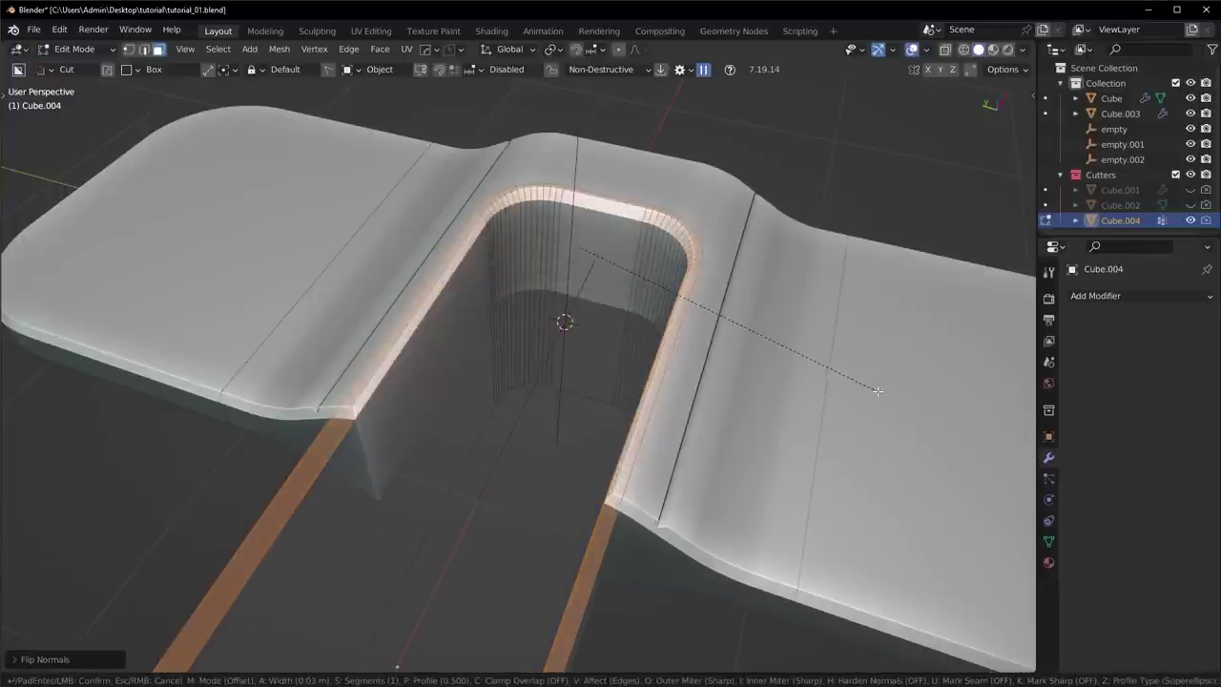
pyautogui.click(873, 389)
# Step: Return to Object Mode and hide the notch cutter
pyautogui.press('Tab')
pyautogui.moveTo(673, 353); pyautogui.dragTo(745, 380, button='middle')
pyautogui.hotkey('shift', '2')
pyautogui.scroll(-5, 754, 376)
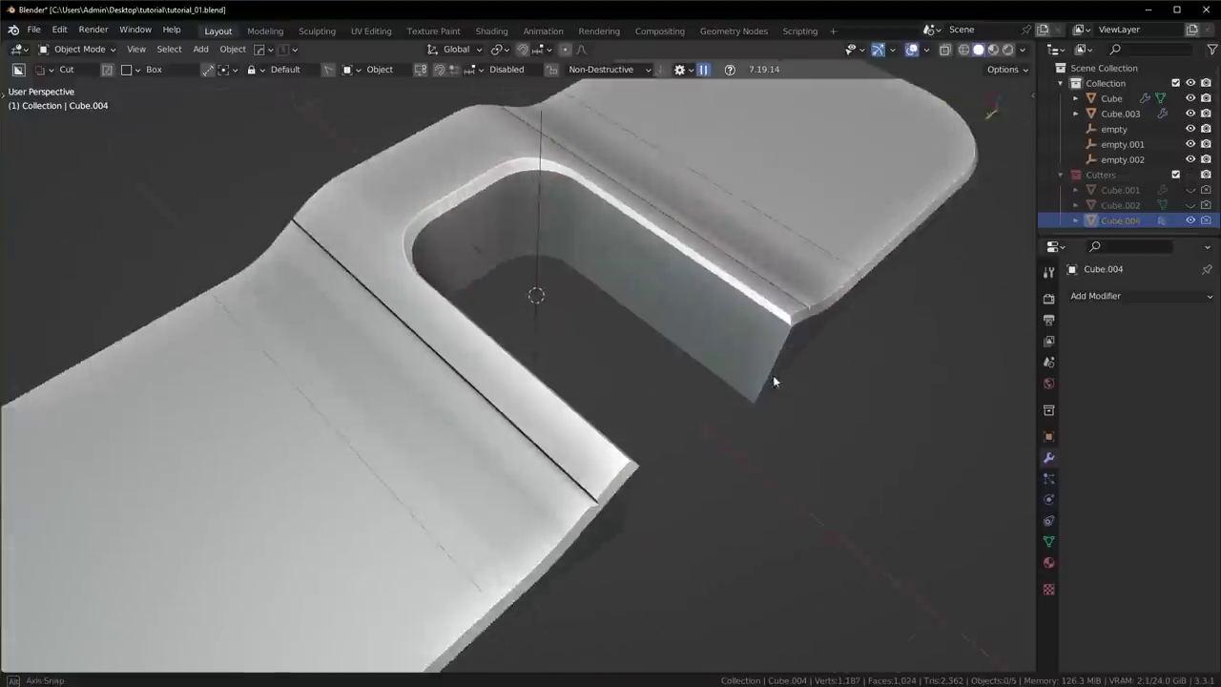
# Step: Try mirroring the plate's middle band across X with the HardOps mirror
pyautogui.moveTo(725, 455); pyautogui.dragTo(545, 493, button='middle')
pyautogui.click(611, 384)
pyautogui.hotkey('alt', 'x')
pyautogui.click(634, 414)
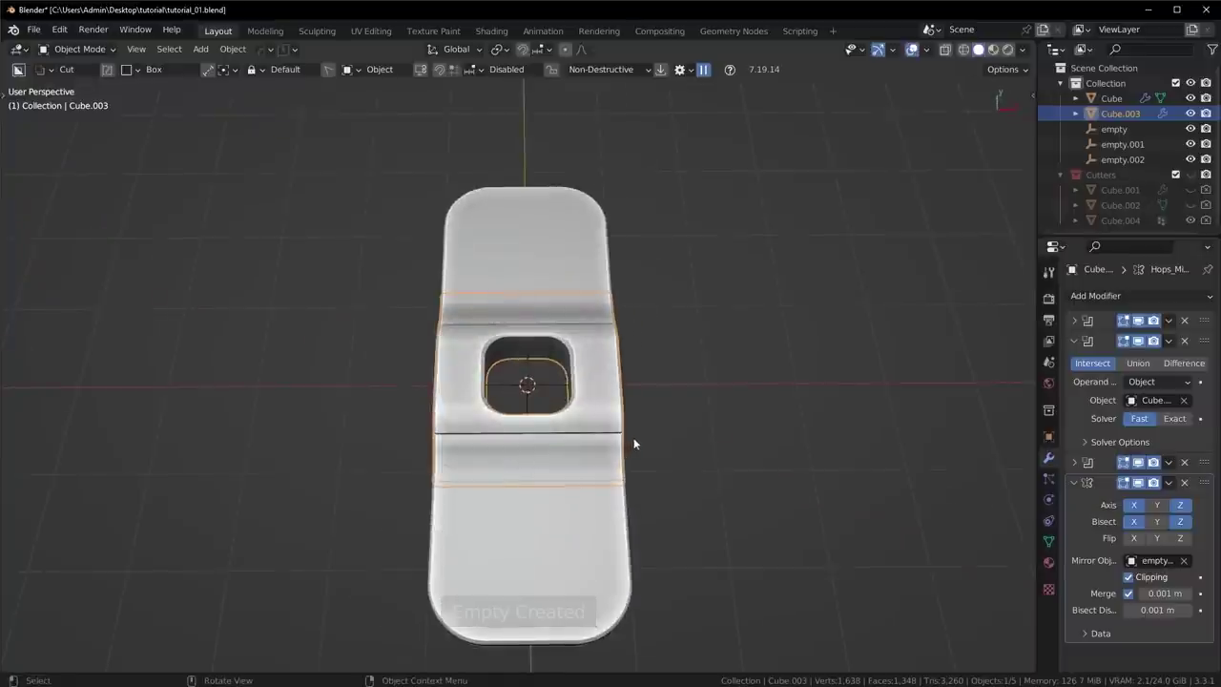
pyautogui.moveTo(646, 445); pyautogui.dragTo(583, 387, button='middle')
pyautogui.click(715, 487)
pyautogui.scroll(5, 698, 470)
pyautogui.scroll(-2, 599, 430)
pyautogui.moveTo(599, 430); pyautogui.dragTo(672, 374, button='middle')
pyautogui.scroll(-5, 538, 422)
# Step: Add a cube at the 3D cursor in top view and scale it down uniformly to fit inside the notch
pyautogui.press('KP_7')
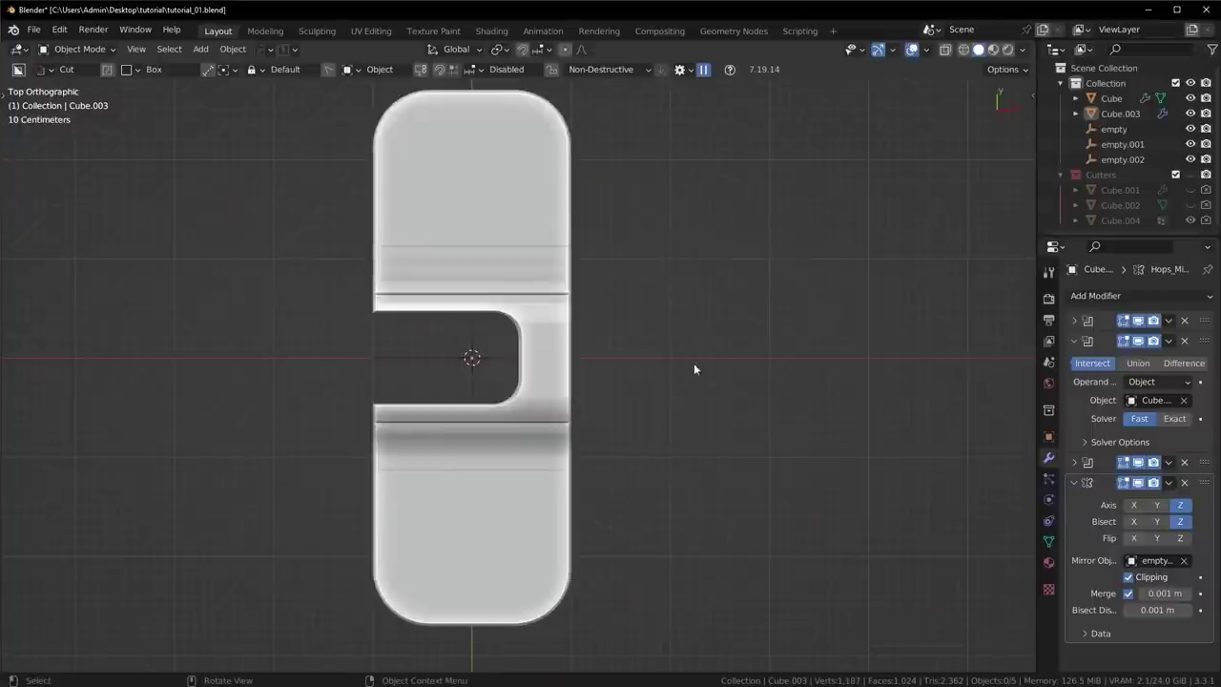
pyautogui.scroll(2, 635, 374)
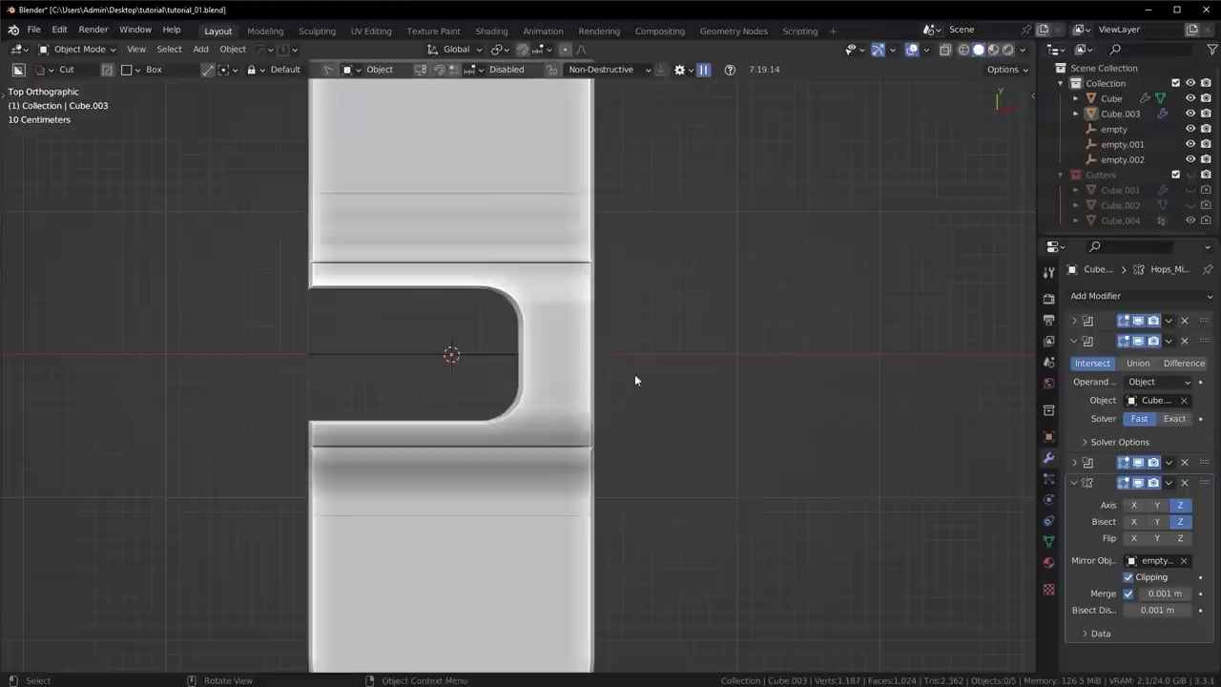
pyautogui.hotkey('shift', 'a')
pyautogui.click(708, 376)
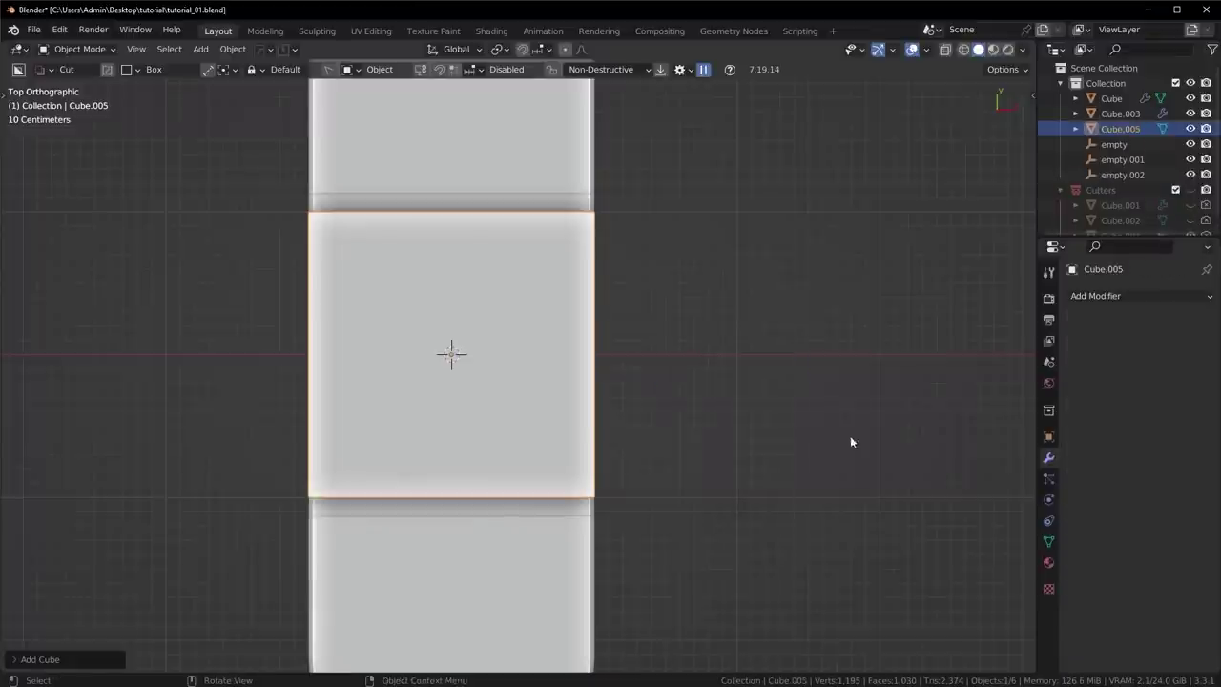
pyautogui.press('s')
pyautogui.press('y')
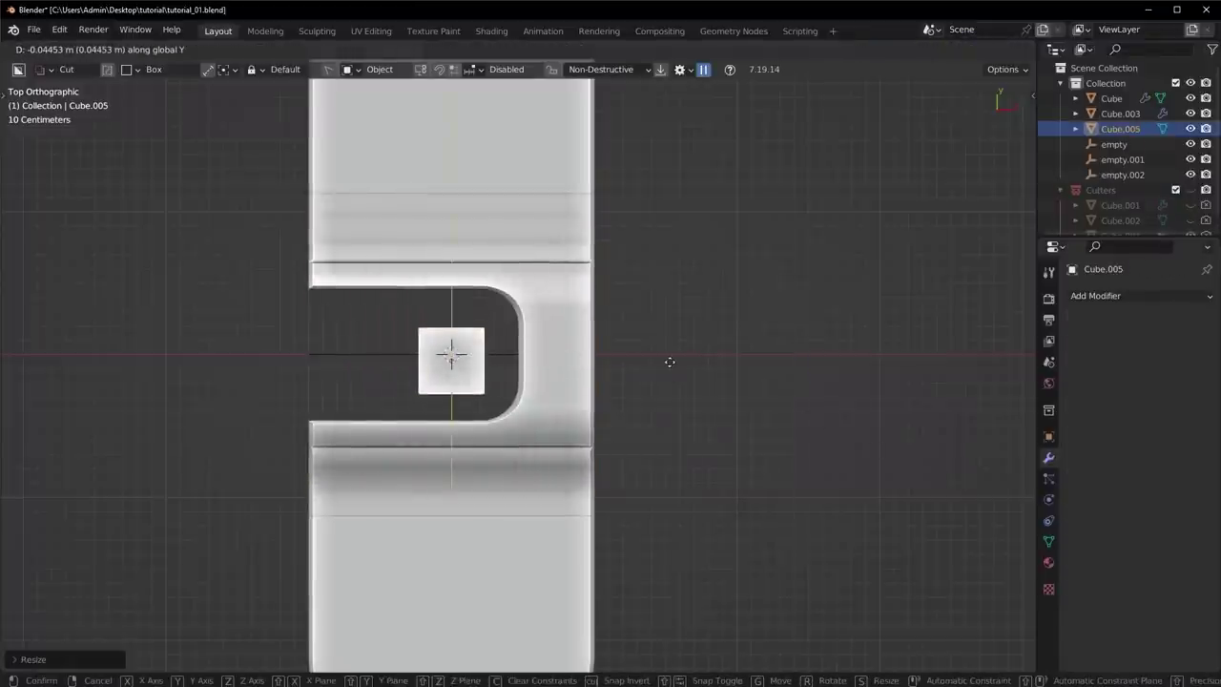
pyautogui.rightClick(670, 361)
# Step: Save the project as the new version tutorial_02 with PowerSave
pyautogui.click(284, 51)
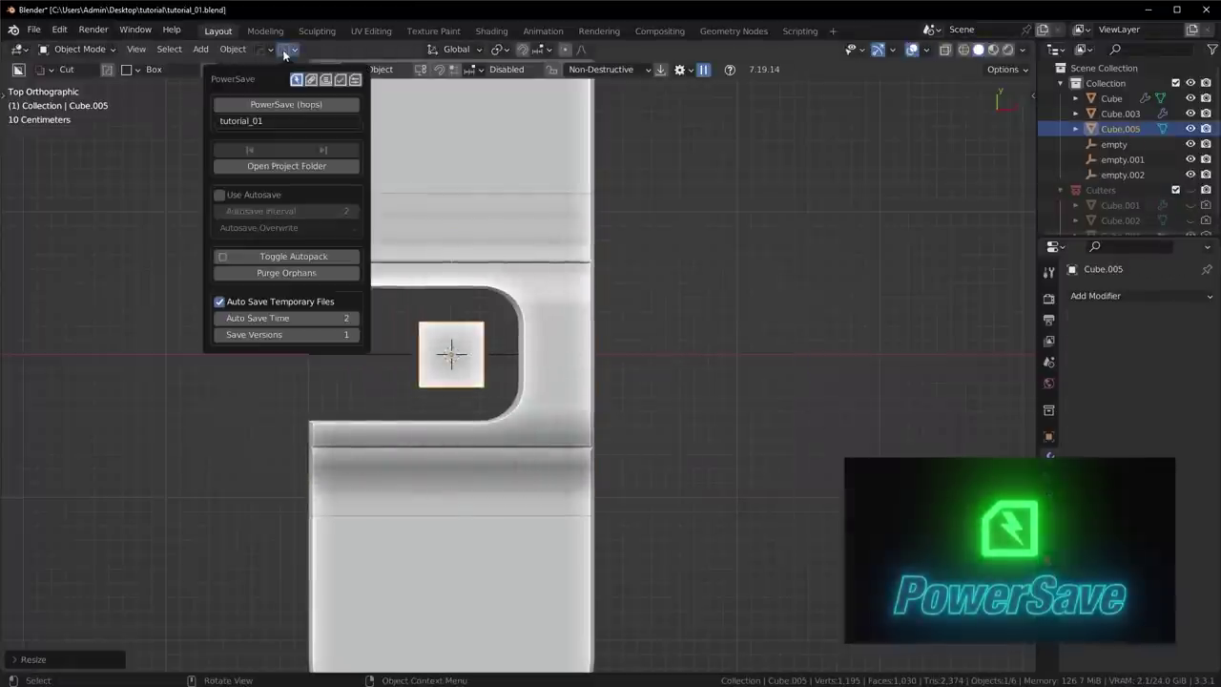
pyautogui.click(285, 103)
# Step: Stretch the cube along X and Z into a tall slab and shift it along X across the notch's closed end
pyautogui.scroll(-3, 636, 388)
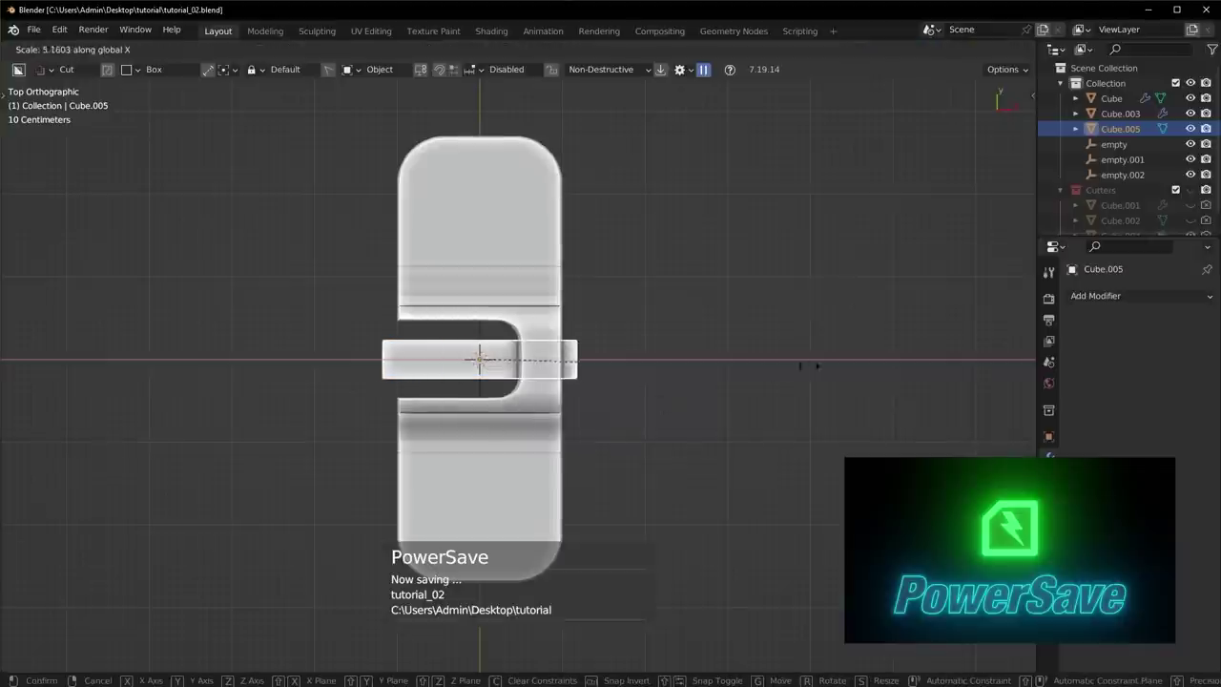
pyautogui.click(845, 365)
pyautogui.press('g')
pyautogui.click(786, 392)
pyautogui.moveTo(734, 477); pyautogui.dragTo(637, 391, button='middle')
pyautogui.scroll(2, 637, 478)
pyautogui.press('s')
pyautogui.click(44, 343)
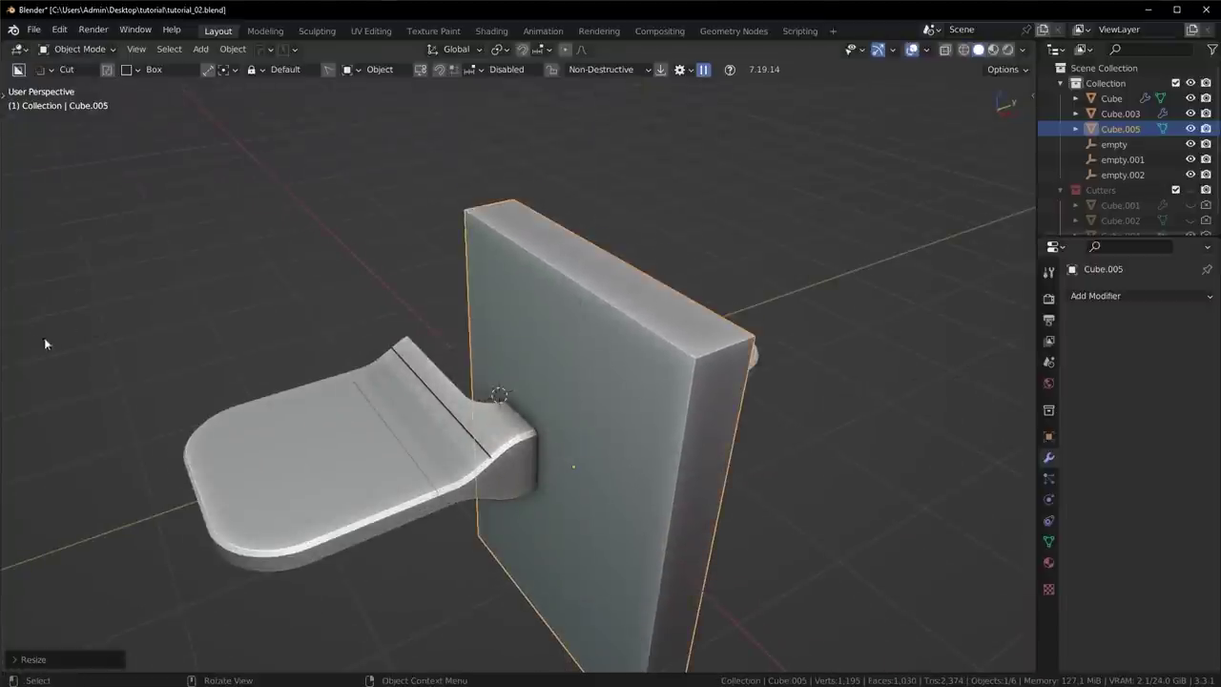
# Step: Subtract the slab from the middle band with a HardOps difference Boolean and bring its cutter back for editing
pyautogui.keyDown('shift'); pyautogui.click(515, 451); pyautogui.keyUp('shift')
pyautogui.press('ctrl+KP_Subtract')
pyautogui.moveTo(515, 448); pyautogui.dragTo(589, 384, button='middle')
pyautogui.click(589, 385)
pyautogui.press('q')
pyautogui.click(576, 416)
# Step: Shorten the slab cutter along Z and position it vertically so it only recesses the band's upper surface
pyautogui.press('g')
pyautogui.press('z')
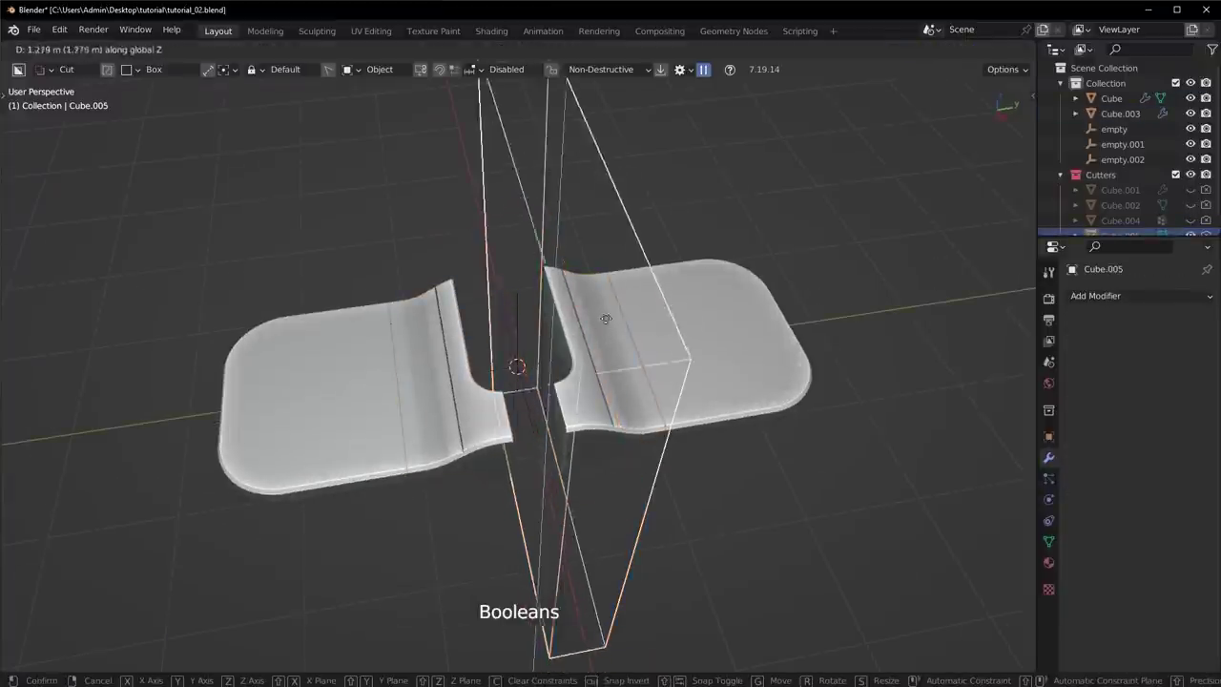
pyautogui.click(632, 251)
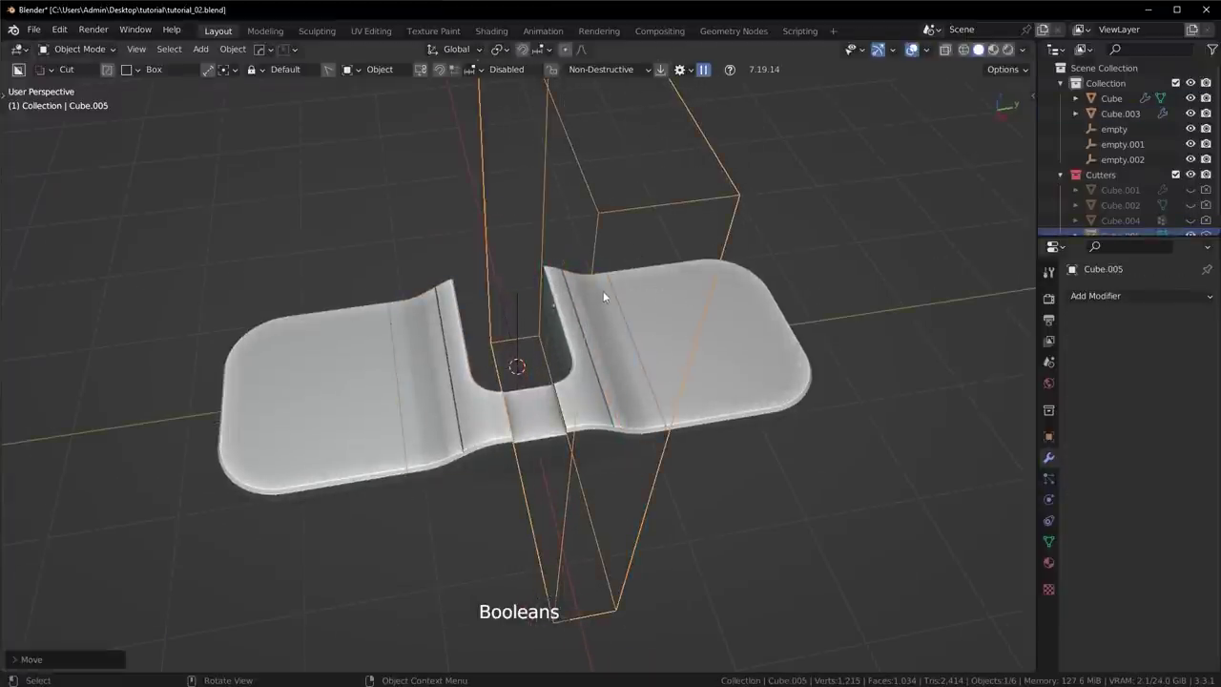
pyautogui.press('s')
pyautogui.press('z')
pyautogui.click(586, 376)
pyautogui.press('g')
pyautogui.press('z')
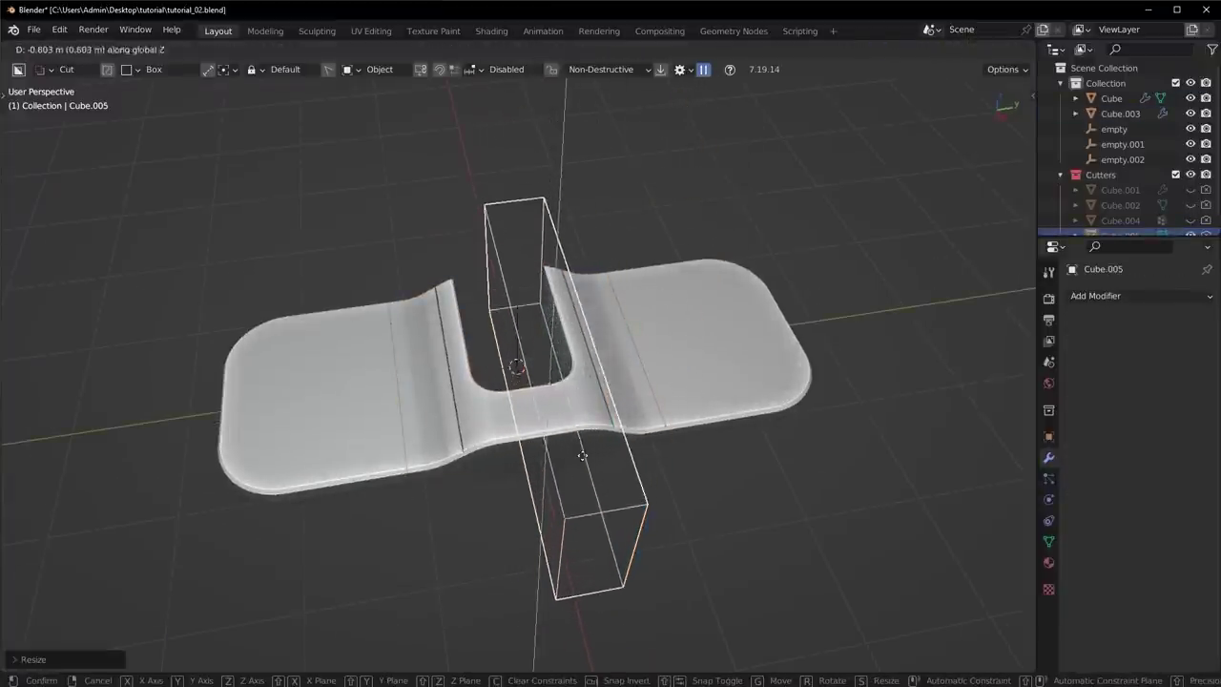
pyautogui.click(595, 486)
# Step: Widen the top of the recess cutter along Y by a factor of about 7 to slope its long sides
pyautogui.moveTo(619, 483); pyautogui.dragTo(647, 409, button='middle')
pyautogui.scroll(2, 647, 408)
pyautogui.press('Tab')
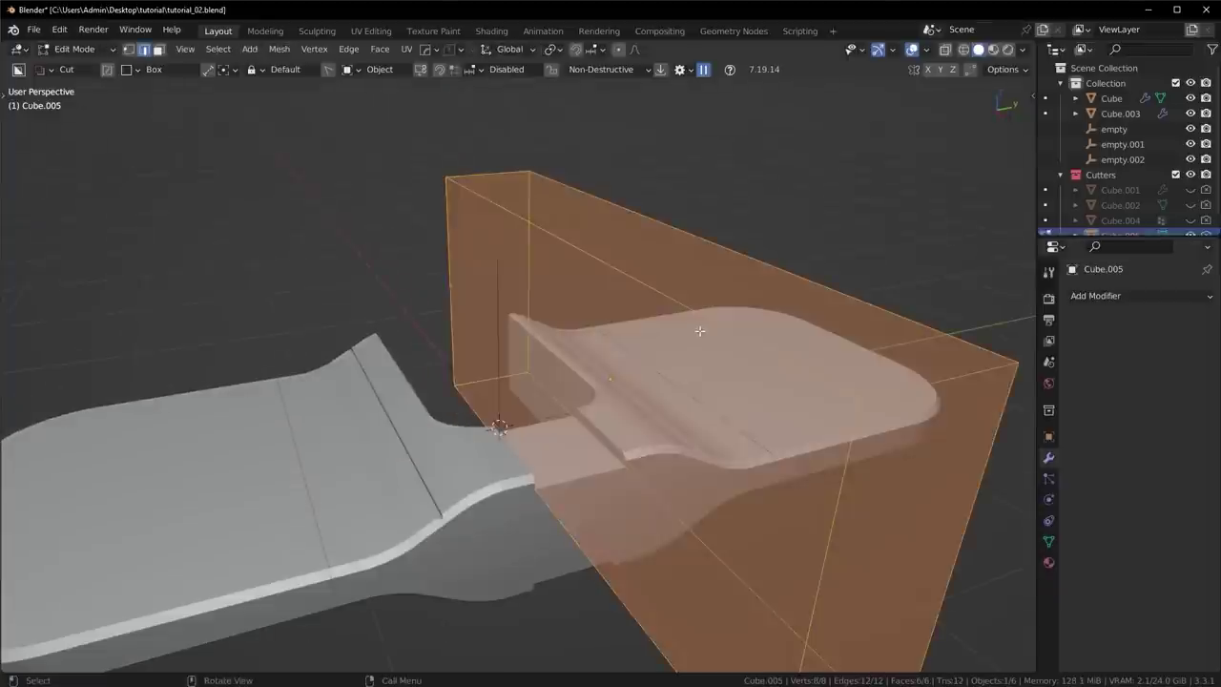
pyautogui.click(700, 328)
pyautogui.scroll(-4, 811, 291)
pyautogui.press('s')
pyautogui.press('y')
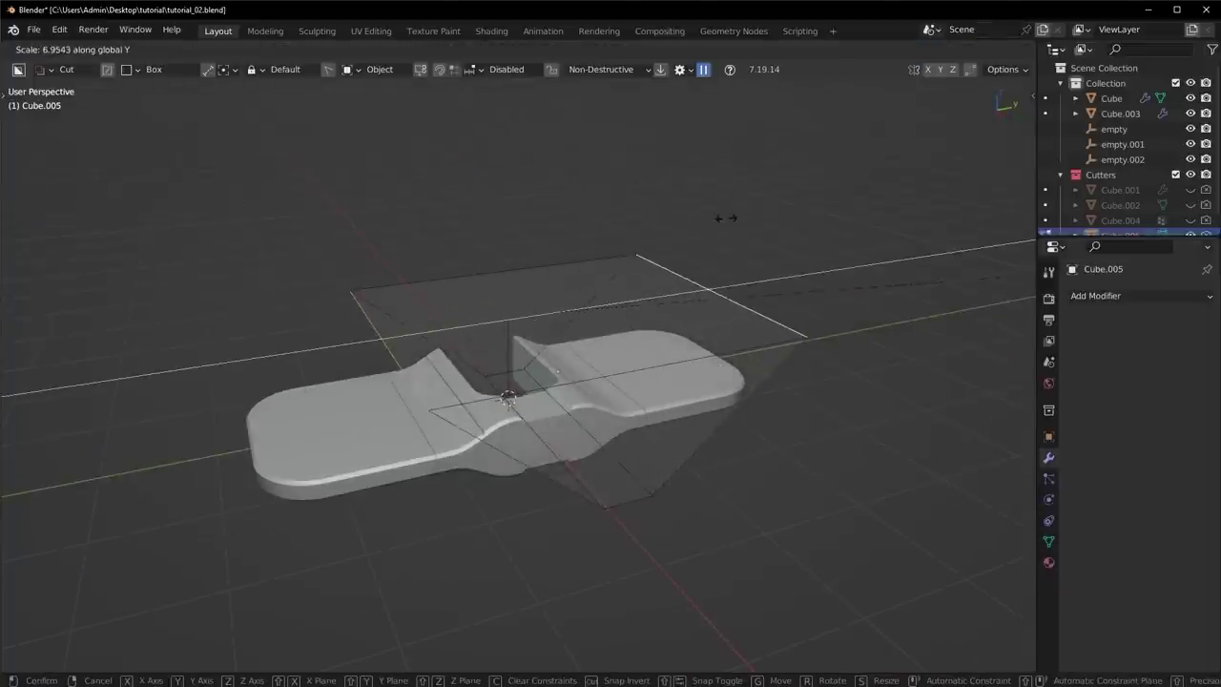
pyautogui.press('Return')
# Step: Return to Object Mode and apply the recess cutter's scale
pyautogui.press('Tab')
pyautogui.moveTo(579, 505); pyautogui.dragTo(697, 477, button='middle')
pyautogui.scroll(2, 698, 476)
pyautogui.press('Tab')
pyautogui.press('Tab')
pyautogui.click(604, 325)
pyautogui.hotkey('ctrl', 'a')
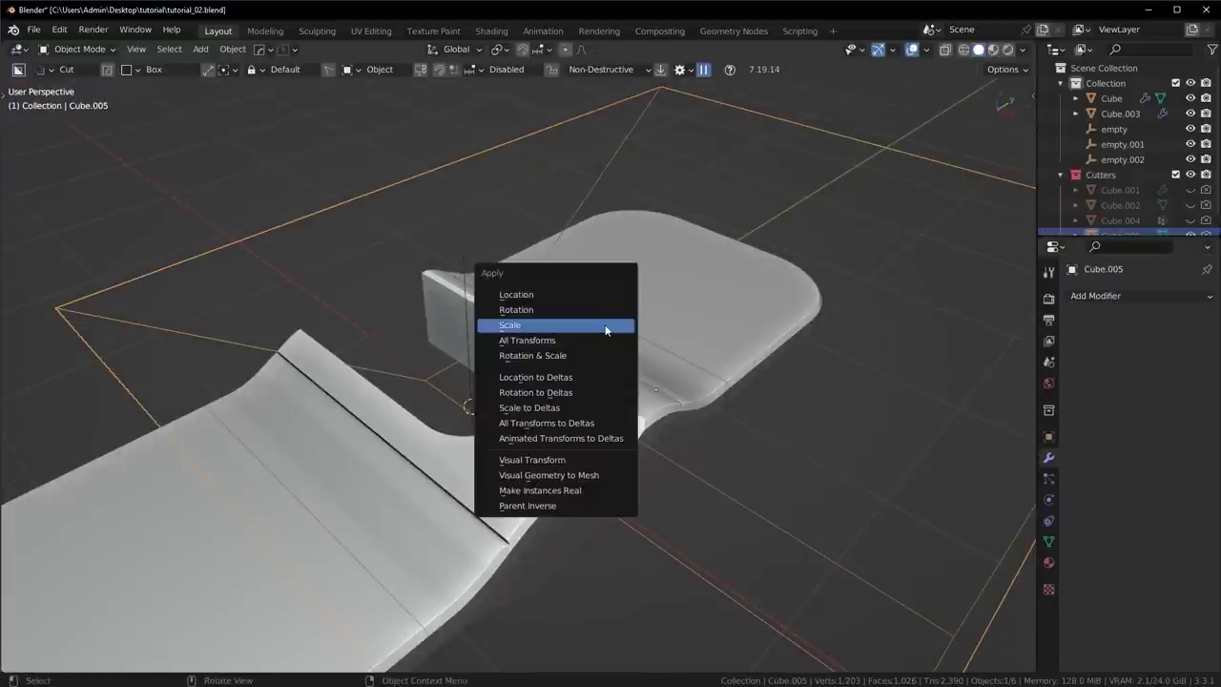
pyautogui.click(605, 326)
# Step: Bevel the recess cutter's two long lower edges with several segments, about 0.06 m wide
pyautogui.press('Tab')
pyautogui.hotkey('ctrl', 'b')
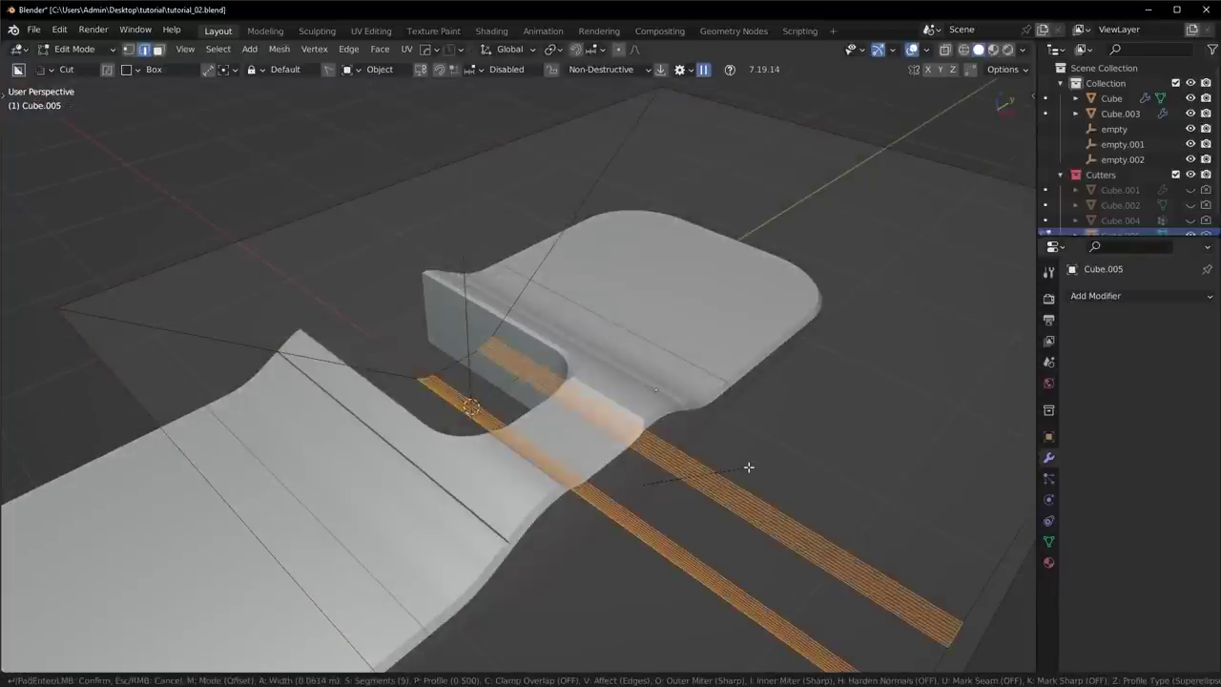
pyautogui.scroll(4, 749, 467)
pyautogui.click(747, 467)
pyautogui.press('Tab')
pyautogui.press('1')
# Step: Try enlarging the recess cutter uniformly, then undo the scaling
pyautogui.moveTo(614, 494); pyautogui.dragTo(715, 463, button='middle')
pyautogui.scroll(-5, 753, 414)
pyautogui.press('s')
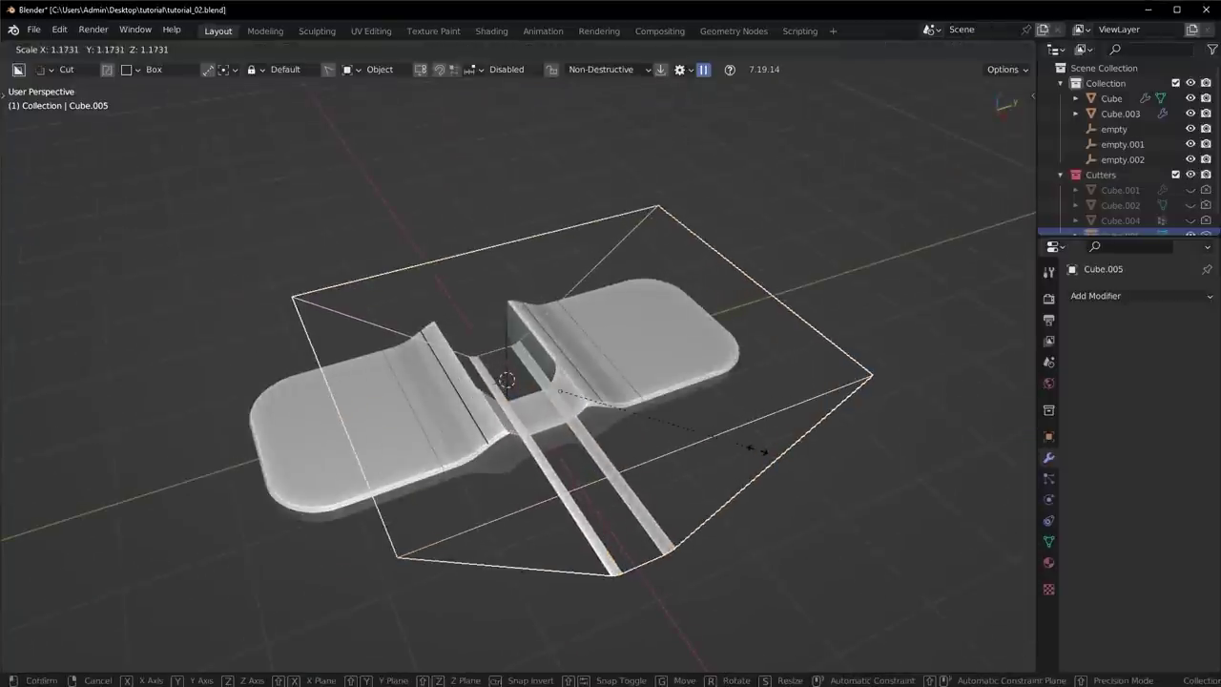
pyautogui.click(782, 445)
pyautogui.moveTo(783, 445); pyautogui.dragTo(716, 523, button='middle')
pyautogui.hotkey('ctrl', 'z')
# Step: Fine-tune the recess cutter's overall scale slightly and hide the cutter
pyautogui.scroll(2, 825, 523)
pyautogui.press('s')
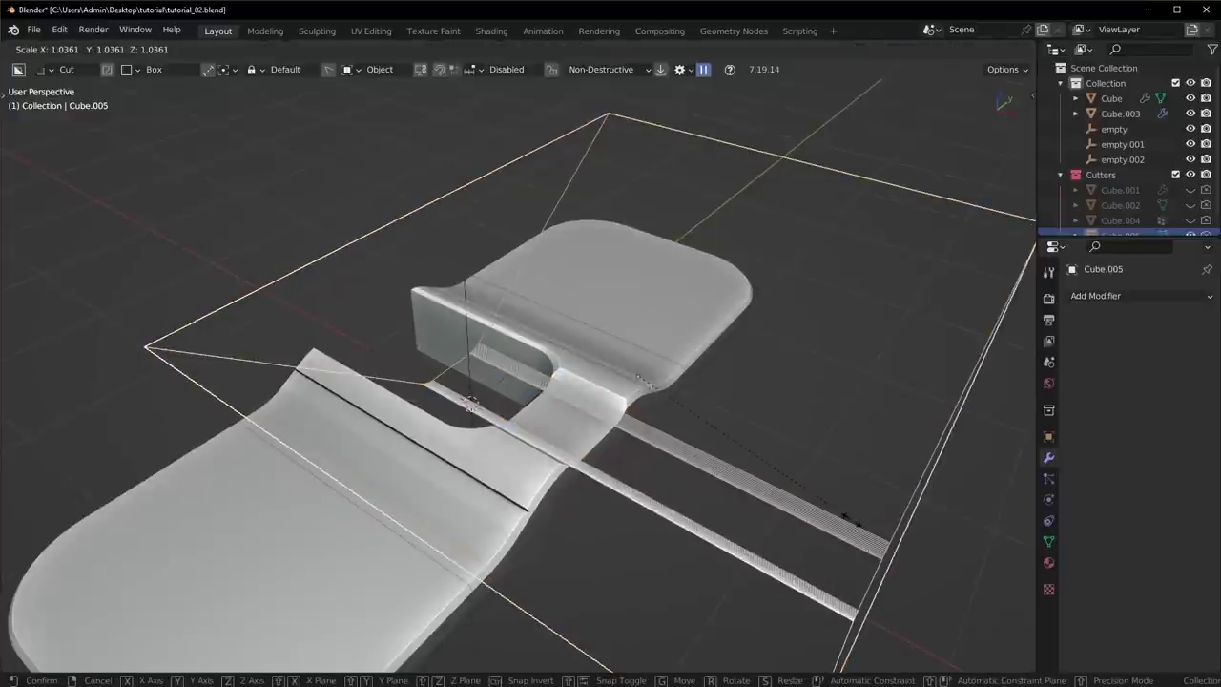
pyautogui.click(829, 510)
pyautogui.moveTo(829, 510); pyautogui.dragTo(523, 506, button='middle')
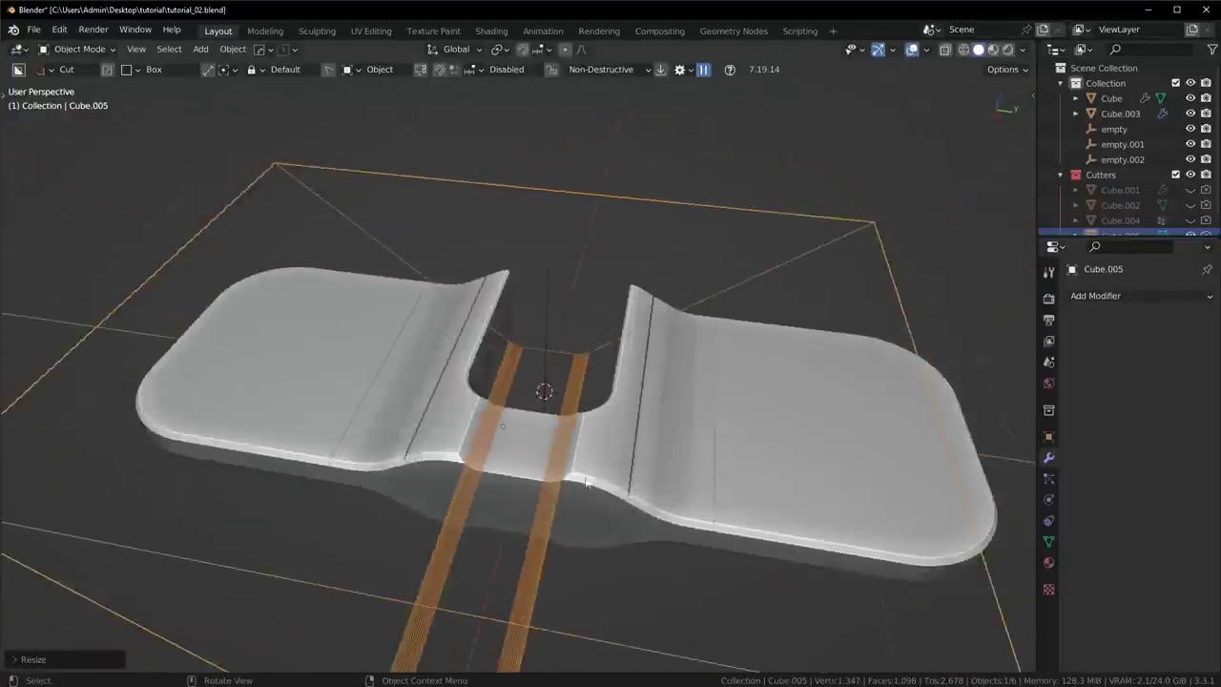
pyautogui.scroll(3, 523, 506)
pyautogui.press('h')
pyautogui.scroll(-6, 523, 500)
pyautogui.moveTo(447, 466); pyautogui.dragTo(557, 426, button='middle')
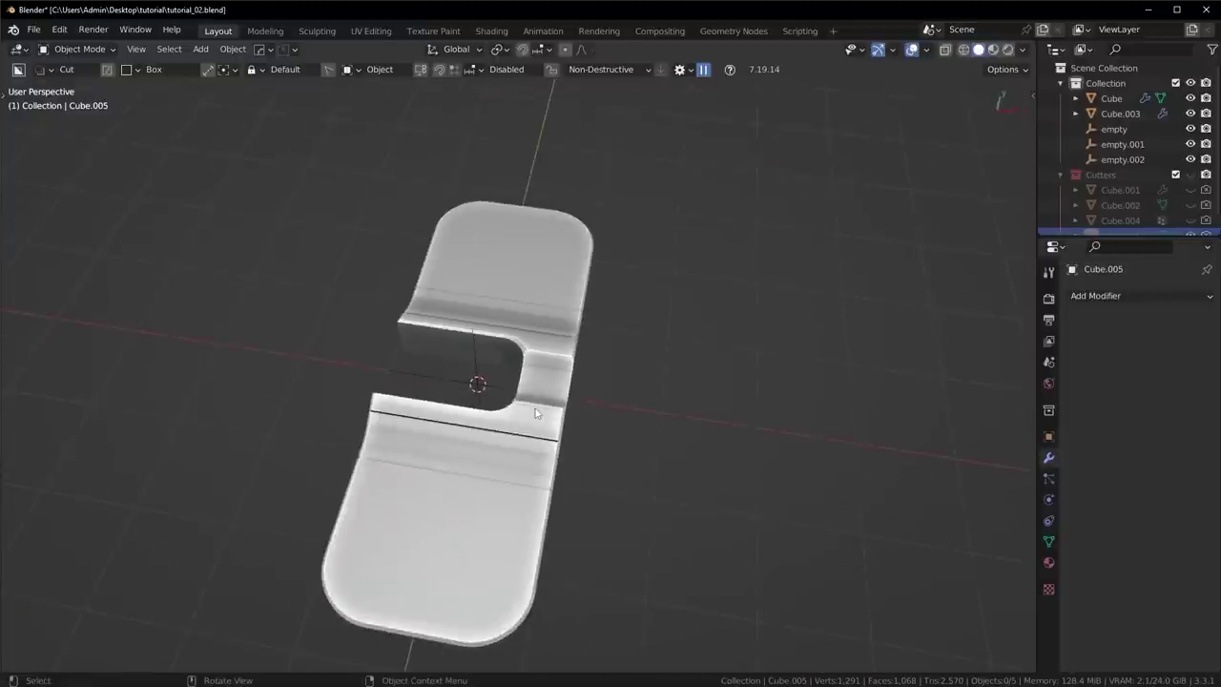
# Step: Add a second cube at the plate's centre, scale it down, and stretch it along X past both plate edges
pyautogui.press('KP_7')
pyautogui.scroll(3, 531, 406)
pyautogui.hotkey('shift', 'a')
pyautogui.moveTo(714, 236)
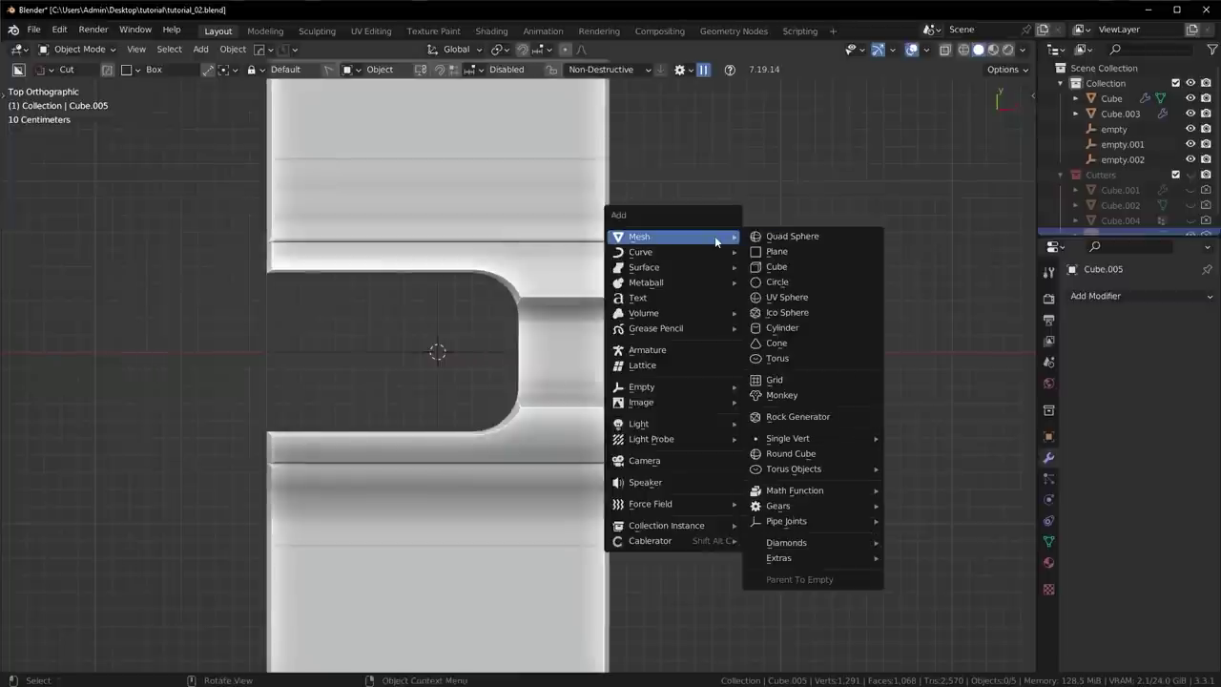
pyautogui.click(775, 266)
pyautogui.press('s')
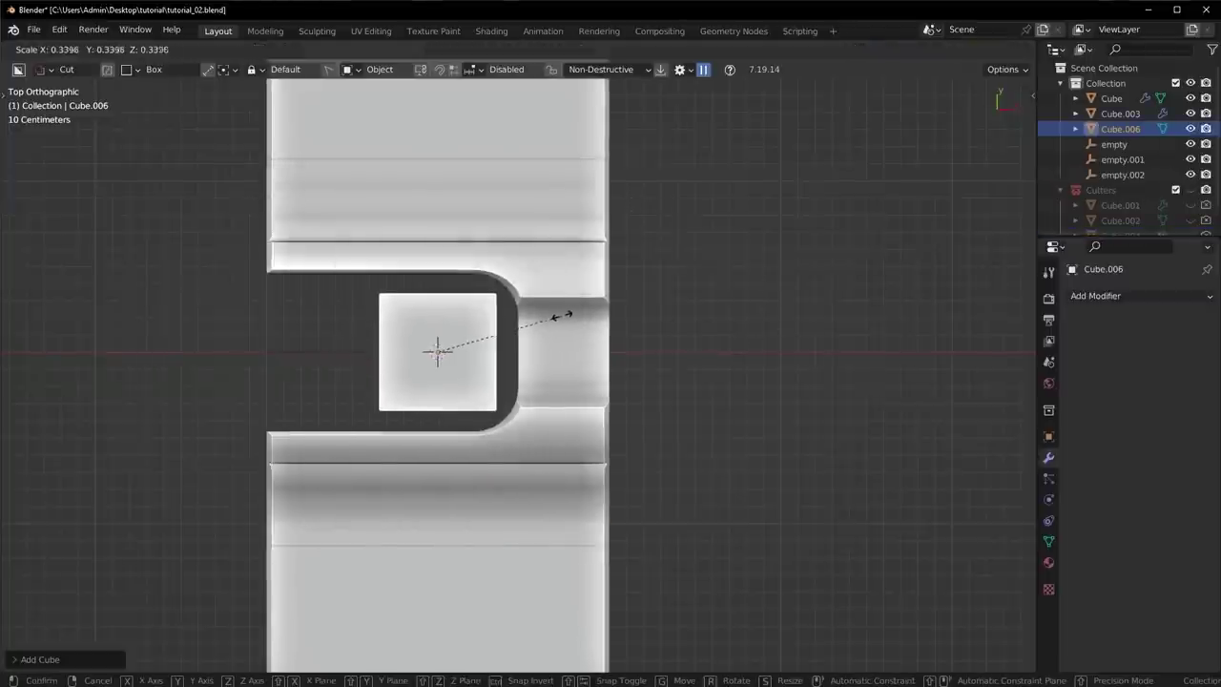
pyautogui.click(577, 315)
pyautogui.press('s')
pyautogui.press('x')
pyautogui.click(884, 275)
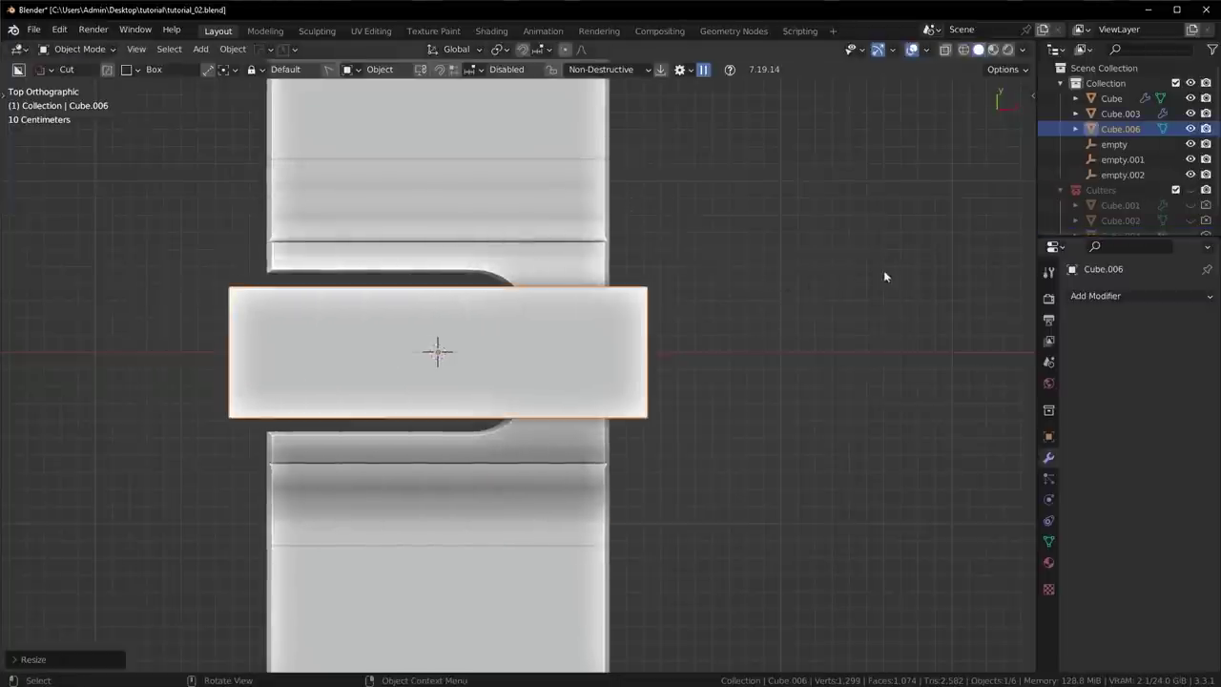
# Step: Separate the centre of the middle band with the stretched cube using a HardOps Slash Boolean
pyautogui.keyDown('shift'); pyautogui.click(575, 270); pyautogui.keyUp('shift')
pyautogui.press('ctrl+KP_Divide')
pyautogui.moveTo(620, 382); pyautogui.dragTo(521, 438, button='middle')
pyautogui.click(521, 438)
pyautogui.scroll(3, 603, 488)
pyautogui.keyDown('shift'); pyautogui.moveTo(603, 488); pyautogui.dragTo(536, 343, button='middle'); pyautogui.keyUp('shift')
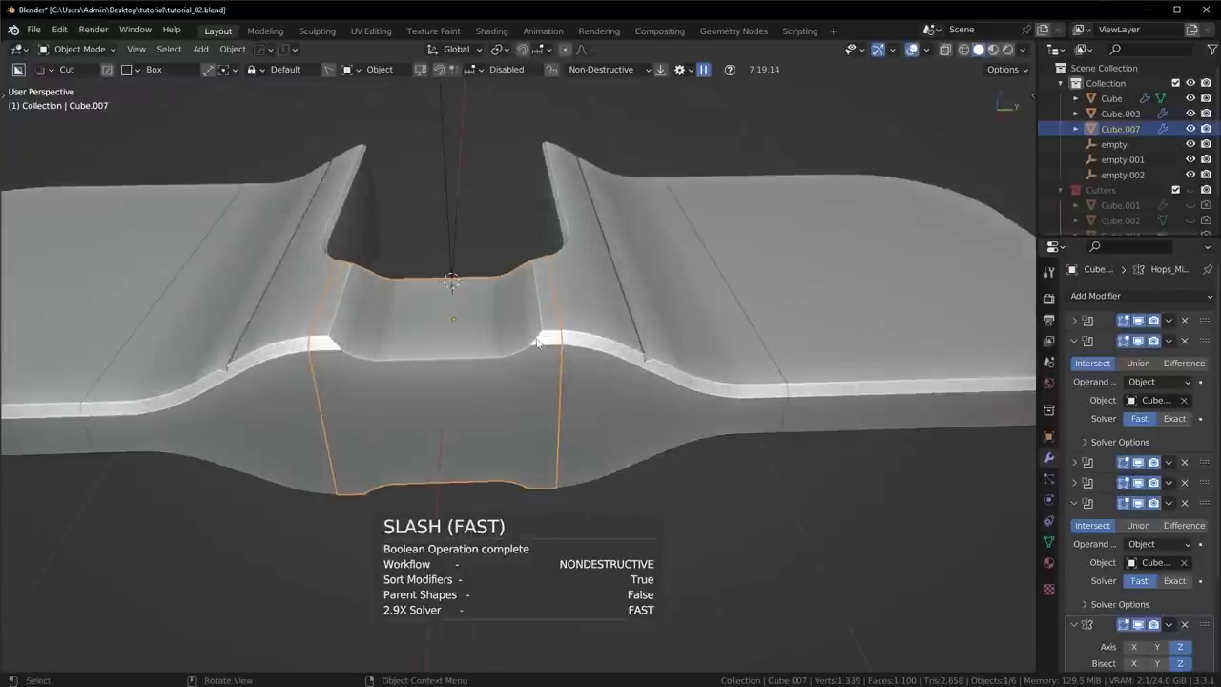
# Step: In right orthographic view, cut a narrow Ngon groove with BoxCutter into the centre piece's upper corner at the seam
pyautogui.press('KP_3')
pyautogui.scroll(3, 530, 338)
pyautogui.click(547, 319)
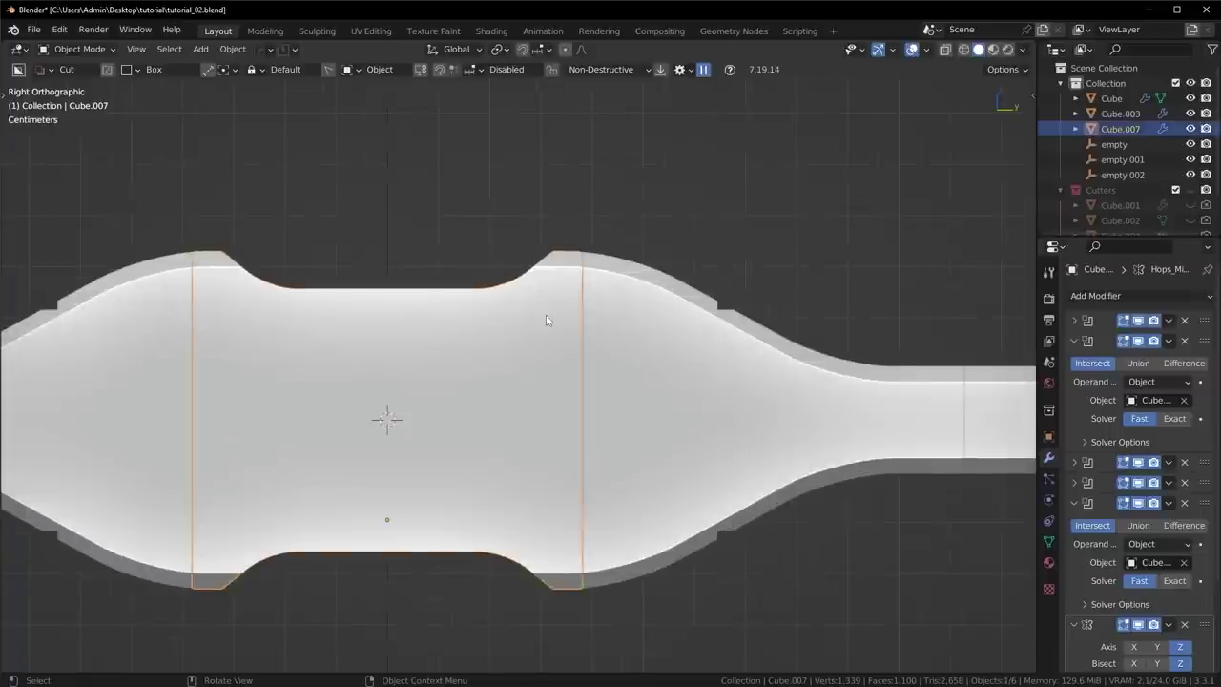
pyautogui.hotkey('ctrl', 'd')
pyautogui.click(538, 337)
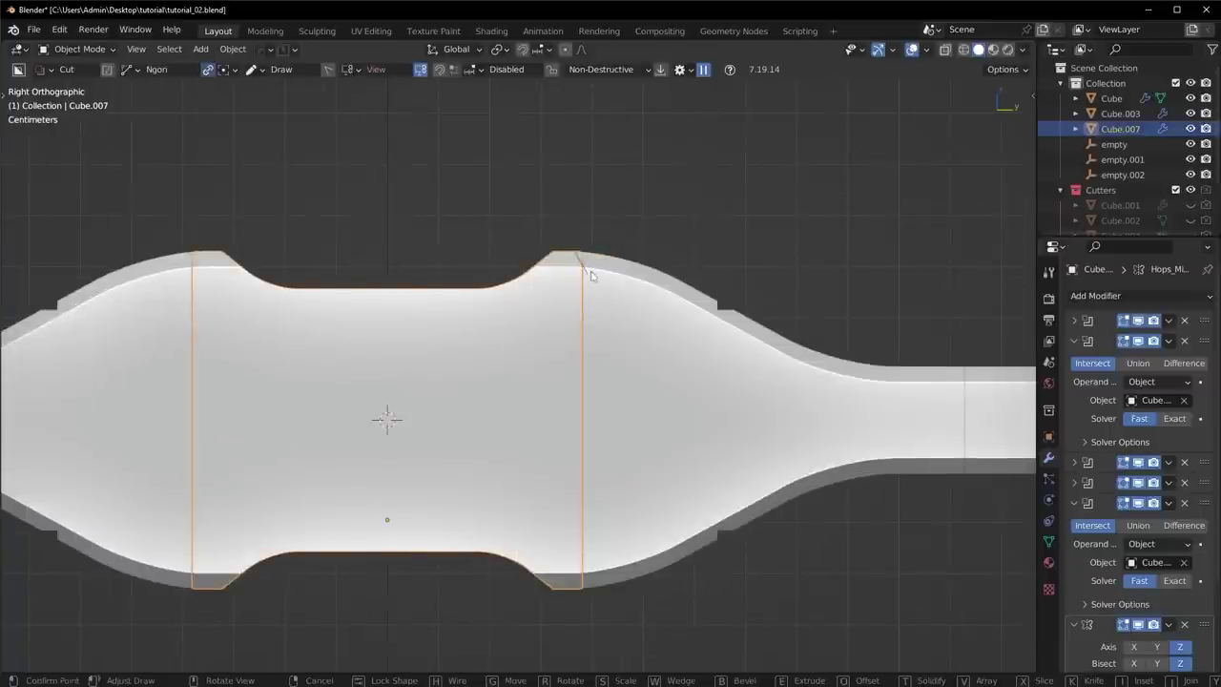
pyautogui.click(596, 281)
pyautogui.click(611, 195)
pyautogui.moveTo(610, 196); pyautogui.dragTo(631, 241, button='middle')
pyautogui.click(695, 212)
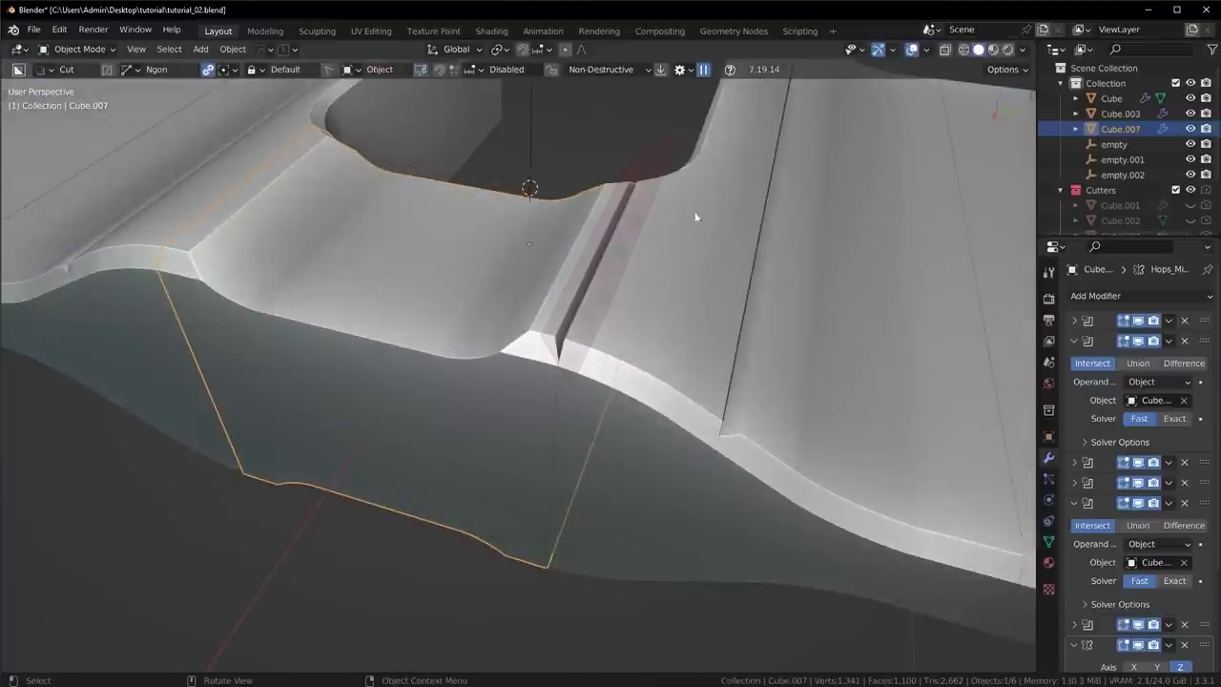
# Step: Bring up the centre piece's groove cutter with Ever Scroll and shift it along X through the piece
pyautogui.scroll(-5, 625, 385)
pyautogui.moveTo(625, 388); pyautogui.dragTo(674, 405, button='middle')
pyautogui.press('q')
pyautogui.click(662, 395)
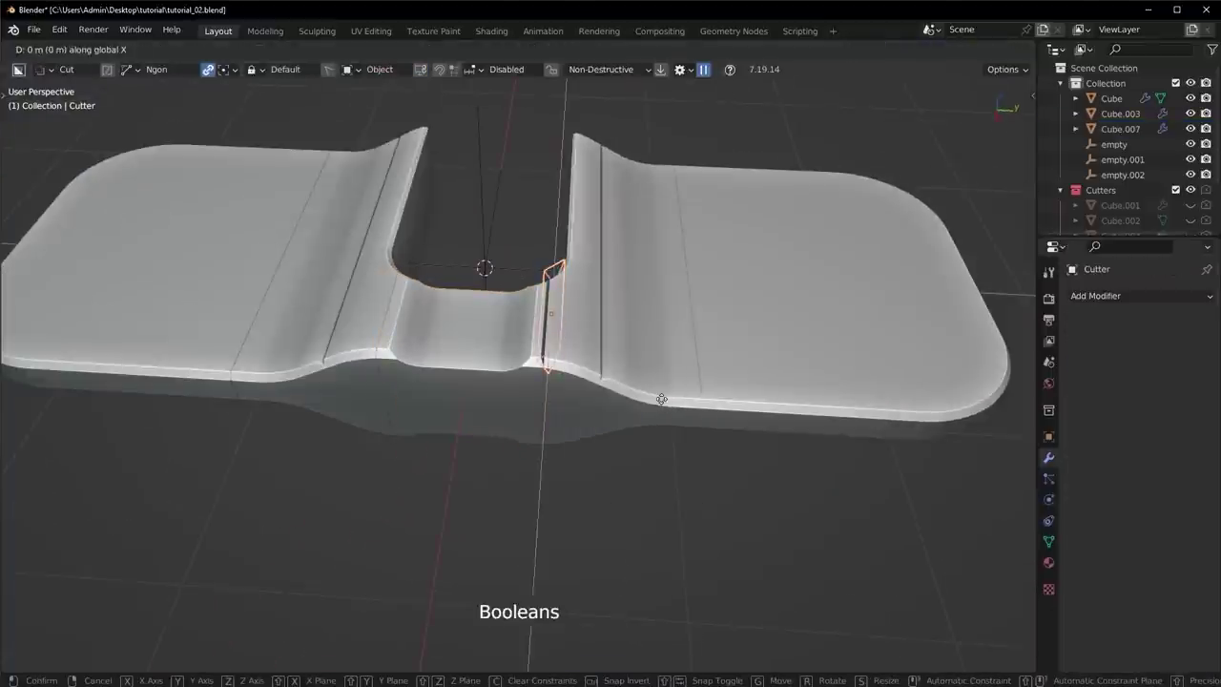
pyautogui.click(734, 400)
pyautogui.scroll(-4, 478, 320)
# Step: Mirror the groove cutter across Y about a new empty, hide it, and save the file
pyautogui.moveTo(505, 354); pyautogui.dragTo(412, 374, button='middle')
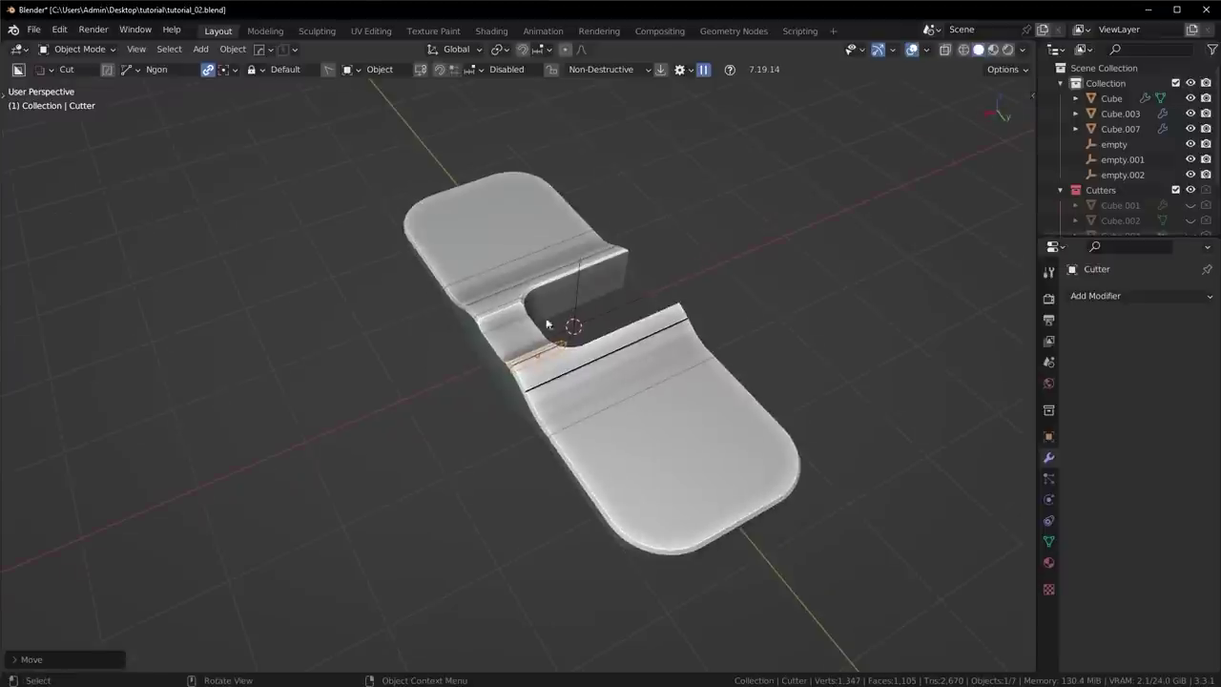
pyautogui.hotkey('alt', 'x')
pyautogui.click(637, 405)
pyautogui.moveTo(637, 405); pyautogui.dragTo(638, 375, button='middle')
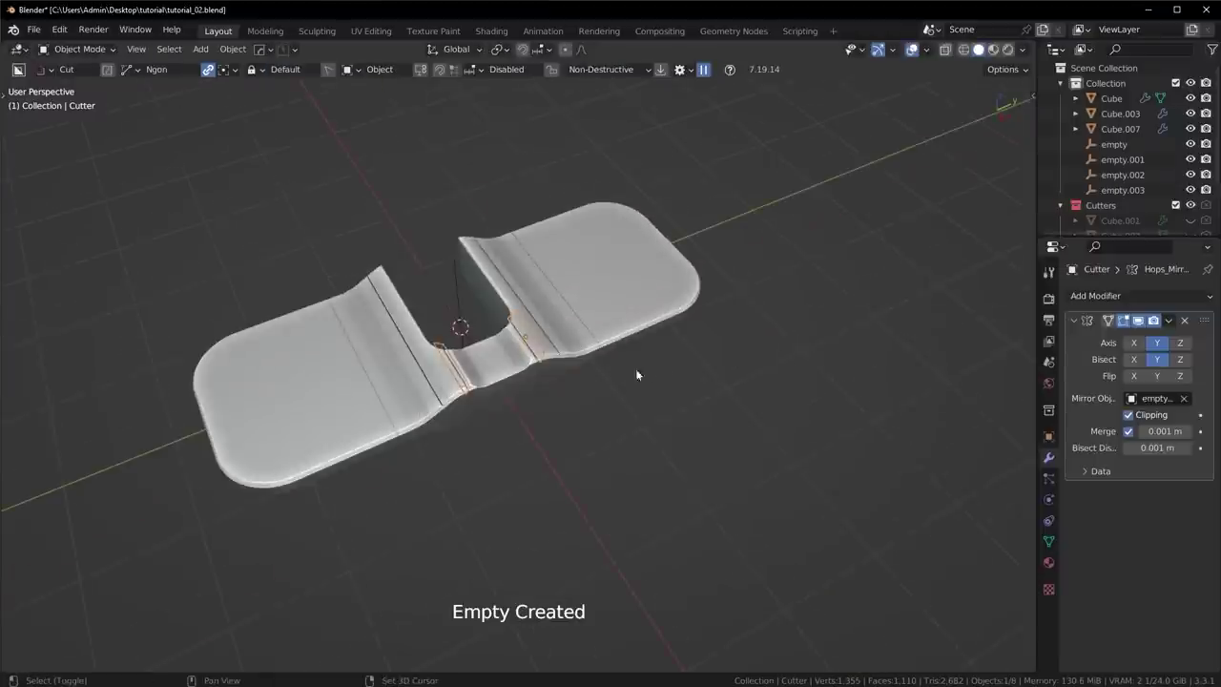
pyautogui.moveTo(503, 353); pyautogui.dragTo(581, 402, button='middle')
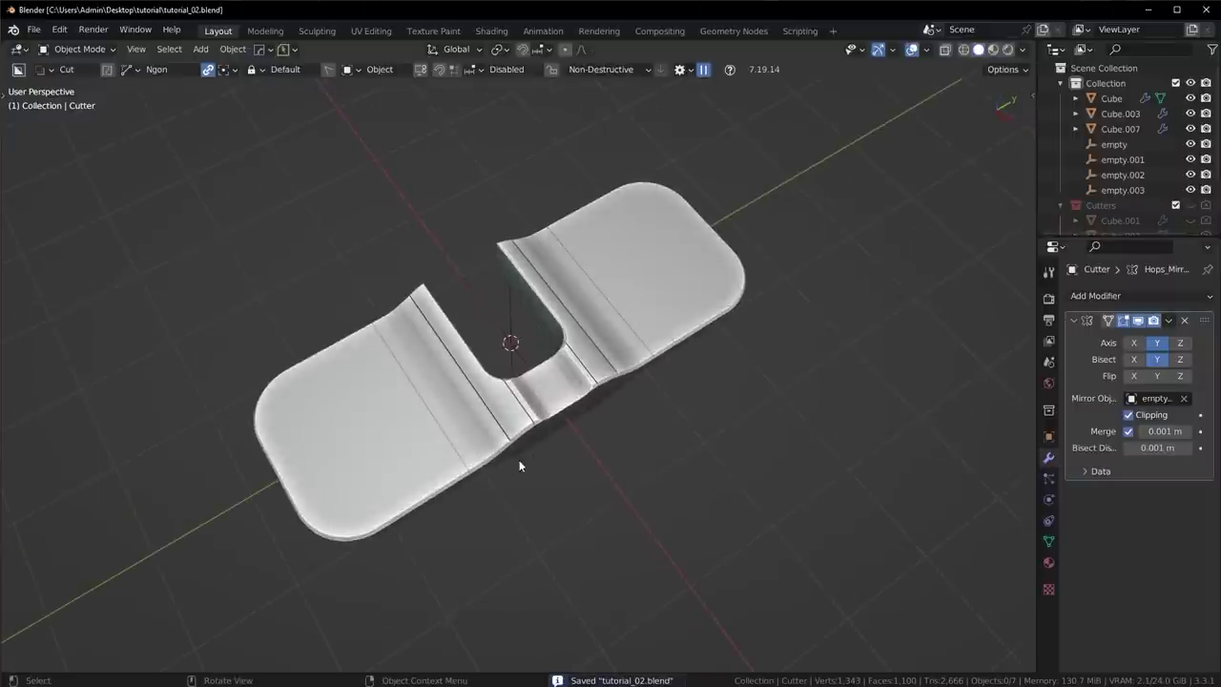
pyautogui.scroll(2, 489, 406)
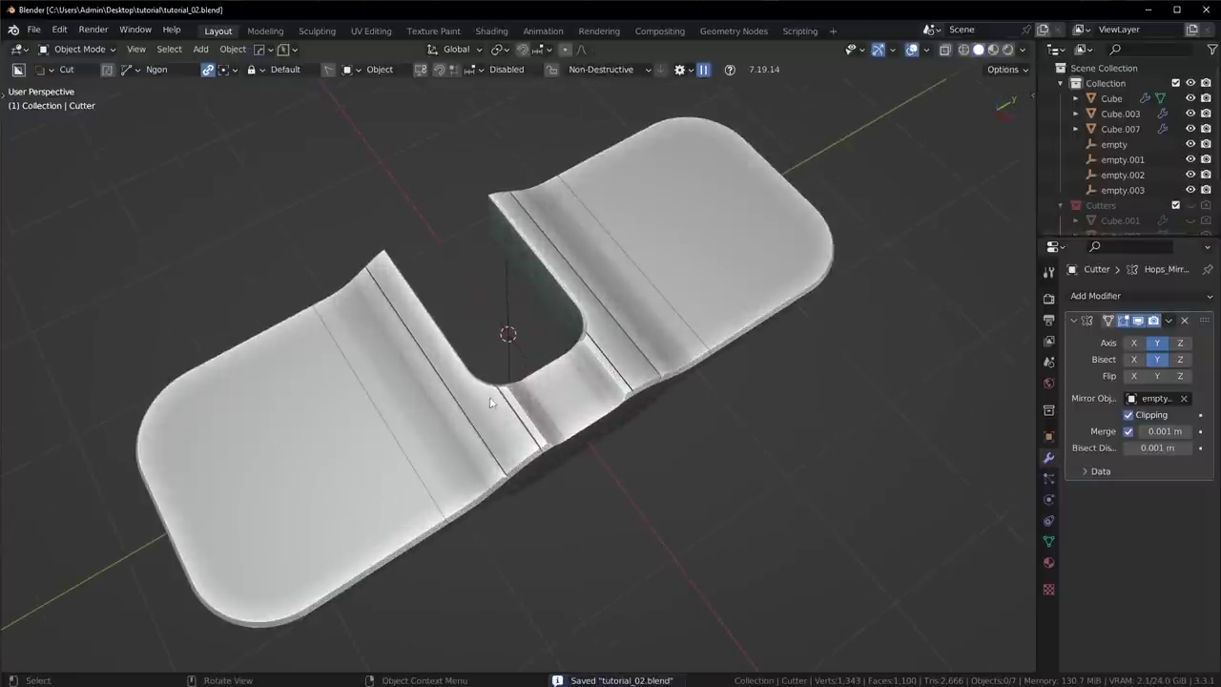
pyautogui.moveTo(540, 379); pyautogui.dragTo(623, 340, button='middle')
pyautogui.scroll(3, 620, 330)
pyautogui.click(620, 330)
pyautogui.press('d')
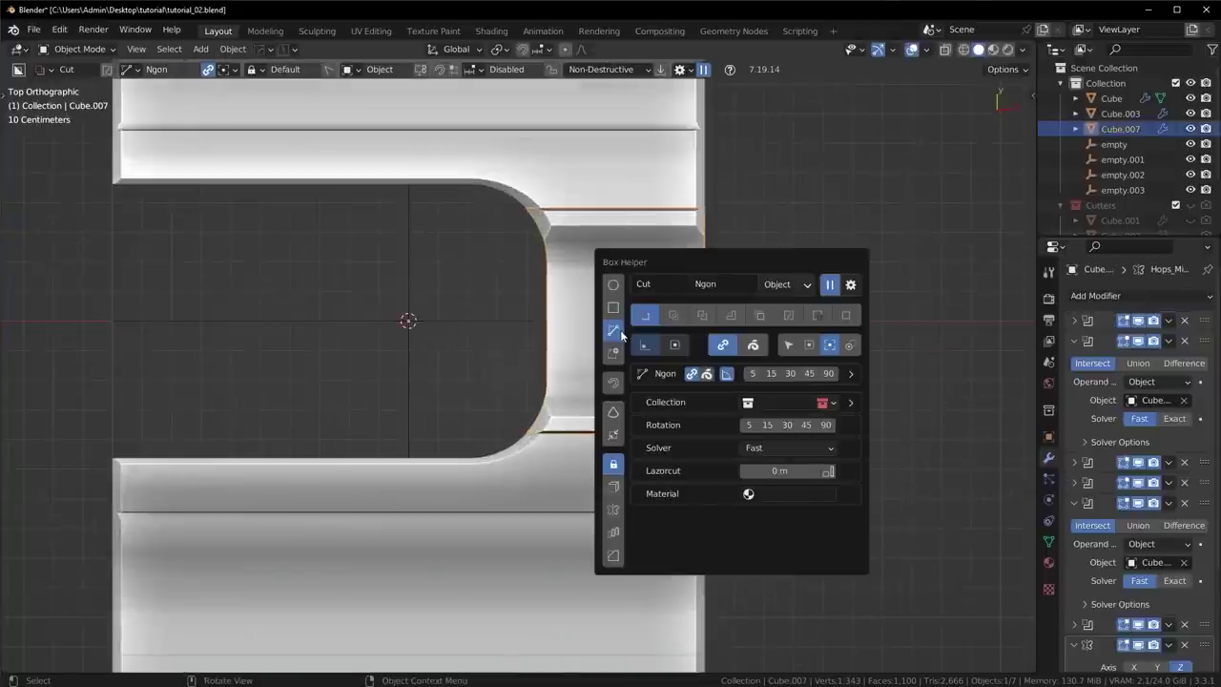
pyautogui.click(611, 309)
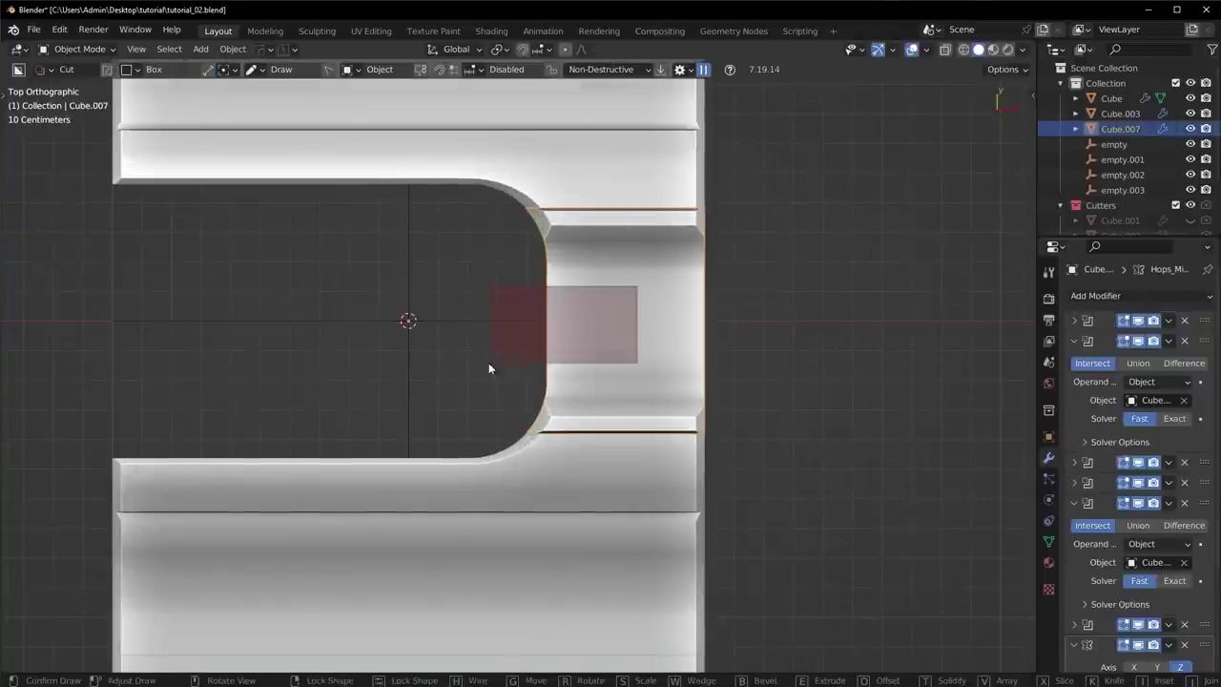
pyautogui.moveTo(468, 365); pyautogui.dragTo(473, 350)
pyautogui.moveTo(472, 351); pyautogui.dragTo(599, 270, button='middle')
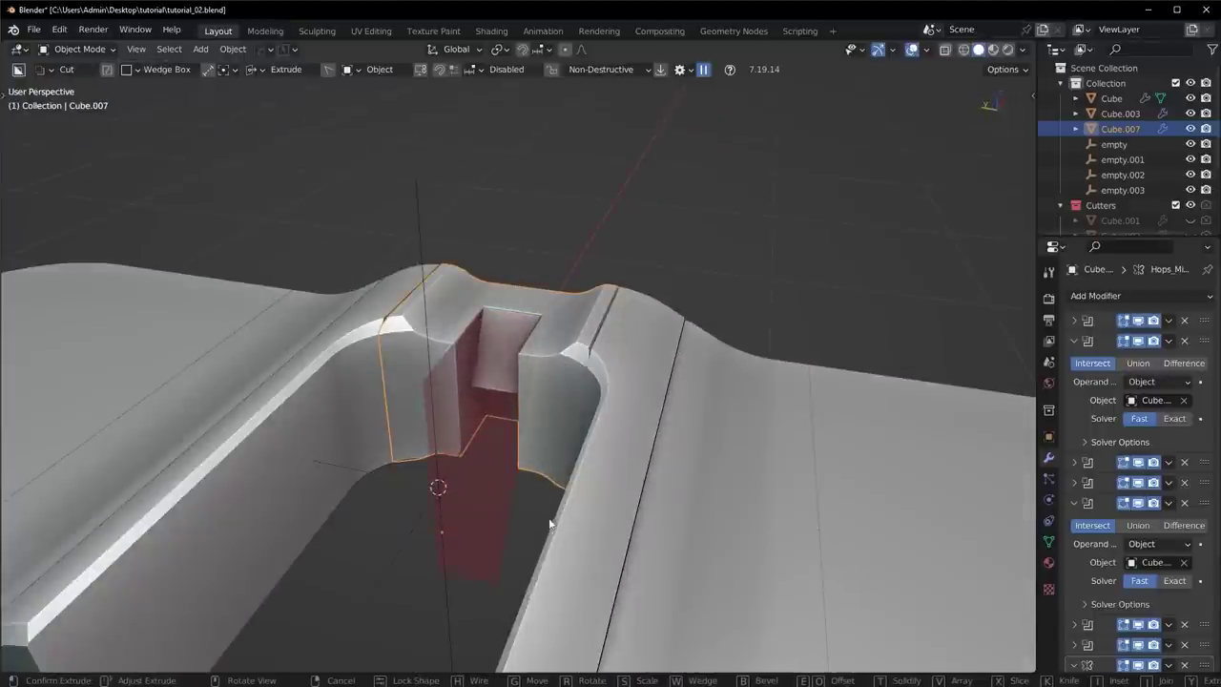
pyautogui.rightClick(540, 425)
pyautogui.moveTo(540, 427); pyautogui.dragTo(709, 444, button='middle')
pyautogui.scroll(-3, 701, 434)
pyautogui.press('Tab')
pyautogui.click(697, 542)
pyautogui.moveTo(697, 542); pyautogui.dragTo(653, 450, button='middle')
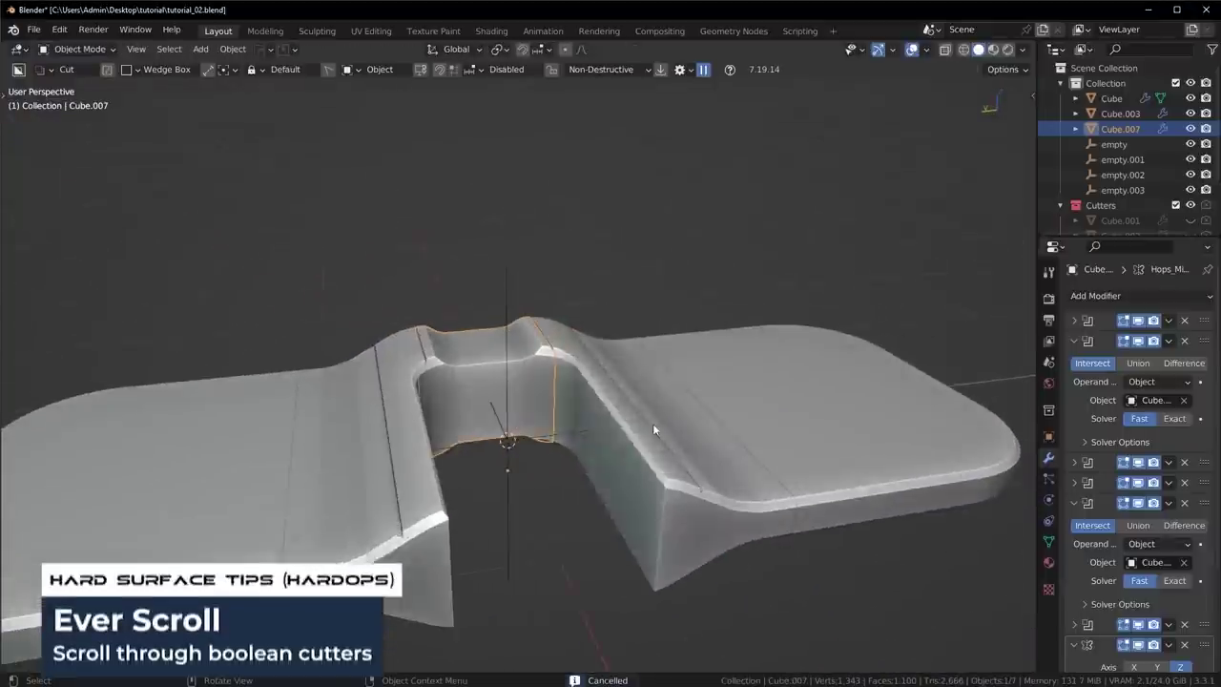
# Step: Bring up the notch cutter Cube.004 with Ever Scroll and open it for edge editing
pyautogui.press('q')
pyautogui.click(616, 431)
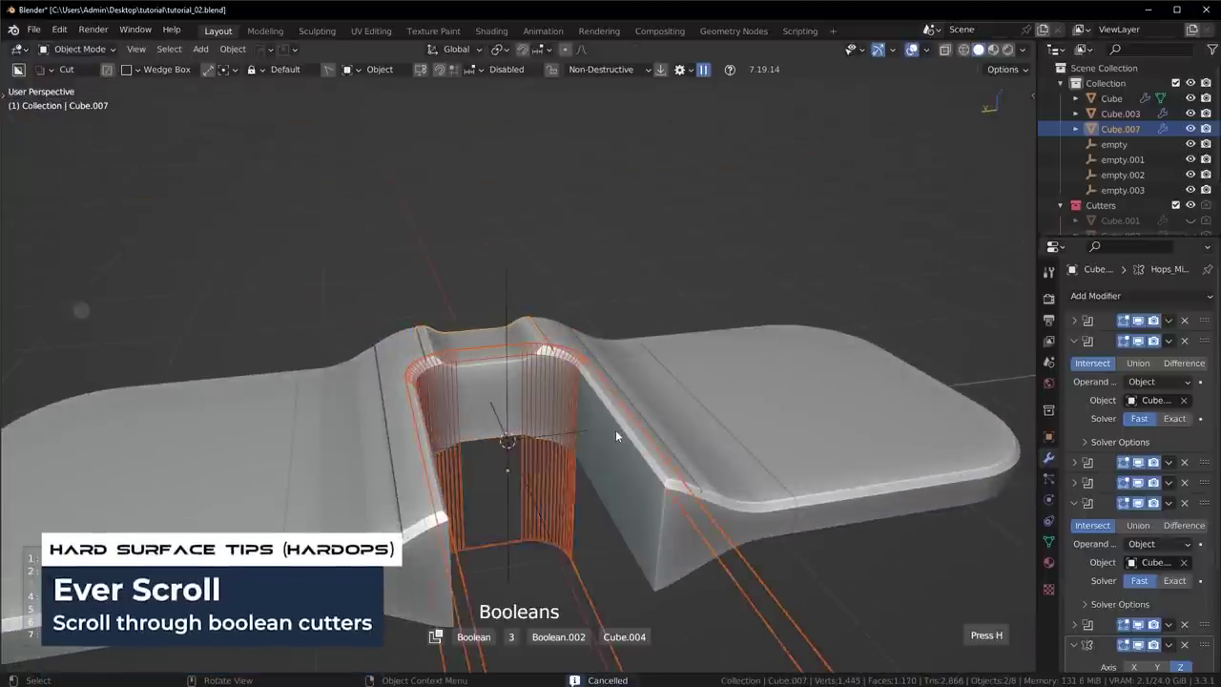
pyautogui.click(616, 431)
pyautogui.scroll(2, 608, 422)
pyautogui.press('Tab')
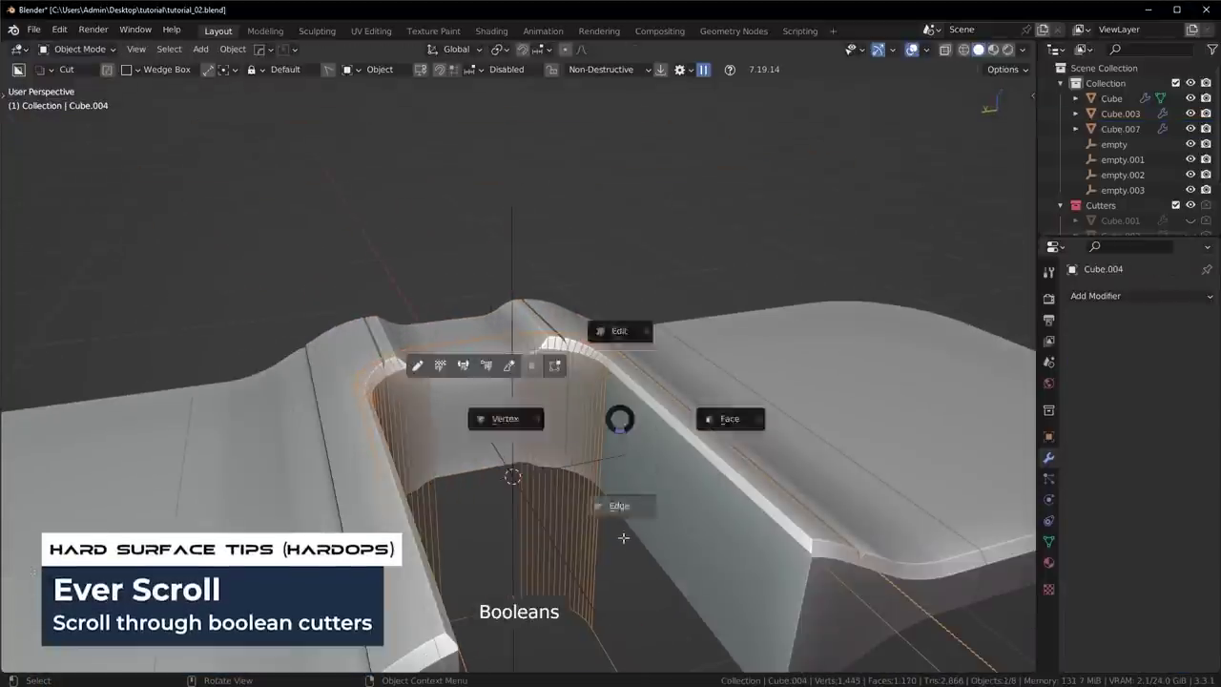
pyautogui.click(623, 539)
# Step: Add a horizontal loop cut around the notch cutter and scale the loop inward to form a waist
pyautogui.press('g')
pyautogui.press('g')
pyautogui.click(579, 372)
pyautogui.press('s')
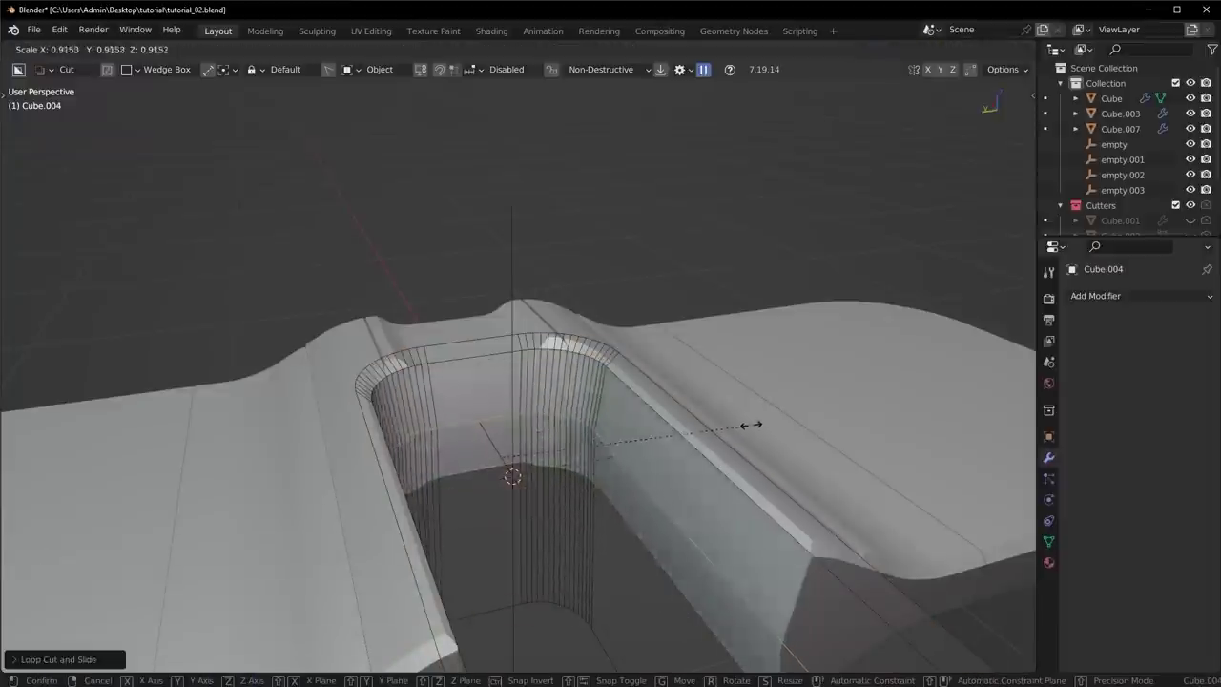
pyautogui.click(682, 419)
# Step: Try to bevel the waist loop of the notch cutter without applying its scale
pyautogui.moveTo(683, 420); pyautogui.dragTo(708, 396, button='middle')
pyautogui.hotkey('ctrl', 'b')
pyautogui.click(683, 417)
pyautogui.press('Tab')
pyautogui.click(684, 350)
pyautogui.scroll(-3, 625, 434)
pyautogui.hotkey('ctrl', 'z')
pyautogui.hotkey('ctrl', 'z')
pyautogui.scroll(5, 707, 395)
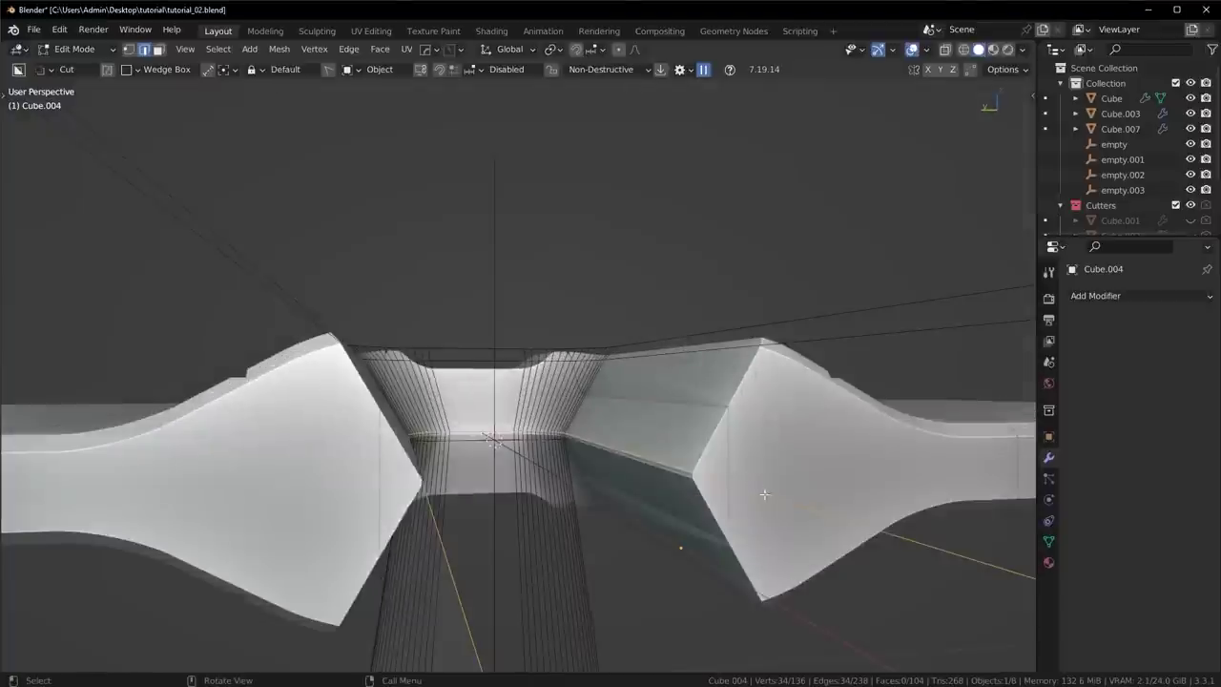
# Step: Apply the notch cutter's scale, bevel its waist loop with 12 segments, and hide the cutter
pyautogui.press('Tab')
pyautogui.hotkey('ctrl', 'a')
pyautogui.click(761, 411)
pyautogui.press('Tab')
pyautogui.moveTo(772, 481); pyautogui.dragTo(754, 520, button='middle')
pyautogui.hotkey('ctrl', 'b')
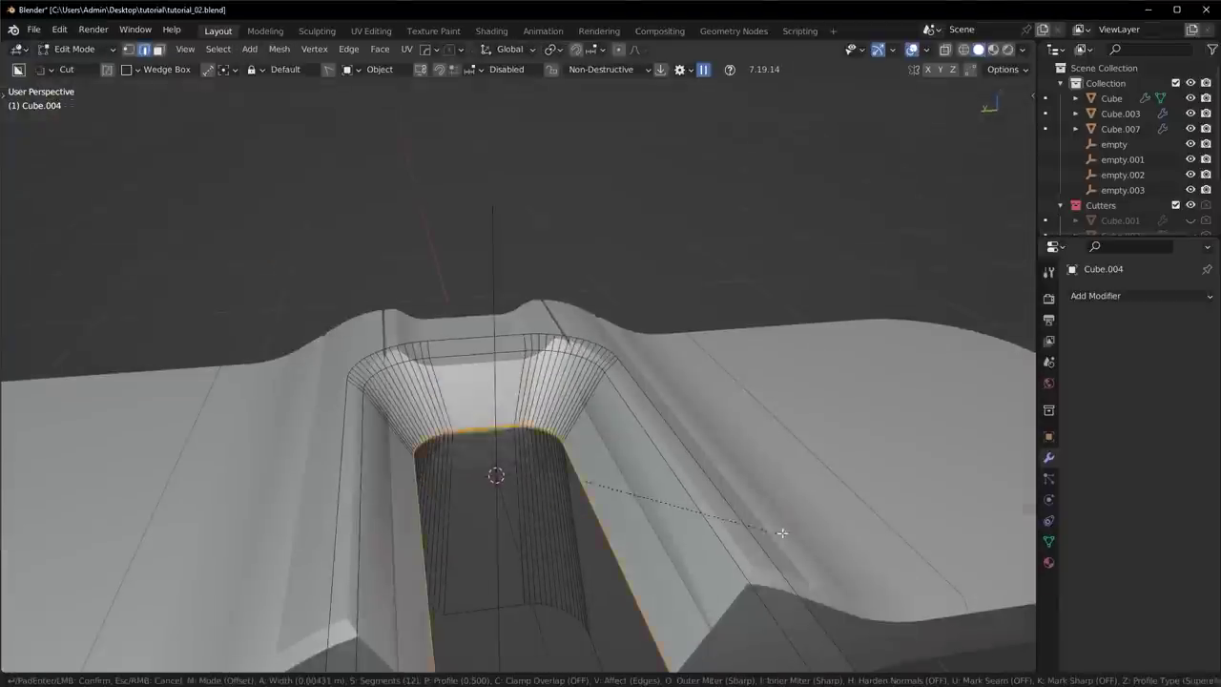
pyautogui.click(831, 533)
pyautogui.press('Tab')
pyautogui.press('1')
pyautogui.scroll(-4, 674, 477)
pyautogui.moveTo(674, 477); pyautogui.dragTo(616, 398, button='middle')
# Step: Sharpen the middle band piece Cube.003 with HardOps and adjust its autosmooth angle
pyautogui.click(617, 397)
pyautogui.press('q')
pyautogui.click(596, 366)
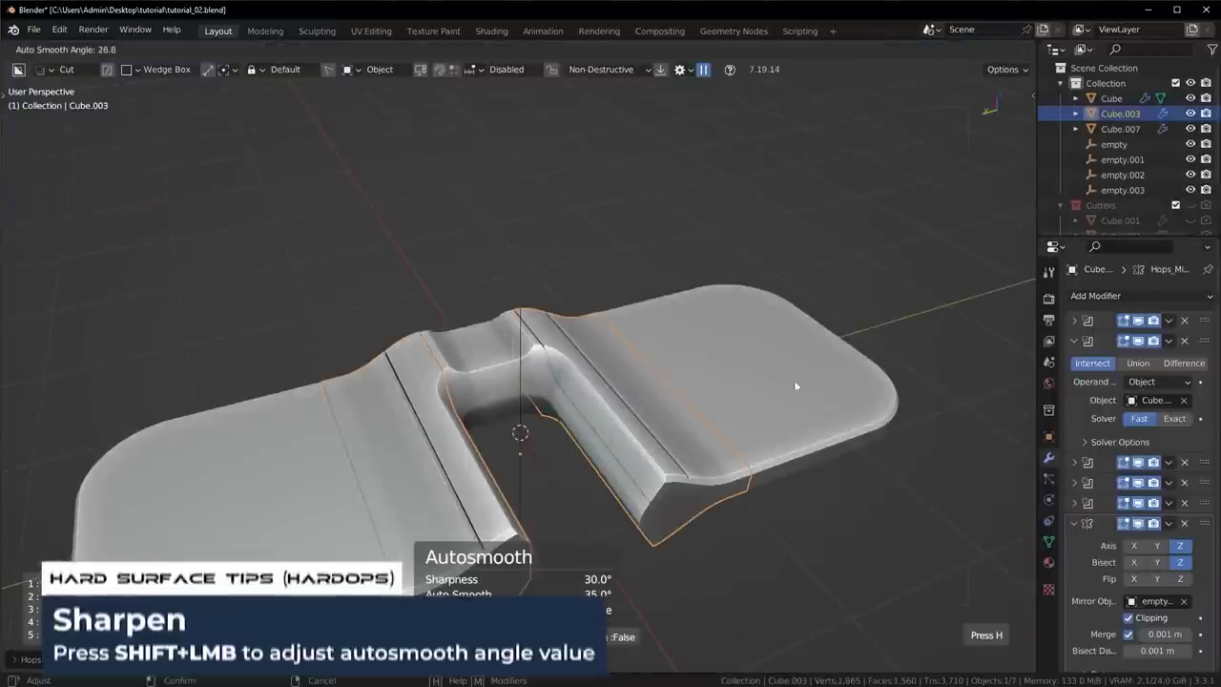
pyautogui.click(425, 380)
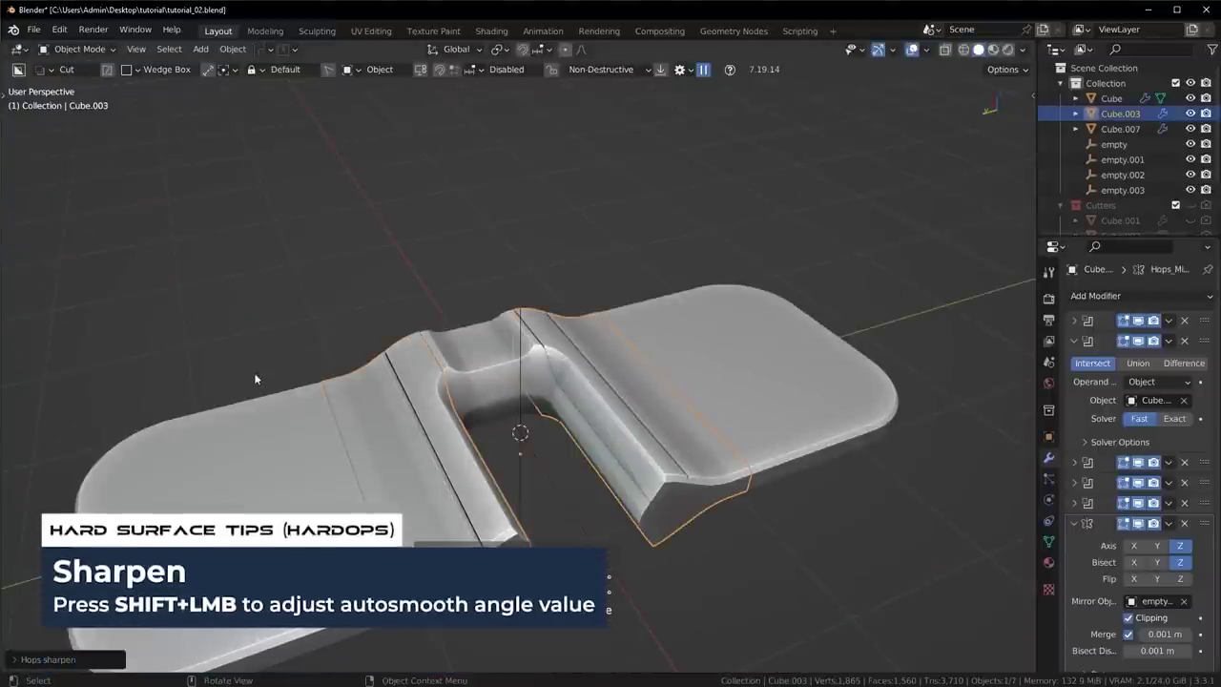
pyautogui.moveTo(254, 373); pyautogui.dragTo(702, 393, button='middle')
# Step: Reopen the notch cutter, select its waist edge loop, and offset it with Shrink/Fatten
pyautogui.click(700, 410)
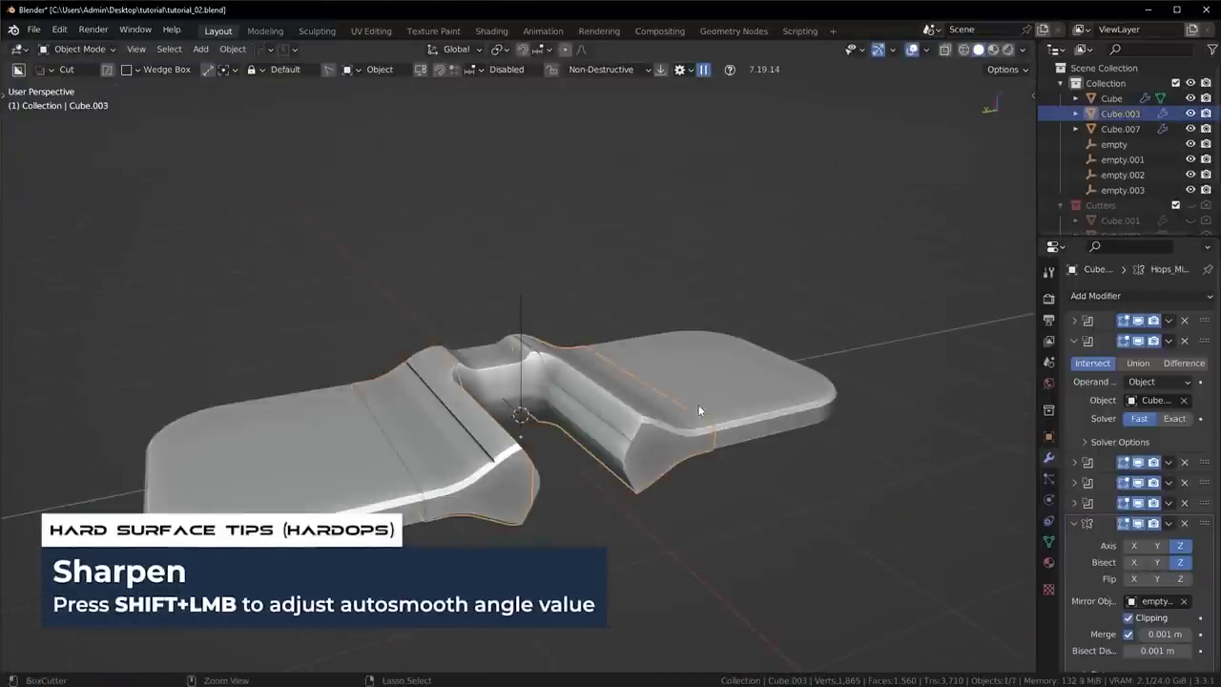
pyautogui.doubleClick(675, 444)
pyautogui.press('Tab')
pyautogui.keyDown('alt'); pyautogui.click(749, 460); pyautogui.keyUp('alt')
pyautogui.scroll(3, 783, 473)
pyautogui.moveTo(782, 473); pyautogui.dragTo(671, 378, button='middle')
pyautogui.press('Tab')
pyautogui.press('Tab')
pyautogui.moveTo(727, 342); pyautogui.dragTo(721, 425, button='middle')
pyautogui.hotkey('alt', 's')
# Step: Bevel the offset waist loop of the notch cutter with 12 segments and leave edit mode
pyautogui.hotkey('ctrl', 'b')
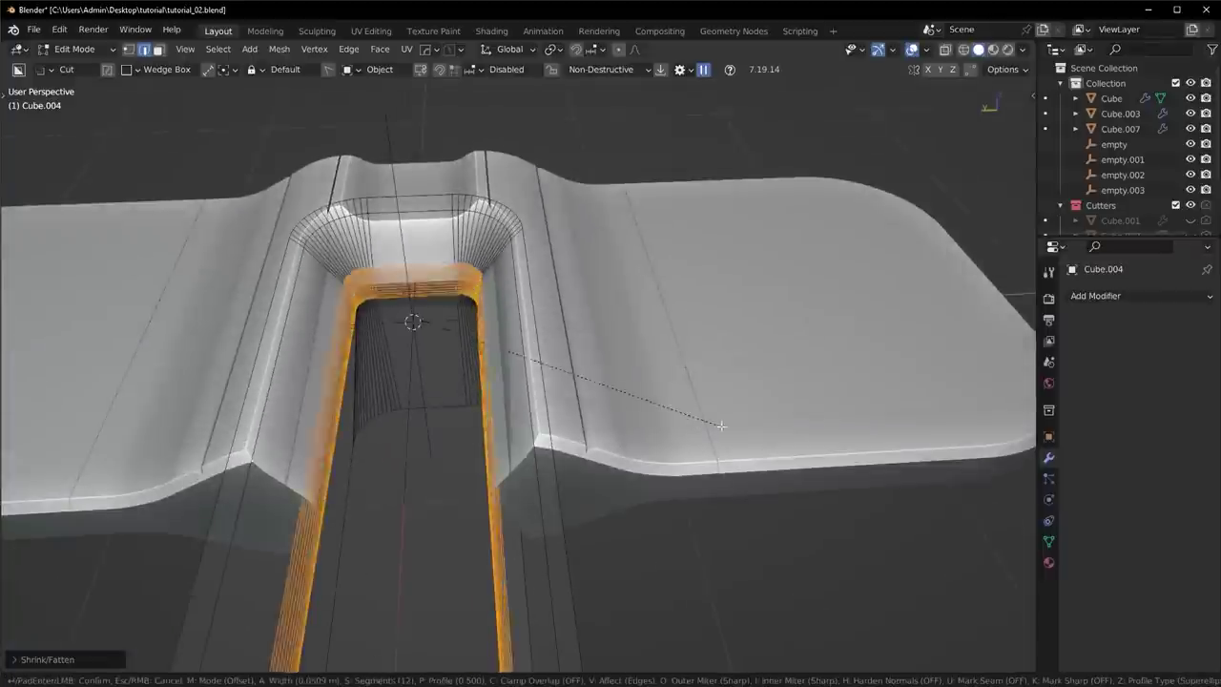
pyautogui.click(750, 417)
pyautogui.press('Tab')
pyautogui.moveTo(668, 382); pyautogui.dragTo(697, 403, button='middle')
pyautogui.scroll(-5, 681, 410)
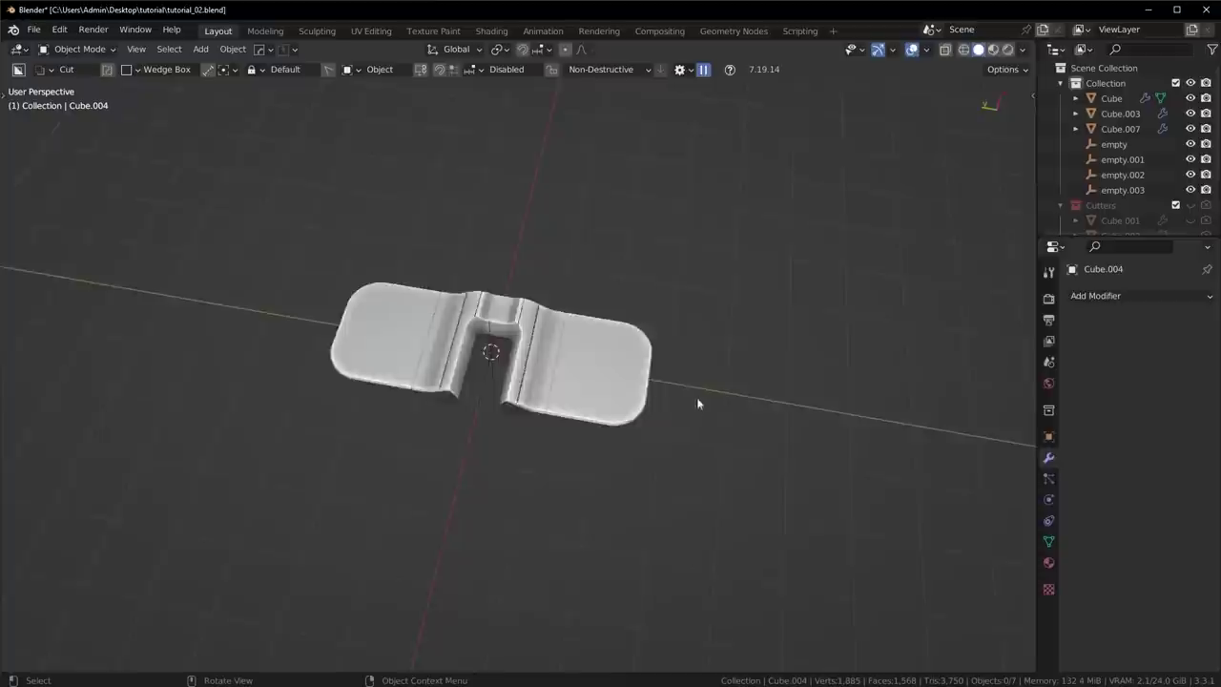
# Step: Sharpen the centre piece Cube.007 with HardOps and adjust its autosmooth angle
pyautogui.scroll(6, 696, 403)
pyautogui.click(529, 284)
pyautogui.press('q')
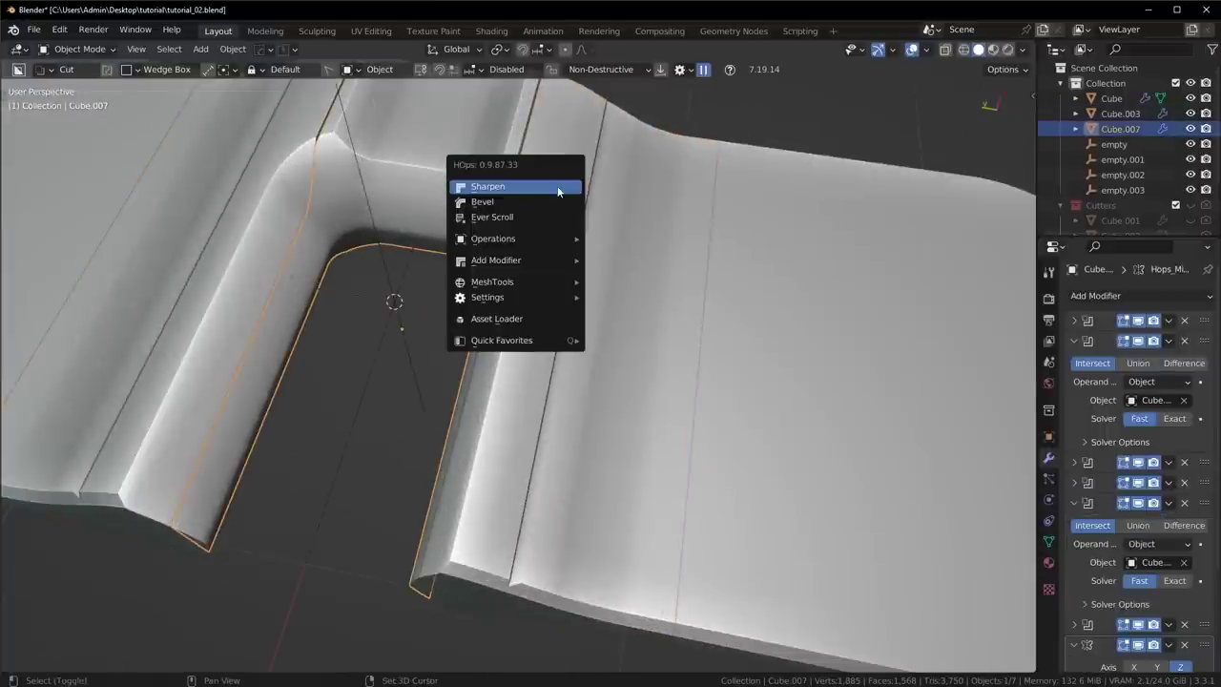
pyautogui.keyDown('shift'); pyautogui.click(559, 192); pyautogui.keyUp('shift')
pyautogui.click(88, 237)
pyautogui.moveTo(296, 253); pyautogui.dragTo(435, 254, button='middle')
pyautogui.hotkey('alt', 'a')
# Step: Bring up the notch cutter from the centre piece with Ever Scroll, scale it down slightly, and hide it
pyautogui.click(434, 255)
pyautogui.press('Tab')
pyautogui.press('Tab')
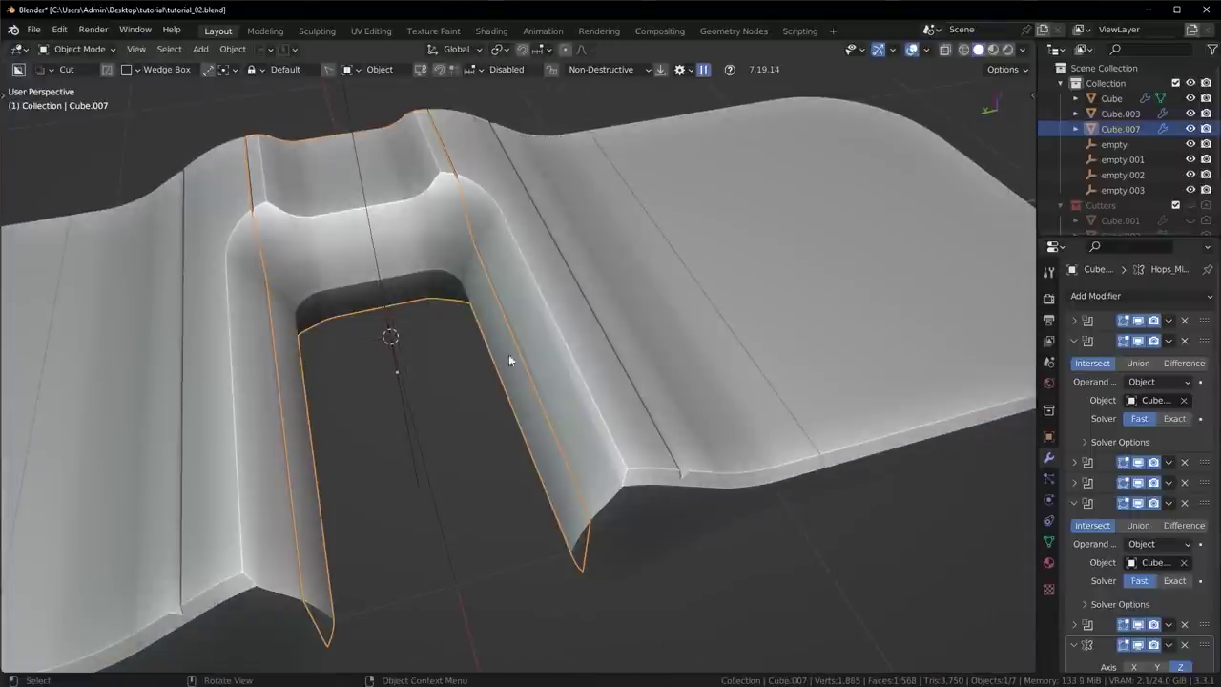
pyautogui.press('q')
pyautogui.click(479, 387)
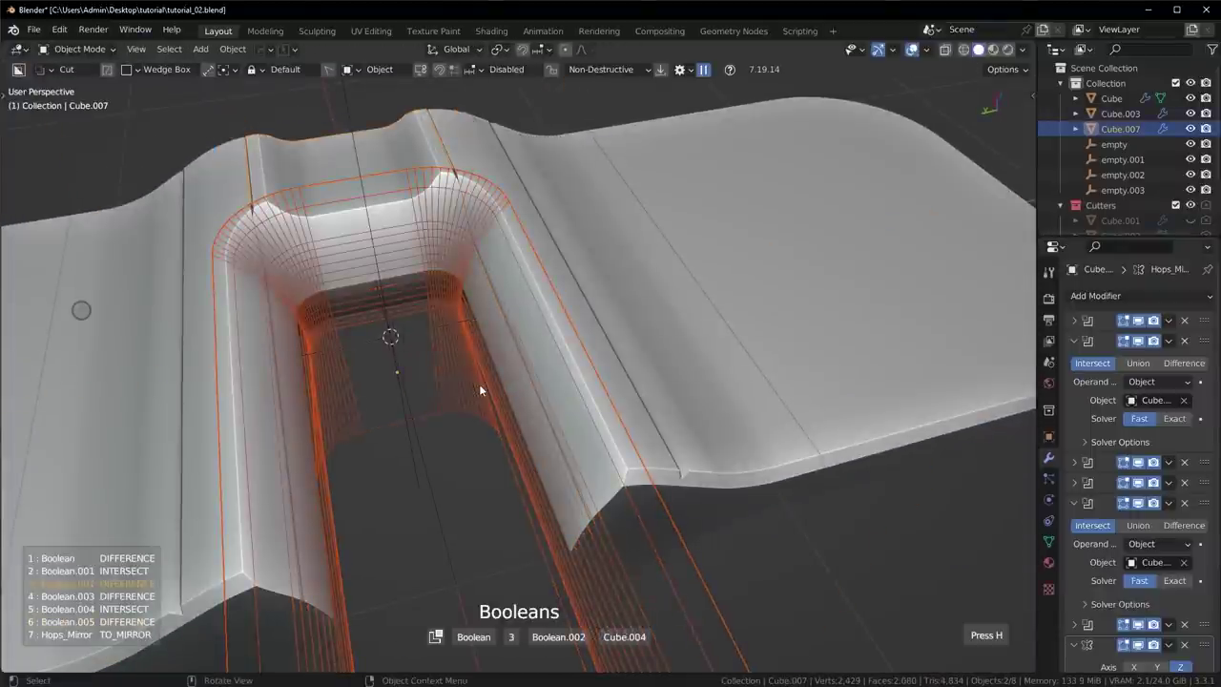
pyautogui.click(479, 386)
pyautogui.moveTo(479, 385); pyautogui.dragTo(596, 359, button='middle')
pyautogui.scroll(4, 589, 364)
pyautogui.press('s')
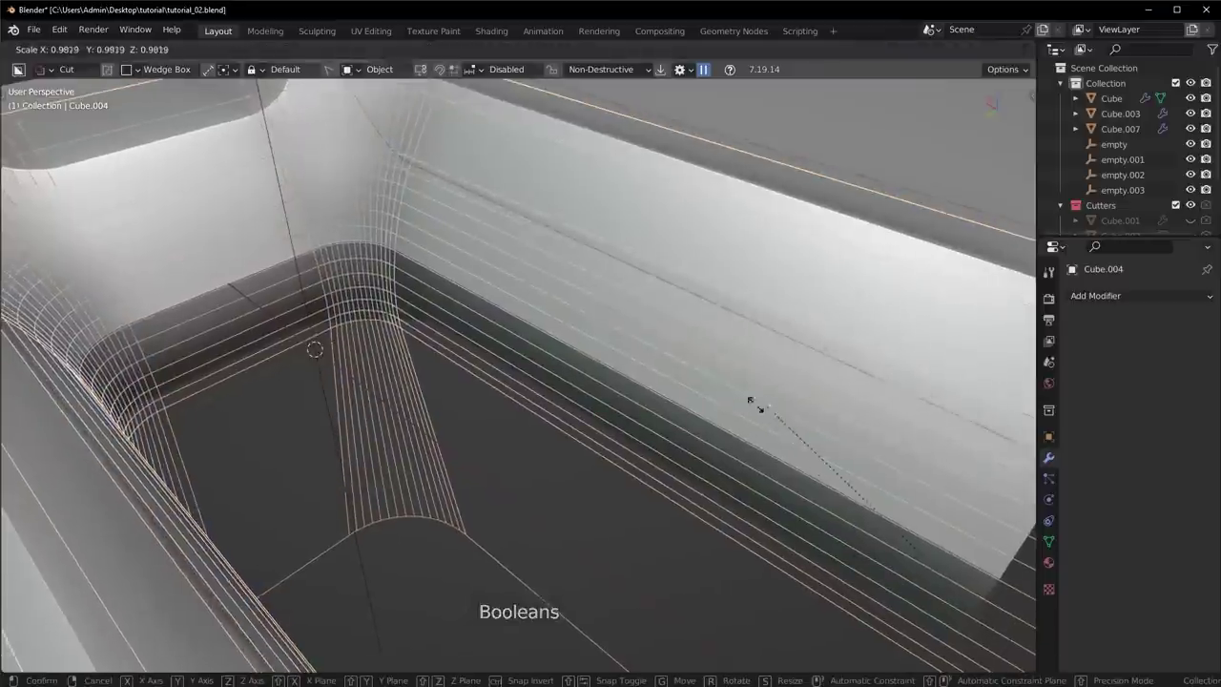
pyautogui.click(687, 380)
pyautogui.press('h')
# Step: Sharpen the middle band piece Cube.003 with an autosmooth angle of about 25°
pyautogui.scroll(-5, 683, 382)
pyautogui.moveTo(683, 382); pyautogui.dragTo(341, 401, button='middle')
pyautogui.scroll(-4, 526, 391)
pyautogui.scroll(-4, 341, 401)
pyautogui.moveTo(587, 329); pyautogui.dragTo(697, 344, button='middle')
pyautogui.scroll(5, 550, 330)
pyautogui.click(629, 278)
pyautogui.moveTo(629, 278); pyautogui.dragTo(569, 244, button='middle')
pyautogui.press('q')
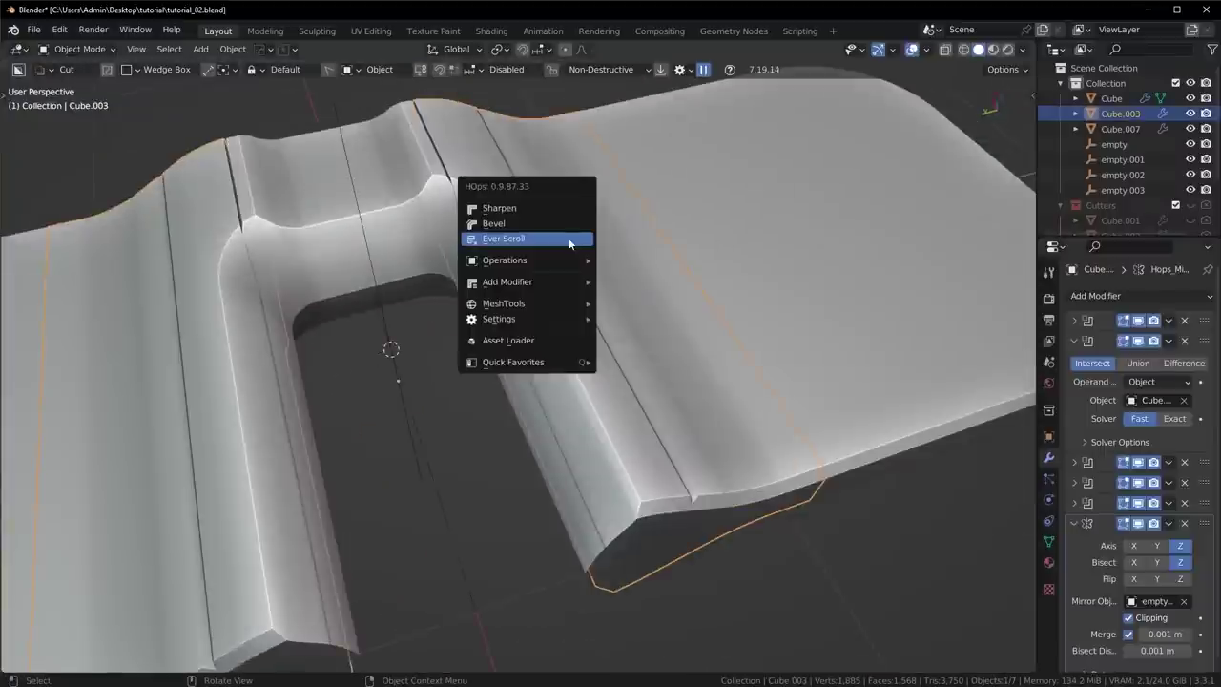
pyautogui.click(559, 218)
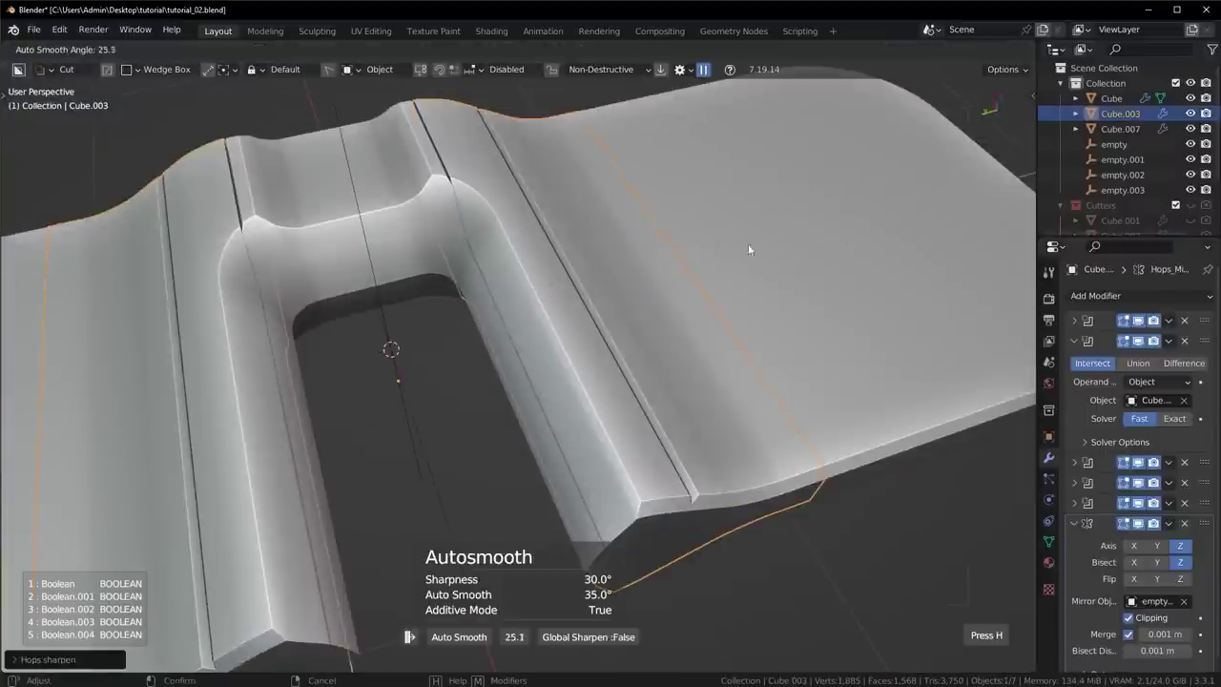
pyautogui.click(730, 254)
# Step: Clear the selection, save the file, and hide the viewport overlays to inspect the plate
pyautogui.hotkey('alt', 'a')
pyautogui.scroll(-4, 706, 267)
pyautogui.moveTo(626, 305); pyautogui.dragTo(646, 354, button='middle')
pyautogui.scroll(-2, 539, 325)
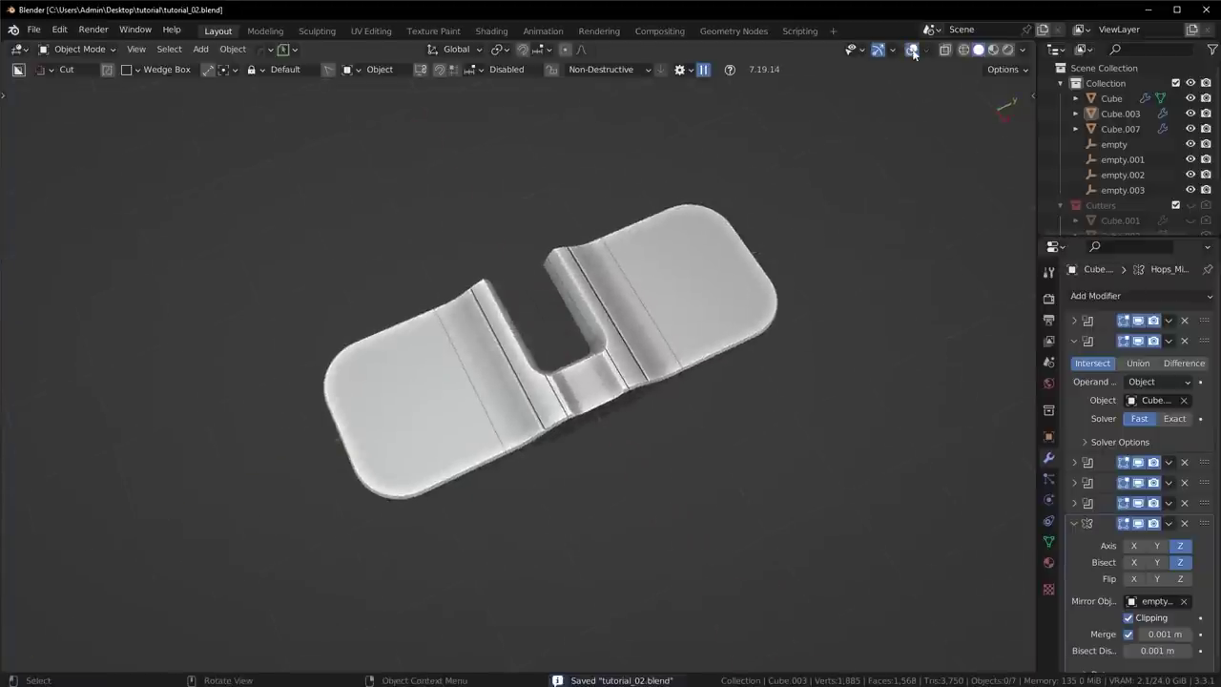
pyautogui.moveTo(624, 303); pyautogui.dragTo(635, 357, button='middle')
pyautogui.scroll(5, 637, 408)
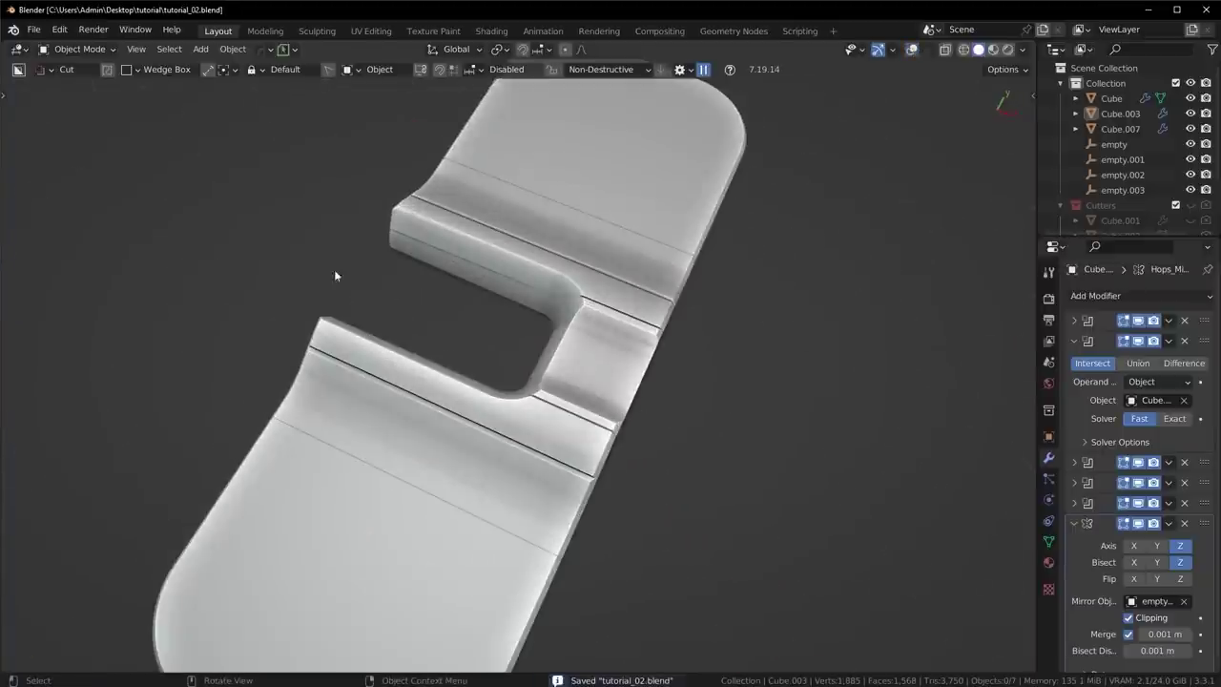
pyautogui.moveTo(524, 289); pyautogui.dragTo(558, 292, button='middle')
pyautogui.scroll(-3, 561, 315)
# Step: Bring up the stretched cube that slashes the middle band with Ever Scroll and delete it
pyautogui.click(575, 353)
pyautogui.scroll(2, 630, 372)
pyautogui.press('q')
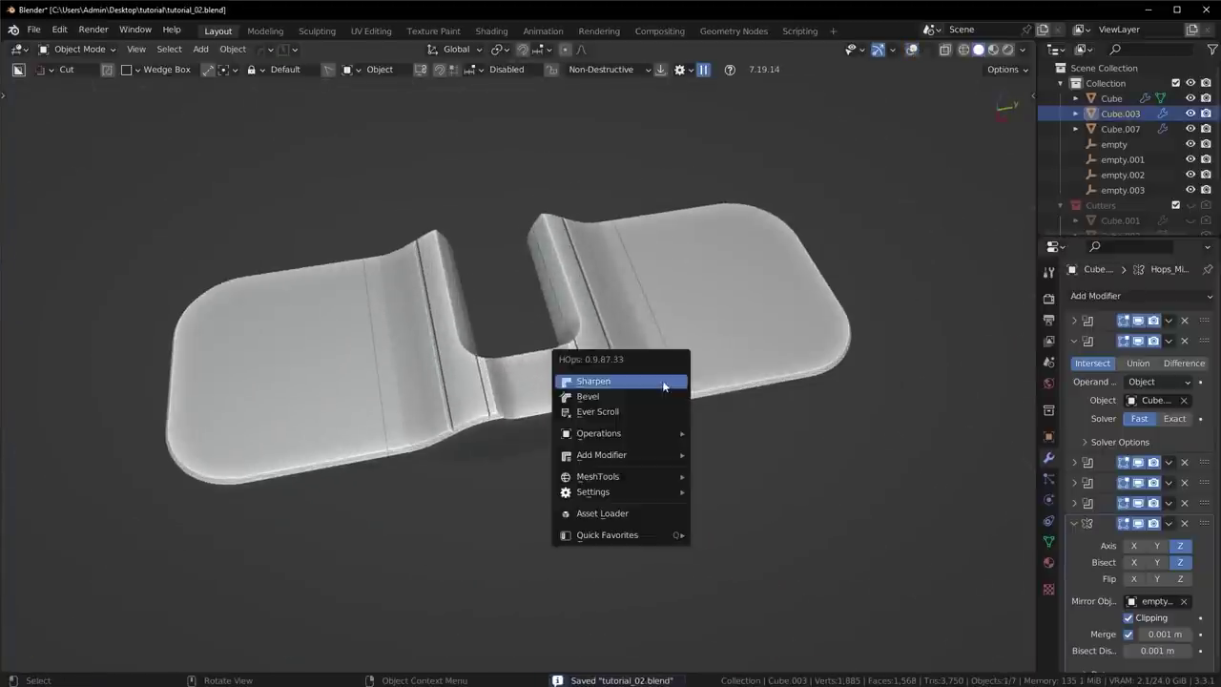
pyautogui.click(634, 414)
pyautogui.click(634, 414)
pyautogui.press('Delete')
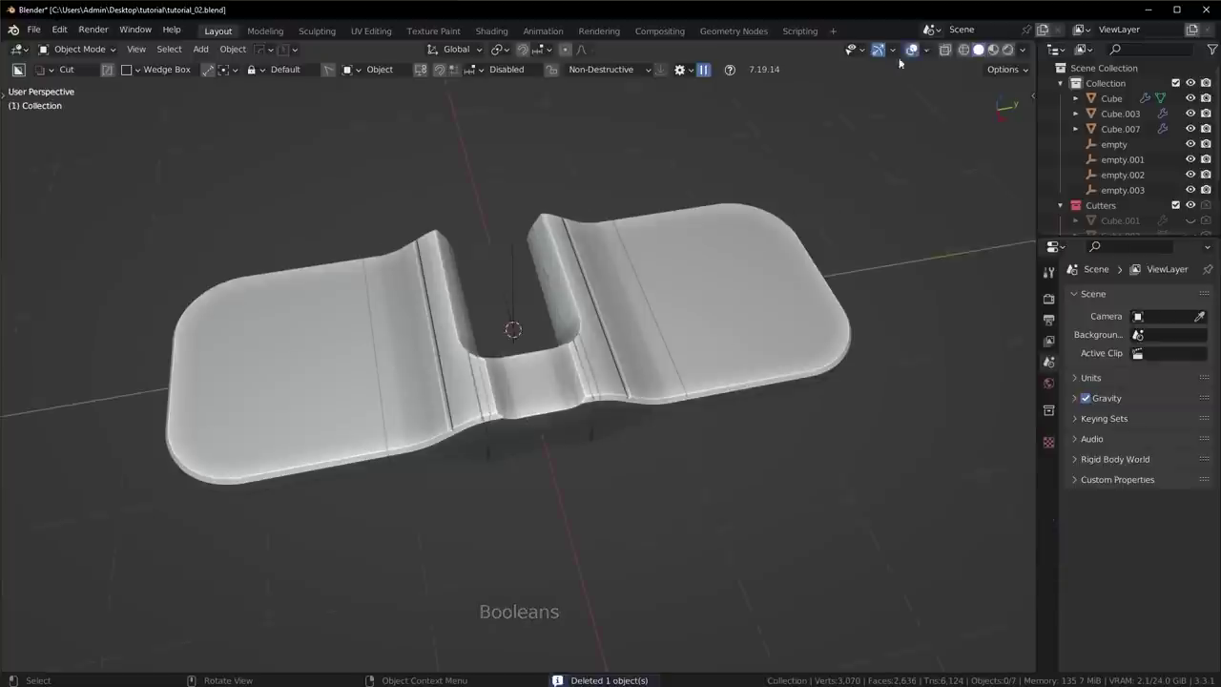
# Step: Try to delete the middle band piece Cube.003
pyautogui.scroll(4, 477, 441)
pyautogui.click(427, 454)
pyautogui.press('Delete')
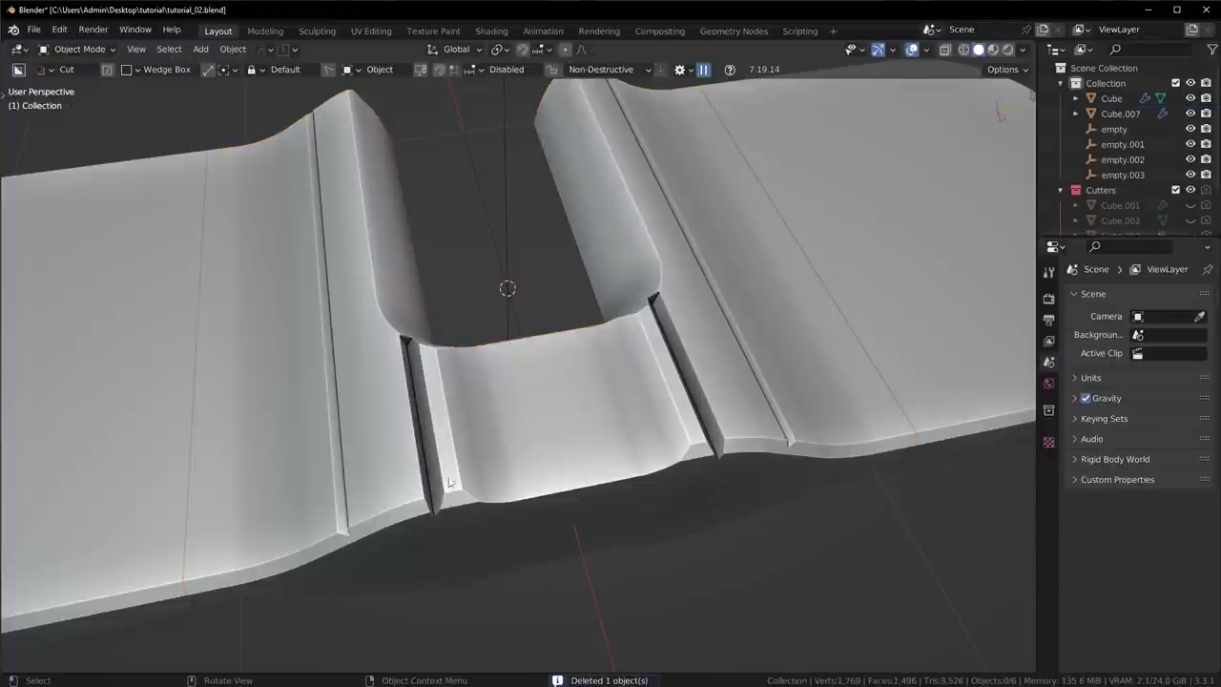
pyautogui.hotkey('ctrl', 'z')
# Step: Delete the leftover separated centre piece Cube.007
pyautogui.click(449, 505)
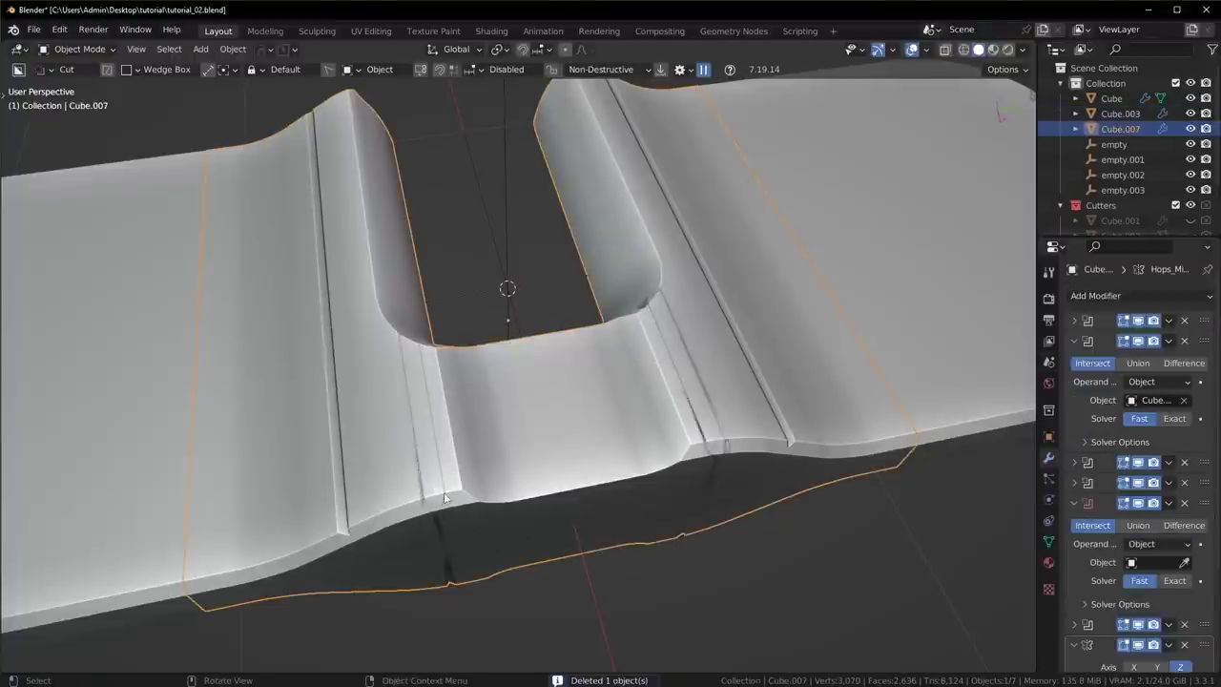
pyautogui.hotkey('ctrl', 'z')
pyautogui.scroll(-5, 544, 473)
pyautogui.moveTo(544, 473); pyautogui.dragTo(660, 456, button='middle')
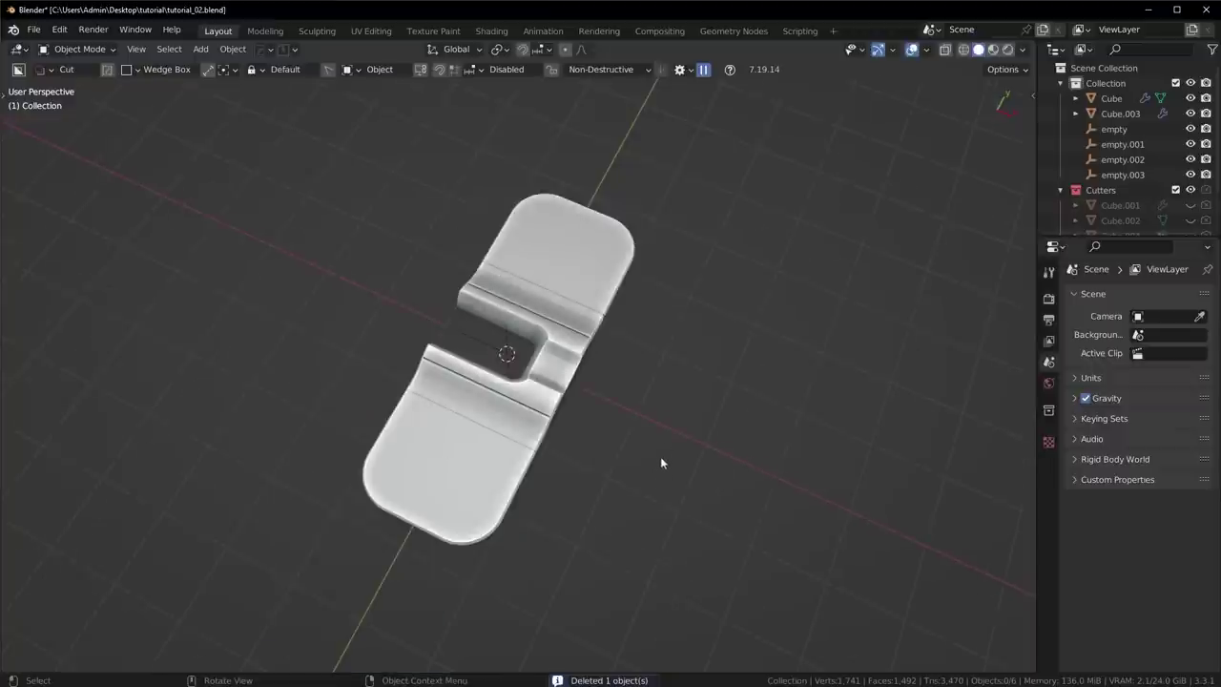
# Step: Hide the viewport overlays, inspect the joined middle band, and select Cube.003
pyautogui.scroll(3, 655, 374)
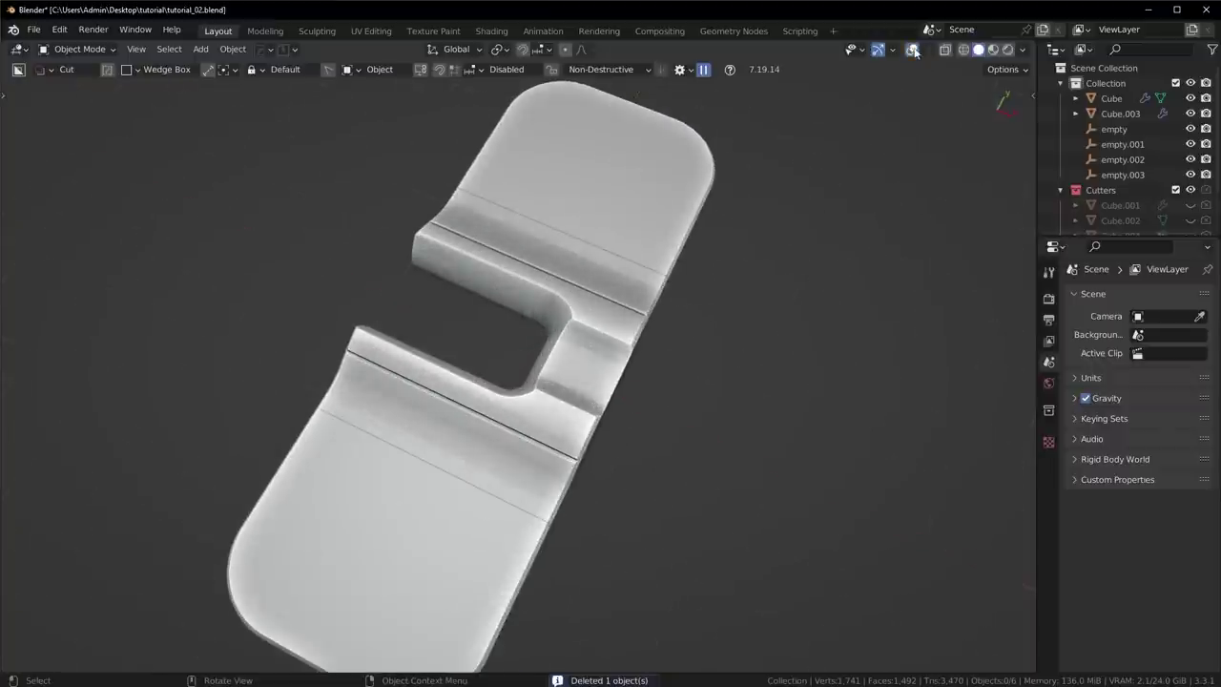
pyautogui.scroll(-3, 740, 397)
pyautogui.moveTo(740, 398); pyautogui.dragTo(761, 382, button='middle')
pyautogui.scroll(3, 713, 398)
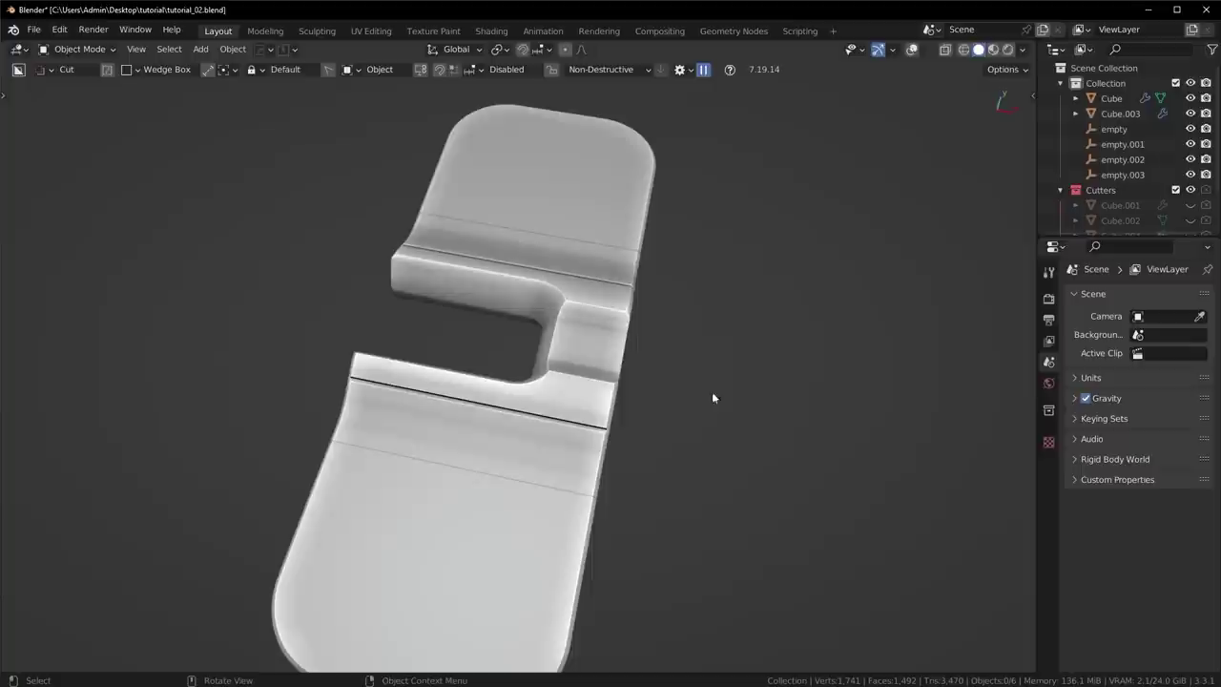
pyautogui.click(602, 344)
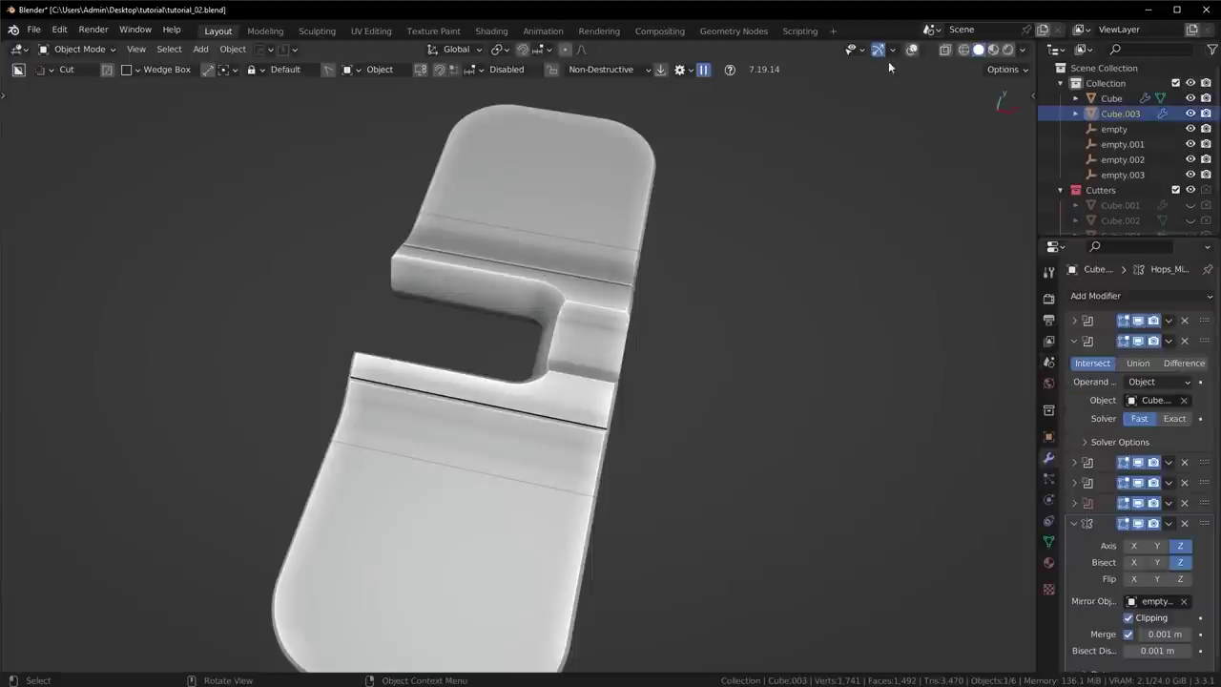
# Step: Try mirroring the middle band Cube.003 across the X axis with the existing Hops_Mirror modifier
pyautogui.hotkey('alt', 'x')
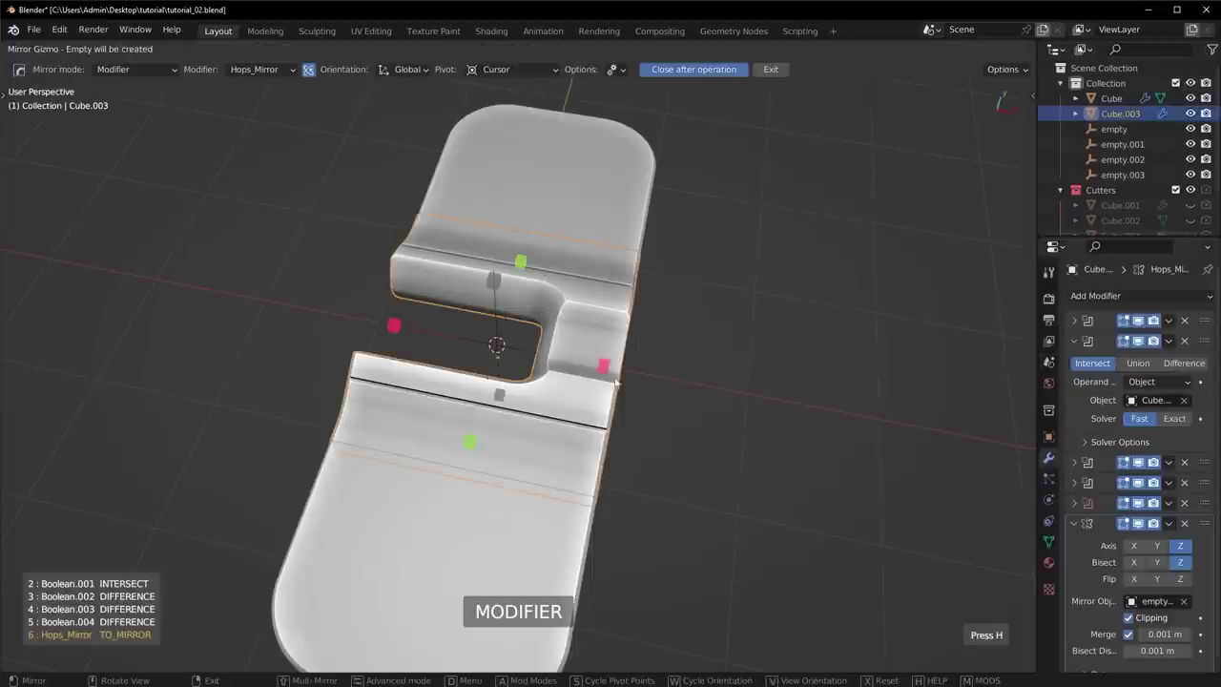
pyautogui.click(599, 359)
pyautogui.scroll(-3, 760, 409)
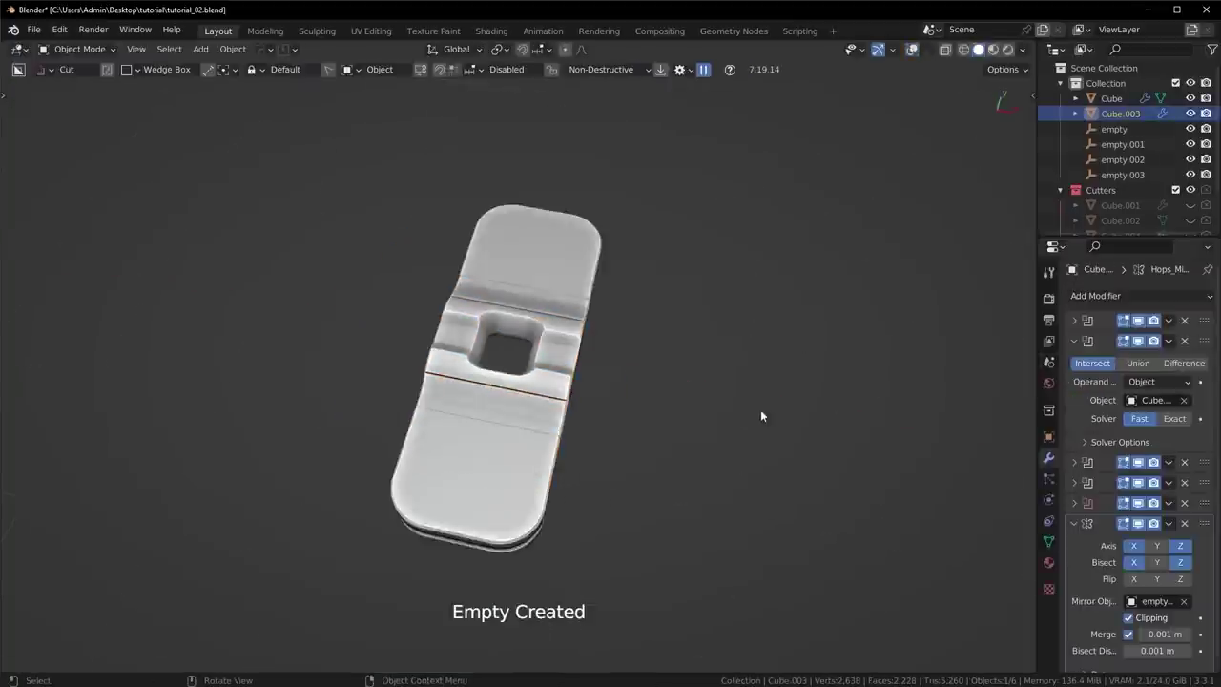
pyautogui.moveTo(760, 409); pyautogui.dragTo(642, 416, button='middle')
# Step: Show the viewport overlays and try another mirror direction on the middle band with the Mirror Gizmo
pyautogui.click(912, 50)
pyautogui.moveTo(708, 344); pyautogui.dragTo(685, 308, button='middle')
pyautogui.hotkey('alt', 'x')
pyautogui.click(516, 238)
pyautogui.scroll(3, 557, 421)
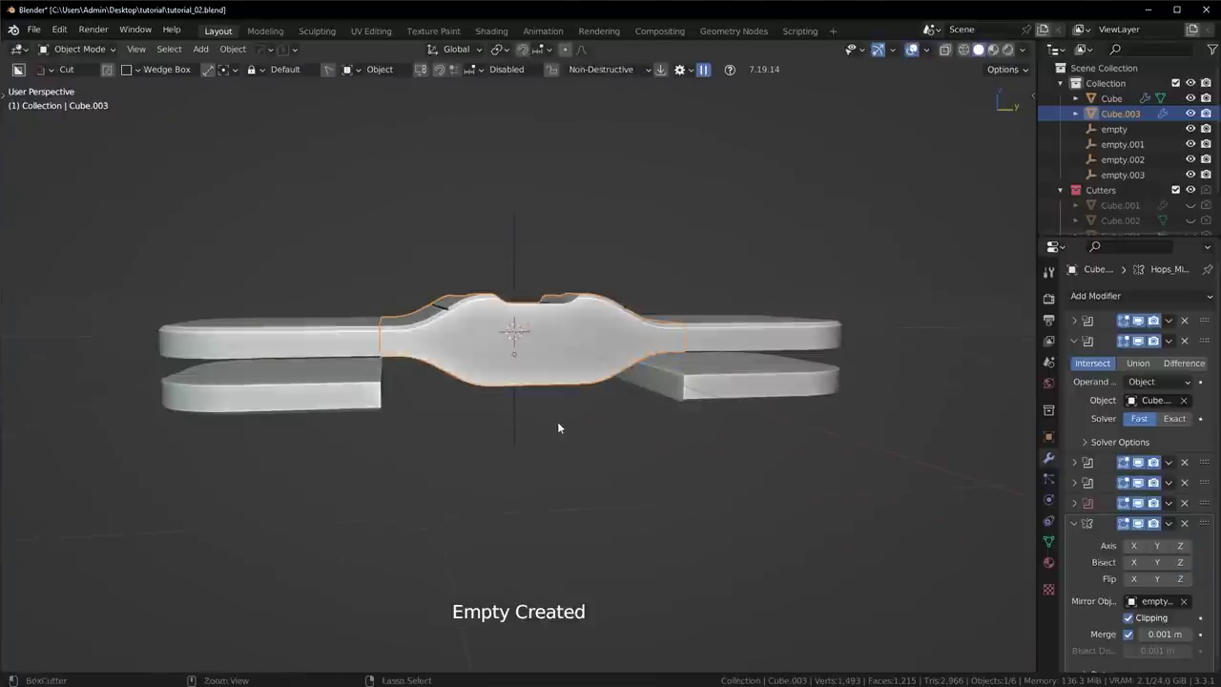
pyautogui.moveTo(557, 424); pyautogui.dragTo(582, 302, button='middle')
pyautogui.moveTo(379, 276); pyautogui.dragTo(499, 347, button='middle')
# Step: From the top view, draw a box cut from inside the notch into the recessed strip and extrude it through the band
pyautogui.press('KP_7')
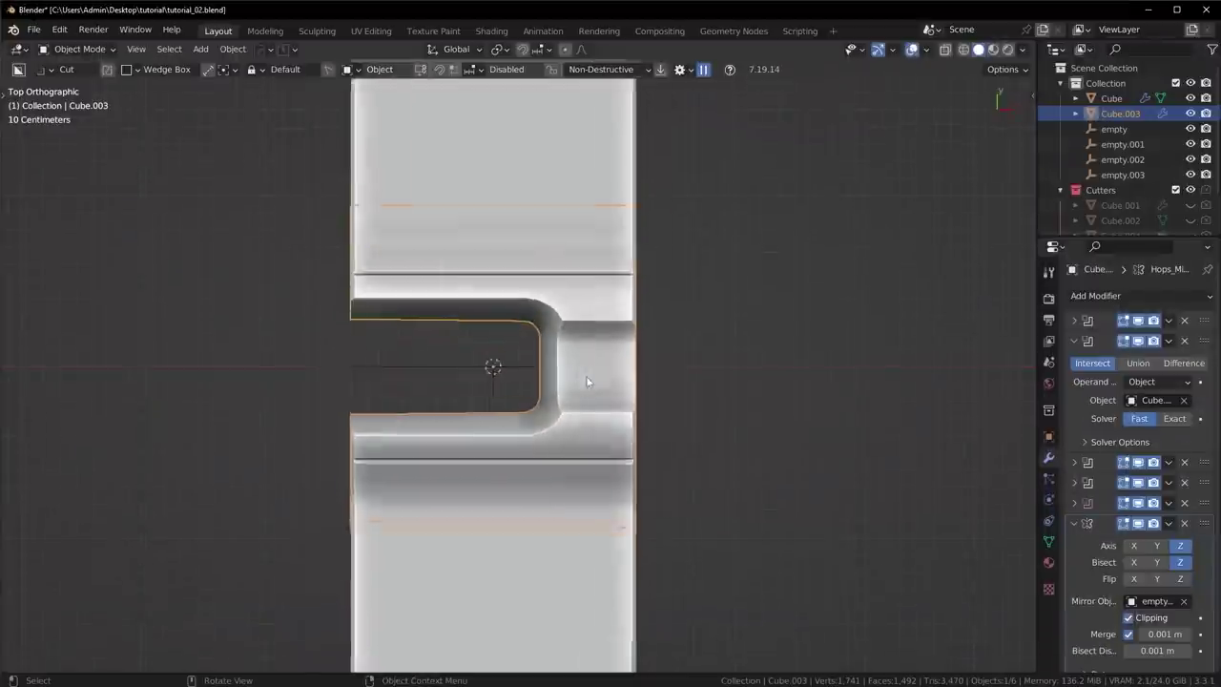
pyautogui.scroll(4, 546, 355)
pyautogui.hotkey('ctrl', 'd')
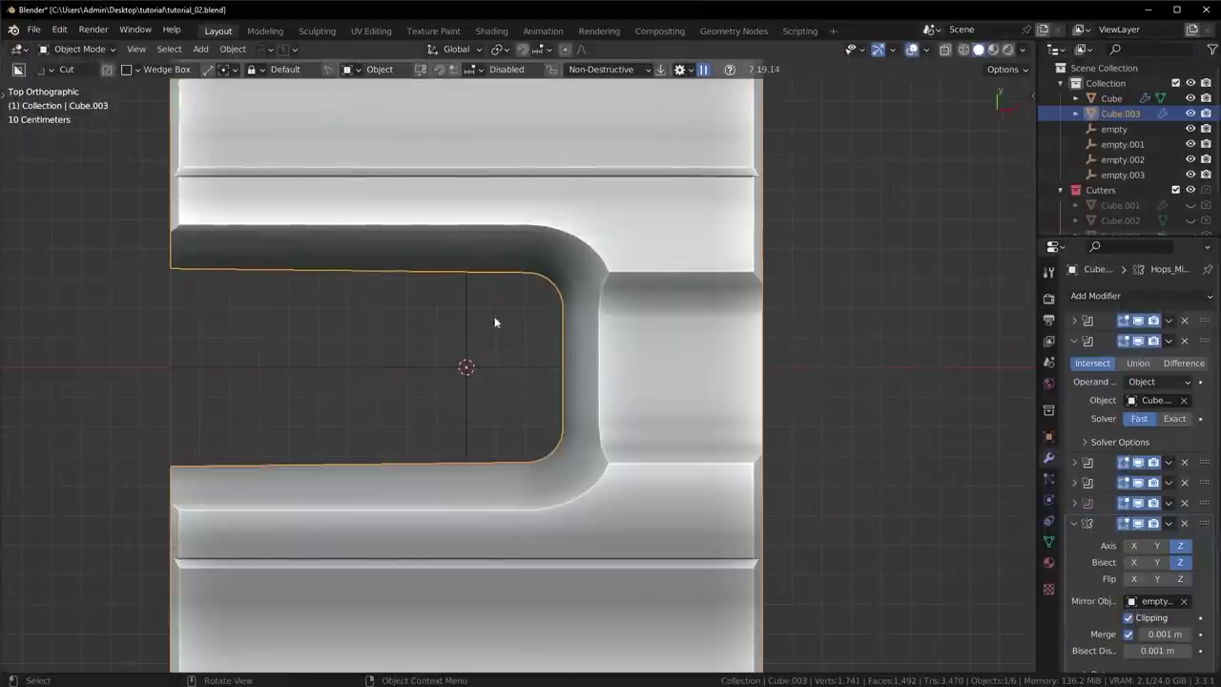
pyautogui.moveTo(456, 320)
pyautogui.mouseDown()
pyautogui.moveTo(662, 408)
pyautogui.moveTo(694, 406)
pyautogui.mouseUp()
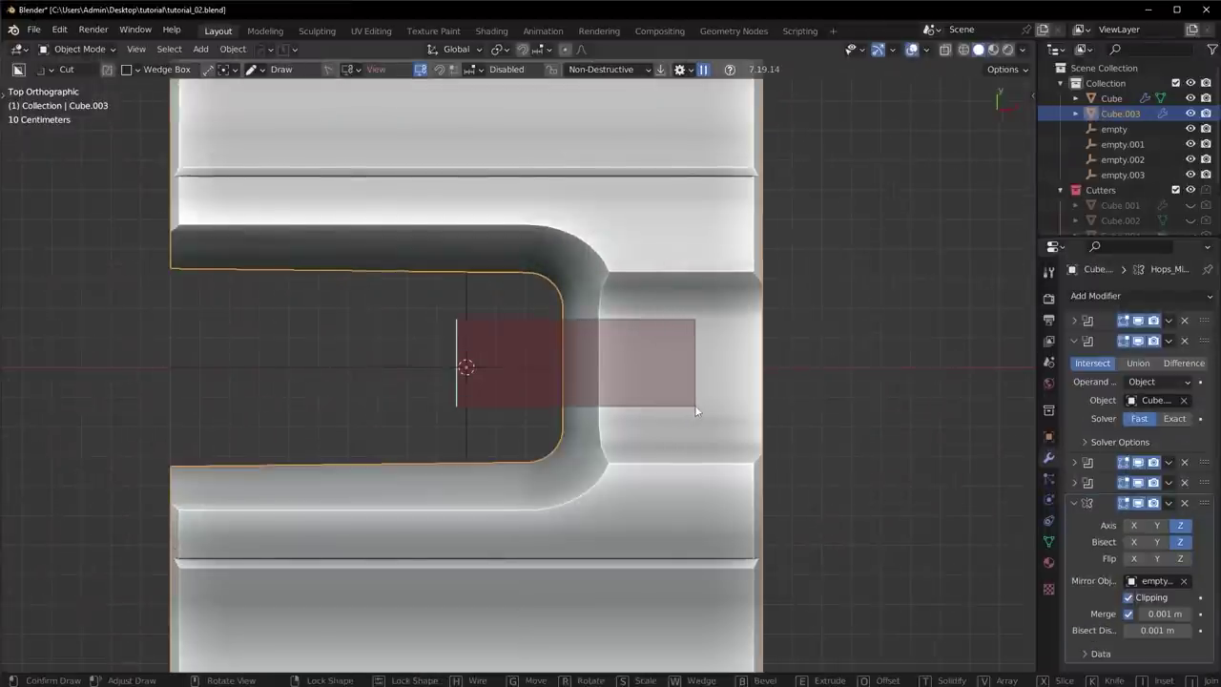
pyautogui.moveTo(694, 406)
pyautogui.mouseDown(button='middle')
pyautogui.moveTo(741, 333)
pyautogui.moveTo(711, 357)
pyautogui.mouseUp(button='middle')
pyautogui.moveTo(617, 402); pyautogui.dragTo(672, 401, button='middle')
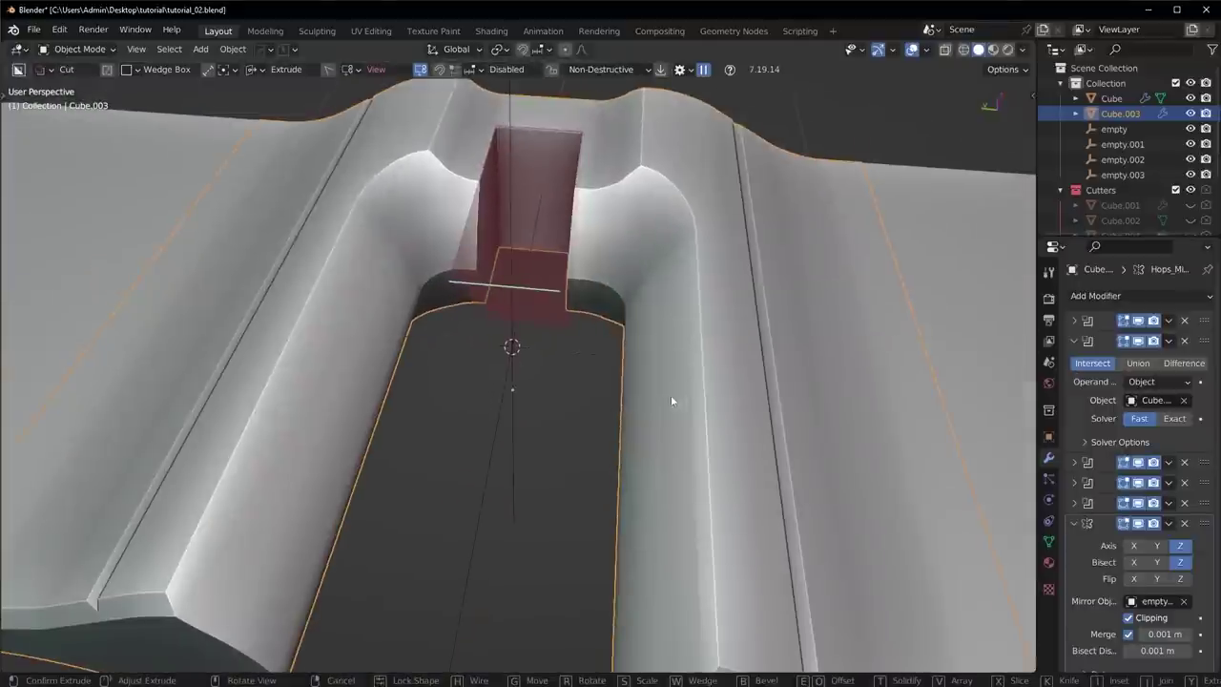
# Step: Round the corners at the inner end of the box cutter with a bevel and apply the slot cut
pyautogui.press('b')
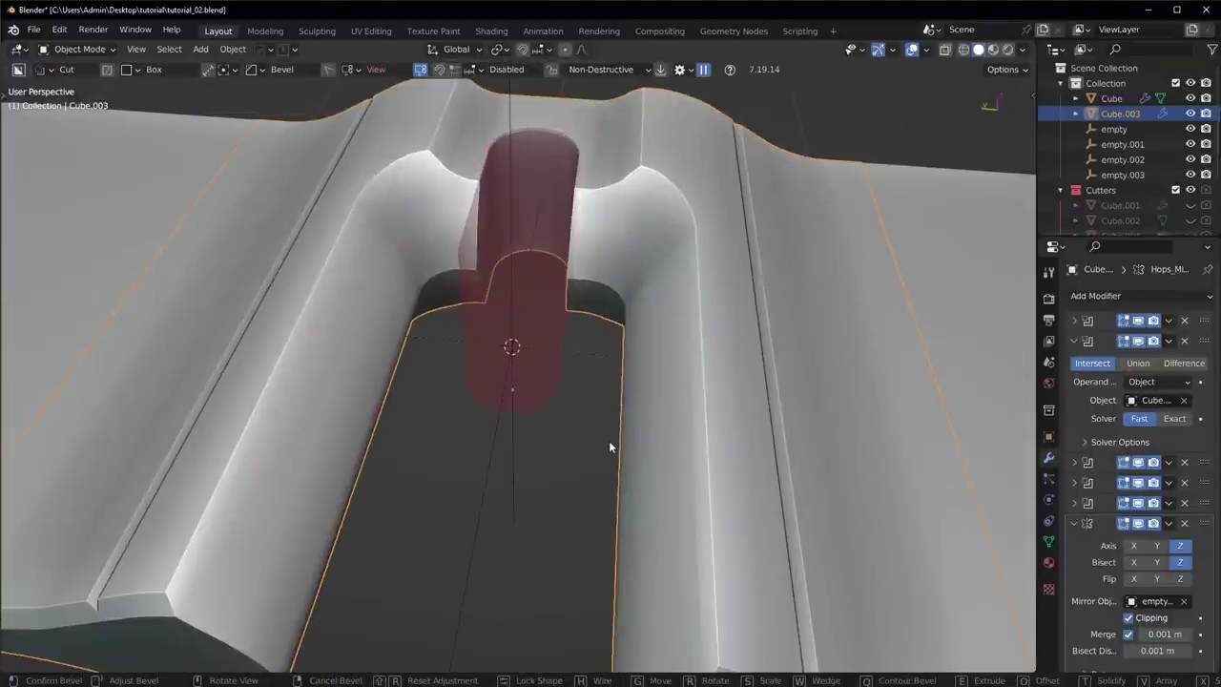
pyautogui.press('Tab')
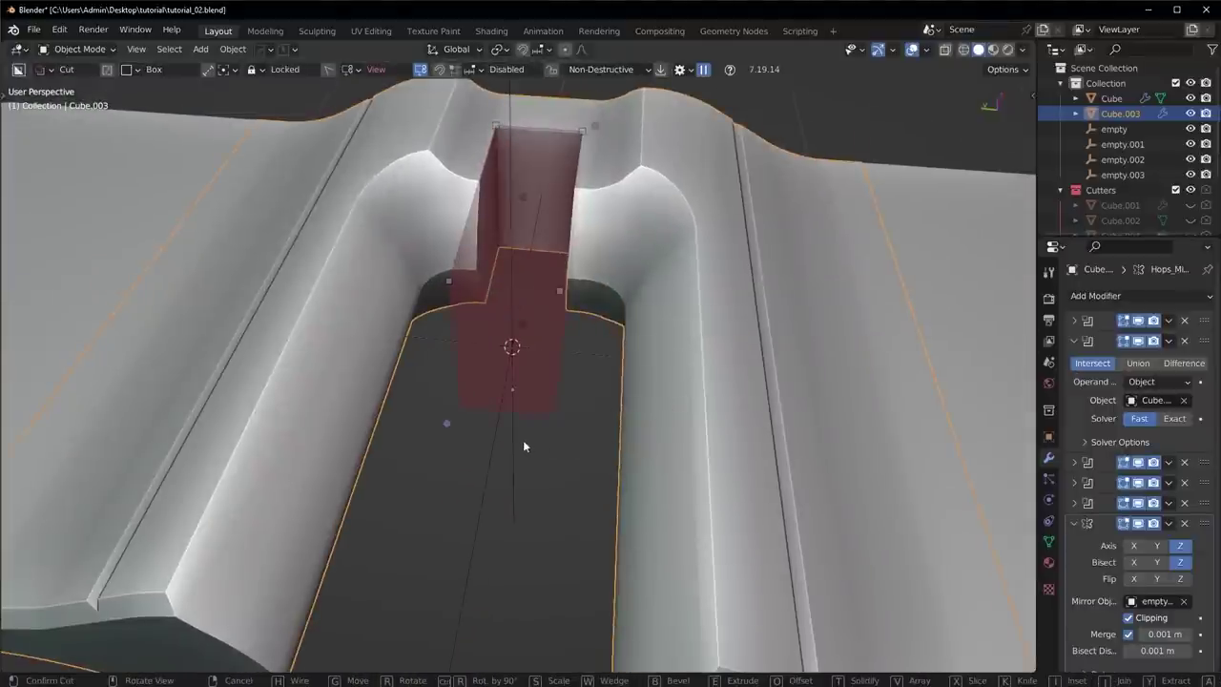
pyautogui.press('b')
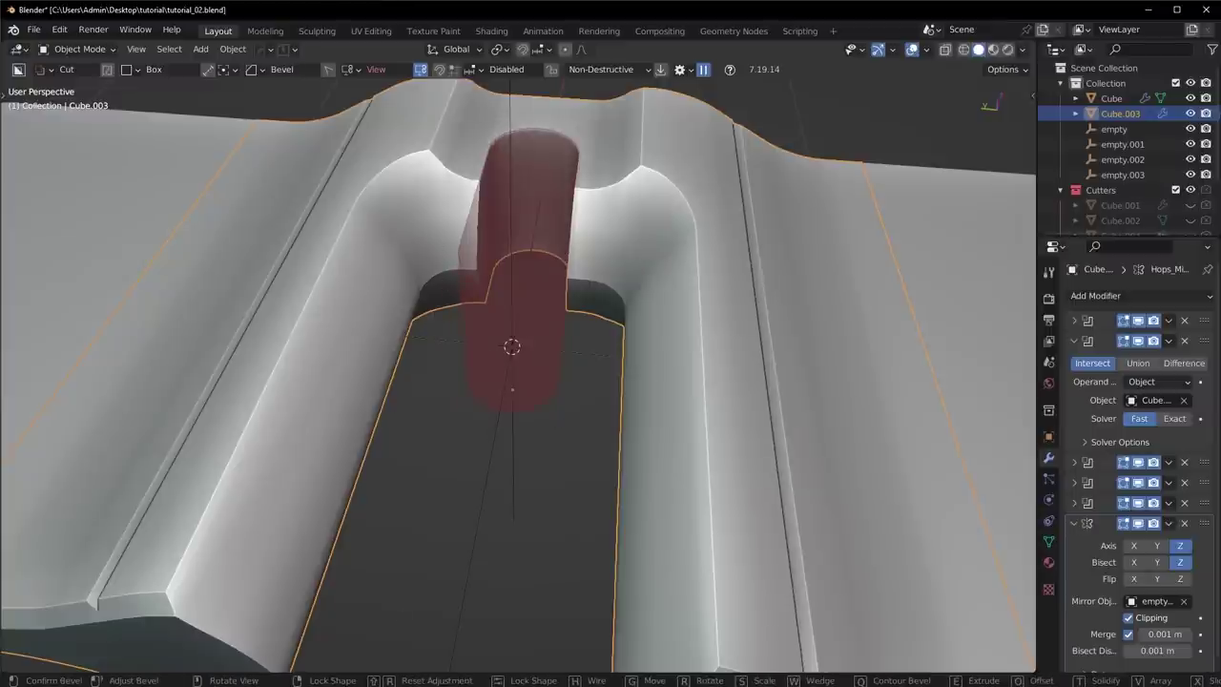
pyautogui.press('Tab')
pyautogui.moveTo(599, 314); pyautogui.dragTo(507, 358, button='middle')
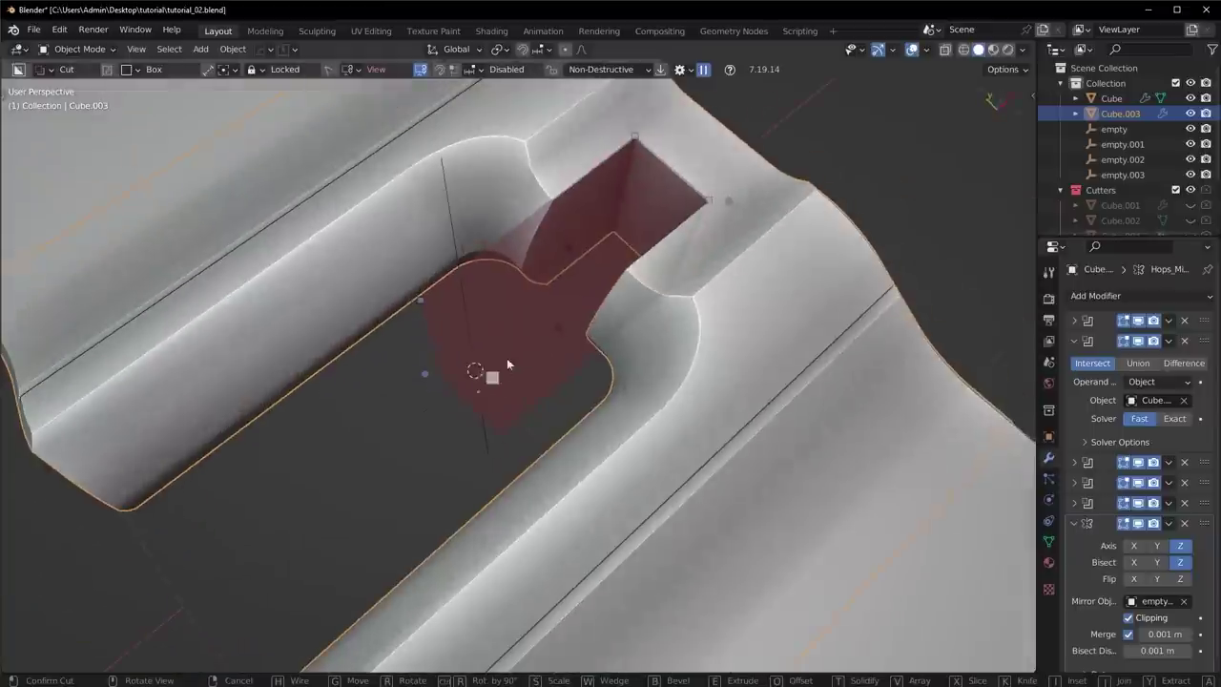
pyautogui.click(677, 313)
pyautogui.moveTo(678, 313); pyautogui.dragTo(616, 258, button='middle')
# Step: Bring up the slot's boolean cutter with Ever Scroll, move it along the X axis, and hide it
pyautogui.press('q')
pyautogui.click(549, 251)
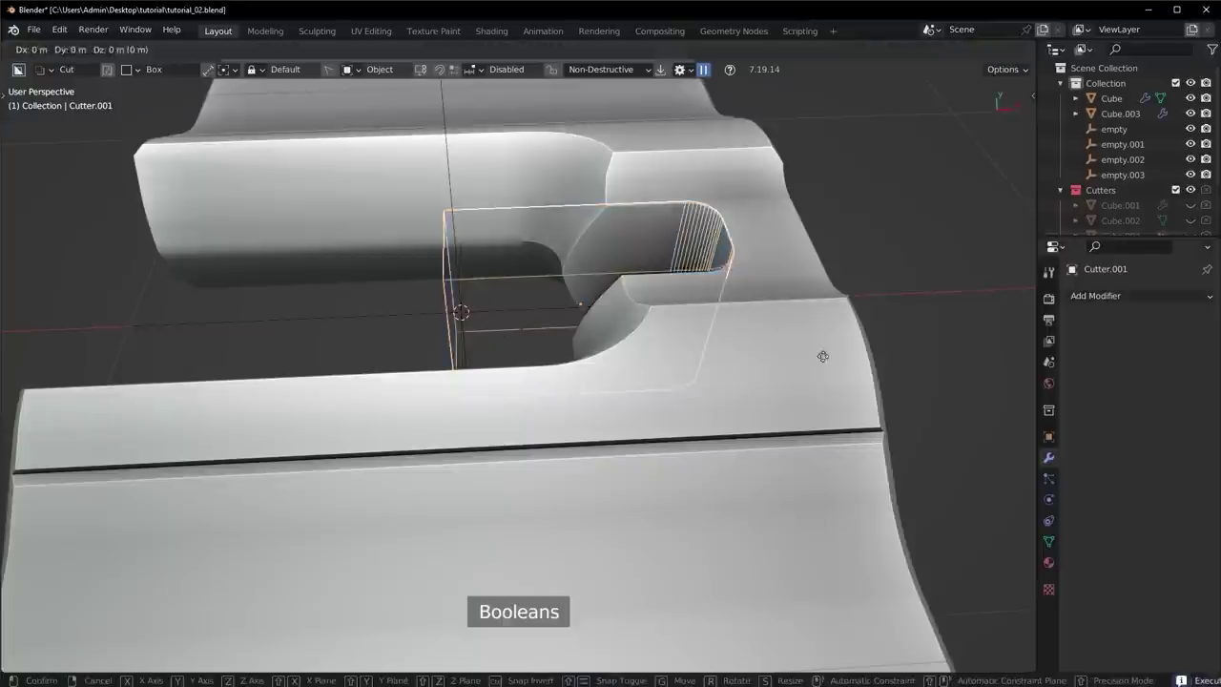
pyautogui.press('g')
pyautogui.press('x')
pyautogui.click(777, 363)
pyautogui.press('h')
# Step: Bring up the slot cutter once more through Ever Scroll and hide it again
pyautogui.moveTo(777, 363); pyautogui.dragTo(741, 365, button='middle')
pyautogui.scroll(-8, 529, 400)
pyautogui.scroll(6, 693, 396)
pyautogui.press('q')
pyautogui.click(693, 267)
pyautogui.click(692, 274)
pyautogui.press('Tab')
pyautogui.press('h')
# Step: Save the plate with its new slot to tutorial_02.blend
pyautogui.scroll(-6, 664, 374)
pyautogui.moveTo(662, 373); pyautogui.dragTo(534, 382, button='middle')
pyautogui.scroll(-6, 537, 356)
pyautogui.scroll(9, 580, 422)
pyautogui.scroll(-6, 467, 416)
pyautogui.hotkey('ctrl', 's')
# Step: Hide the overlays and switch off the viewport display of Cube.003's Boolean modifiers one by one to check each cut
pyautogui.scroll(4, 430, 402)
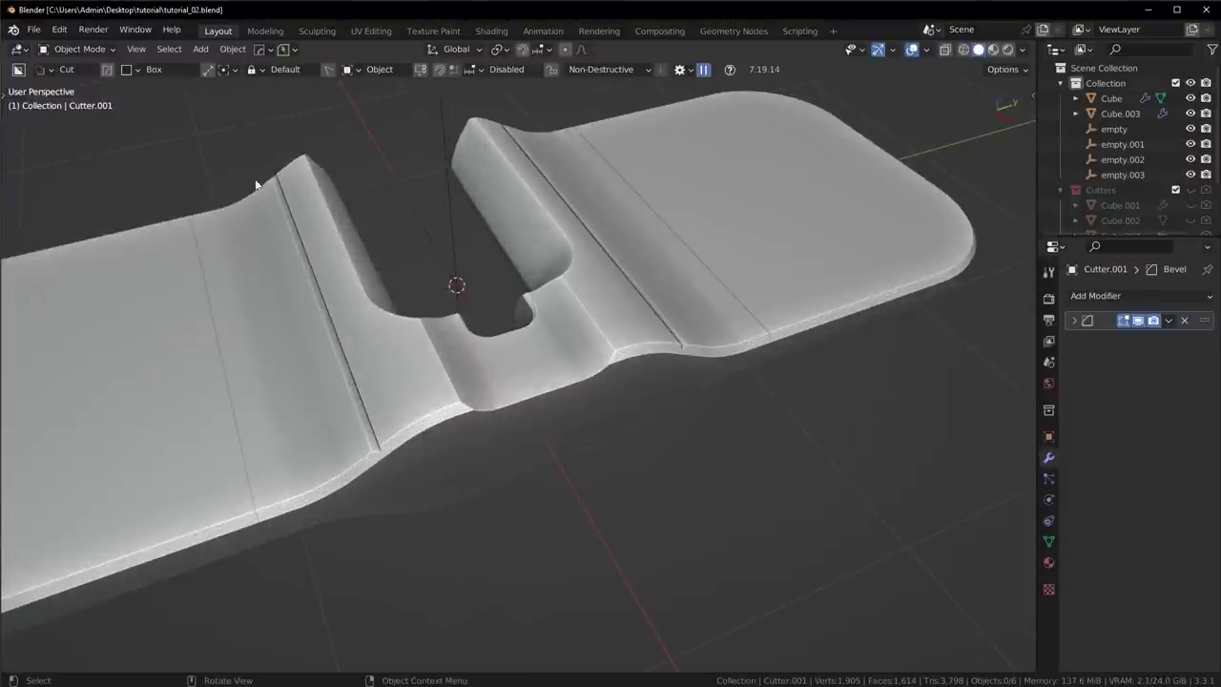
pyautogui.scroll(-5, 269, 224)
pyautogui.scroll(3, 395, 250)
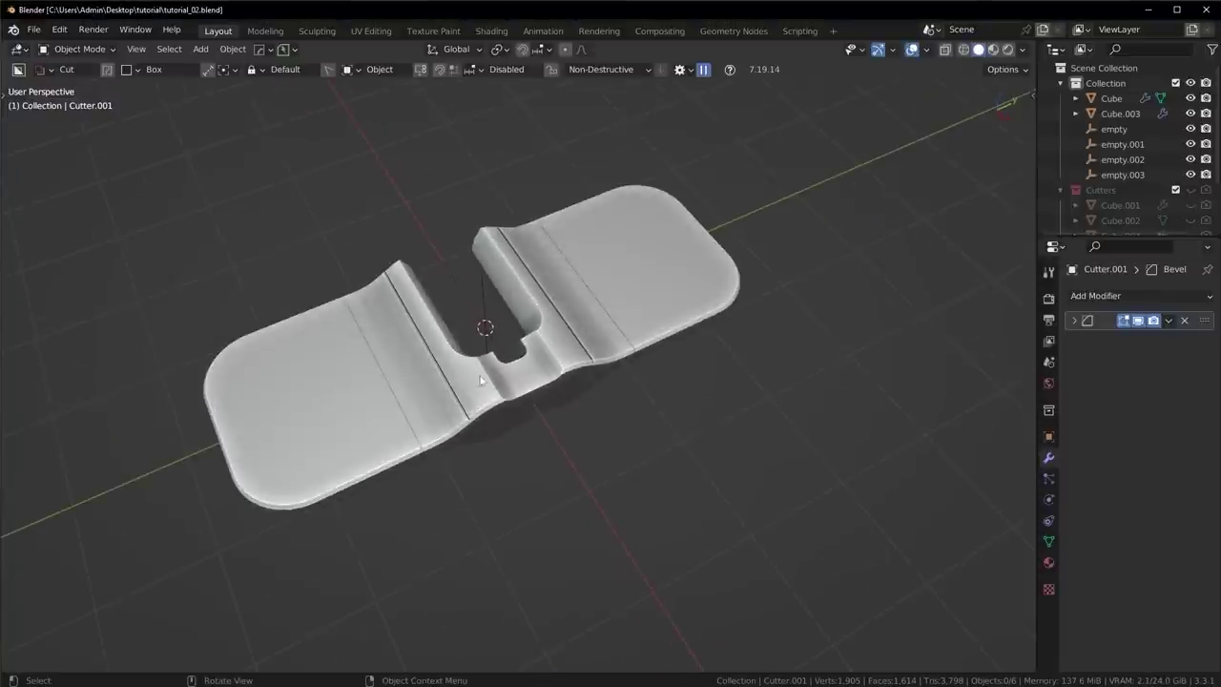
pyautogui.click(484, 385)
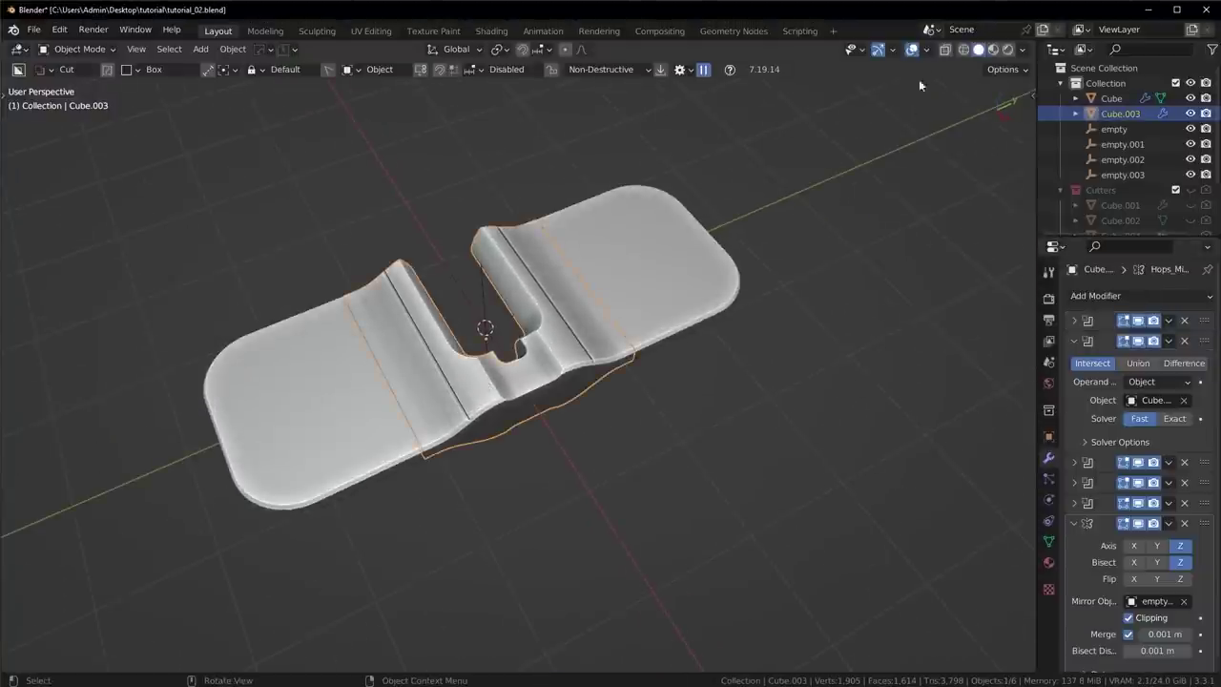
pyautogui.hotkey('shift', 'alt', 'z')
pyautogui.click(1138, 322)
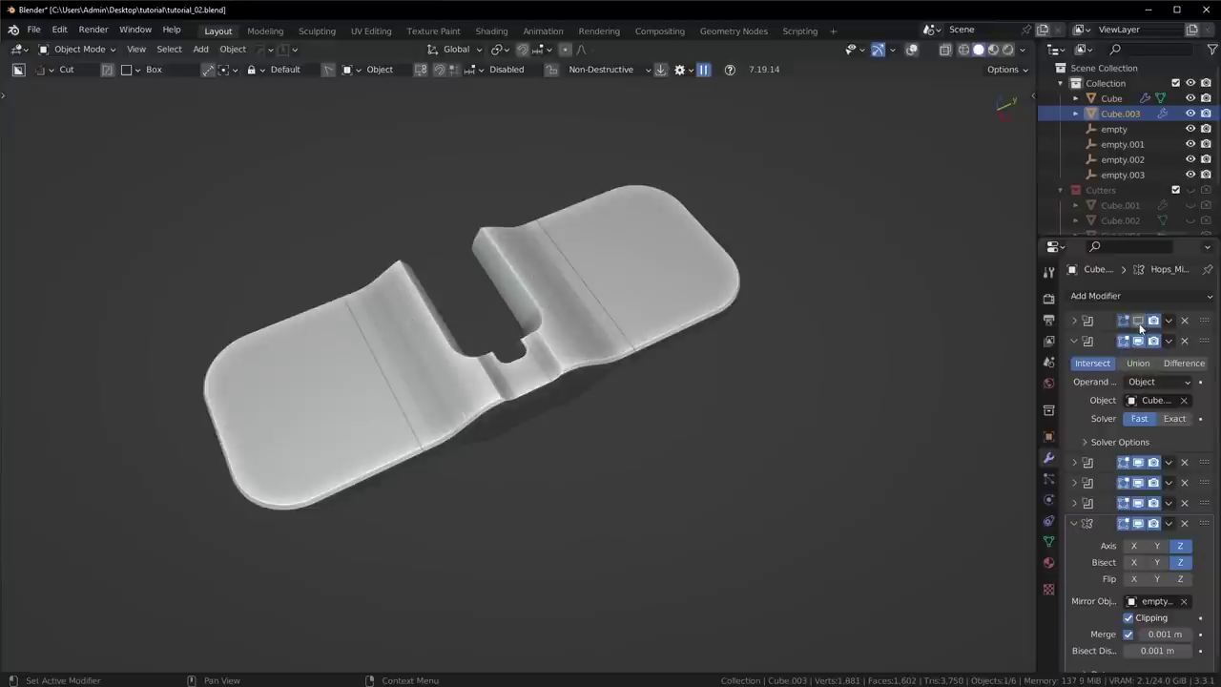
pyautogui.click(1139, 341)
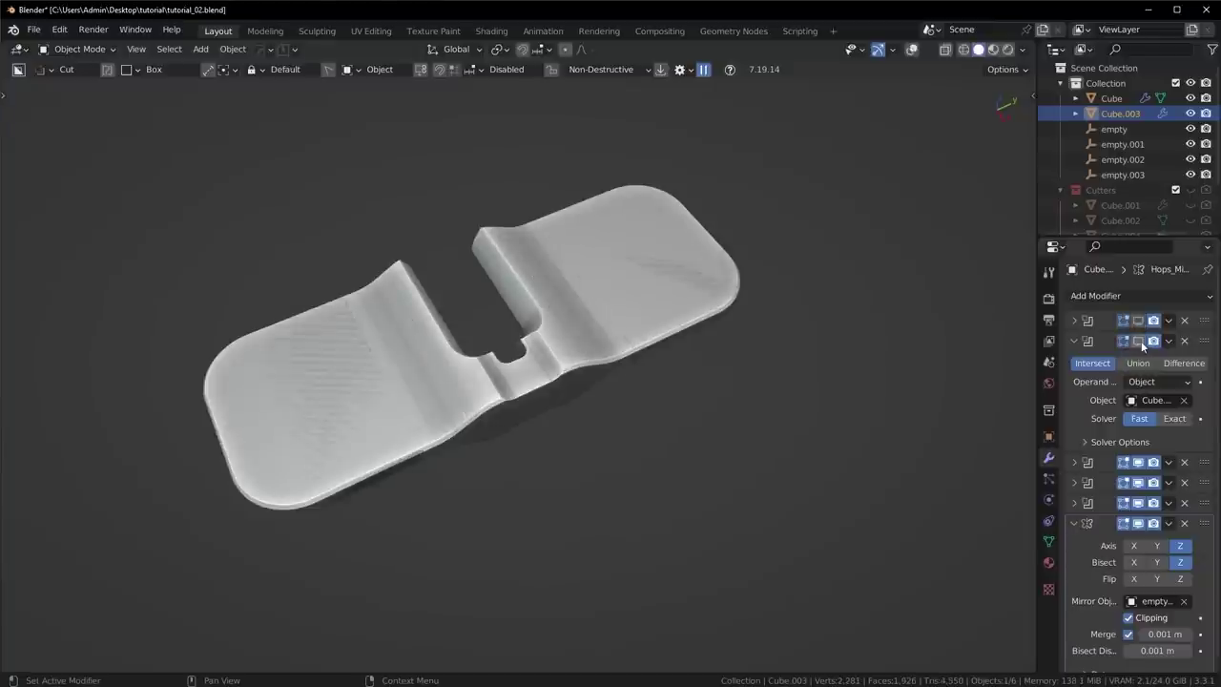
pyautogui.click(1138, 463)
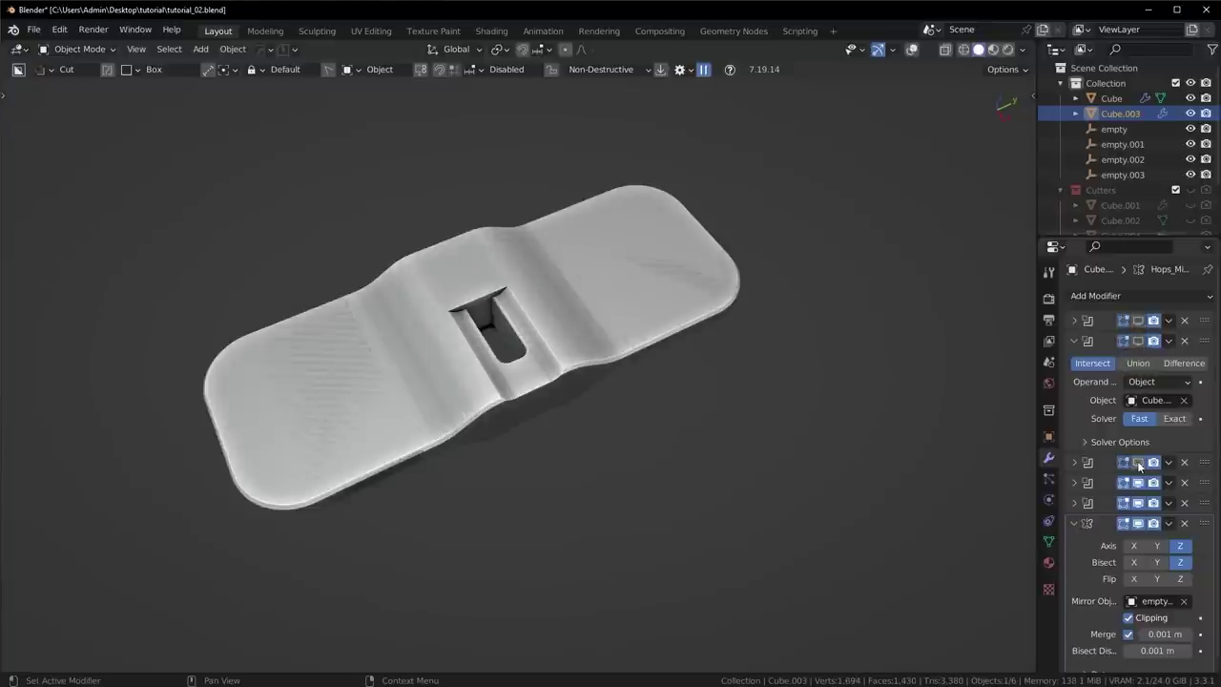
pyautogui.click(1139, 463)
pyautogui.click(1138, 482)
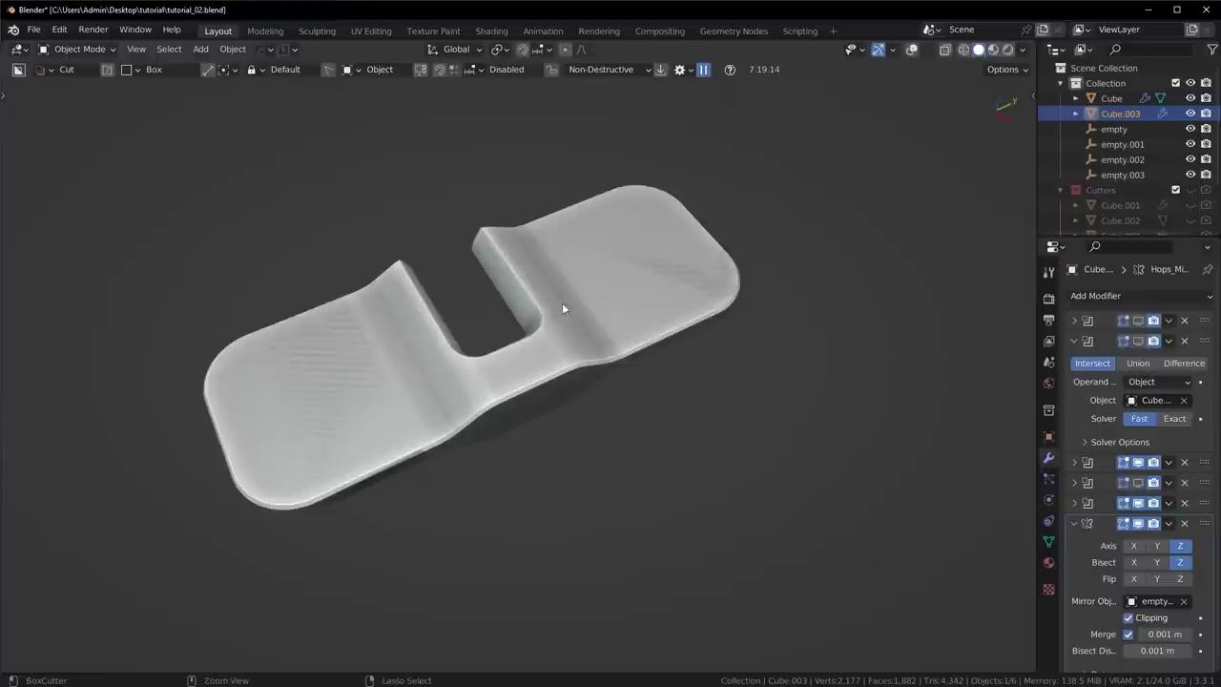
# Step: Undo the Boolean visibility changes on Cube.003, back to before the slot cutter was hidden
pyautogui.hotkey('ctrl', 'z')
pyautogui.hotkey('ctrl', 'z')
pyautogui.hotkey('ctrl', 'z')
pyautogui.hotkey('ctrl', 'z')
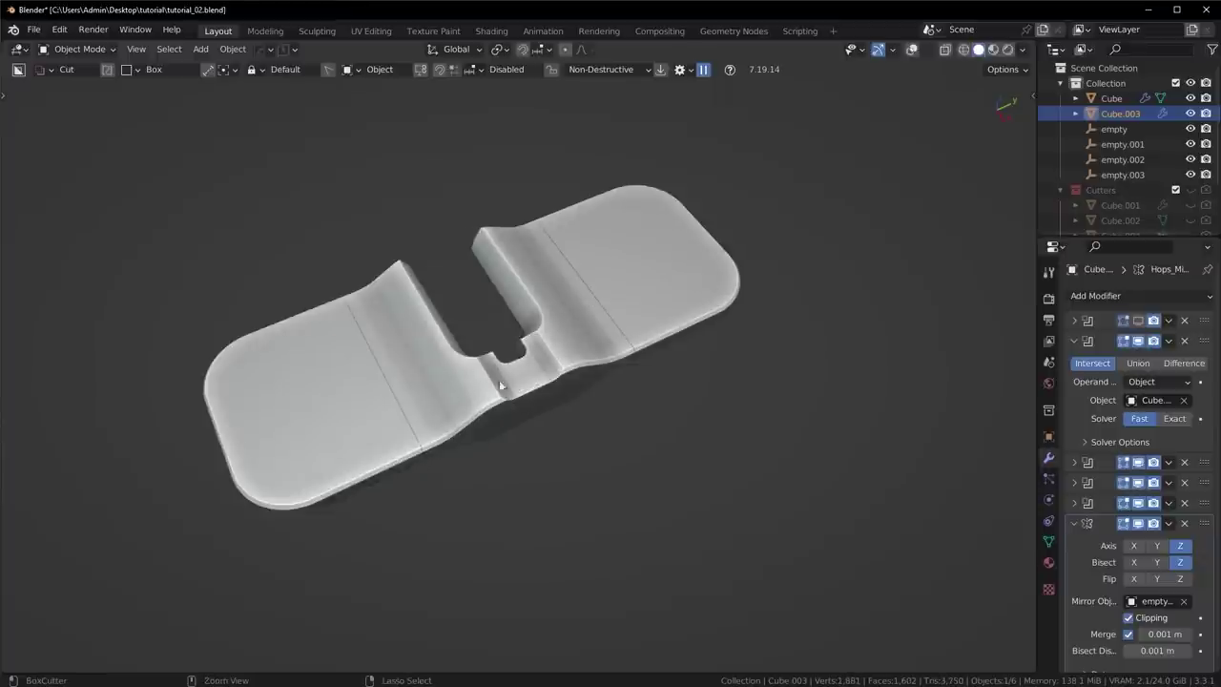
pyautogui.hotkey('ctrl', 'z')
pyautogui.hotkey('ctrl', 'z')
pyautogui.hotkey('ctrl', 'z')
pyautogui.hotkey('ctrl', 'z')
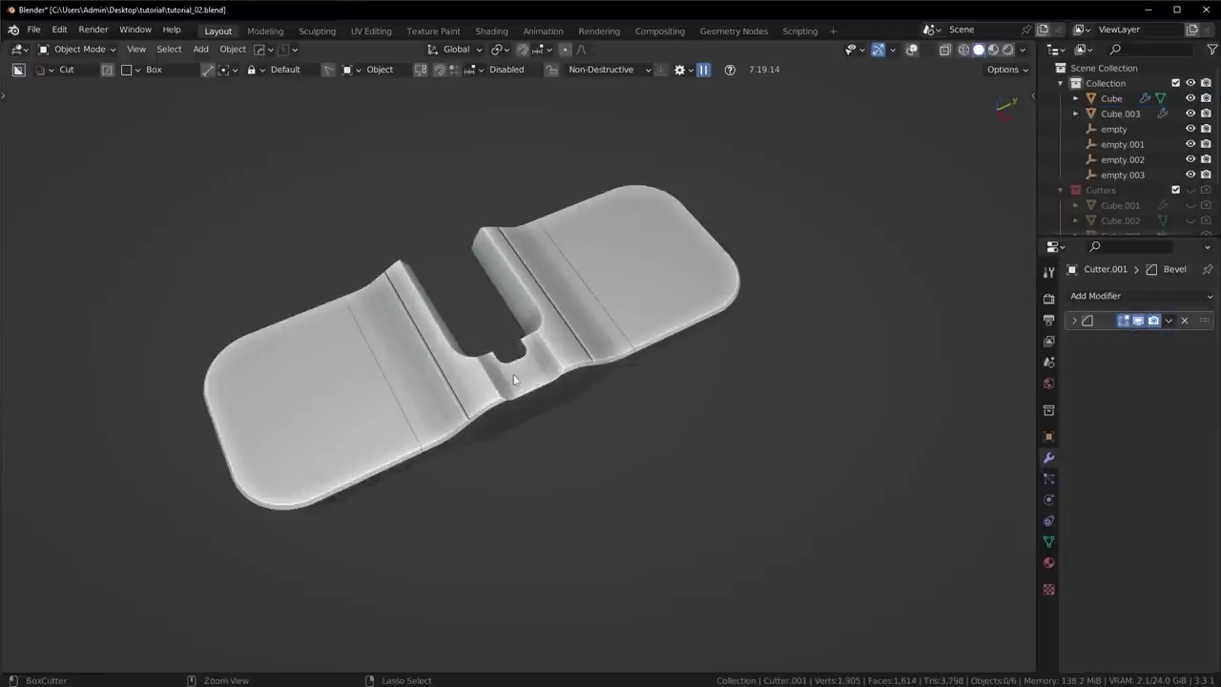
# Step: Show the viewport overlays and hide the slot cutter Cutter.001
pyautogui.click(912, 49)
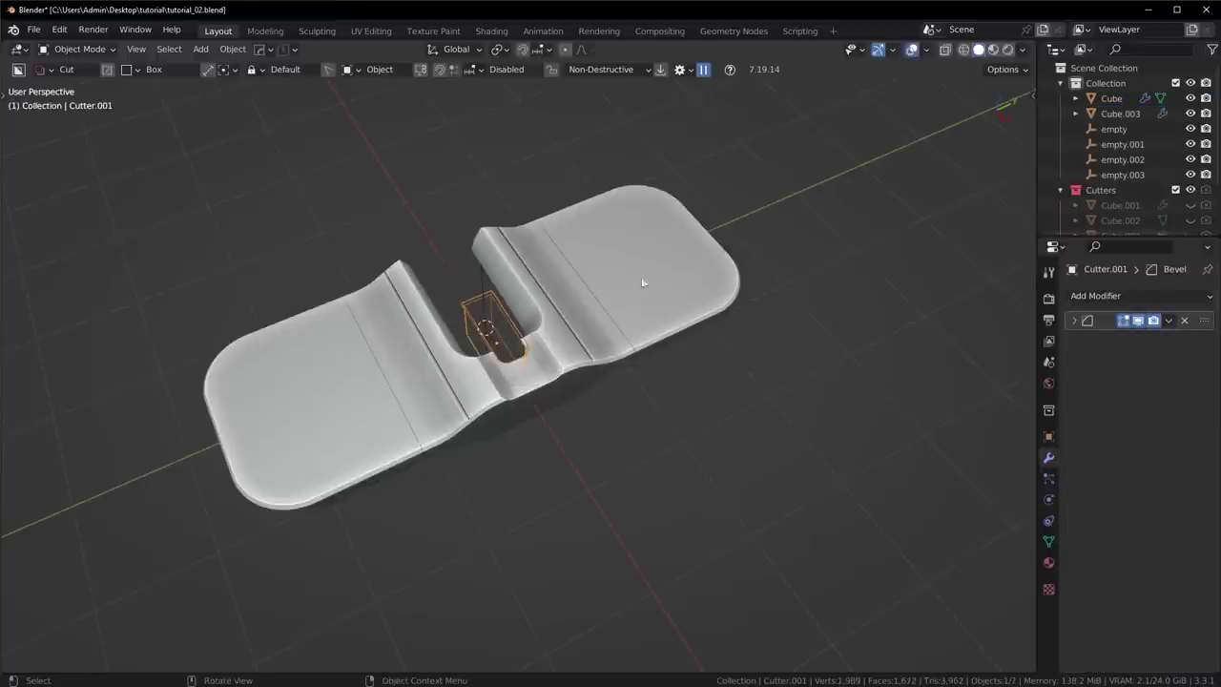
pyautogui.moveTo(642, 283); pyautogui.dragTo(550, 407, button='middle')
pyautogui.scroll(2, 515, 395)
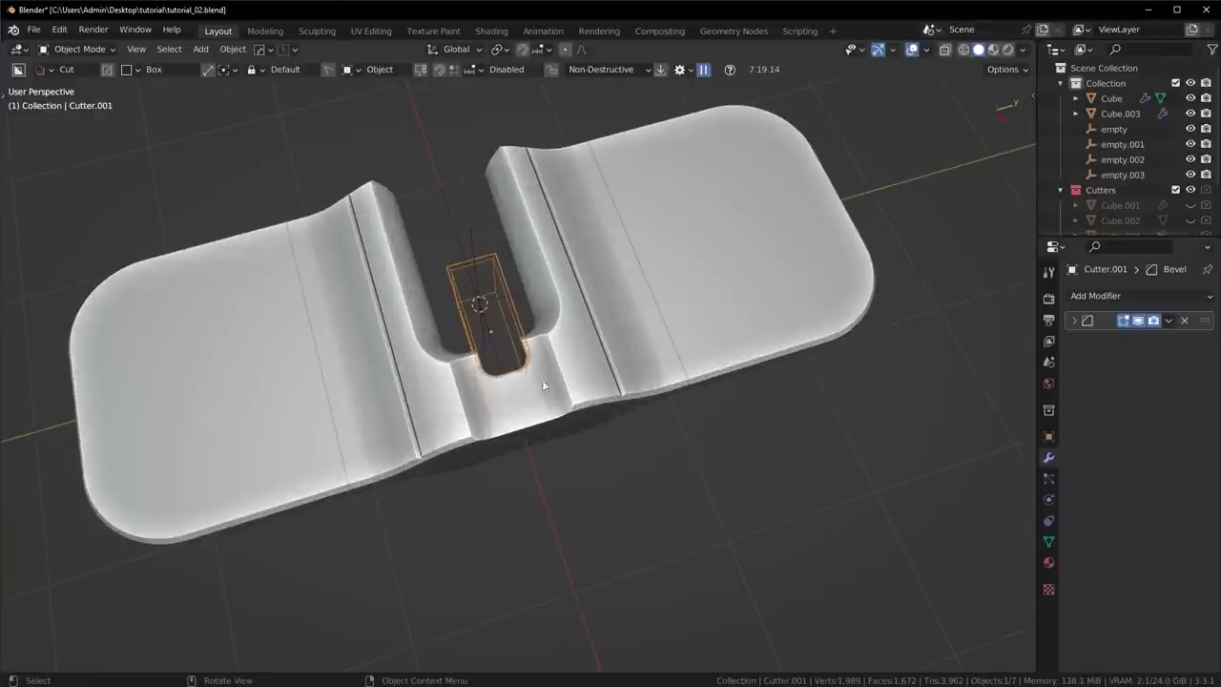
pyautogui.press('h')
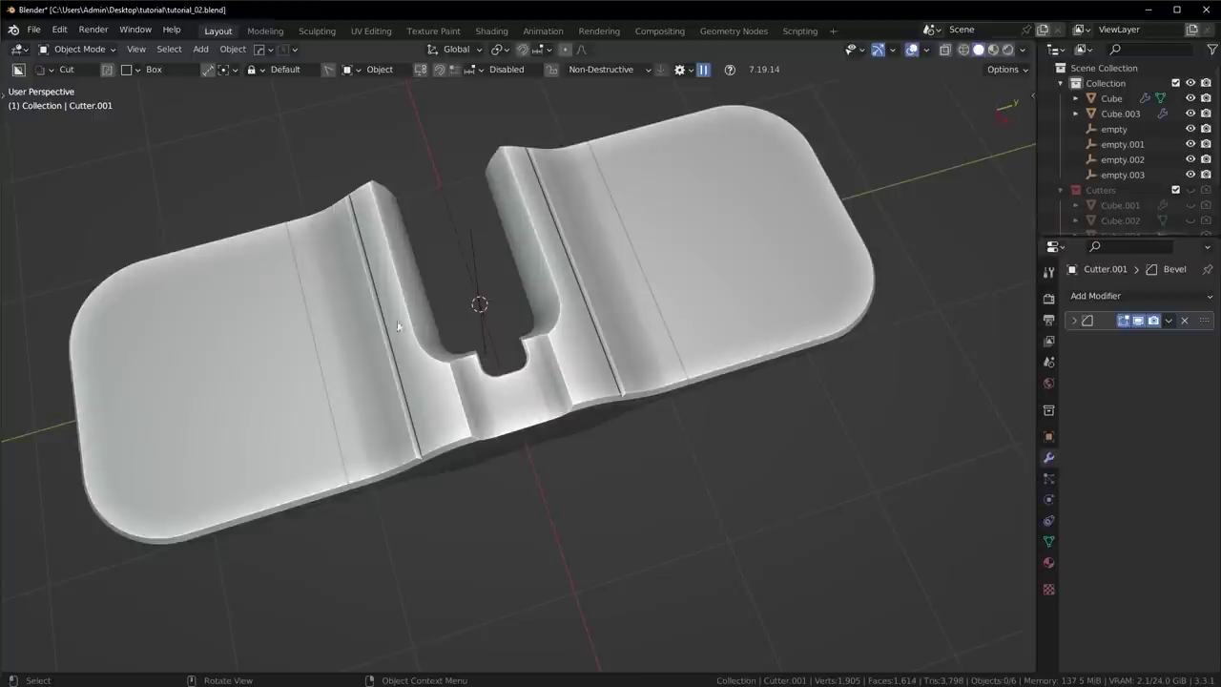
# Step: Examine the slot, the notch and the recessed strip of the middle band up close and from a distance
pyautogui.scroll(-2, 581, 331)
pyautogui.moveTo(580, 331); pyautogui.dragTo(578, 412, button='middle')
pyautogui.scroll(4, 659, 376)
pyautogui.scroll(3, 620, 364)
pyautogui.scroll(-5, 578, 412)
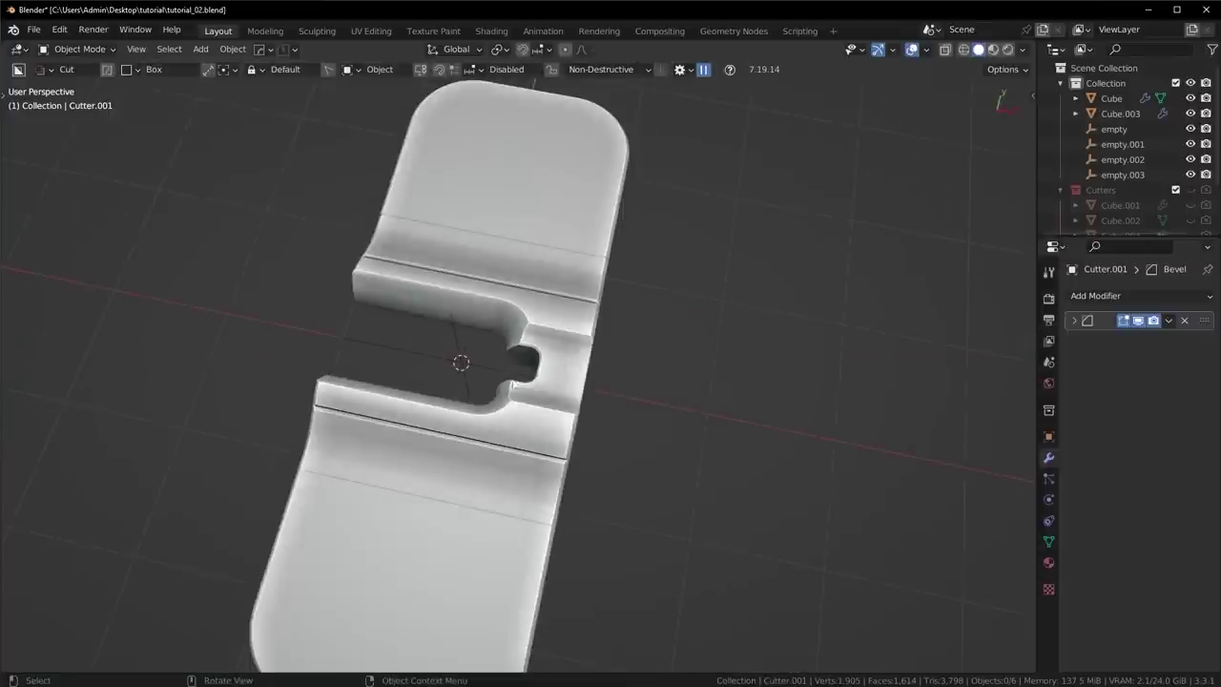
pyautogui.scroll(-1, 483, 324)
pyautogui.scroll(4, 490, 320)
pyautogui.scroll(-4, 491, 320)
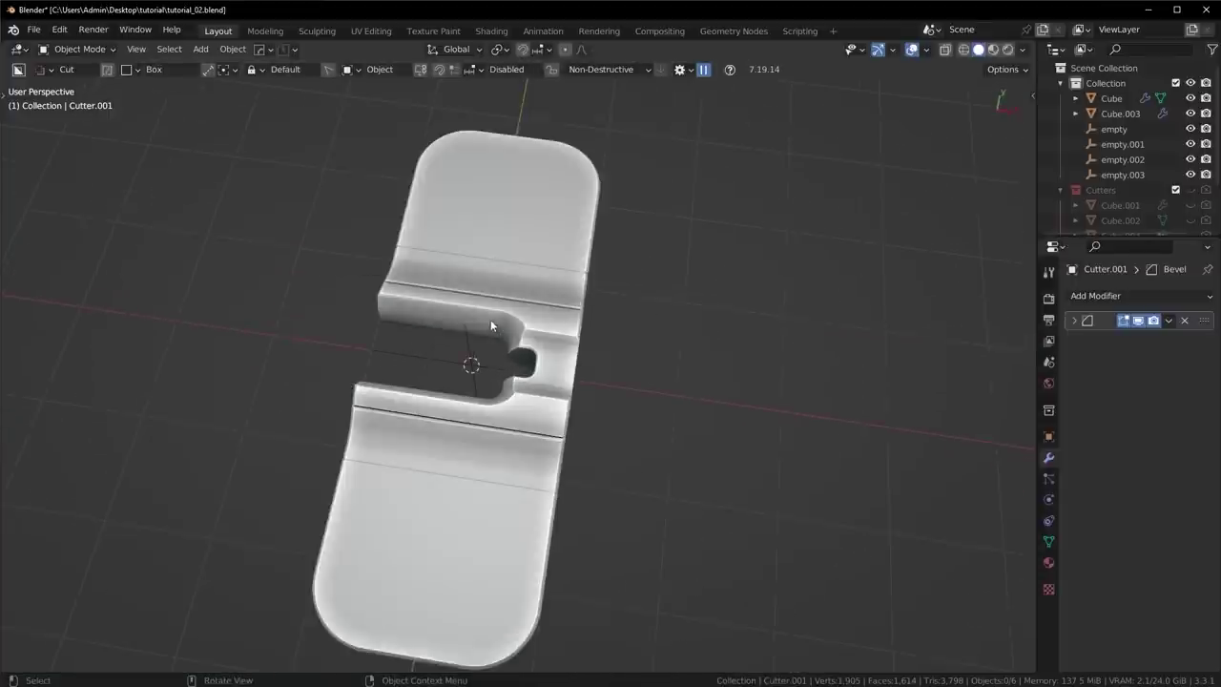
pyautogui.scroll(1, 546, 344)
pyautogui.moveTo(546, 343); pyautogui.dragTo(611, 372, button='middle')
pyautogui.scroll(3, 638, 385)
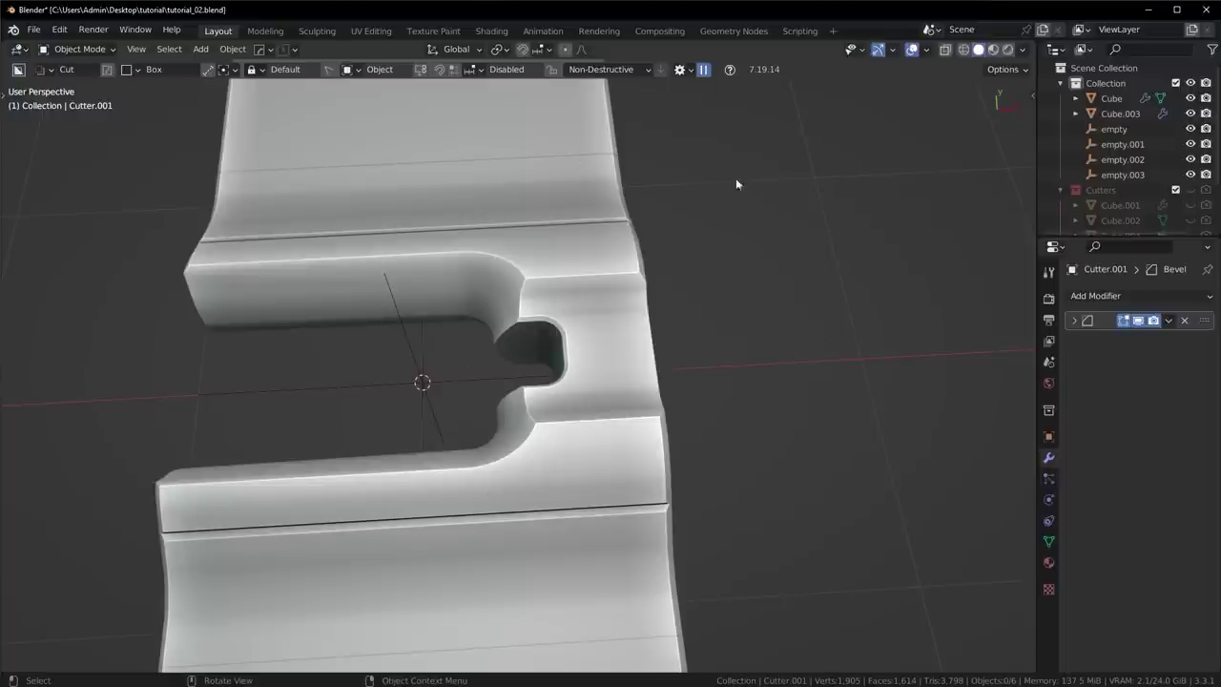
pyautogui.scroll(-3, 471, 245)
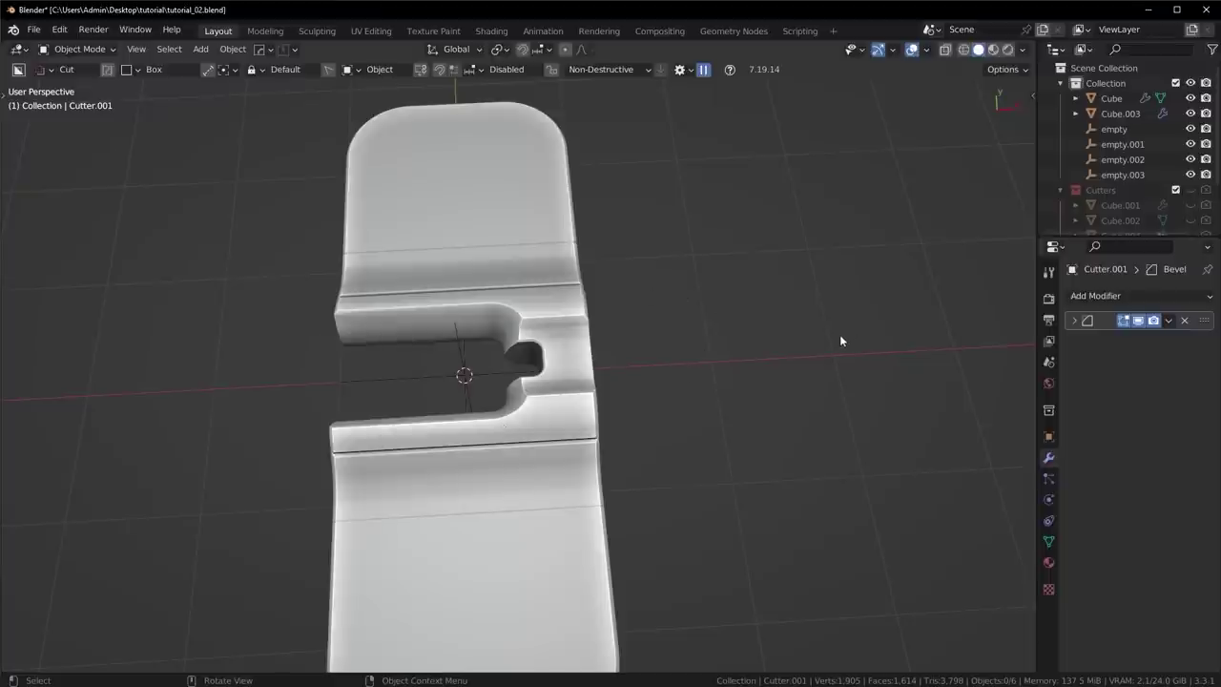
# Step: Select the middle band Cube.003 and bring up its slot cutter Cutter.001 with Ever Scroll
pyautogui.moveTo(839, 340); pyautogui.dragTo(680, 335, button='middle')
pyautogui.click(663, 278)
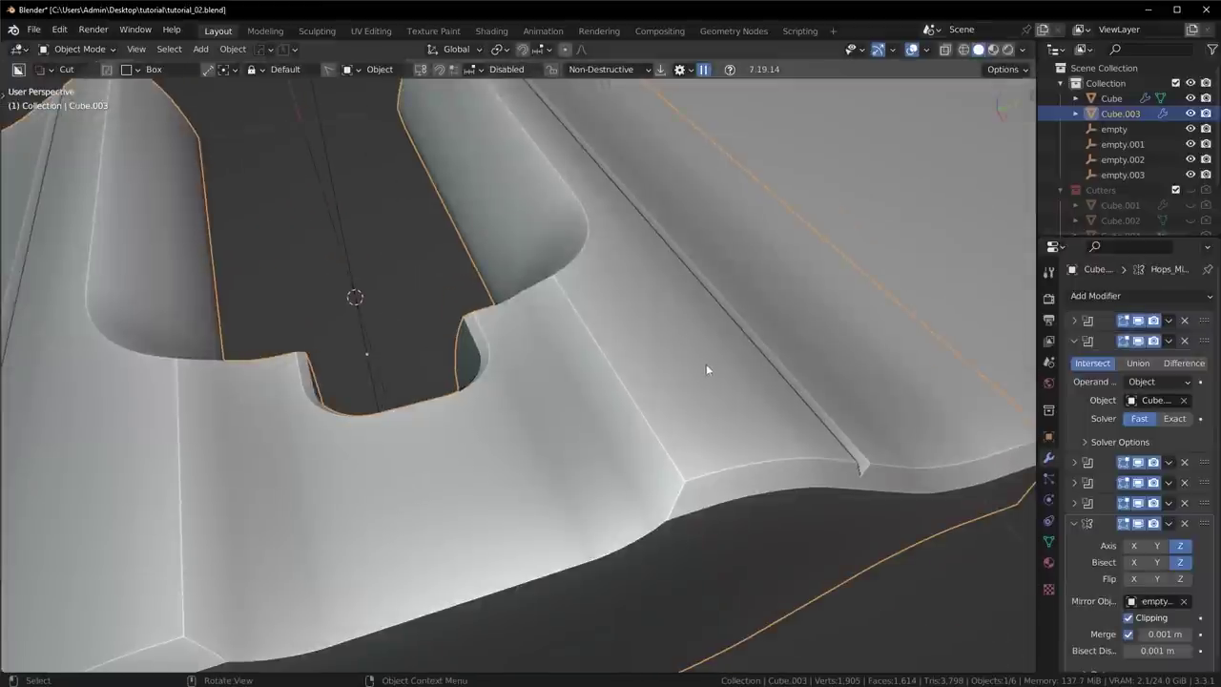
pyautogui.press('q')
pyautogui.click(832, 438)
pyautogui.scroll(-1, 832, 437)
pyautogui.scroll(1, 832, 438)
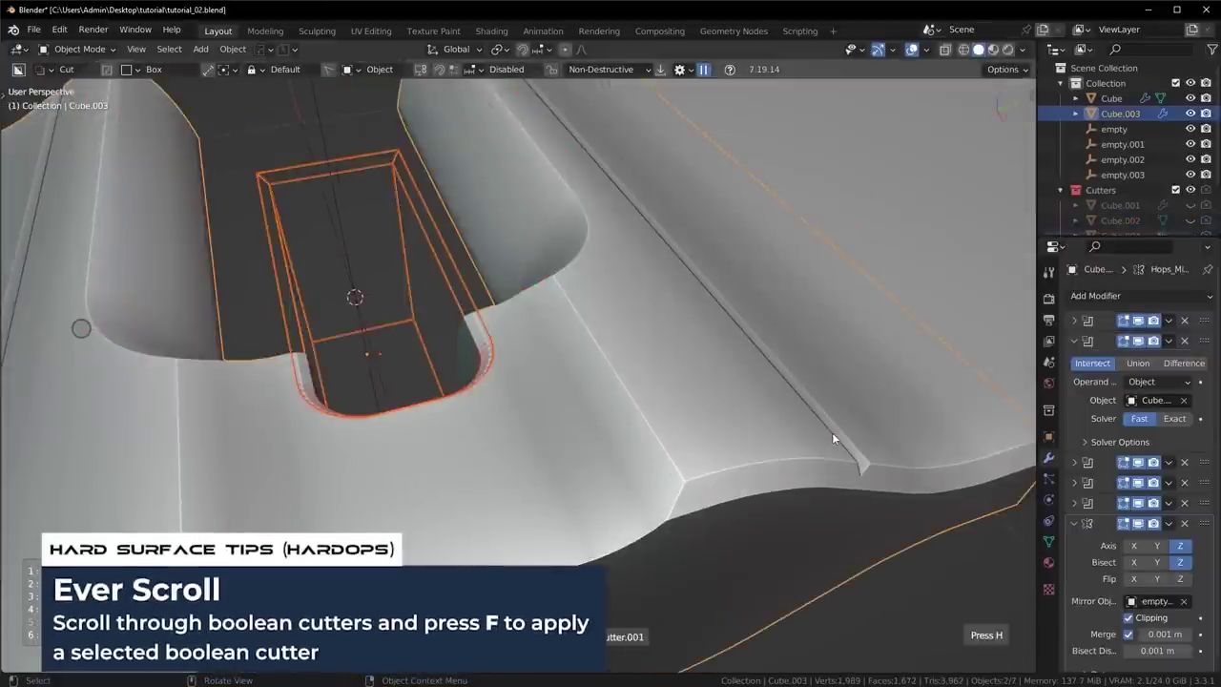
pyautogui.scroll(-1, 833, 438)
pyautogui.scroll(1, 833, 438)
pyautogui.click(833, 438)
pyautogui.press('Tab')
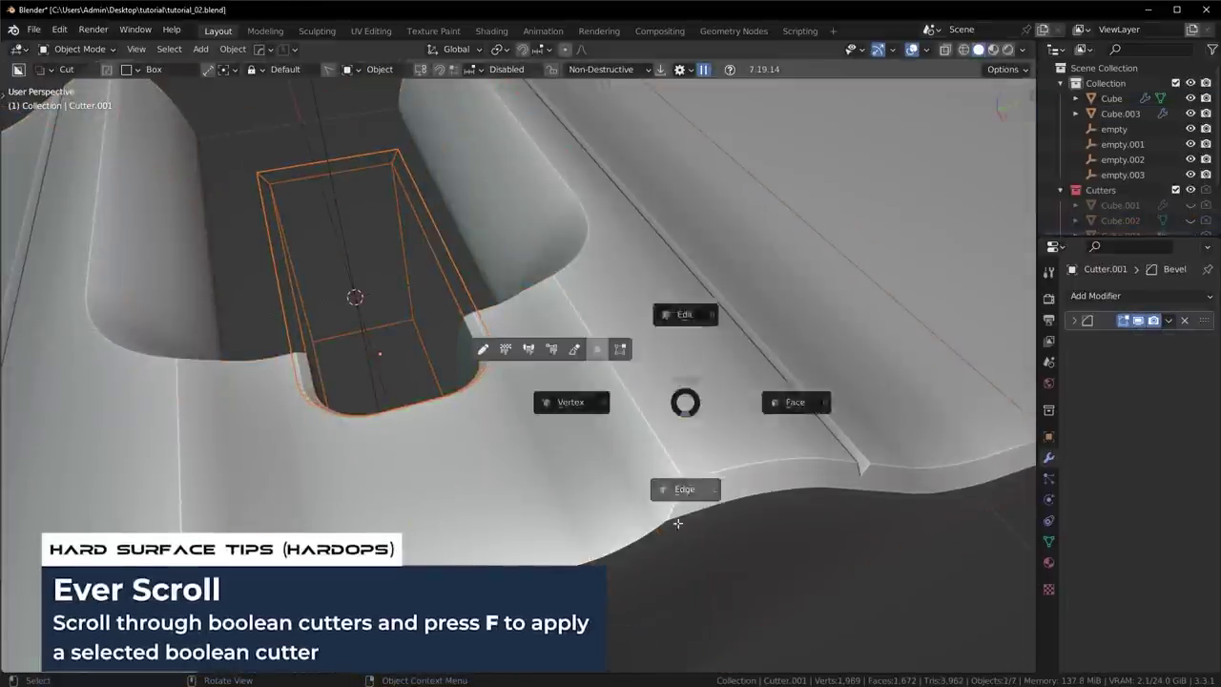
pyautogui.click(677, 523)
pyautogui.press('Tab')
pyautogui.click(641, 266)
# Step: Enter edge editing on Cube.003 and select the long rim edge between the recessed strip and the raised band
pyautogui.click(673, 413)
pyautogui.press('Tab')
pyautogui.click(668, 531)
pyautogui.click(636, 405)
# Step: Try bevelling the selected rim edge about 0.023 m with 8 segments, check it without overlays, and undo the bevel
pyautogui.hotkey('ctrl', 'b')
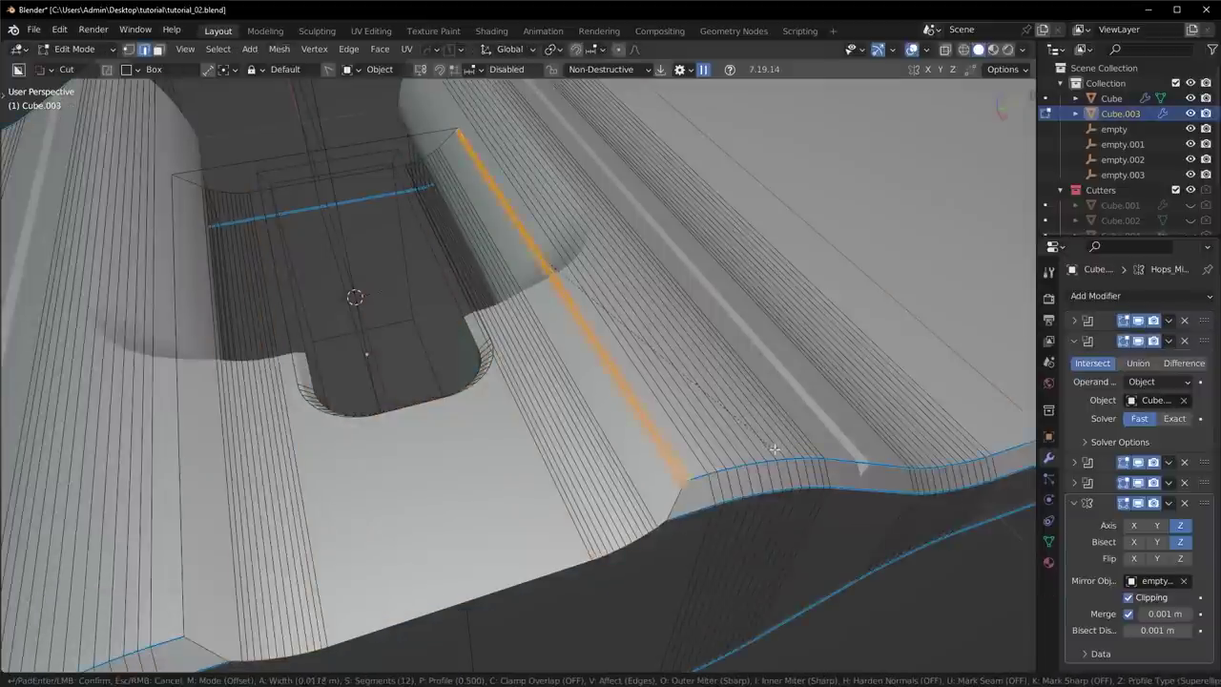
pyautogui.click(776, 451)
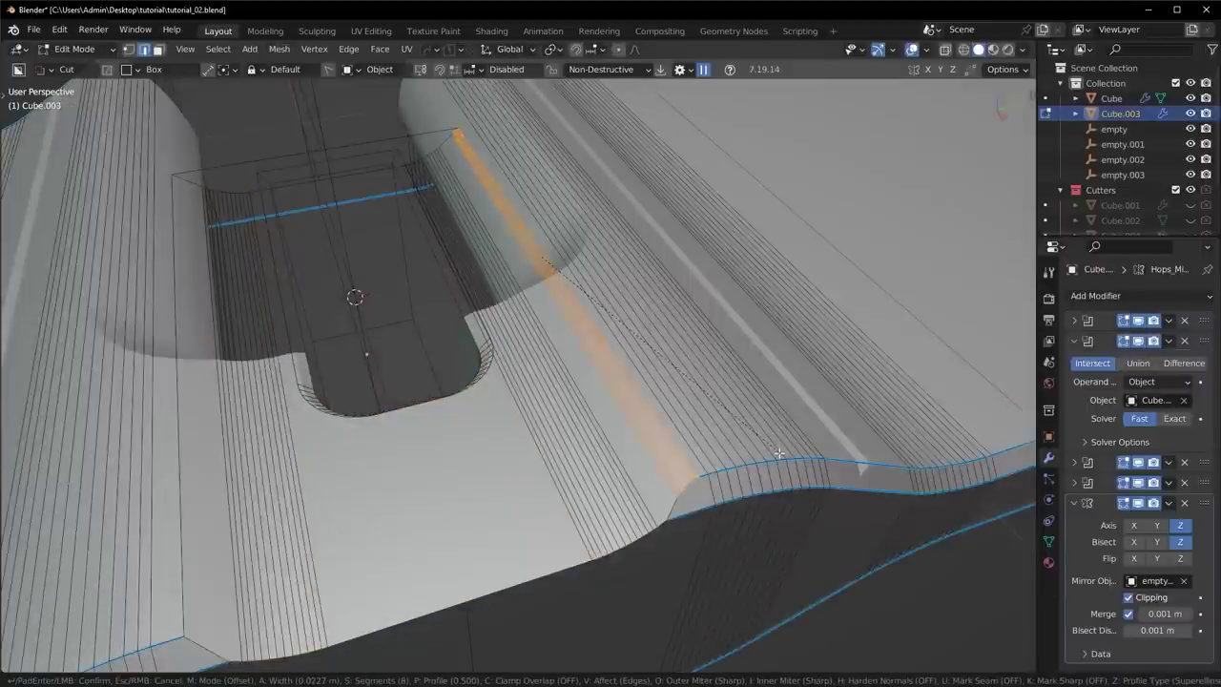
pyautogui.click(913, 50)
pyautogui.hotkey('ctrl', 'z')
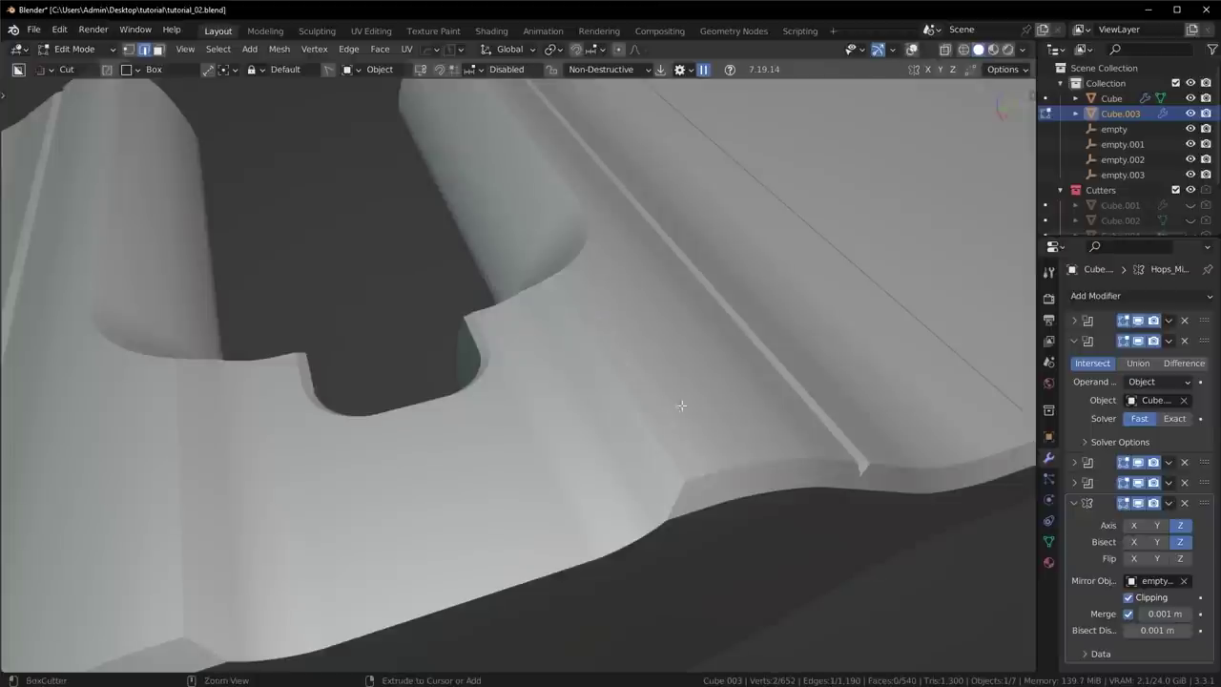
# Step: Turn on cavity shading for the viewport to bring out the edges of the plate
pyautogui.click(1024, 50)
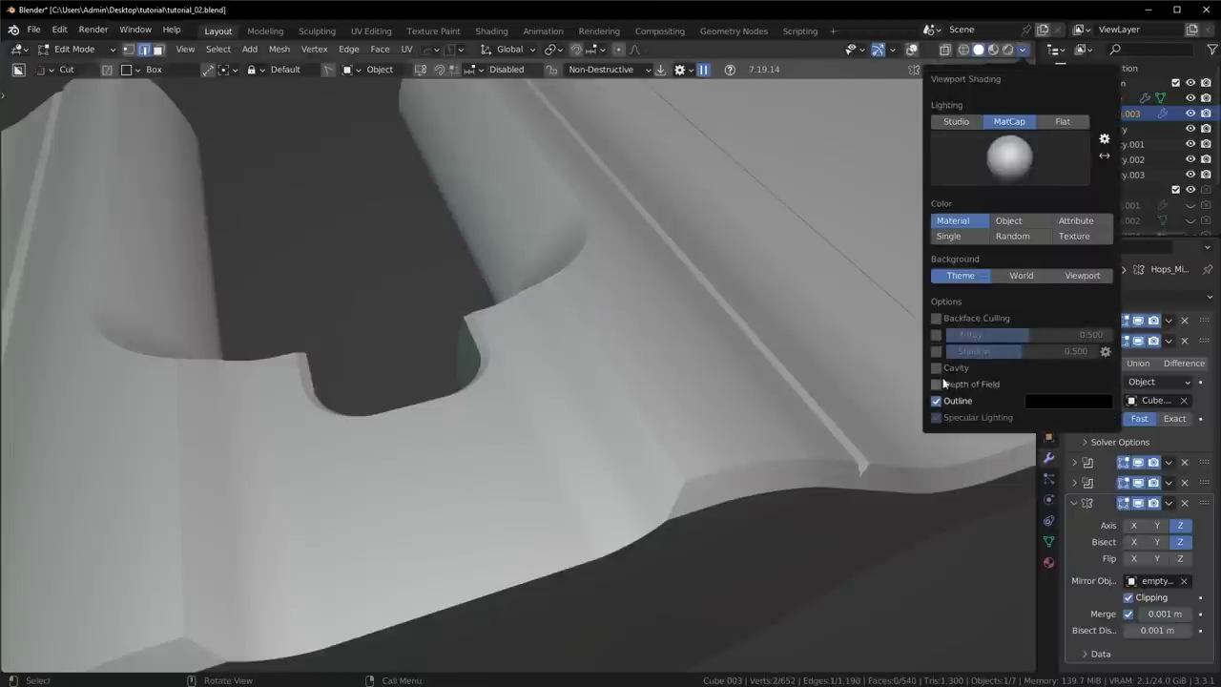
pyautogui.click(941, 370)
pyautogui.scroll(-3, 664, 349)
# Step: Try bevelling the selected rim edge about 0.019 m, and turn the viewport overlays back on
pyautogui.hotkey('ctrl', 'b')
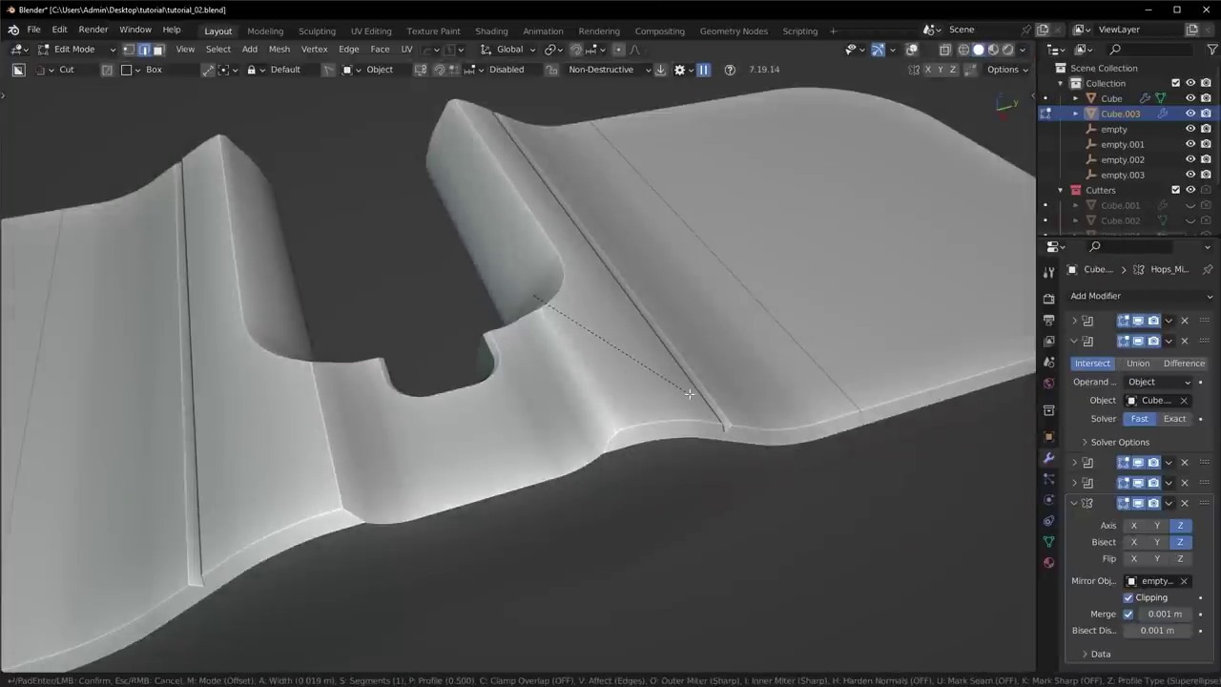
pyautogui.click(687, 392)
pyautogui.press('Tab')
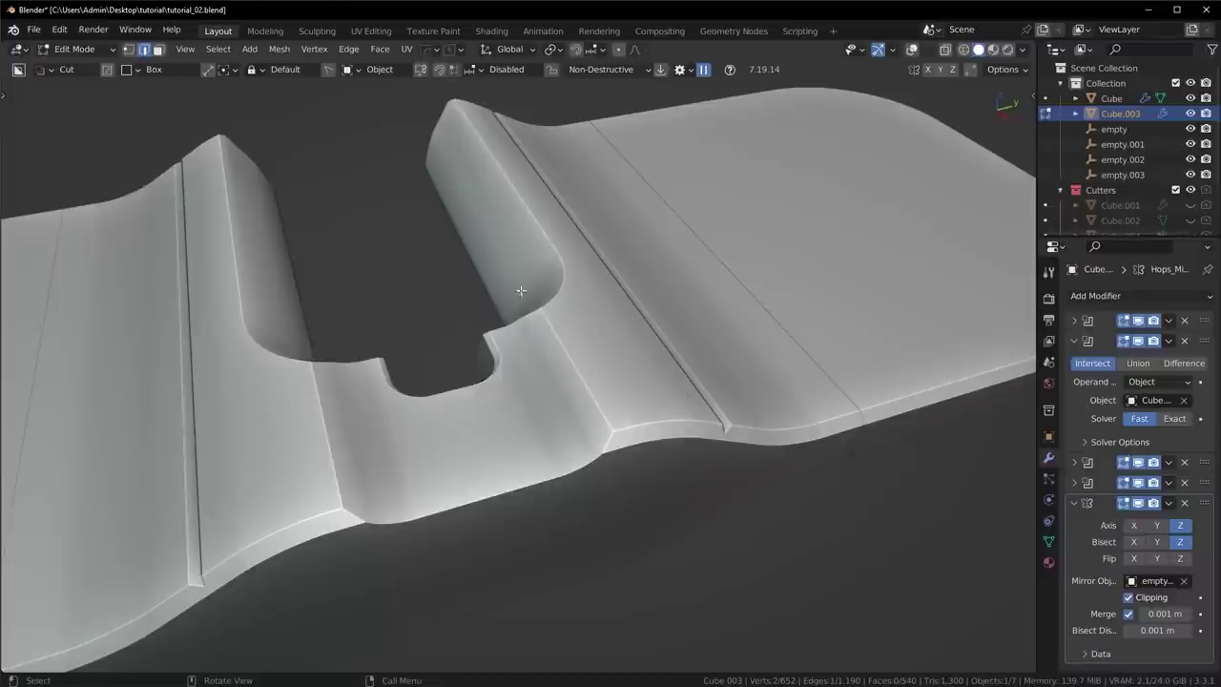
pyautogui.click(913, 50)
pyautogui.press('Tab')
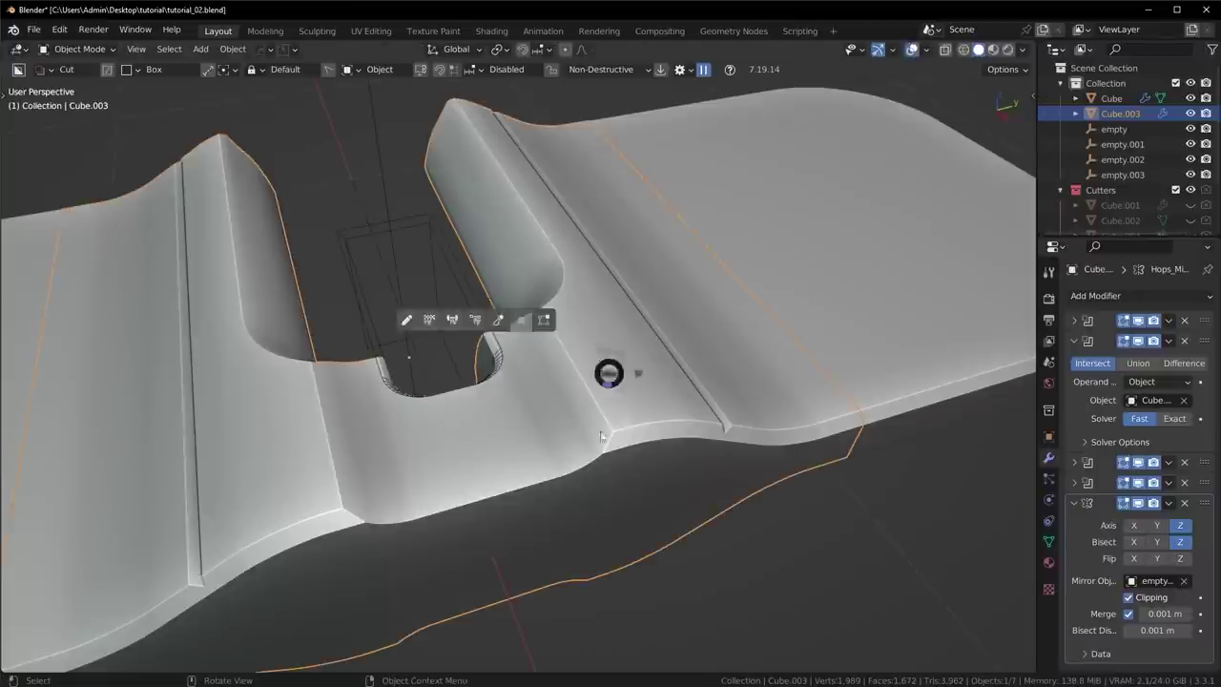
# Step: Try bevelling the selected rim edge about 0.023 m, and try a loop cut across the faces beside it
pyautogui.hotkey('ctrl', 'b')
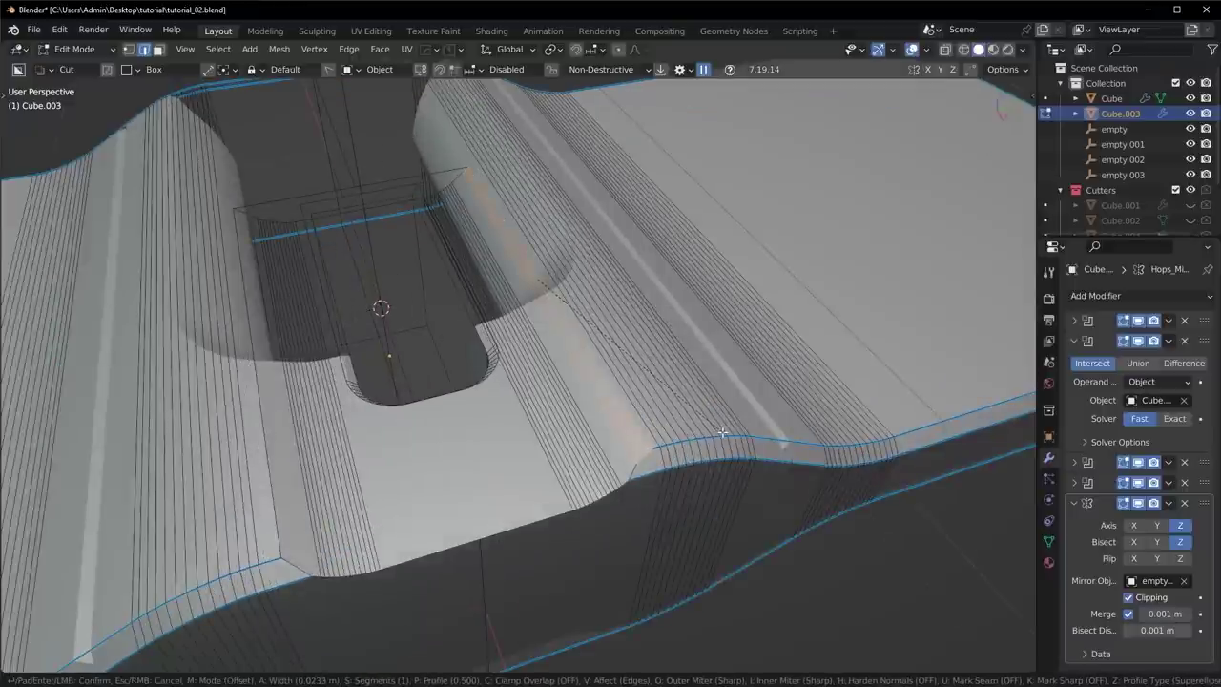
pyautogui.click(723, 432)
pyautogui.moveTo(722, 432); pyautogui.dragTo(591, 278, button='middle')
pyautogui.hotkey('ctrl', 'r')
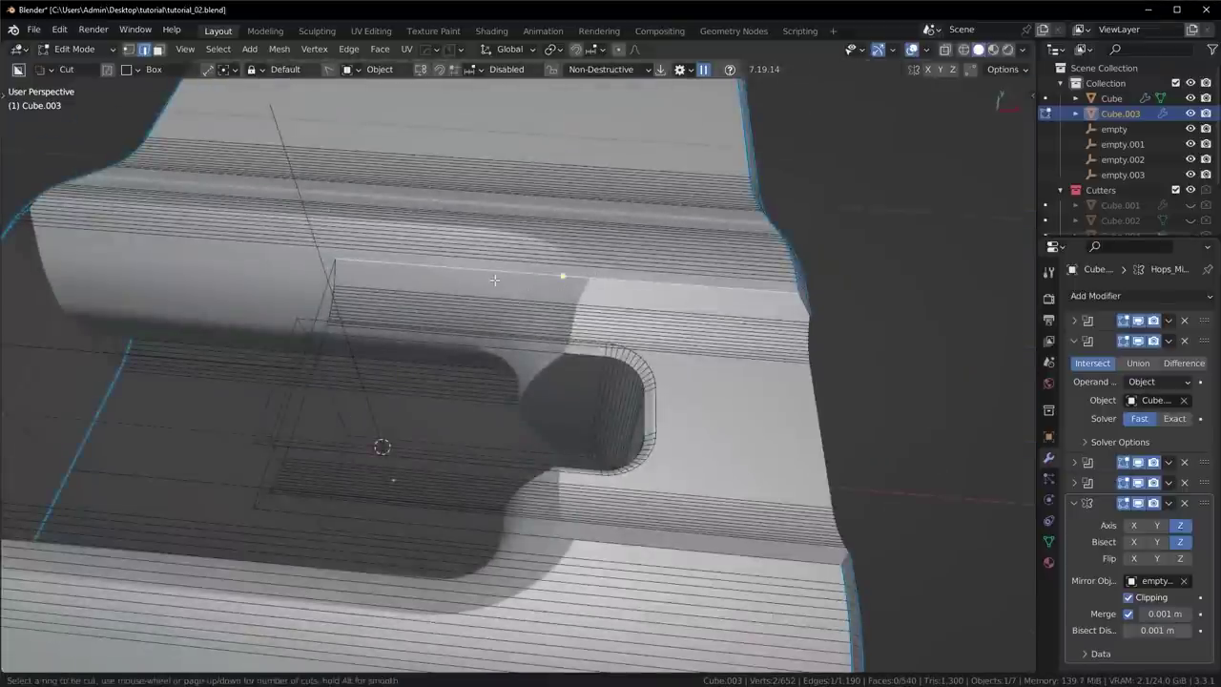
pyautogui.moveTo(494, 279); pyautogui.dragTo(420, 267, button='middle')
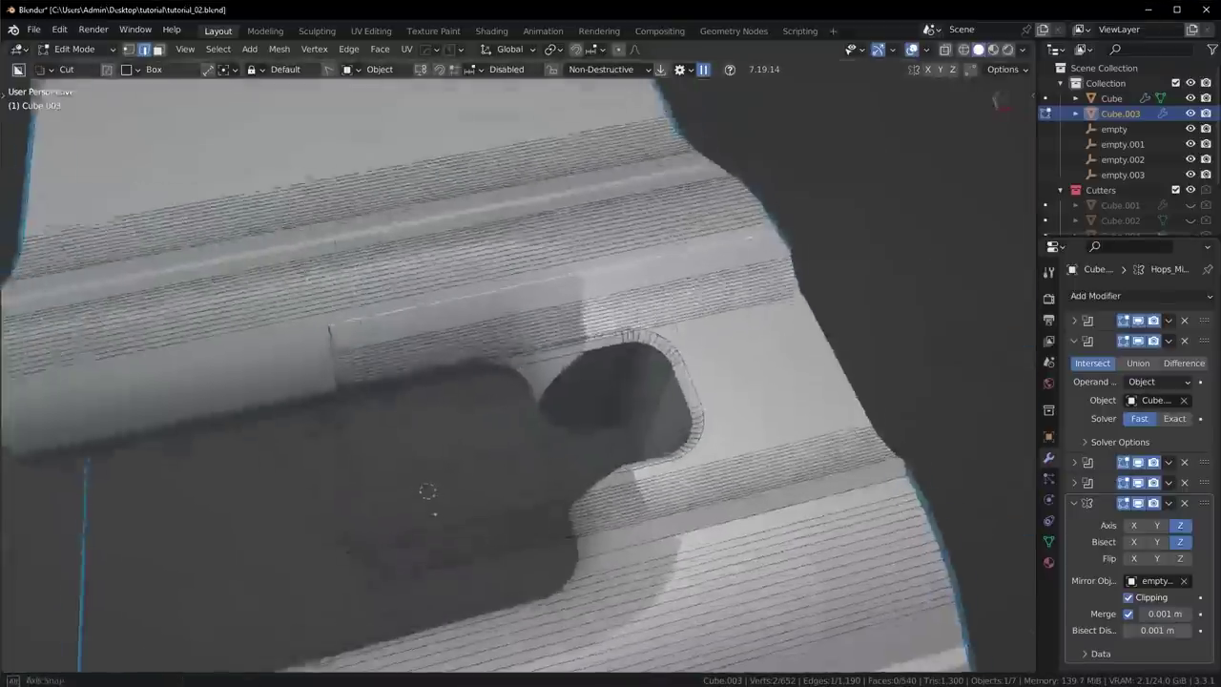
pyautogui.moveTo(887, 348); pyautogui.dragTo(564, 298, button='middle')
# Step: Try bevelling the selected rim edge again beside the slot's rounded end, and undo the bevel
pyautogui.scroll(3, 776, 368)
pyautogui.hotkey('ctrl', 'b')
pyautogui.click(804, 365)
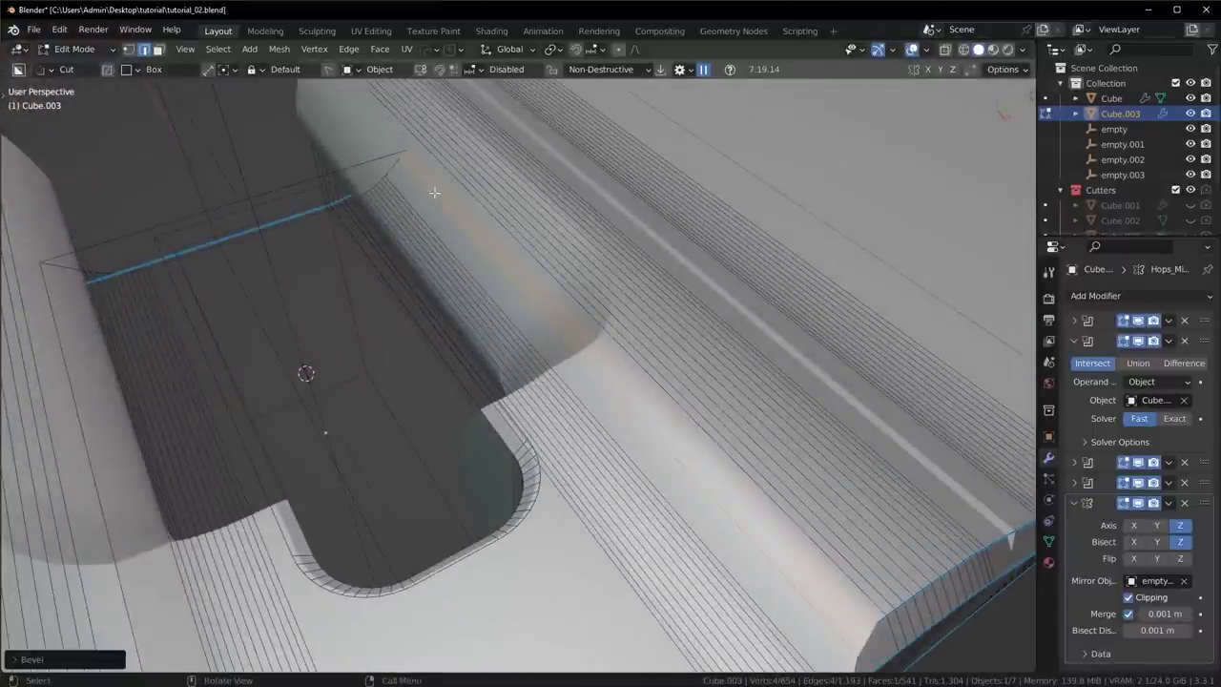
pyautogui.scroll(-3, 620, 377)
pyautogui.hotkey('ctrl', 'z')
pyautogui.moveTo(620, 376); pyautogui.dragTo(690, 227, button='middle')
pyautogui.press('KP_7')
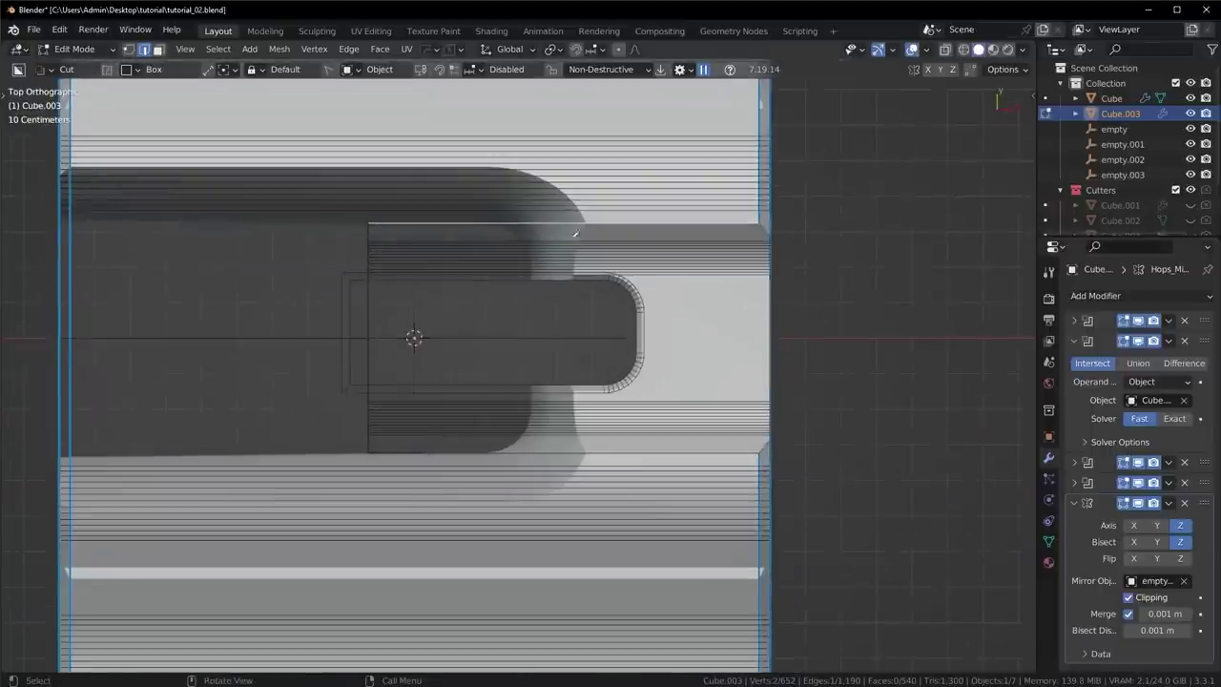
pyautogui.press('k')
pyautogui.scroll(-1, 502, 129)
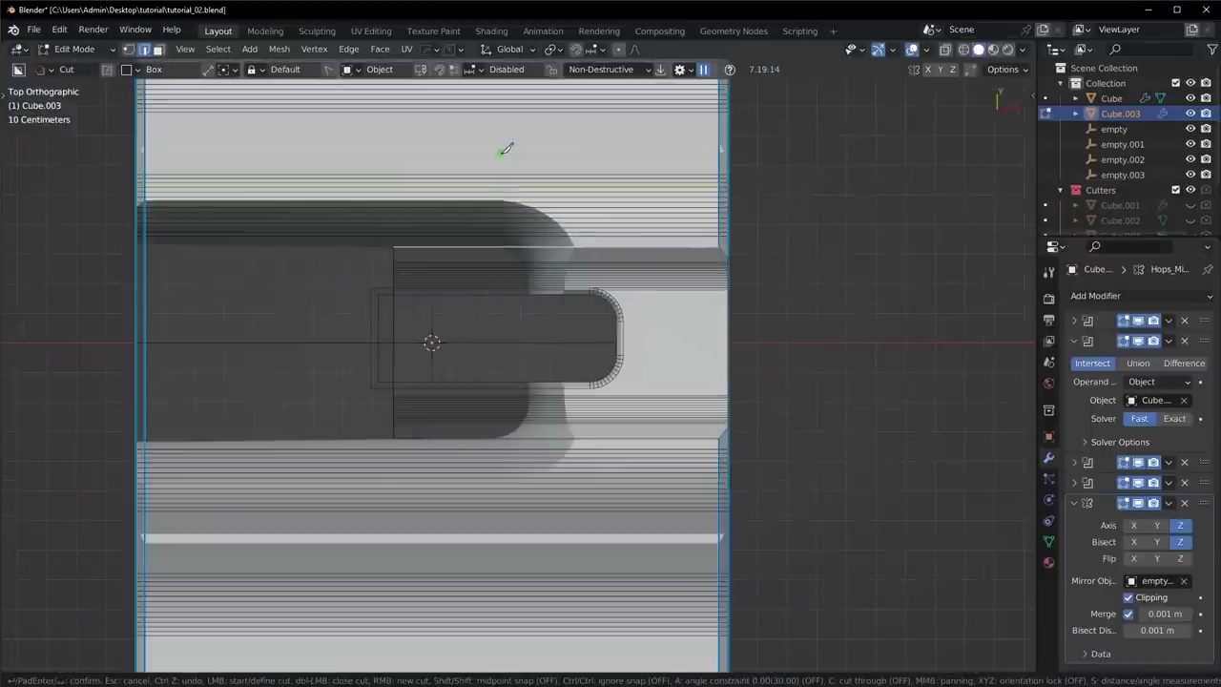
pyautogui.press('Escape')
# Step: Bevel the selected rim edge between the recessed strip and the raised band with a single segment, and leave mesh editing
pyautogui.moveTo(493, 447); pyautogui.dragTo(339, 362, button='middle')
pyautogui.hotkey('ctrl', 'b')
pyautogui.click(826, 441)
pyautogui.press('Tab')
# Step: Sharpen the middle band Cube.003 with HardOps, adjusting its auto smooth angle to about 17 degrees
pyautogui.press('q')
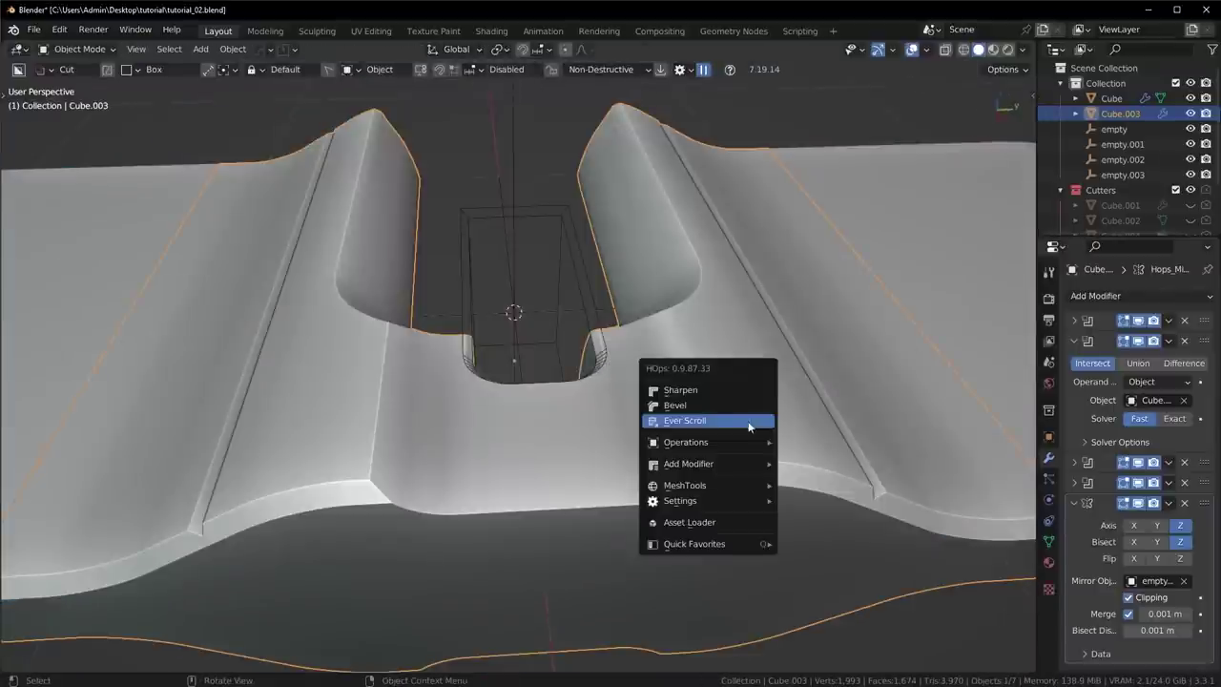
pyautogui.keyDown('shift'); pyautogui.click(726, 393); pyautogui.keyUp('shift')
pyautogui.moveTo(975, 406)
pyautogui.moveTo(175, 411)
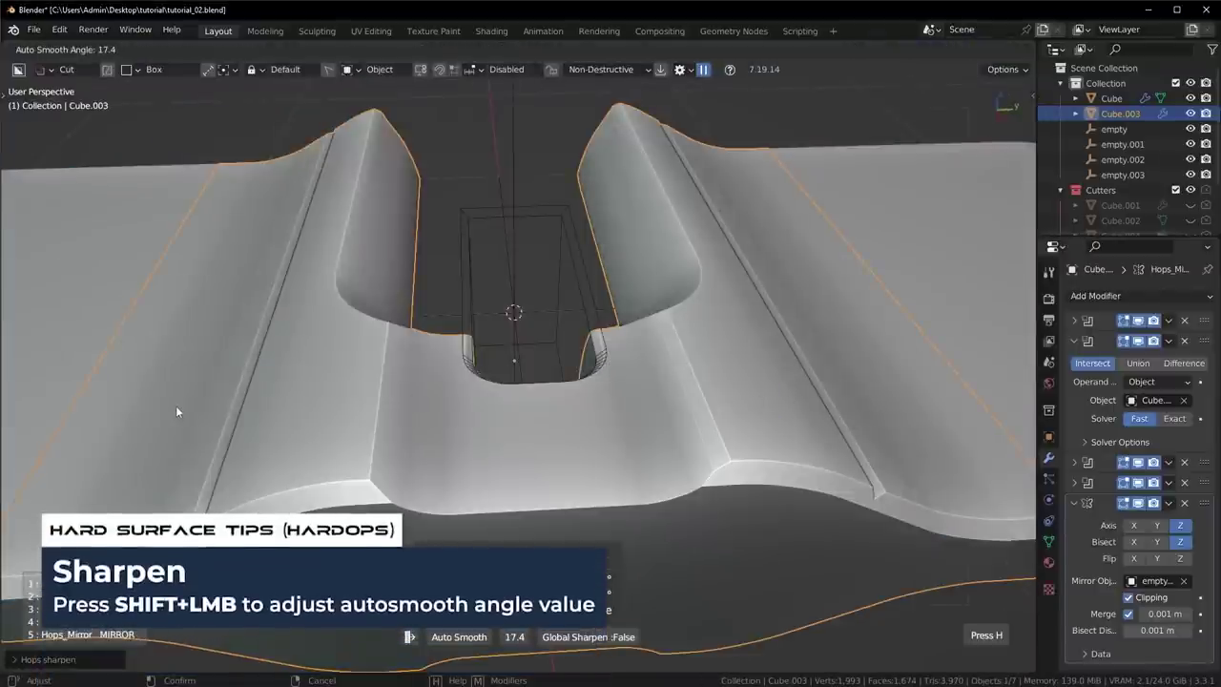
pyautogui.click(268, 410)
# Step: Examine the bevelled rim edge beside the slot up close and the whole plate from several angles
pyautogui.scroll(-5, 268, 410)
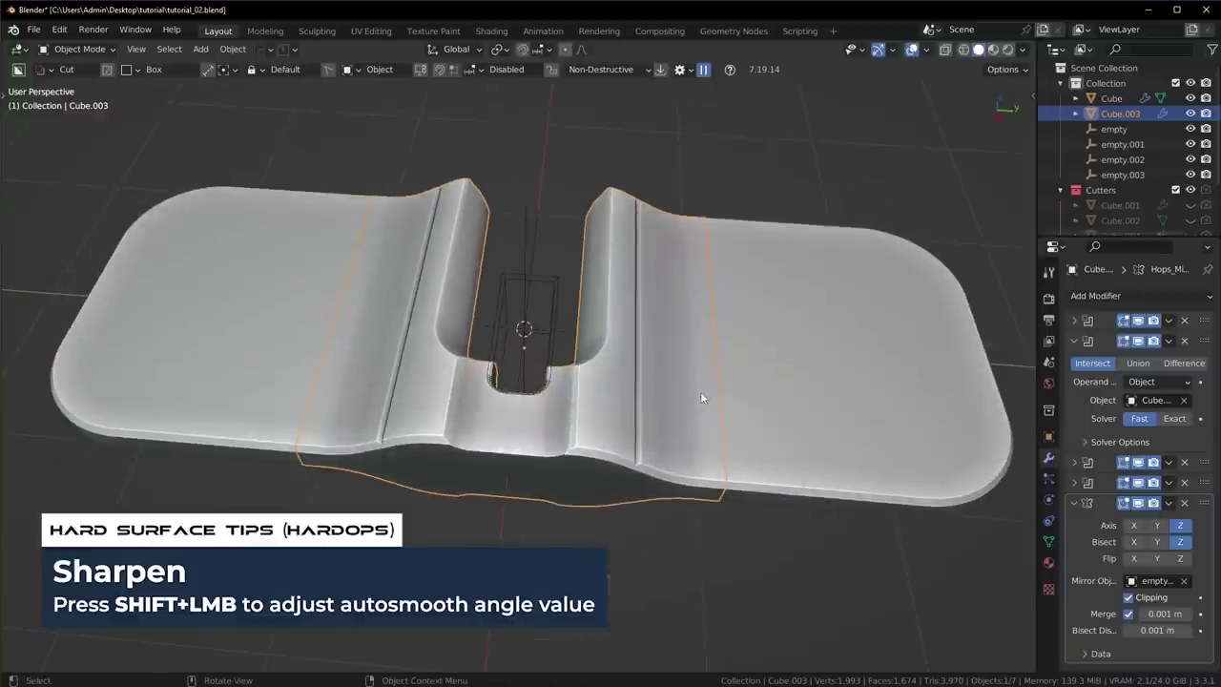
pyautogui.press('Tab')
pyautogui.press('Tab')
pyautogui.moveTo(701, 402); pyautogui.dragTo(534, 279, button='middle')
pyautogui.scroll(8, 588, 324)
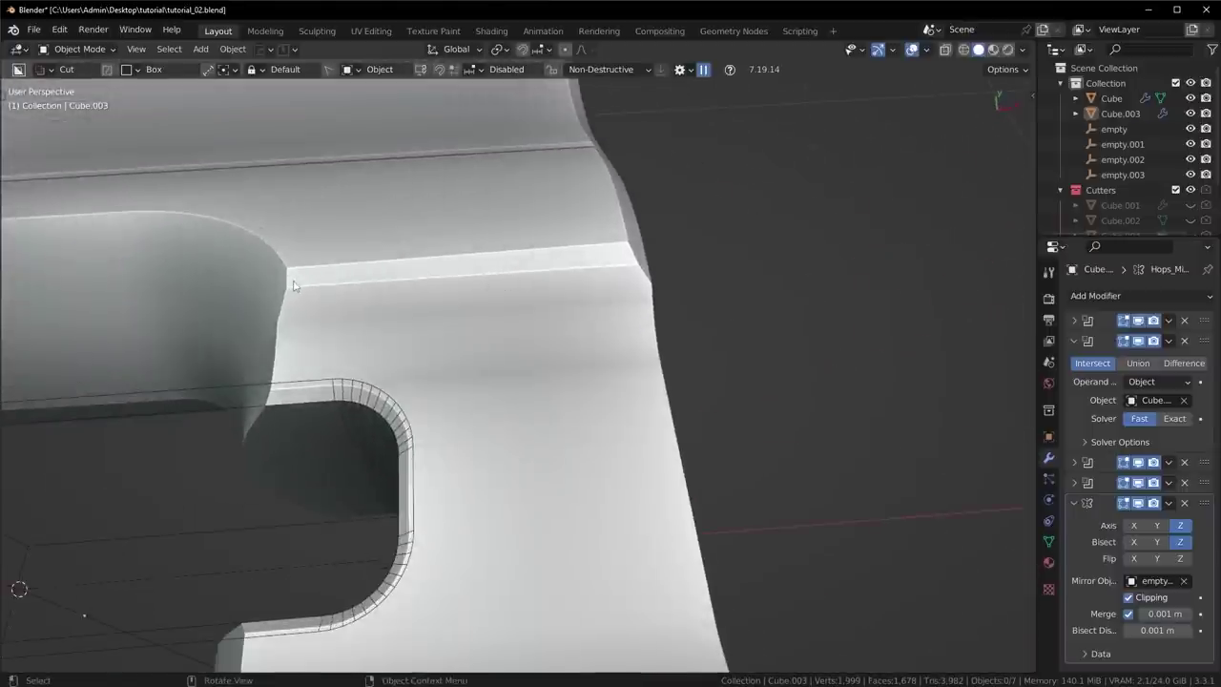
pyautogui.moveTo(442, 273); pyautogui.dragTo(559, 341, button='middle')
pyautogui.scroll(-5, 389, 285)
pyautogui.scroll(-2, 598, 315)
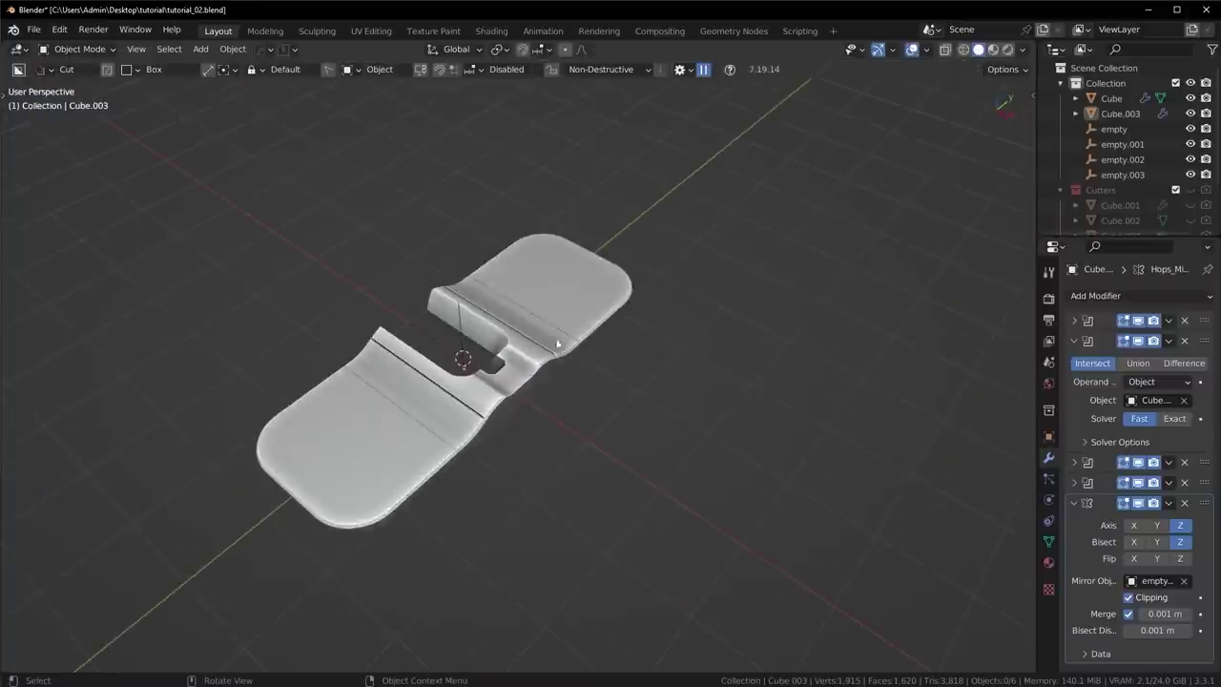
pyautogui.scroll(3, 528, 374)
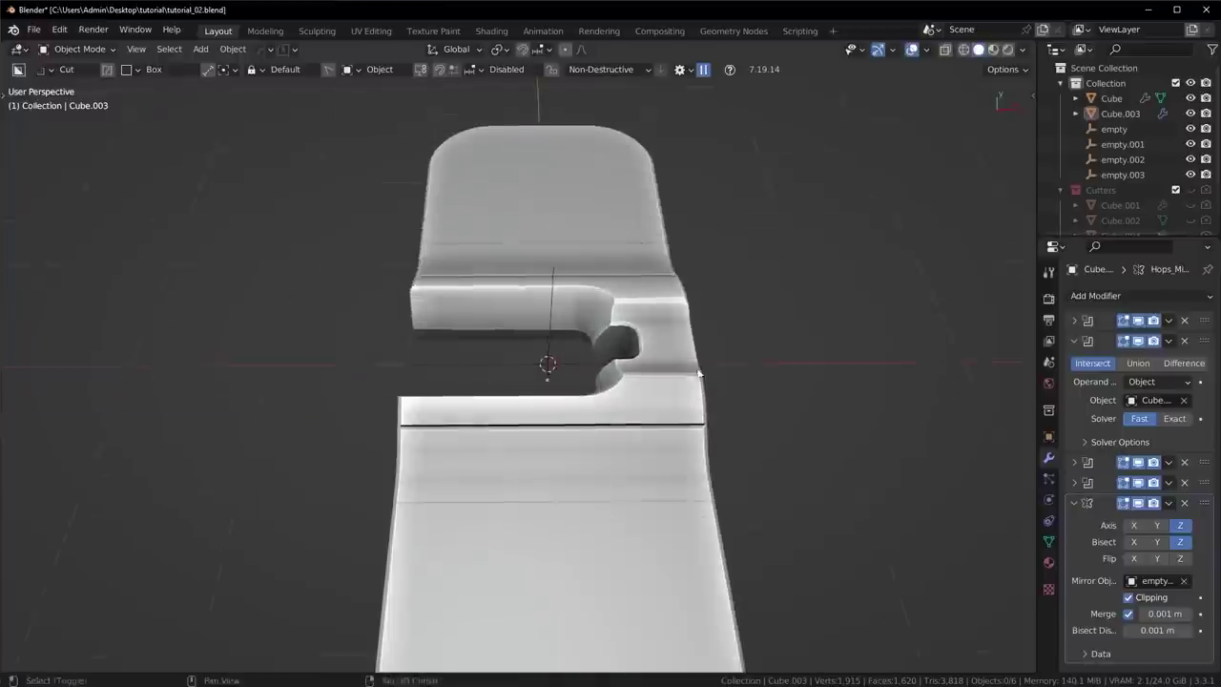
pyautogui.moveTo(548, 357)
pyautogui.mouseDown(button='middle')
pyautogui.moveTo(636, 325)
pyautogui.moveTo(546, 357)
pyautogui.mouseUp(button='middle')
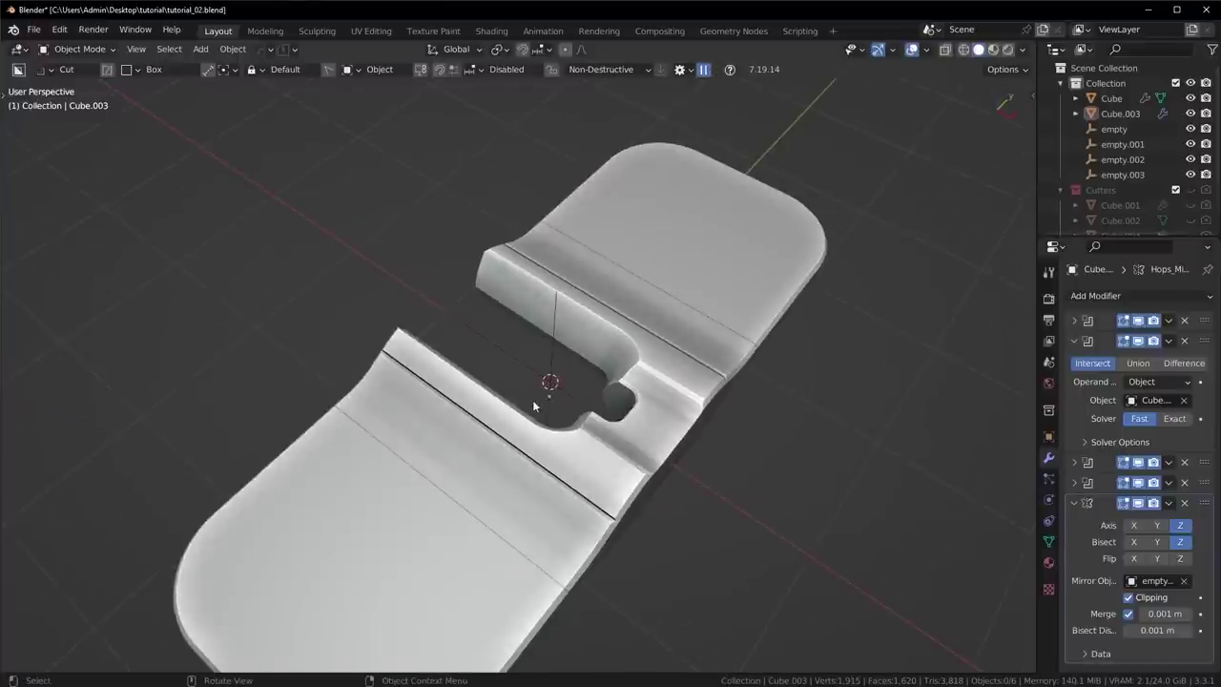
# Step: Add a cube at the centre of the model in top view and scale it down to roughly the slot's width
pyautogui.press('KP_7')
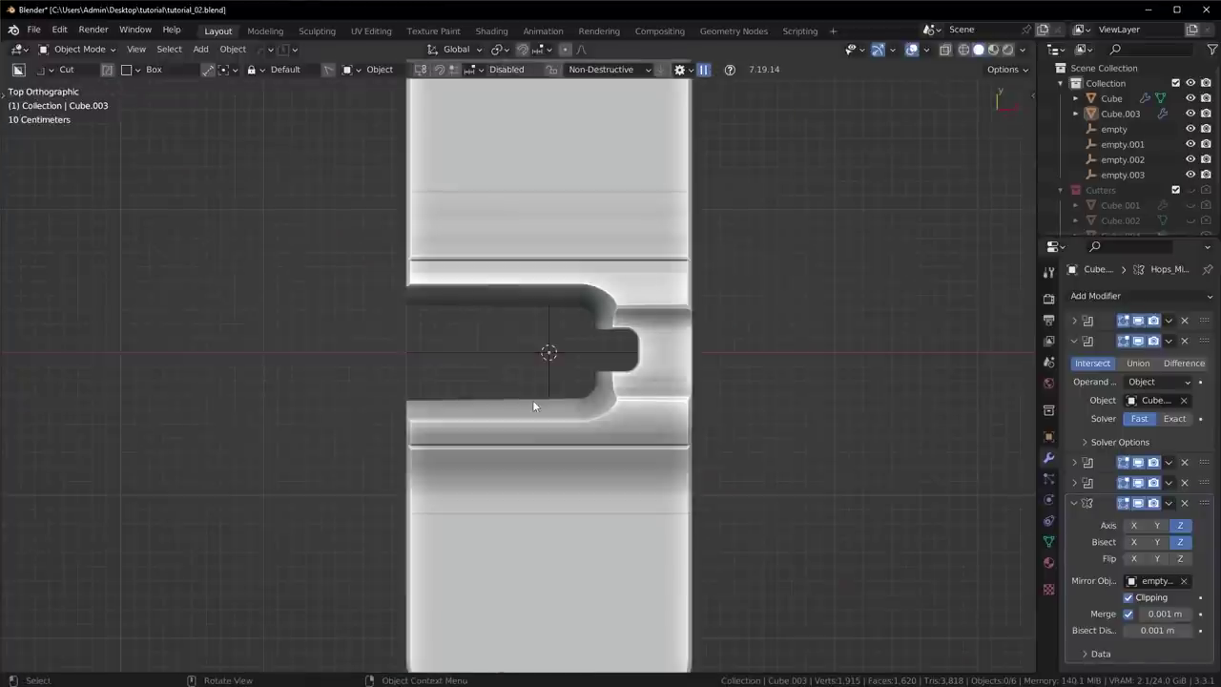
pyautogui.scroll(3, 531, 351)
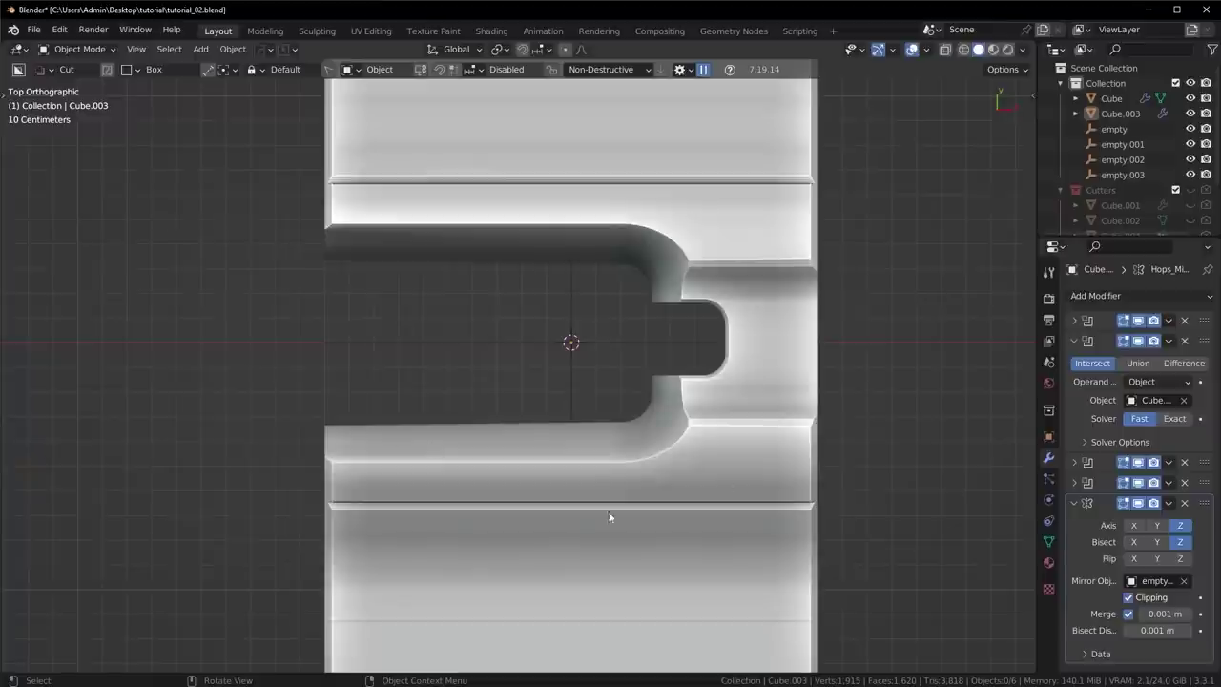
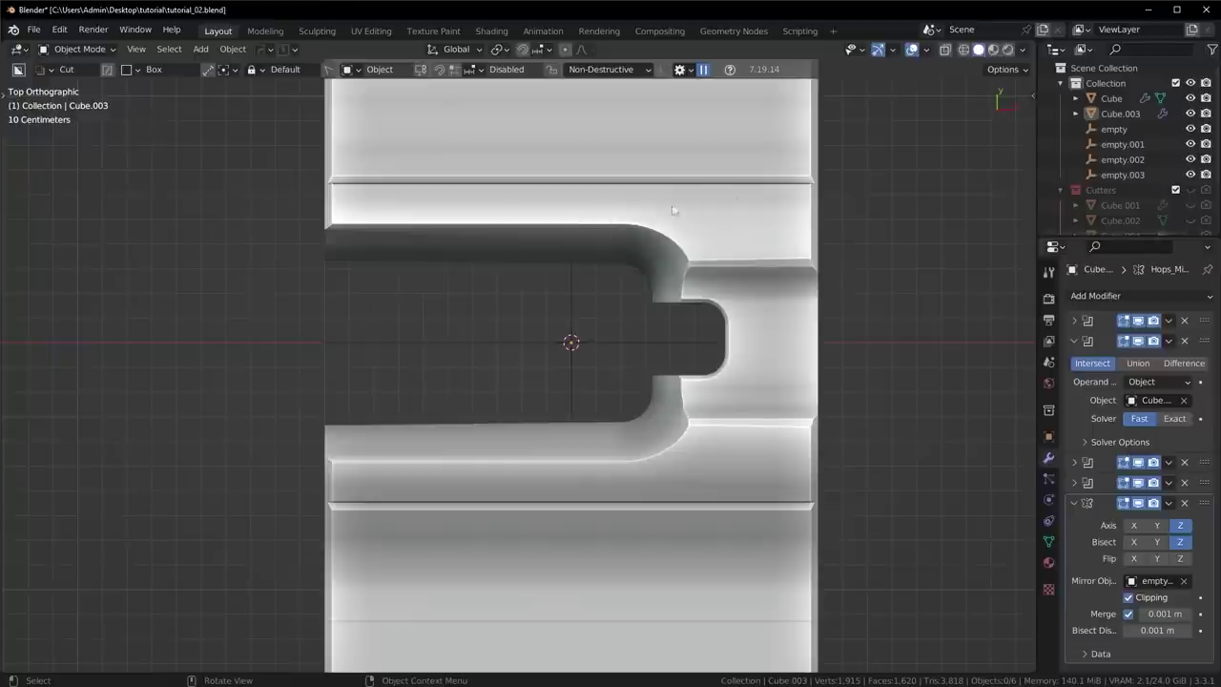
pyautogui.hotkey('shift', 'a')
pyautogui.moveTo(673, 199)
pyautogui.click(807, 215)
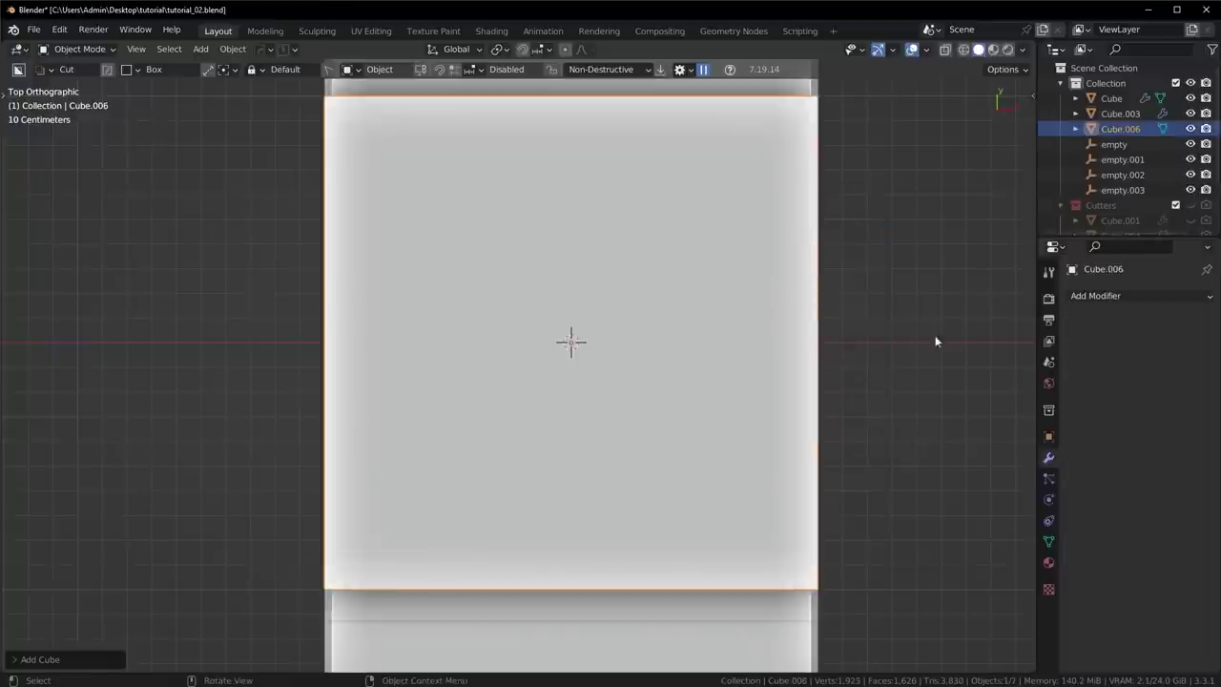
pyautogui.press('s')
pyautogui.click(687, 309)
# Step: Move the cube along X to the slot's open end and enlarge it to overlap both slot walls
pyautogui.press('g')
pyautogui.press('y')
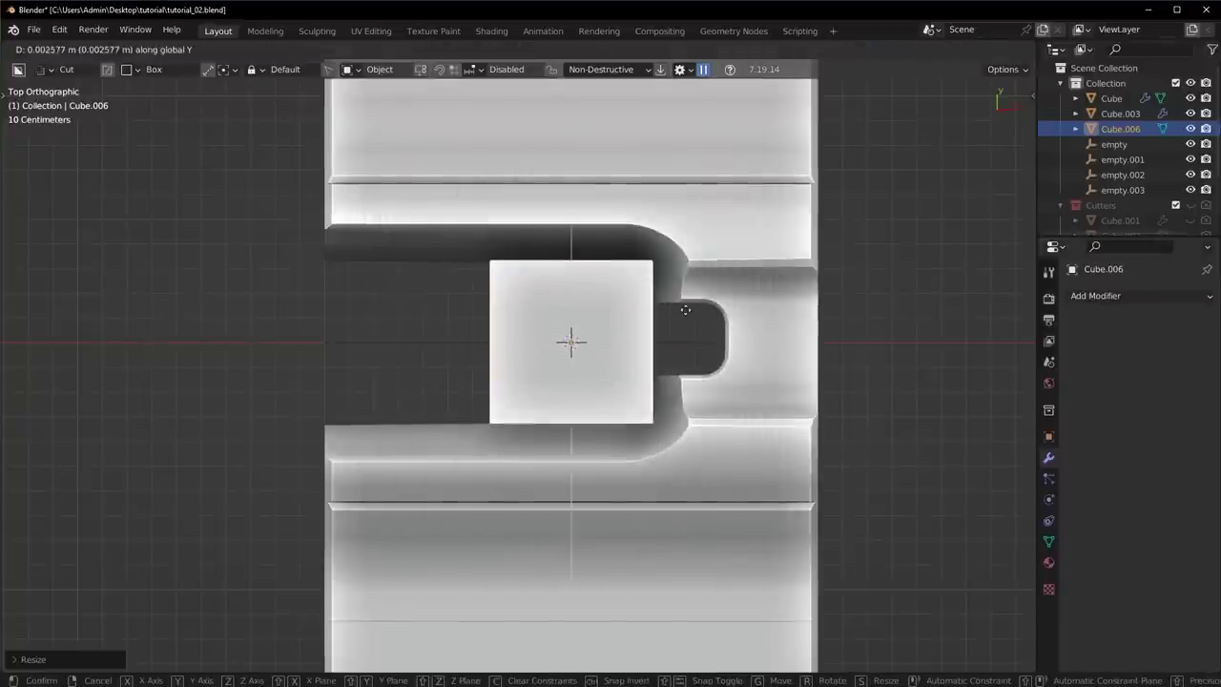
pyautogui.press('x')
pyautogui.click(485, 289)
pyautogui.press('s')
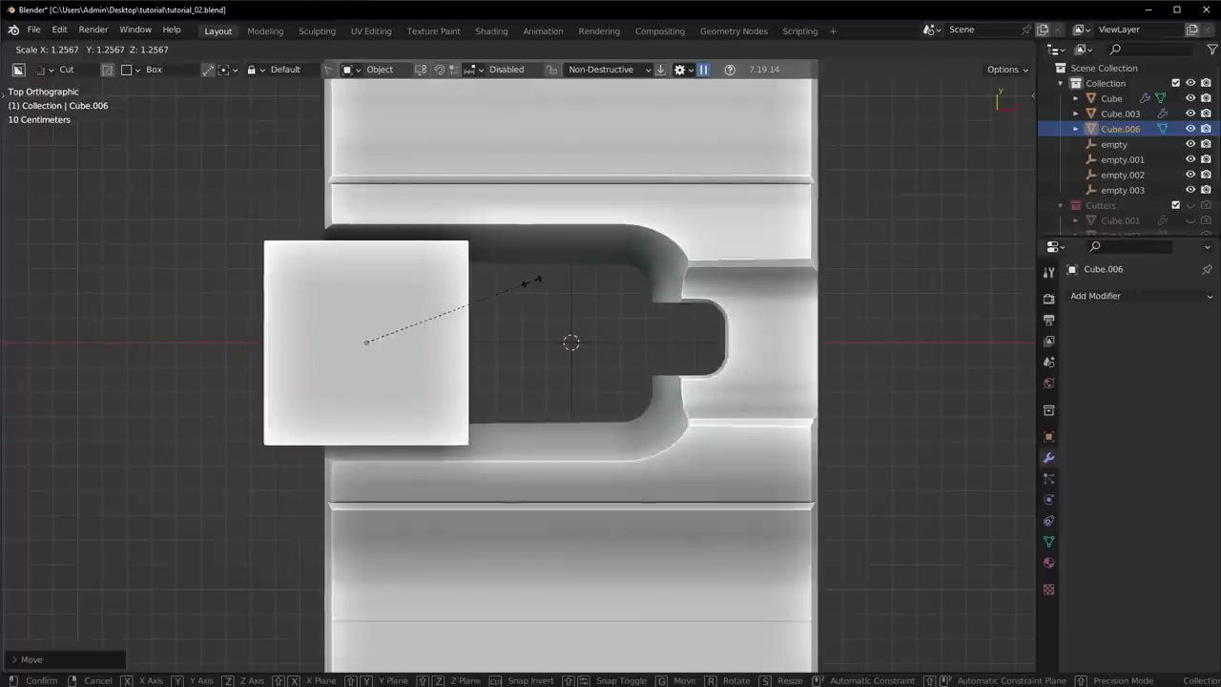
pyautogui.click(534, 320)
# Step: Stretch the cube along X into the slot and subtract it from the centre part with a Difference boolean
pyautogui.press('s')
pyautogui.press('x')
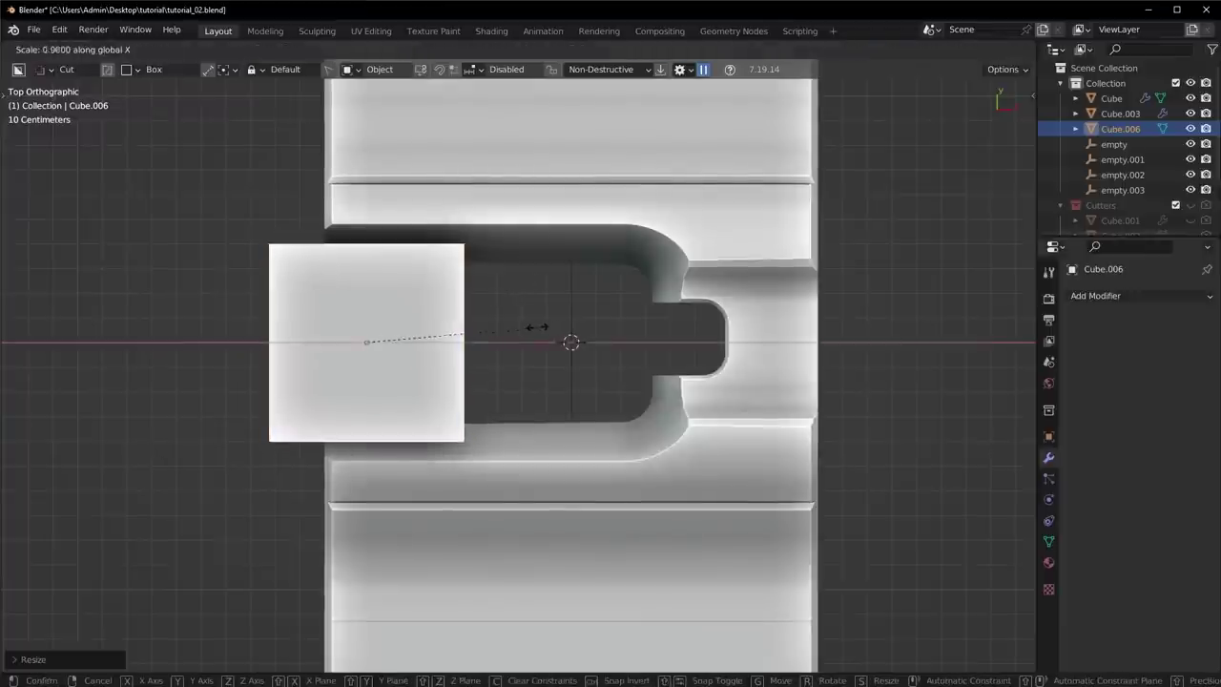
pyautogui.click(573, 339)
pyautogui.hotkey('ctrl', '-')
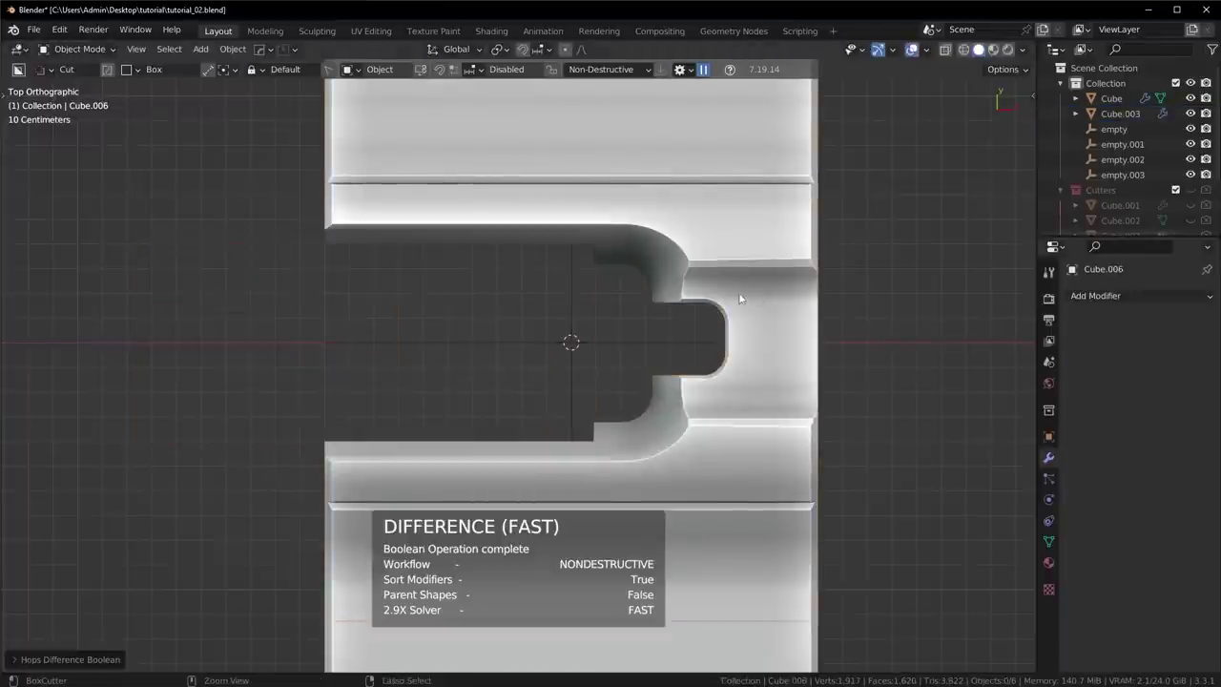
# Step: Bring back and select the hidden slot cutter, and apply its object transform
pyautogui.moveTo(881, 335); pyautogui.dragTo(654, 360, button='middle')
pyautogui.click(565, 323)
pyautogui.press('q')
pyautogui.click(564, 367)
pyautogui.click(563, 361)
pyautogui.scroll(4, 563, 361)
pyautogui.hotkey('ctrl', 'a')
pyautogui.click(654, 359)
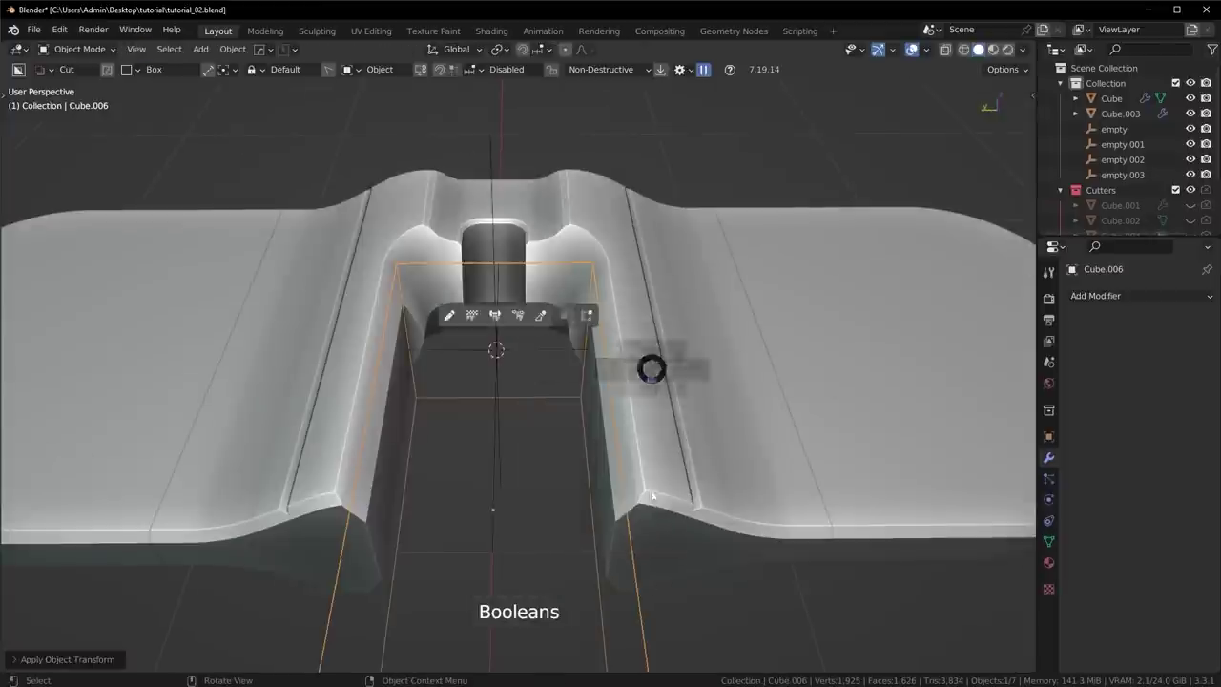
# Step: Bevel the cutter's two inner vertical edges with 10 segments to round the slot cut, and check it with the cutter hidden
pyautogui.press('Tab')
pyautogui.hotkey('ctrl', 'b')
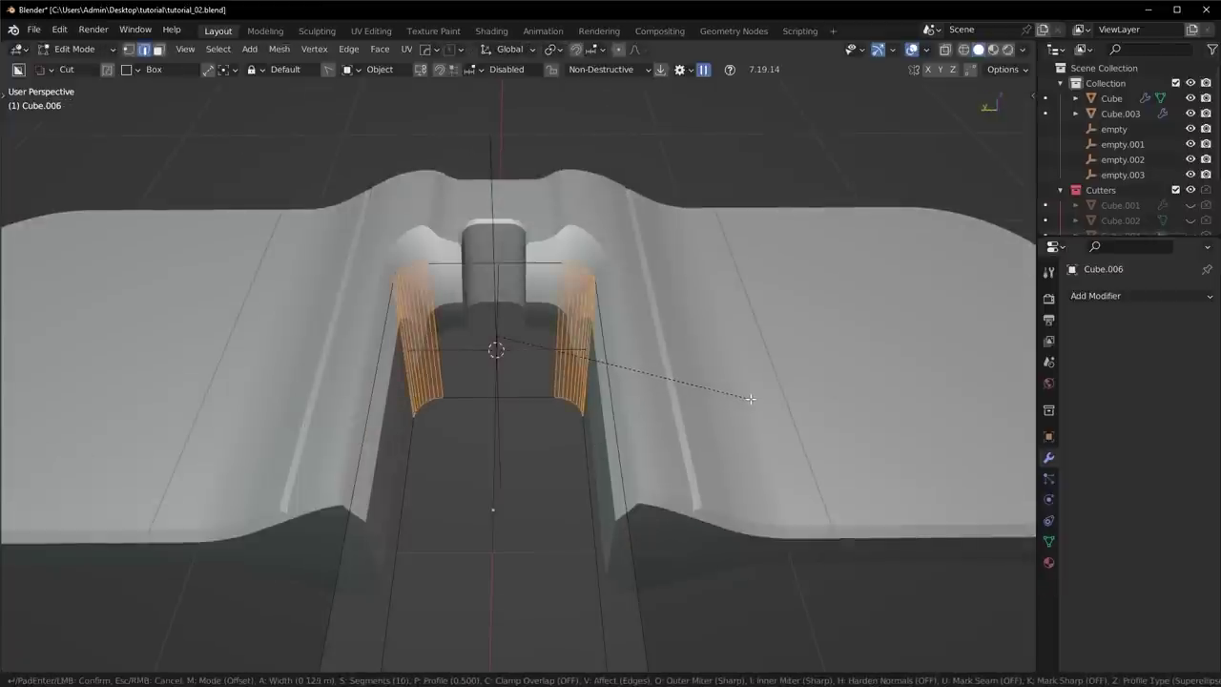
pyautogui.click(757, 400)
pyautogui.press('Tab')
pyautogui.moveTo(782, 363); pyautogui.dragTo(675, 326, button='middle')
pyautogui.scroll(-3, 544, 387)
pyautogui.scroll(8, 679, 412)
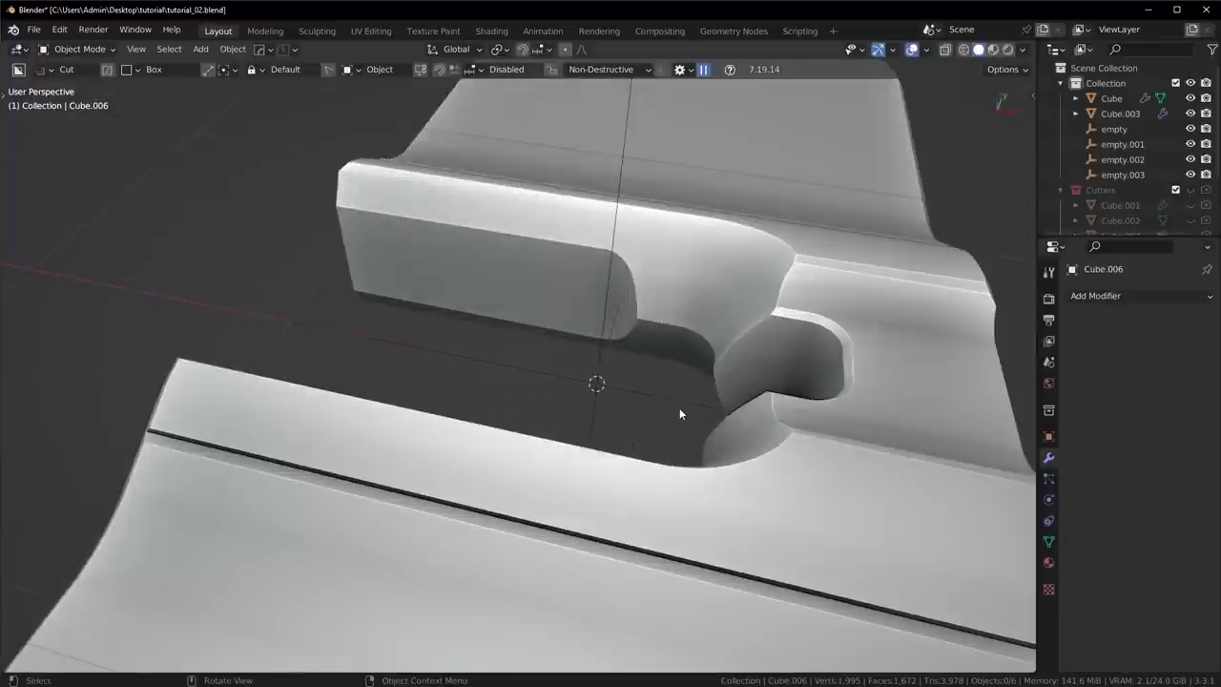
# Step: Bring back the hidden cutter and try Shift Bool on it in Outset and Inset modes
pyautogui.hotkey('ctrl', 'z')
pyautogui.press('q')
pyautogui.click(652, 454)
pyautogui.scroll(2, 651, 455)
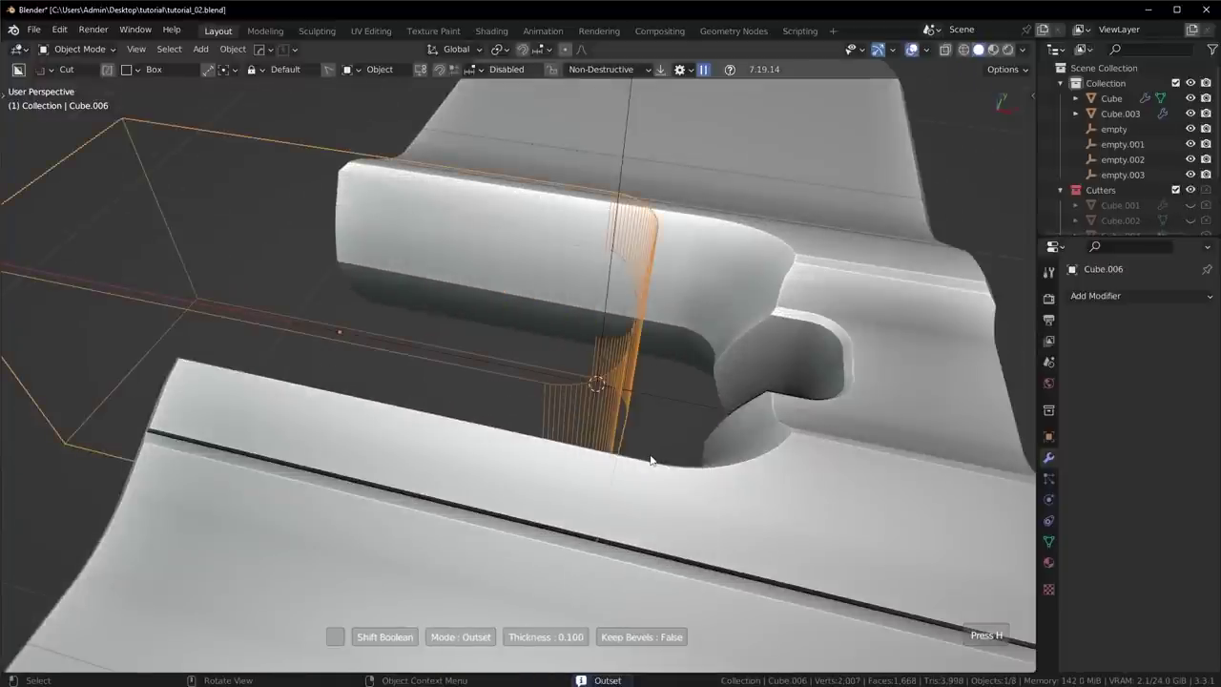
pyautogui.scroll(1, 650, 461)
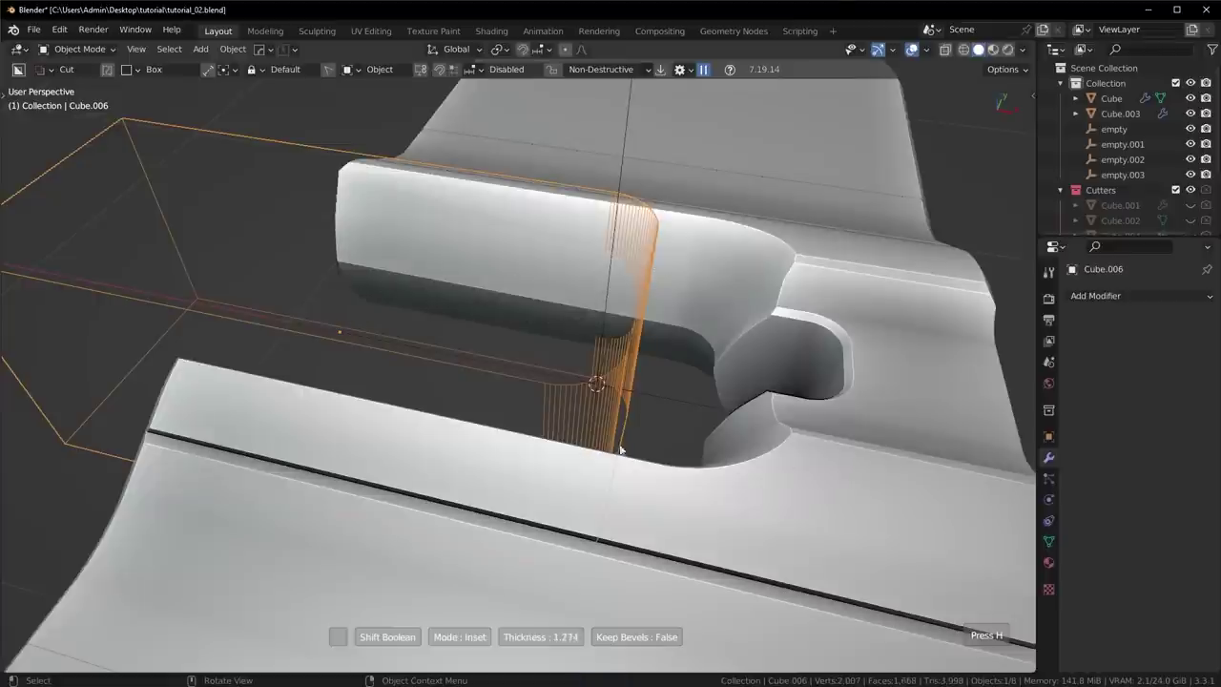
pyautogui.press('1')
pyautogui.rightClick(698, 327)
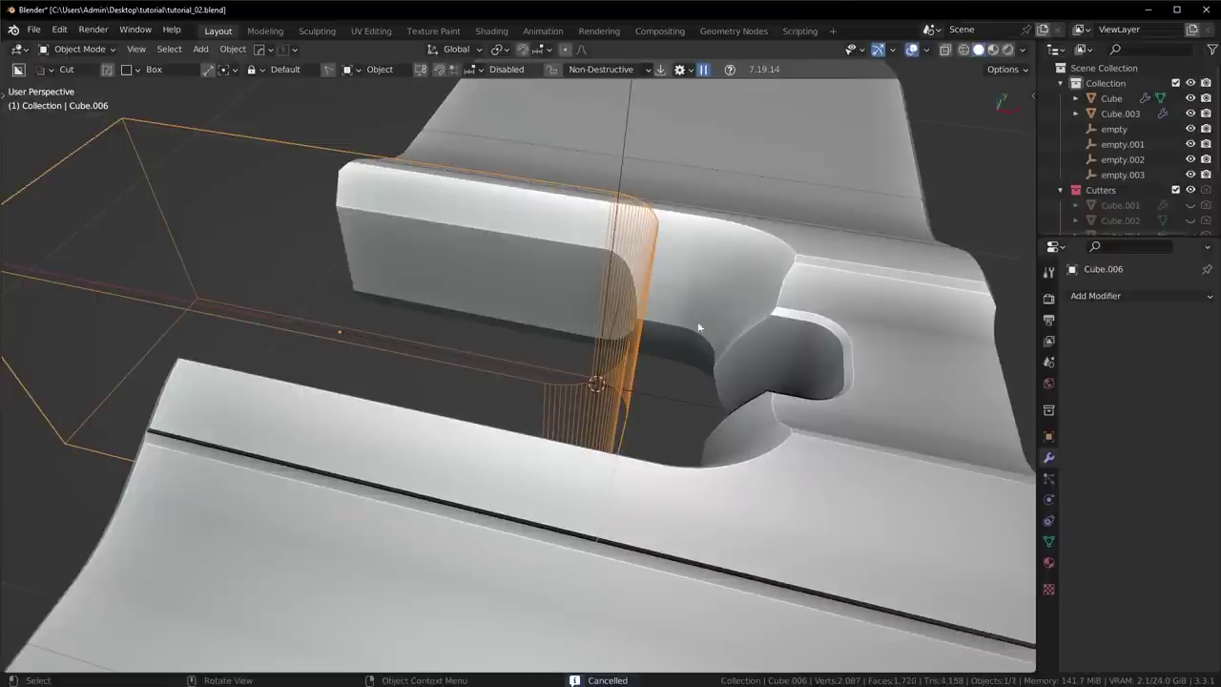
# Step: Resize the cutter slightly and try Shift Bool in Inset mode once more
pyautogui.moveTo(698, 327); pyautogui.dragTo(722, 361, button='middle')
pyautogui.press('s')
pyautogui.click(725, 364)
pyautogui.press('q')
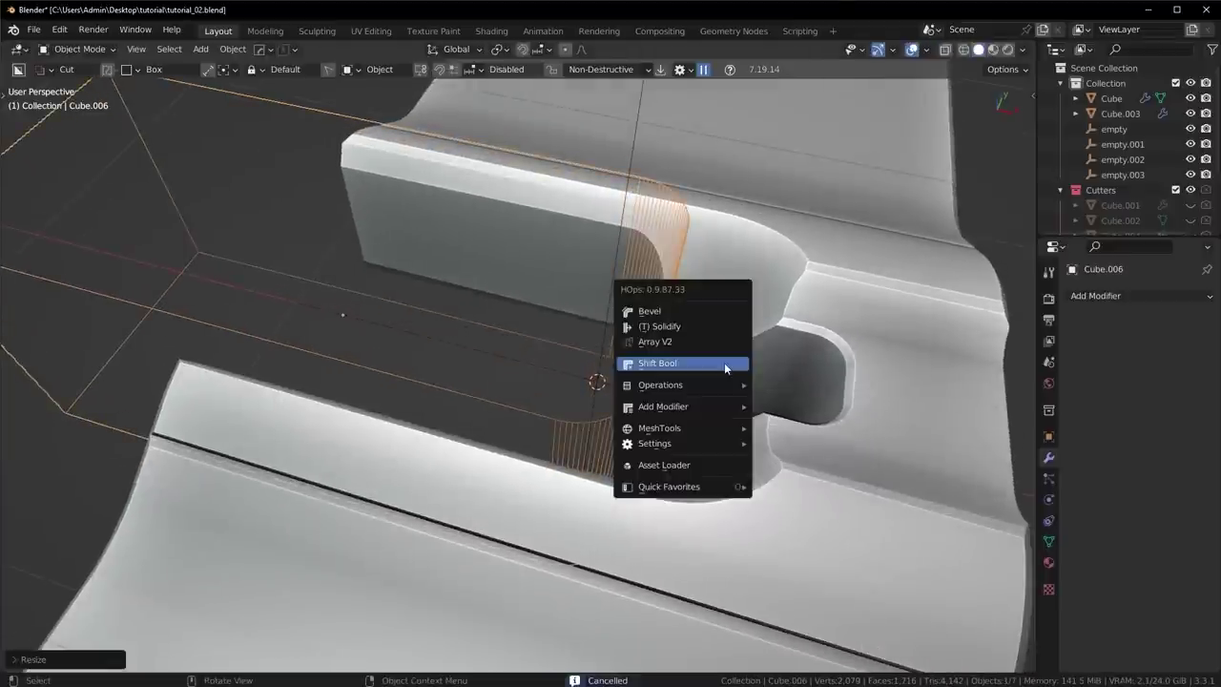
pyautogui.click(724, 362)
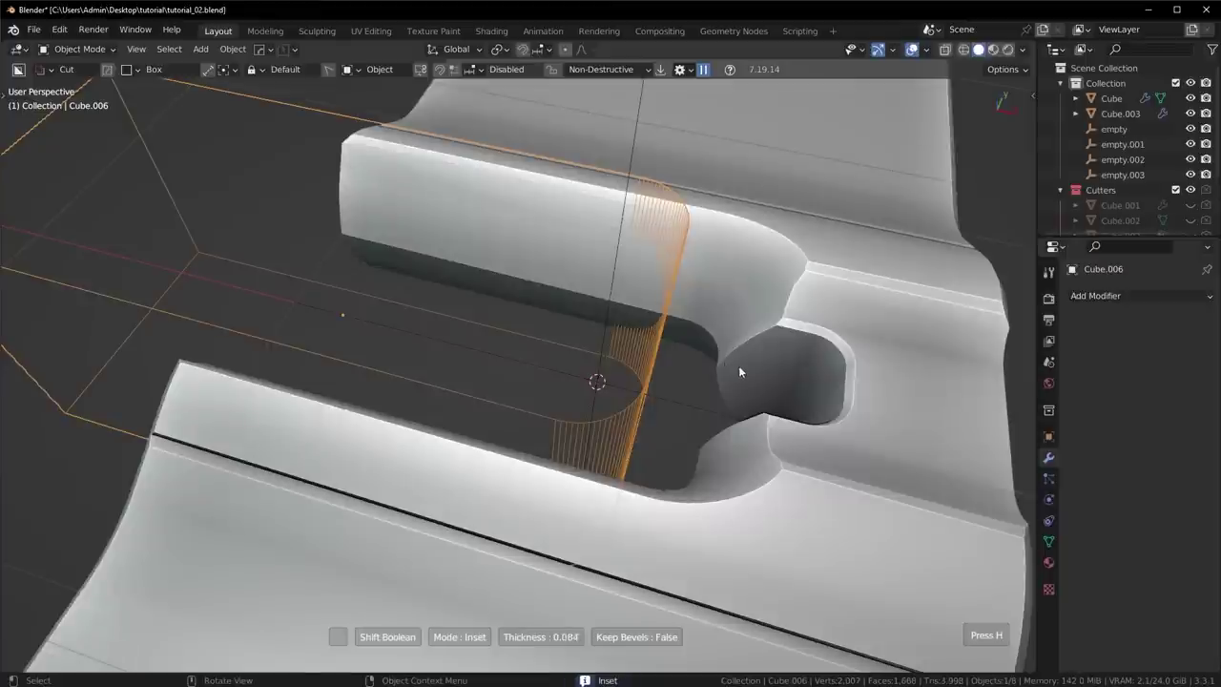
pyautogui.click(795, 377)
# Step: Rescale the slot cutter, hide it and inspect the resulting slot from several angles
pyautogui.moveTo(796, 377); pyautogui.dragTo(532, 427, button='middle')
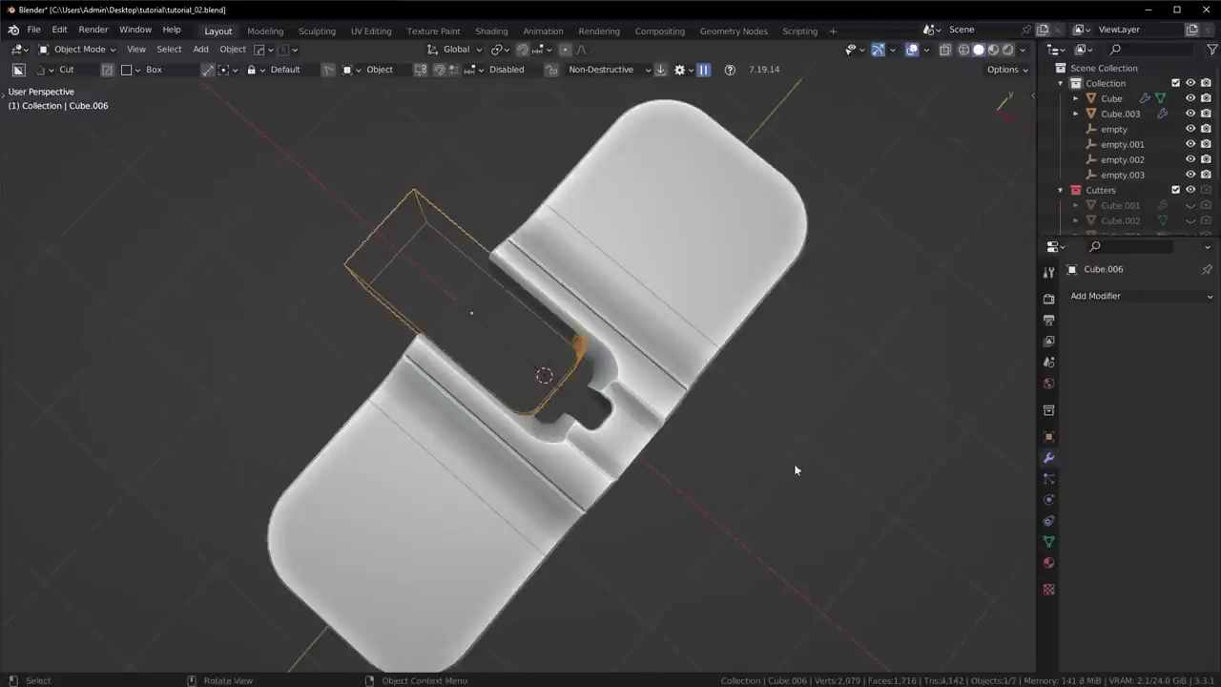
pyautogui.press('s')
pyautogui.click(733, 448)
pyautogui.press('h')
pyautogui.moveTo(741, 453); pyautogui.dragTo(586, 439, button='middle')
pyautogui.scroll(-3, 611, 437)
pyautogui.moveTo(711, 431); pyautogui.dragTo(686, 437, button='middle')
pyautogui.scroll(-5, 620, 424)
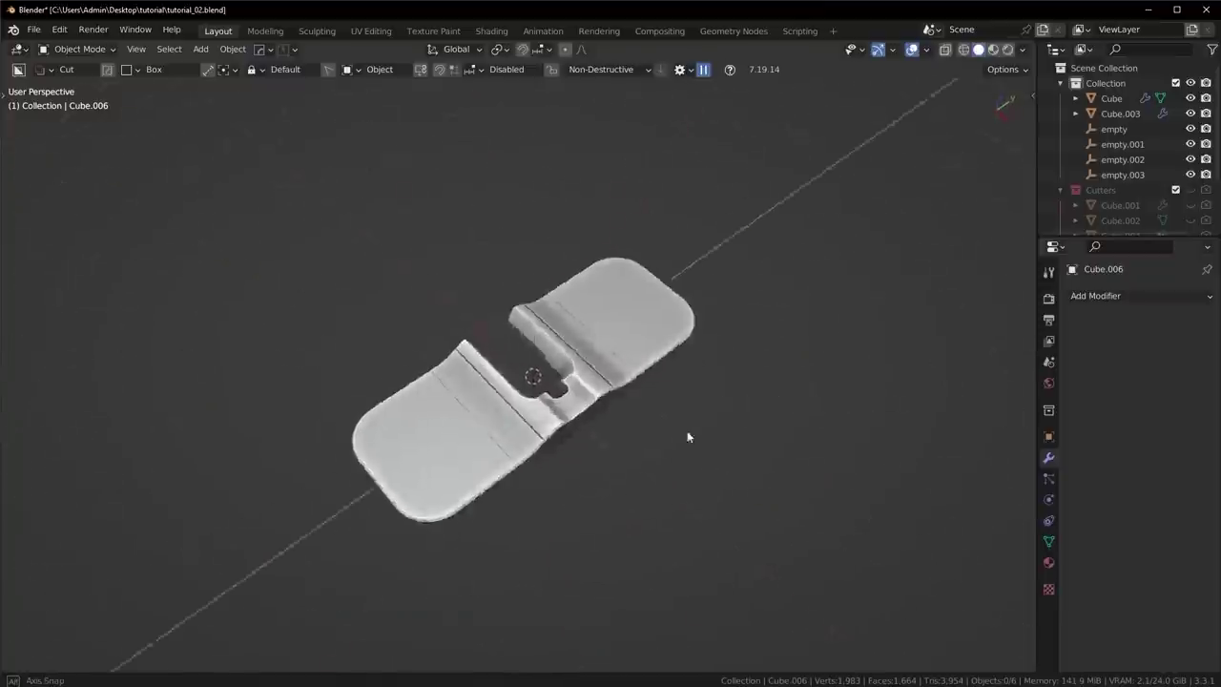
pyautogui.scroll(5, 687, 437)
# Step: Delete the slot cutter, remove its leftover Boolean modifier from Cube.003 and collapse the remaining modifiers
pyautogui.hotkey('ctrl', 'z')
pyautogui.press('Delete')
pyautogui.click(610, 349)
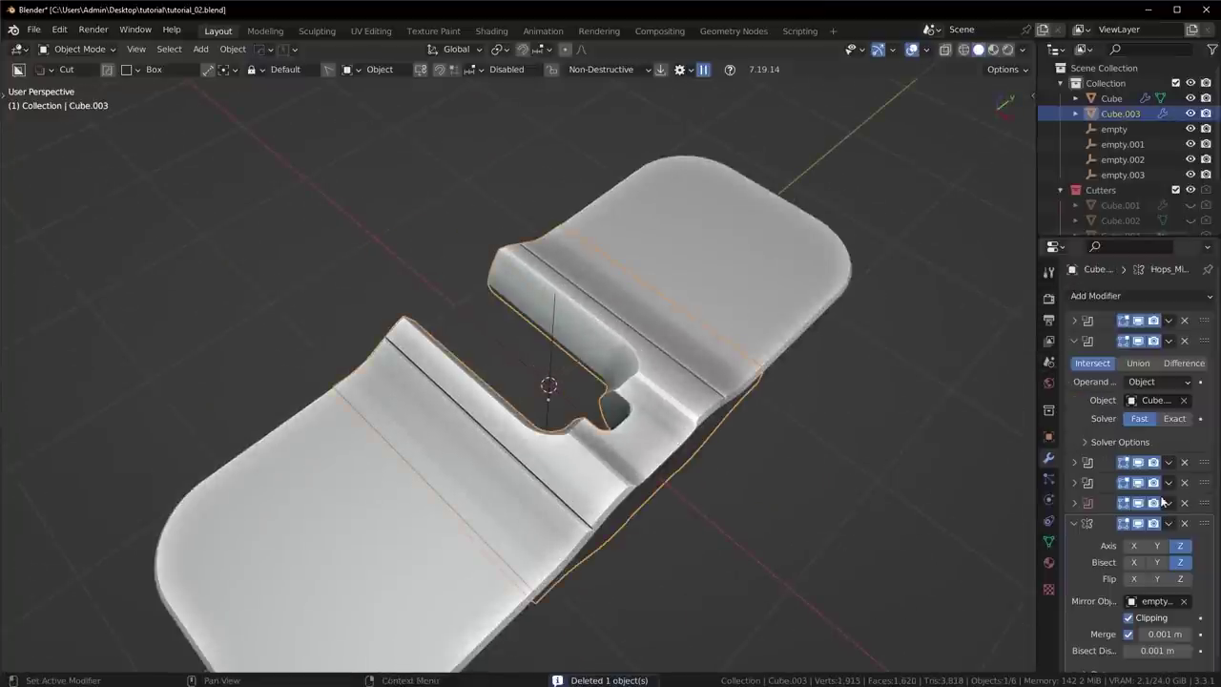
pyautogui.click(1185, 503)
pyautogui.click(1076, 503)
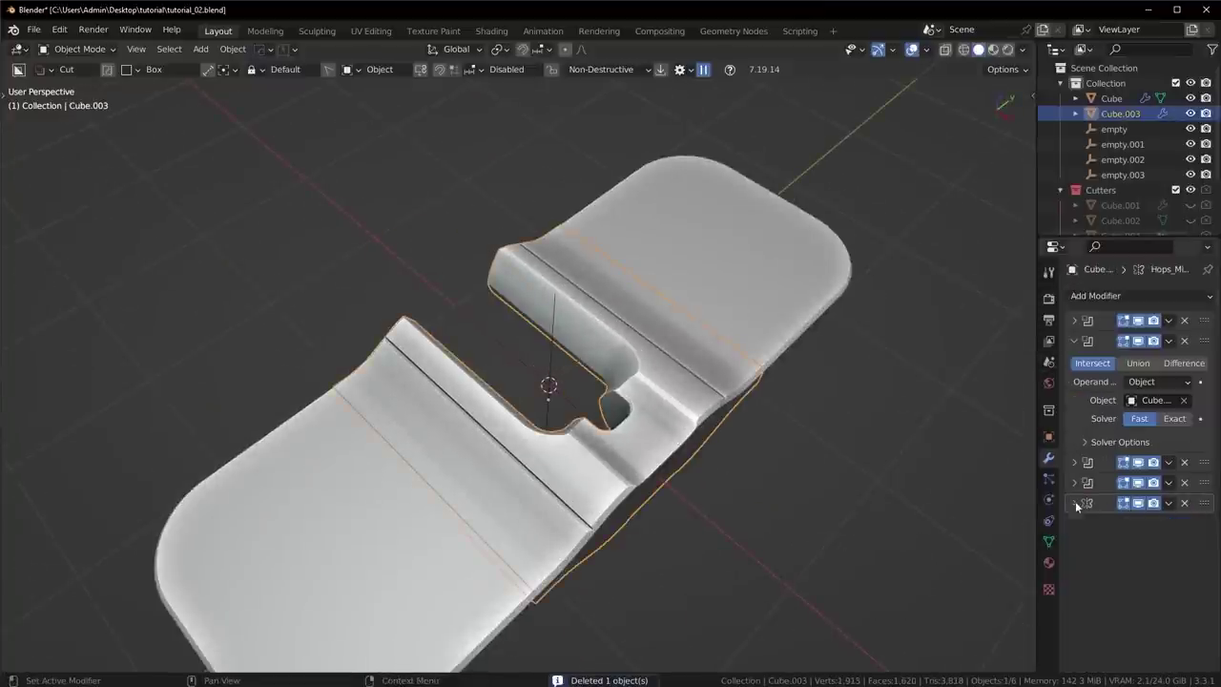
pyautogui.click(1077, 339)
# Step: Add a new cube at the centre of the model and raise it along Z above the part
pyautogui.moveTo(764, 458); pyautogui.dragTo(782, 414, button='middle')
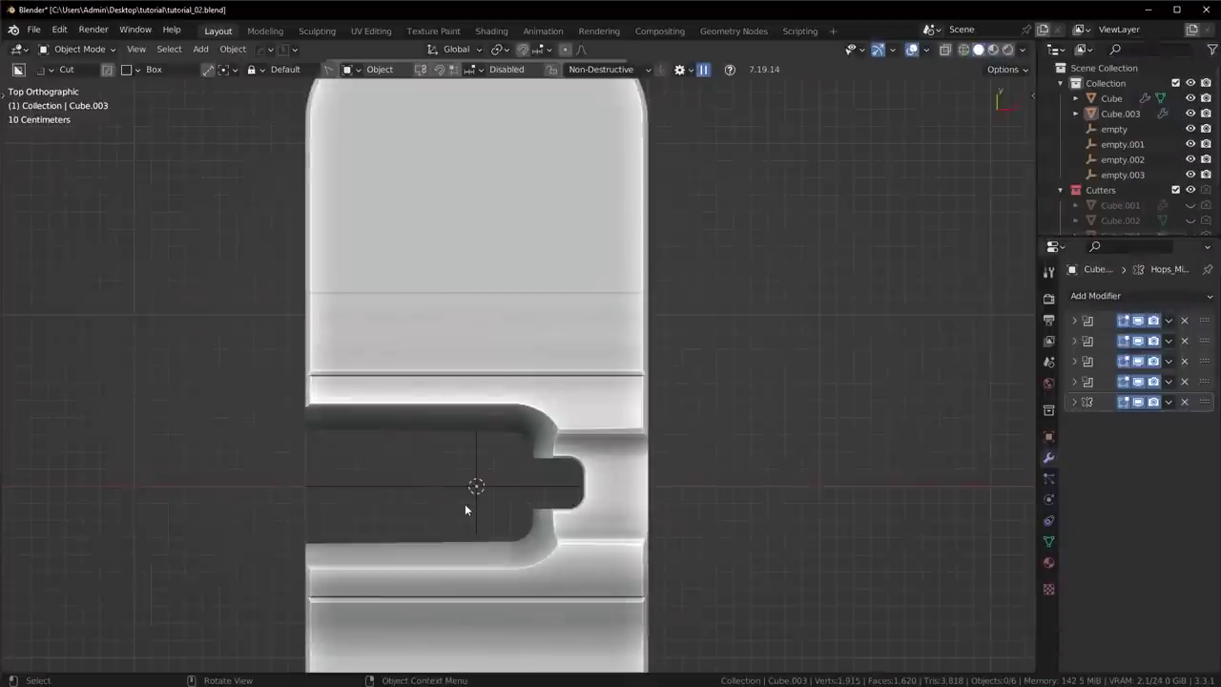
pyautogui.keyDown('shift'); pyautogui.moveTo(464, 504); pyautogui.dragTo(392, 352, button='middle'); pyautogui.keyUp('shift')
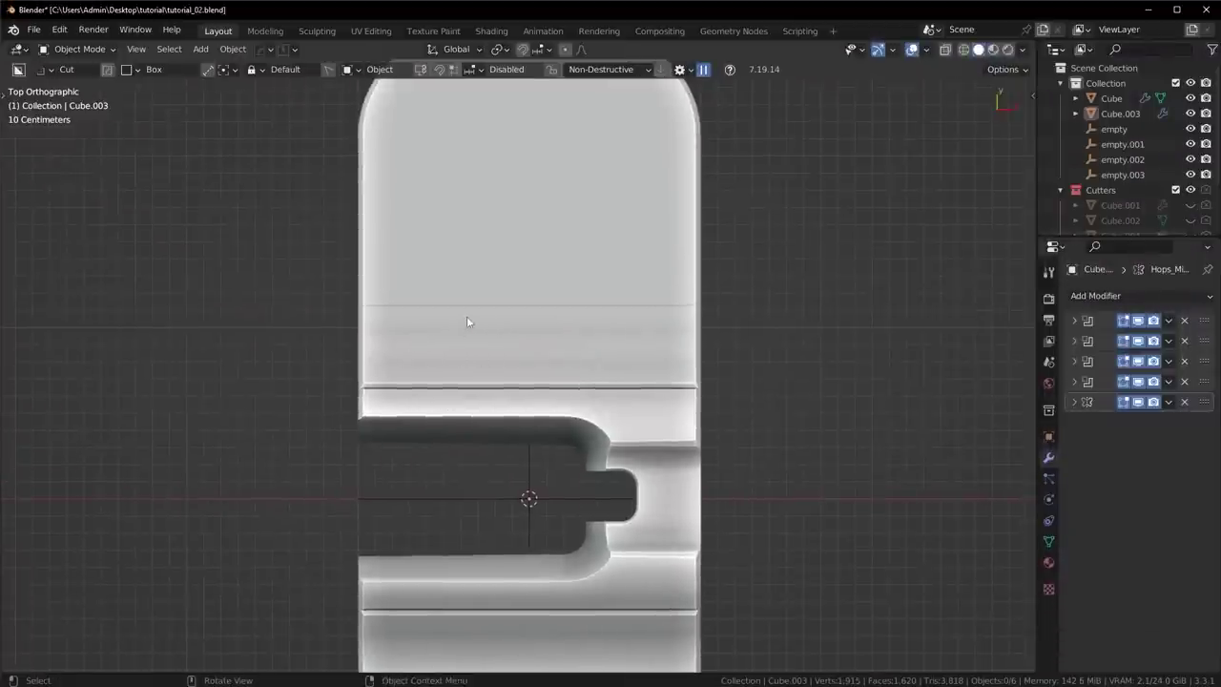
pyautogui.hotkey('shift', 'a')
pyautogui.click(560, 351)
pyautogui.moveTo(829, 490); pyautogui.dragTo(672, 377, button='middle')
pyautogui.press('g')
pyautogui.press('z')
pyautogui.click(652, 293)
# Step: Widen the cube along X beyond the part's width and move it along negative Y over one outer panel
pyautogui.press('s')
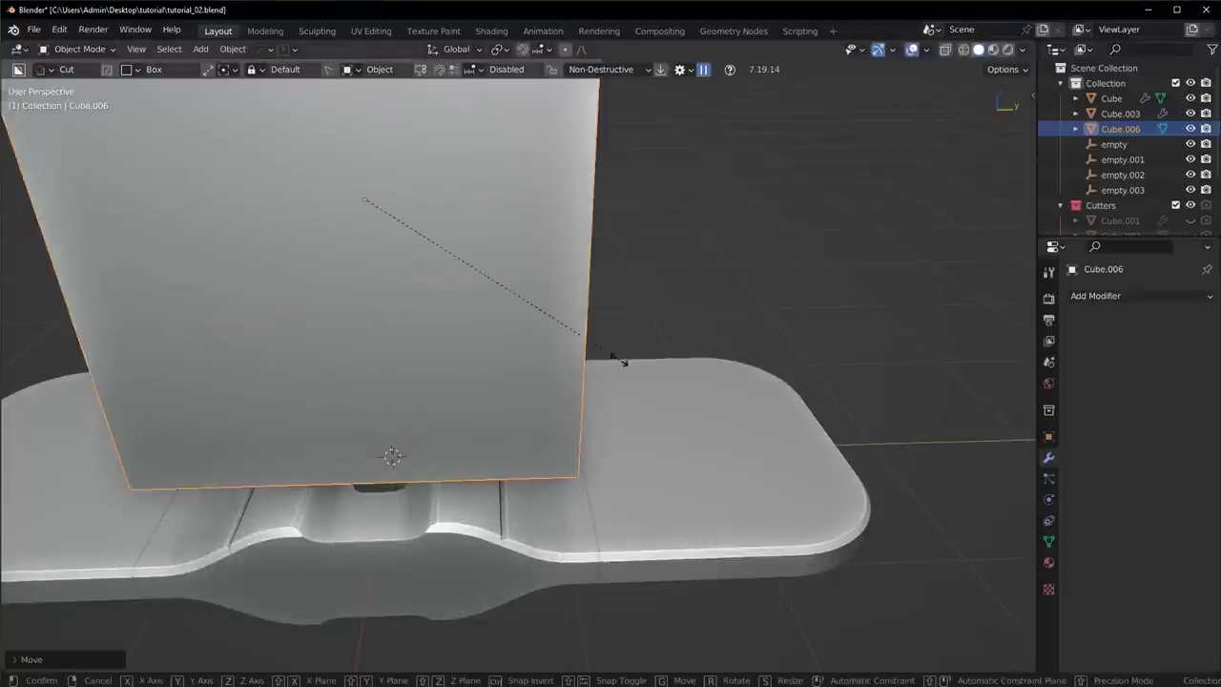
pyautogui.press('x')
pyautogui.click(796, 329)
pyautogui.press('g')
pyautogui.press('x')
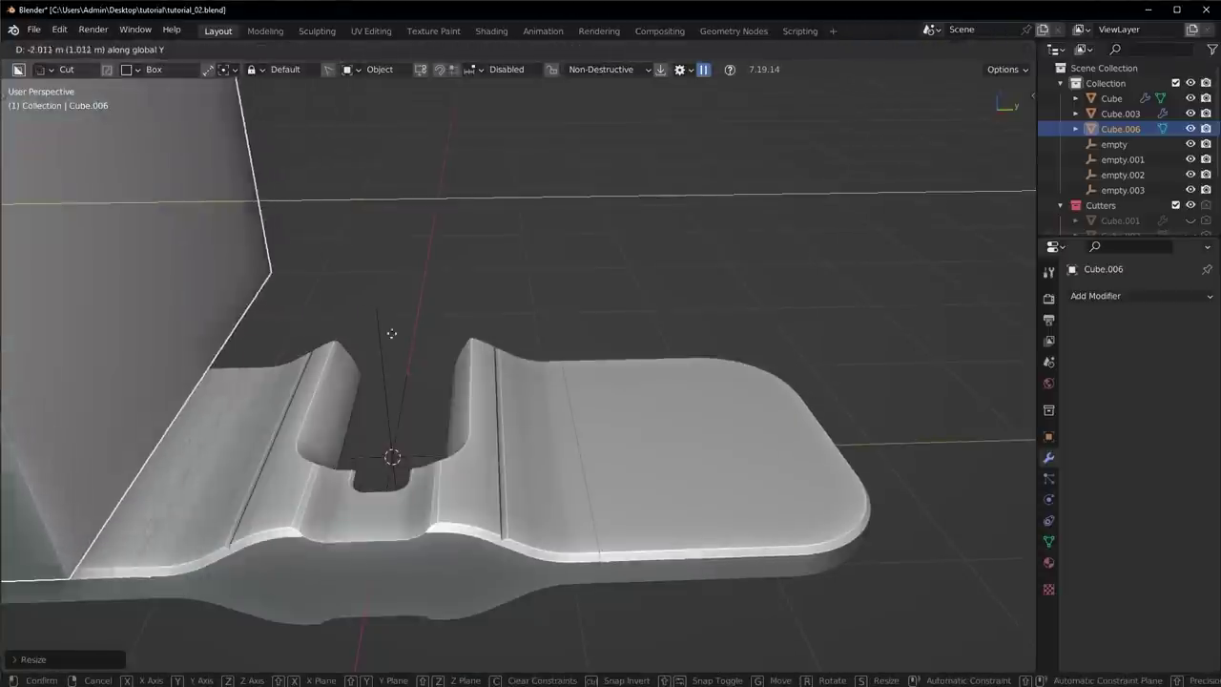
pyautogui.click(399, 346)
# Step: Adjust the cube's height along Z to meet the curved shoulder and subtract it from the centre part with a Difference boolean
pyautogui.scroll(3, 644, 286)
pyautogui.press('g')
pyautogui.press('z')
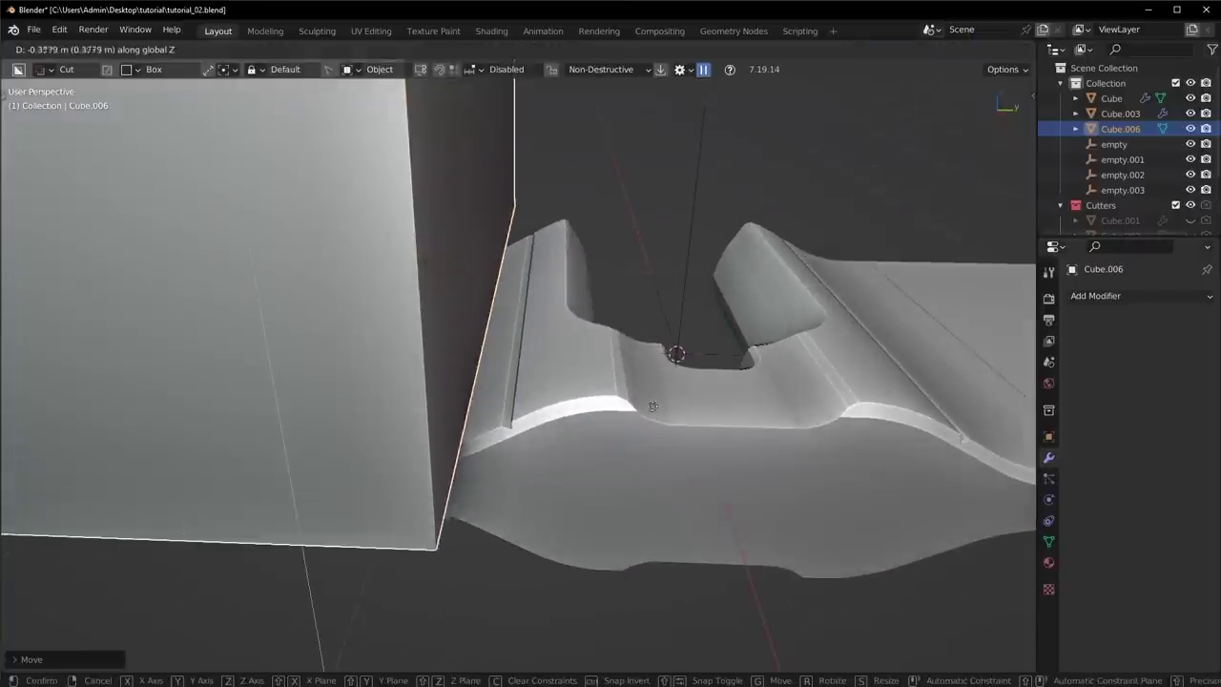
pyautogui.click(572, 376)
pyautogui.press('ctrl+KP_Subtract')
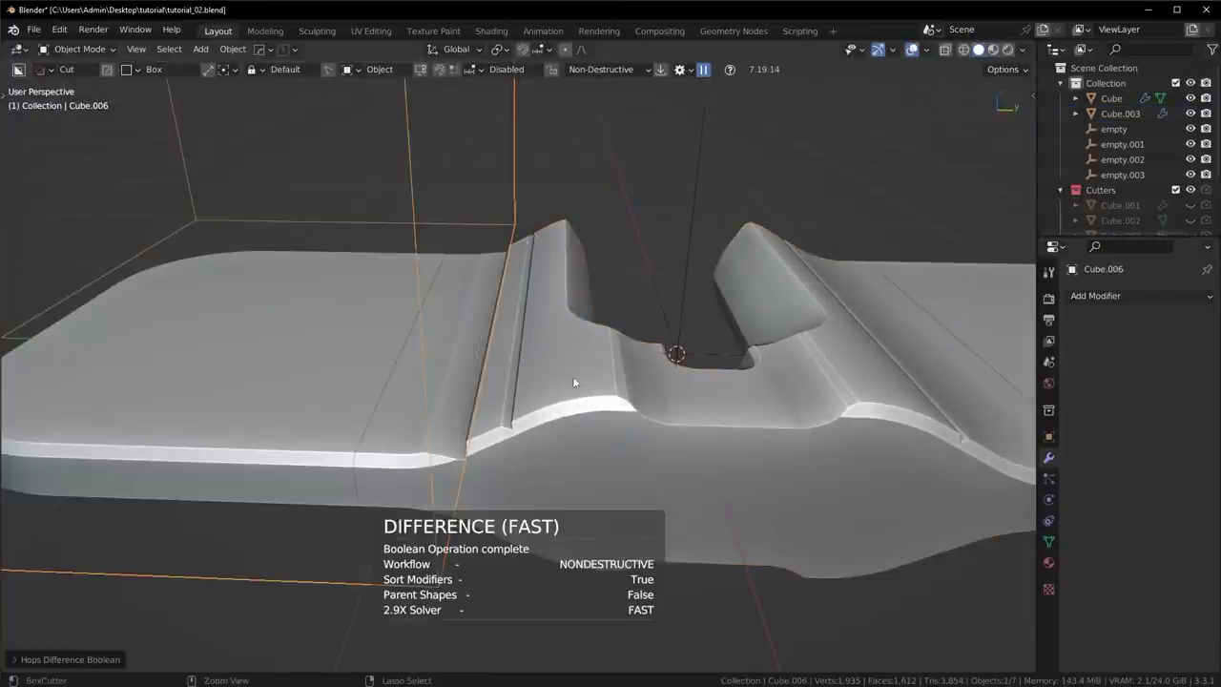
# Step: Hide the viewport overlays and raise the cutter slightly along Z to reposition its cut on the curved shoulder
pyautogui.moveTo(572, 379); pyautogui.dragTo(631, 409, button='middle')
pyautogui.scroll(-2, 569, 396)
pyautogui.click(911, 50)
pyautogui.press('g')
pyautogui.press('z')
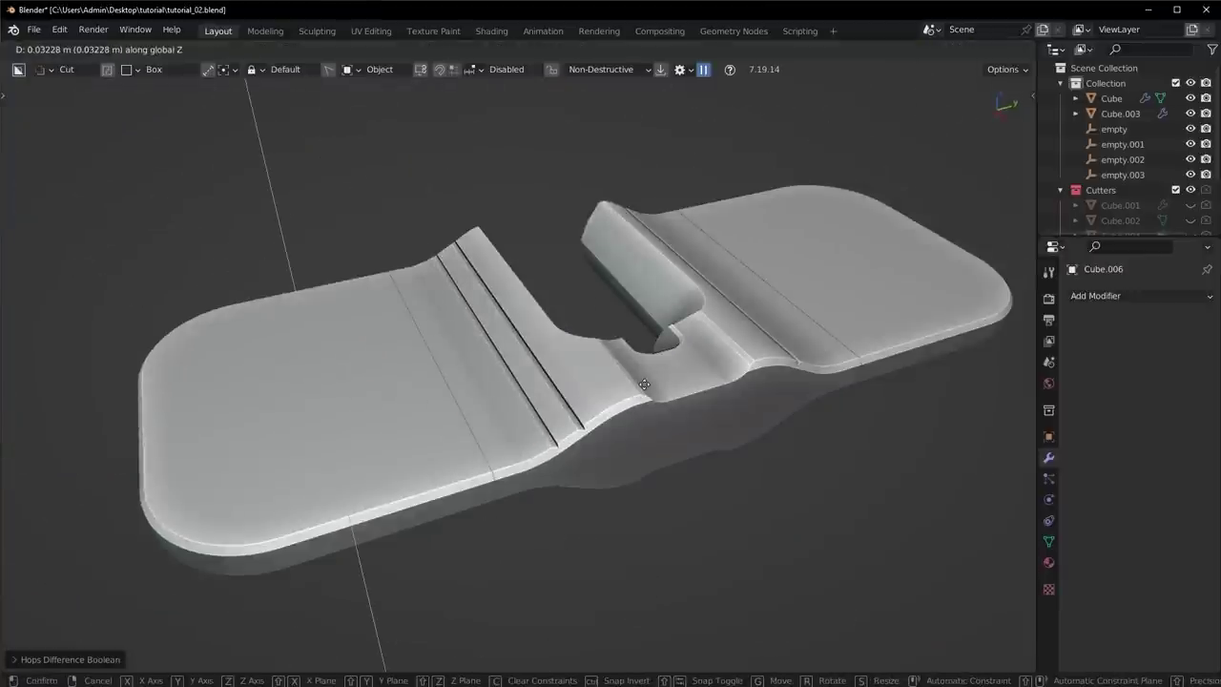
pyautogui.click(658, 388)
# Step: Inspect the new cut, delete its cutter for comparison and undo the deletion
pyautogui.moveTo(732, 396); pyautogui.dragTo(668, 420, button='middle')
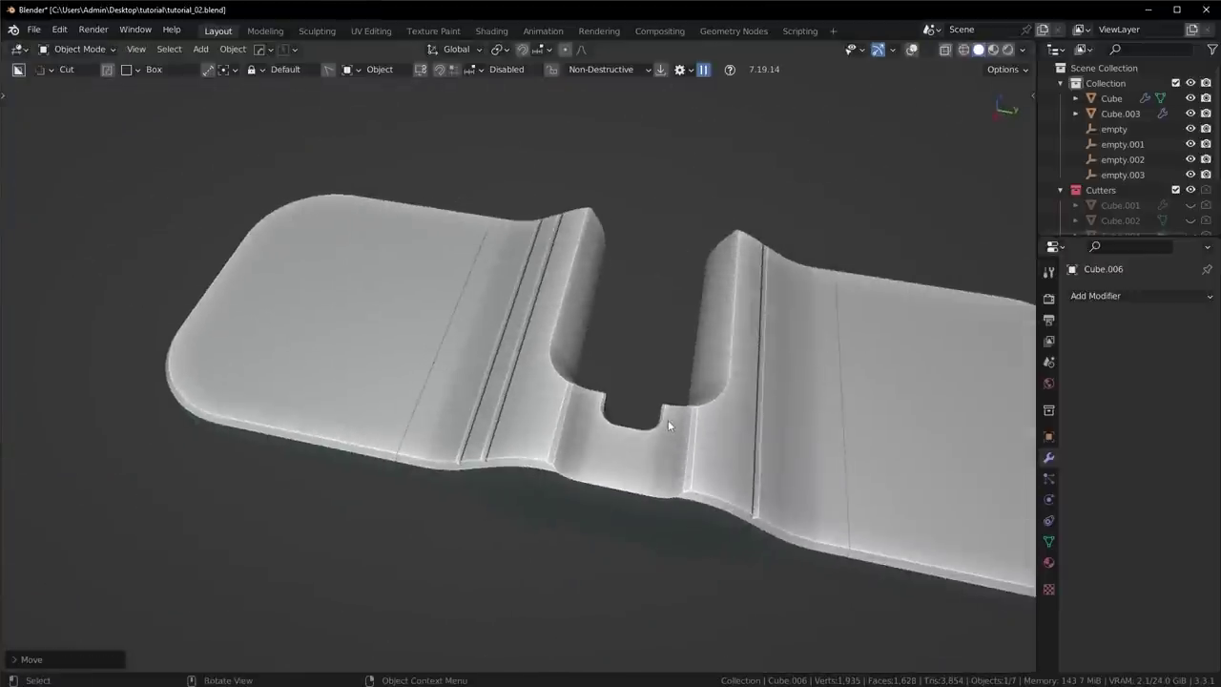
pyautogui.moveTo(581, 422); pyautogui.dragTo(386, 467, button='middle')
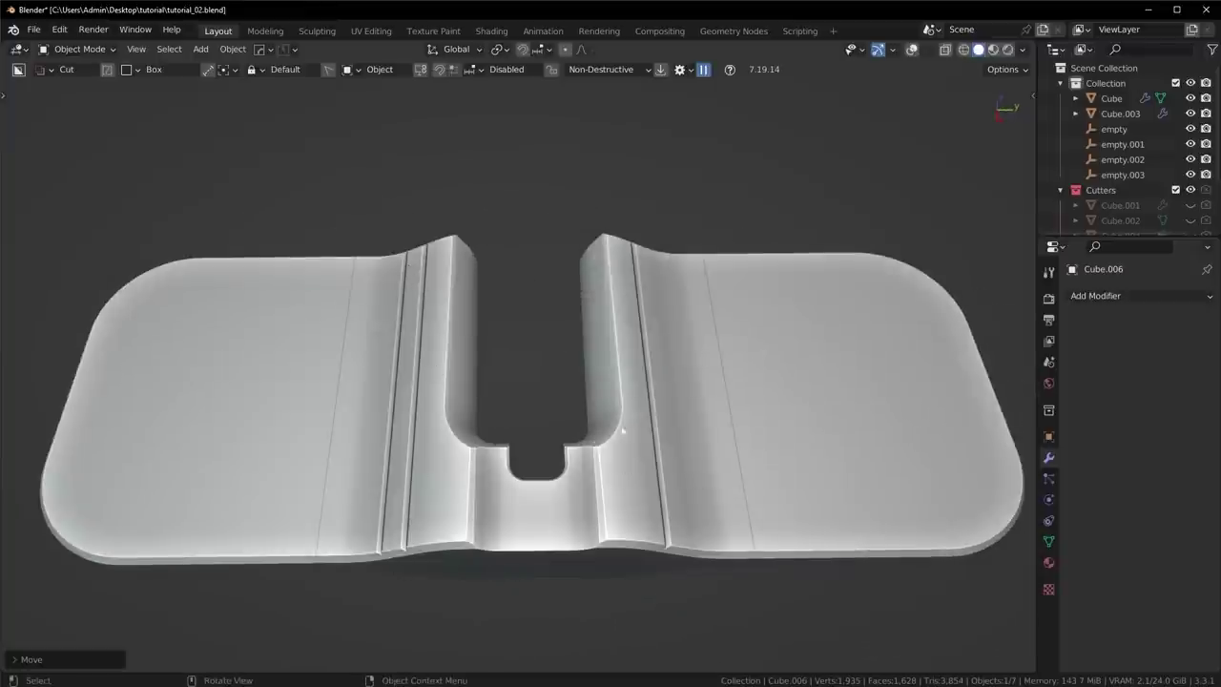
pyautogui.press('Delete')
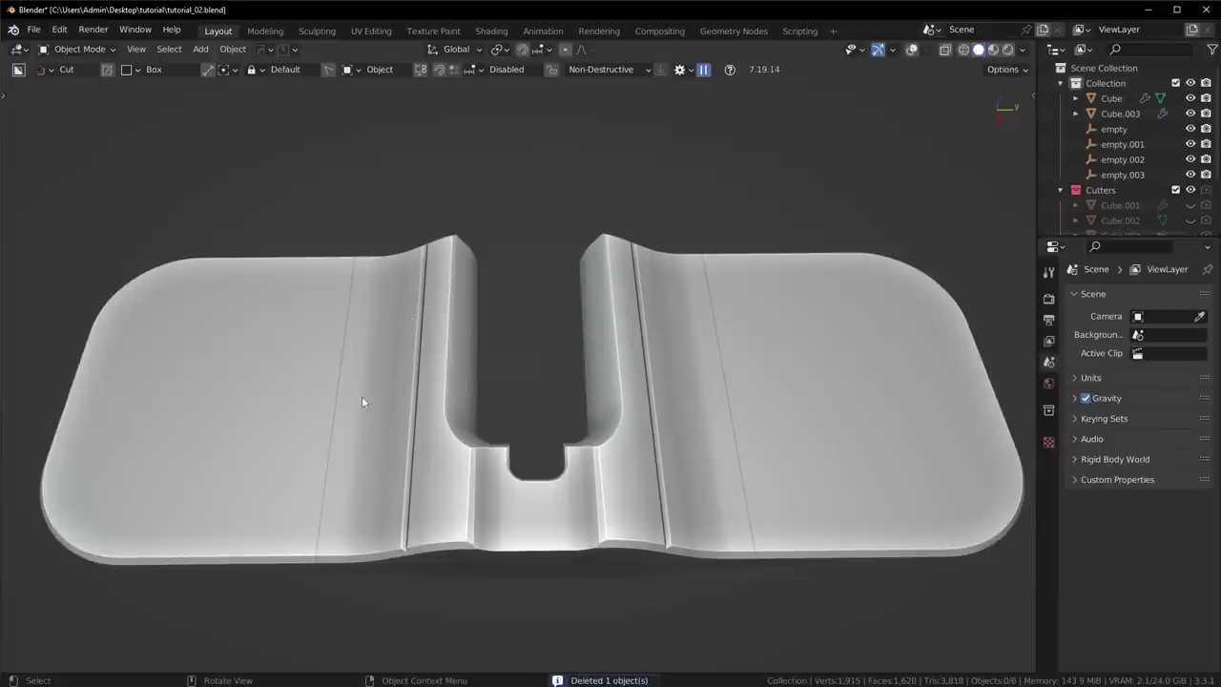
pyautogui.hotkey('ctrl', 'z')
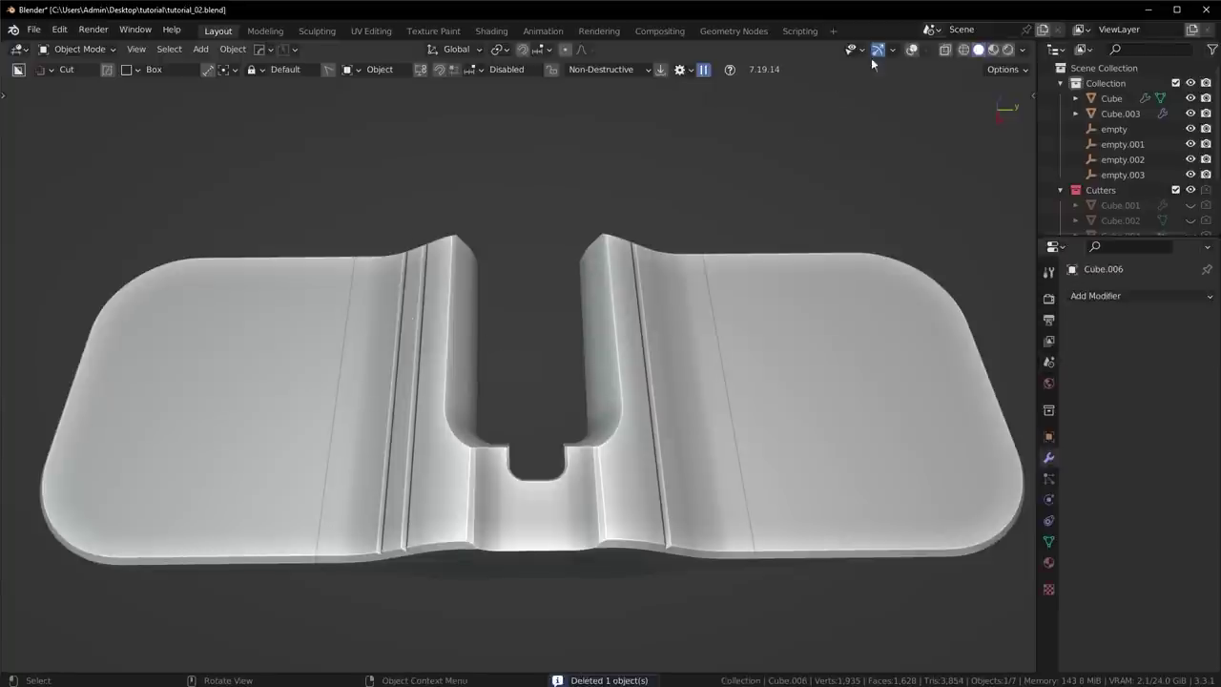
# Step: Show the overlays again and move the cutter in the right side view by about -0.23 m in Y and -0.04 m in Z
pyautogui.hotkey('alt', 'z')
pyautogui.press('KP_1')
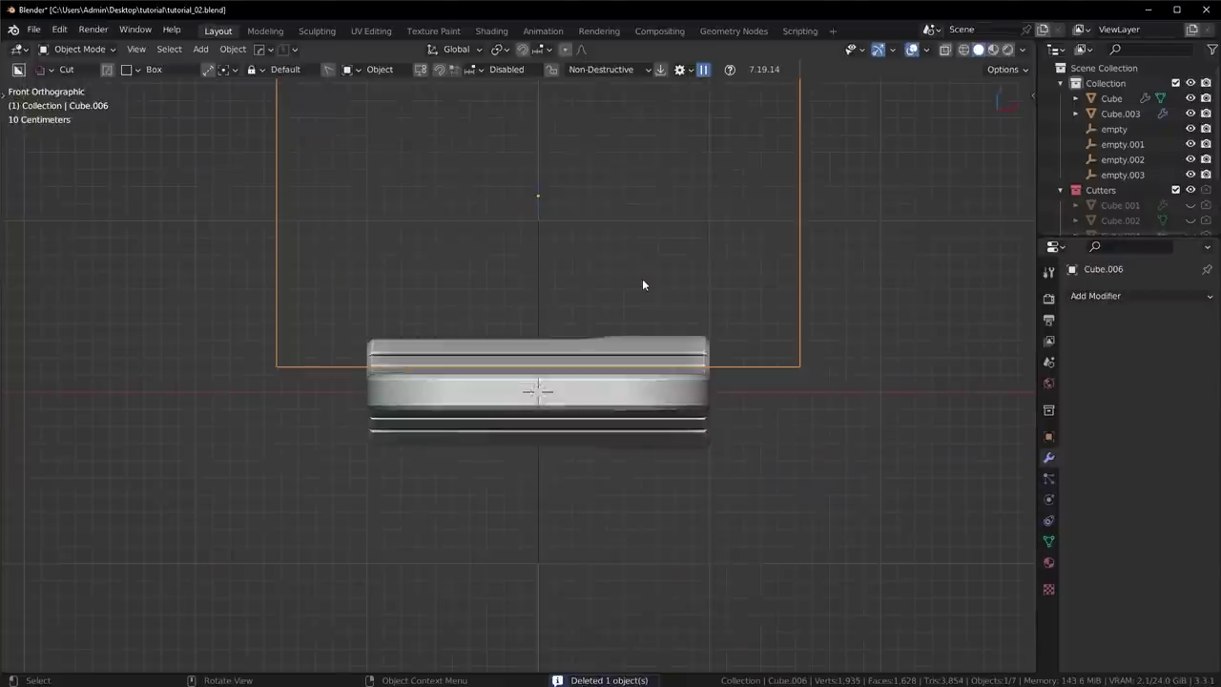
pyautogui.press('KP_3')
pyautogui.press('g')
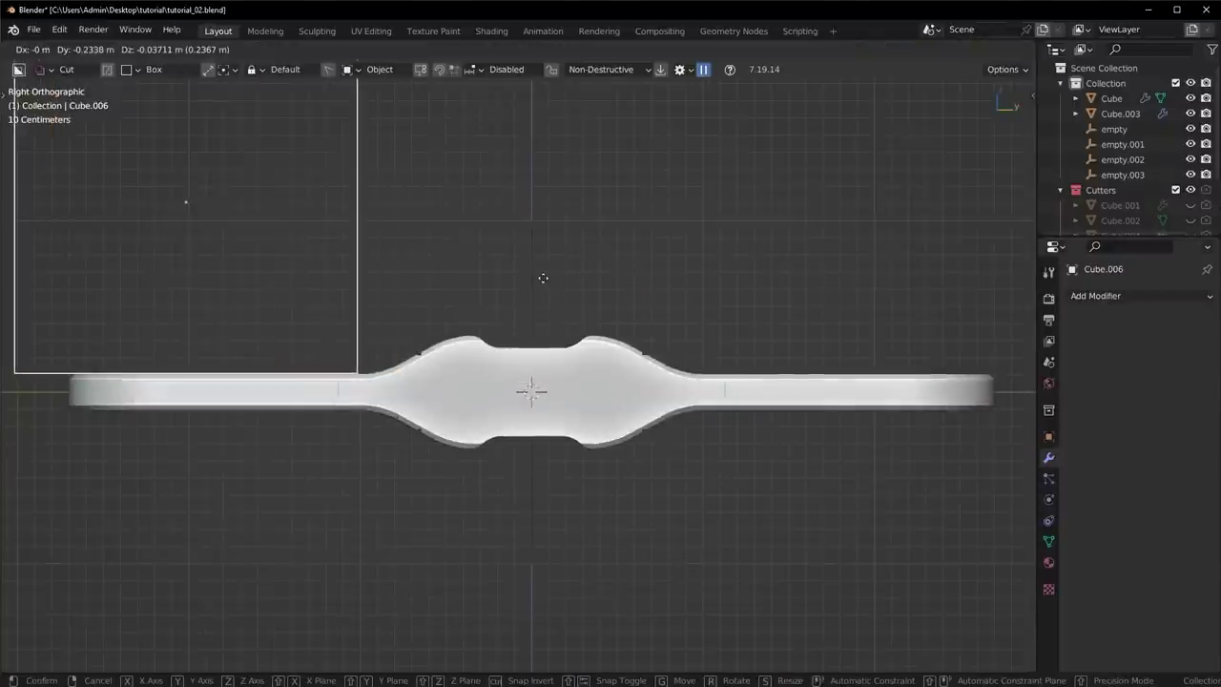
pyautogui.click(543, 278)
# Step: Fine-tune the cutter's height along Z where it crosses the base of the curved shoulder
pyautogui.moveTo(543, 282); pyautogui.dragTo(516, 518, button='middle')
pyautogui.press('g')
pyautogui.press('z')
pyautogui.click(545, 364)
# Step: Bevel the cutter's lower inner edge with 21 segments so the cut blends into the curved shoulder
pyautogui.press('Tab')
pyautogui.click(516, 518)
pyautogui.hotkey('ctrl', 'b')
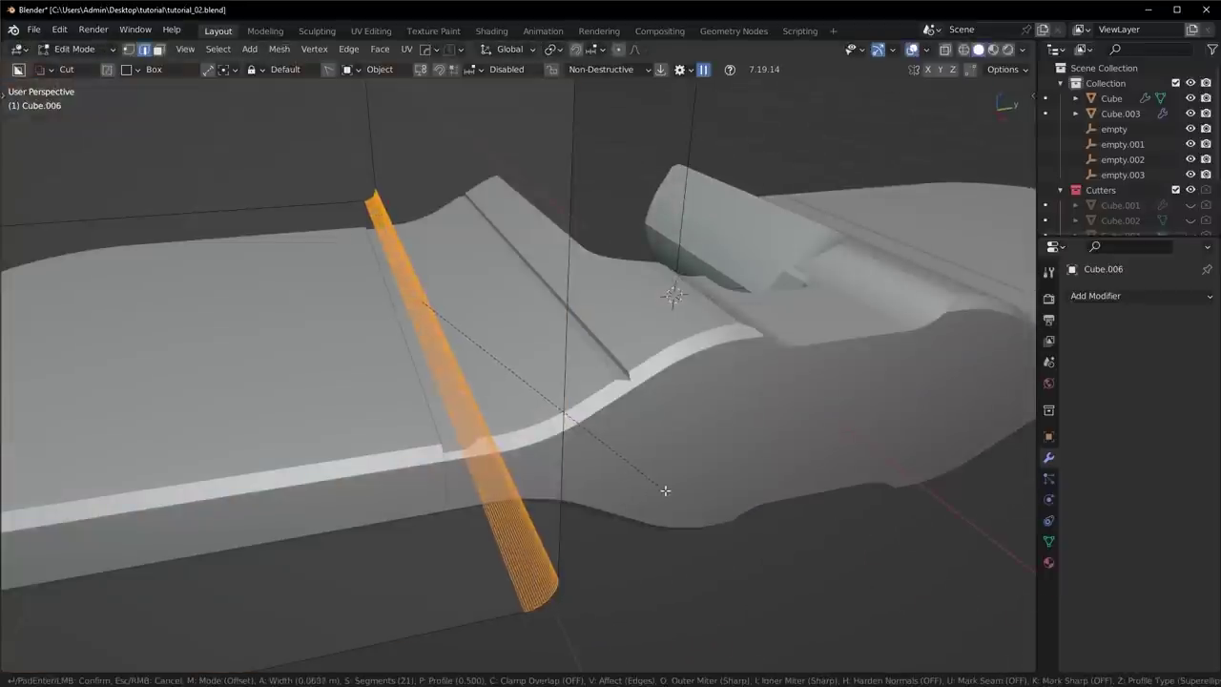
pyautogui.click(670, 479)
pyautogui.press('Tab')
# Step: Hide the bevelled cutter to inspect the whole part, and bring the cutter back
pyautogui.click(683, 320)
pyautogui.press('h')
pyautogui.moveTo(683, 320); pyautogui.dragTo(650, 419, button='middle')
pyautogui.scroll(-5, 620, 417)
pyautogui.hotkey('ctrl', 'z')
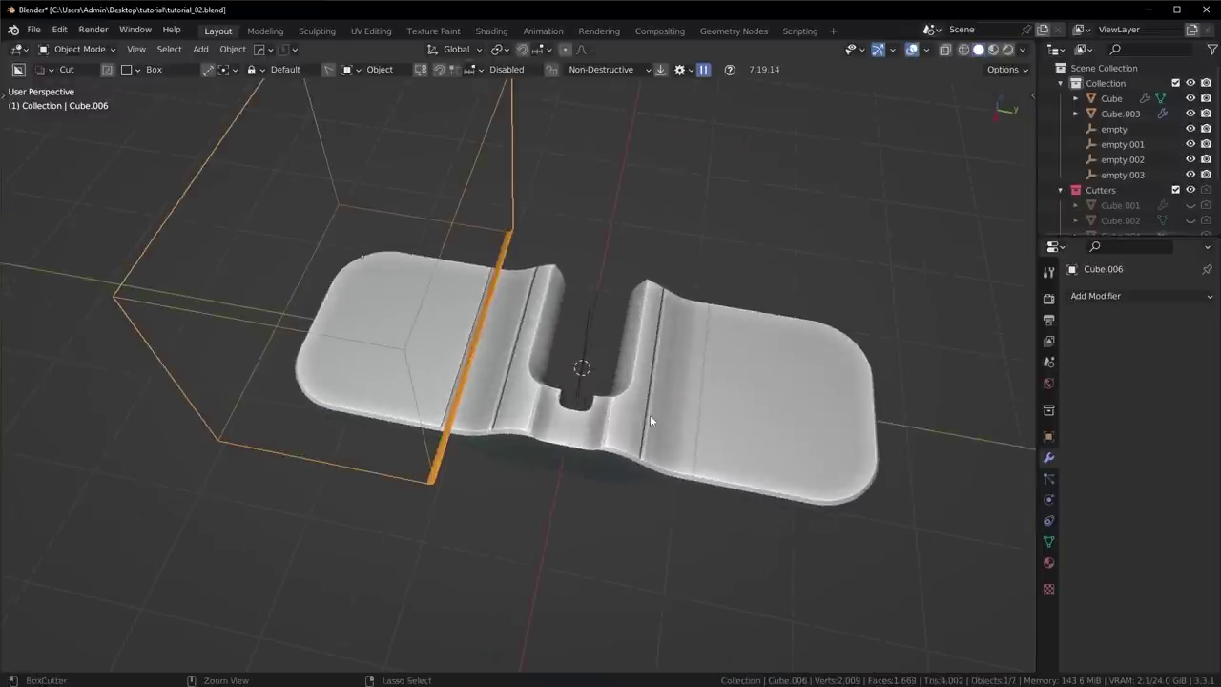
# Step: Mirror the bevelled cutter across Y about the 3D cursor using a new empty, and hide it
pyautogui.hotkey('alt', 'x')
pyautogui.click(480, 356)
pyautogui.moveTo(570, 368); pyautogui.dragTo(672, 357, button='middle')
pyautogui.press('h')
pyautogui.moveTo(536, 336); pyautogui.dragTo(586, 412, button='middle')
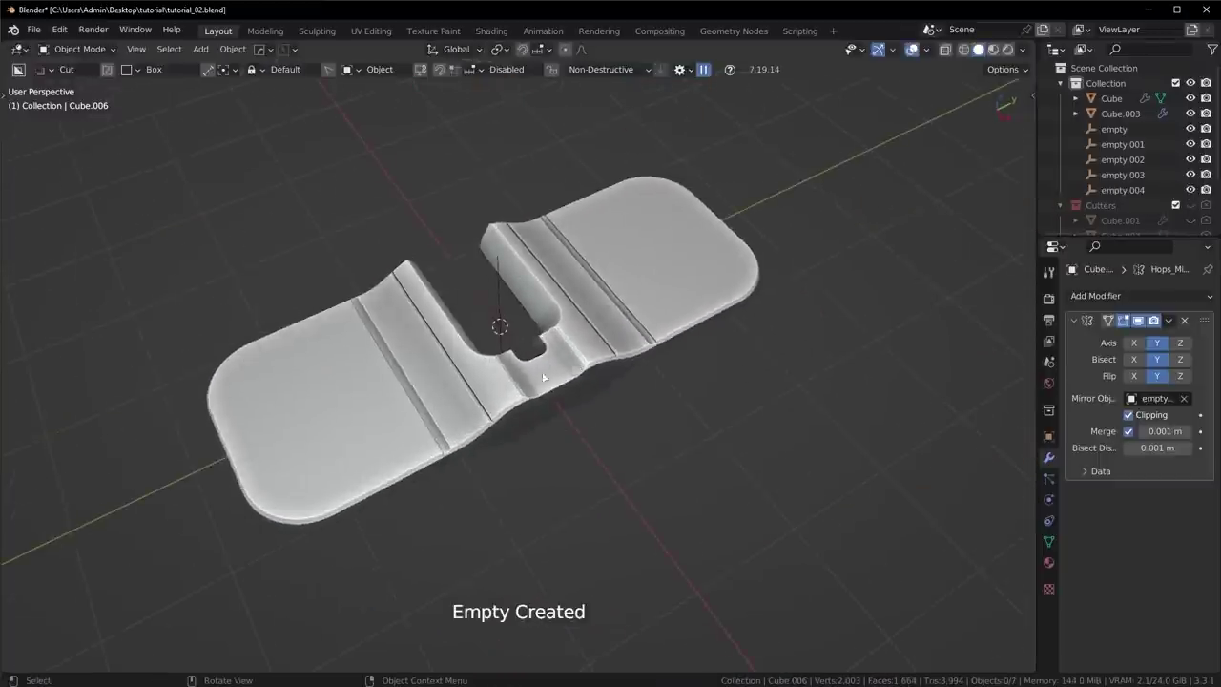
# Step: Reveal the mirrored cutter with the overlays off and move it about -0.02 m along Y to widen the gap beside the shoulders
pyautogui.hotkey('alt', 'h')
pyautogui.click(913, 49)
pyautogui.press('g')
pyautogui.press('y')
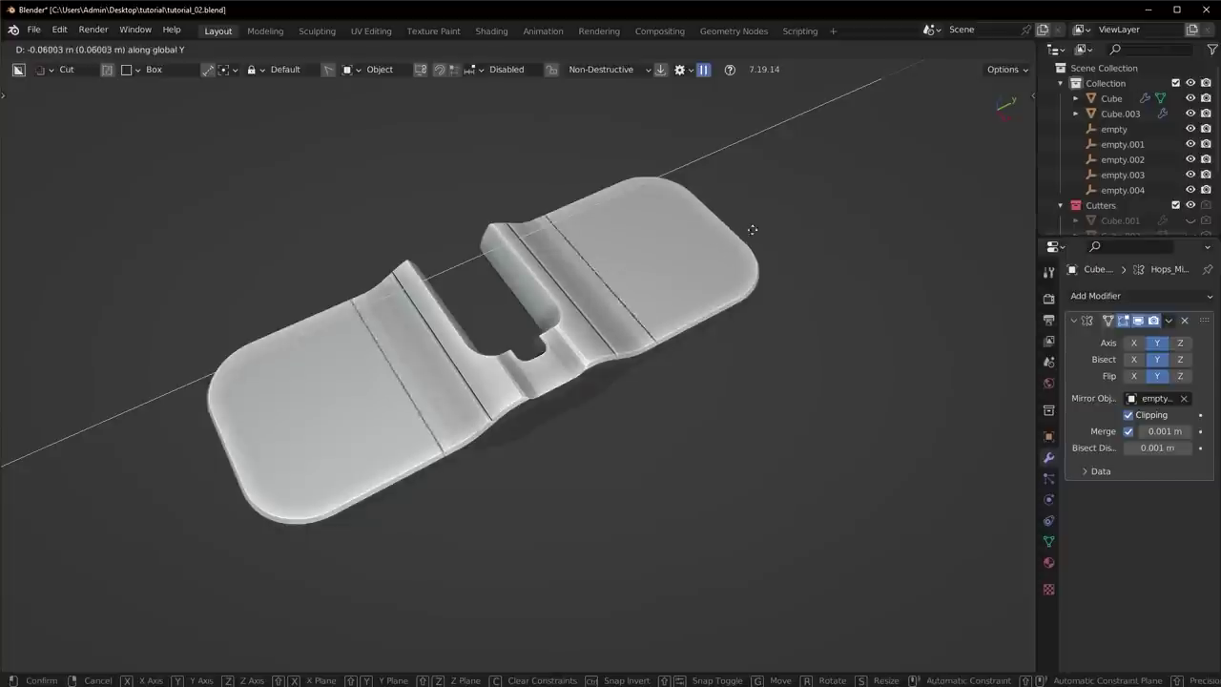
pyautogui.moveTo(770, 219)
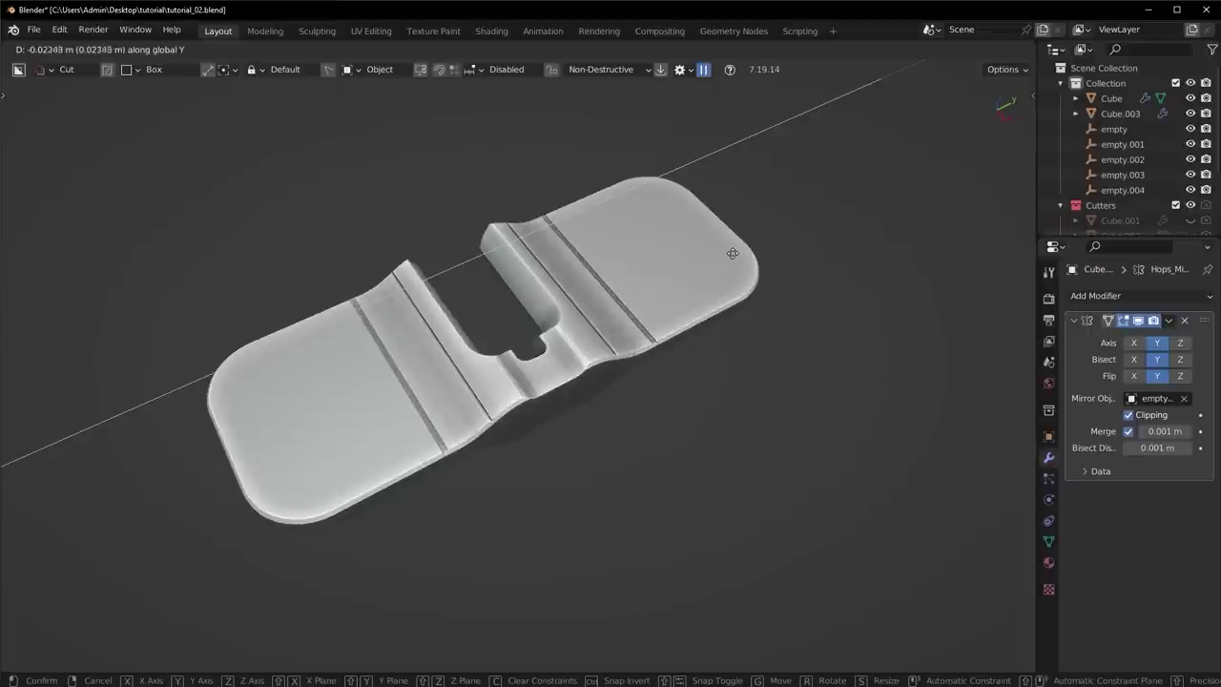
pyautogui.click(730, 254)
# Step: Raise the mirrored cutter about 0.005 m along Z to thin the grooves beside the shoulders
pyautogui.scroll(5, 500, 487)
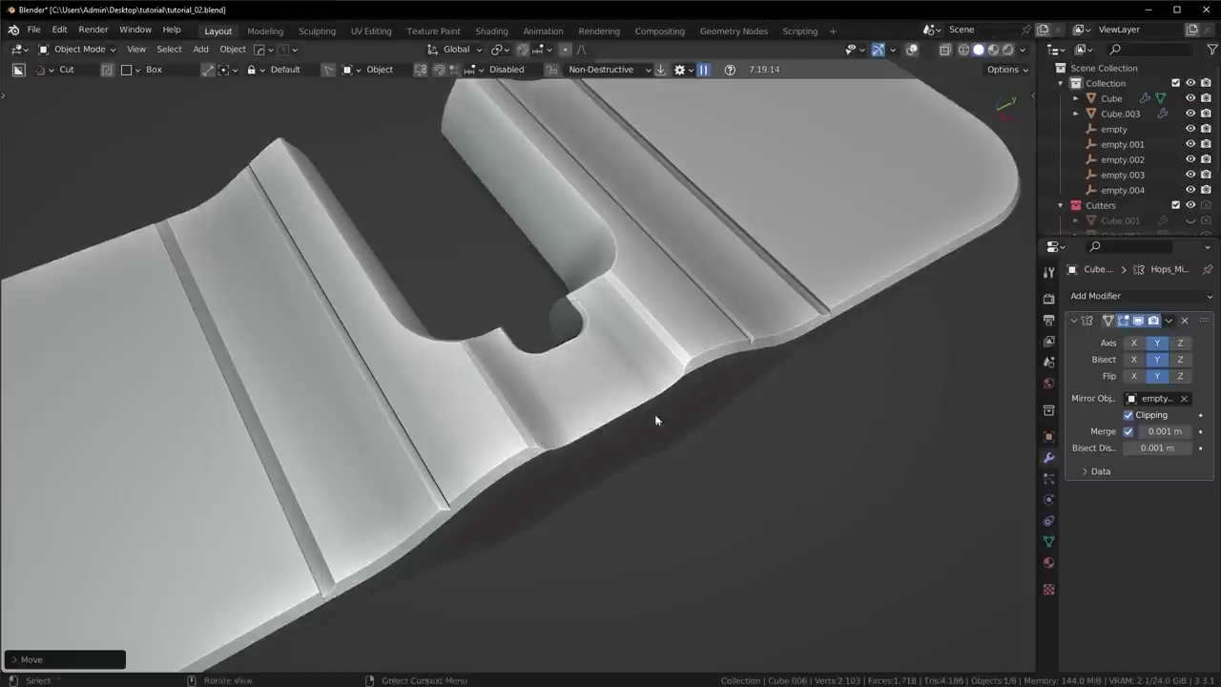
pyautogui.scroll(-5, 656, 420)
pyautogui.press('g')
pyautogui.press('z')
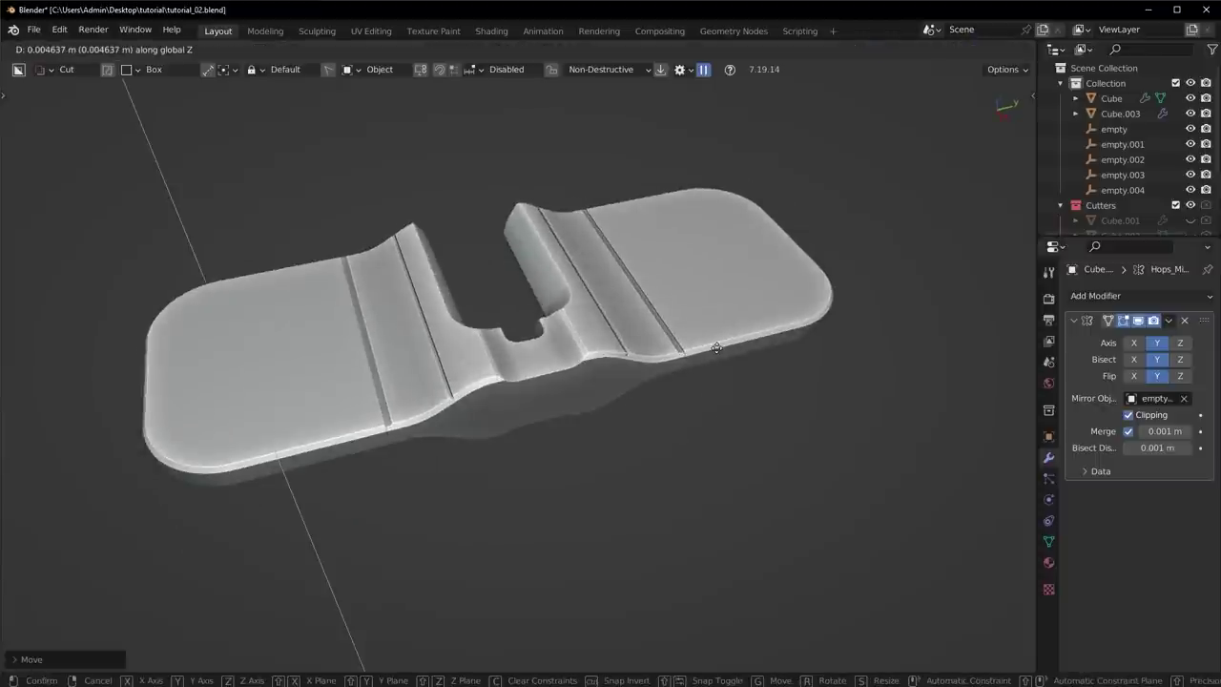
pyautogui.click(717, 347)
pyautogui.scroll(-4, 595, 414)
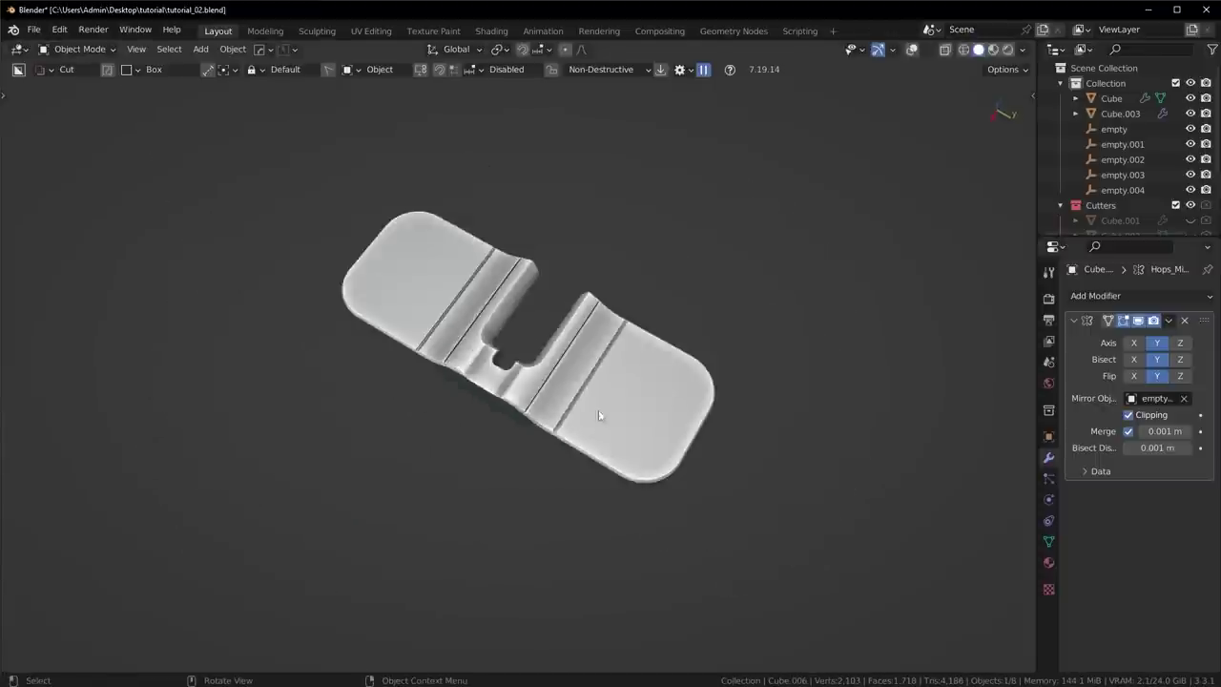
pyautogui.moveTo(693, 451); pyautogui.dragTo(585, 432, button='middle')
pyautogui.scroll(4, 632, 409)
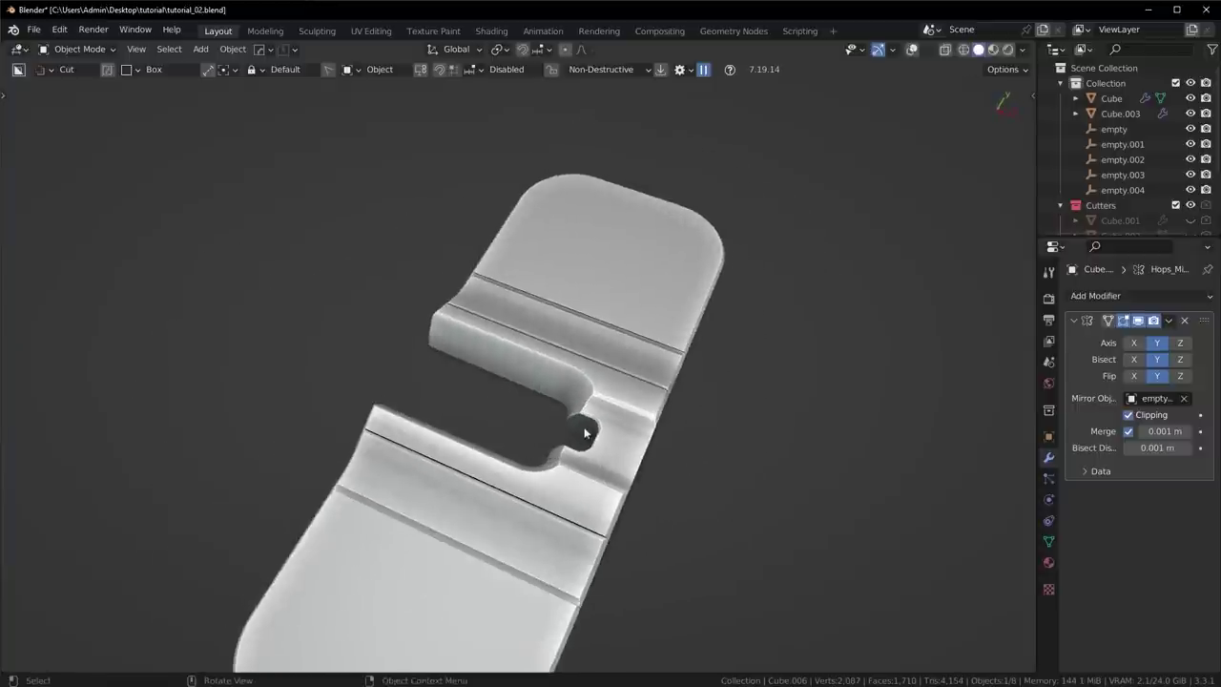
# Step: Show the overlays again and hide the mirrored cutter
pyautogui.click(909, 50)
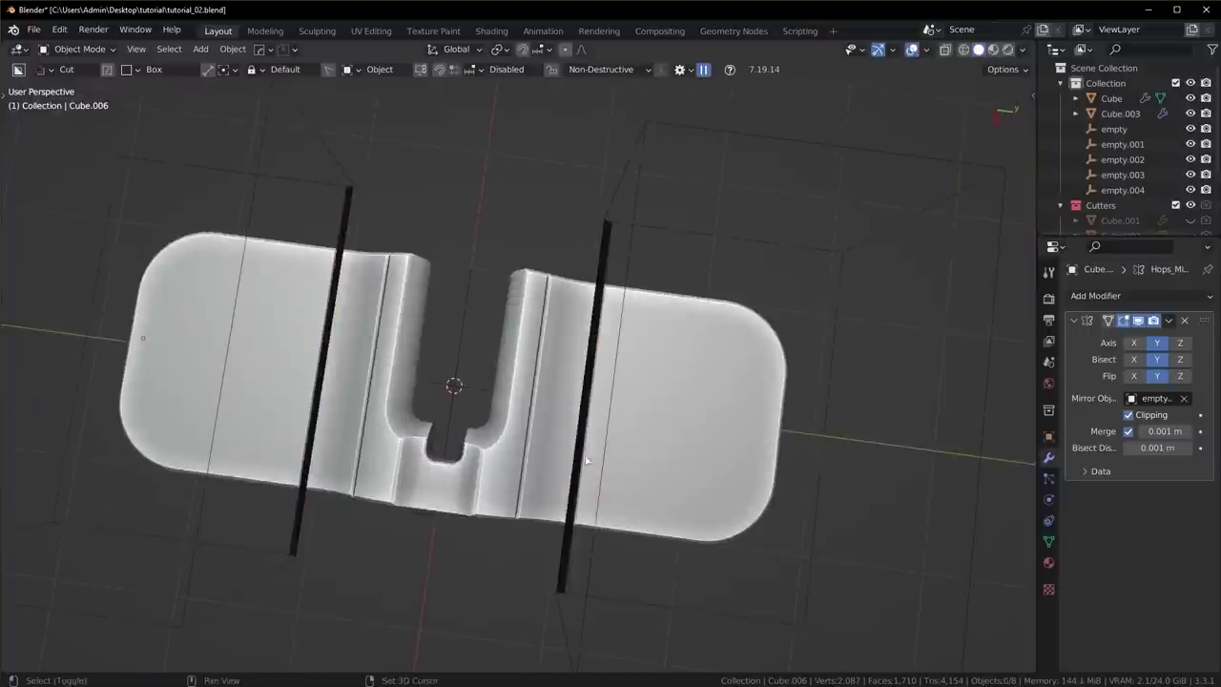
pyautogui.moveTo(573, 400); pyautogui.dragTo(589, 420, button='middle')
pyautogui.scroll(-3, 589, 420)
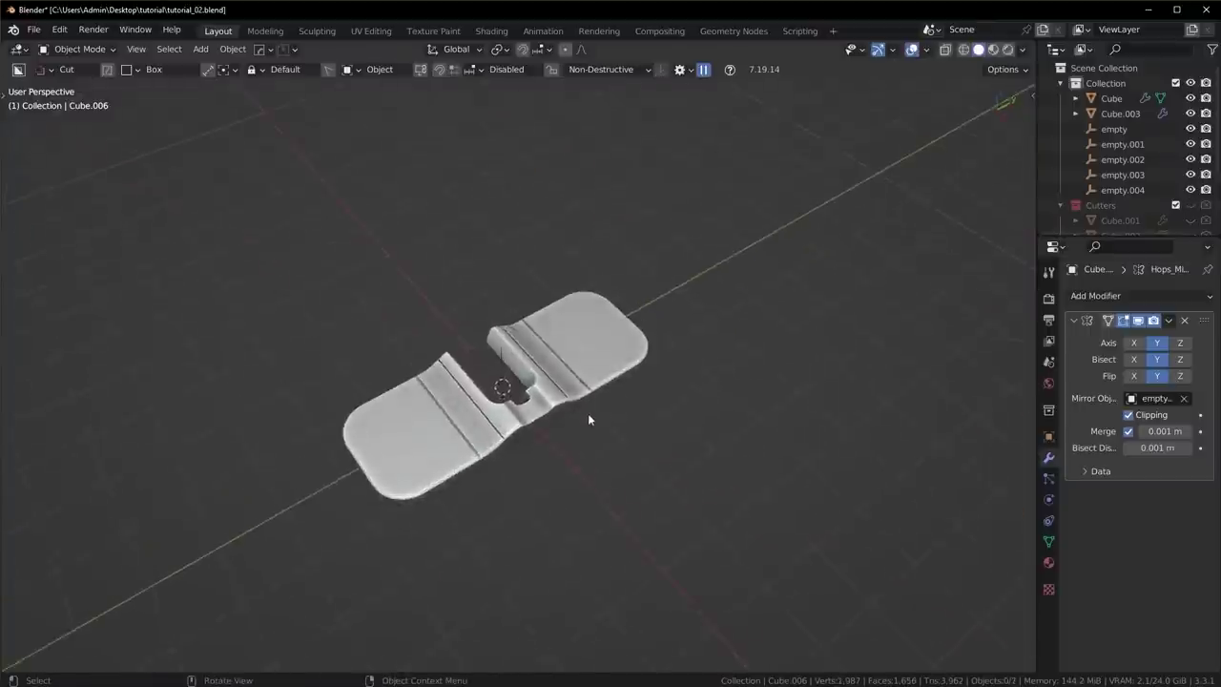
pyautogui.scroll(4, 589, 420)
pyautogui.moveTo(515, 392); pyautogui.dragTo(498, 414, button='middle')
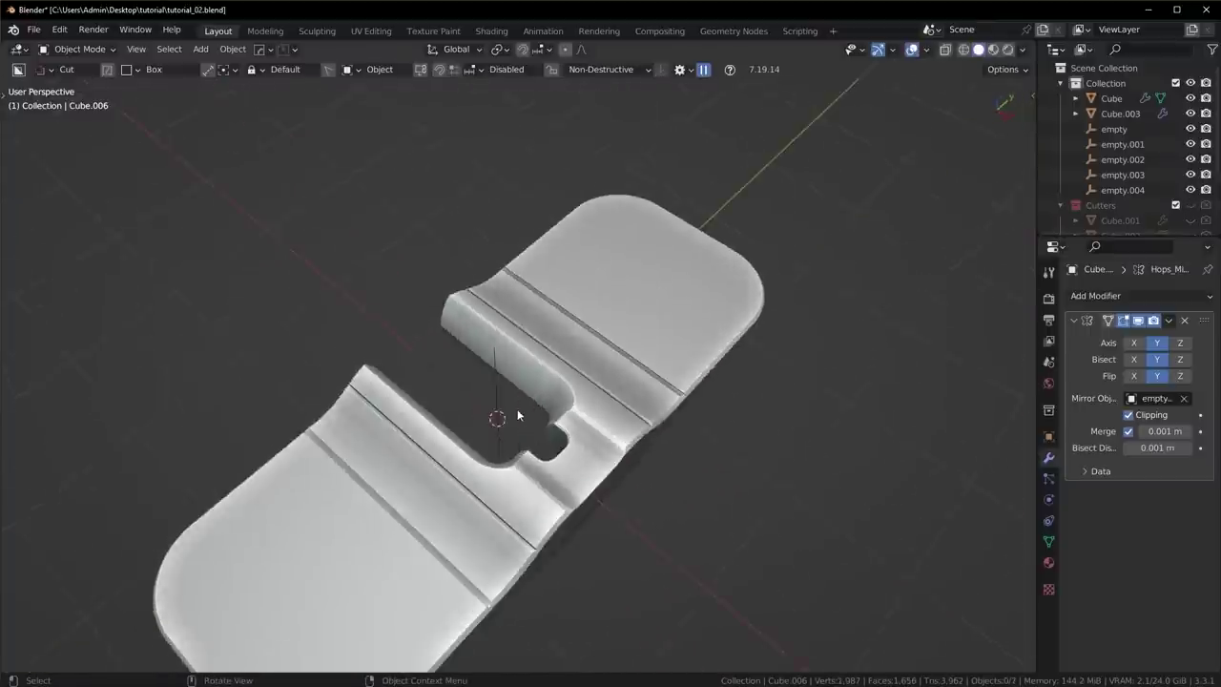
# Step: Select the centre part in top view and switch the BoxCutter shape to Ngon
pyautogui.press('KP_7')
pyautogui.scroll(5, 342, 420)
pyautogui.click(341, 425)
pyautogui.press('d')
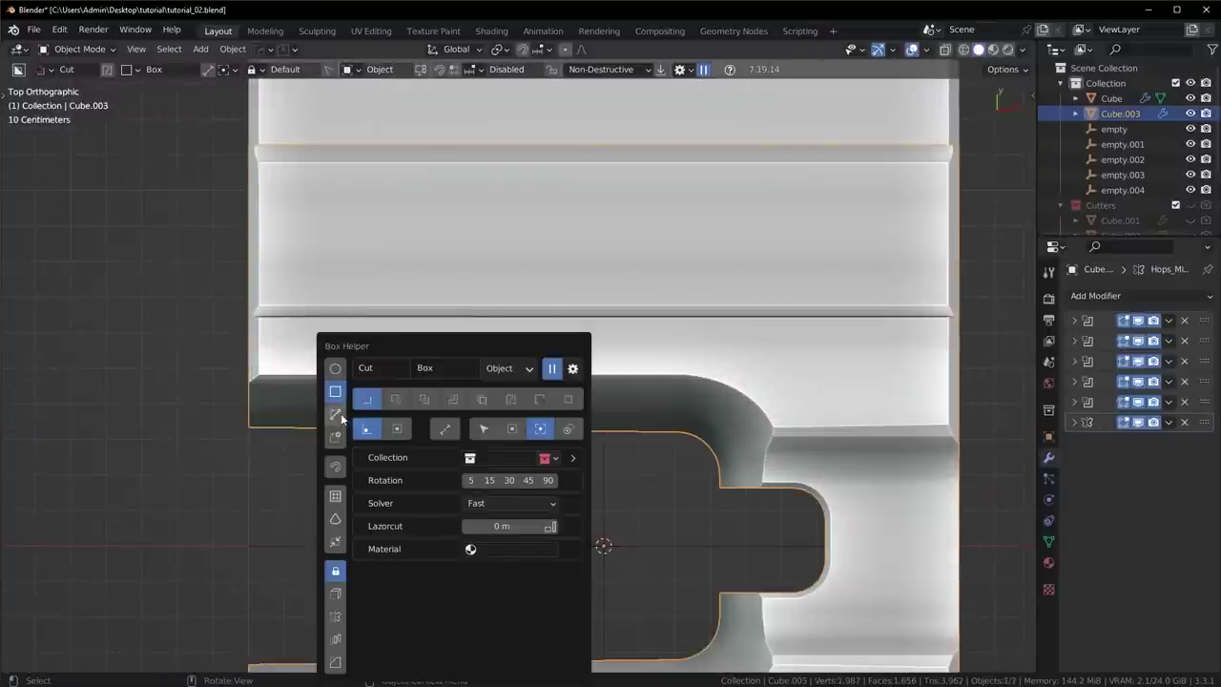
pyautogui.click(335, 415)
pyautogui.scroll(-2, 383, 435)
pyautogui.scroll(2, 309, 399)
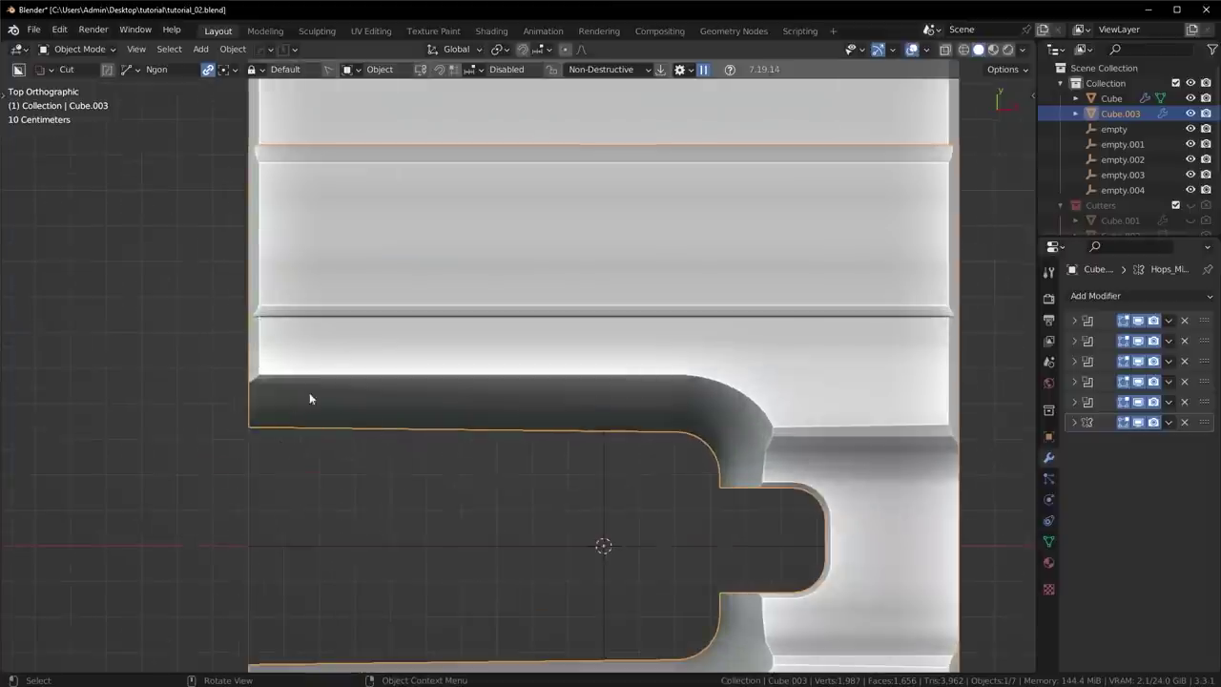
# Step: Try to cut a triangular chamfer into the slot's open-end corner on the +Y side and mirror the part across Y
pyautogui.click(227, 364)
pyautogui.click(385, 474)
pyautogui.click(187, 467)
pyautogui.press('space')
pyautogui.scroll(-4, 268, 457)
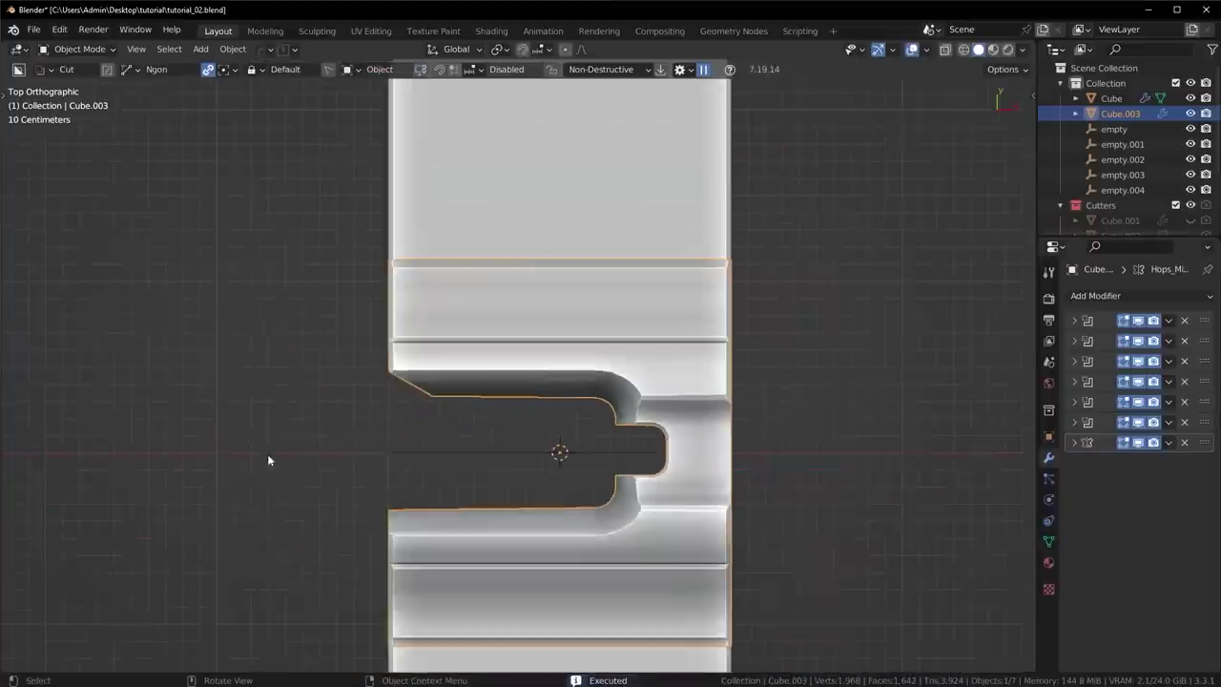
pyautogui.moveTo(268, 460); pyautogui.dragTo(428, 365, button='middle')
pyautogui.hotkey('alt', 'x')
pyautogui.click(537, 403)
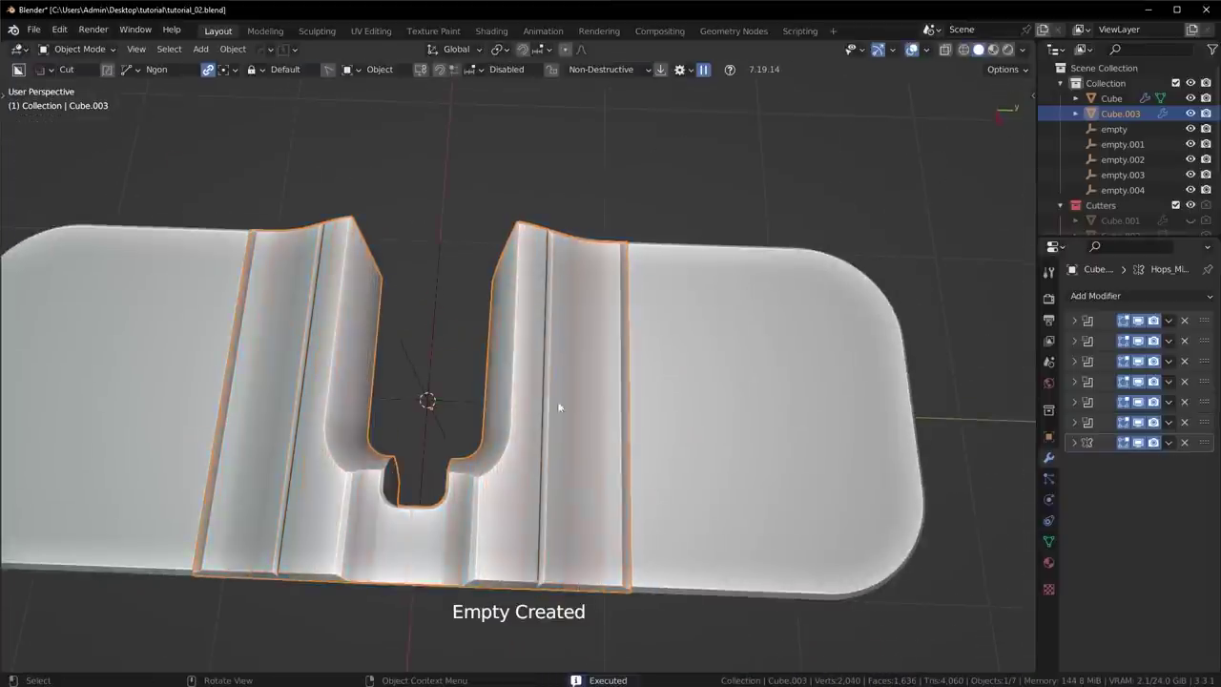
pyautogui.press('KP_7')
pyautogui.scroll(3, 325, 414)
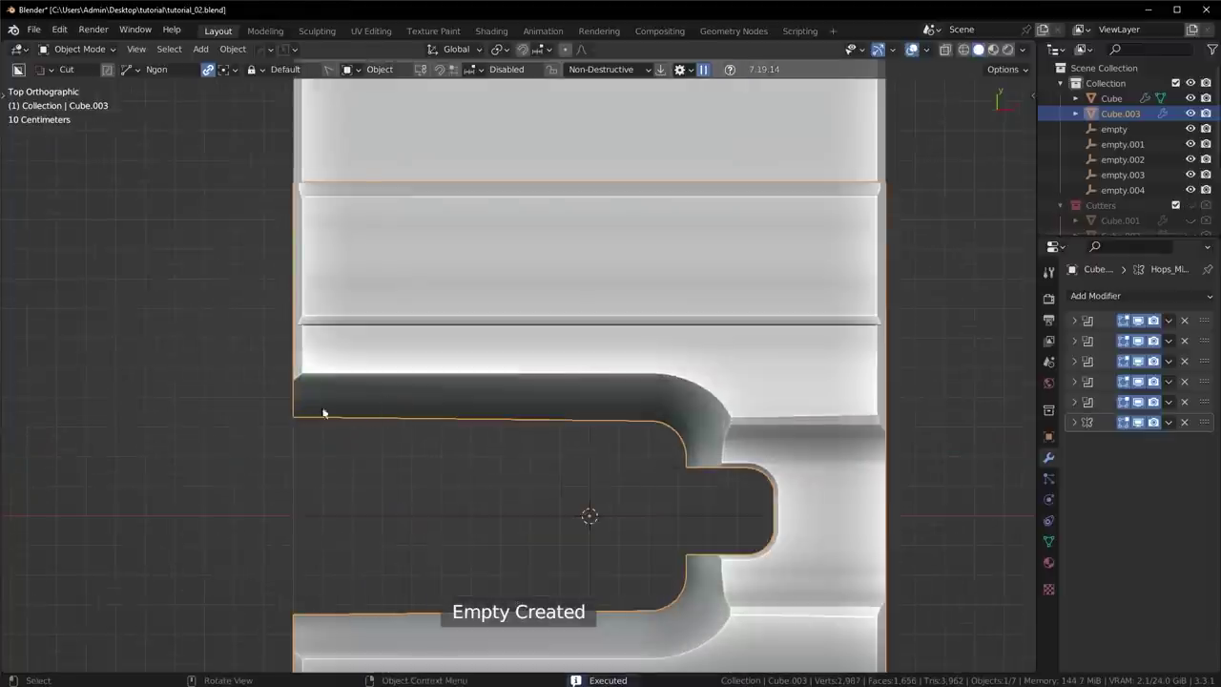
pyautogui.click(286, 387)
pyautogui.click(370, 439)
pyautogui.rightClick(310, 412)
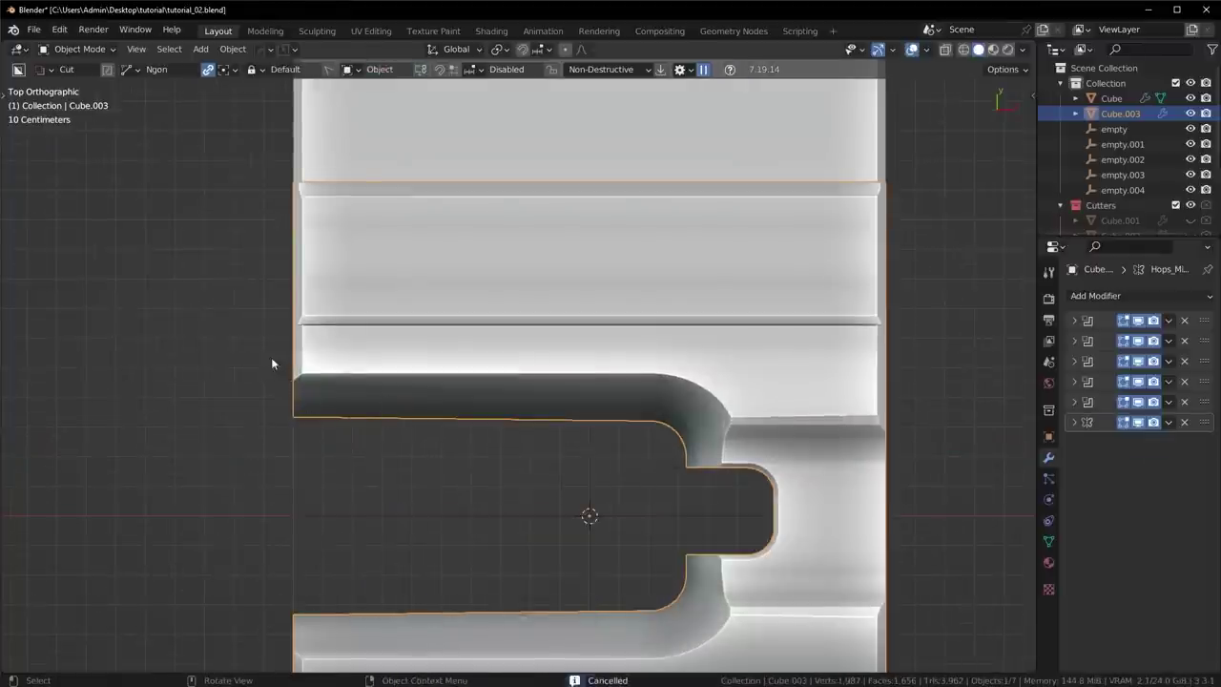
# Step: Cut a triangular Ngon chamfer into the slot's open-end corner on the +Y side from the top view
pyautogui.click(272, 359)
pyautogui.click(344, 437)
pyautogui.doubleClick(227, 429)
pyautogui.moveTo(315, 418); pyautogui.dragTo(467, 370, button='middle')
# Step: Reveal the triangular cutter, mirror it across Y so both slot corners are chamfered, and hide it
pyautogui.press('q')
pyautogui.click(477, 406)
pyautogui.hotkey('alt', 'x')
pyautogui.click(550, 405)
pyautogui.scroll(-2, 560, 418)
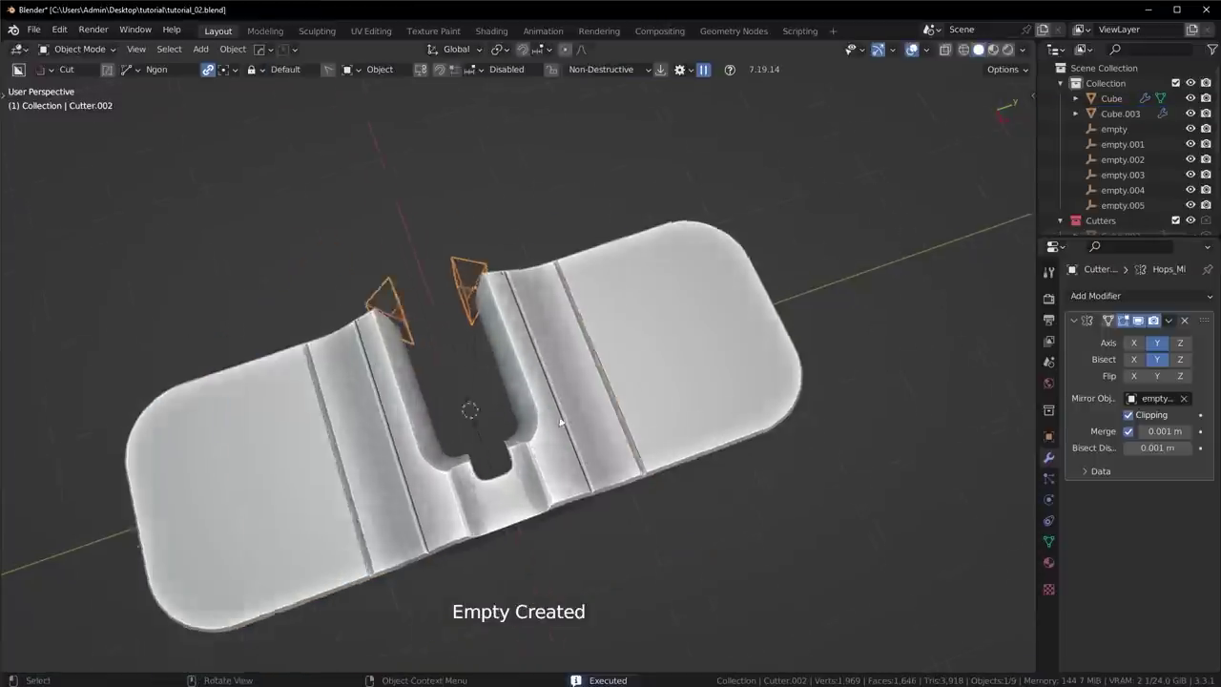
pyautogui.press('1')
pyautogui.moveTo(667, 427); pyautogui.dragTo(625, 451, button='middle')
pyautogui.scroll(8, 572, 455)
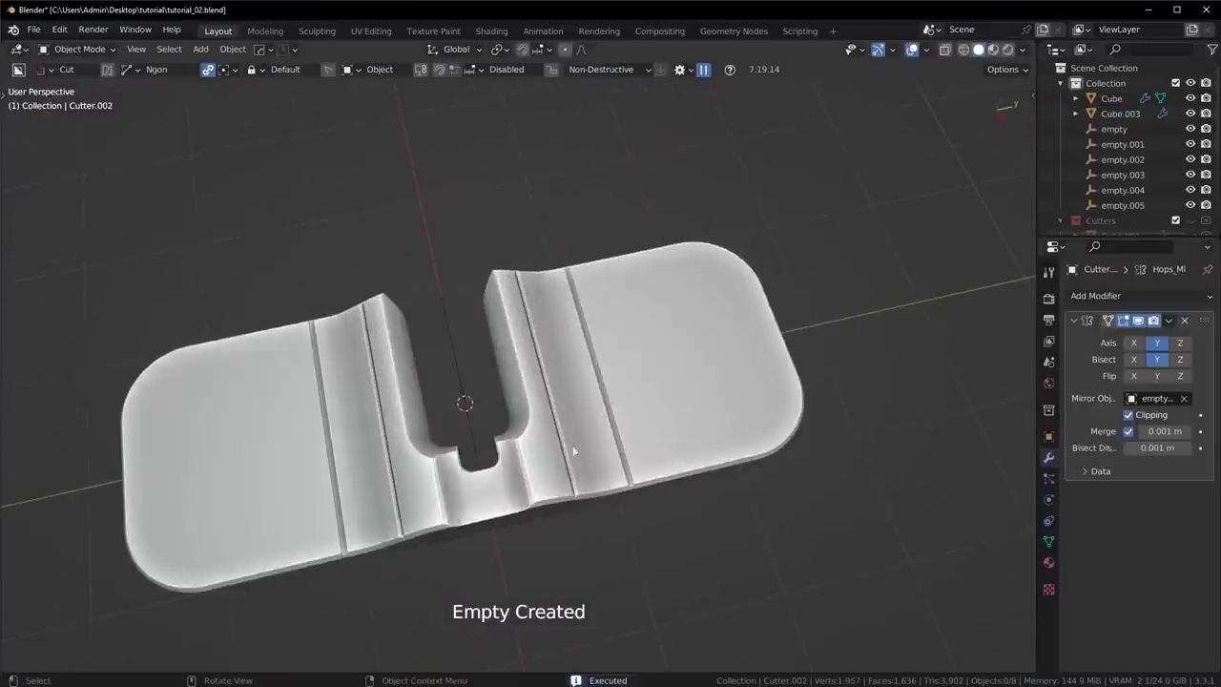
# Step: Examine the chamfered slot and curved shoulders in perspective, front, side and top views
pyautogui.moveTo(538, 495); pyautogui.dragTo(632, 443, button='middle')
pyautogui.scroll(-5, 557, 441)
pyautogui.scroll(-4, 531, 460)
pyautogui.press('KP_1')
pyautogui.press('KP_3')
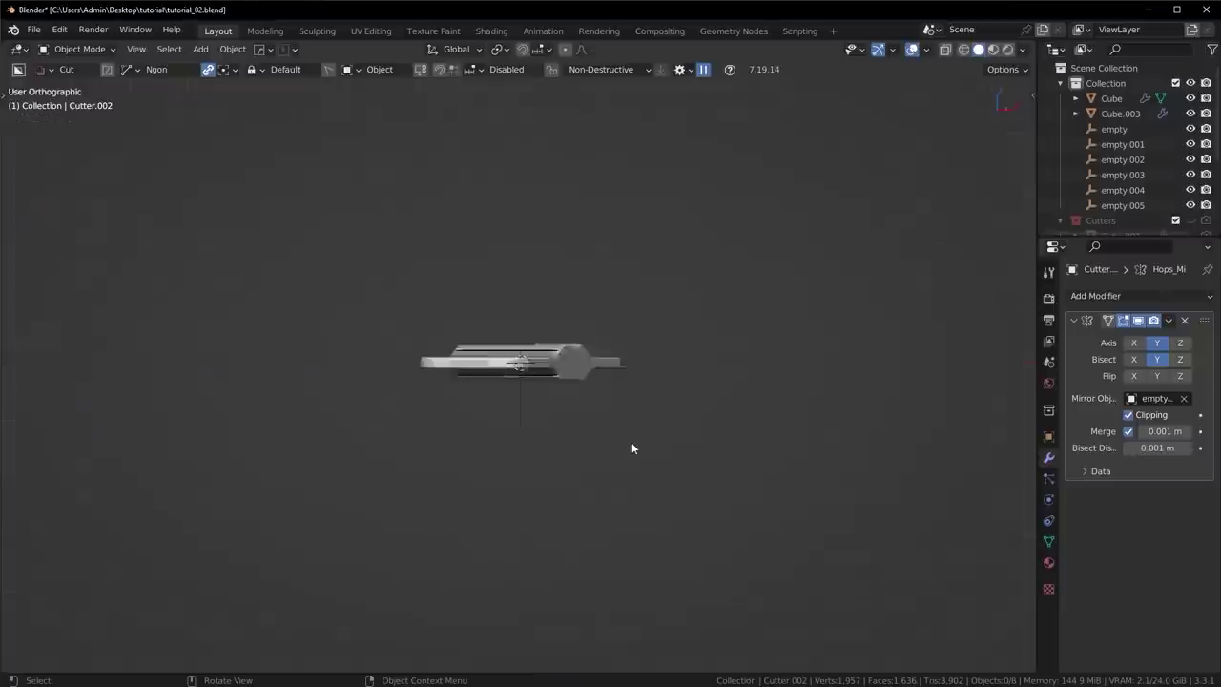
pyautogui.press('KP_1')
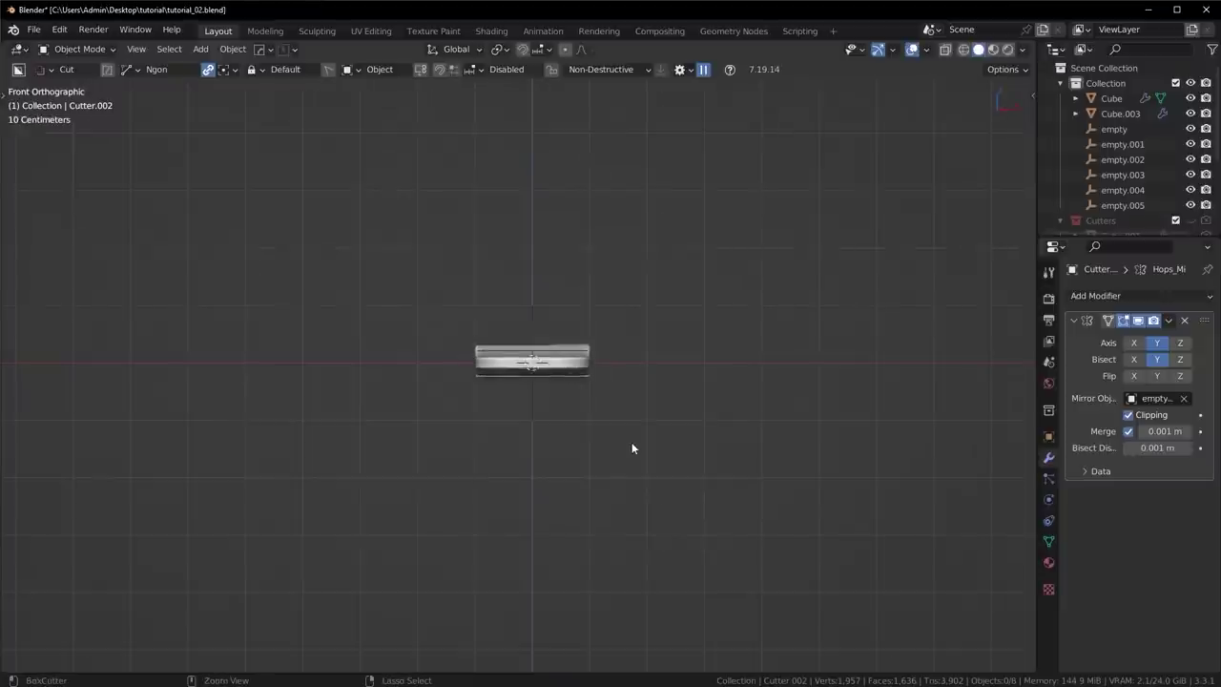
pyautogui.press('ctrl+KP_3')
pyautogui.press('KP_7')
pyautogui.scroll(7, 548, 402)
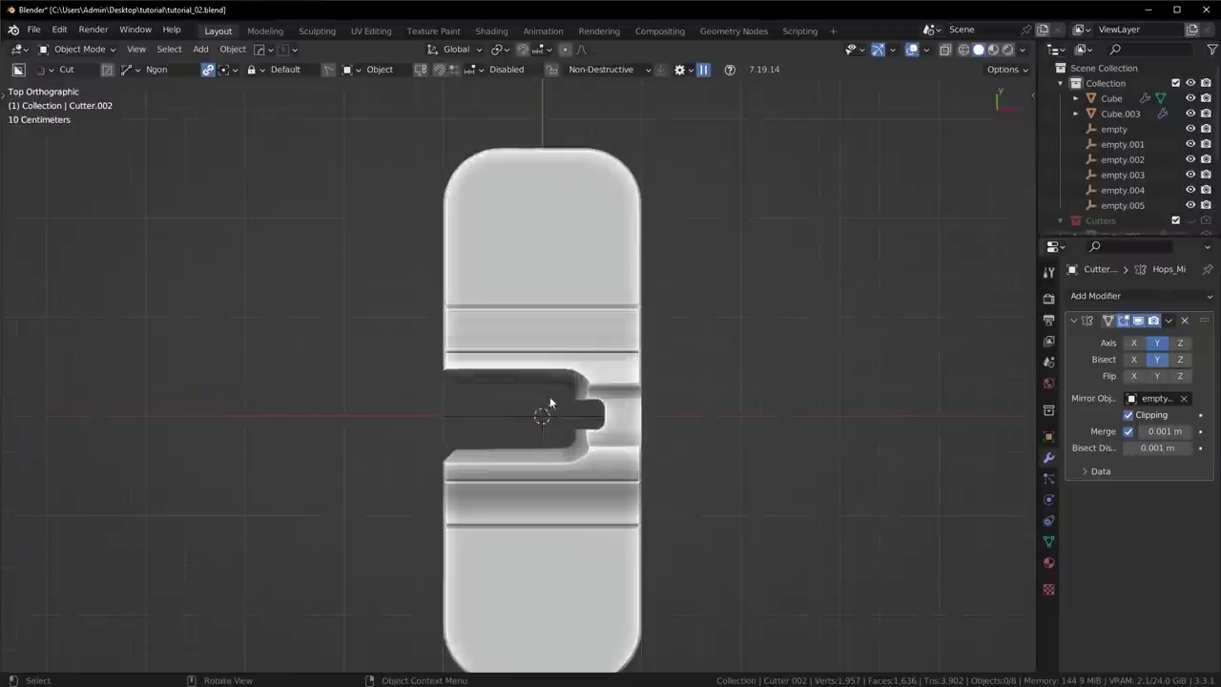
pyautogui.keyDown('shift'); pyautogui.moveTo(698, 405); pyautogui.dragTo(622, 287, button='middle'); pyautogui.keyUp('shift')
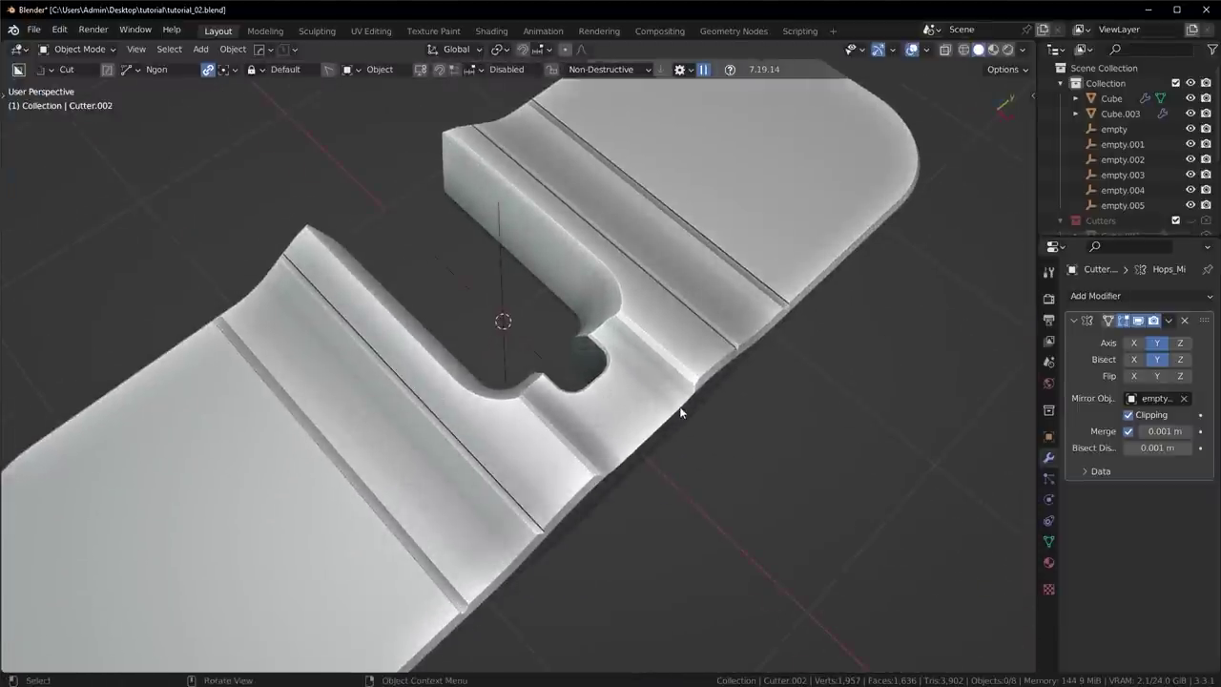
# Step: Save the file from the top view, framing the slot area
pyautogui.press('KP_7')
pyautogui.hotkey('ctrl', 's')
pyautogui.keyDown('shift'); pyautogui.moveTo(690, 325); pyautogui.dragTo(513, 354, button='middle'); pyautogui.keyUp('shift')
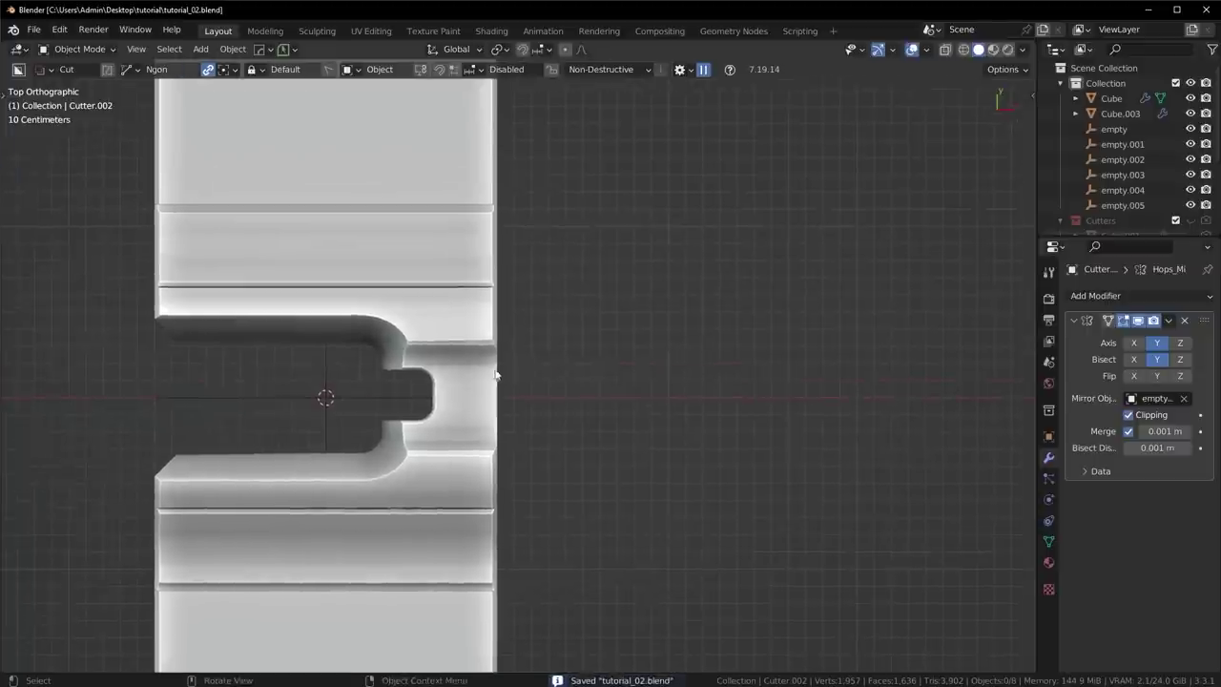
pyautogui.hotkey('shift', 's')
pyautogui.press('Escape')
# Step: Add a cube over the slot, scale it into a bar wider than the part along X, and shift it along X
pyautogui.hotkey('shift', 'a')
pyautogui.moveTo(578, 235)
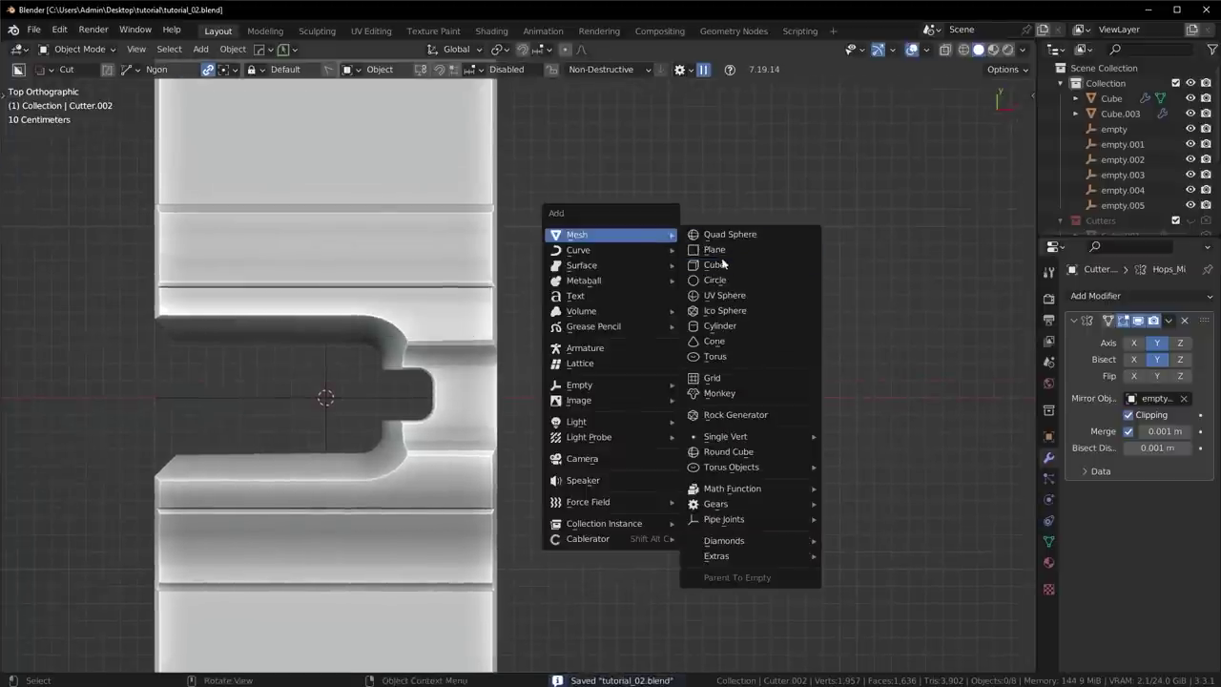
pyautogui.click(739, 267)
pyautogui.press('s')
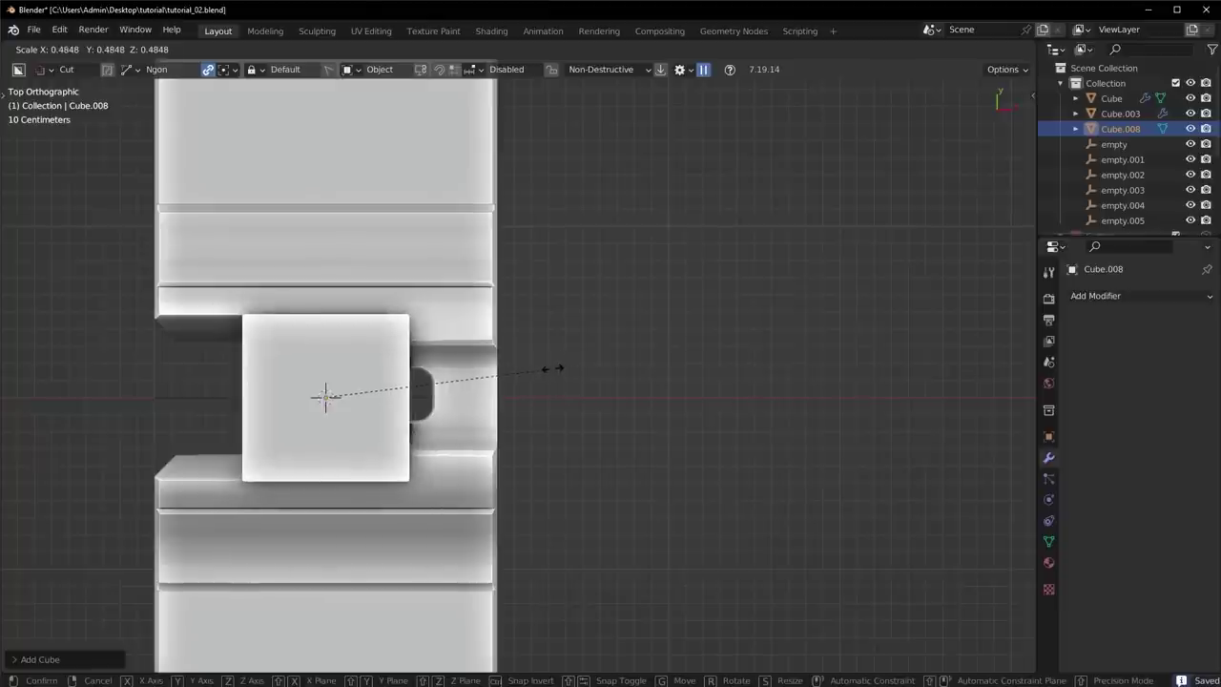
pyautogui.press('x')
pyautogui.click(924, 295)
pyautogui.press('g')
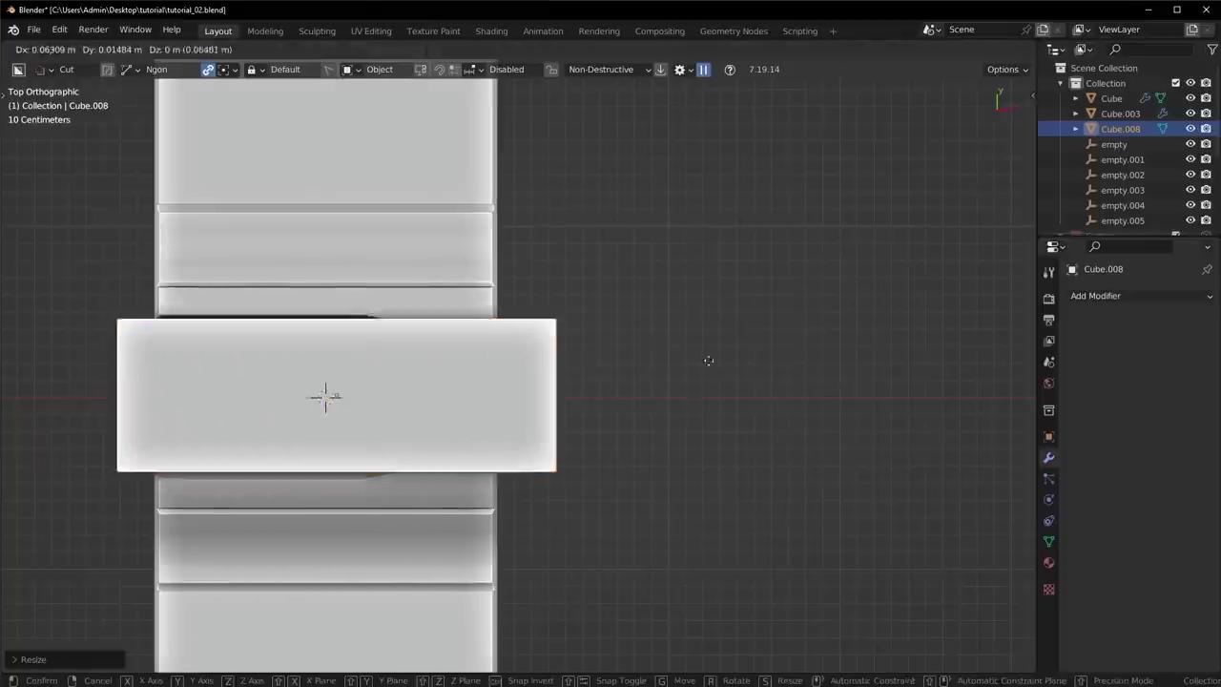
pyautogui.press('x')
pyautogui.click(776, 354)
# Step: Slash the centre part with the bar-shaped cube and select the separated middle piece
pyautogui.moveTo(776, 354); pyautogui.dragTo(563, 256, button='middle')
pyautogui.keyDown('shift'); pyautogui.click(597, 248); pyautogui.keyUp('shift')
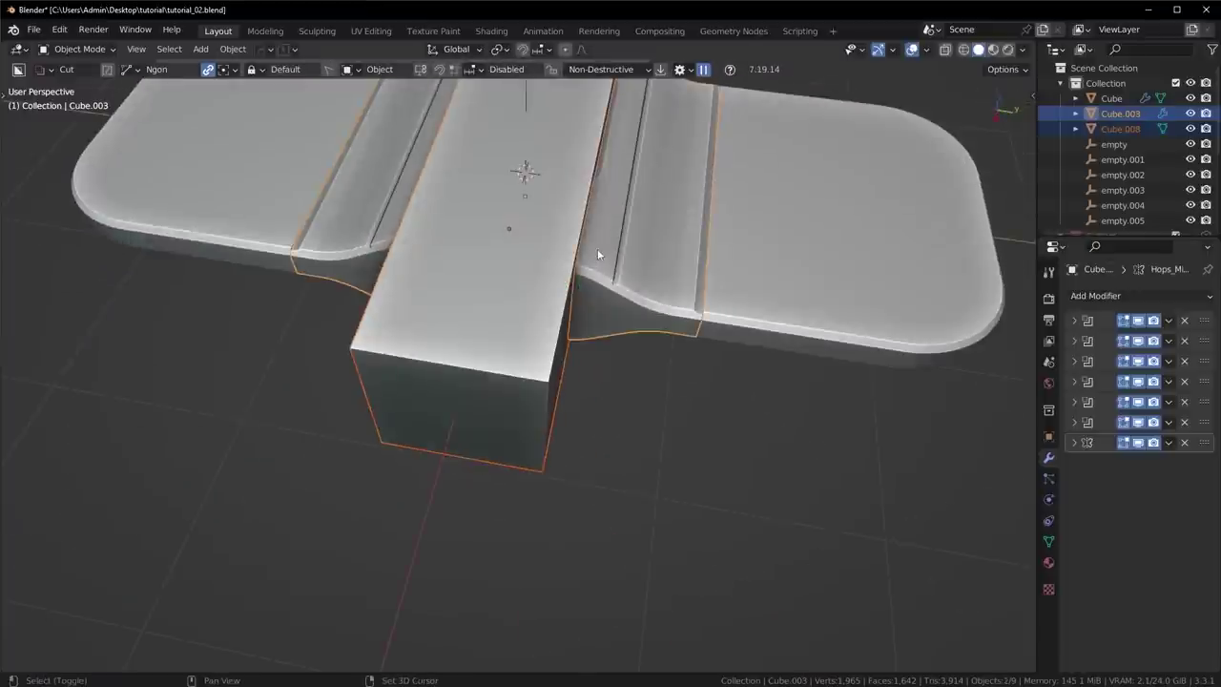
pyautogui.press('ctrl+KP_Divide')
pyautogui.moveTo(470, 292); pyautogui.dragTo(494, 353, button='middle')
pyautogui.click(494, 353)
pyautogui.scroll(3, 505, 357)
# Step: Reveal the middle piece's slash cube with Ever Scroll and scale it
pyautogui.press('q')
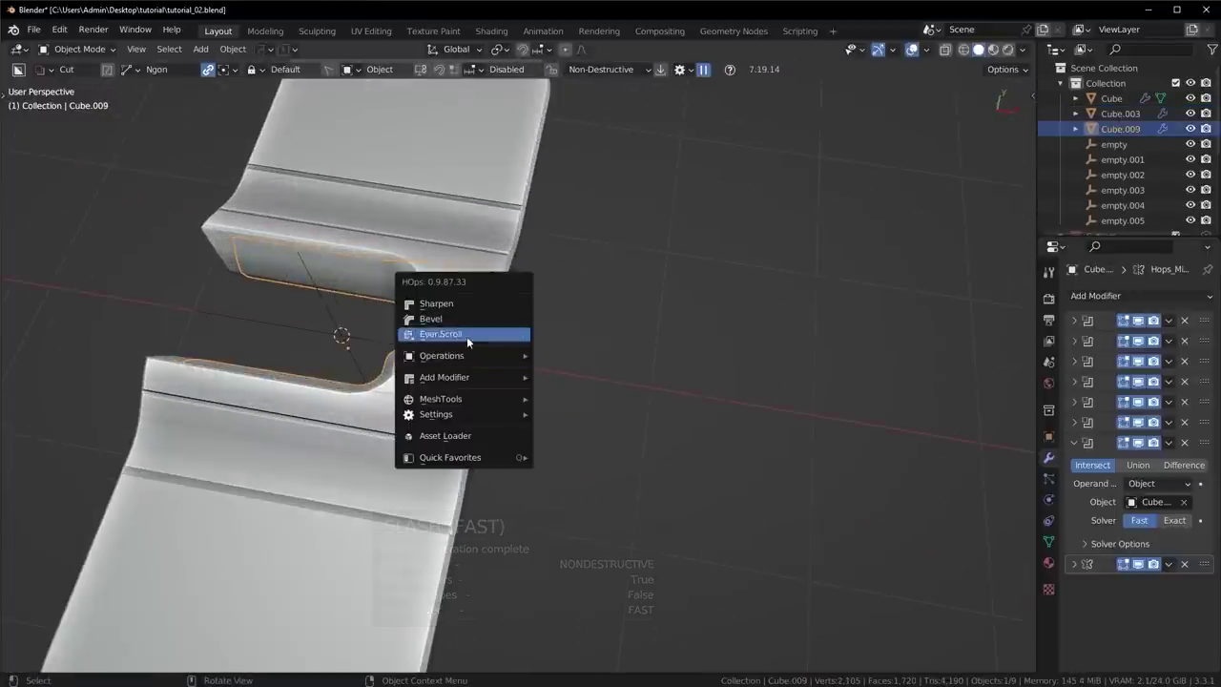
pyautogui.click(466, 336)
pyautogui.press('s')
pyautogui.click(695, 394)
pyautogui.moveTo(719, 392); pyautogui.dragTo(691, 382, button='middle')
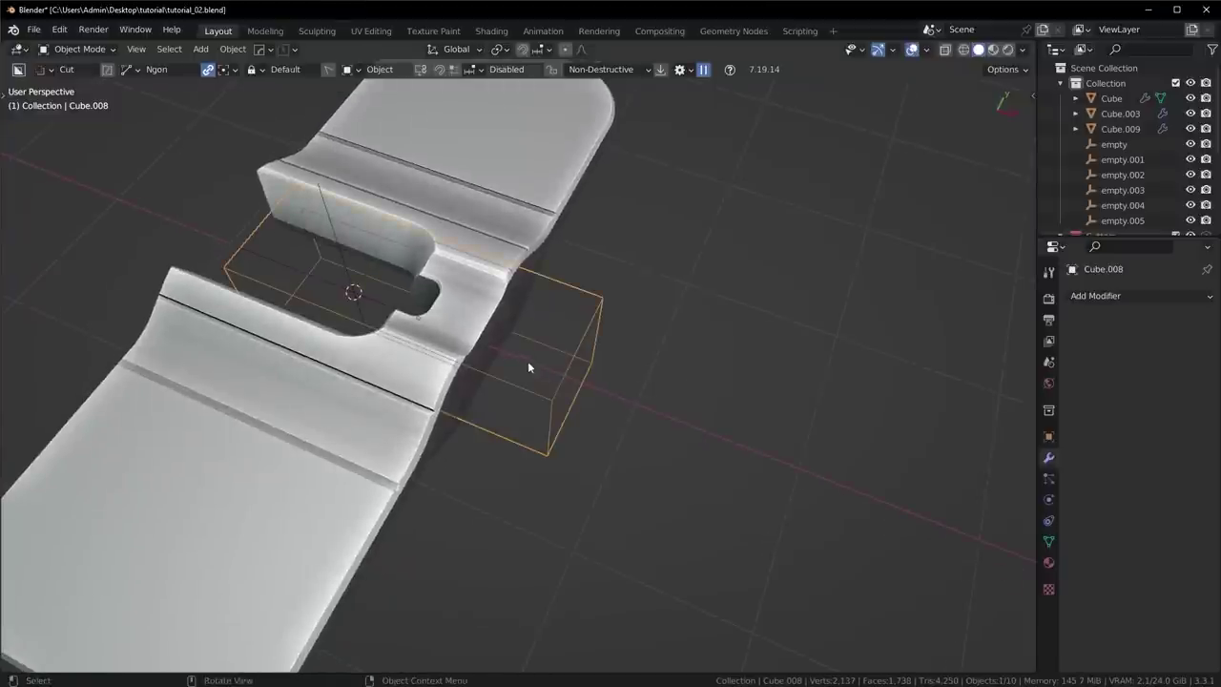
# Step: Scale the slash cube along X and hide it
pyautogui.press('s')
pyautogui.press('x')
pyautogui.click(680, 334)
pyautogui.press('h')
pyautogui.moveTo(530, 378); pyautogui.dragTo(579, 369, button='middle')
pyautogui.scroll(5, 614, 382)
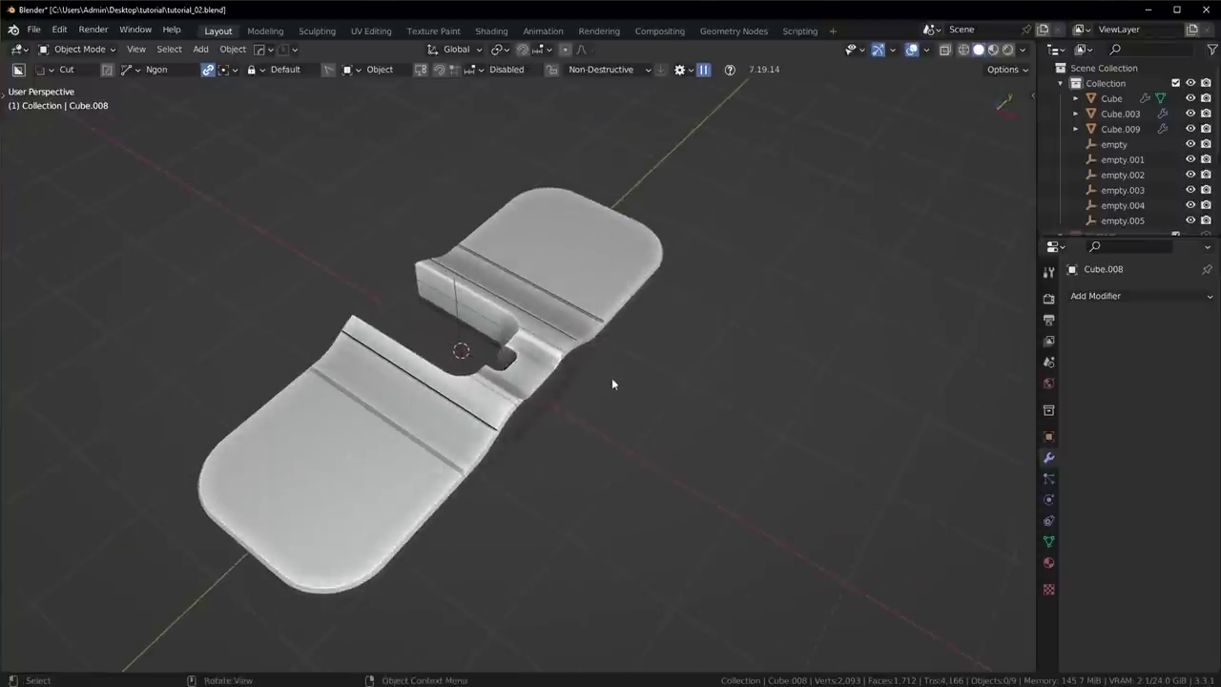
# Step: Mirror the separated middle piece across X to close the slot, and mirror the parts across Z
pyautogui.click(576, 426)
pyautogui.hotkey('alt', 'x')
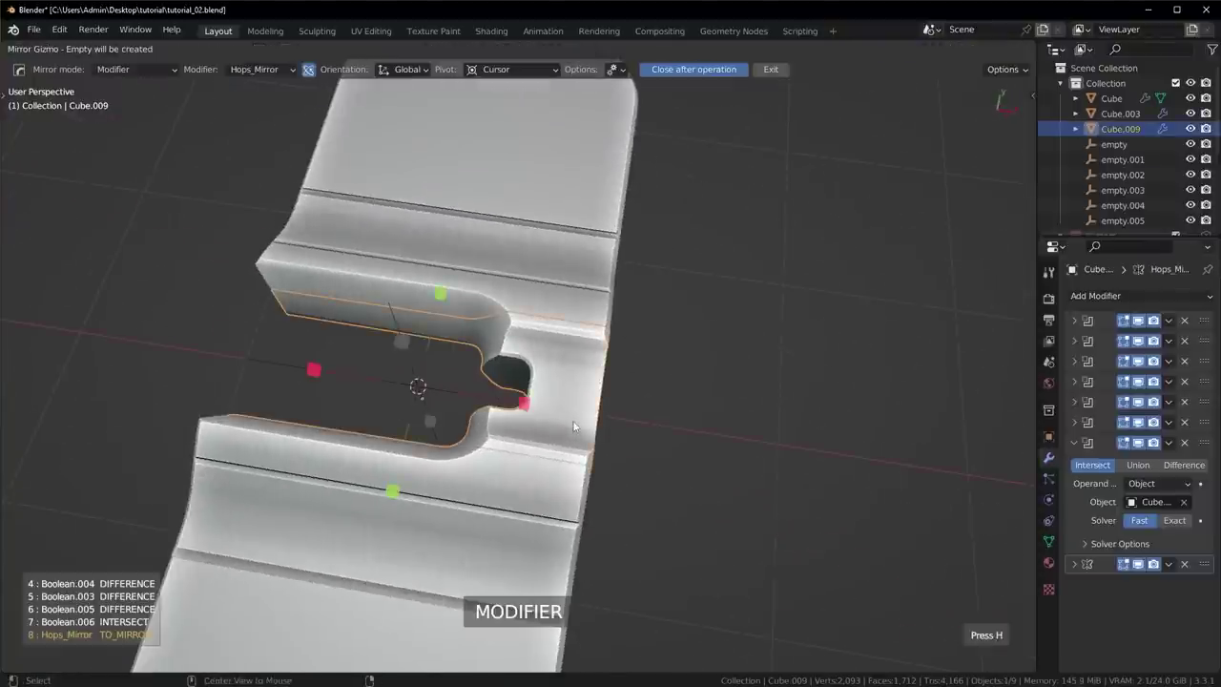
pyautogui.click(524, 403)
pyautogui.scroll(-3, 629, 426)
pyautogui.hotkey('alt', 'a')
# Step: Mirror the curved shoulder part across X so both slot ends match
pyautogui.moveTo(658, 432); pyautogui.dragTo(520, 426, button='middle')
pyautogui.click(558, 419)
pyautogui.hotkey('alt', 'x')
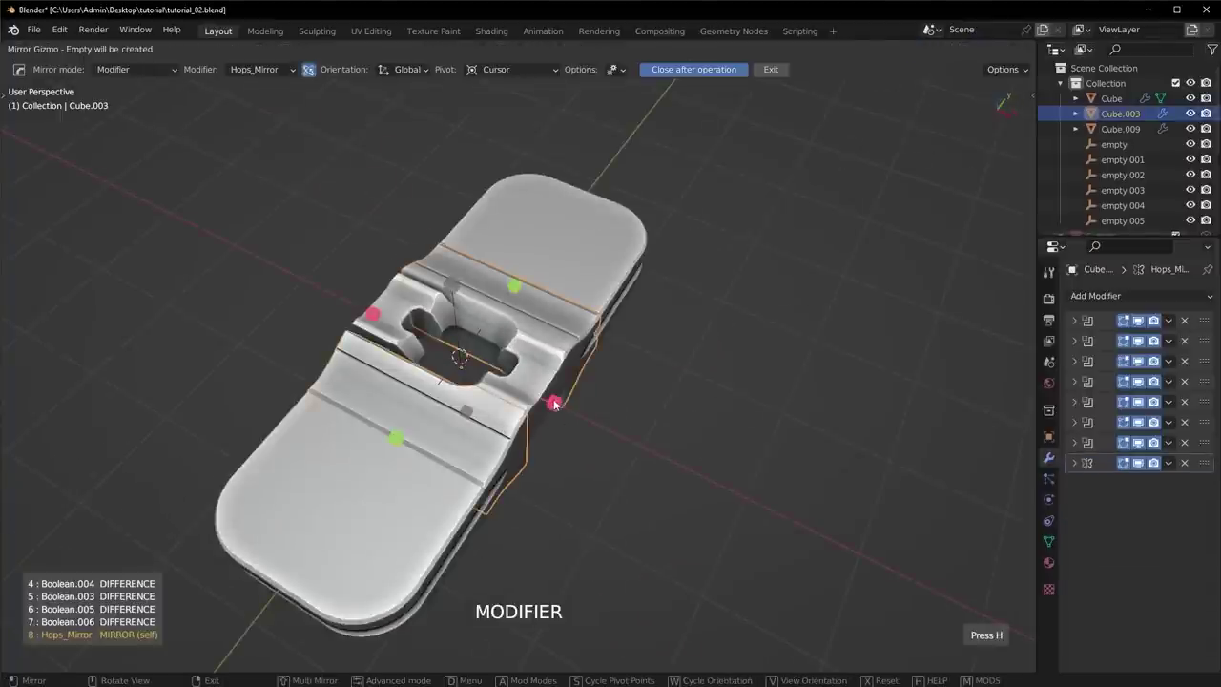
pyautogui.click(555, 404)
pyautogui.moveTo(678, 416); pyautogui.dragTo(497, 447, button='middle')
pyautogui.scroll(-2, 515, 435)
pyautogui.scroll(3, 581, 460)
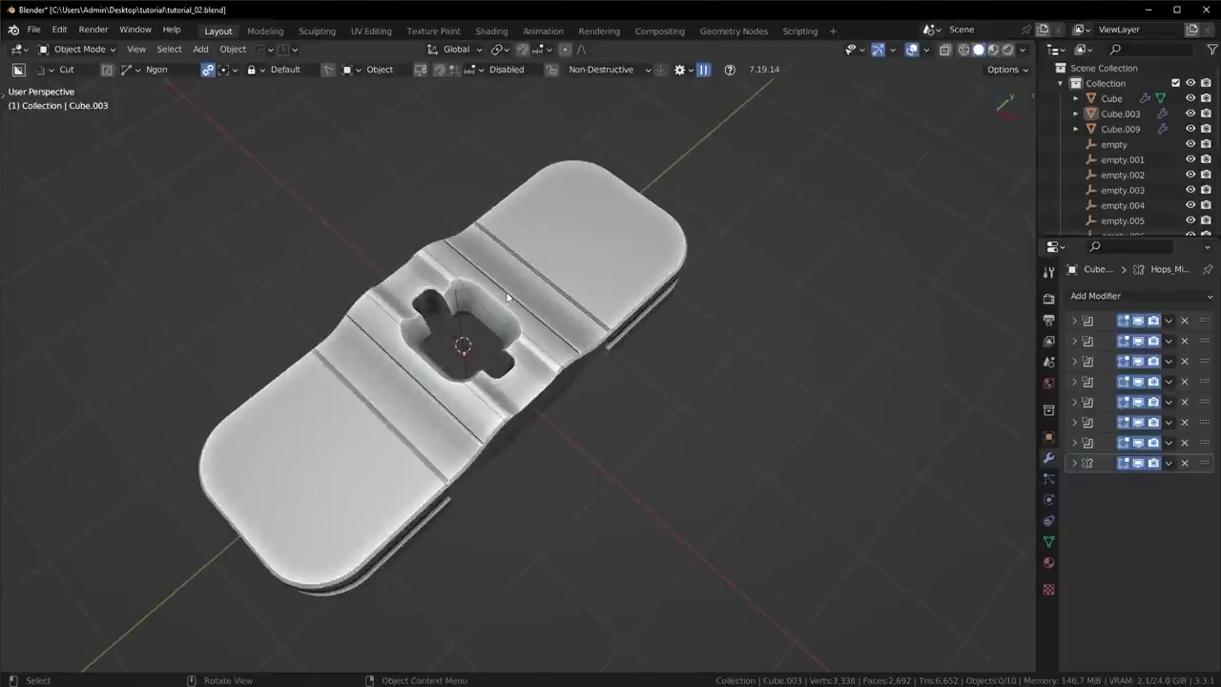
# Step: Delete the Z-axis mirror modifier from the flat outer plates
pyautogui.moveTo(507, 298); pyautogui.dragTo(410, 355, button='middle')
pyautogui.click(466, 387)
pyautogui.click(360, 357)
pyautogui.moveTo(448, 399); pyautogui.dragTo(460, 440, button='middle')
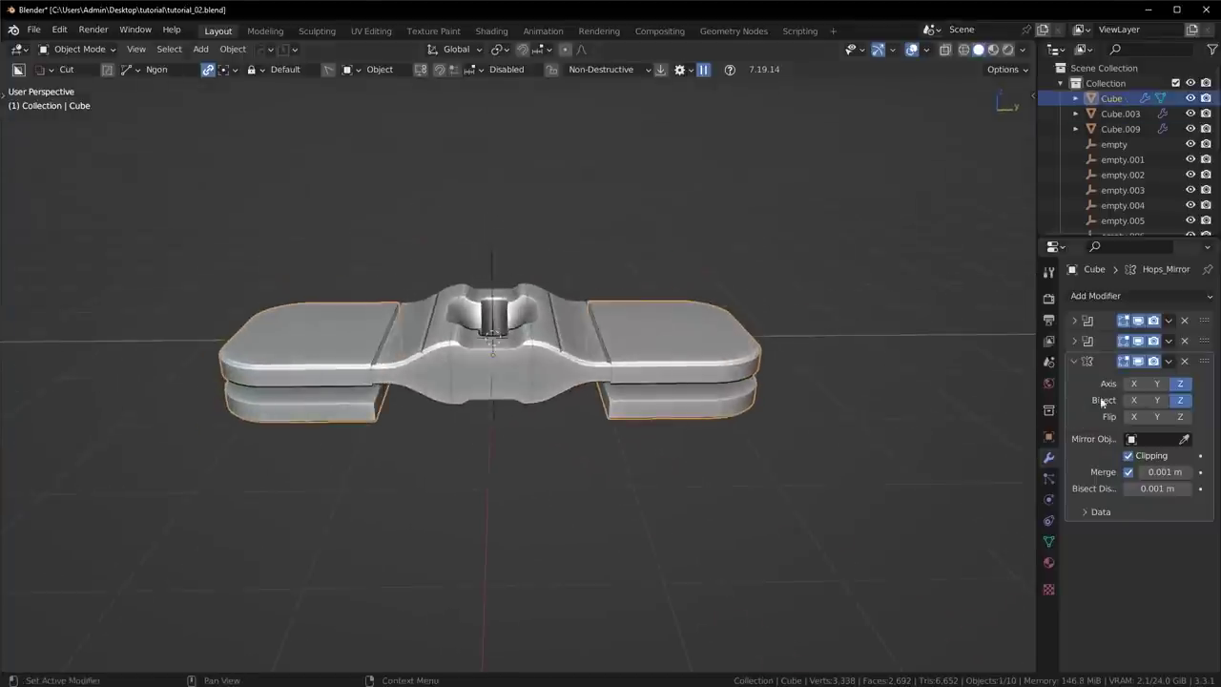
pyautogui.click(1183, 360)
pyautogui.moveTo(643, 452); pyautogui.dragTo(632, 402, button='middle')
pyautogui.click(635, 412)
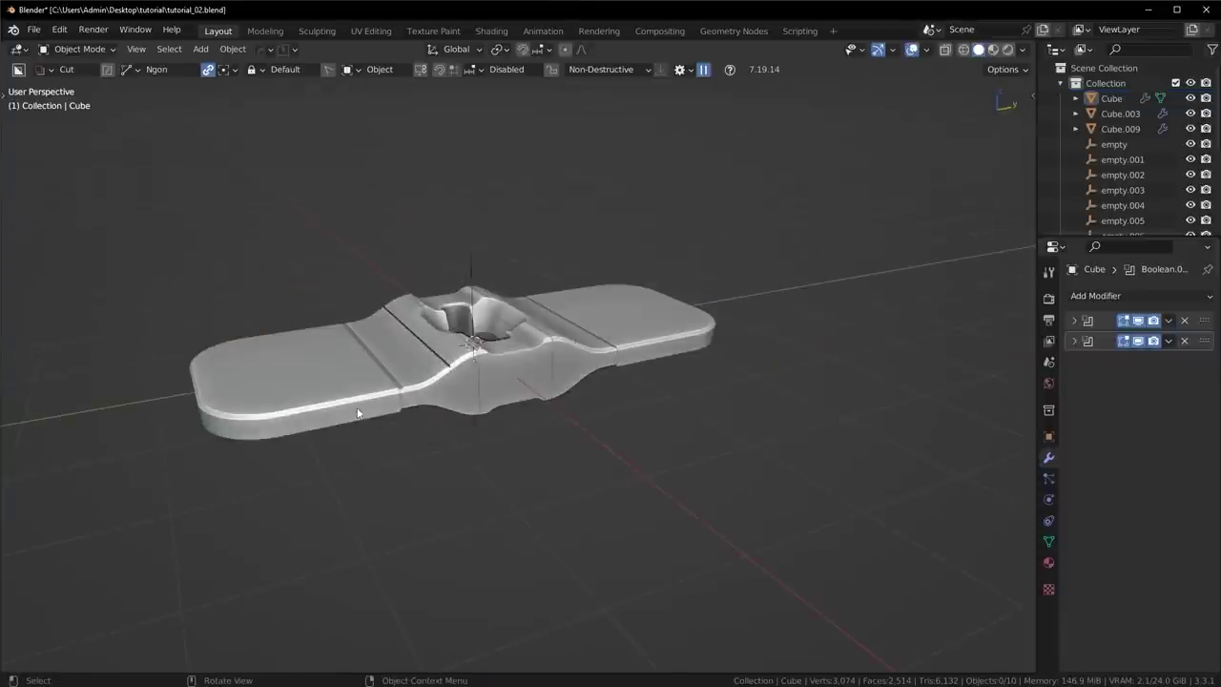
# Step: Mirror the flat outer plates across the Z axis and deselect everything
pyautogui.click(358, 413)
pyautogui.hotkey('alt', 'x')
pyautogui.click(472, 236)
pyautogui.moveTo(535, 426); pyautogui.dragTo(492, 338, button='middle')
pyautogui.hotkey('alt', 'a')
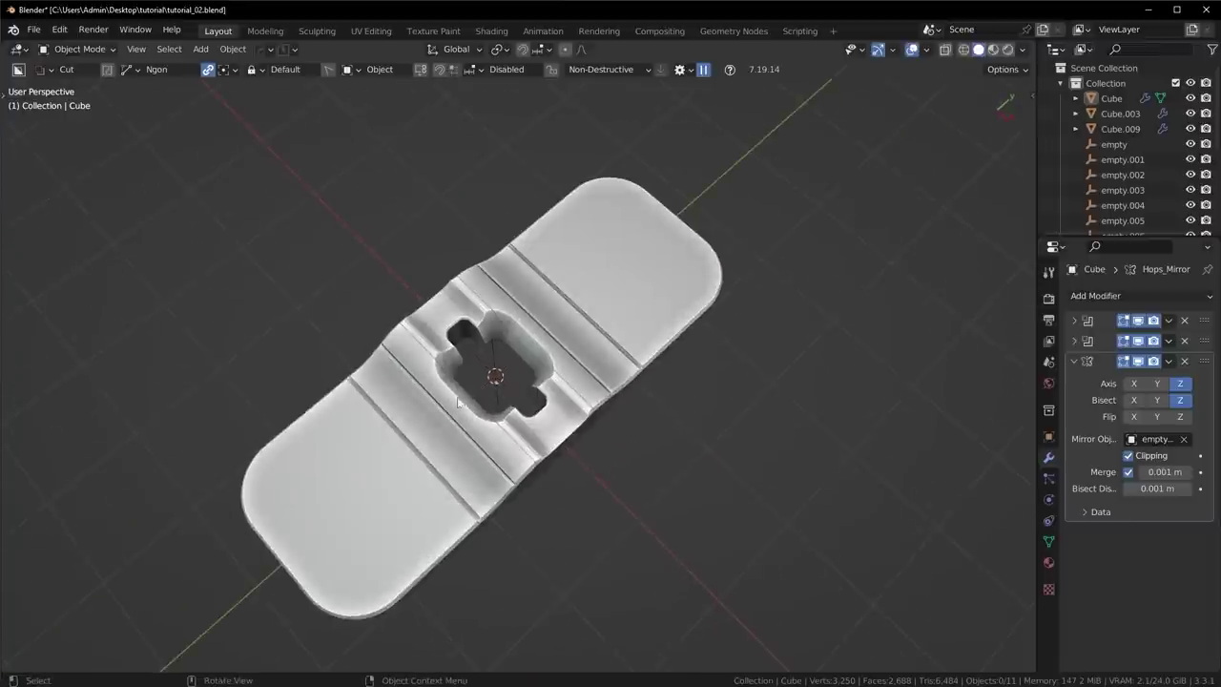
# Step: Examine the mirrored part and its central slot from several angles and in the top view
pyautogui.moveTo(515, 385); pyautogui.dragTo(545, 379, button='middle')
pyautogui.scroll(4, 649, 419)
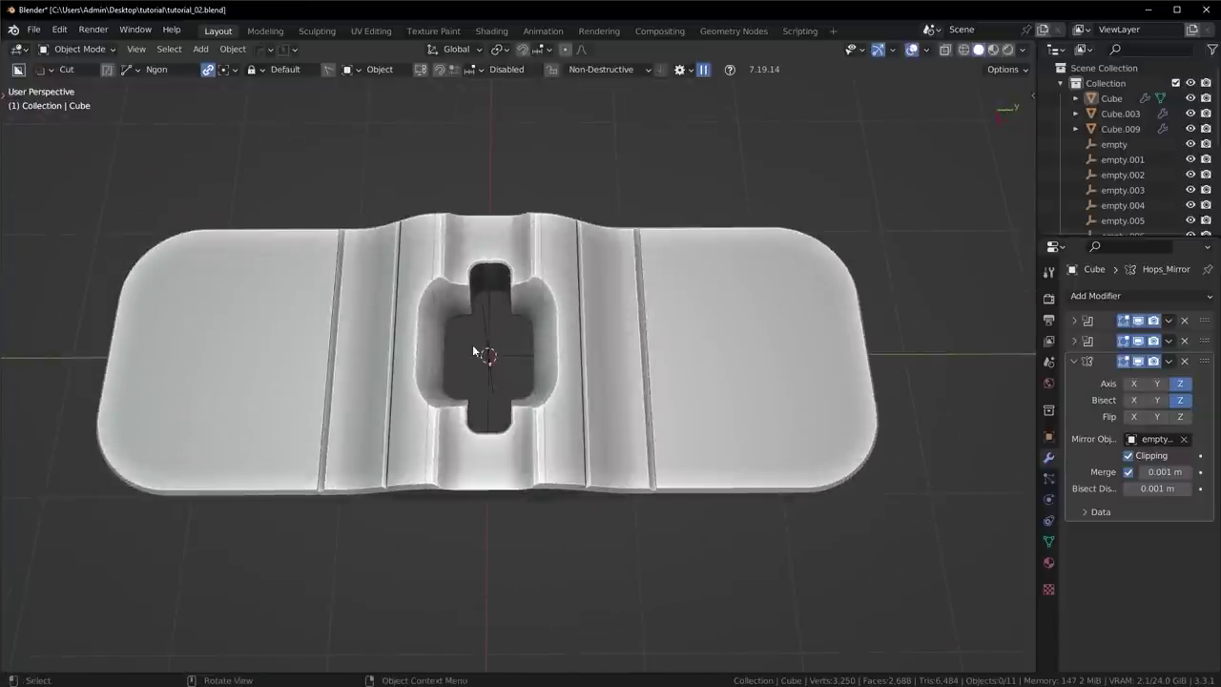
pyautogui.scroll(4, 442, 368)
pyautogui.moveTo(443, 363); pyautogui.dragTo(527, 348, button='middle')
pyautogui.scroll(-3, 529, 362)
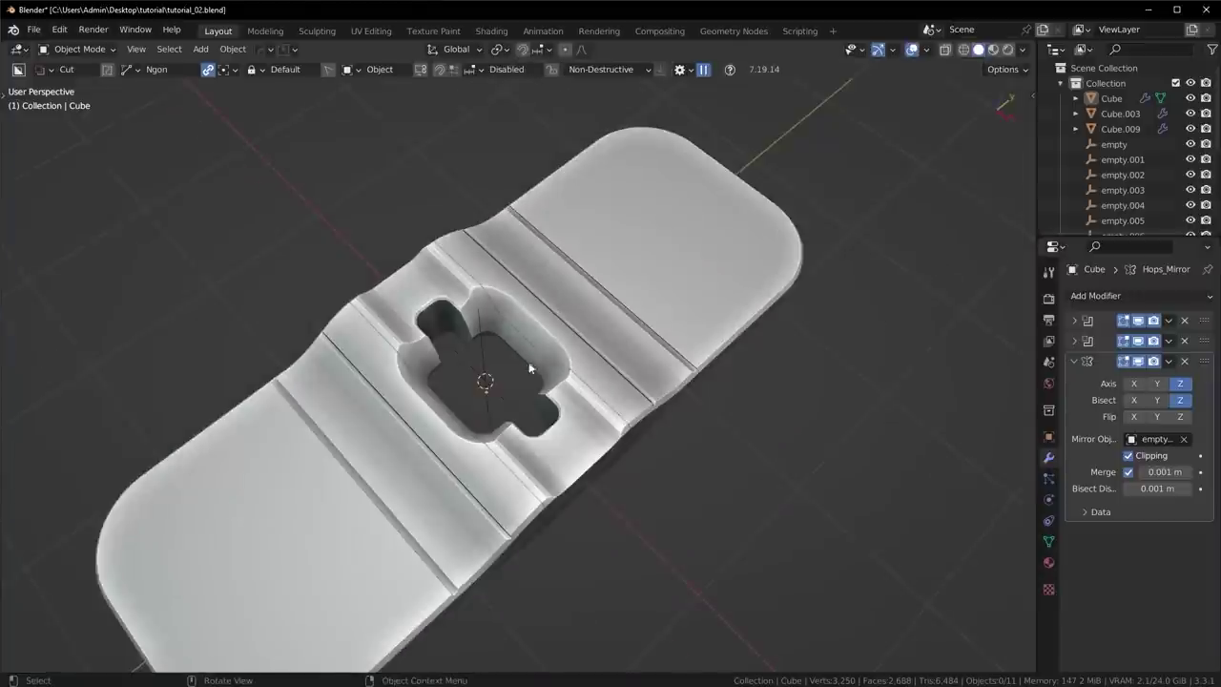
pyautogui.scroll(-3, 530, 318)
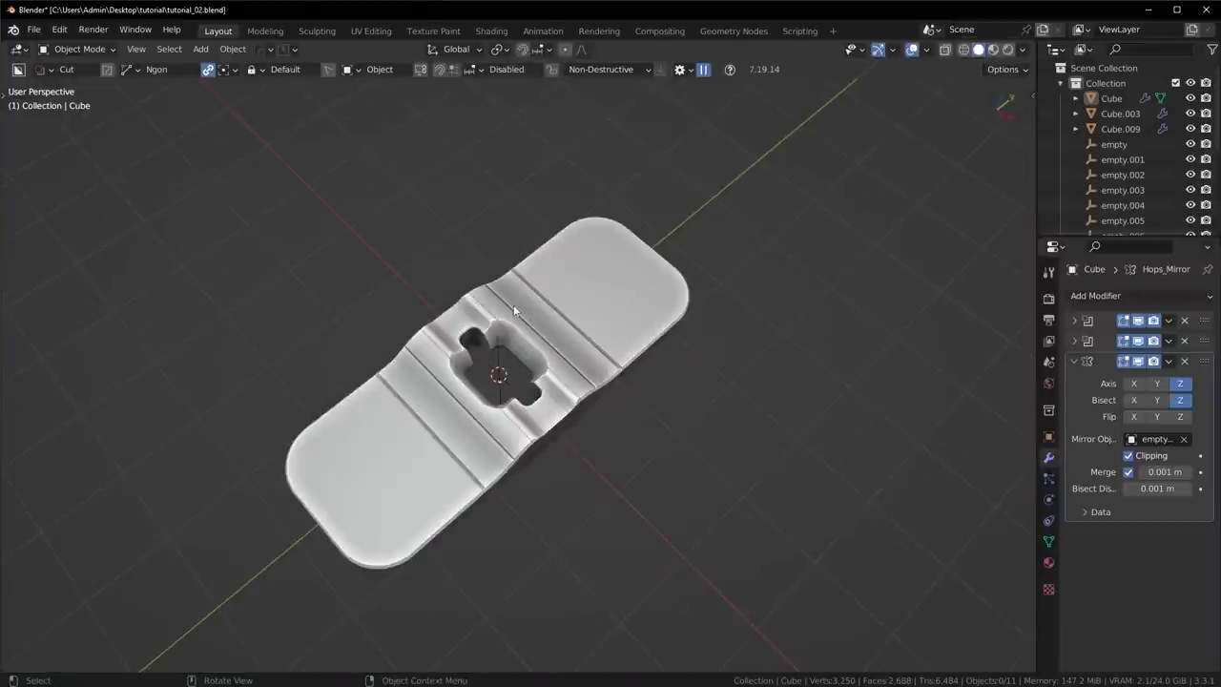
pyautogui.press('KP_7')
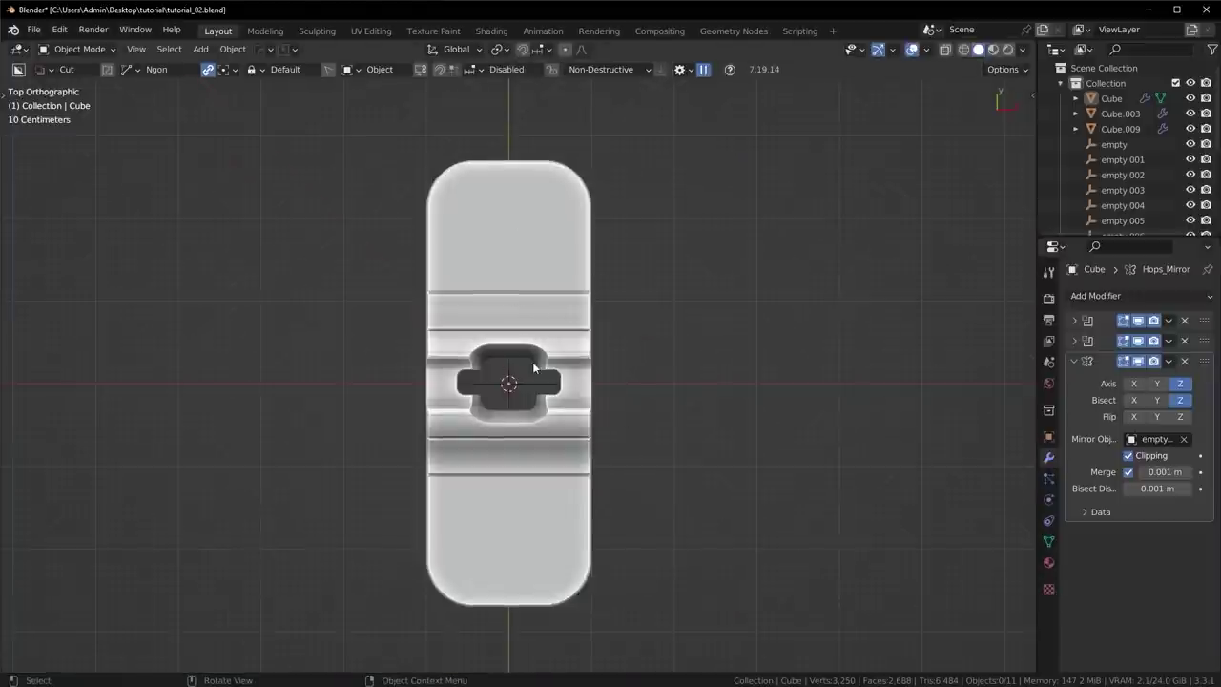
pyautogui.moveTo(535, 368); pyautogui.dragTo(509, 459, button='middle')
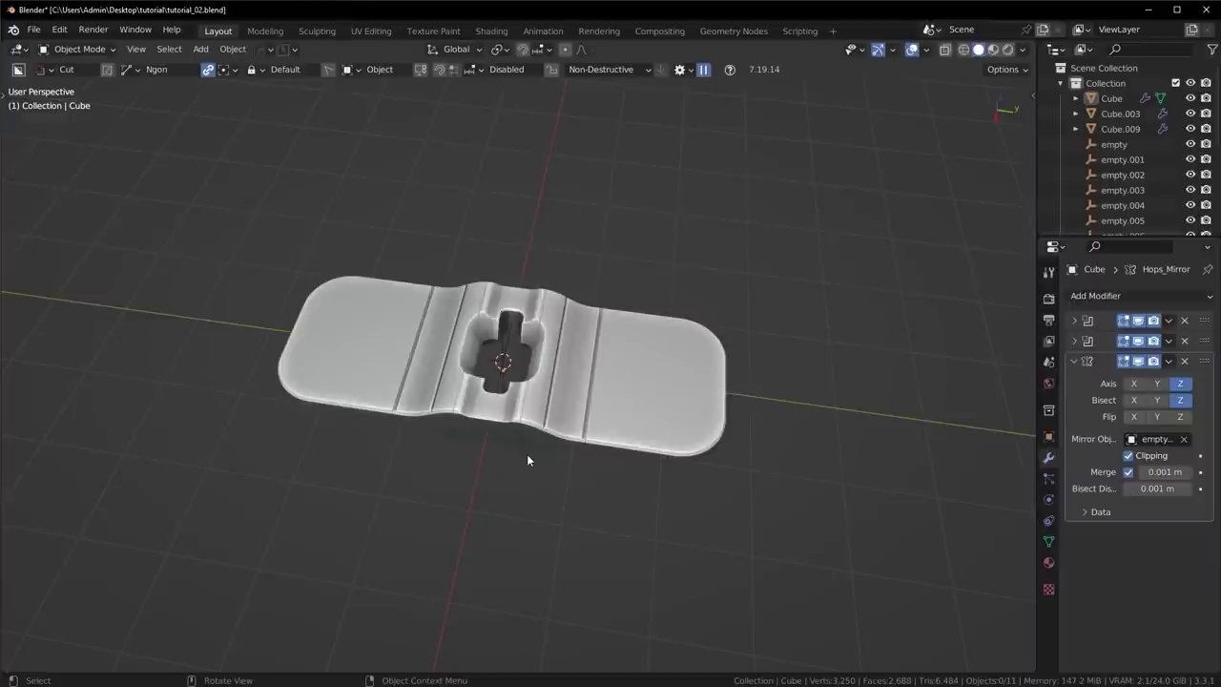
pyautogui.scroll(3, 597, 420)
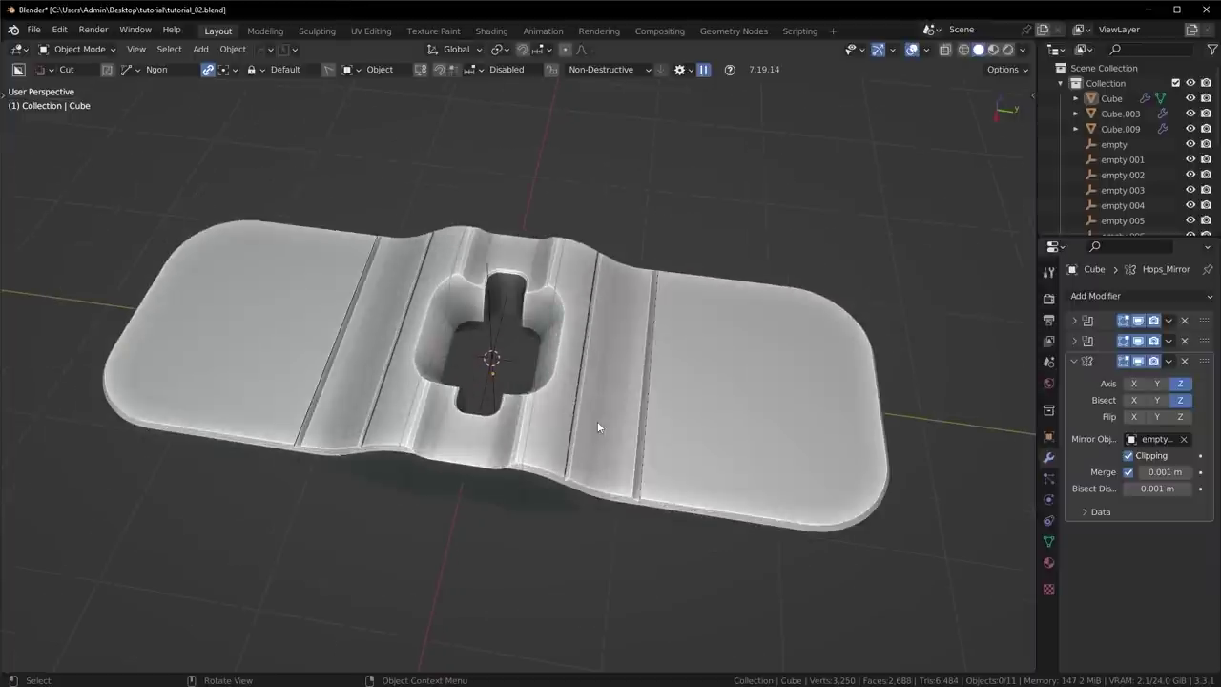
pyautogui.press('KP_7')
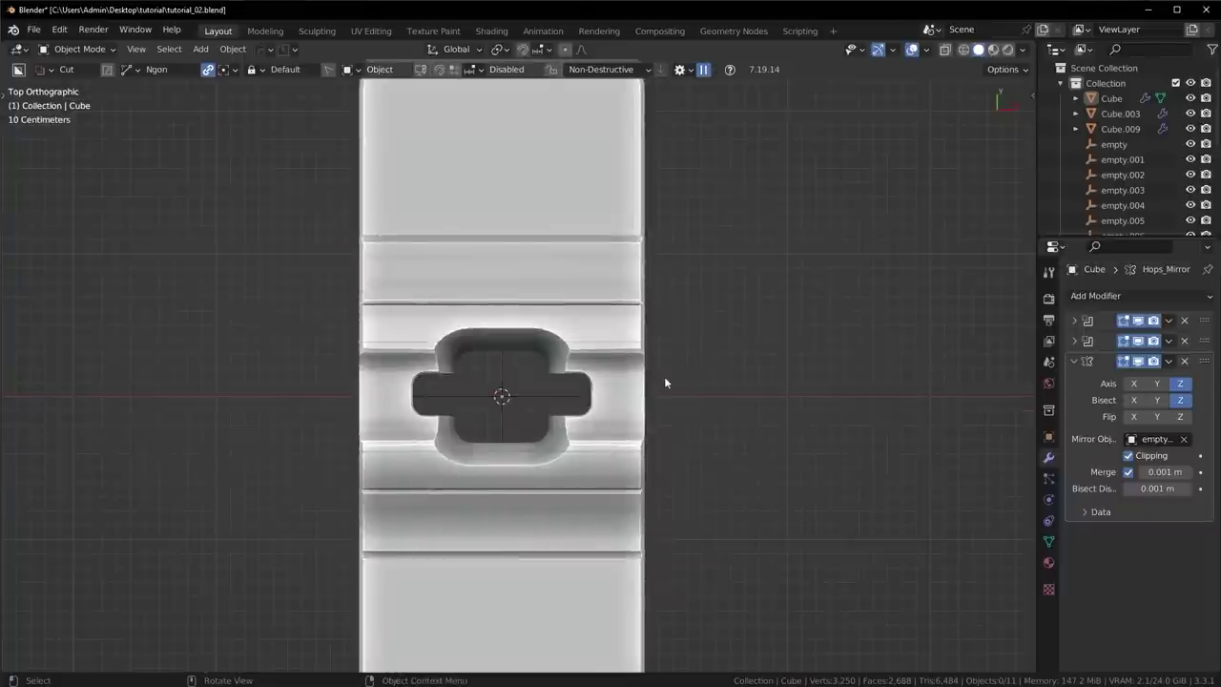
pyautogui.scroll(3, 598, 391)
# Step: Try applying only the mirror modifier on the slotted middle piece, and undo it
pyautogui.click(665, 384)
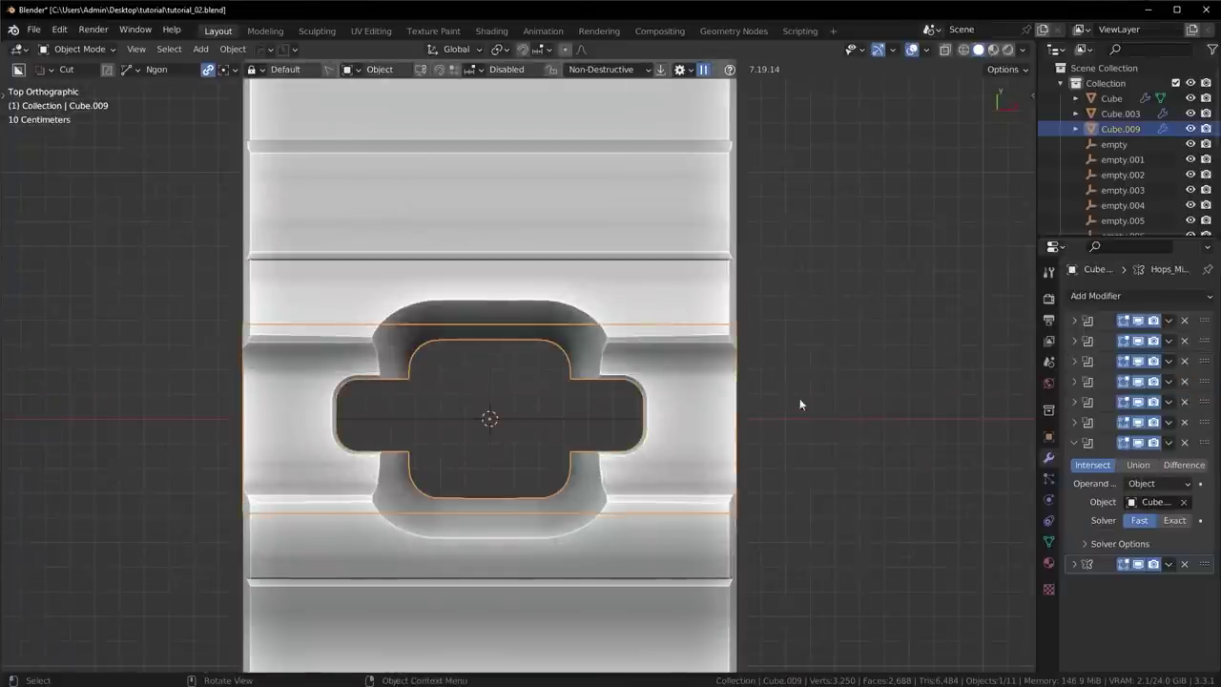
pyautogui.click(1169, 564)
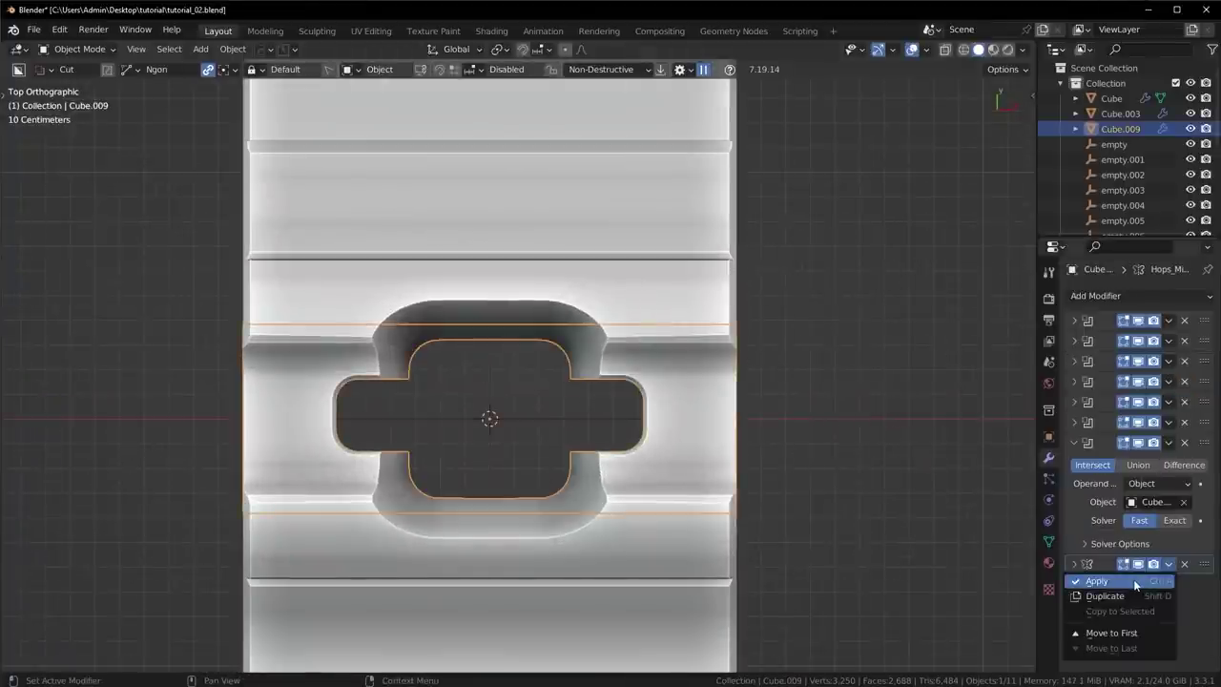
pyautogui.click(1134, 580)
pyautogui.hotkey('ctrl', 'z')
pyautogui.scroll(-4, 727, 446)
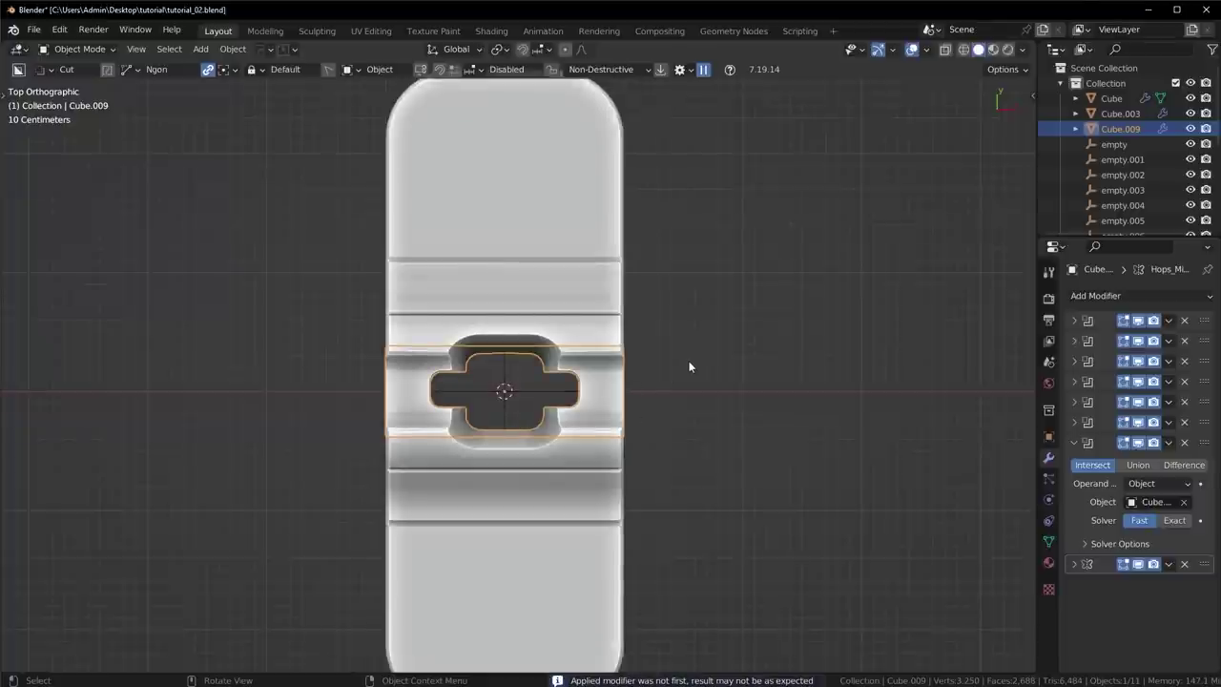
# Step: Save the file as tutorial_03.blend and Smart Apply all modifiers on the slotted middle piece
pyautogui.click(286, 50)
pyautogui.click(296, 104)
pyautogui.press('q')
pyautogui.moveTo(690, 370)
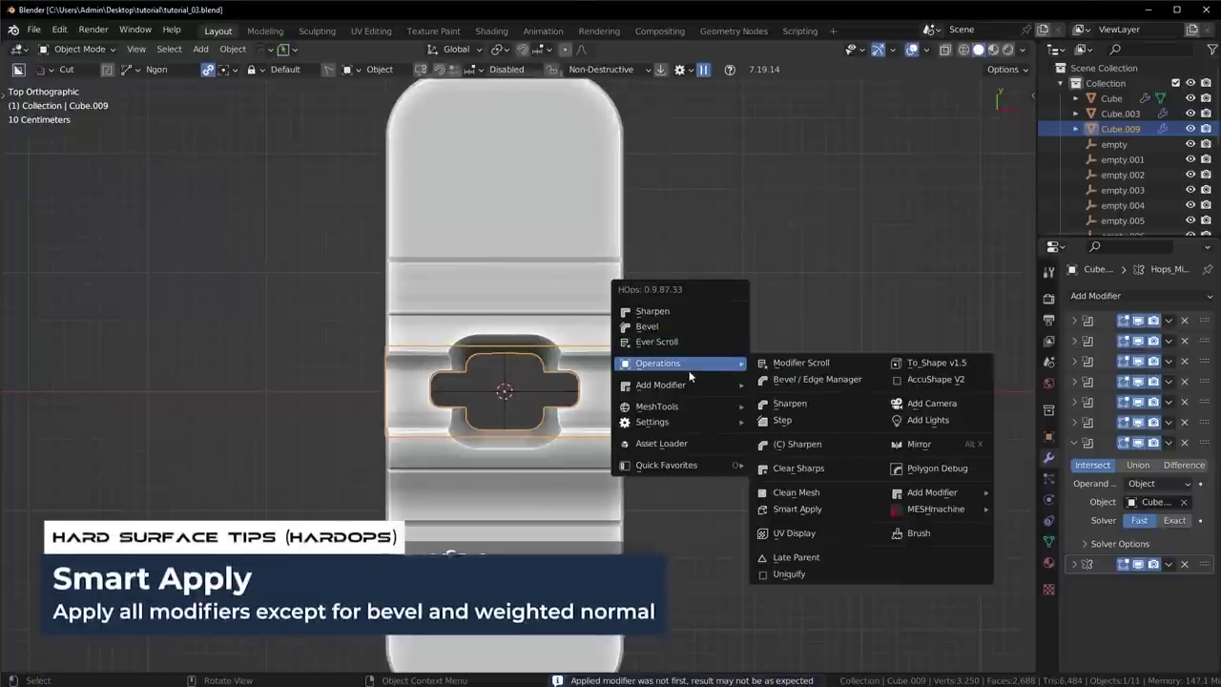
pyautogui.click(798, 508)
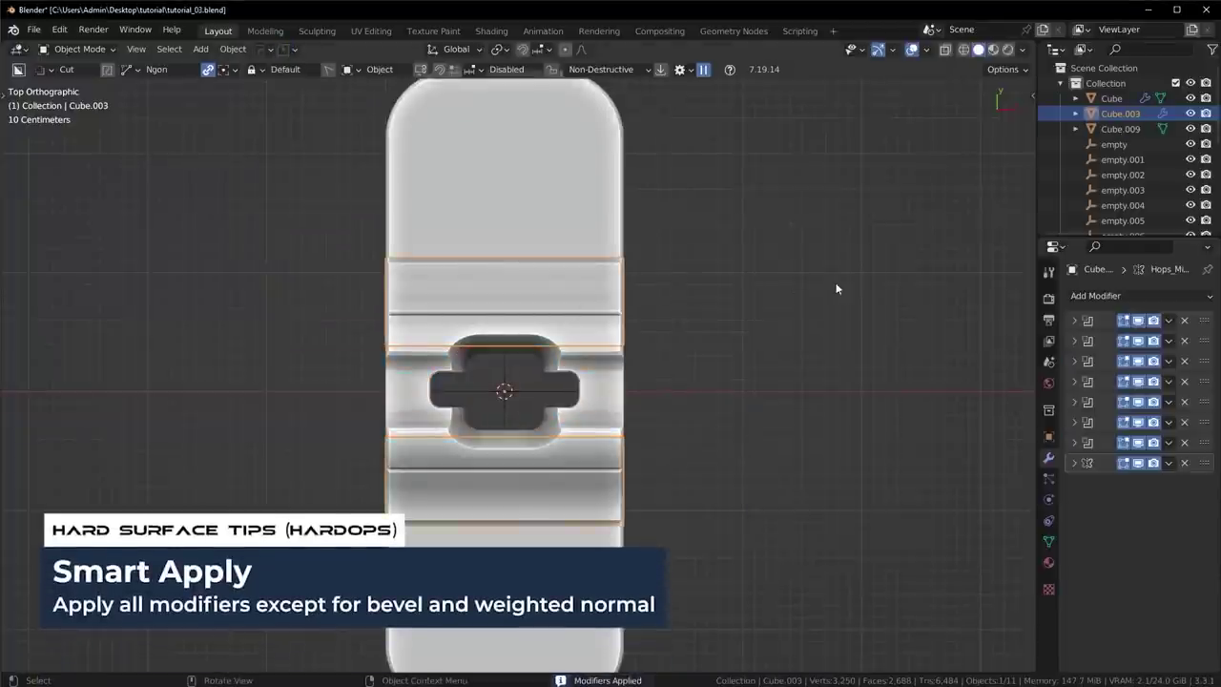
# Step: Smart Apply all modifiers on the curved shoulder part and on the flat outer plates
pyautogui.press('q')
pyautogui.click(934, 430)
pyautogui.click(566, 194)
pyautogui.press('q')
pyautogui.moveTo(792, 235)
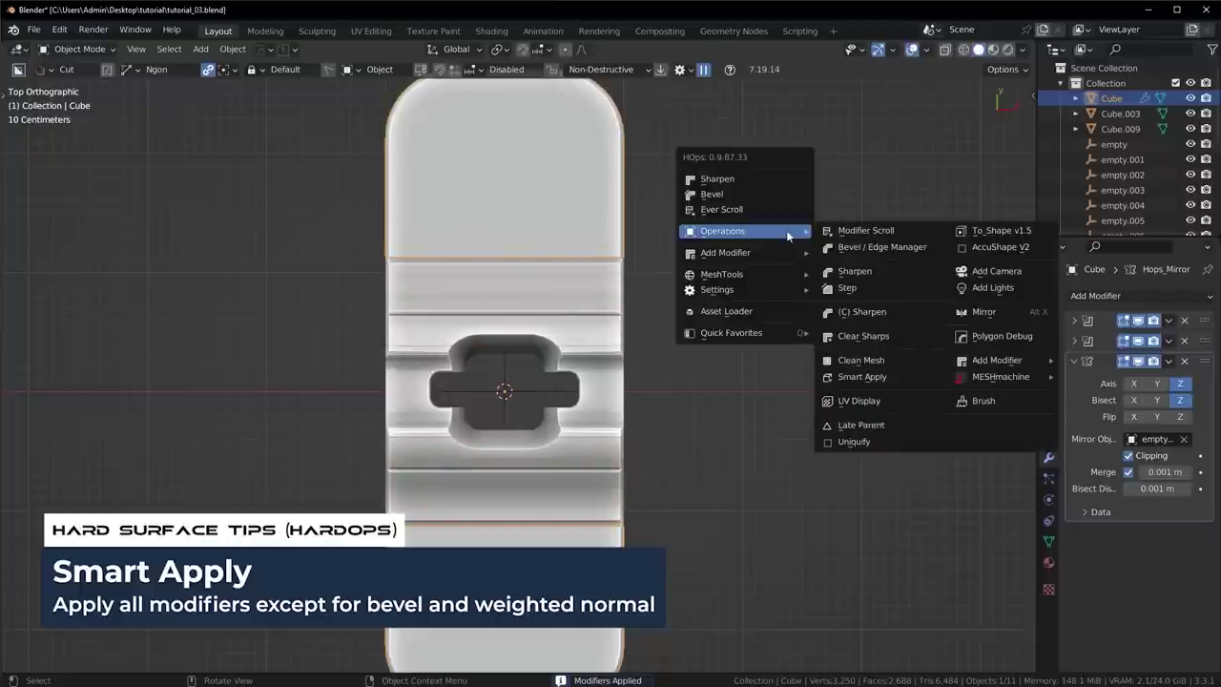
pyautogui.click(884, 378)
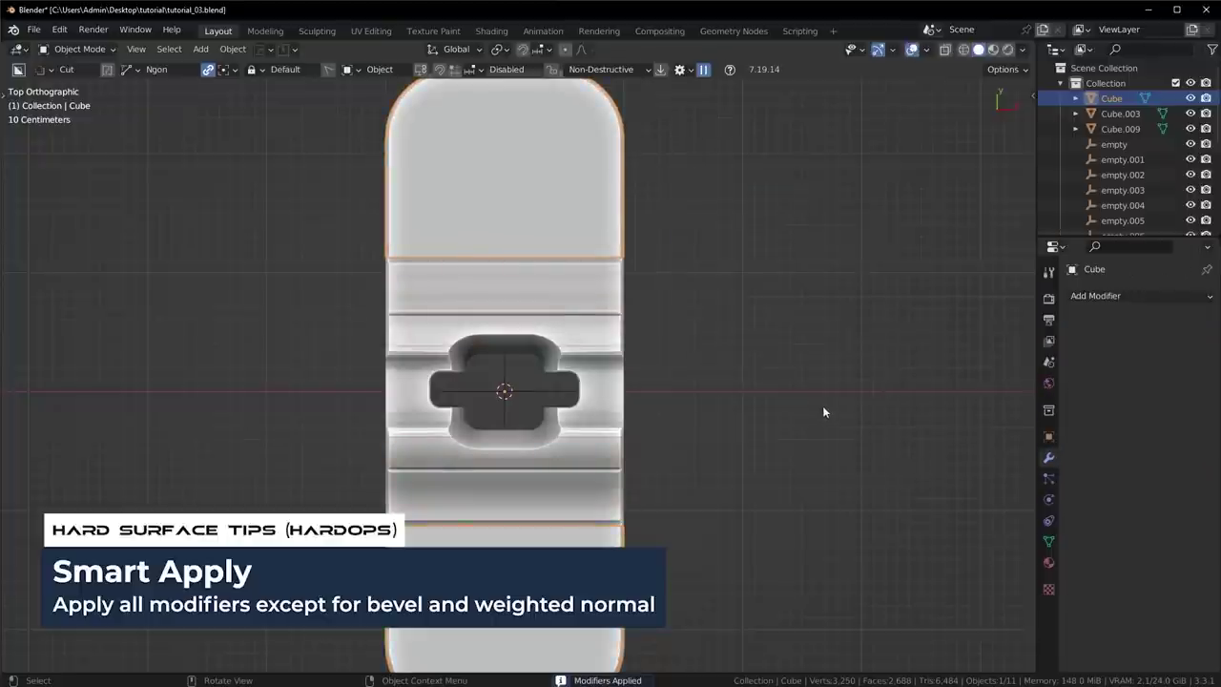
# Step: Select the slotted middle piece and switch the cutter shape to Box
pyautogui.scroll(4, 847, 411)
pyautogui.click(692, 411)
pyautogui.hotkey('ctrl', 'd')
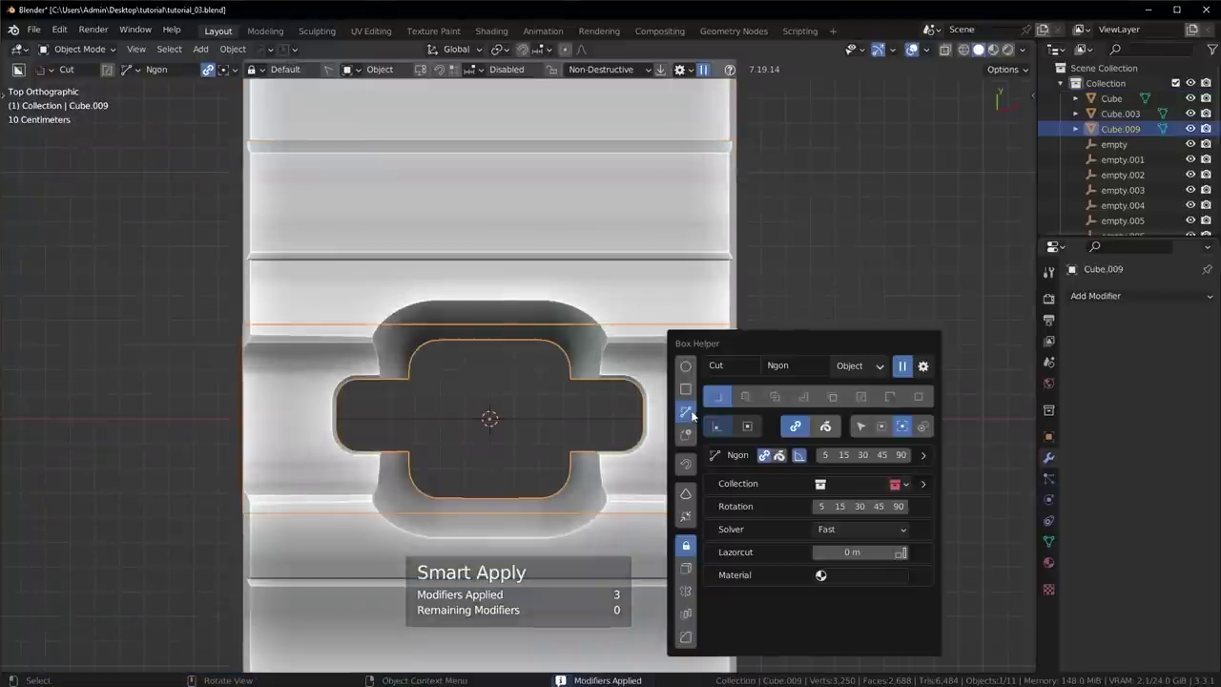
pyautogui.click(686, 389)
# Step: Add a cube at the centre of the slot and scale it down to about 0.13
pyautogui.hotkey('shift', 'a')
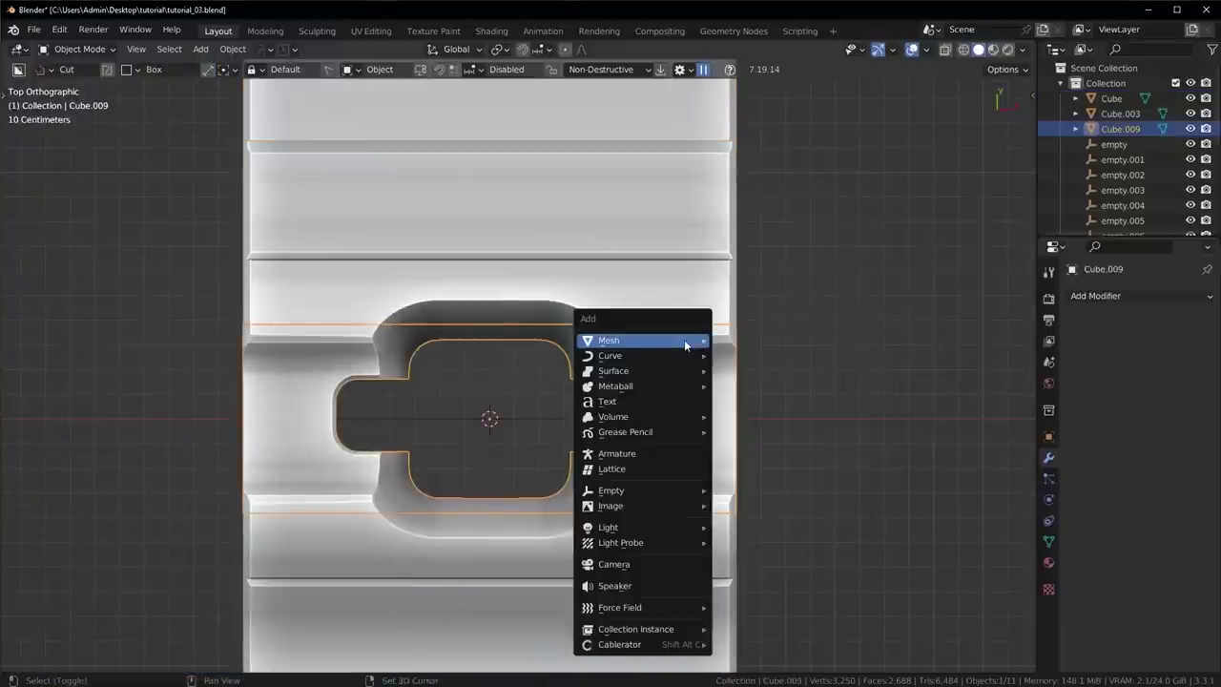
pyautogui.moveTo(686, 345)
pyautogui.click(750, 370)
pyautogui.press('s')
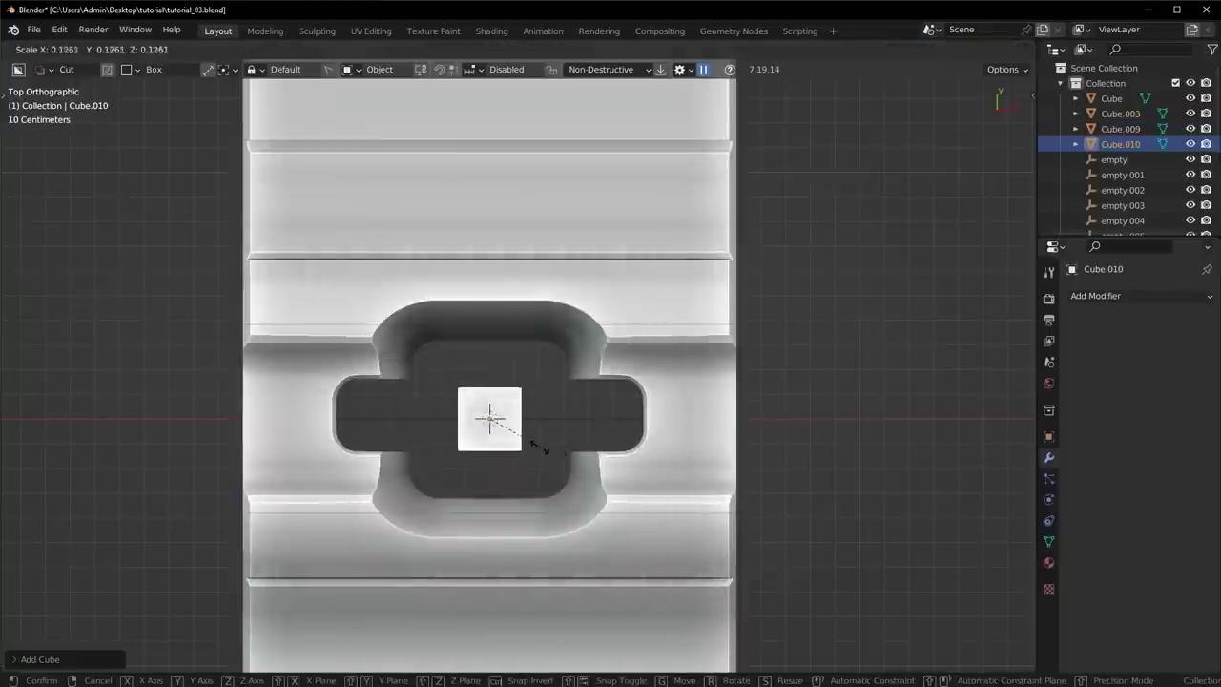
pyautogui.click(538, 446)
# Step: Stretch the cube along X across the full width of the part and adjust its height along Z
pyautogui.press('s')
pyautogui.press('x')
pyautogui.click(1025, 439)
pyautogui.moveTo(621, 441); pyautogui.dragTo(492, 334, button='middle')
pyautogui.press('s')
pyautogui.press('z')
pyautogui.click(188, 243)
# Step: Try cutting the cube out of the curved shoulder part with a Boolean Difference, and undo it
pyautogui.keyDown('shift'); pyautogui.click(272, 300); pyautogui.keyUp('shift')
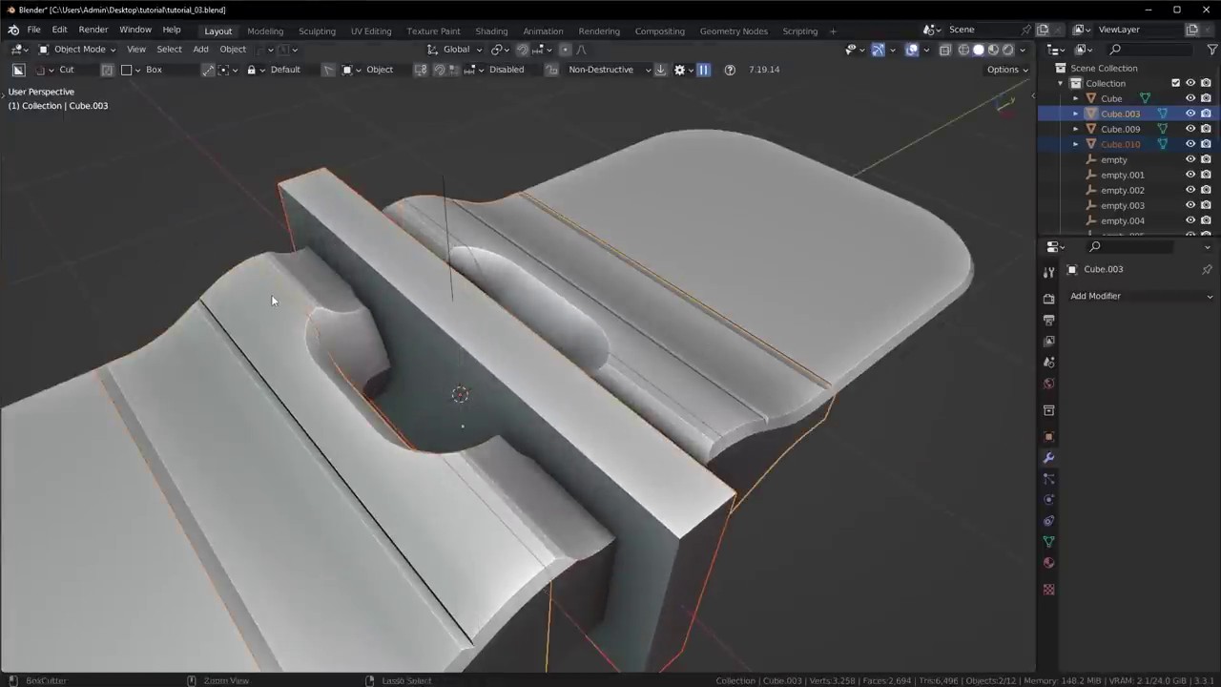
pyautogui.press('ctrl+KP_Subtract')
pyautogui.scroll(-2, 272, 301)
pyautogui.moveTo(634, 391); pyautogui.dragTo(561, 444, button='middle')
pyautogui.hotkey('ctrl', 'z')
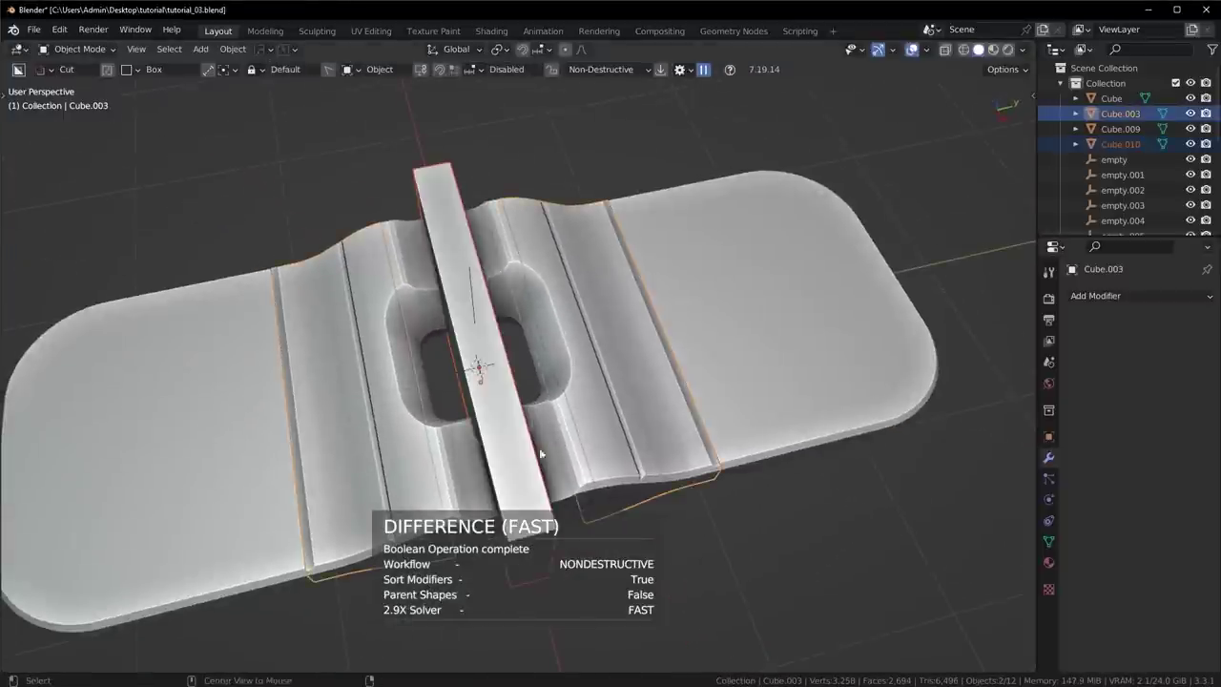
# Step: Shrink the long cube slightly and cut it out of the slotted middle piece with a Boolean Difference
pyautogui.hotkey('alt', 'a')
pyautogui.click(520, 451)
pyautogui.press('s')
pyautogui.click(611, 491)
pyautogui.keyDown('shift'); pyautogui.click(581, 467); pyautogui.keyUp('shift')
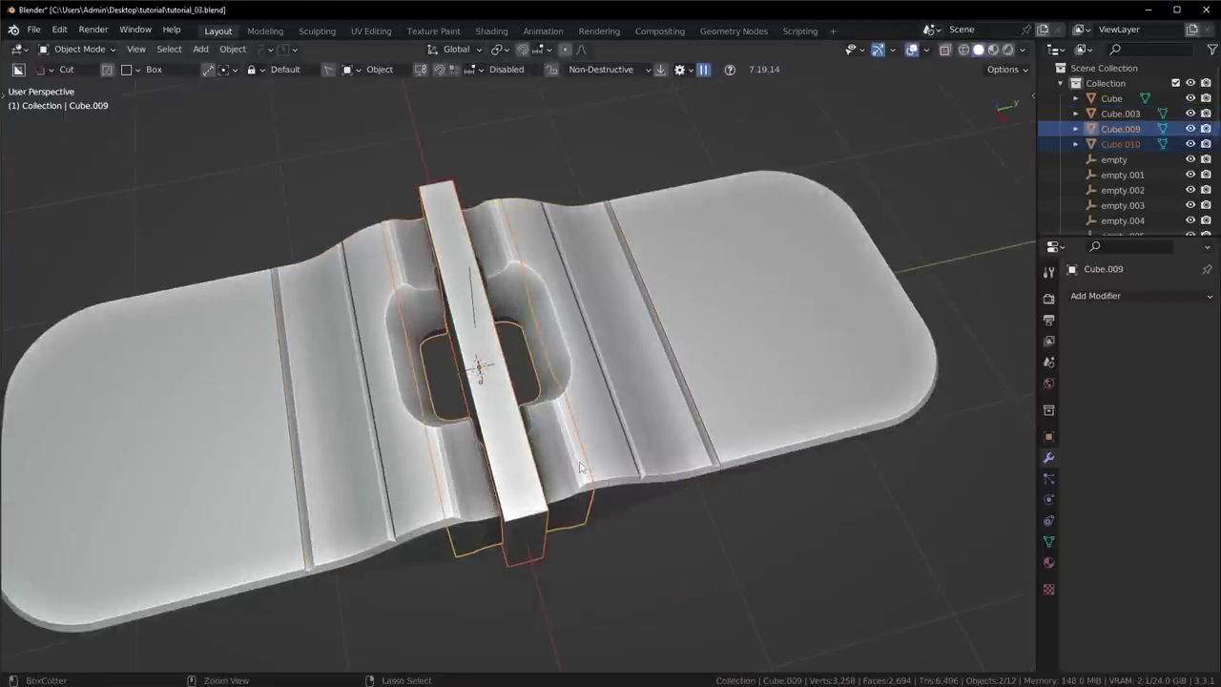
pyautogui.press('ctrl+KP_Subtract')
pyautogui.moveTo(581, 468); pyautogui.dragTo(712, 442, button='middle')
pyautogui.scroll(-4, 712, 442)
# Step: Bring back the middle piece's boolean cutter and move it along X so it cuts only one end of the slot
pyautogui.click(460, 353)
pyautogui.moveTo(459, 353); pyautogui.dragTo(532, 407, button='middle')
pyautogui.press('q')
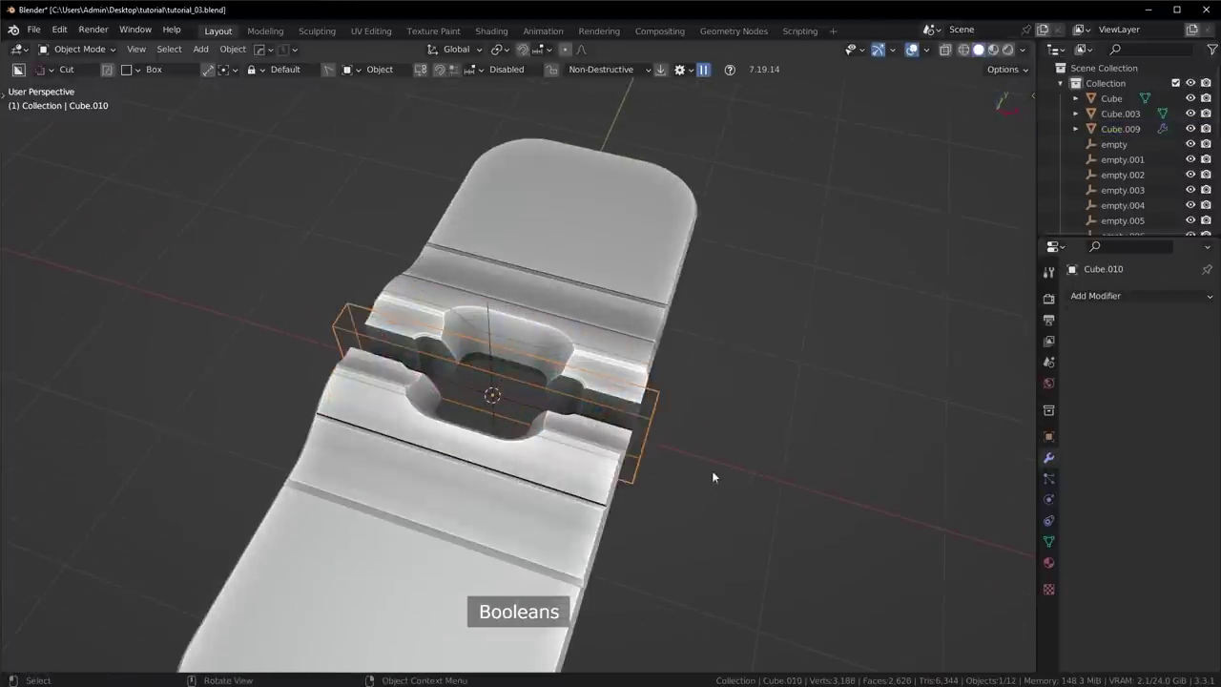
pyautogui.press('g')
pyautogui.press('x')
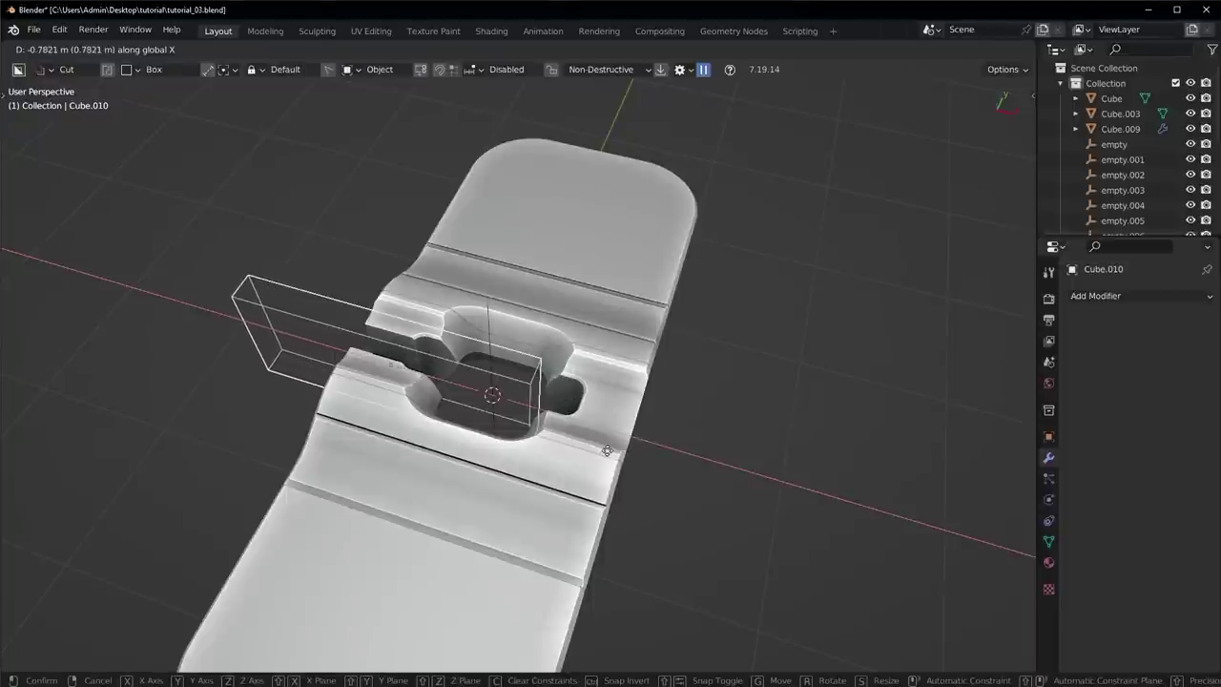
pyautogui.click(515, 424)
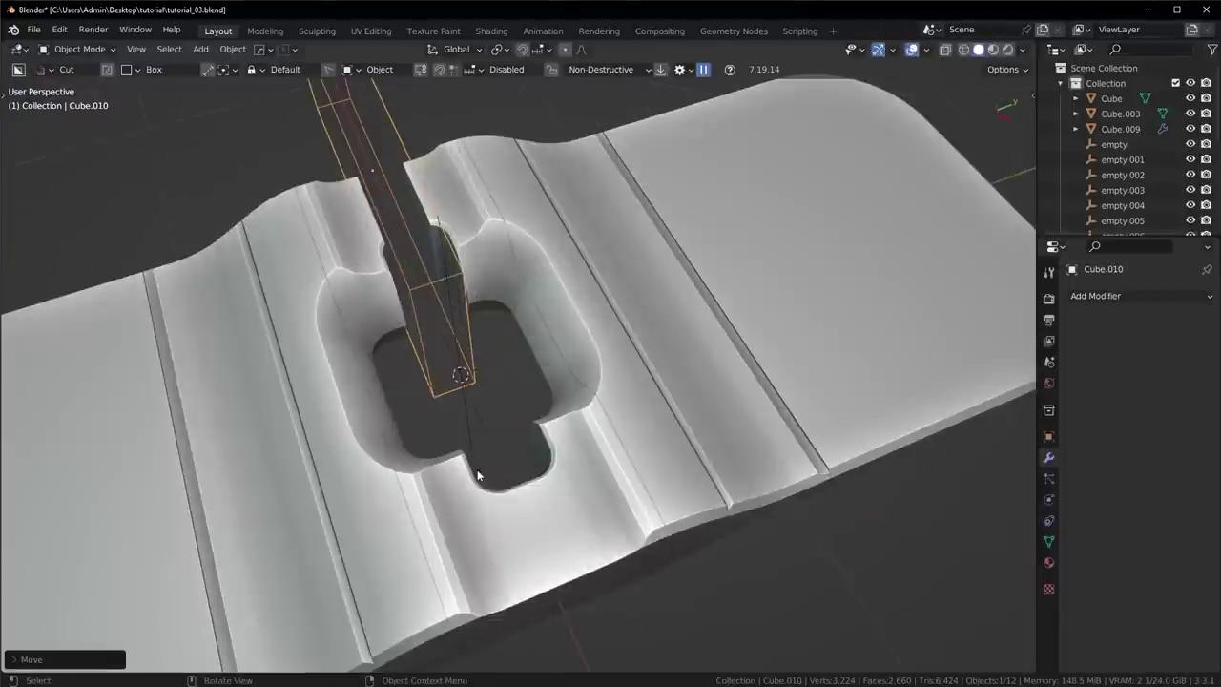
# Step: Adjust the cutter's height along Z and hide the cutter
pyautogui.moveTo(478, 475); pyautogui.dragTo(582, 405, button='middle')
pyautogui.press('g')
pyautogui.press('z')
pyautogui.click(531, 377)
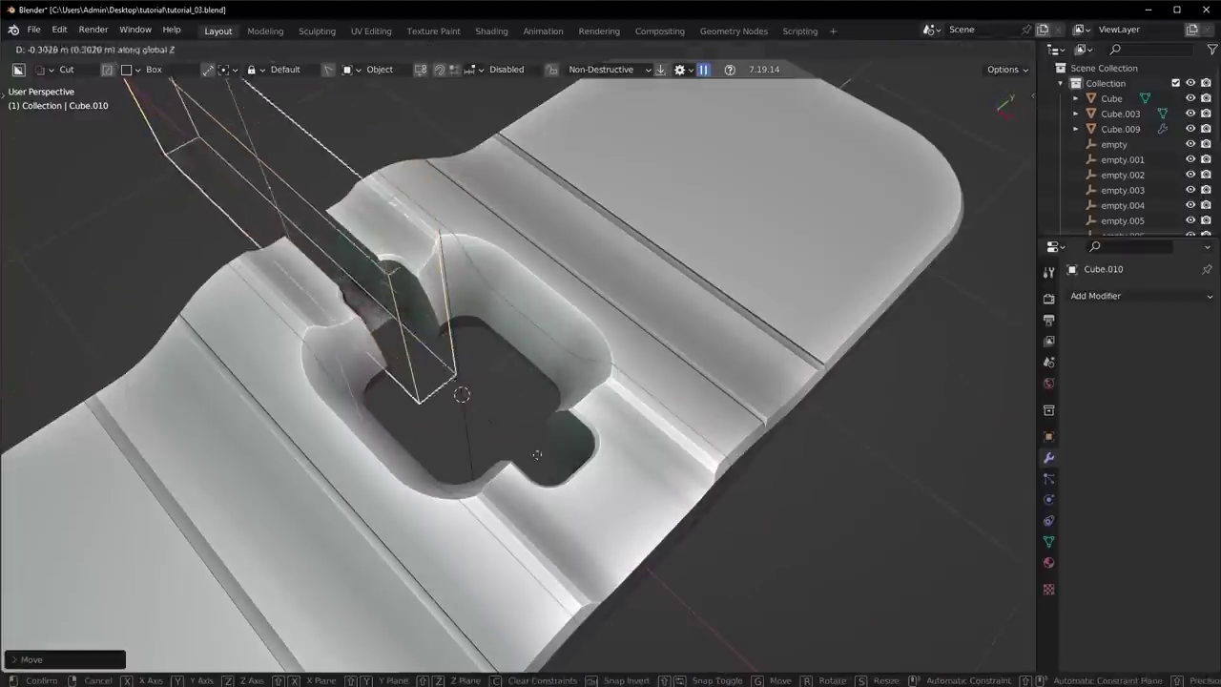
pyautogui.click(522, 397)
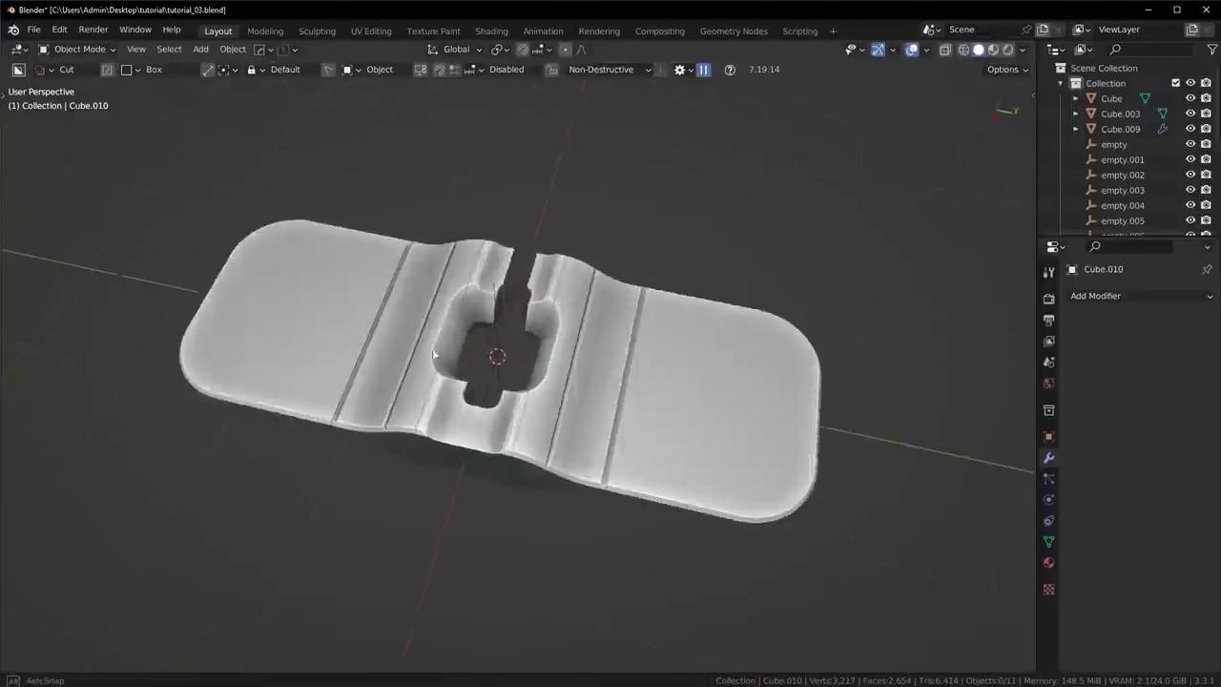
# Step: Inspect the notch cut through one slot end and turn off the viewport overlays
pyautogui.scroll(-3, 434, 354)
pyautogui.moveTo(434, 354); pyautogui.dragTo(687, 420, button='middle')
pyautogui.scroll(7, 689, 423)
pyautogui.scroll(-6, 633, 412)
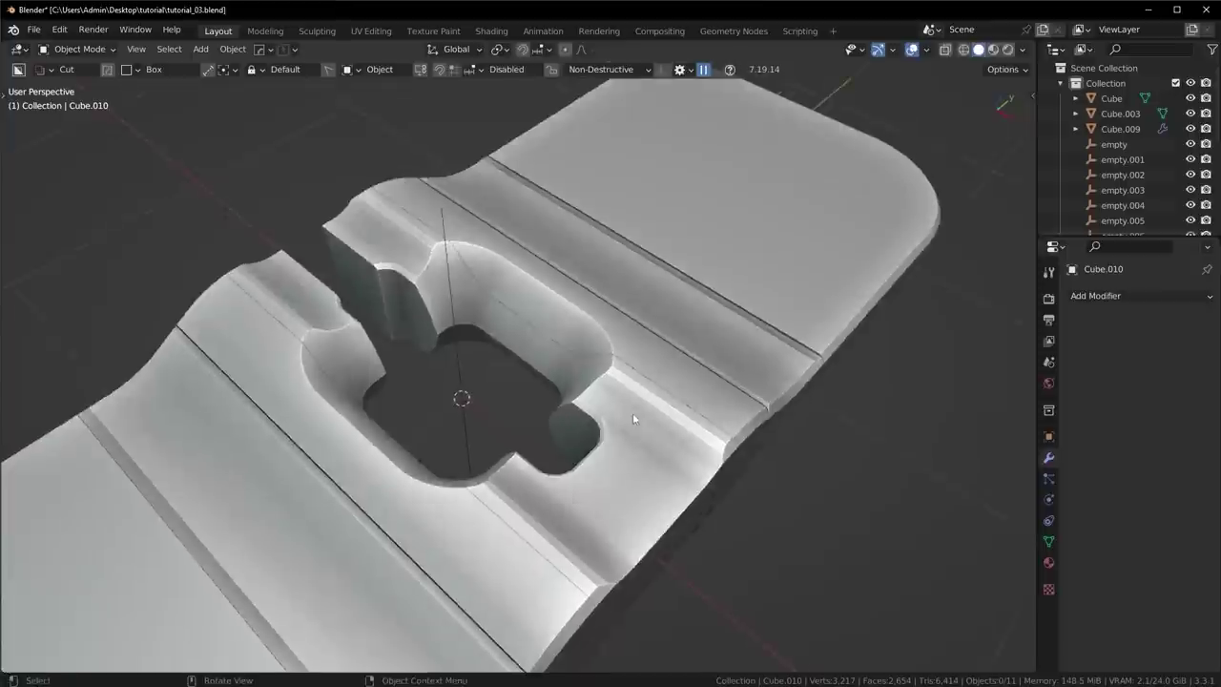
pyautogui.click(911, 49)
pyautogui.scroll(-2, 628, 387)
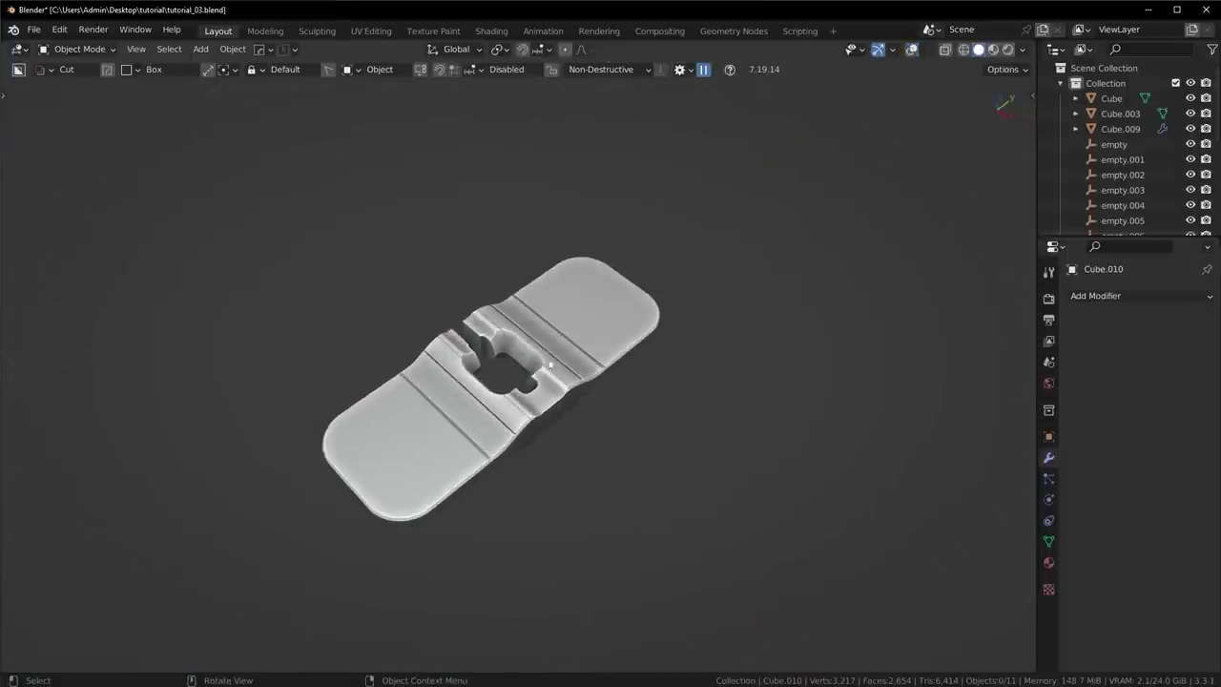
pyautogui.scroll(2, 549, 431)
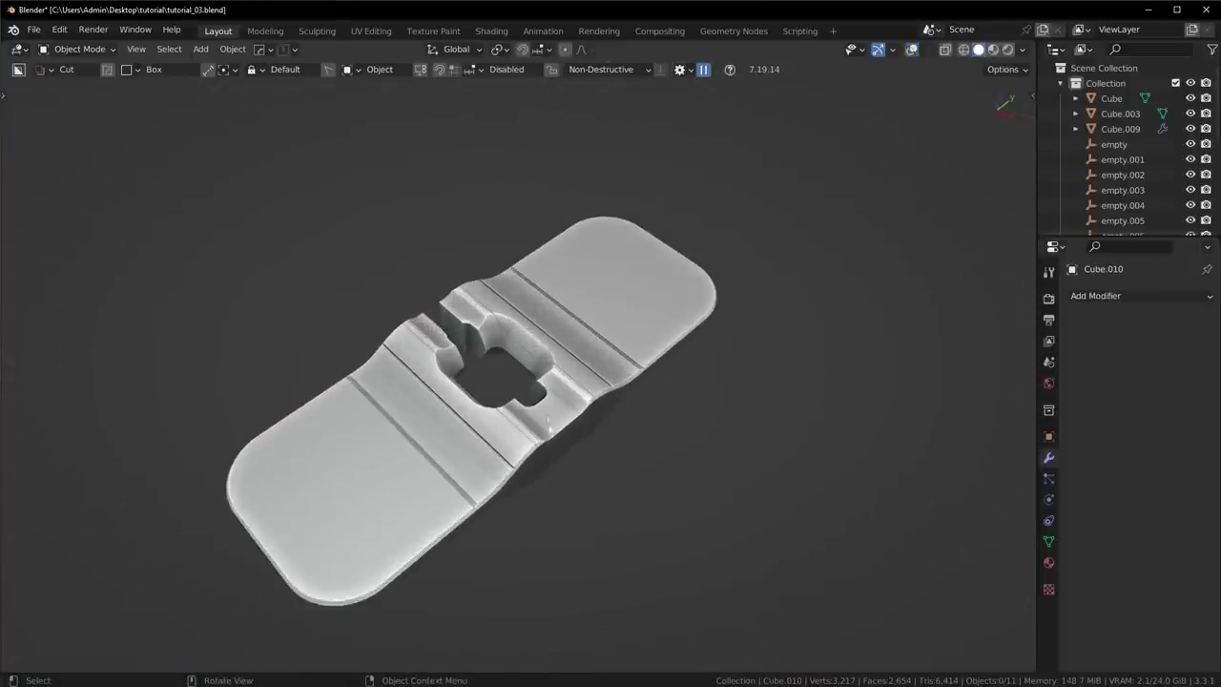
# Step: Try deleting the cutter cube from the notched slot end, and undo the deletion
pyautogui.hotkey('ctrl', 'z')
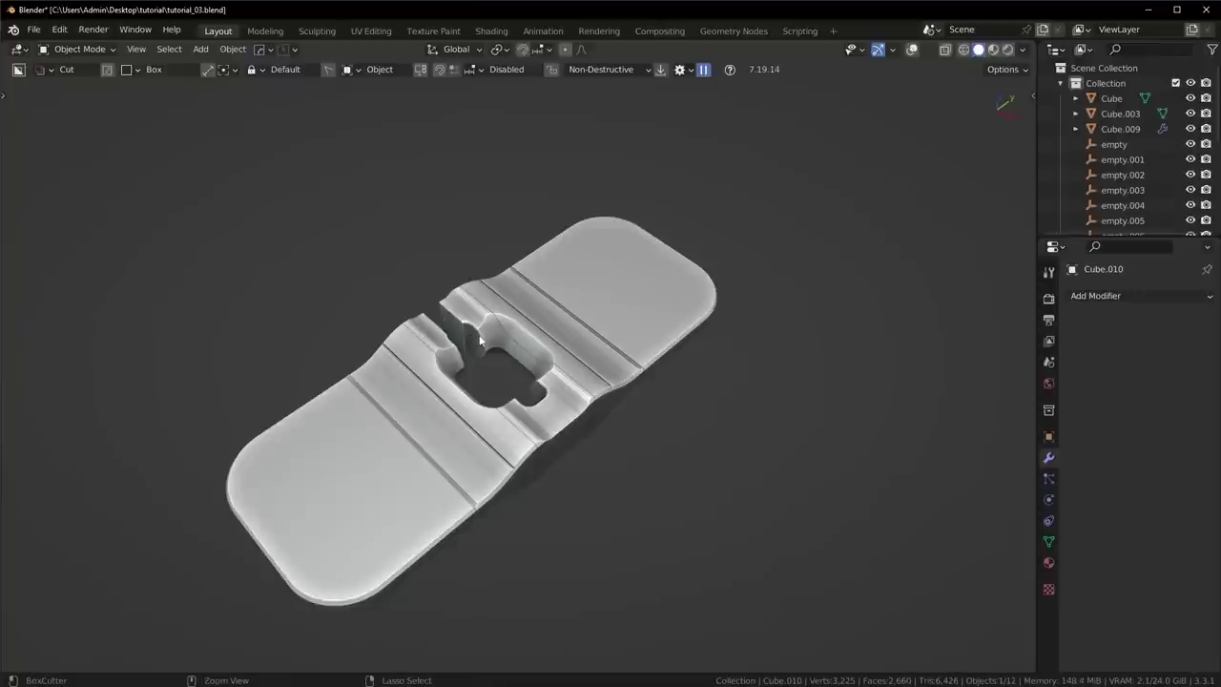
pyautogui.hotkey('ctrl', 'z')
pyautogui.hotkey('ctrl', 'shift', 'z')
pyautogui.moveTo(516, 367); pyautogui.dragTo(516, 363)
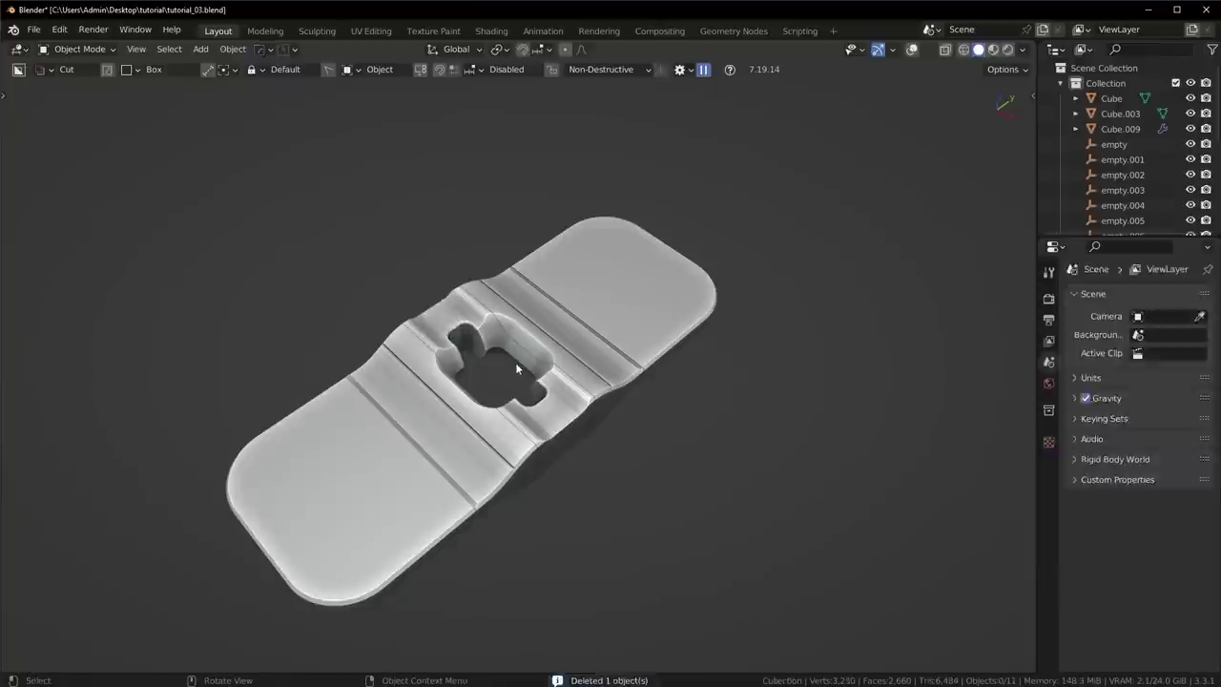
pyautogui.scroll(-2, 465, 372)
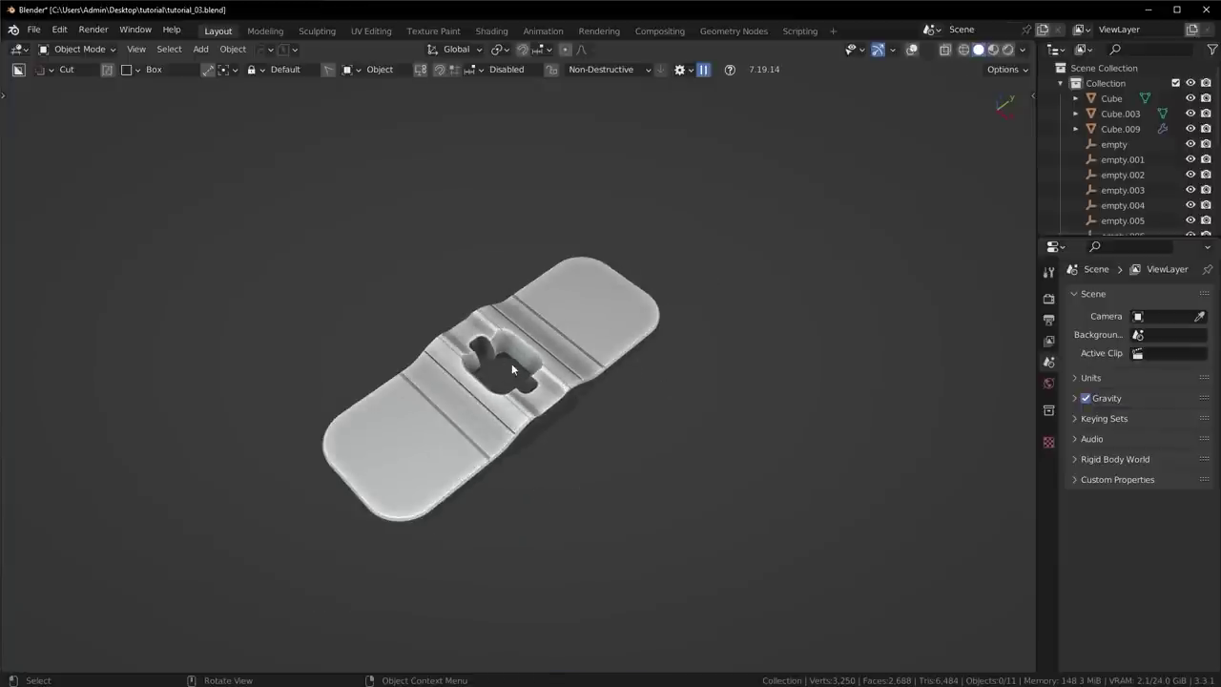
pyautogui.hotkey('ctrl', 'z')
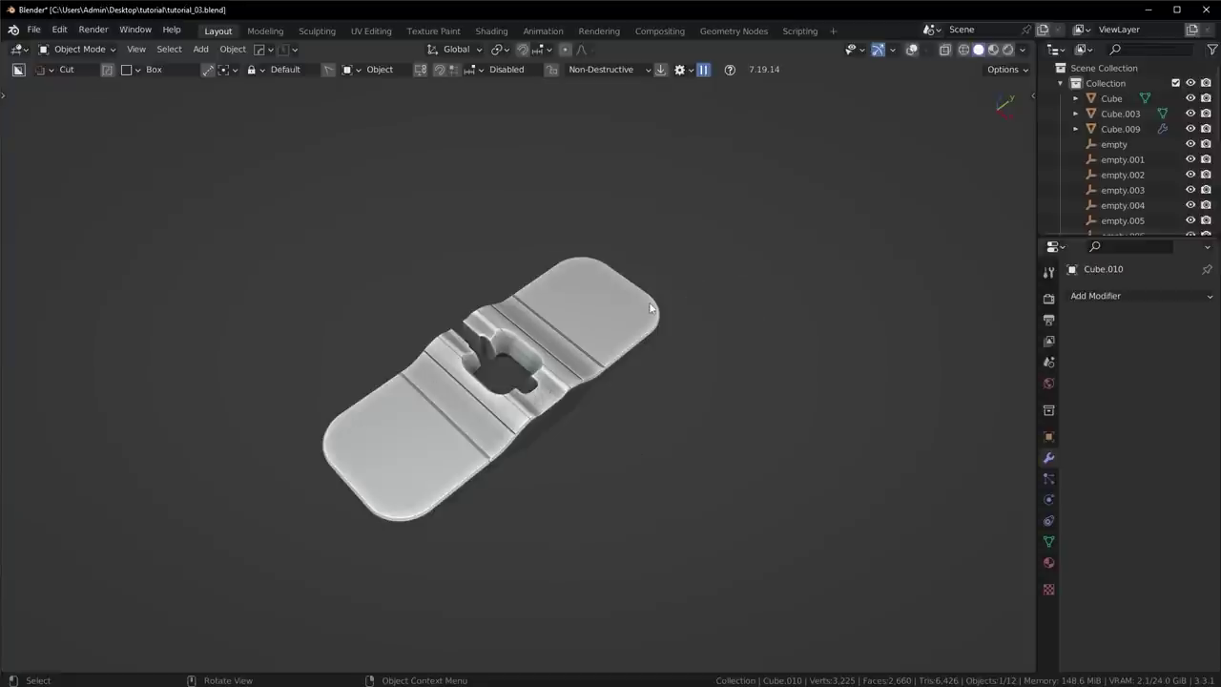
# Step: Step back through the cutter edits and remove the cutter cube so the middle piece is uncut
pyautogui.hotkey('ctrl', 'z')
pyautogui.hotkey('ctrl', 'z')
pyautogui.hotkey('ctrl', 'z')
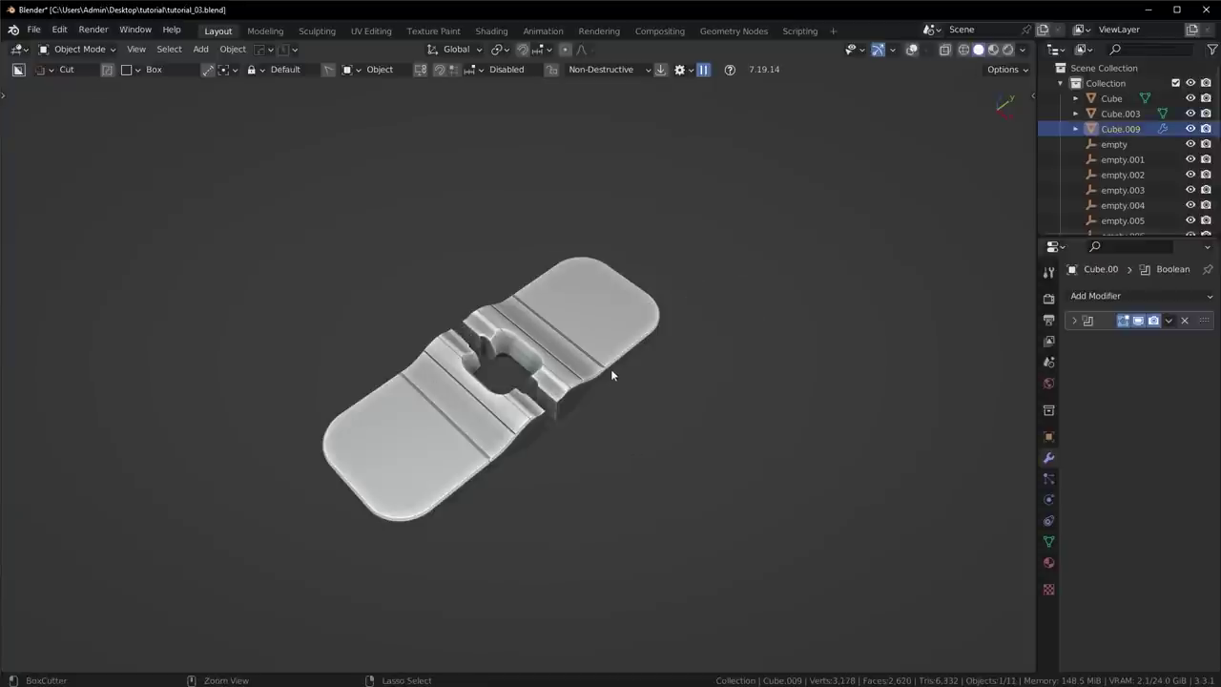
pyautogui.hotkey('ctrl', 'z')
pyautogui.hotkey('ctrl', 'z')
pyautogui.hotkey('ctrl', 'z')
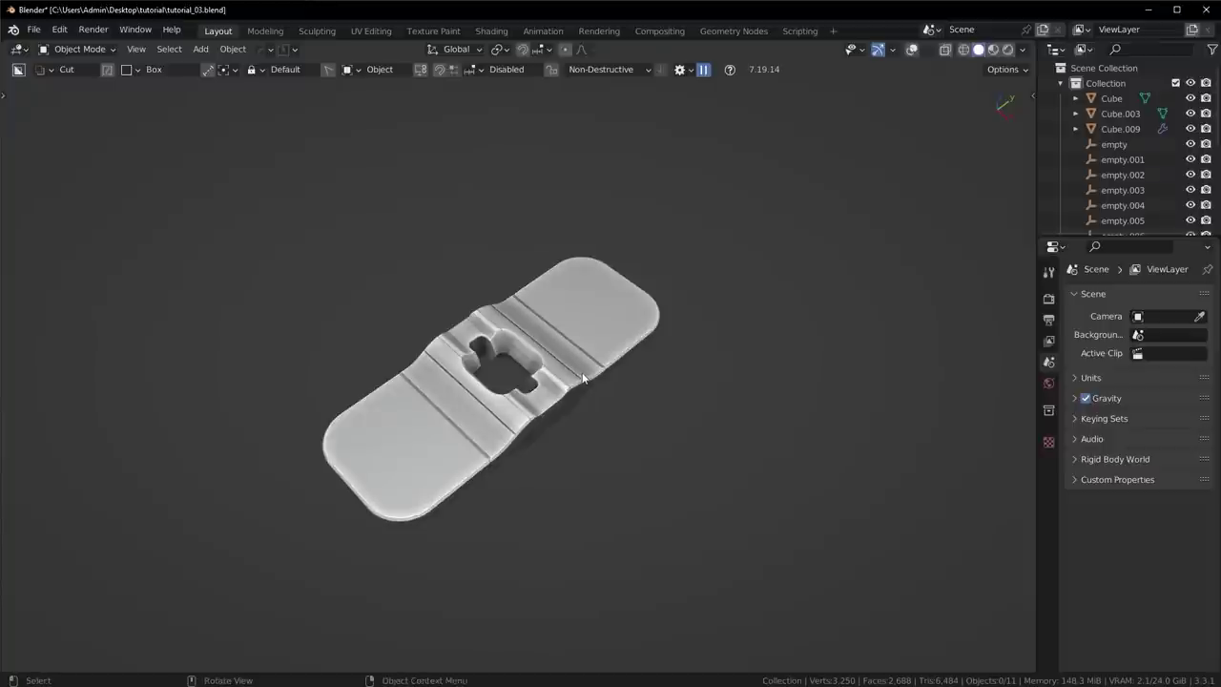
# Step: Restore the undone notch cutter cube, turn the viewport overlays back on, and hide the cutter
pyautogui.hotkey('ctrl', 'shift', 'z')
pyautogui.scroll(4, 713, 271)
pyautogui.moveTo(768, 209); pyautogui.dragTo(739, 246, button='middle')
pyautogui.click(912, 51)
pyautogui.moveTo(737, 191); pyautogui.dragTo(621, 351, button='middle')
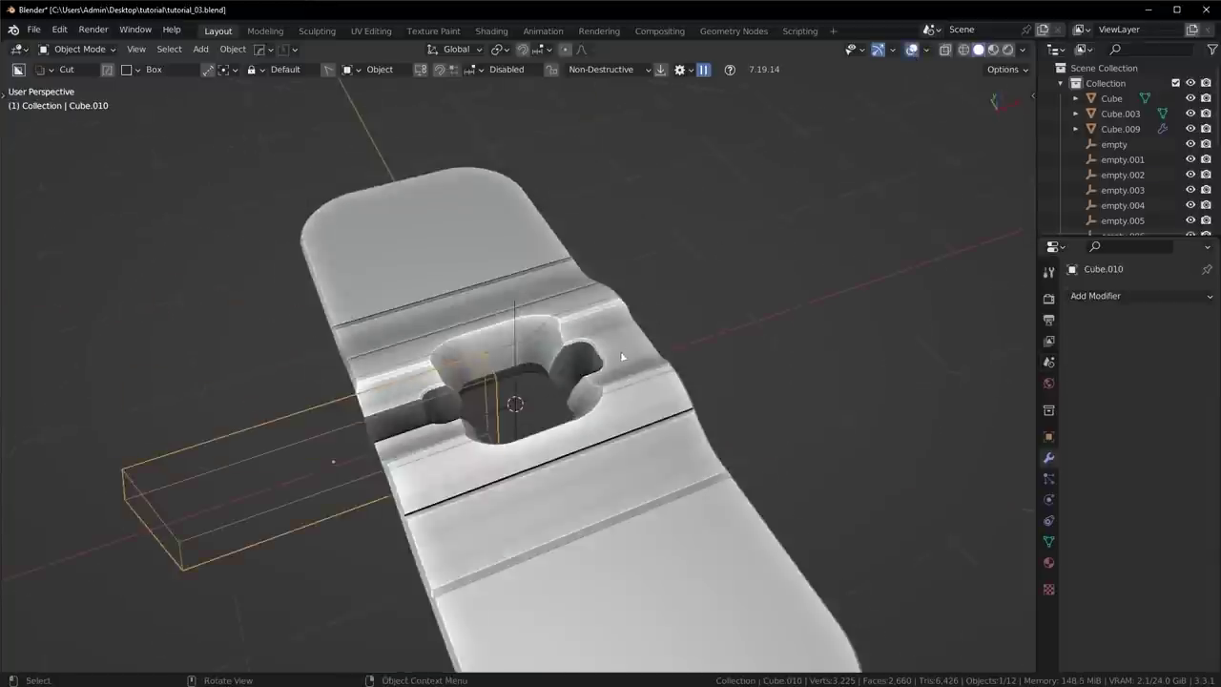
pyautogui.scroll(6, 610, 352)
pyautogui.scroll(-4, 904, 442)
pyautogui.moveTo(904, 442); pyautogui.dragTo(596, 467, button='middle')
pyautogui.scroll(-4, 728, 405)
pyautogui.press('h')
pyautogui.scroll(-1, 706, 457)
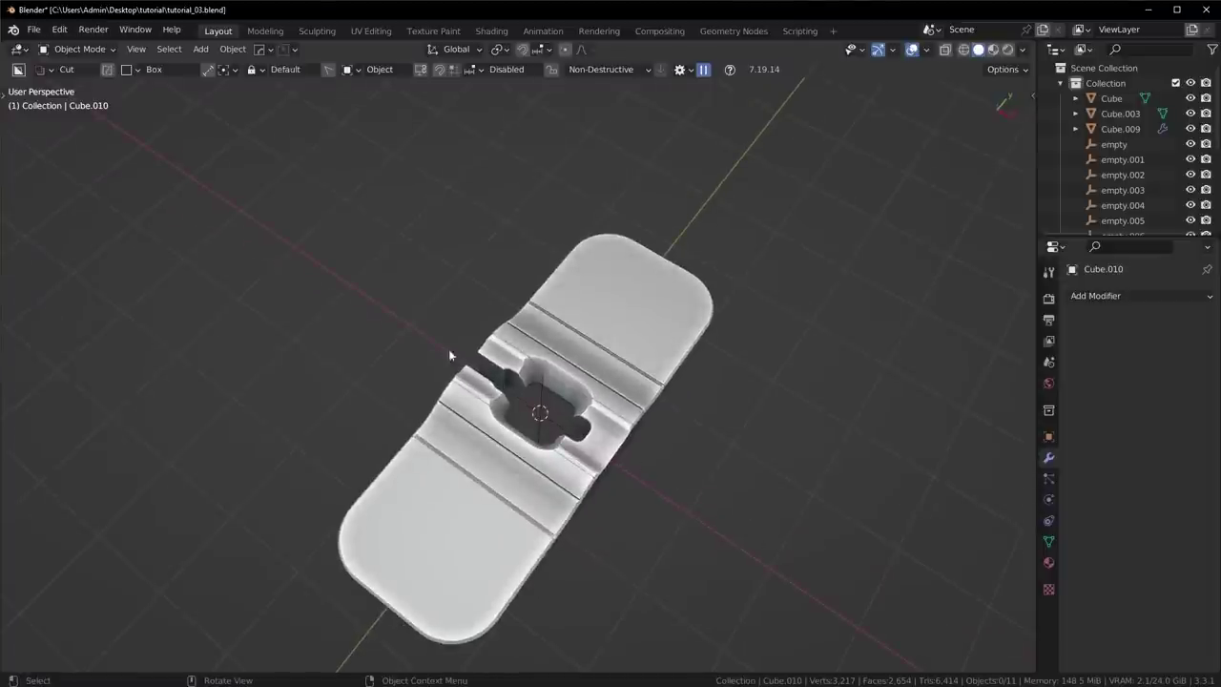
pyautogui.moveTo(500, 393); pyautogui.dragTo(563, 390, button='middle')
pyautogui.scroll(4, 576, 404)
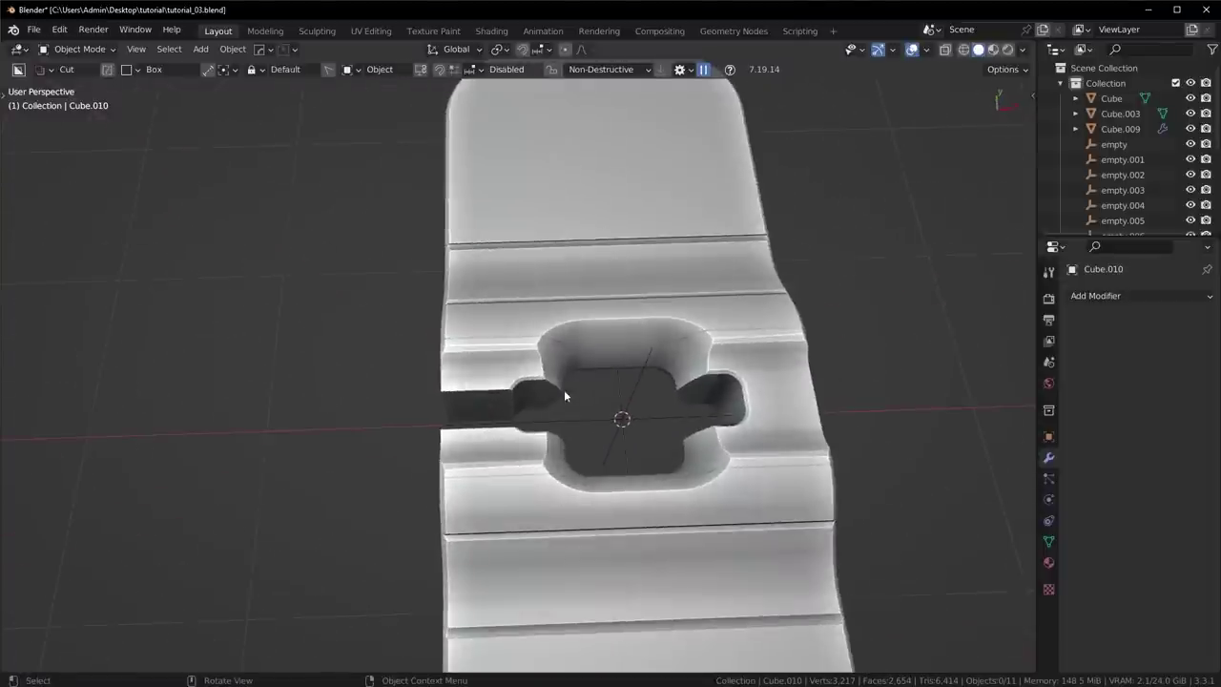
# Step: In top view, cut off the middle piece's outer corner at the notch opening with a triangular Ngon cut
pyautogui.press('KP_7')
pyautogui.scroll(6, 564, 391)
pyautogui.keyDown('shift'); pyautogui.moveTo(522, 424); pyautogui.dragTo(665, 293, button='middle'); pyautogui.keyUp('shift')
pyautogui.click(499, 325)
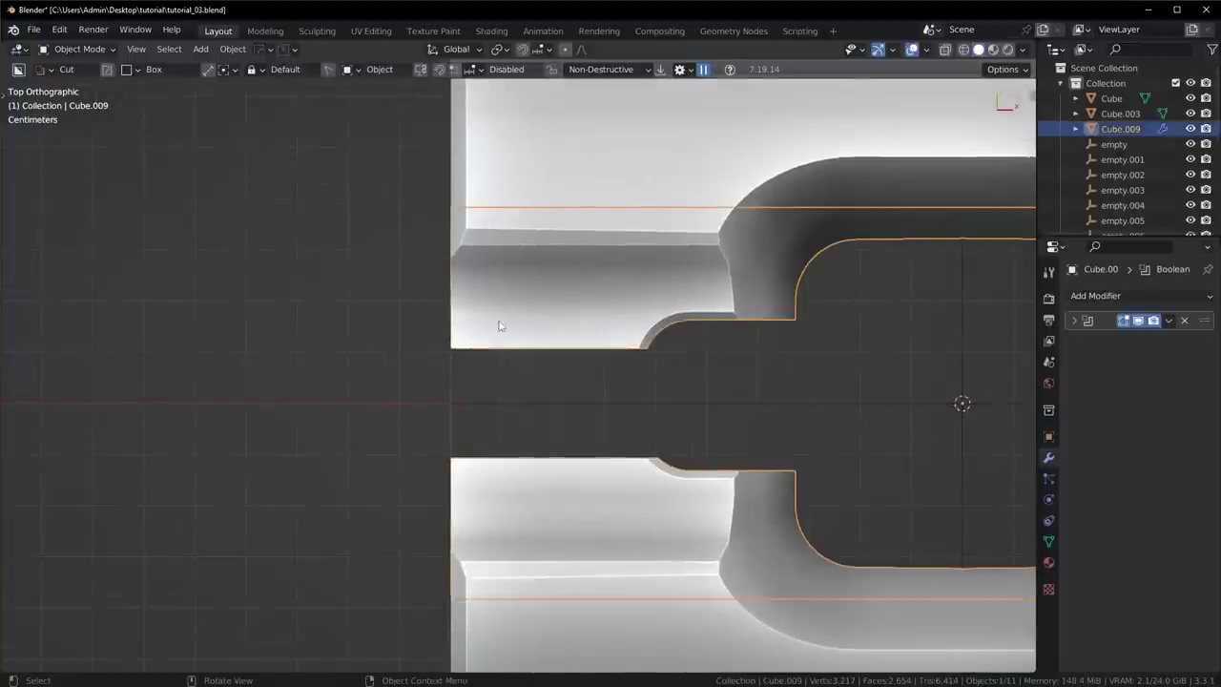
pyautogui.hotkey('ctrl', 'd')
pyautogui.click(485, 343)
pyautogui.click(428, 295)
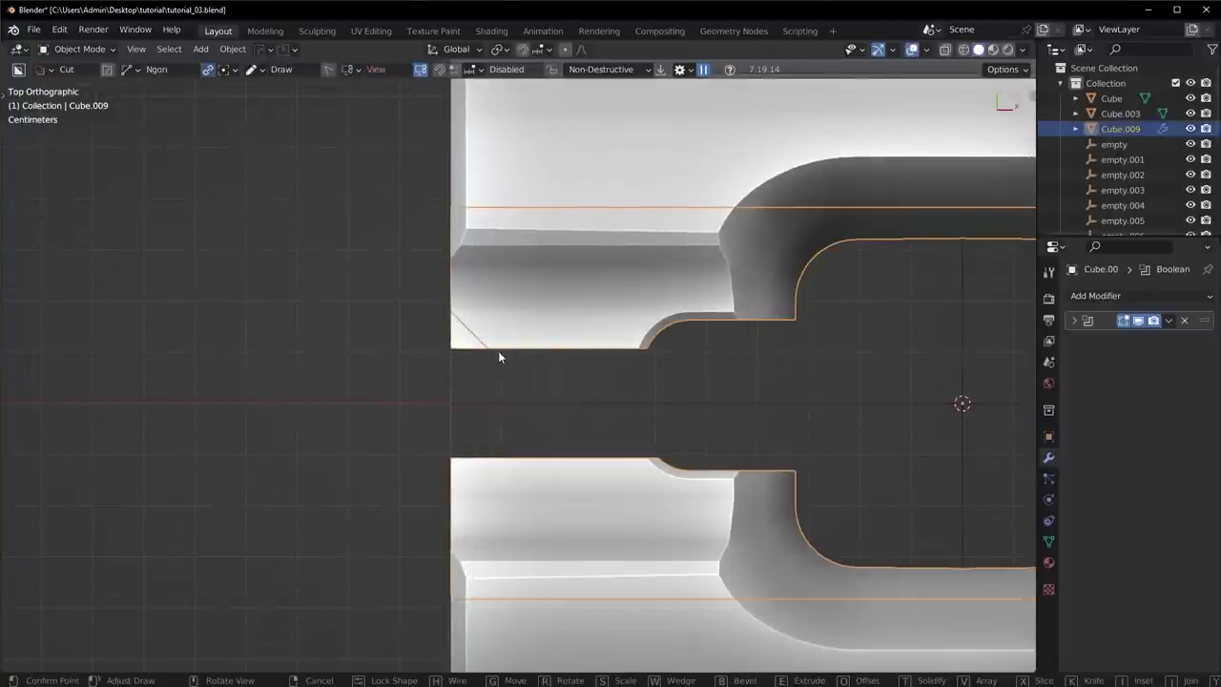
pyautogui.click(525, 385)
pyautogui.press('space')
# Step: Mirror the middle piece across Y so both notch corners are chamfered, and save the file
pyautogui.scroll(-5, 610, 377)
pyautogui.moveTo(730, 382); pyautogui.dragTo(589, 341, button='middle')
pyautogui.hotkey('alt', 'x')
pyautogui.click(627, 539)
pyautogui.scroll(-4, 635, 527)
pyautogui.hotkey('alt', 'a')
pyautogui.moveTo(641, 514); pyautogui.dragTo(655, 297, button='middle')
pyautogui.hotkey('ctrl', 's')
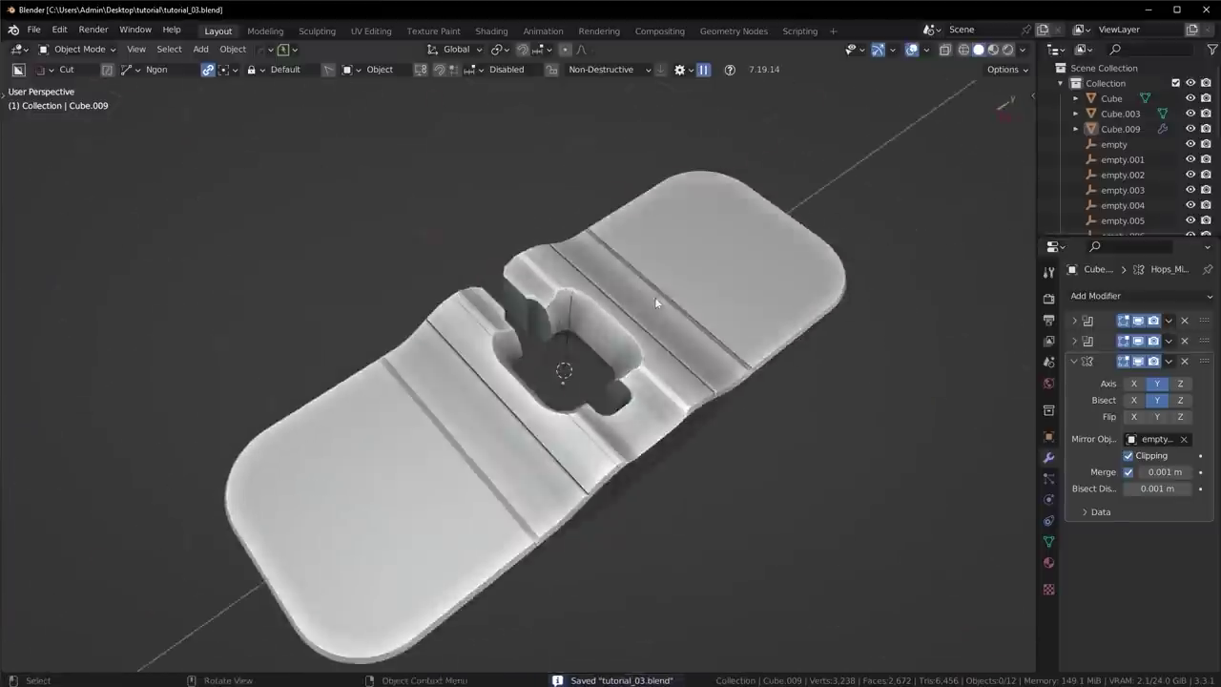
# Step: Cycle through the middle piece's boolean cutters until the long cube that cuts the notch is displayed
pyautogui.scroll(5, 583, 320)
pyautogui.moveTo(584, 327); pyautogui.dragTo(618, 277, button='middle')
pyautogui.scroll(-4, 536, 313)
pyautogui.scroll(5, 616, 276)
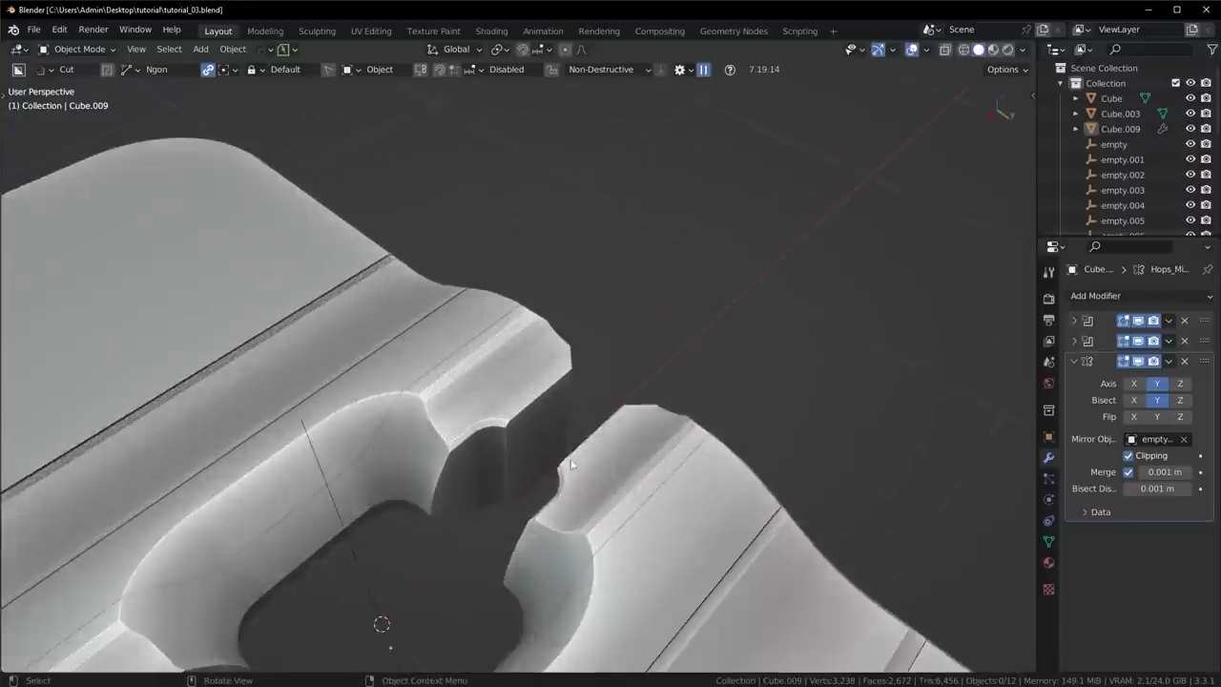
pyautogui.scroll(2, 607, 425)
pyautogui.moveTo(607, 426); pyautogui.dragTo(561, 425, button='middle')
pyautogui.click(562, 422)
pyautogui.press('q')
pyautogui.click(529, 416)
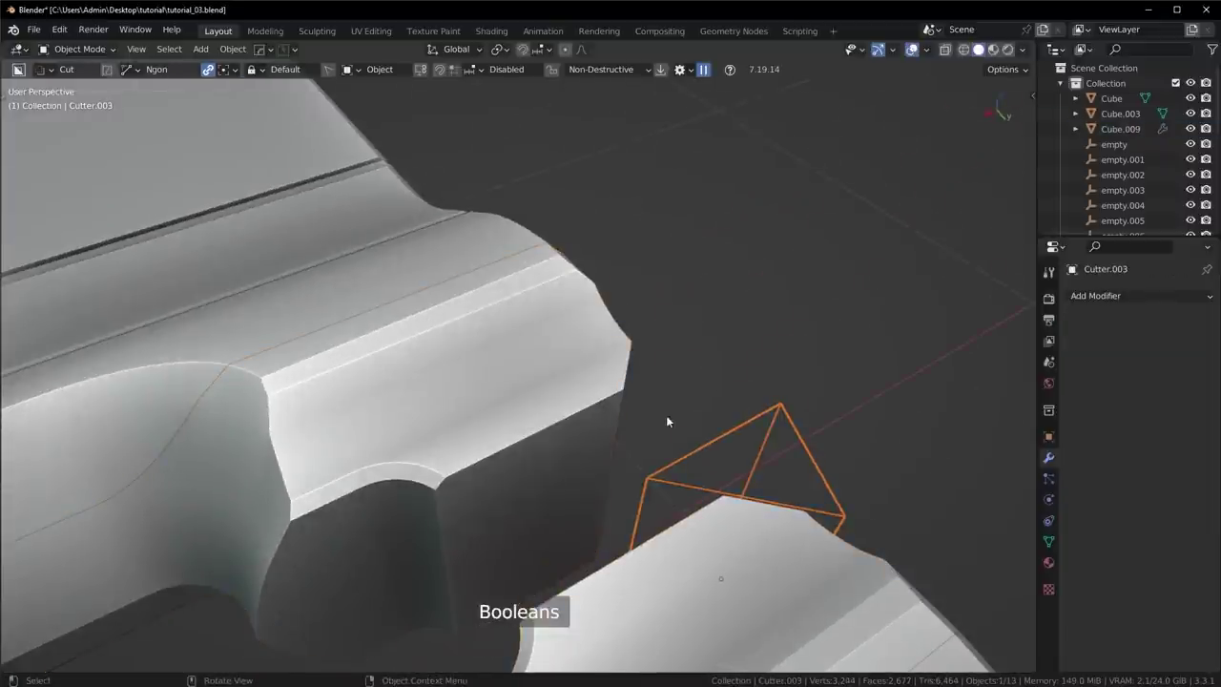
pyautogui.scroll(-3, 548, 397)
pyautogui.click(548, 397)
pyautogui.press('q')
pyautogui.click(548, 397)
pyautogui.scroll(-1, 548, 397)
pyautogui.click(548, 397)
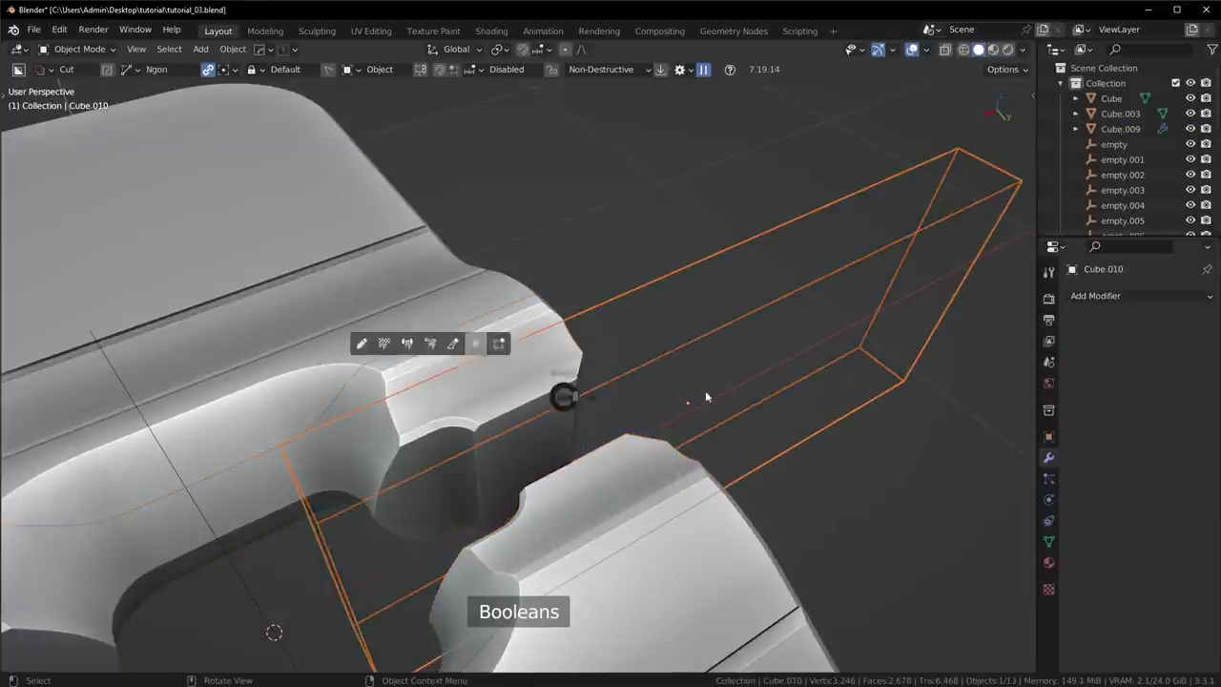
# Step: Edit the notch cutter cube and move its top face downward
pyautogui.press('Tab')
pyautogui.click(650, 348)
pyautogui.press('g')
pyautogui.click(671, 402)
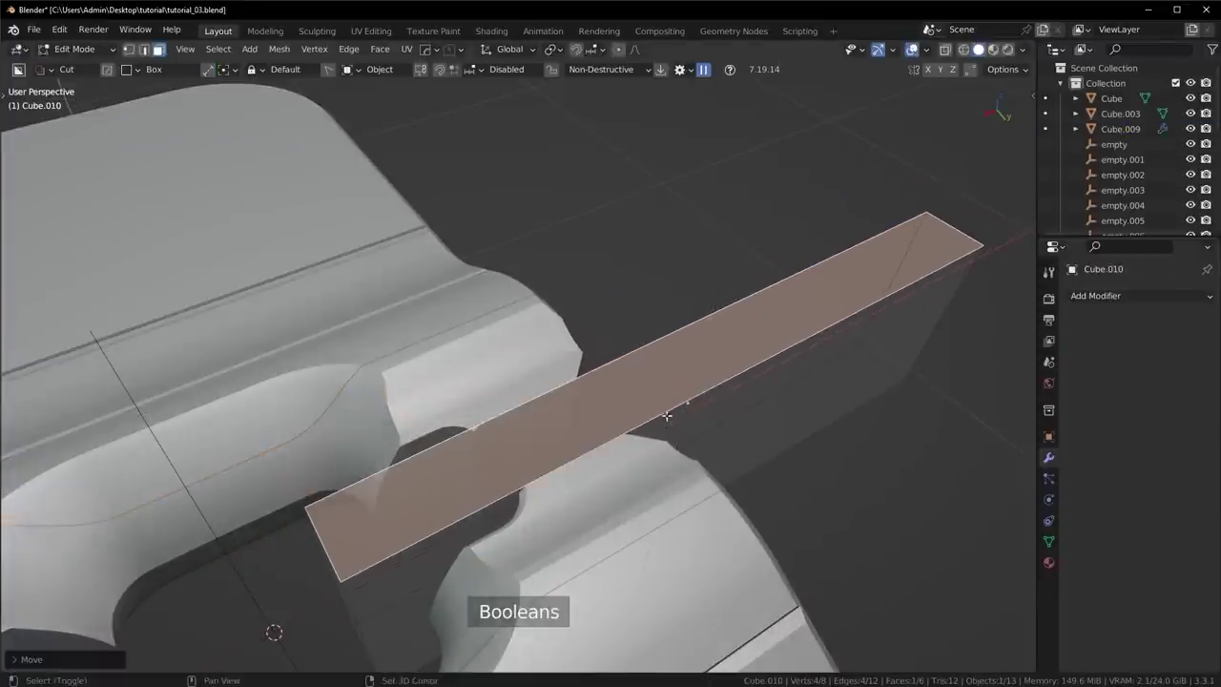
# Step: Try a vertex-group bevel on the notch cutter's top face, and undo it
pyautogui.press('q')
pyautogui.moveTo(671, 402)
pyautogui.click(741, 404)
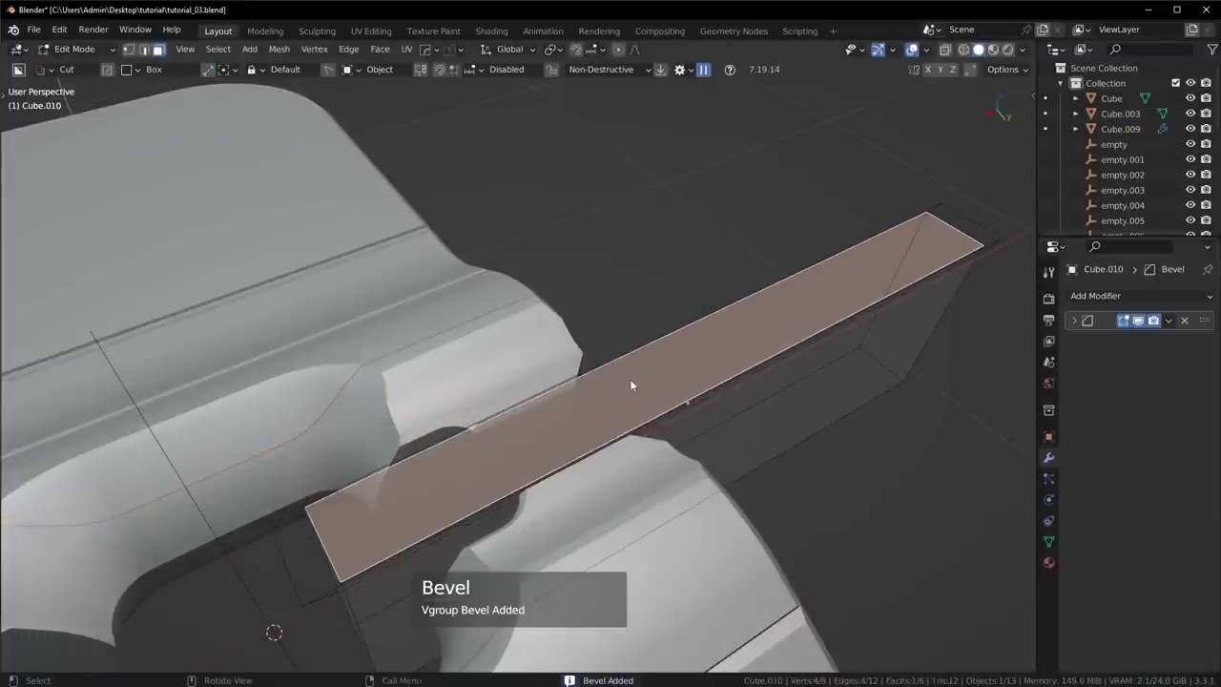
pyautogui.press('Tab')
pyautogui.moveTo(731, 430); pyautogui.dragTo(635, 477, button='middle')
pyautogui.scroll(-2, 635, 477)
pyautogui.moveTo(506, 453); pyautogui.dragTo(761, 414, button='middle')
pyautogui.scroll(8, 577, 515)
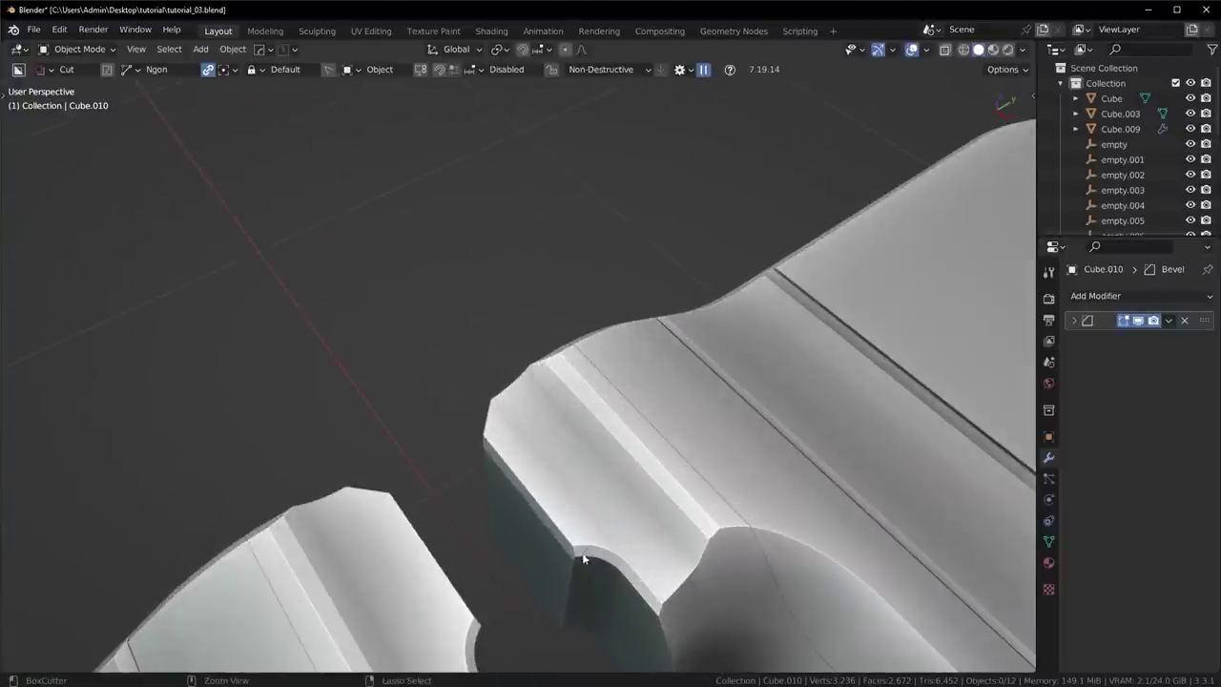
pyautogui.press('Tab')
pyautogui.hotkey('ctrl', 'z')
pyautogui.press('Tab')
pyautogui.scroll(-3, 661, 465)
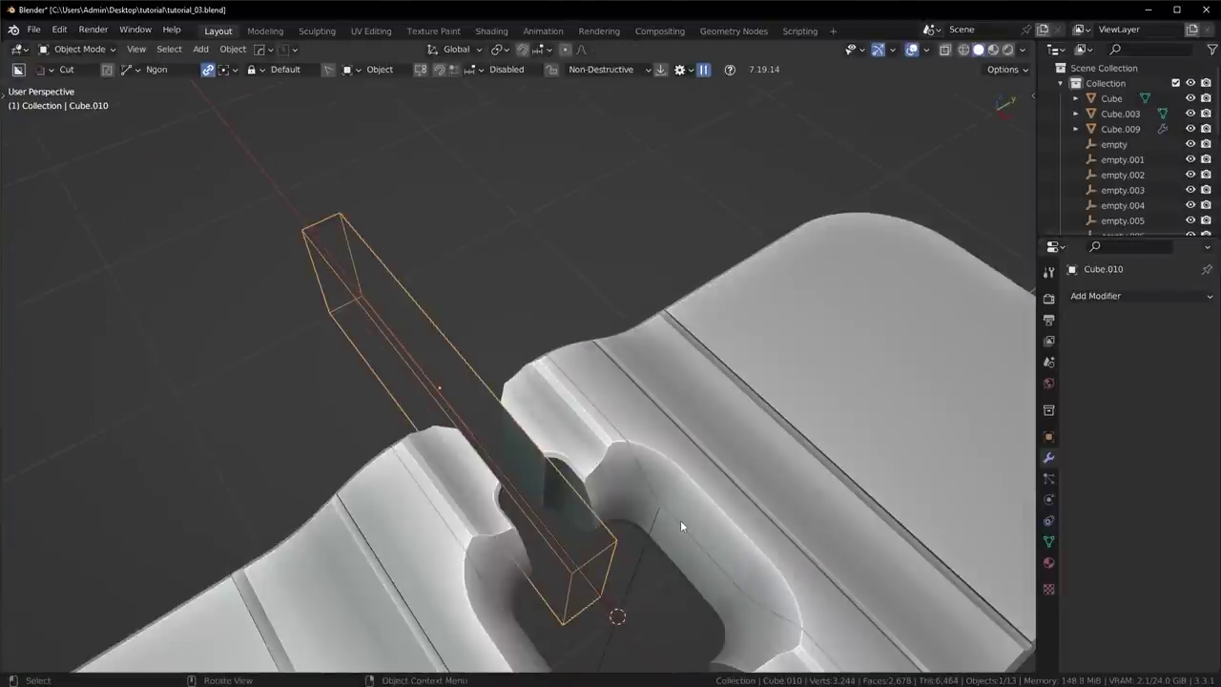
# Step: Hide the notch cutter cube and save the file
pyautogui.press('h')
pyautogui.scroll(-4, 674, 534)
pyautogui.moveTo(671, 537); pyautogui.dragTo(554, 443, button='middle')
pyautogui.scroll(-3, 532, 409)
pyautogui.scroll(3, 603, 443)
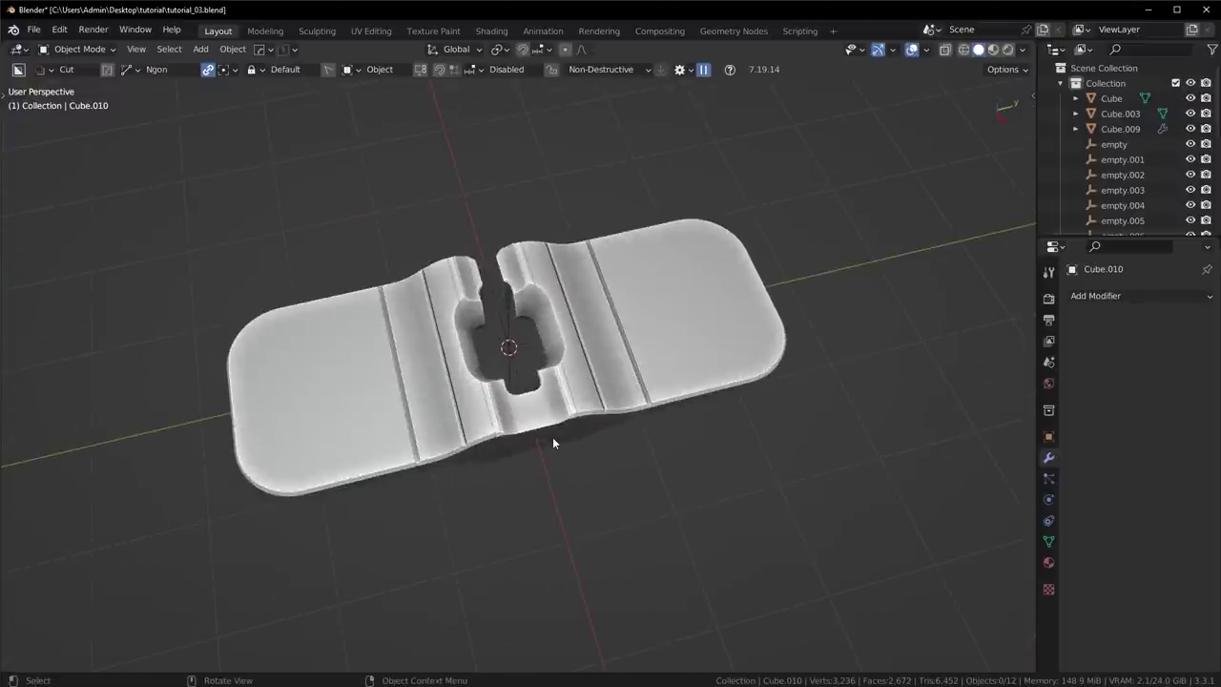
pyautogui.moveTo(553, 428)
pyautogui.mouseDown(button='middle')
pyautogui.moveTo(584, 423)
pyautogui.moveTo(420, 537)
pyautogui.mouseUp(button='middle')
pyautogui.hotkey('ctrl', 's')
pyautogui.scroll(6, 420, 537)
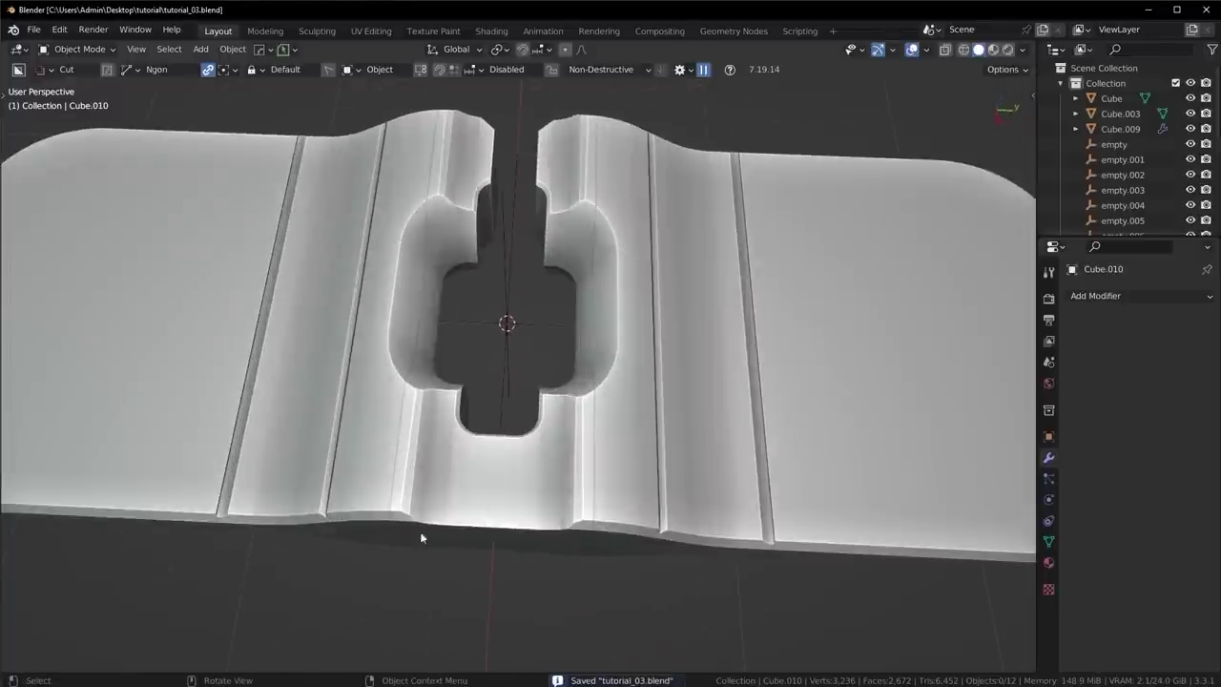
# Step: Cut a small 64-sided circular hole near one corner of the curved strip beside the middle piece
pyautogui.scroll(-6, 450, 470)
pyautogui.moveTo(485, 444); pyautogui.dragTo(568, 450, button='middle')
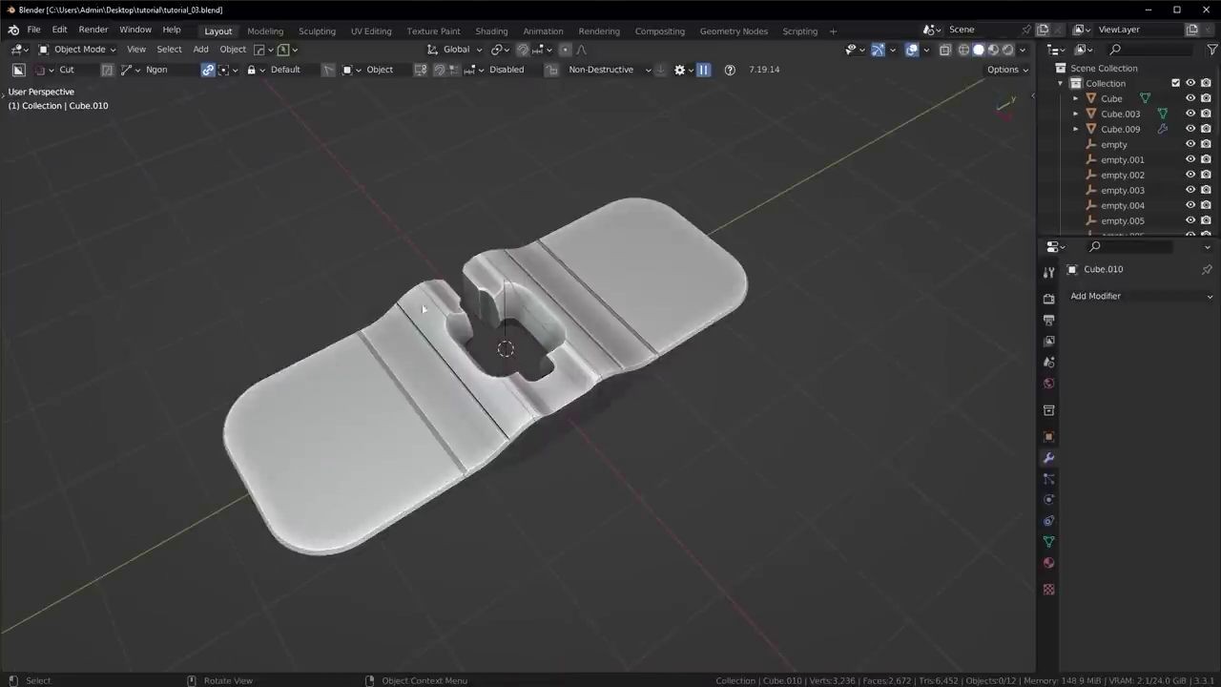
pyautogui.moveTo(687, 332); pyautogui.dragTo(463, 436, button='middle')
pyautogui.press('KP_1')
pyautogui.scroll(5, 492, 399)
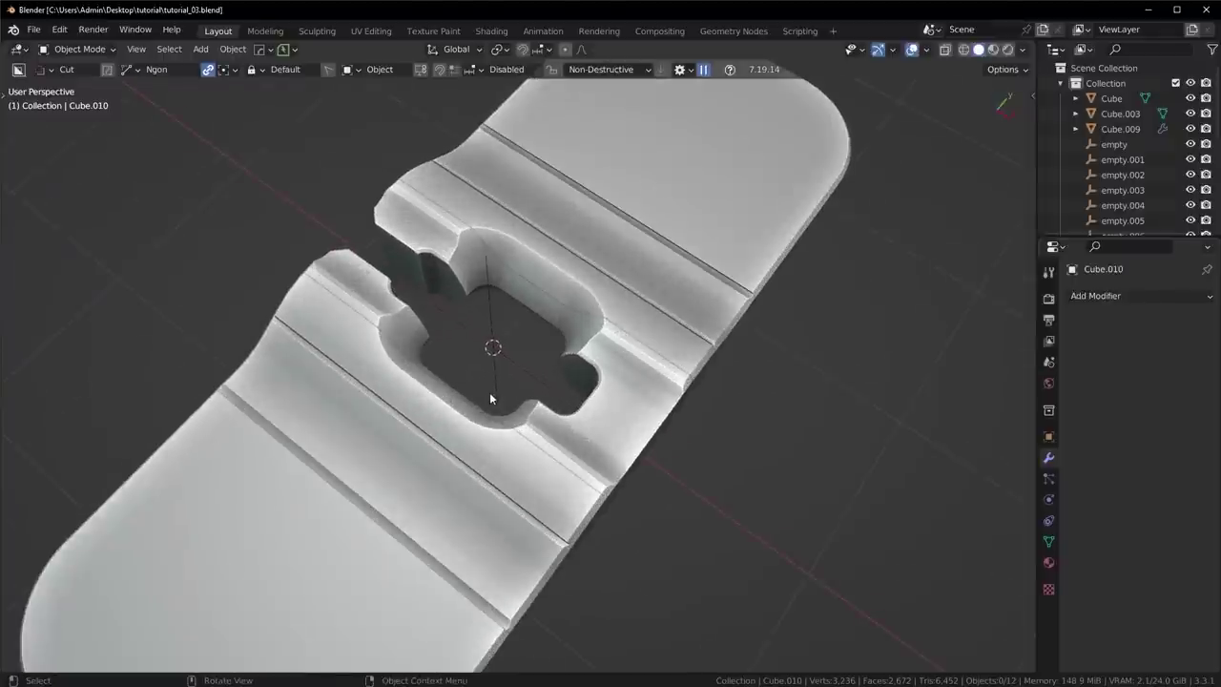
pyautogui.click(348, 313)
pyautogui.hotkey('ctrl', 'd')
pyautogui.click(342, 268)
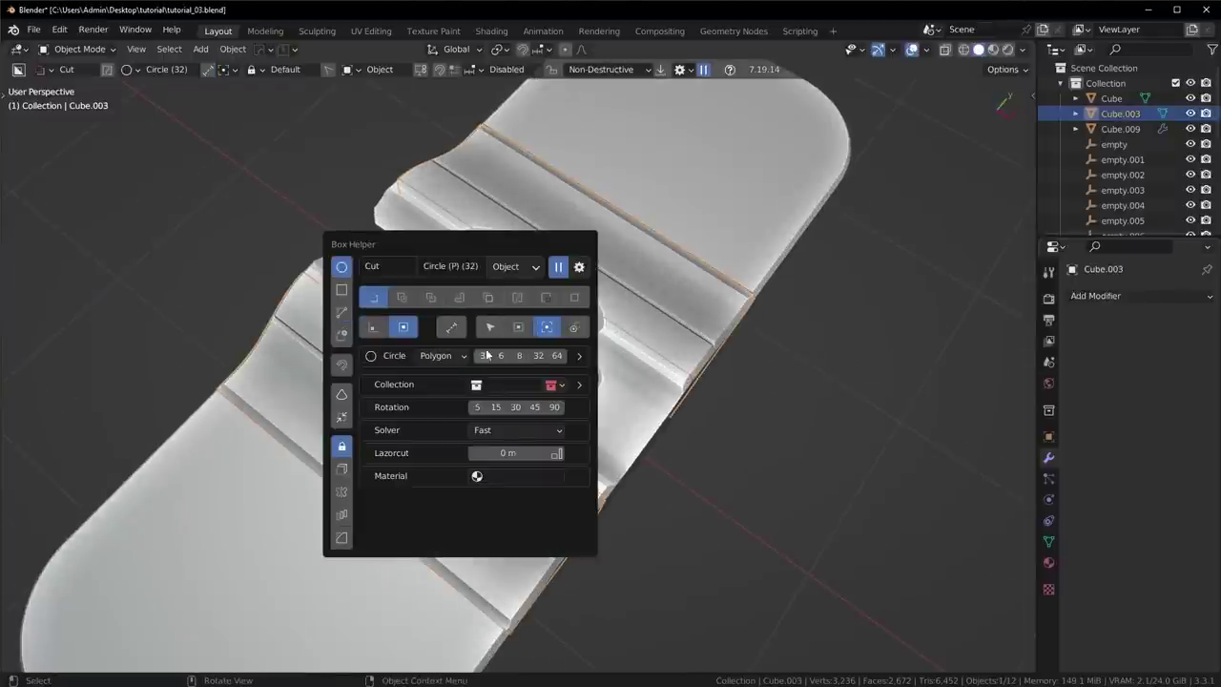
pyautogui.moveTo(195, 389); pyautogui.dragTo(572, 464, button='middle')
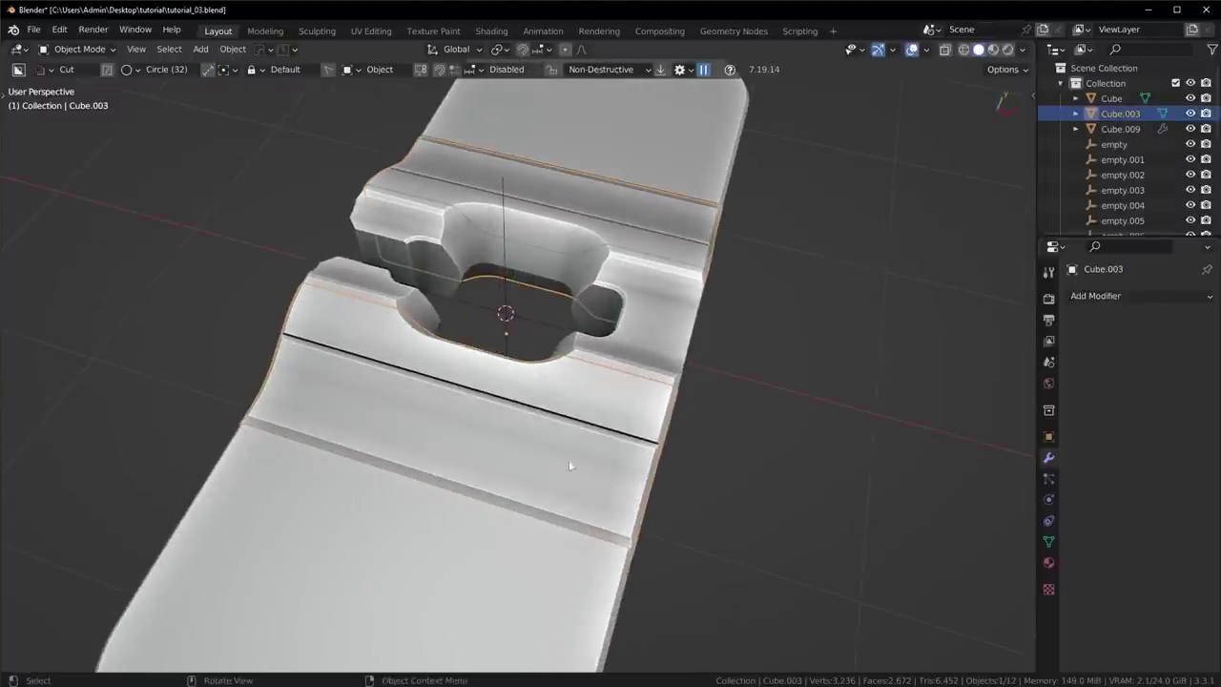
pyautogui.press('d')
pyautogui.moveTo(627, 465); pyautogui.dragTo(637, 475)
pyautogui.moveTo(637, 475)
pyautogui.mouseDown(button='middle')
pyautogui.moveTo(542, 423)
pyautogui.moveTo(624, 458)
pyautogui.mouseUp(button='middle')
# Step: Bring up the circular hole's cutter and mirror it across X and Y to get four holes
pyautogui.press('q')
pyautogui.click(593, 479)
pyautogui.click(594, 479)
pyautogui.scroll(-3, 594, 467)
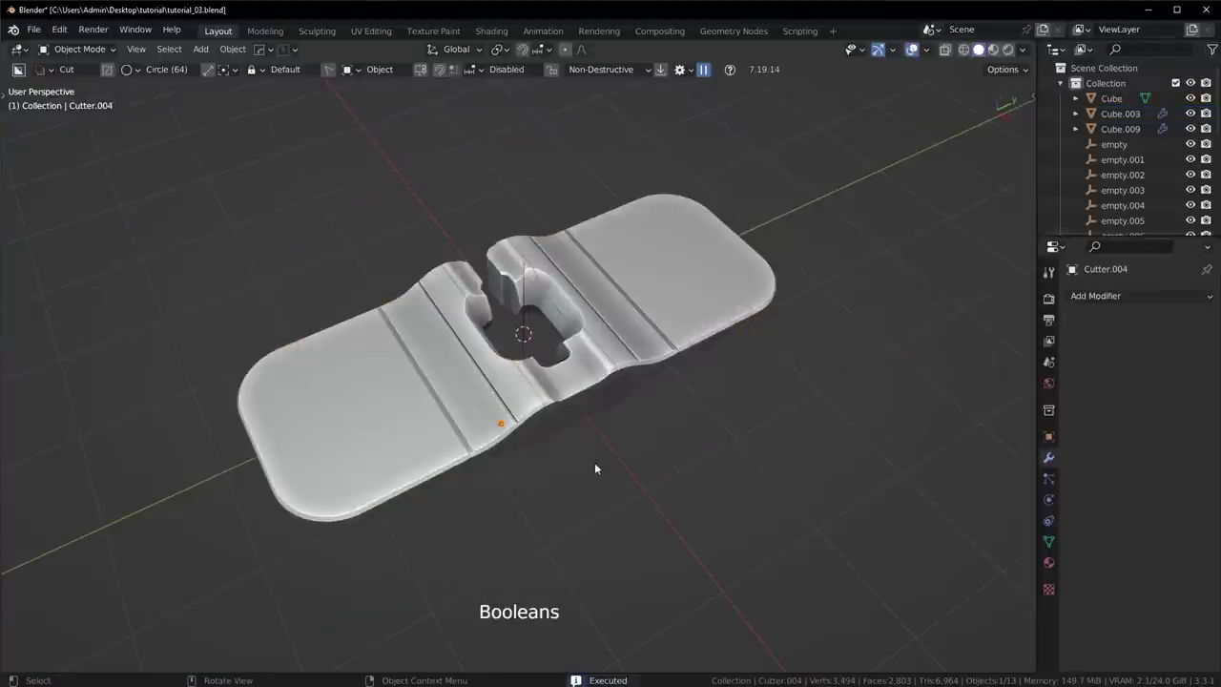
pyautogui.hotkey('alt', 'x')
pyautogui.click(584, 408)
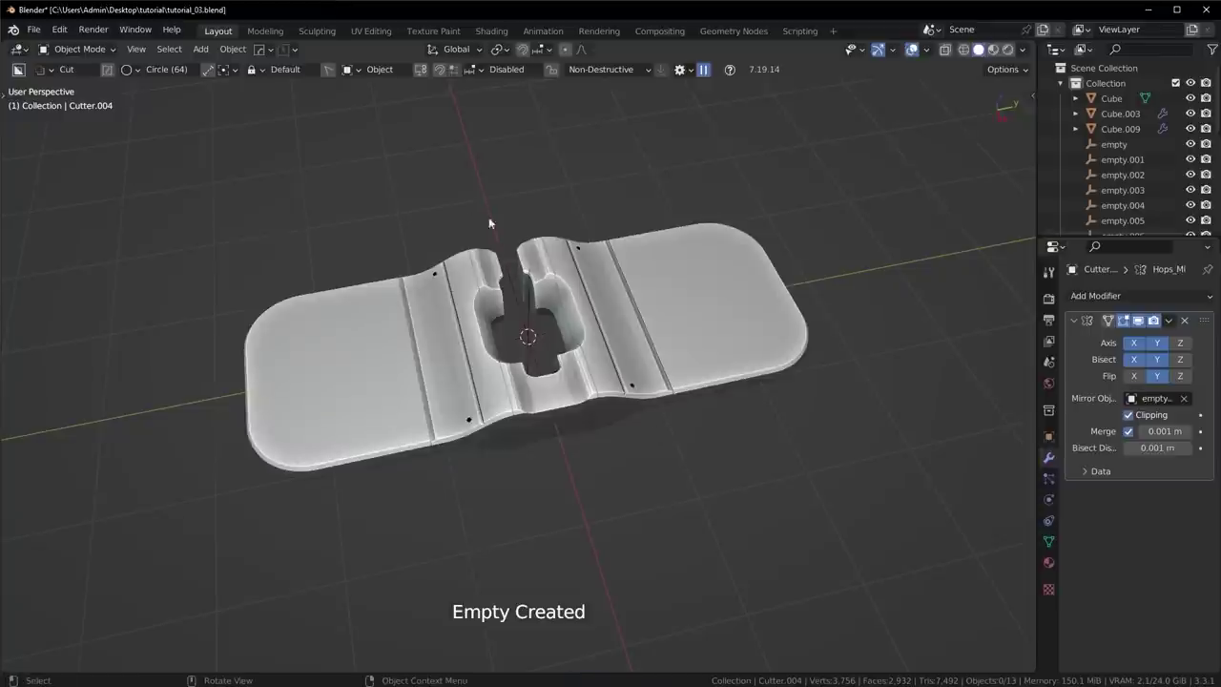
# Step: Select the mirrored hole cutter and scale it to resize all four holes
pyautogui.scroll(2, 510, 420)
pyautogui.click(445, 449)
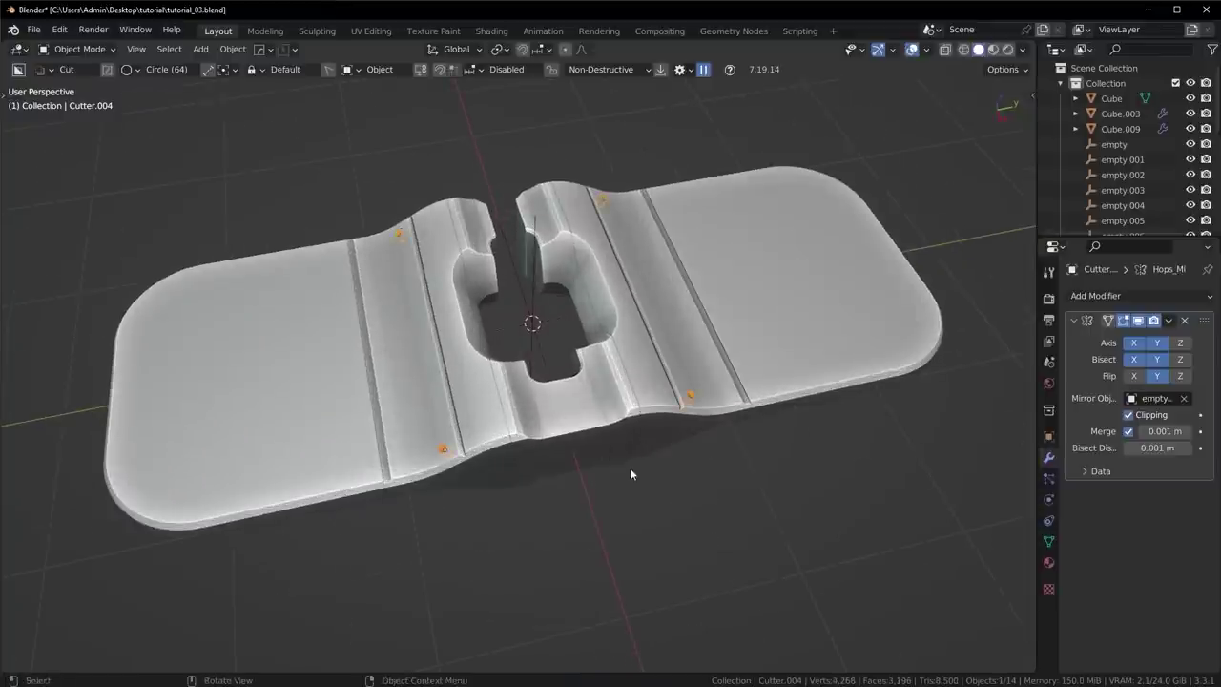
pyautogui.scroll(3, 658, 505)
pyautogui.press('s')
pyautogui.click(485, 550)
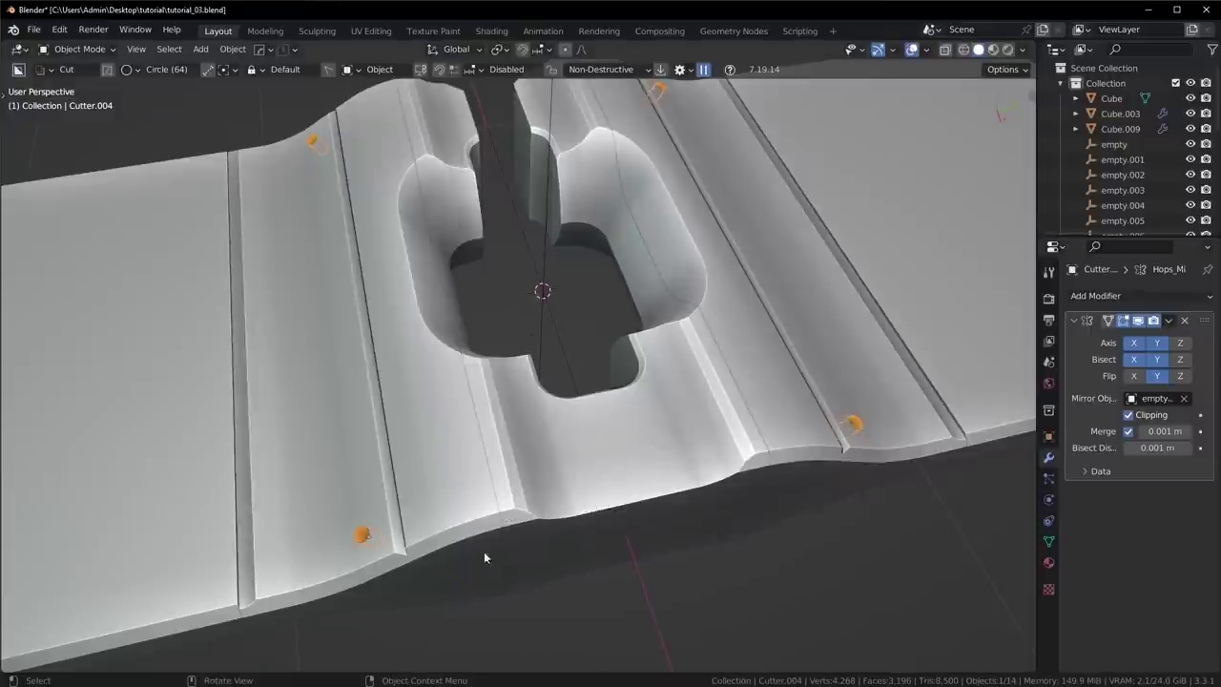
# Step: Add a vertex-group bevel to the hole cutter's end face and hide the cutter
pyautogui.keyDown('shift'); pyautogui.moveTo(485, 550); pyautogui.dragTo(511, 451, button='middle'); pyautogui.keyUp('shift')
pyautogui.scroll(3, 510, 451)
pyautogui.press('Tab')
pyautogui.click(436, 453)
pyautogui.press('q')
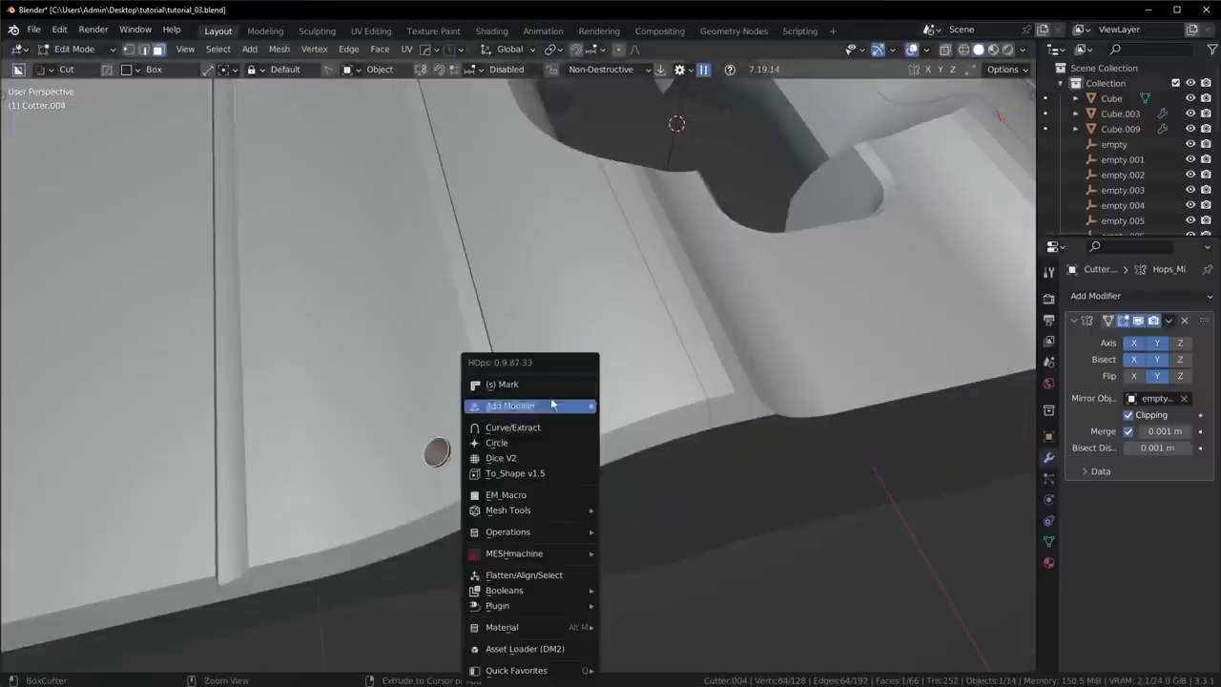
pyautogui.click(536, 384)
pyautogui.click(536, 382)
pyautogui.press('Tab')
pyautogui.press('h')
pyautogui.scroll(-7, 539, 339)
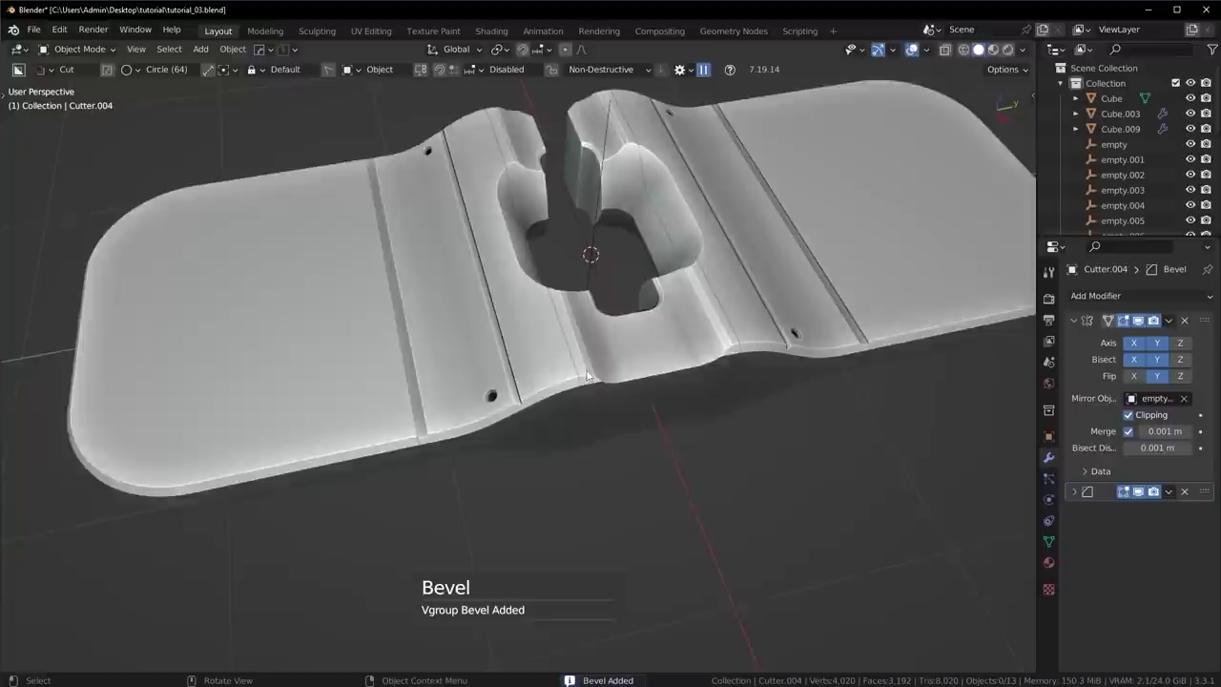
# Step: Switch the cutting shape to Box in top view and select the middle piece as the cut target
pyautogui.moveTo(605, 387); pyautogui.dragTo(424, 379, button='middle')
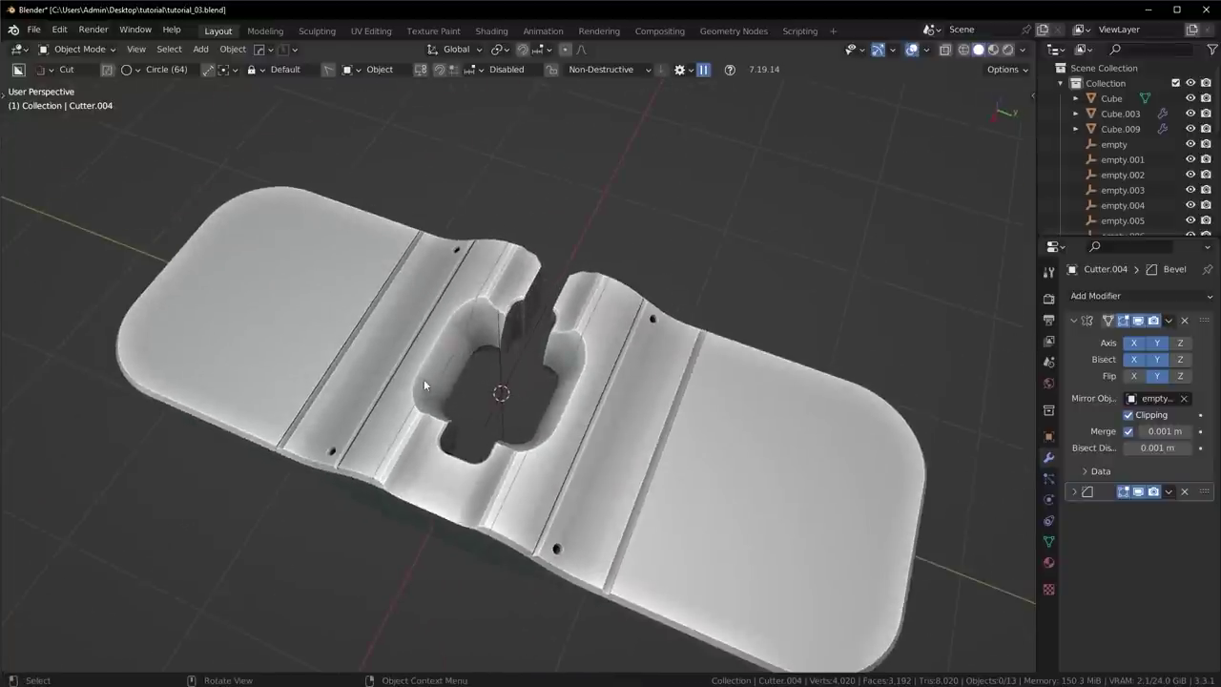
pyautogui.press('KP_7')
pyautogui.scroll(3, 520, 458)
pyautogui.scroll(-3, 576, 487)
pyautogui.keyDown('shift'); pyautogui.moveTo(681, 487); pyautogui.dragTo(623, 453, button='middle'); pyautogui.keyUp('shift')
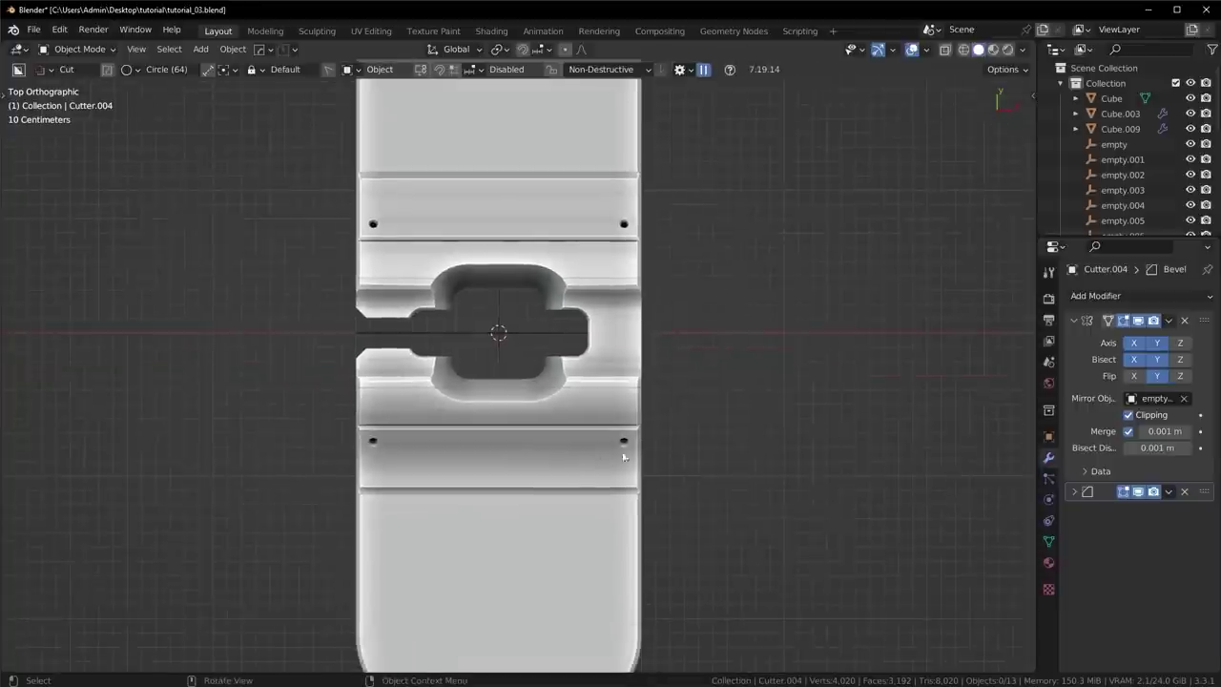
pyautogui.moveTo(741, 420); pyautogui.dragTo(653, 412, button='middle')
pyautogui.press('KP_7')
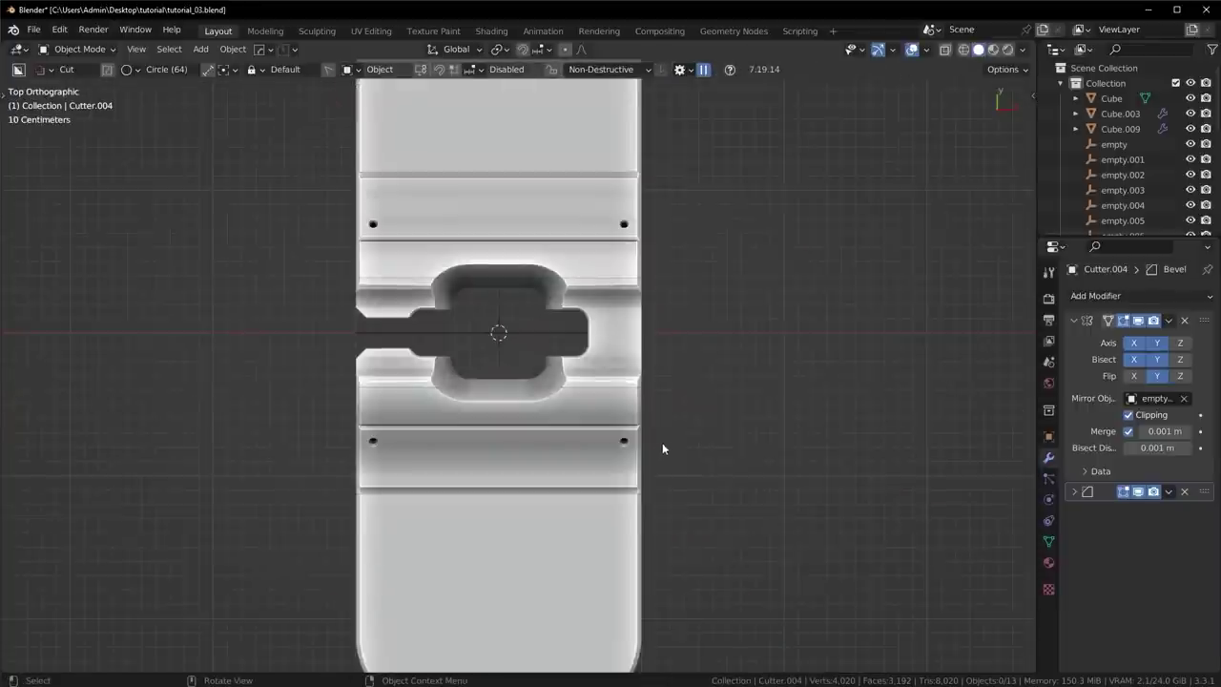
pyautogui.scroll(4, 658, 442)
pyautogui.scroll(-2, 640, 444)
pyautogui.click(668, 442)
pyautogui.hotkey('ctrl', 'd')
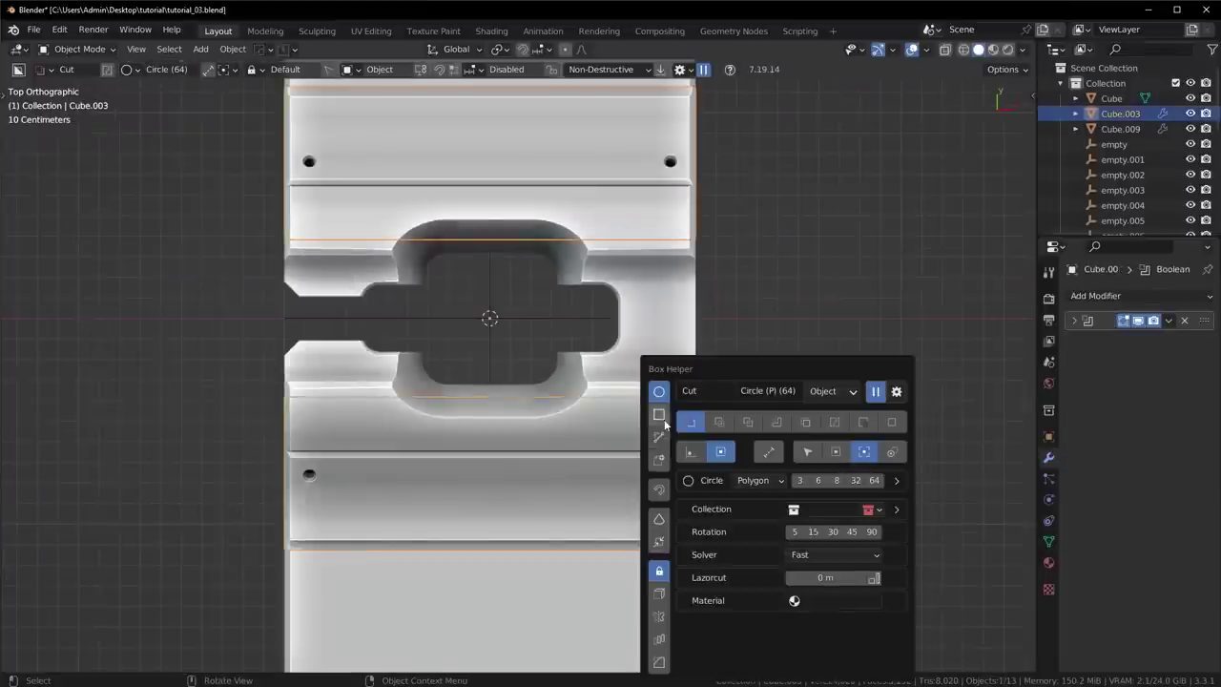
pyautogui.click(662, 414)
pyautogui.click(297, 359)
pyautogui.scroll(6, 325, 348)
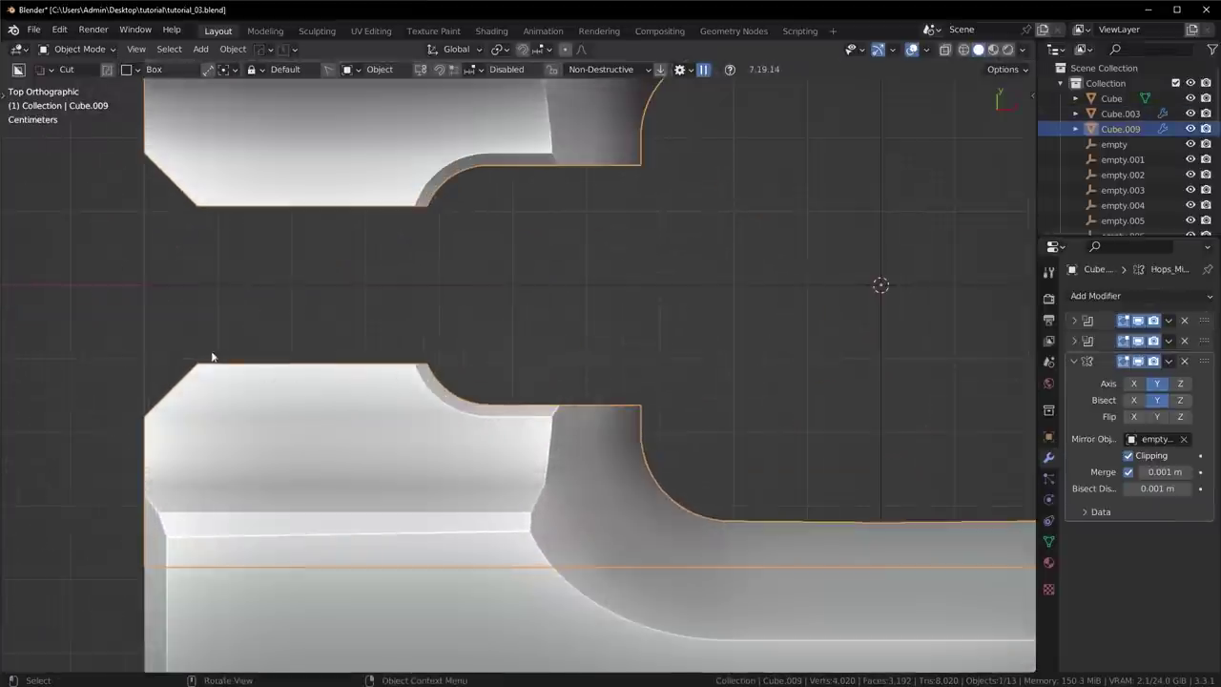
pyautogui.click(216, 362)
pyautogui.moveTo(215, 362); pyautogui.dragTo(220, 376)
pyautogui.moveTo(183, 339); pyautogui.dragTo(184, 318, button='middle')
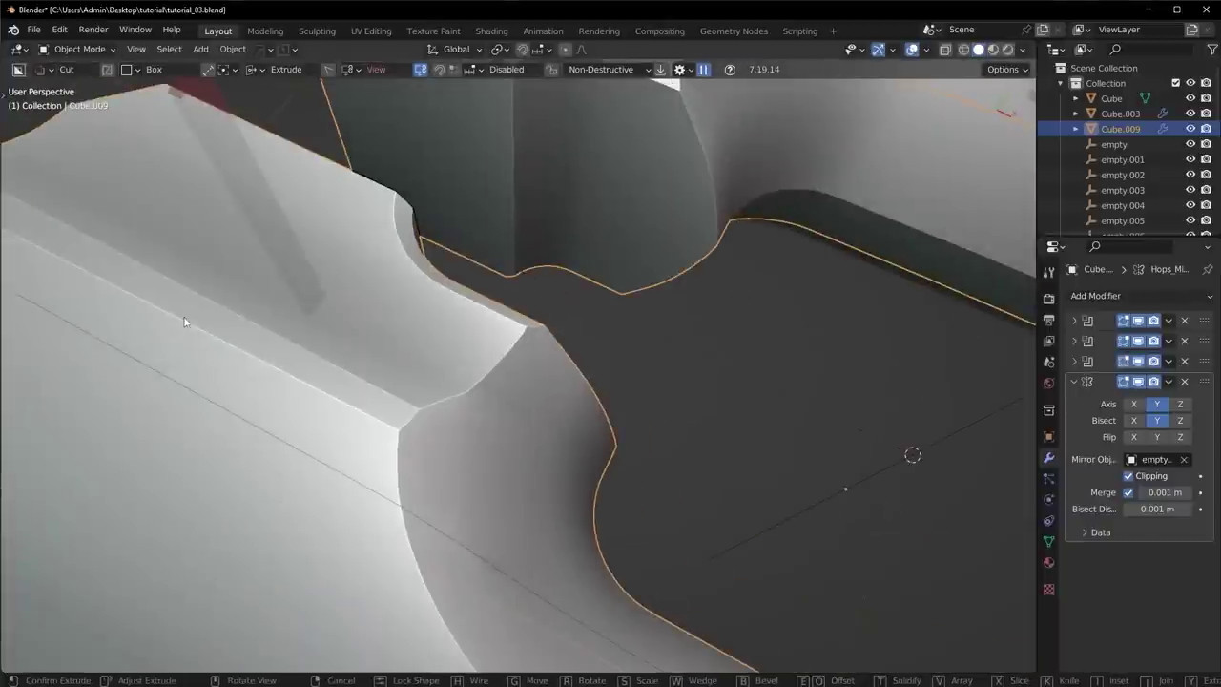
pyautogui.rightClick(184, 319)
# Step: Cut a thin box groove into the notch wall and array it 16 times along X to form grip ridges
pyautogui.press('KP_7')
pyautogui.moveTo(212, 209); pyautogui.dragTo(231, 196)
pyautogui.moveTo(234, 197); pyautogui.dragTo(247, 336, button='middle')
pyautogui.scroll(-2, 250, 341)
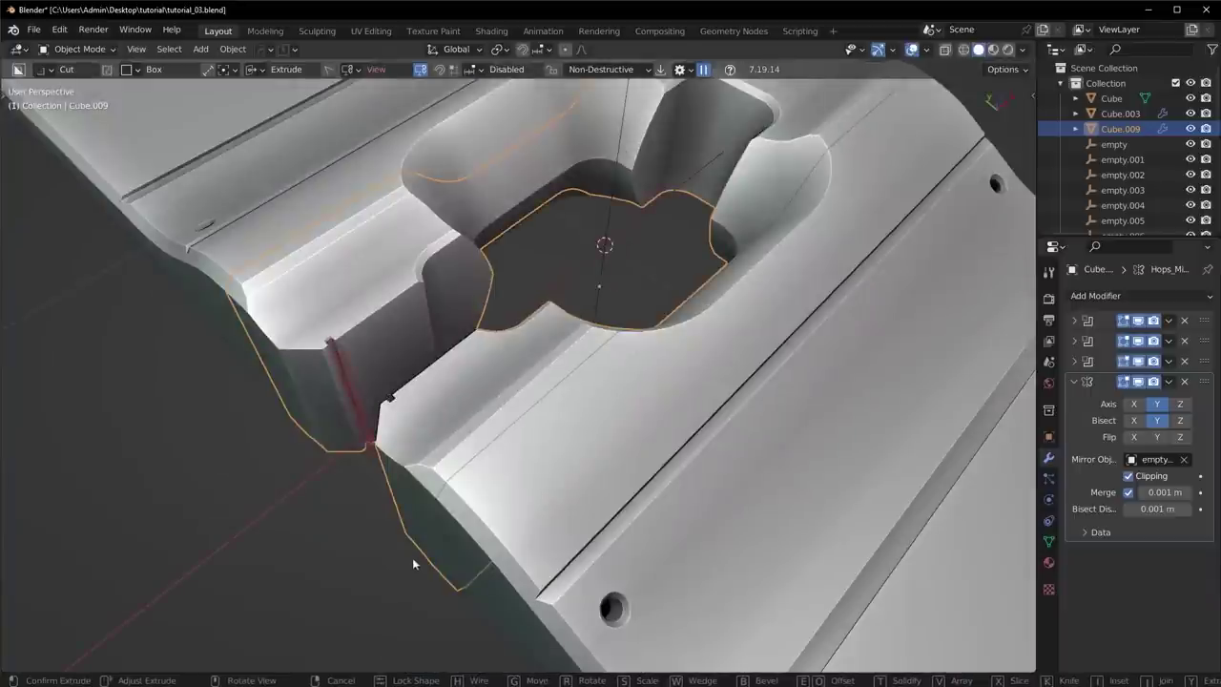
pyautogui.press('v')
pyautogui.scroll(10, 101, 625)
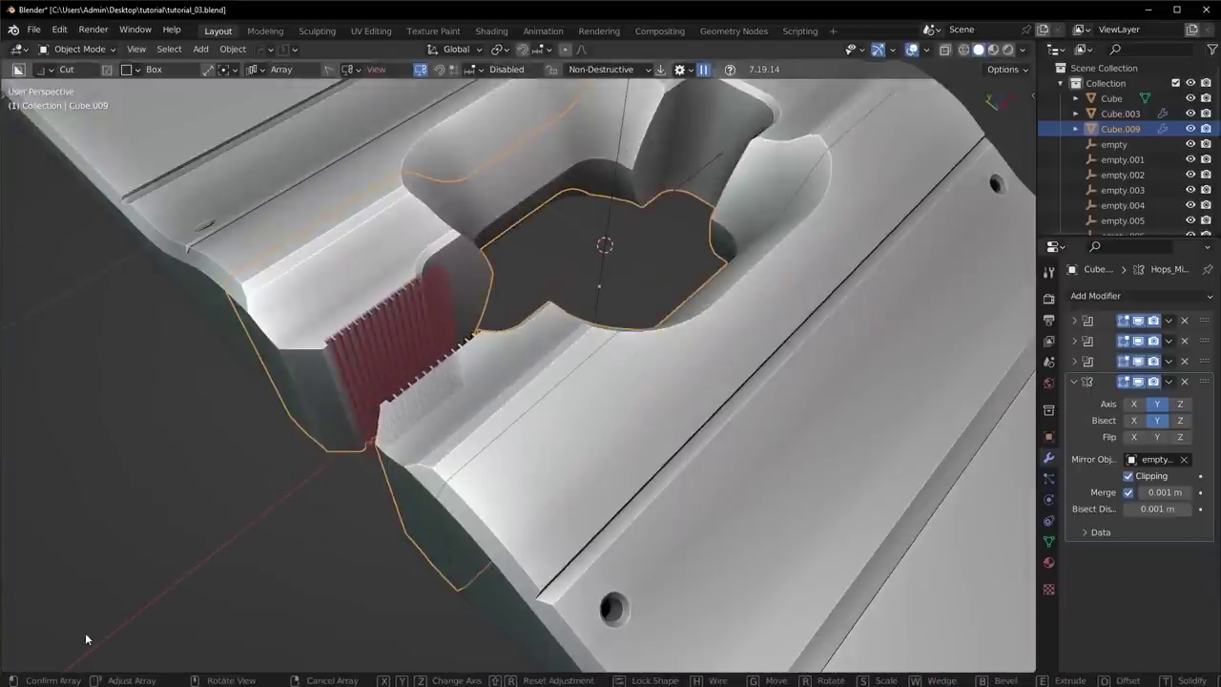
pyautogui.click(86, 635)
pyautogui.scroll(-4, 567, 420)
pyautogui.moveTo(572, 422); pyautogui.dragTo(660, 409, button='middle')
pyautogui.hotkey('alt', 'a')
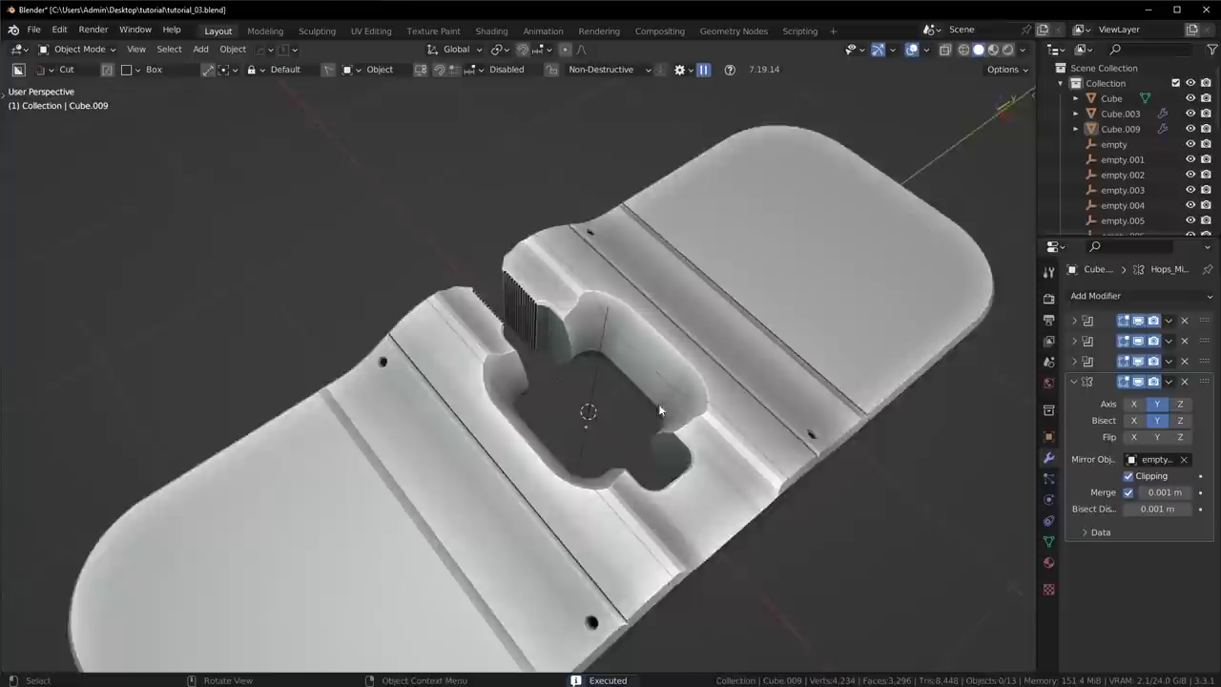
# Step: Reveal the arrayed groove cutter on the notch wall and move it about 0.038 m in the negative X direction
pyautogui.scroll(4, 658, 408)
pyautogui.click(553, 256)
pyautogui.moveTo(555, 259); pyautogui.dragTo(654, 298, button='middle')
pyautogui.press('q')
pyautogui.click(590, 332)
pyautogui.click(588, 329)
pyautogui.scroll(3, 587, 329)
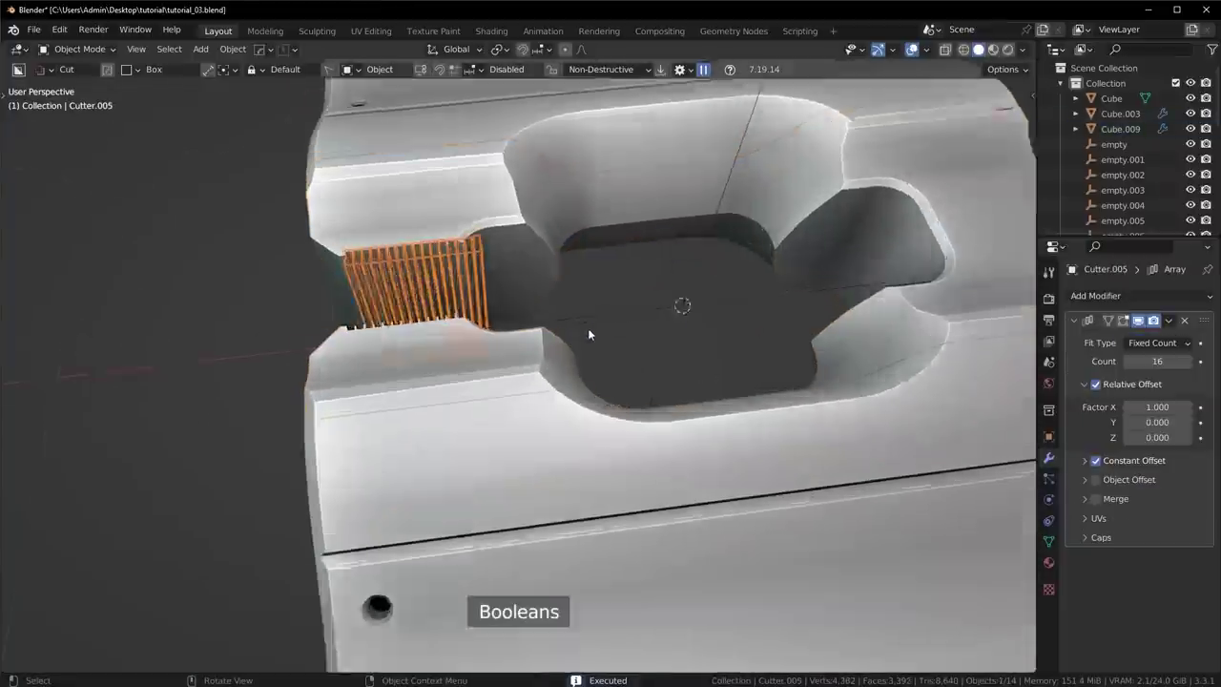
pyautogui.press('g')
pyautogui.press('x')
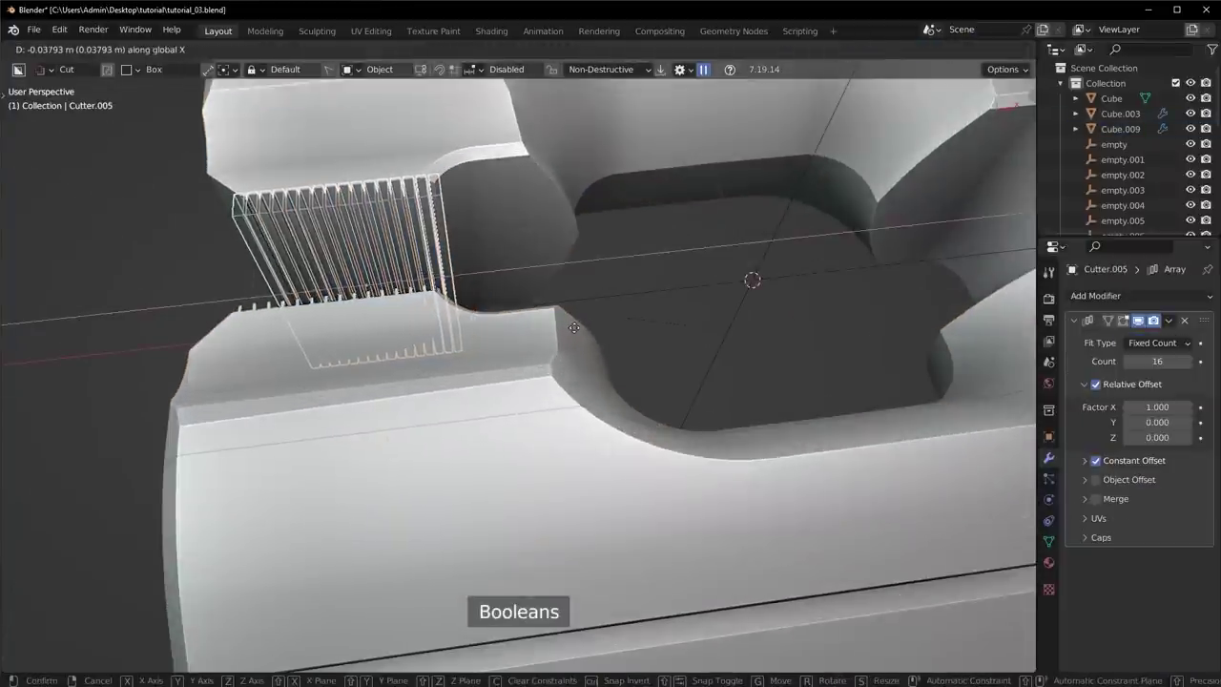
pyautogui.click(575, 327)
# Step: Shift the arrayed groove cutter about 0.01 m further in the negative X direction along the notch wall
pyautogui.scroll(-5, 574, 328)
pyautogui.moveTo(574, 327); pyautogui.dragTo(614, 413, button='middle')
pyautogui.scroll(5, 708, 286)
pyautogui.press('g')
pyautogui.press('x')
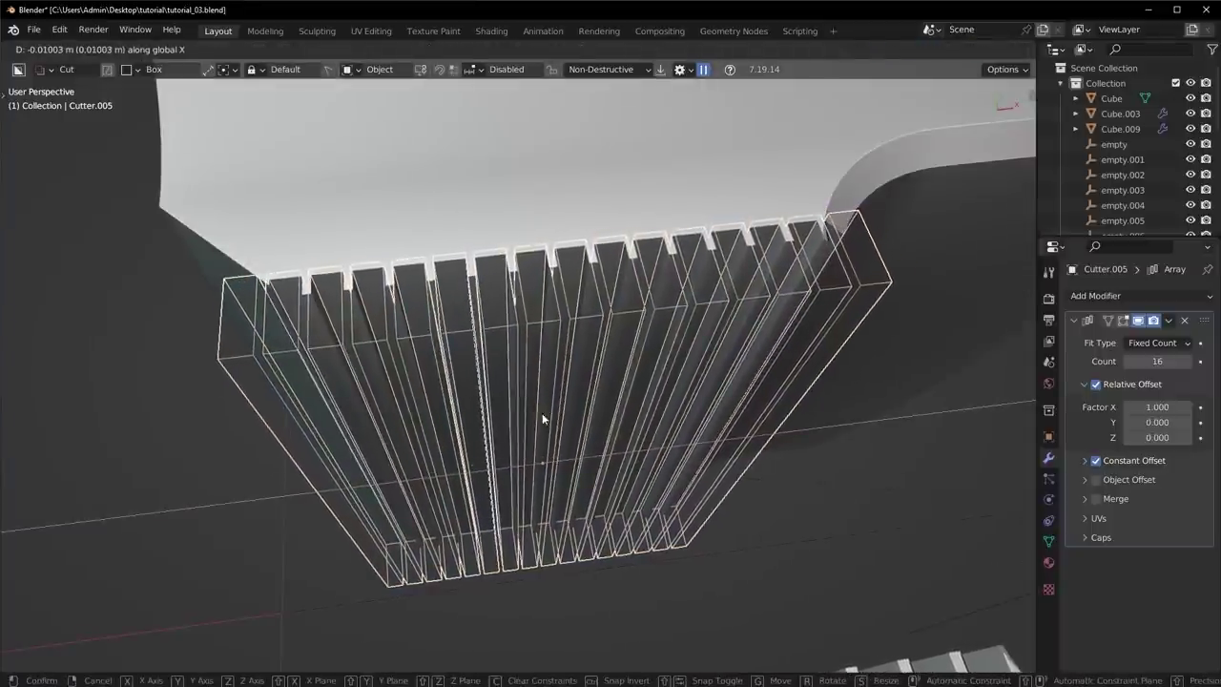
pyautogui.click(544, 412)
pyautogui.moveTo(585, 417); pyautogui.dragTo(645, 409, button='middle')
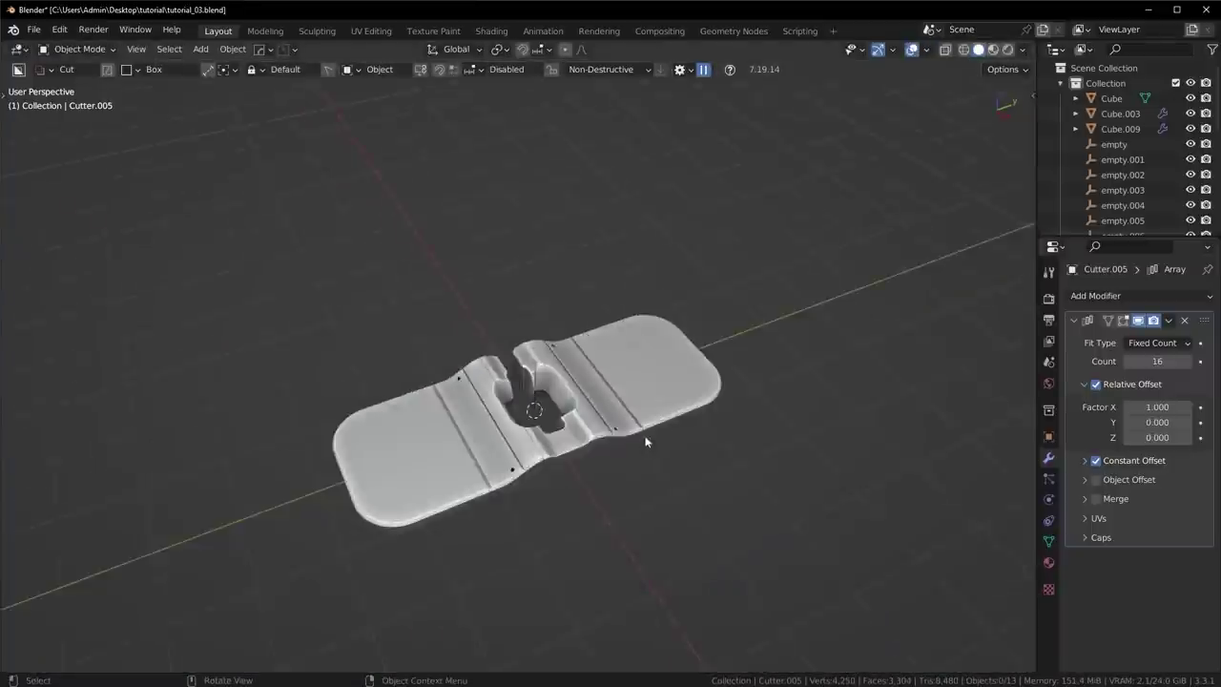
# Step: Try to scale the arrayed groove cutter up uniformly by about 1.38 and hide it
pyautogui.scroll(5, 622, 452)
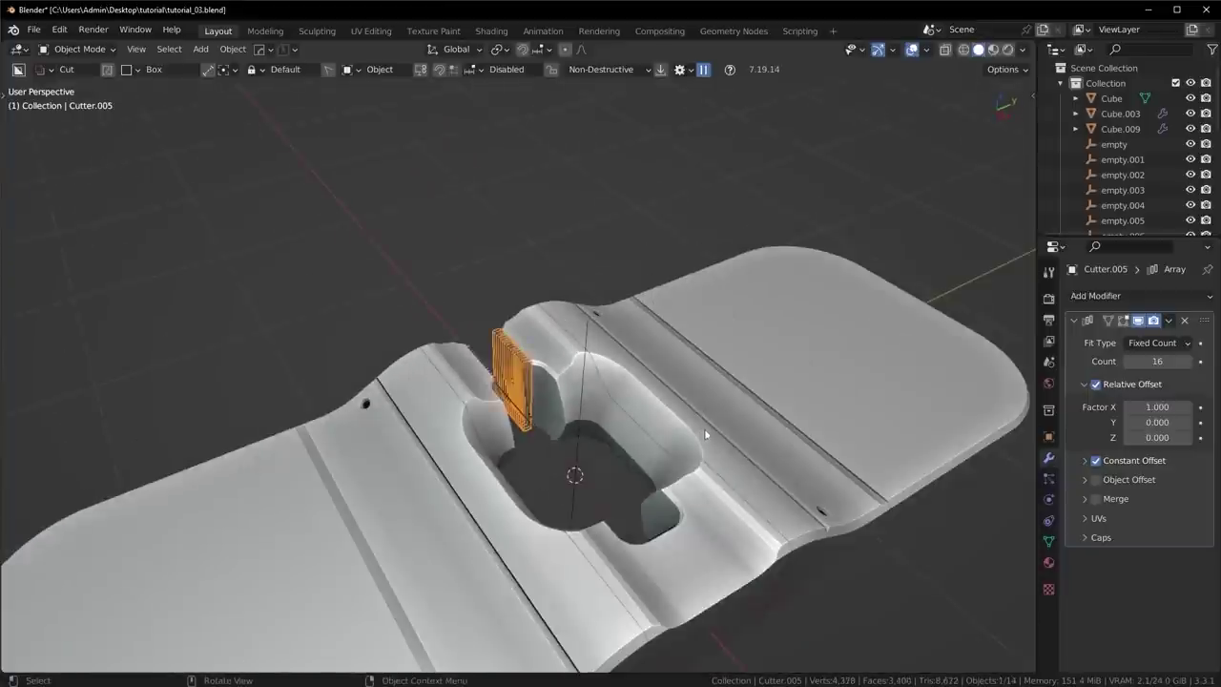
pyautogui.press('s')
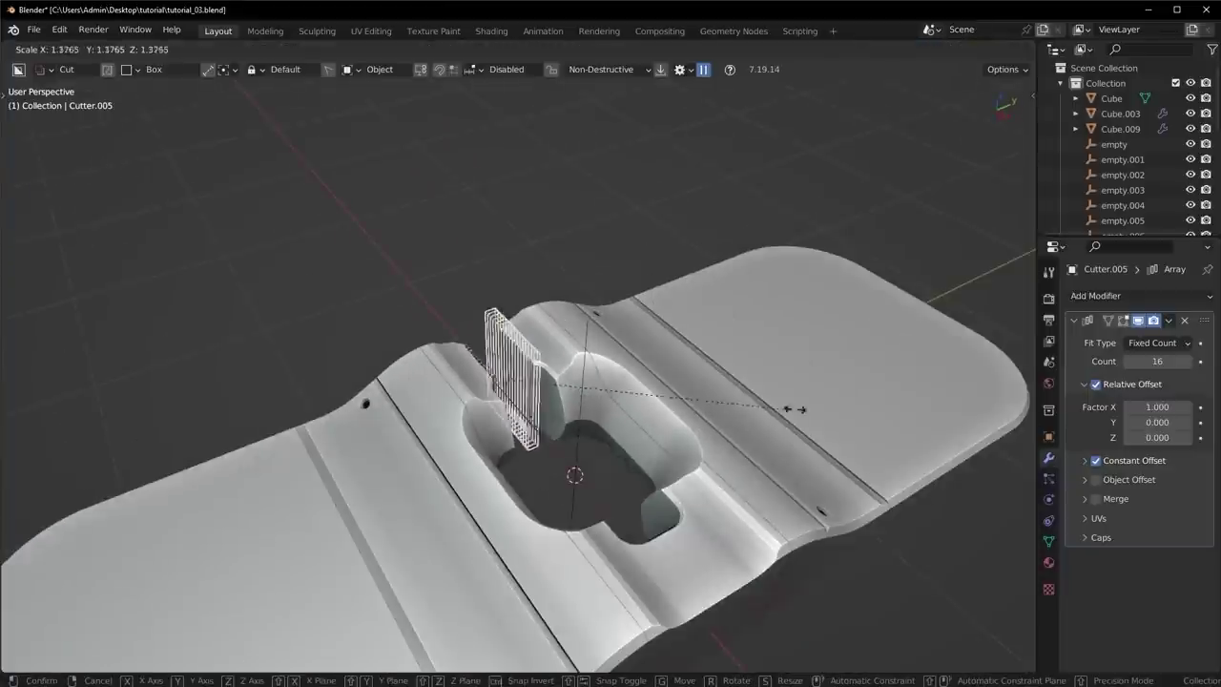
pyautogui.click(793, 410)
pyautogui.press('h')
pyautogui.scroll(-4, 728, 447)
pyautogui.moveTo(728, 448); pyautogui.dragTo(670, 445, button='middle')
pyautogui.scroll(4, 670, 443)
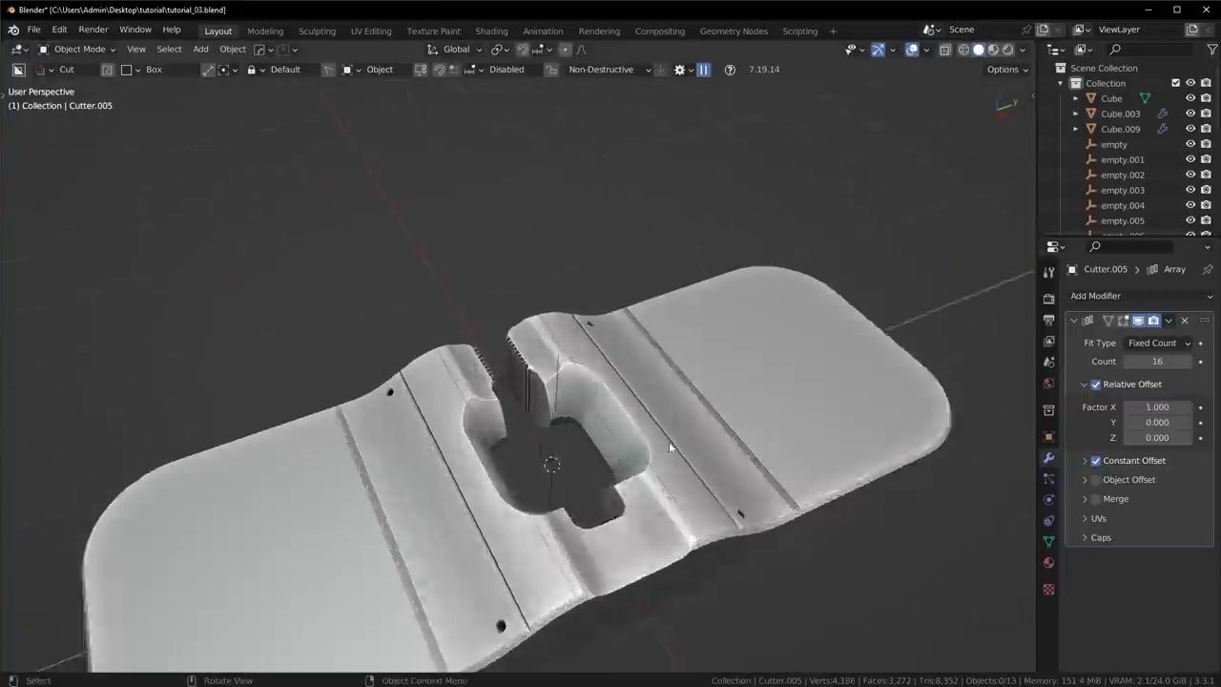
# Step: Undo the groove cutter's scaling and hiding, and delete the cutter to remove the grip ridges from the notch
pyautogui.hotkey('ctrl', 'z')
pyautogui.hotkey('ctrl', 'z')
pyautogui.hotkey('ctrl', 'z')
pyautogui.scroll(-5, 571, 423)
pyautogui.moveTo(570, 423); pyautogui.dragTo(687, 436, button='middle')
pyautogui.scroll(6, 621, 415)
pyautogui.scroll(-4, 649, 442)
pyautogui.scroll(3, 621, 443)
pyautogui.hotkey('alt', 'h')
pyautogui.moveTo(779, 425); pyautogui.dragTo(665, 417, button='middle')
pyautogui.scroll(-3, 584, 419)
pyautogui.press('Delete')
# Step: Save the blend file
pyautogui.moveTo(531, 361); pyautogui.dragTo(494, 398, button='middle')
pyautogui.scroll(-4, 477, 393)
pyautogui.scroll(-3, 605, 459)
pyautogui.moveTo(606, 459); pyautogui.dragTo(592, 515, button='middle')
pyautogui.scroll(3, 591, 515)
pyautogui.hotkey('ctrl', 's')
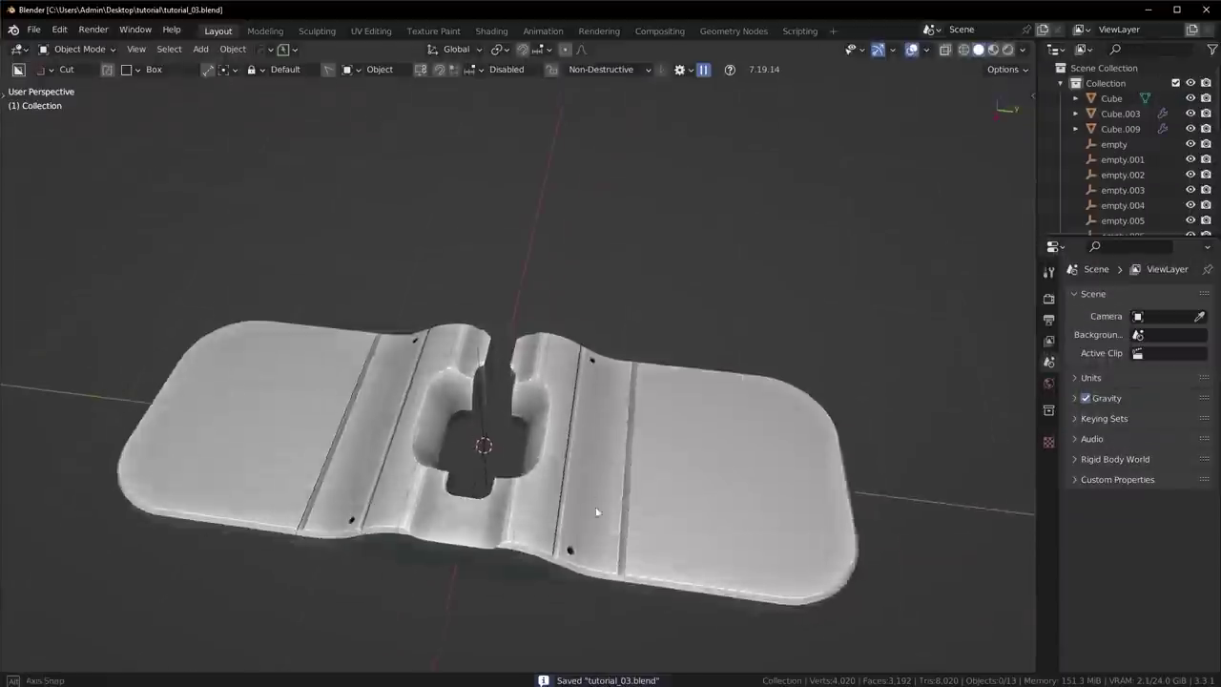
# Step: Duplicate the two rounded end pieces with HardOps Smart Apply in top view, applying modifiers and dropping the bevel
pyautogui.scroll(1, 591, 519)
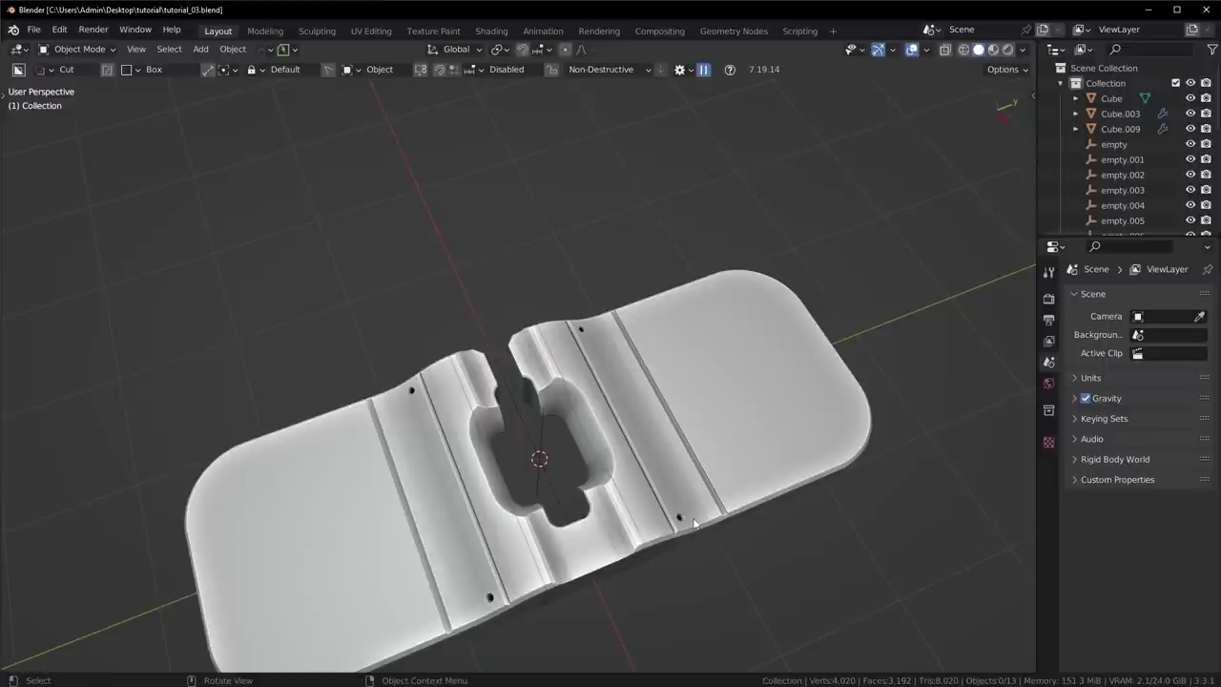
pyautogui.moveTo(794, 315); pyautogui.dragTo(751, 335, button='middle')
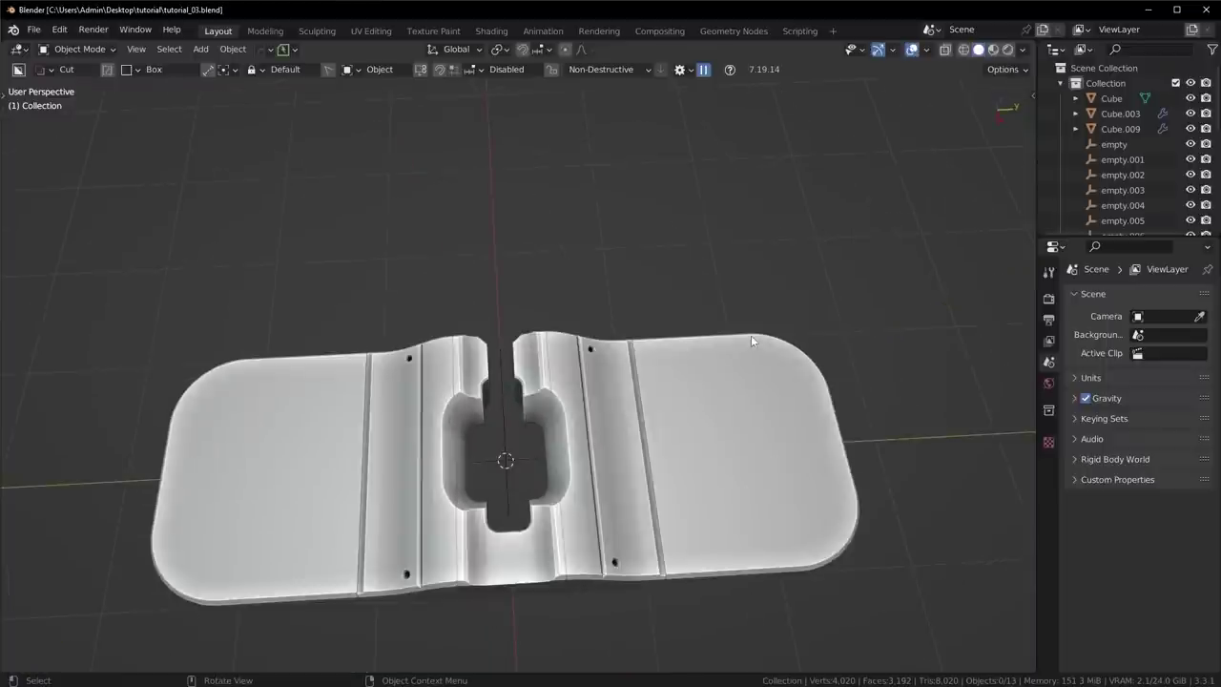
pyautogui.press('KP_7')
pyautogui.scroll(-3, 721, 286)
pyautogui.scroll(2, 567, 223)
pyautogui.scroll(-2, 616, 253)
pyautogui.click(616, 254)
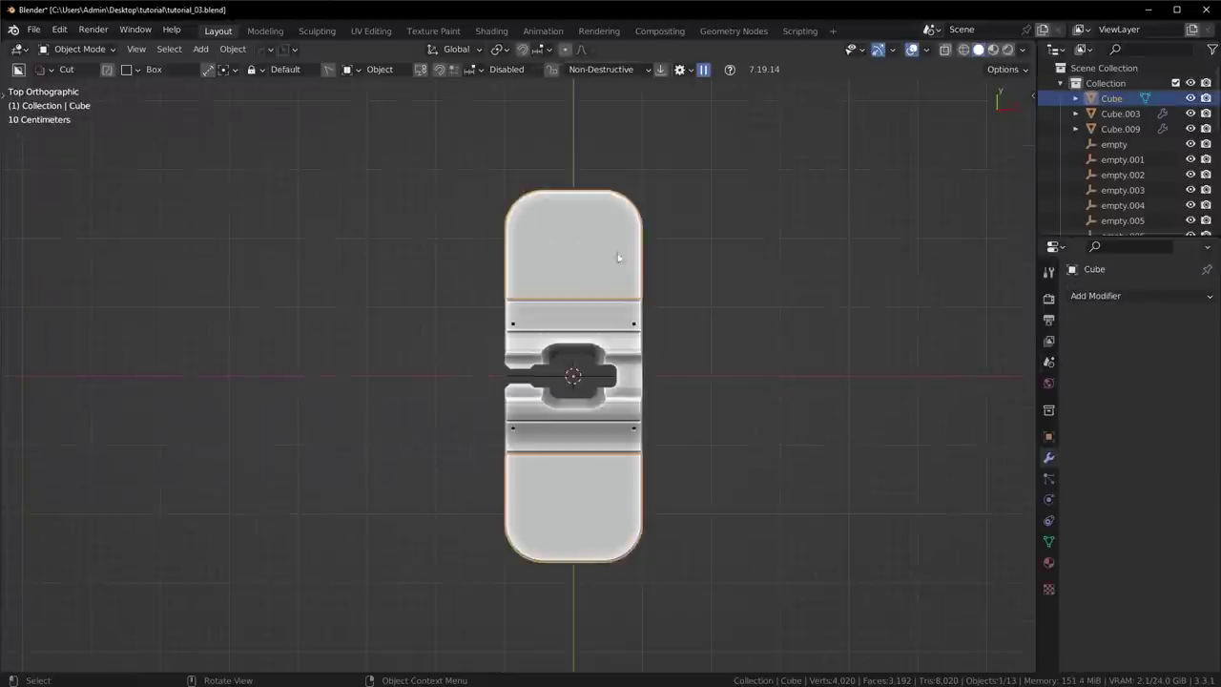
pyautogui.press('q')
pyautogui.moveTo(578, 355)
pyautogui.keyDown('shift'); pyautogui.click(730, 494); pyautogui.keyUp('shift')
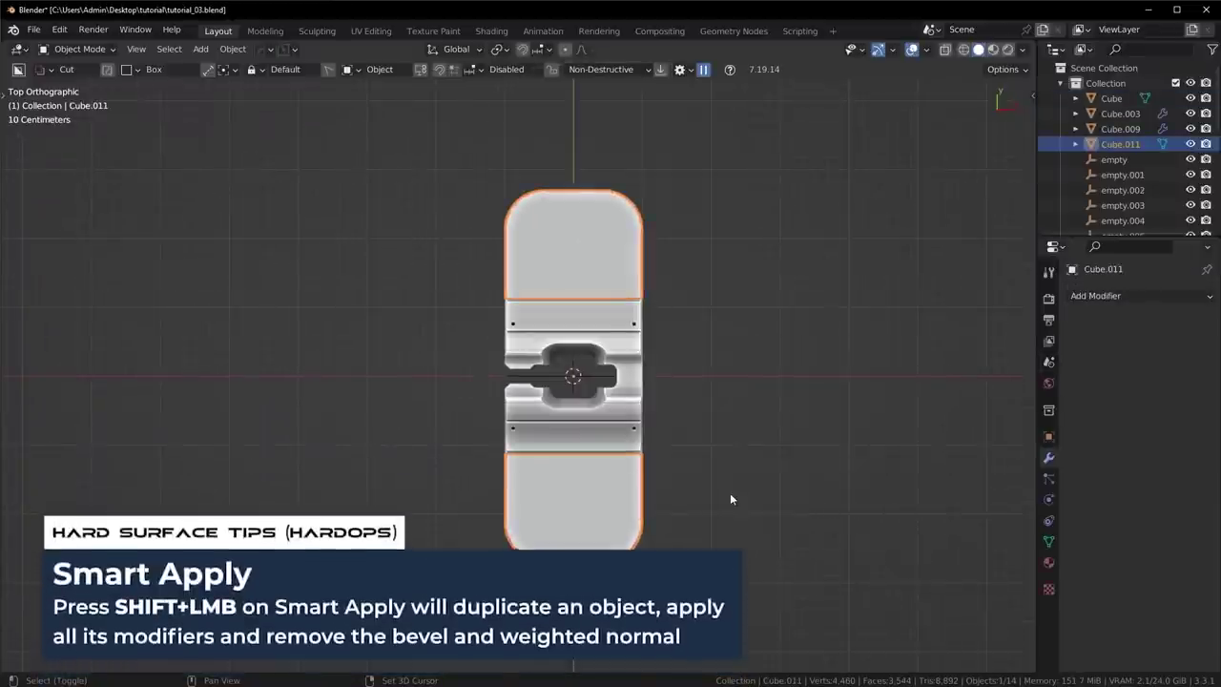
# Step: Isolate the applied duplicate in local view and start editing its mesh in edge mode with nothing selected
pyautogui.press('KP_Divide')
pyautogui.press('Tab')
pyautogui.click(411, 497)
pyautogui.moveTo(410, 497); pyautogui.dragTo(267, 421, button='middle')
pyautogui.hotkey('alt', 'a')
pyautogui.press('2')
# Step: Select the top faces of both end pieces, invert the selection and delete all other geometry
pyautogui.keyDown('alt'); pyautogui.click(342, 522); pyautogui.keyUp('alt')
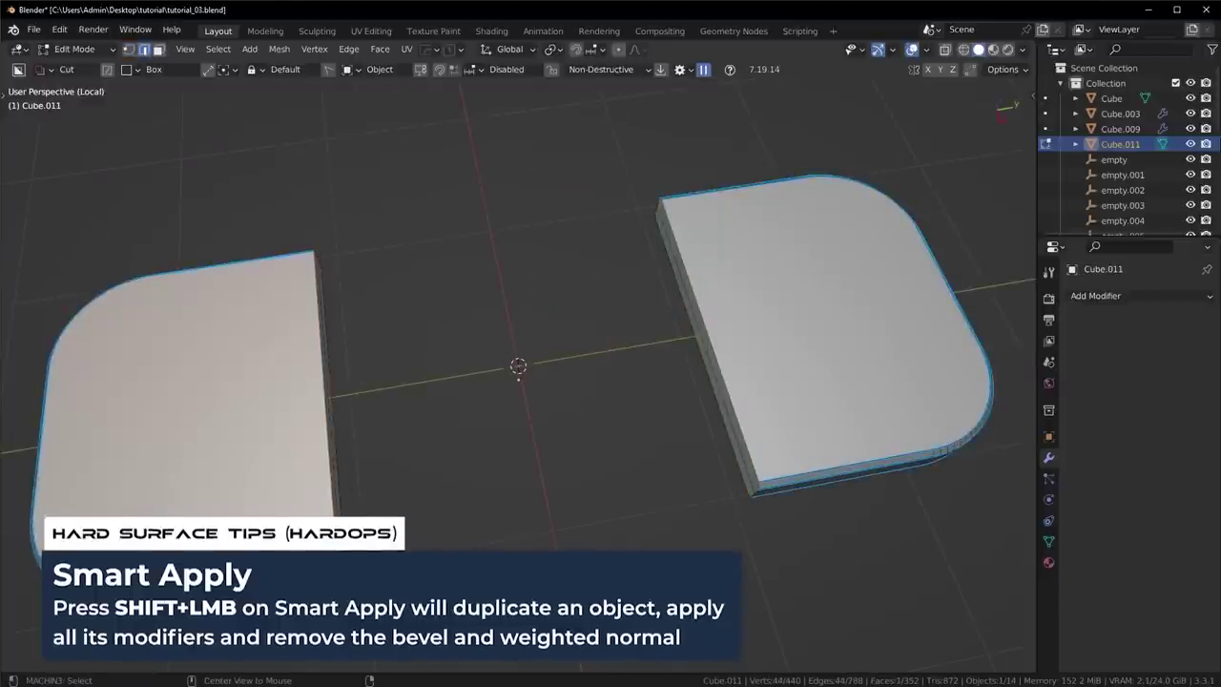
pyautogui.hotkey('ctrl', 'i')
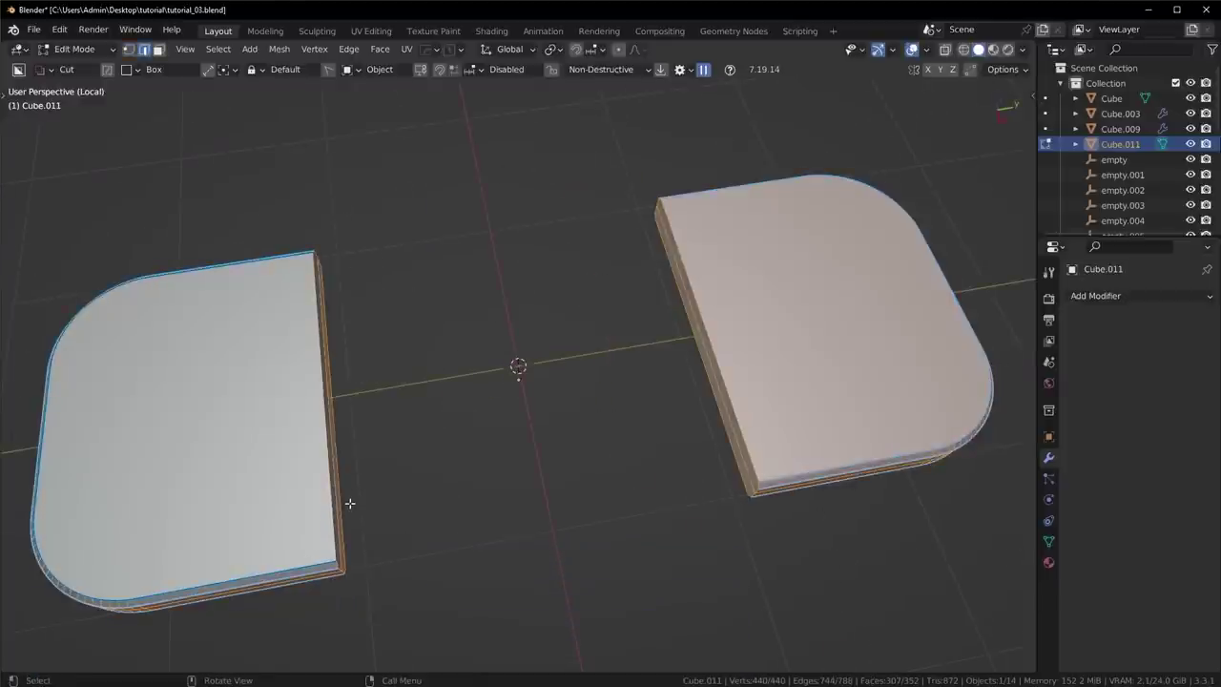
pyautogui.hotkey('alt', 'a')
pyautogui.keyDown('alt'); pyautogui.click(779, 478); pyautogui.keyUp('alt')
pyautogui.keyDown('alt'); pyautogui.keyDown('shift'); pyautogui.click(305, 559); pyautogui.keyUp('shift'); pyautogui.keyUp('alt')
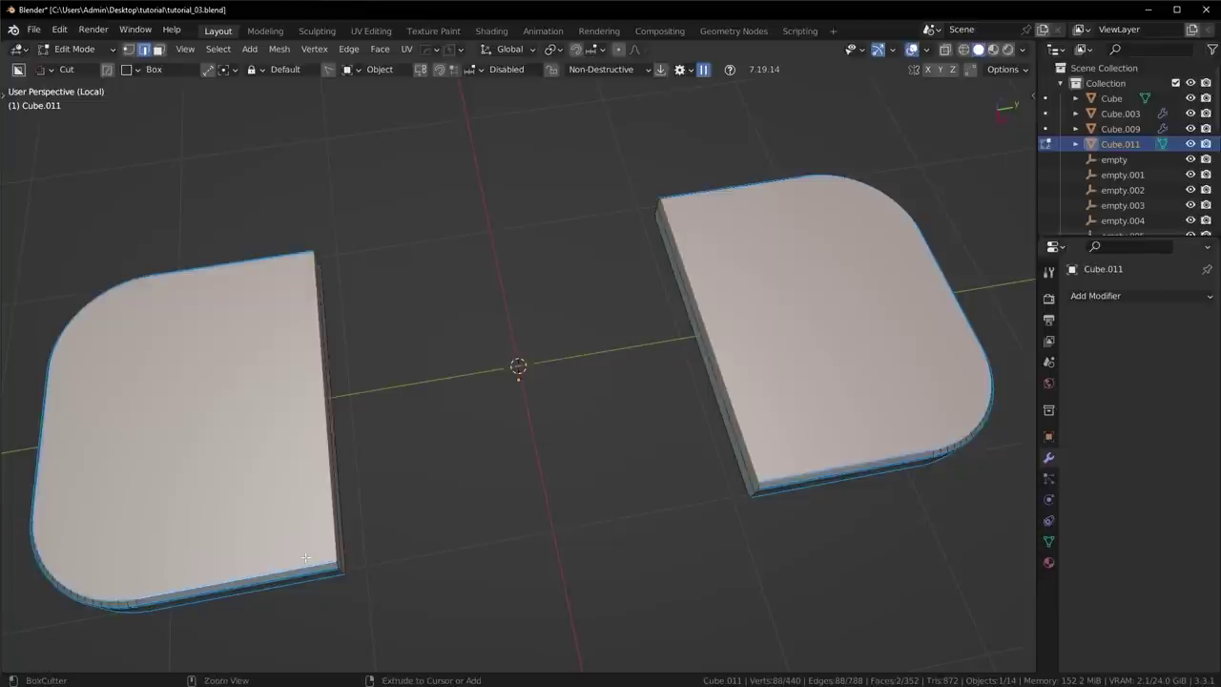
pyautogui.hotkey('ctrl', 'i')
pyautogui.press('x')
pyautogui.click(306, 507)
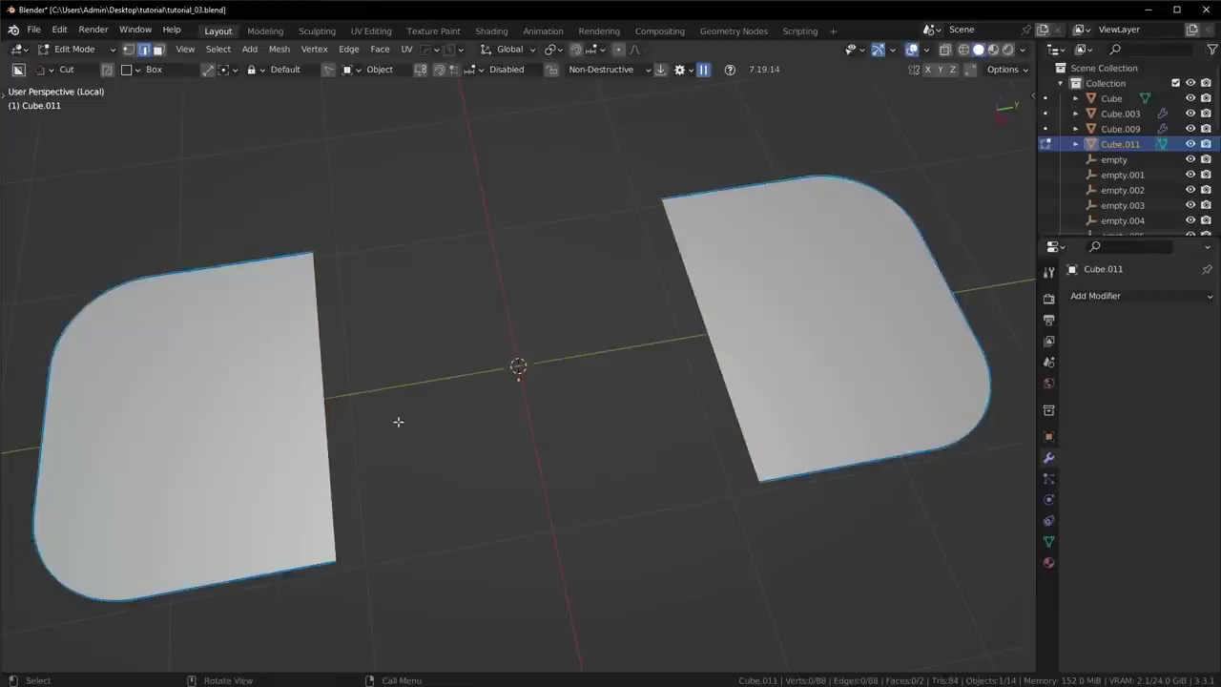
# Step: Delete only the faces of the two rounded top shapes, keeping their outline edges
pyautogui.press('a')
pyautogui.press('x')
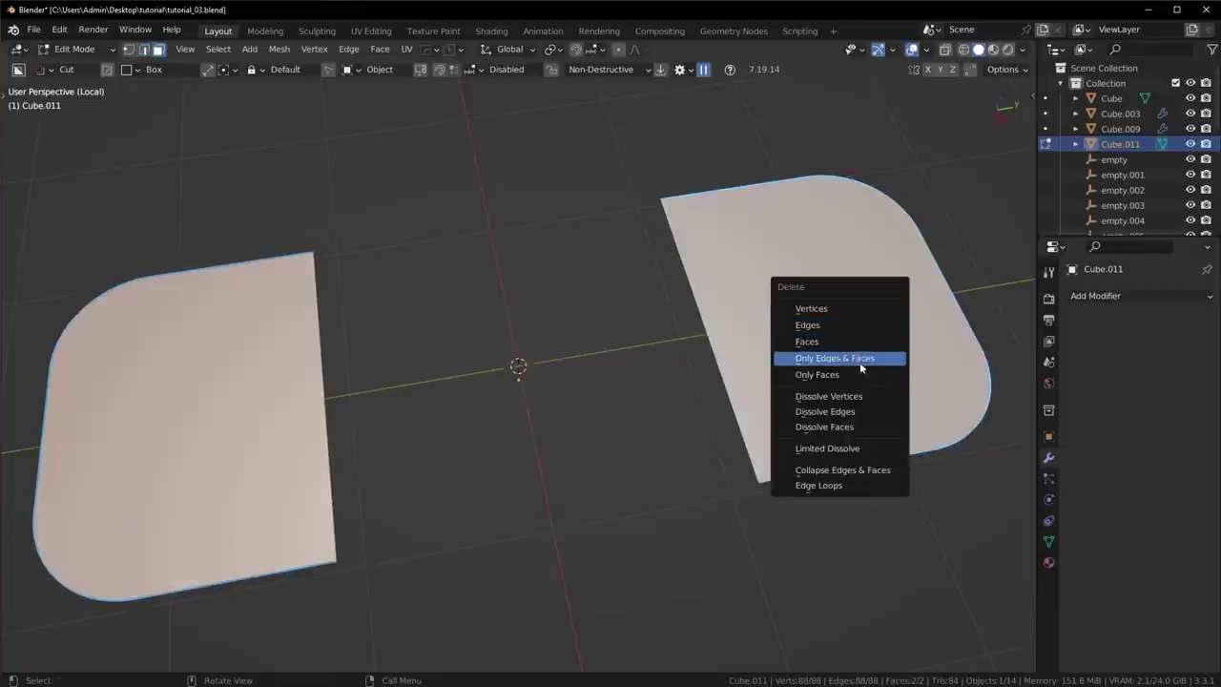
pyautogui.click(855, 379)
pyautogui.hotkey('ctrl', 'z')
pyautogui.press('x')
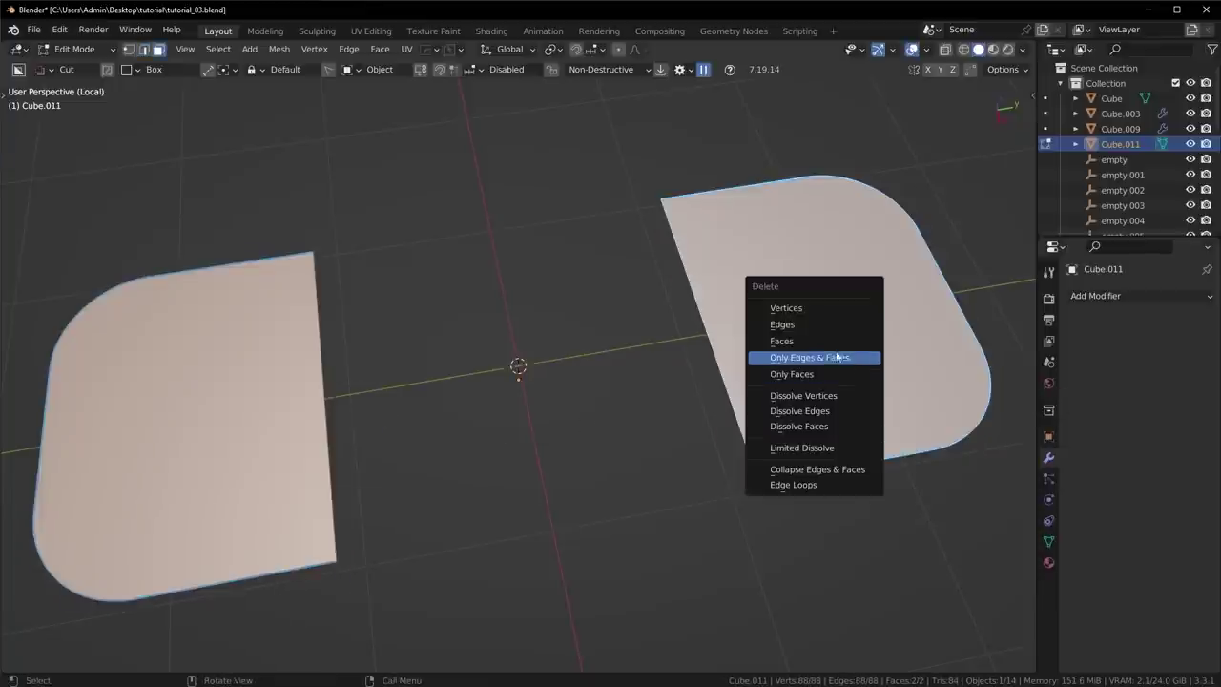
pyautogui.click(834, 343)
pyautogui.hotkey('ctrl', 'z')
pyautogui.press('x')
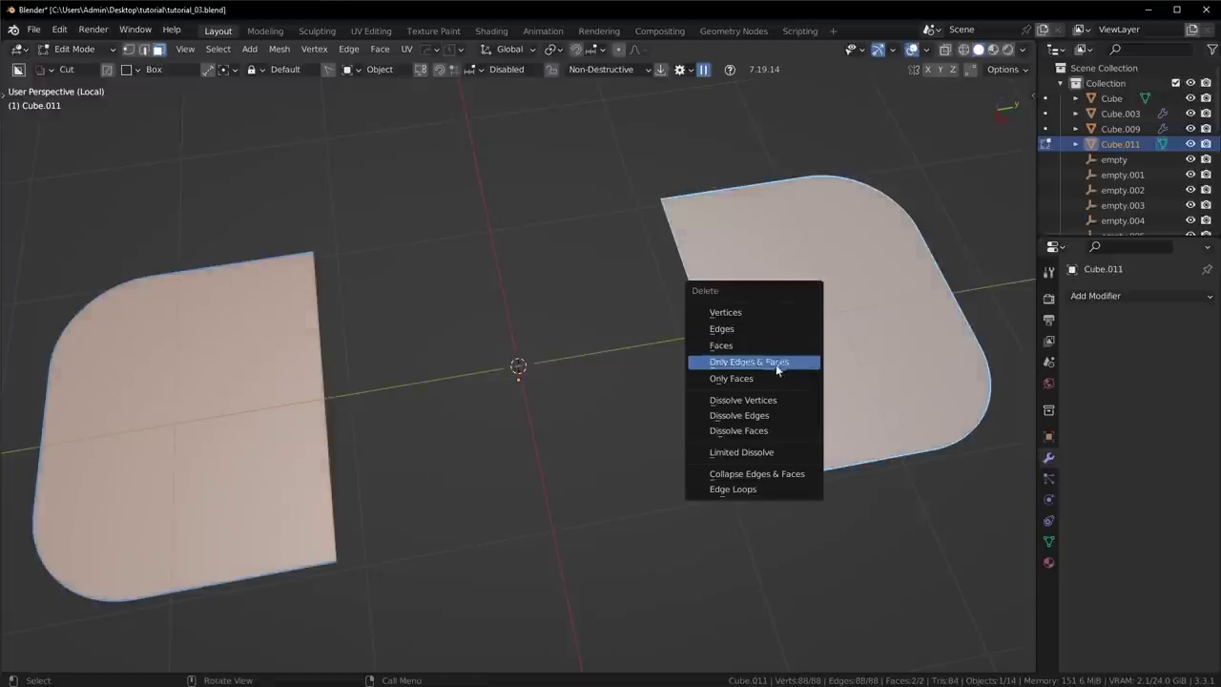
pyautogui.click(744, 381)
# Step: Delete the two straight inner edges that face each other across the gap between the outlines
pyautogui.press('Tab')
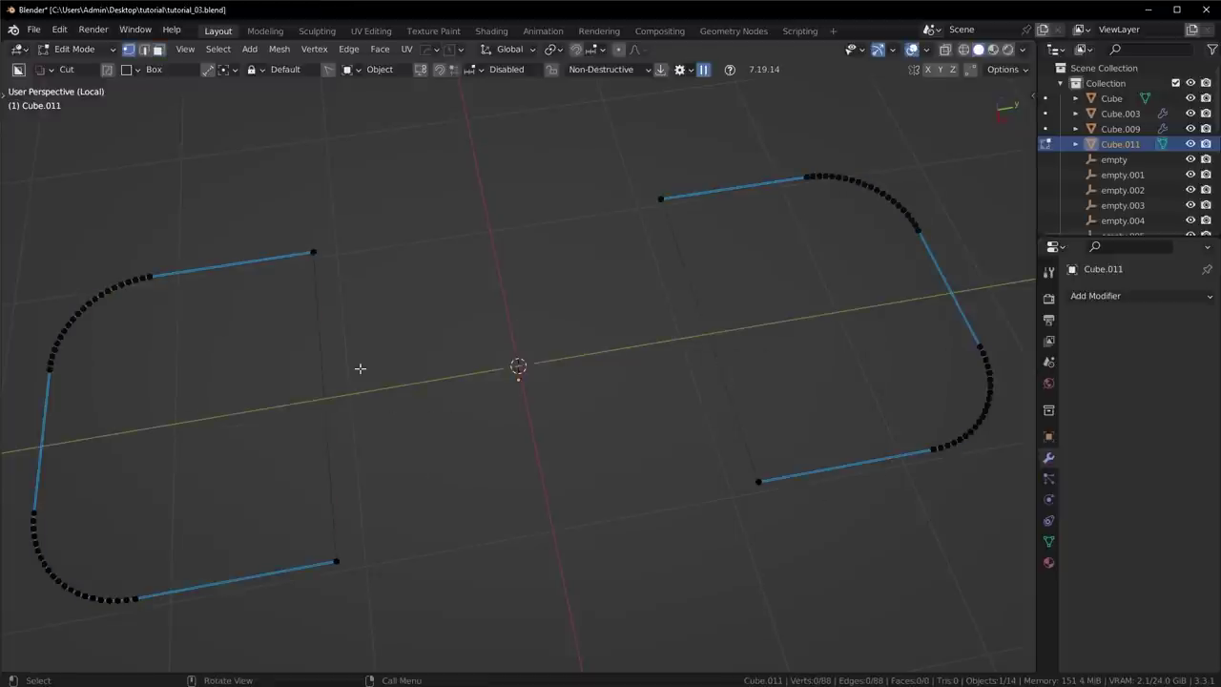
pyautogui.press('Tab')
pyautogui.click(317, 438)
pyautogui.keyDown('shift'); pyautogui.click(720, 299); pyautogui.keyUp('shift')
pyautogui.press('x')
pyautogui.click(697, 249)
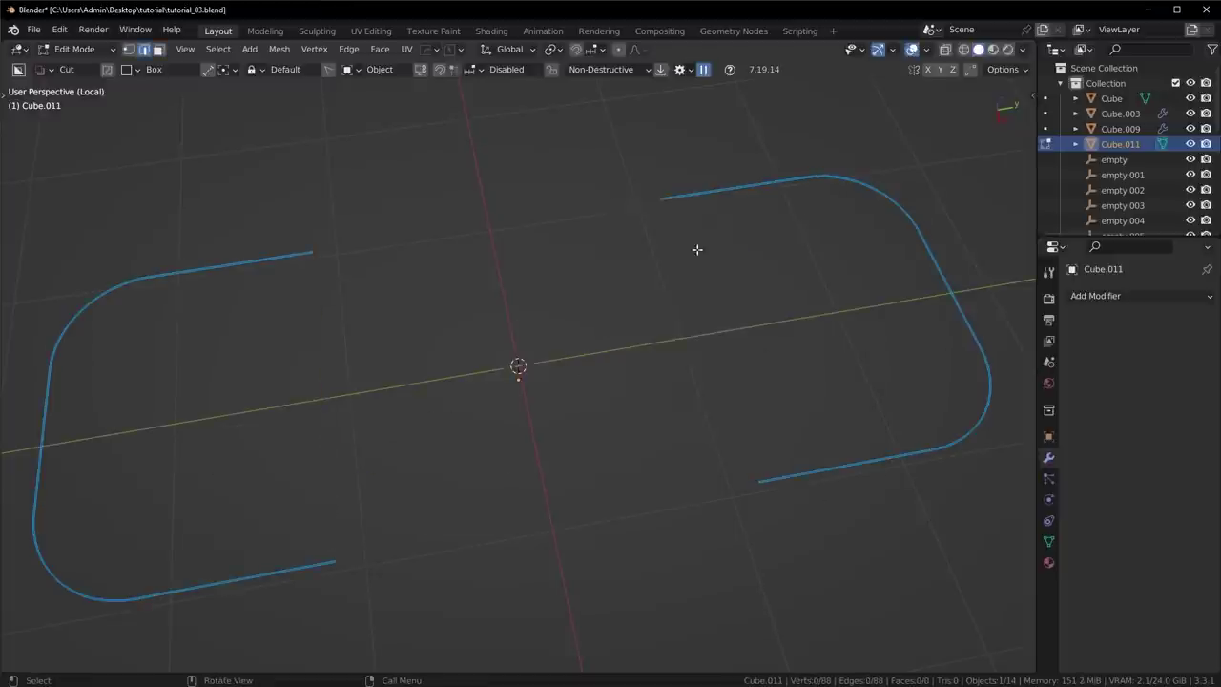
# Step: Connect the open ends of both outlines with an edge on each long side to form one closed loop
pyautogui.press('1')
pyautogui.keyDown('shift'); pyautogui.click(659, 198); pyautogui.keyUp('shift')
pyautogui.press('f')
pyautogui.click(758, 481)
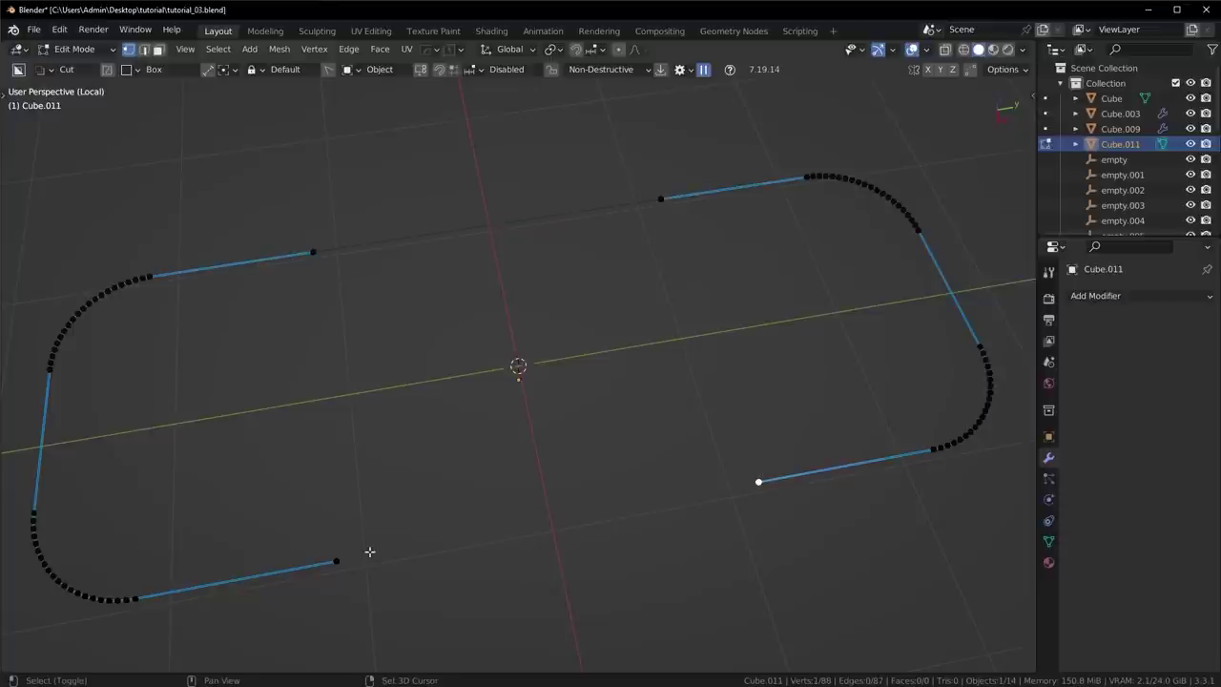
pyautogui.keyDown('shift'); pyautogui.click(340, 560); pyautogui.keyUp('shift')
pyautogui.press('f')
pyautogui.press('a')
pyautogui.press('3')
pyautogui.hotkey('ctrl', 'z')
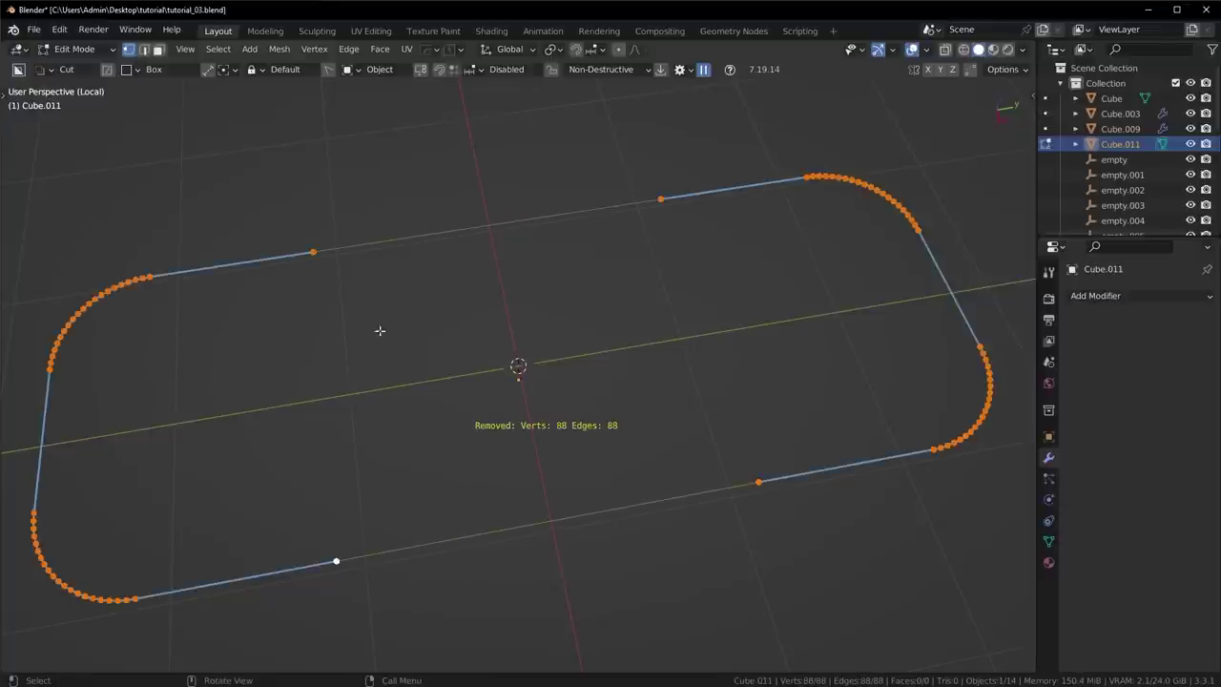
# Step: Dissolve the four leftover vertices along the straight long sides of the closed outline
pyautogui.click(314, 254)
pyautogui.keyDown('shift'); pyautogui.click(672, 203); pyautogui.keyUp('shift')
pyautogui.hotkey('ctrl', 'c')
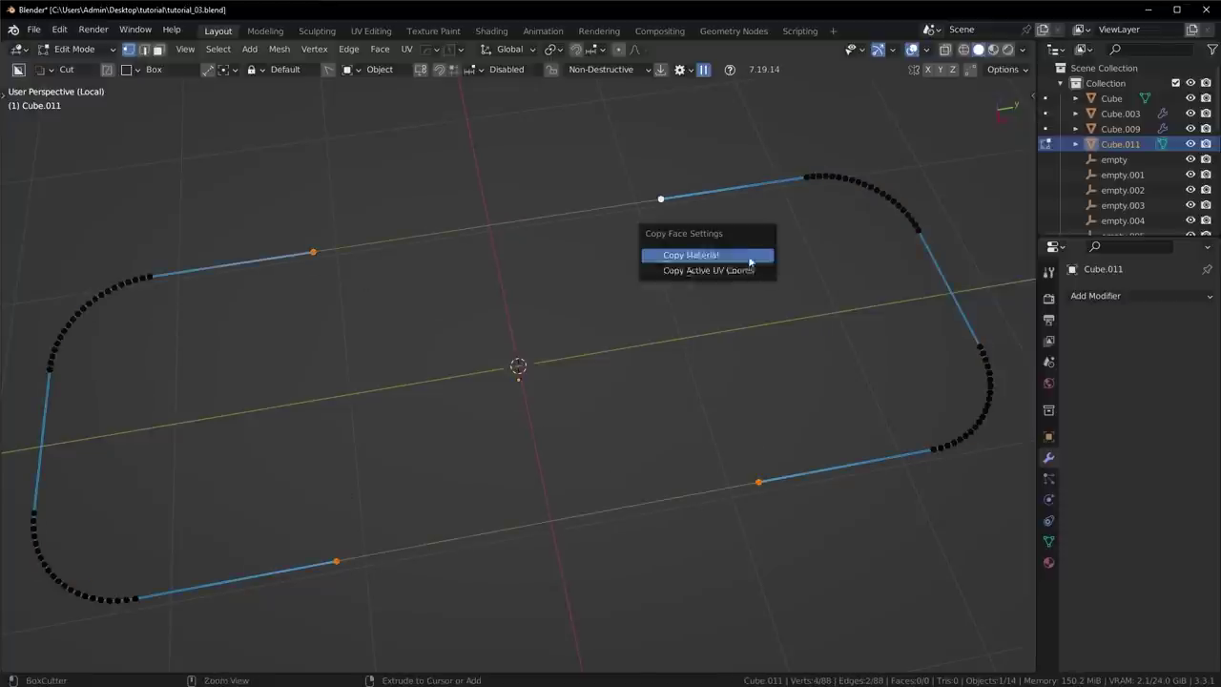
pyautogui.hotkey('ctrl', 'x')
# Step: Leave local view, fill the closed outline with a face and inset it slightly from the part's border
pyautogui.press('/')
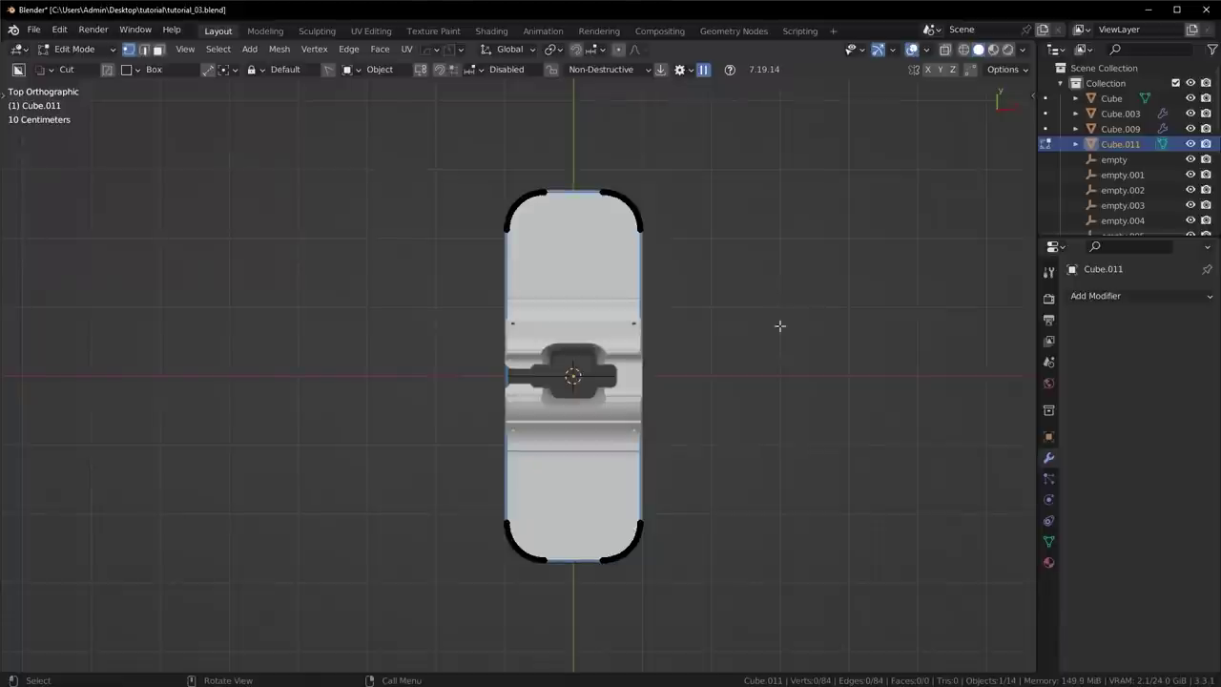
pyautogui.press('a')
pyautogui.scroll(6, 833, 383)
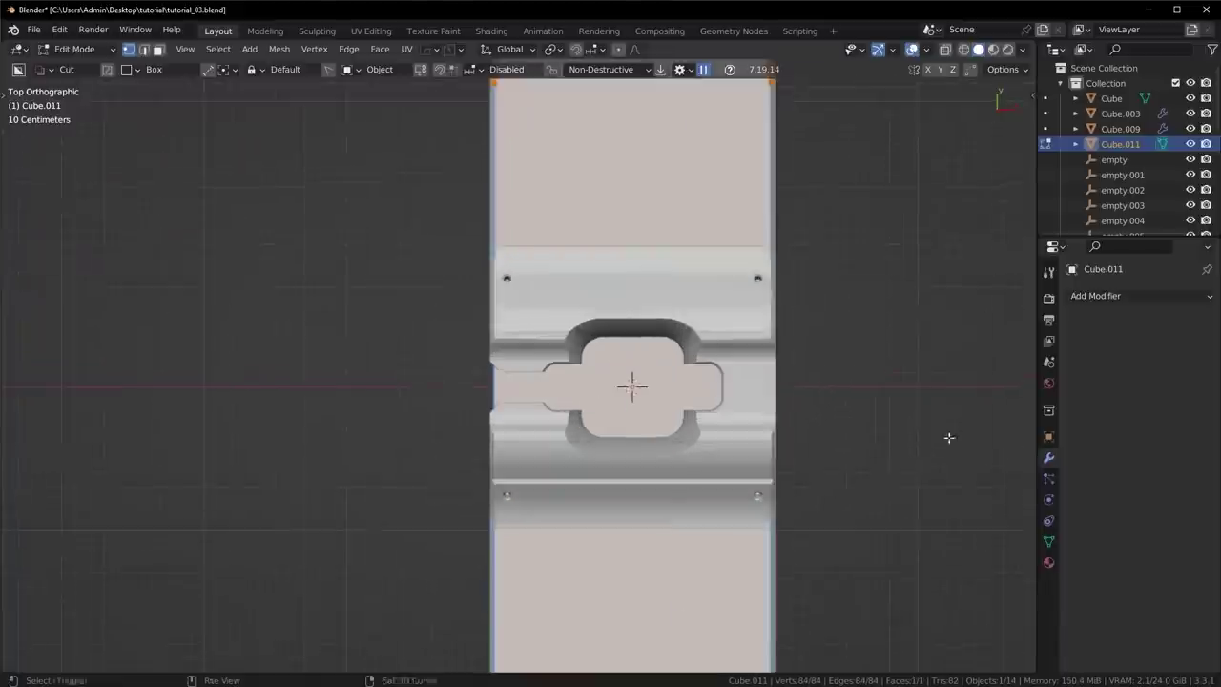
pyautogui.scroll(2, 764, 326)
pyautogui.press('i')
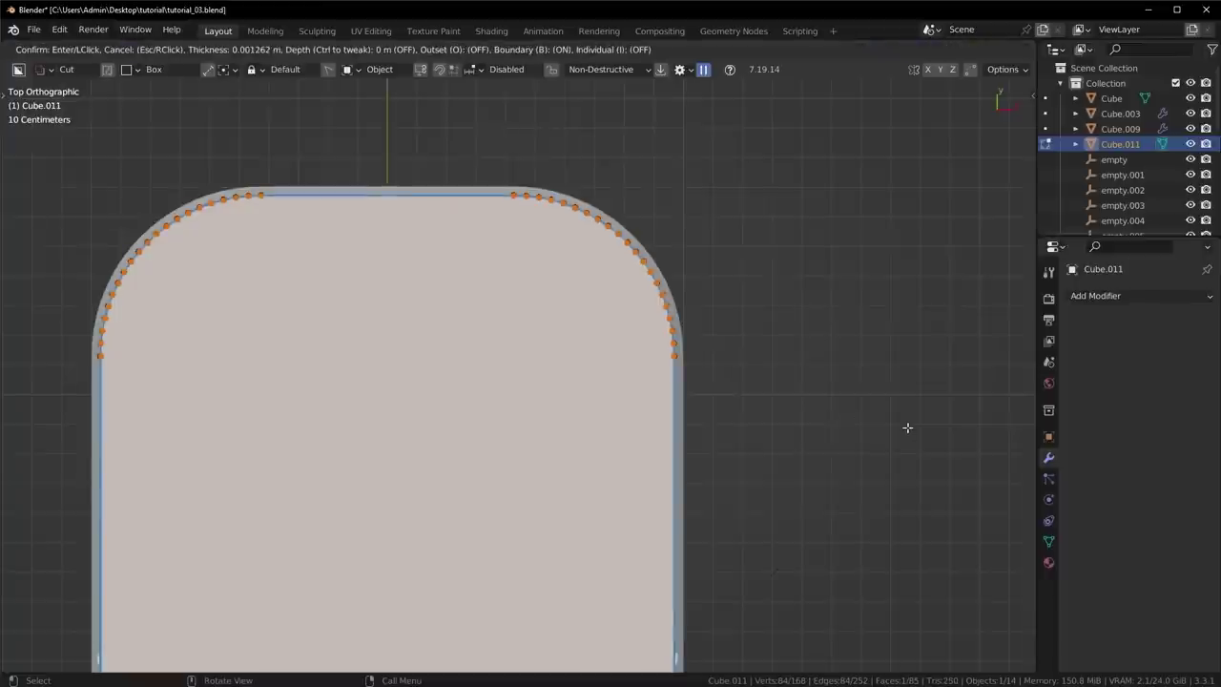
pyautogui.click(891, 431)
# Step: Inset the face again by about 0.0075 m and delete the large inner face
pyautogui.press('i')
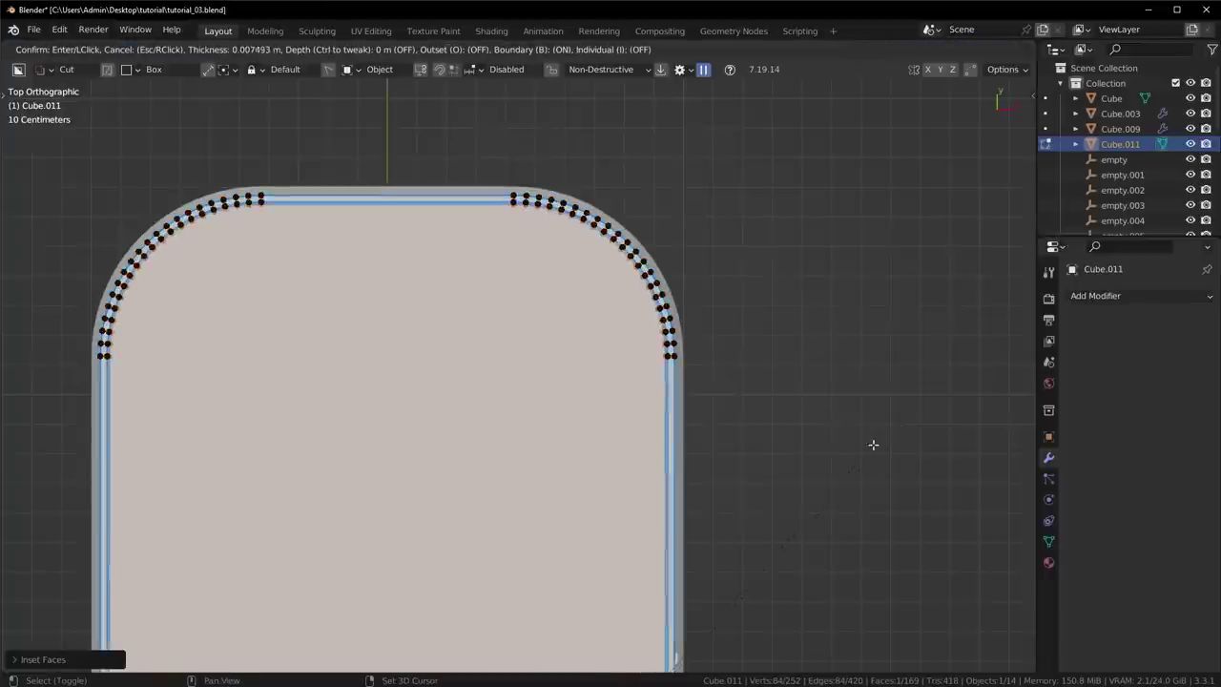
pyautogui.click(868, 447)
pyautogui.moveTo(802, 428); pyautogui.dragTo(704, 400, button='middle')
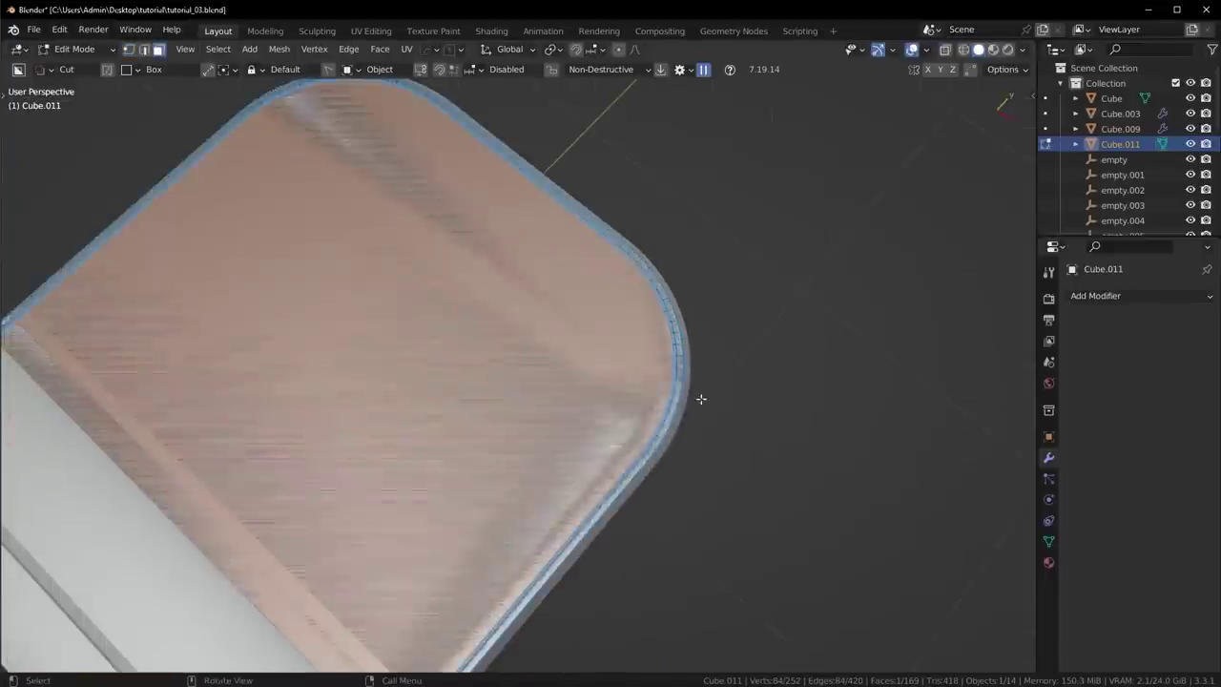
pyautogui.press('x')
pyautogui.click(655, 431)
# Step: Select the outer ring of faces around the outline and delete it, leaving one thin ring
pyautogui.scroll(2, 693, 410)
pyautogui.scroll(1, 694, 411)
pyautogui.keyDown('alt'); pyautogui.click(794, 470); pyautogui.keyUp('alt')
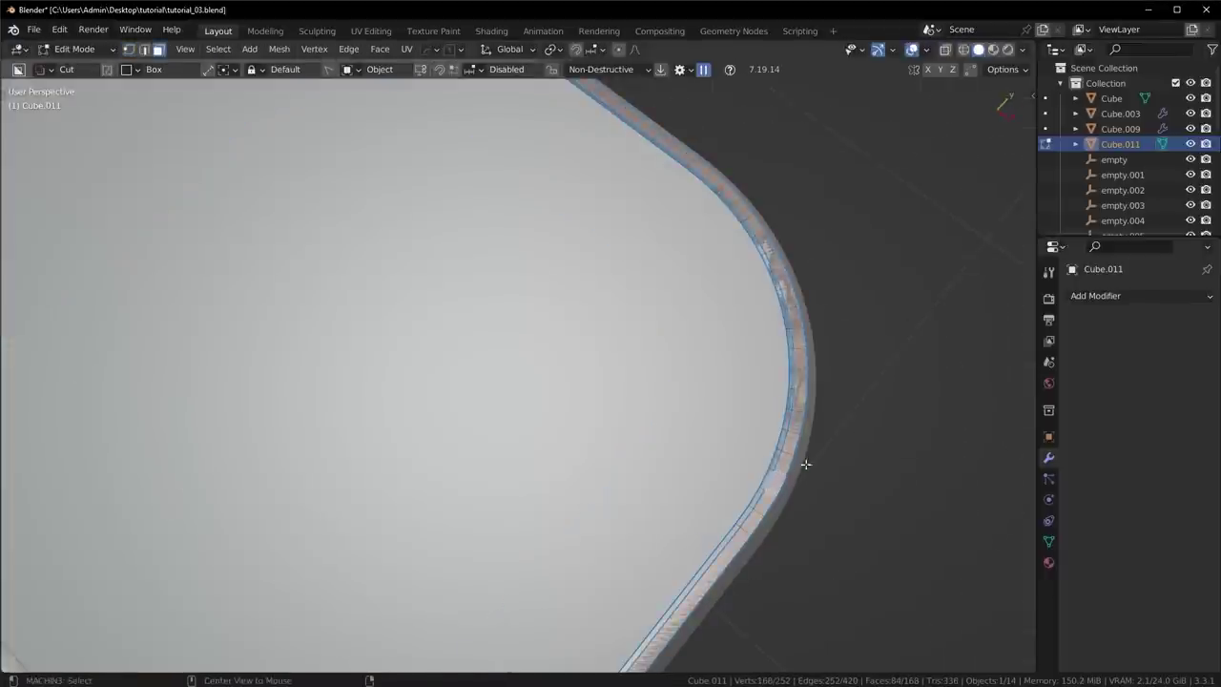
pyautogui.press('x')
pyautogui.click(854, 452)
# Step: Raise the thin ring along Z above the part and extrude it down through the whole body
pyautogui.scroll(-6, 840, 471)
pyautogui.moveTo(831, 466); pyautogui.dragTo(645, 426, button='middle')
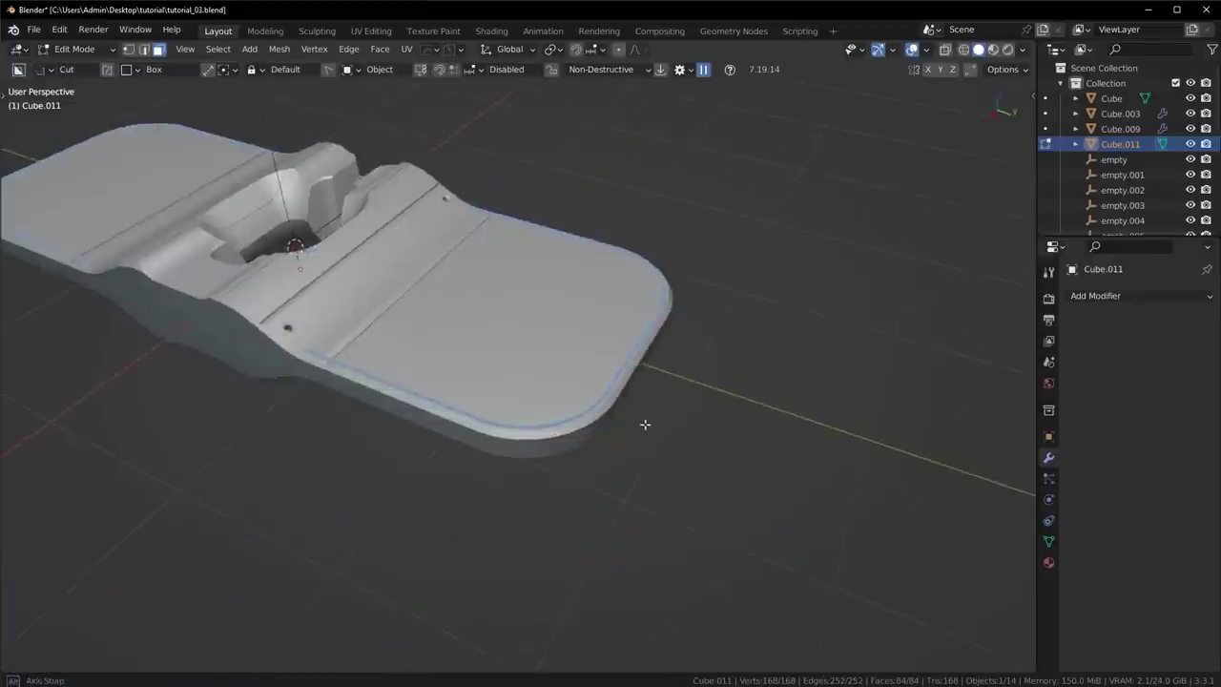
pyautogui.press('a')
pyautogui.press('g')
pyautogui.press('z')
pyautogui.click(645, 301)
pyautogui.press('e')
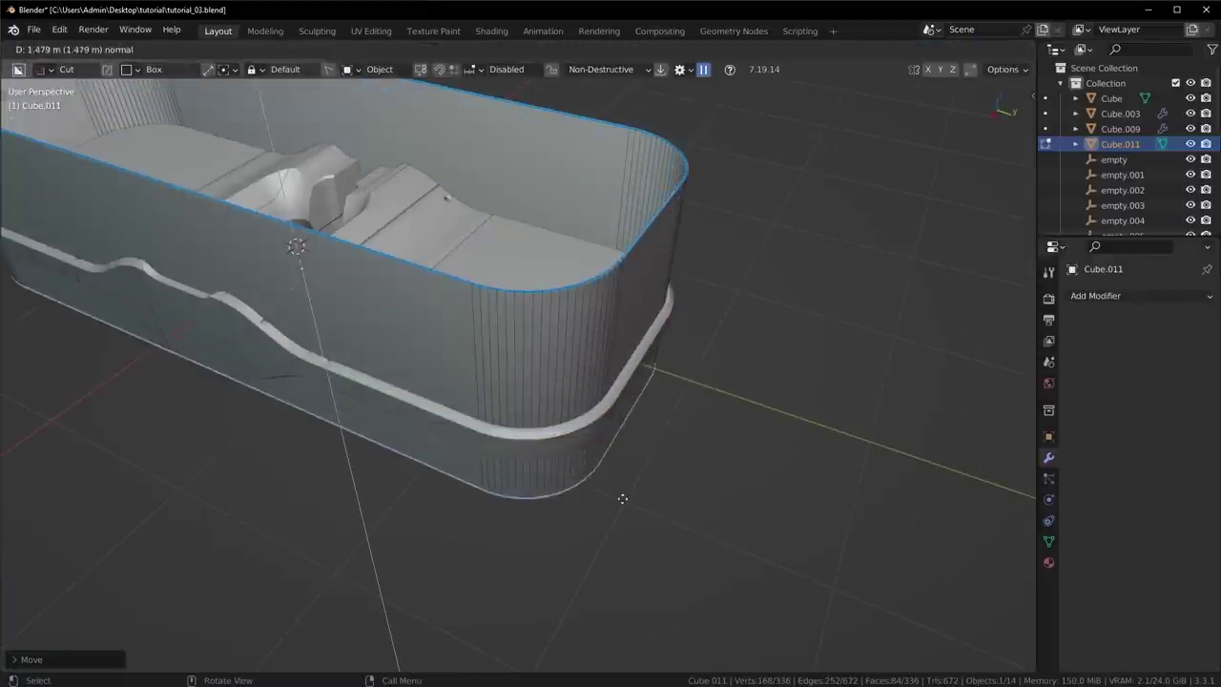
pyautogui.click(622, 503)
# Step: Recalculate the extruded ring's normals and apply Shade Auto Smooth to the object
pyautogui.press('a')
pyautogui.hotkey('shift', 'n')
pyautogui.press('Tab')
pyautogui.rightClick(662, 338)
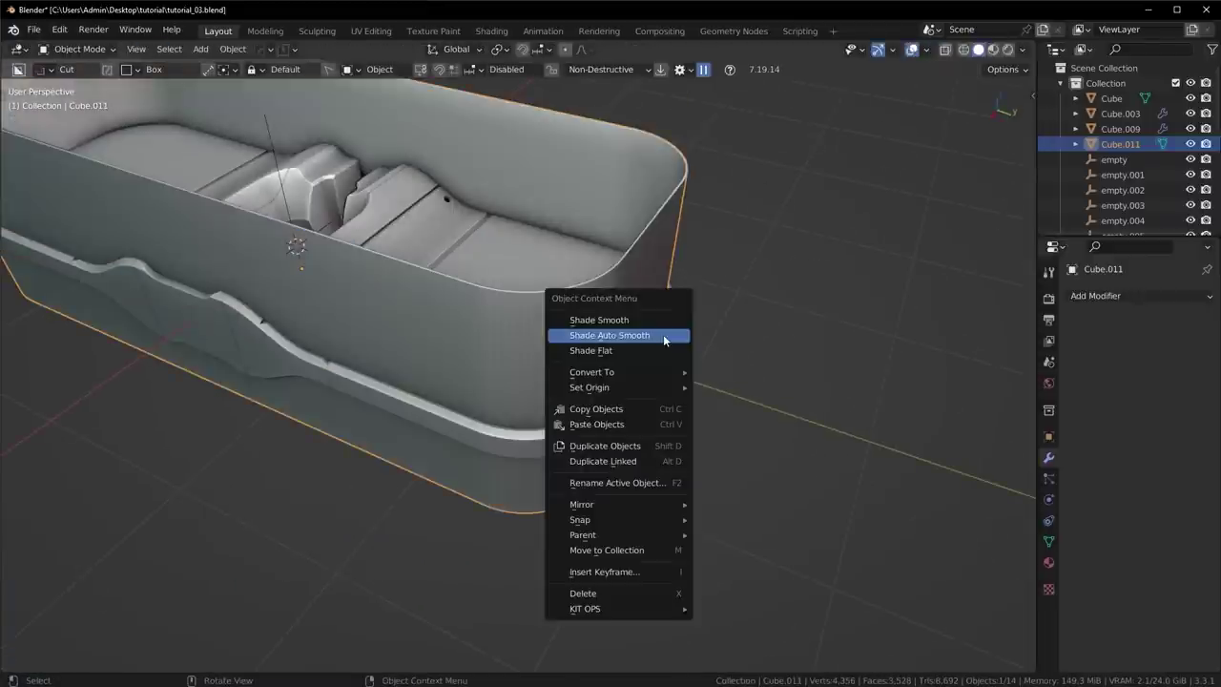
pyautogui.click(662, 338)
# Step: Slash the rounded end pieces with the ring cutter using a non-destructive HardOps boolean
pyautogui.moveTo(662, 341); pyautogui.dragTo(611, 321, button='middle')
pyautogui.keyDown('shift'); pyautogui.click(589, 295); pyautogui.keyUp('shift')
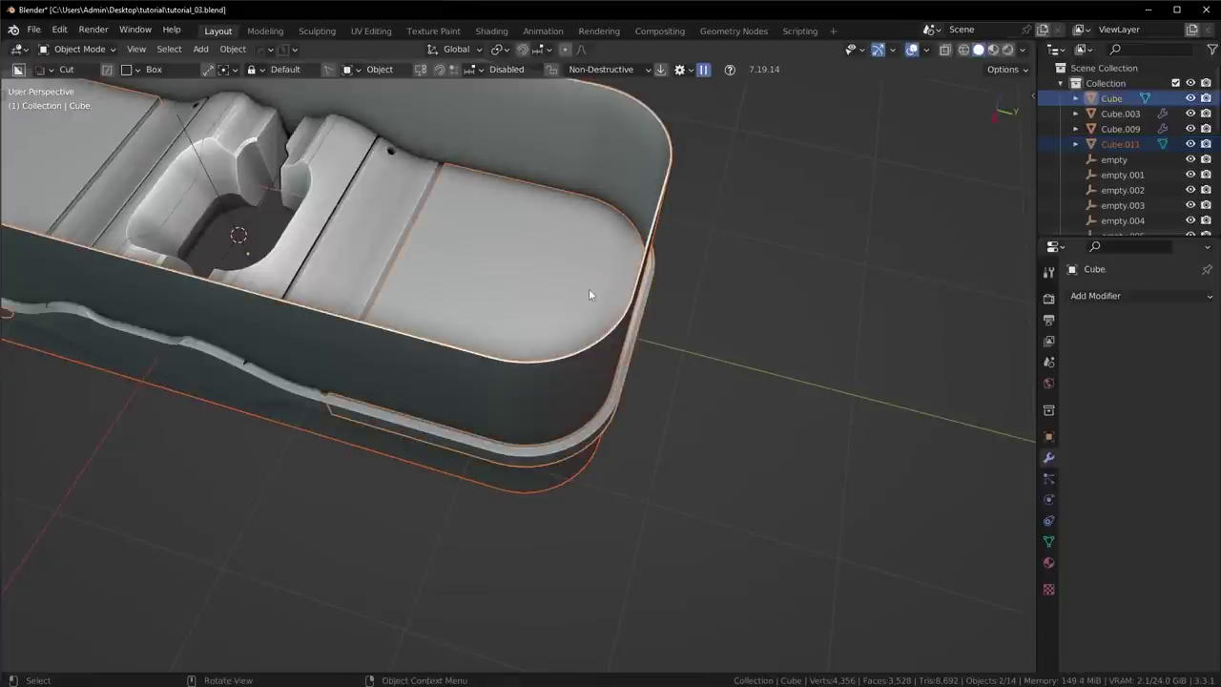
pyautogui.press('ctrl+KP_Divide')
pyautogui.scroll(5, 554, 318)
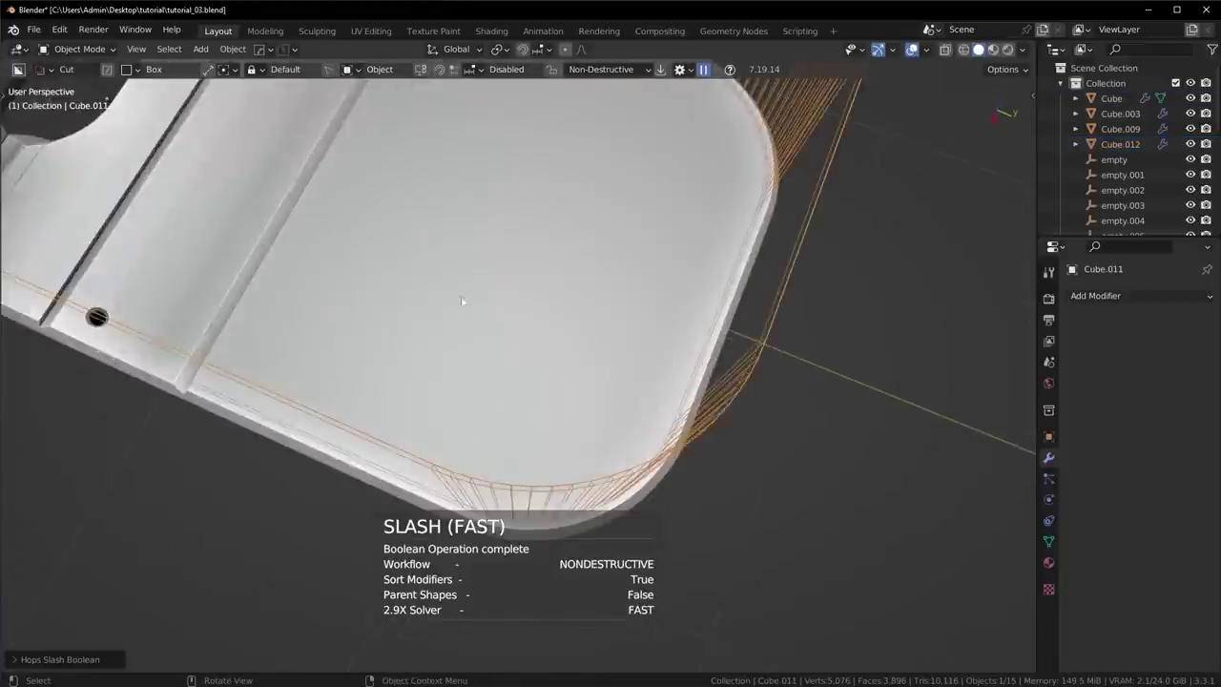
# Step: Convert the ring cutter's slash into a plain groove cut with Shift Bool, and hide the cutter
pyautogui.scroll(-4, 462, 302)
pyautogui.moveTo(467, 538); pyautogui.dragTo(594, 458, button='middle')
pyautogui.press('q')
pyautogui.click(582, 440)
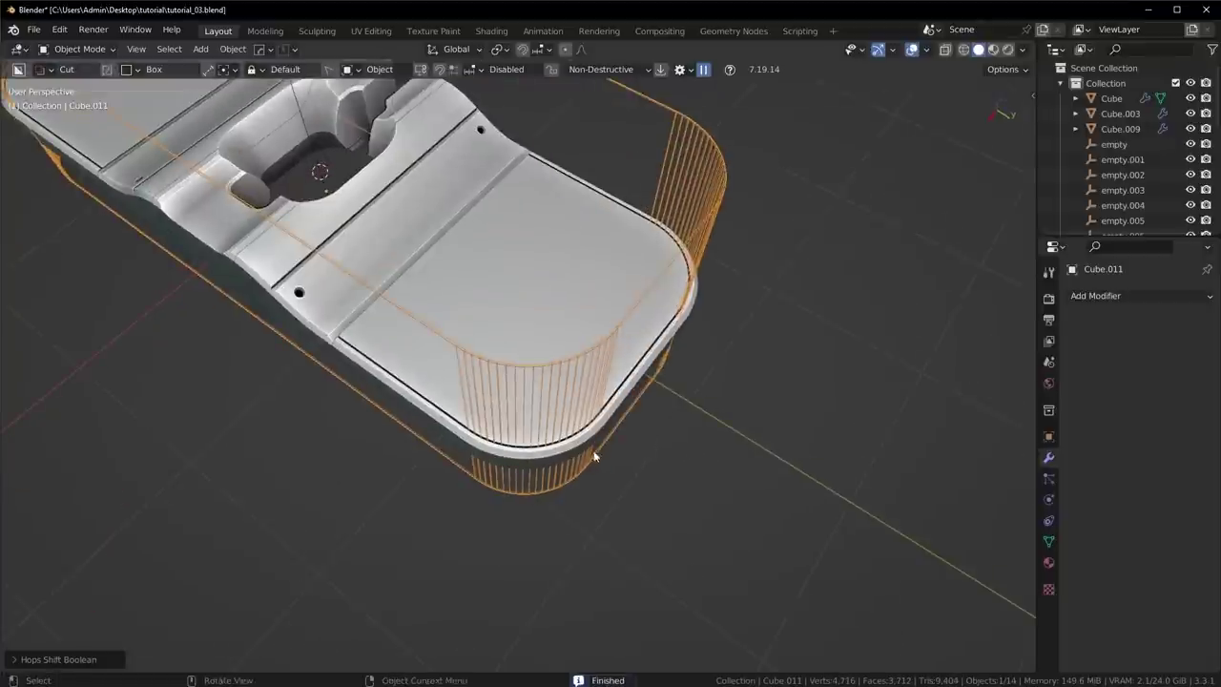
pyautogui.scroll(-5, 593, 456)
pyautogui.moveTo(506, 450); pyautogui.dragTo(582, 465, button='middle')
pyautogui.press('h')
# Step: Examine the border groove around both rounded end pieces
pyautogui.moveTo(582, 465); pyautogui.dragTo(602, 463, button='middle')
pyautogui.scroll(4, 602, 464)
pyautogui.scroll(-3, 708, 305)
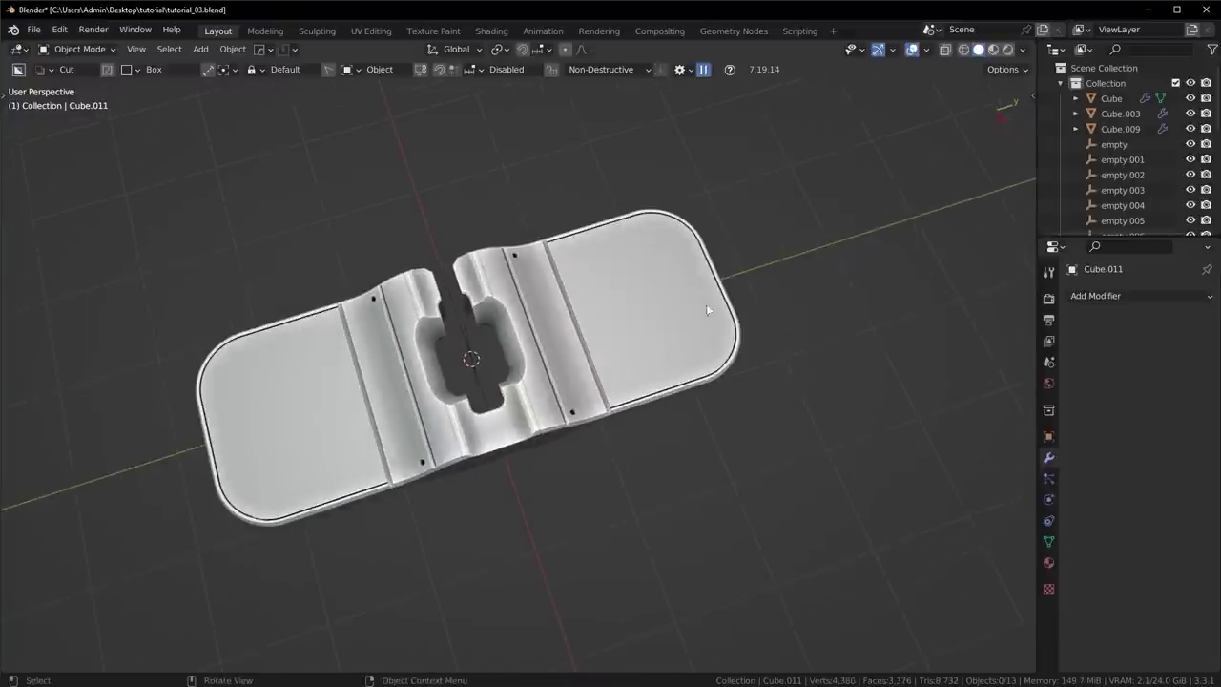
pyautogui.moveTo(710, 307); pyautogui.dragTo(676, 341, button='middle')
pyautogui.scroll(3, 313, 505)
pyautogui.scroll(-2, 385, 458)
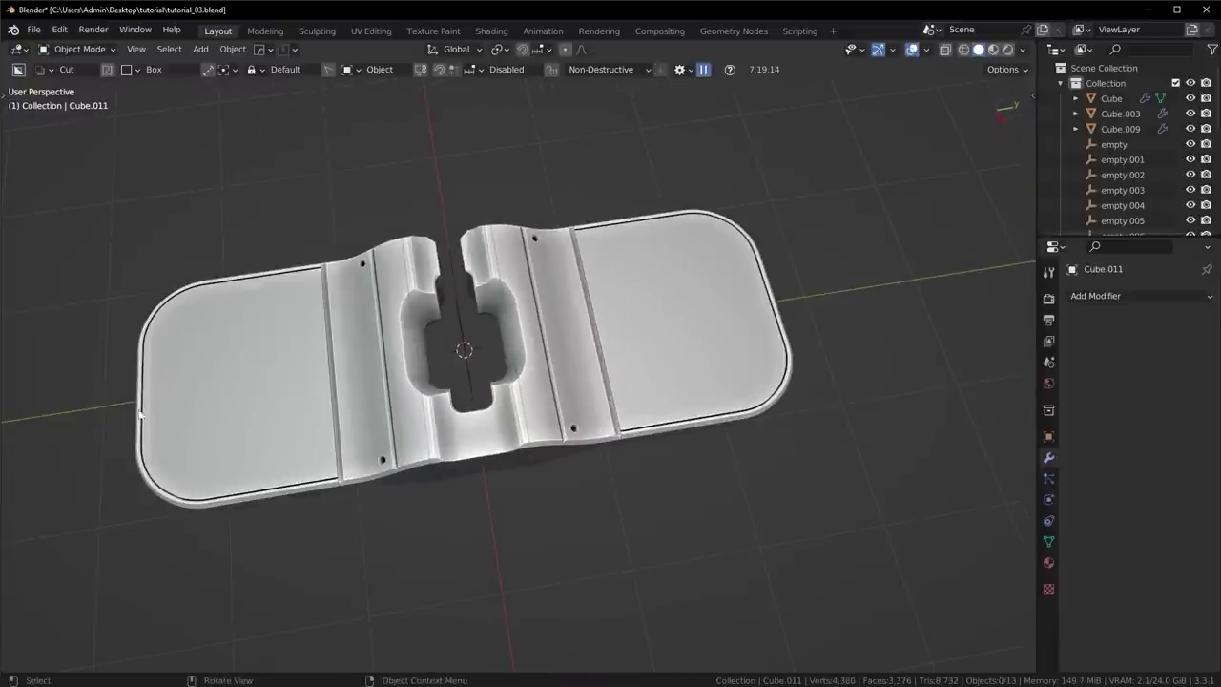
pyautogui.moveTo(513, 331); pyautogui.dragTo(530, 321, button='middle')
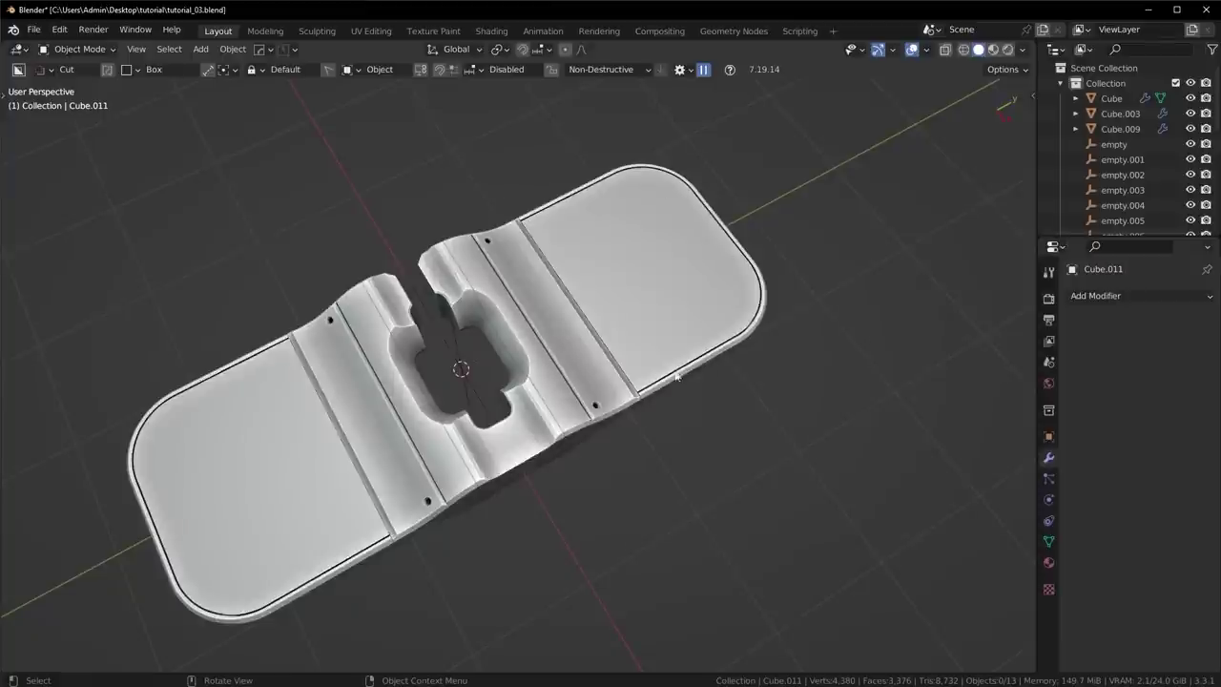
pyautogui.moveTo(695, 283); pyautogui.dragTo(755, 316, button='middle')
pyautogui.scroll(5, 558, 275)
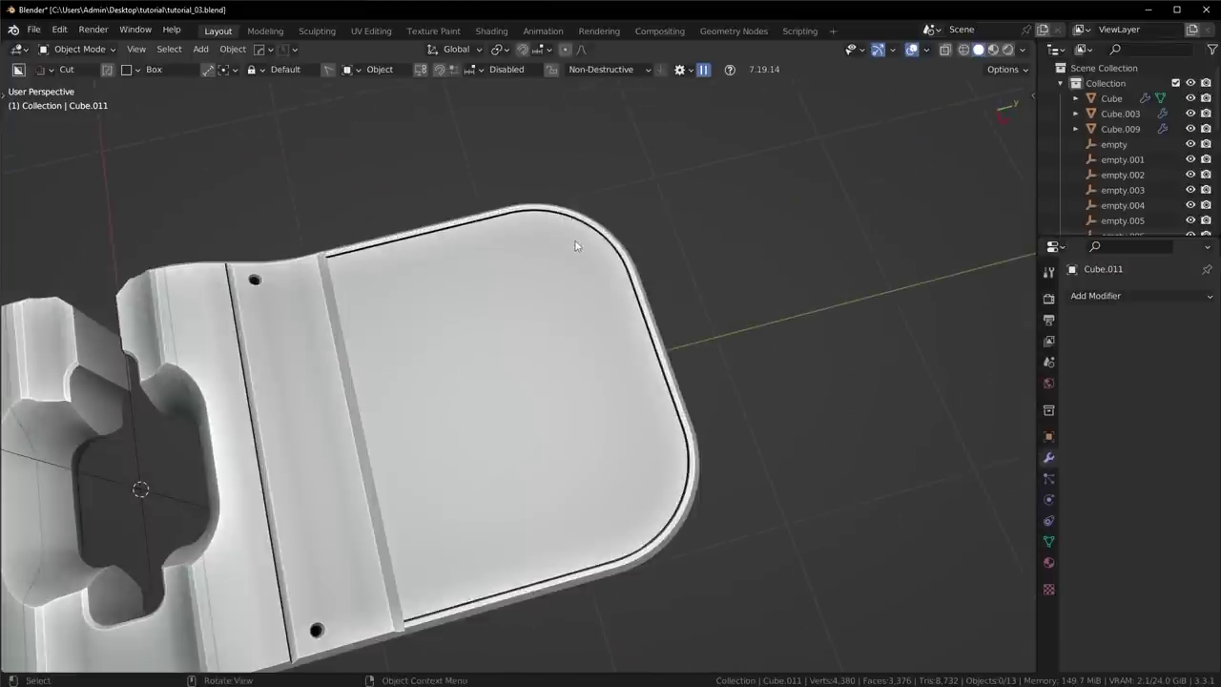
# Step: Cut away the ring cutter's middle section with a large box boolean, keeping only the curved parts at both ends
pyautogui.press('KP_7')
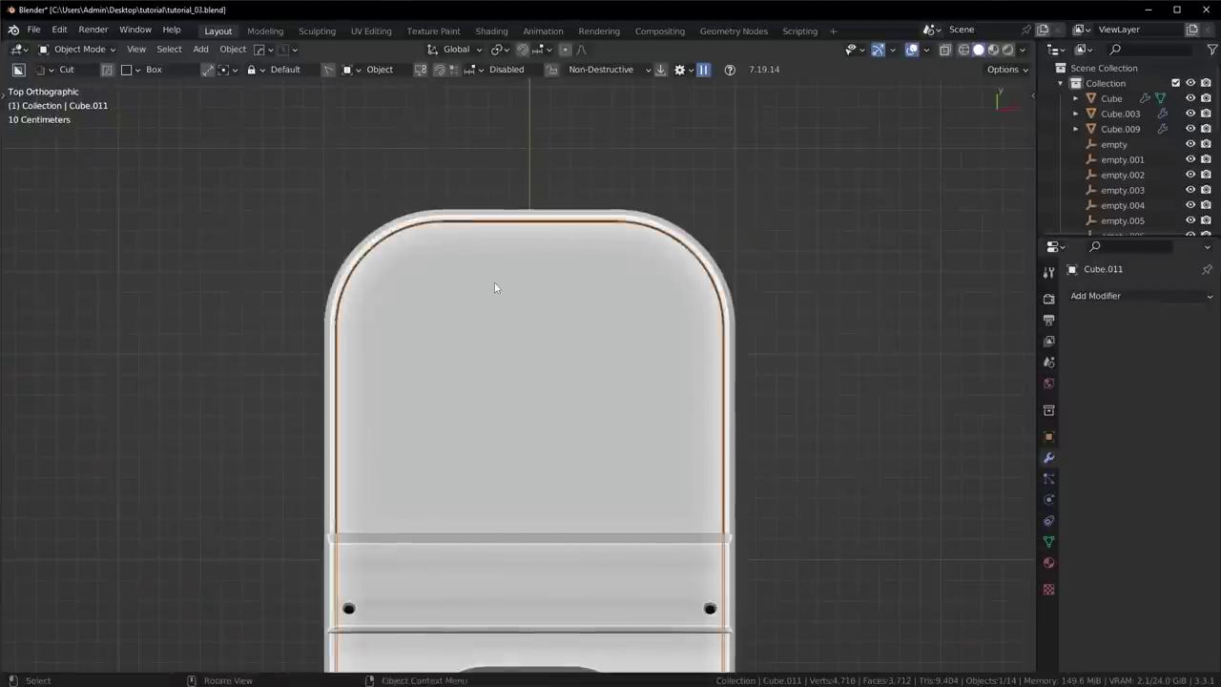
pyautogui.scroll(-5, 495, 284)
pyautogui.moveTo(495, 283); pyautogui.dragTo(578, 347, button='middle')
pyautogui.press('g')
pyautogui.rightClick(605, 321)
pyautogui.press('KP_7')
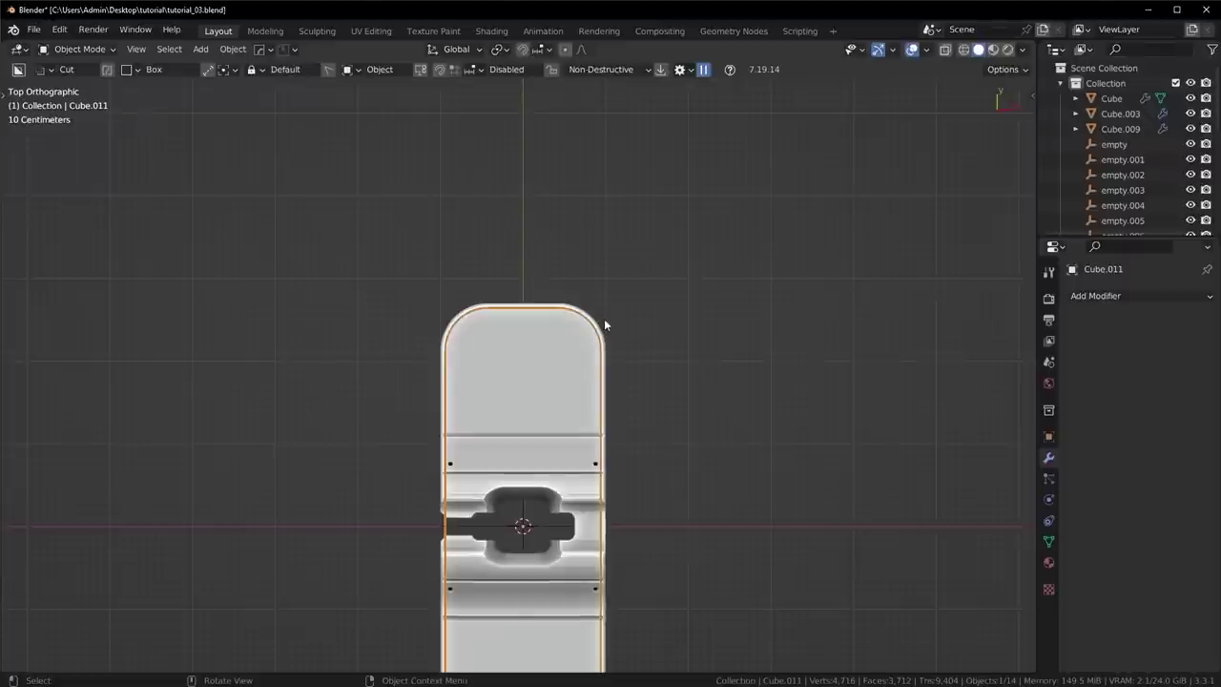
pyautogui.keyDown('shift'); pyautogui.moveTo(531, 402); pyautogui.dragTo(539, 222, button='middle'); pyautogui.keyUp('shift')
pyautogui.hotkey('ctrl', 'd')
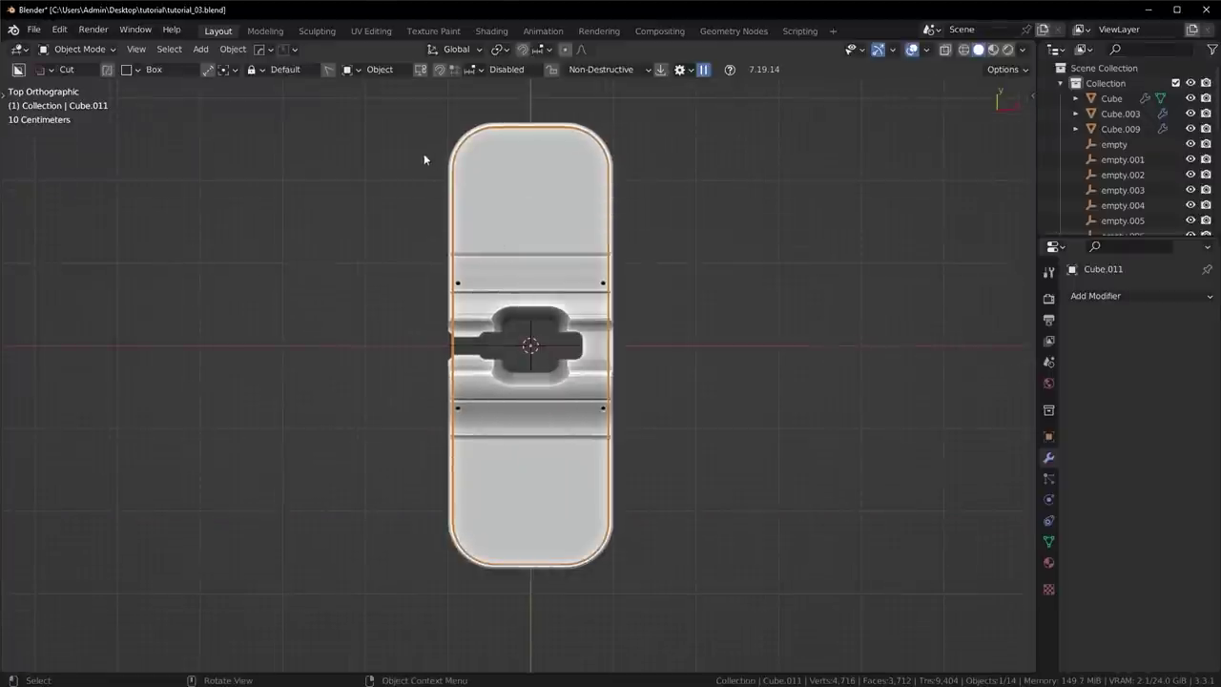
pyautogui.moveTo(413, 159)
pyautogui.mouseDown()
pyautogui.moveTo(707, 446)
pyautogui.moveTo(718, 534)
pyautogui.mouseUp()
pyautogui.moveTo(717, 534); pyautogui.dragTo(619, 450, button='middle')
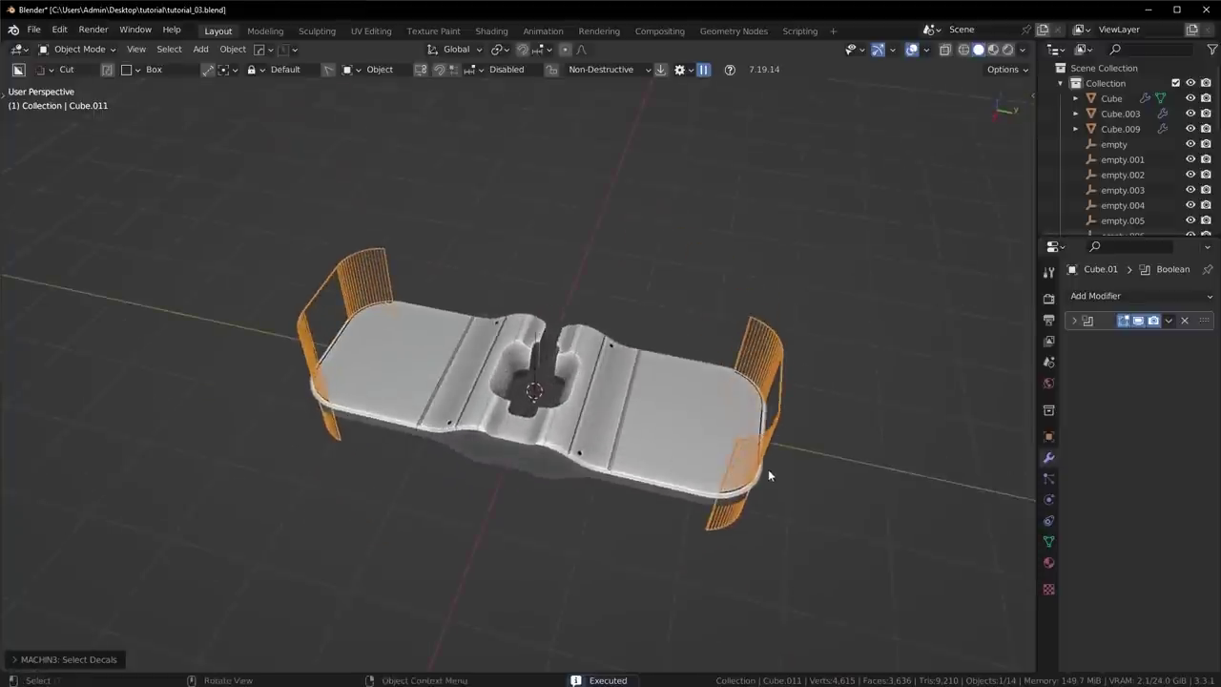
# Step: Reveal the box cutter with Ever Scroll, scale it up by about 1.06 to shorten the ring segments, and hide it
pyautogui.press('h')
pyautogui.moveTo(769, 474); pyautogui.dragTo(783, 488, button='middle')
pyautogui.hotkey('ctrl', 'z')
pyautogui.press('q')
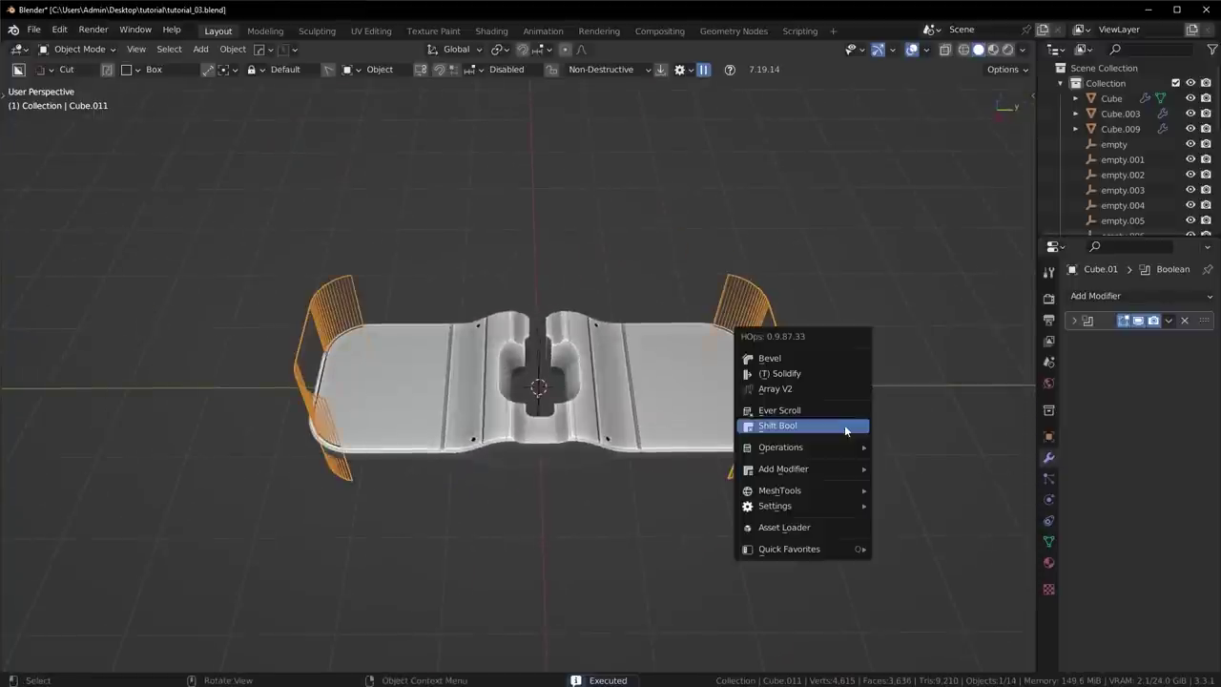
pyautogui.click(834, 415)
pyautogui.press('s')
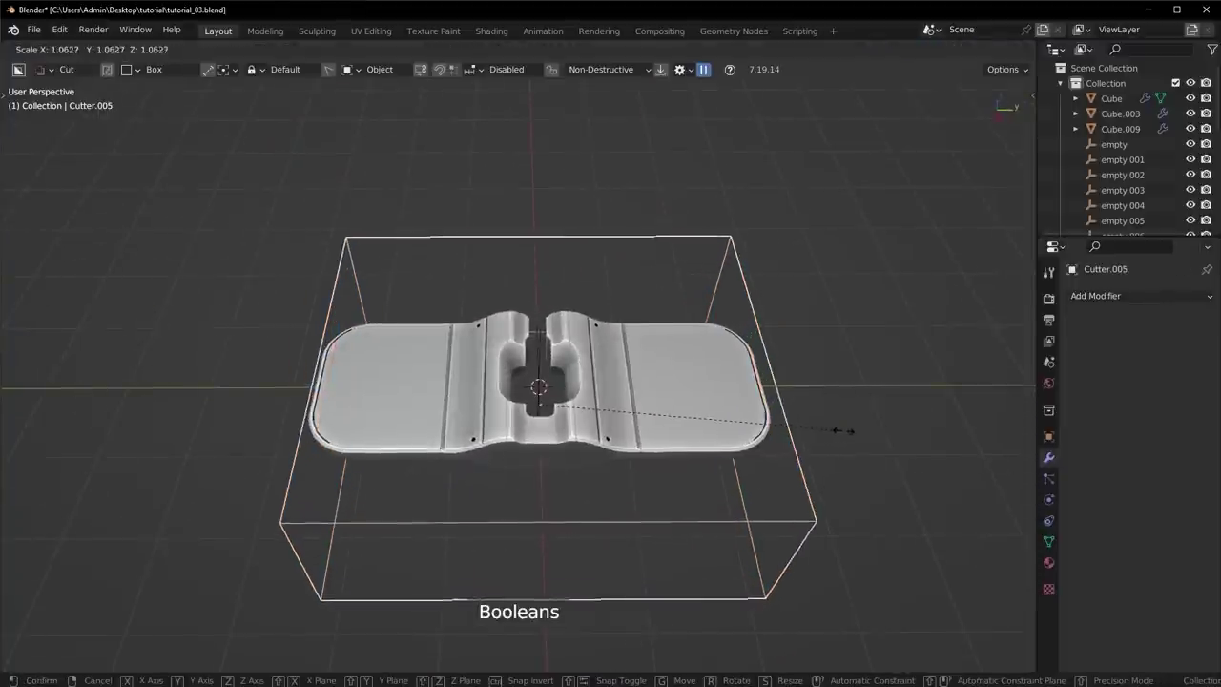
pyautogui.click(844, 430)
pyautogui.keyDown('shift'); pyautogui.moveTo(844, 430); pyautogui.dragTo(539, 397, button='middle'); pyautogui.keyUp('shift')
pyautogui.press('h')
# Step: Inspect the shortened border grooves at both ends of the part
pyautogui.scroll(4, 727, 469)
pyautogui.scroll(3, 705, 377)
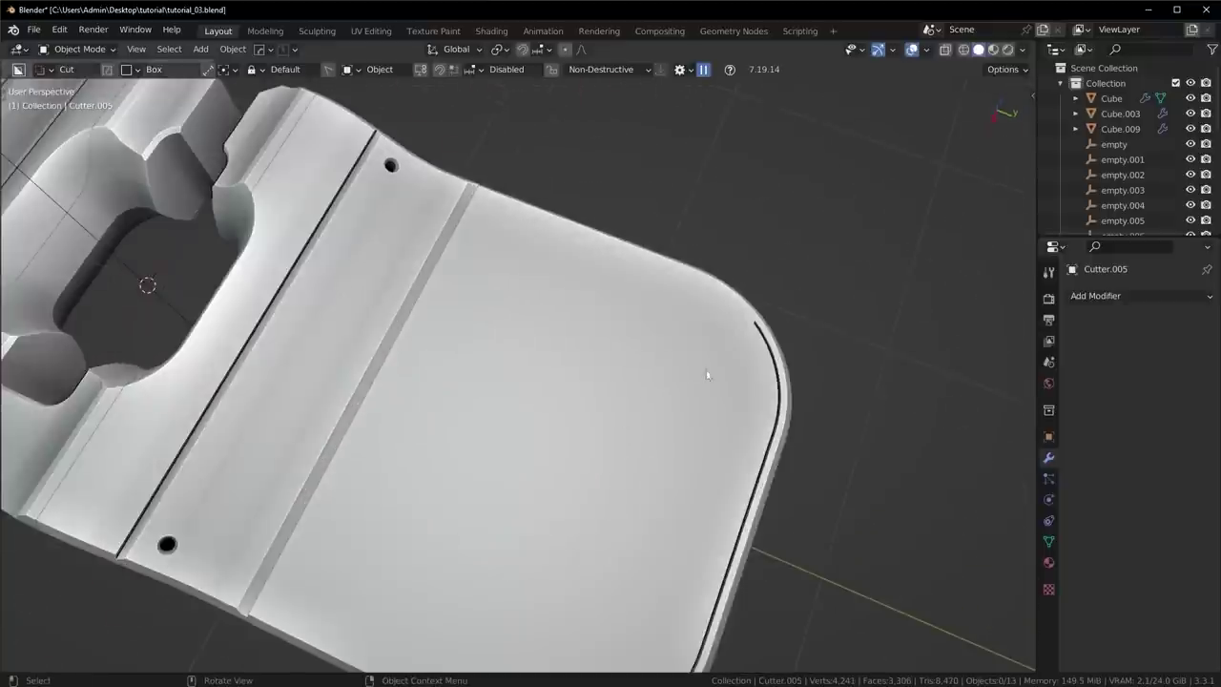
pyautogui.scroll(-5, 741, 338)
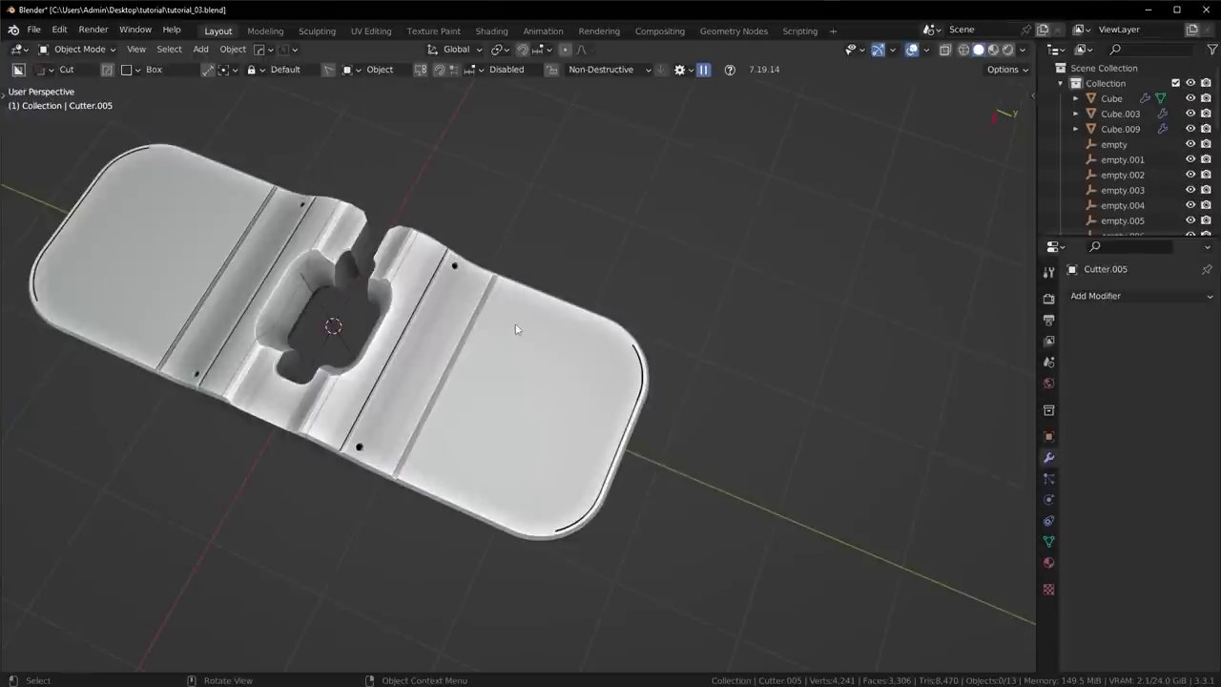
pyautogui.moveTo(524, 328); pyautogui.dragTo(646, 302, button='middle')
pyautogui.scroll(-4, 630, 319)
pyautogui.moveTo(435, 475); pyautogui.dragTo(434, 477, button='middle')
pyautogui.scroll(3, 521, 463)
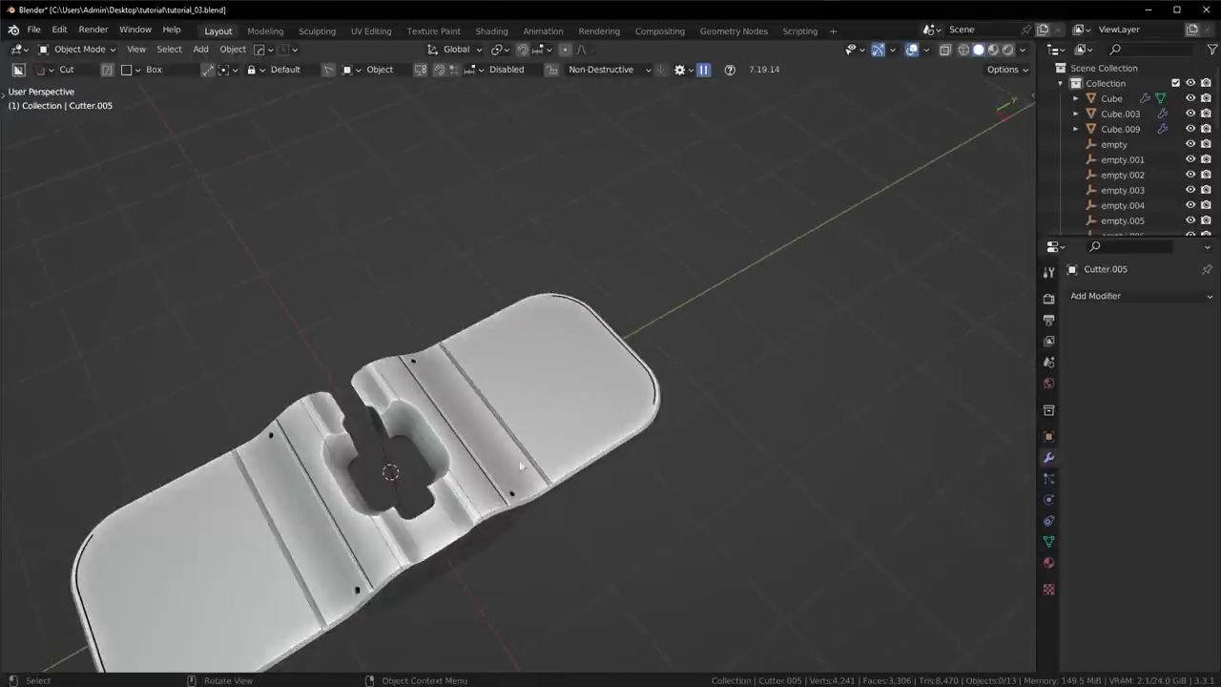
pyautogui.keyDown('shift'); pyautogui.moveTo(521, 464); pyautogui.dragTo(612, 336, button='middle'); pyautogui.keyUp('shift')
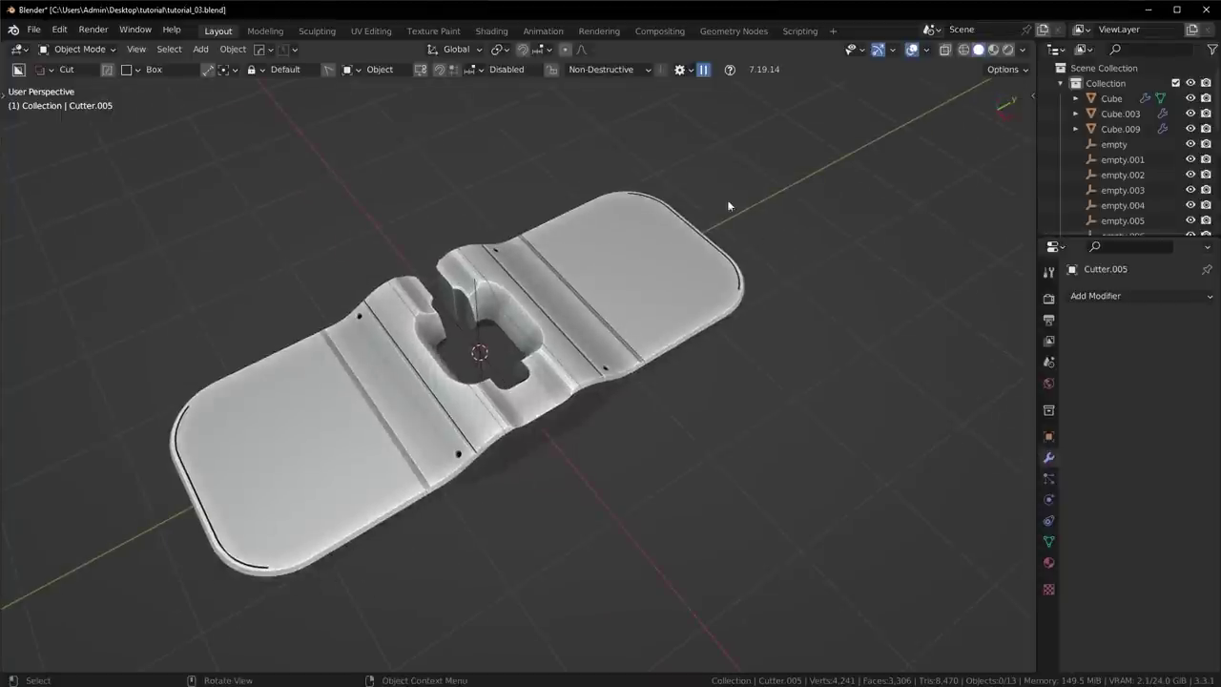
pyautogui.scroll(-4, 576, 383)
pyautogui.moveTo(576, 383); pyautogui.dragTo(573, 391, button='middle')
pyautogui.scroll(5, 574, 391)
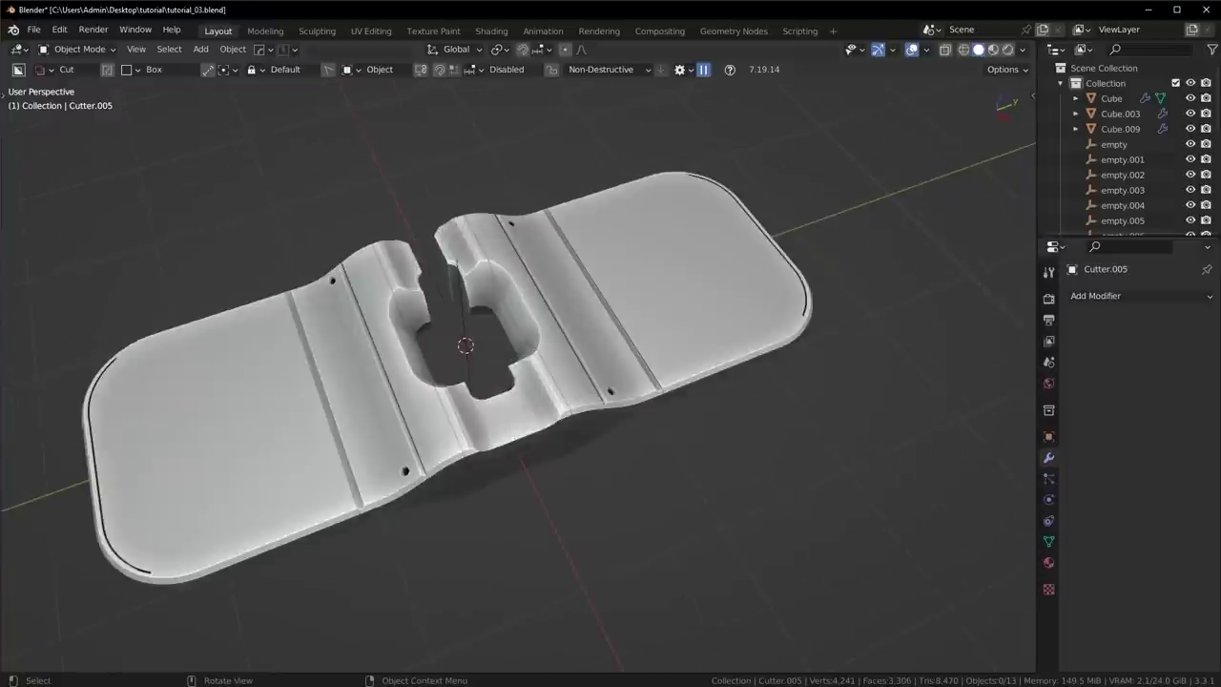
pyautogui.scroll(-2, 573, 391)
# Step: Try to join a small cylindrical boss inside the corner of the rounded end piece using a circle shape
pyautogui.press('KP_7')
pyautogui.keyDown('shift'); pyautogui.moveTo(481, 217); pyautogui.dragTo(548, 395, button='middle'); pyautogui.keyUp('shift')
pyautogui.scroll(6, 547, 395)
pyautogui.click(531, 278)
pyautogui.hotkey('ctrl', 'd')
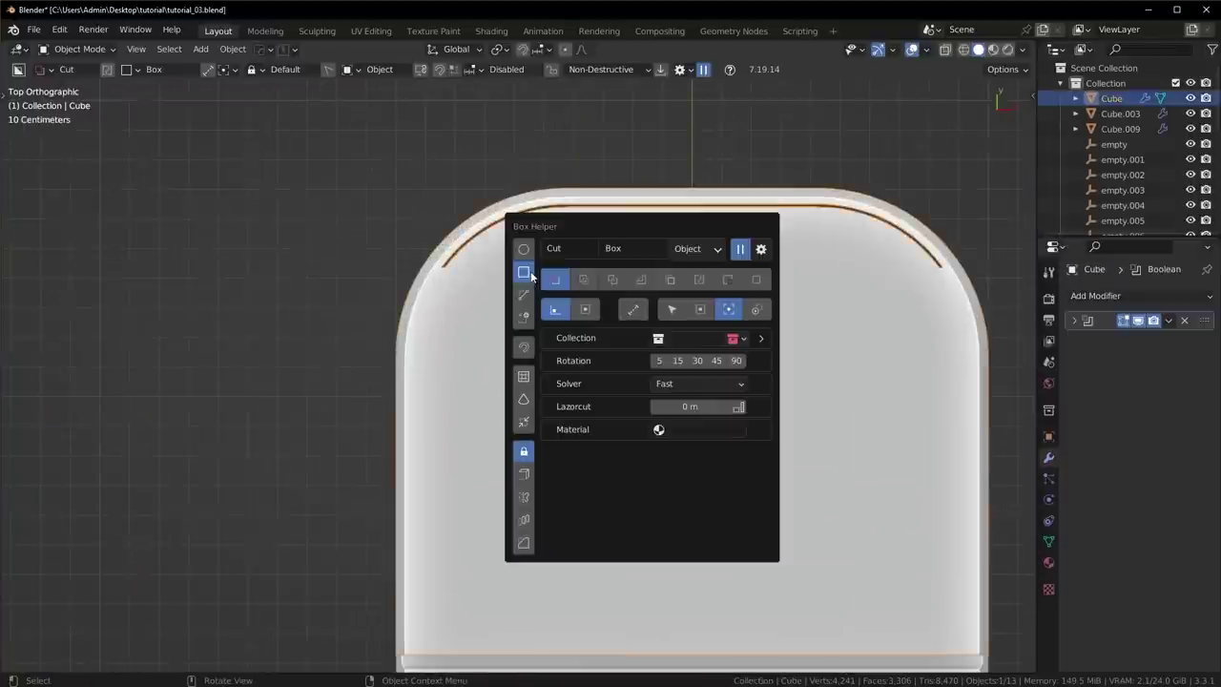
pyautogui.click(523, 252)
pyautogui.moveTo(483, 276); pyautogui.dragTo(505, 298)
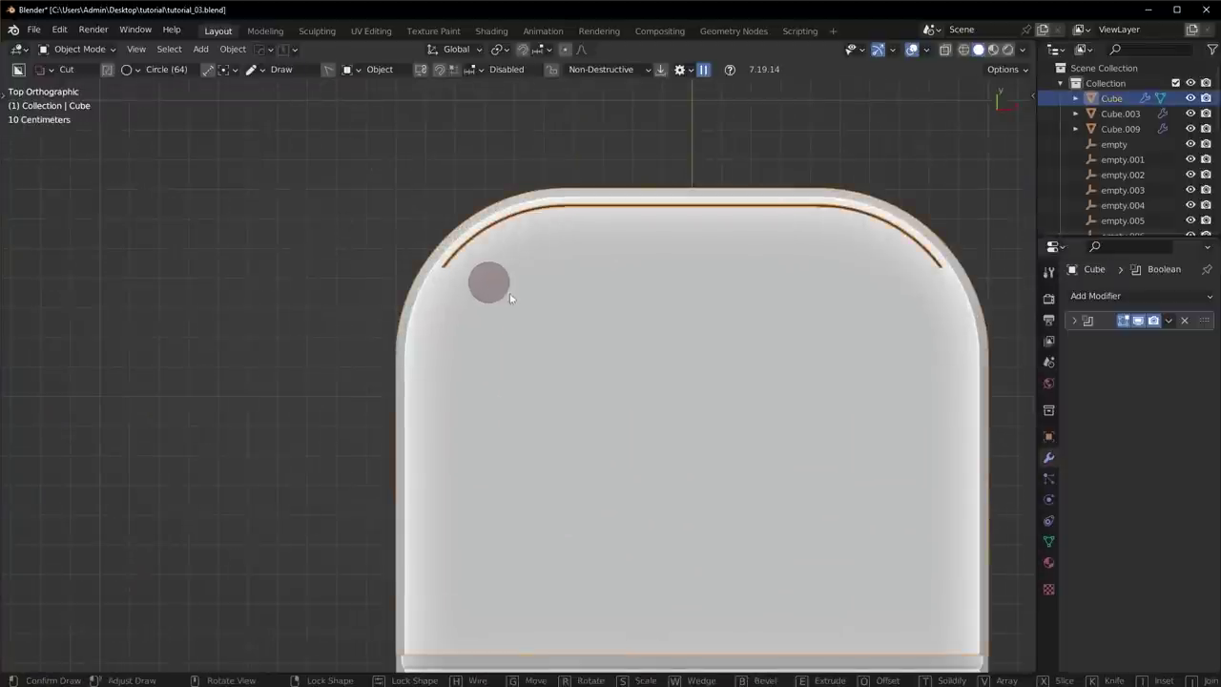
pyautogui.moveTo(505, 298)
pyautogui.mouseDown(button='middle')
pyautogui.moveTo(407, 235)
pyautogui.moveTo(594, 193)
pyautogui.mouseUp(button='middle')
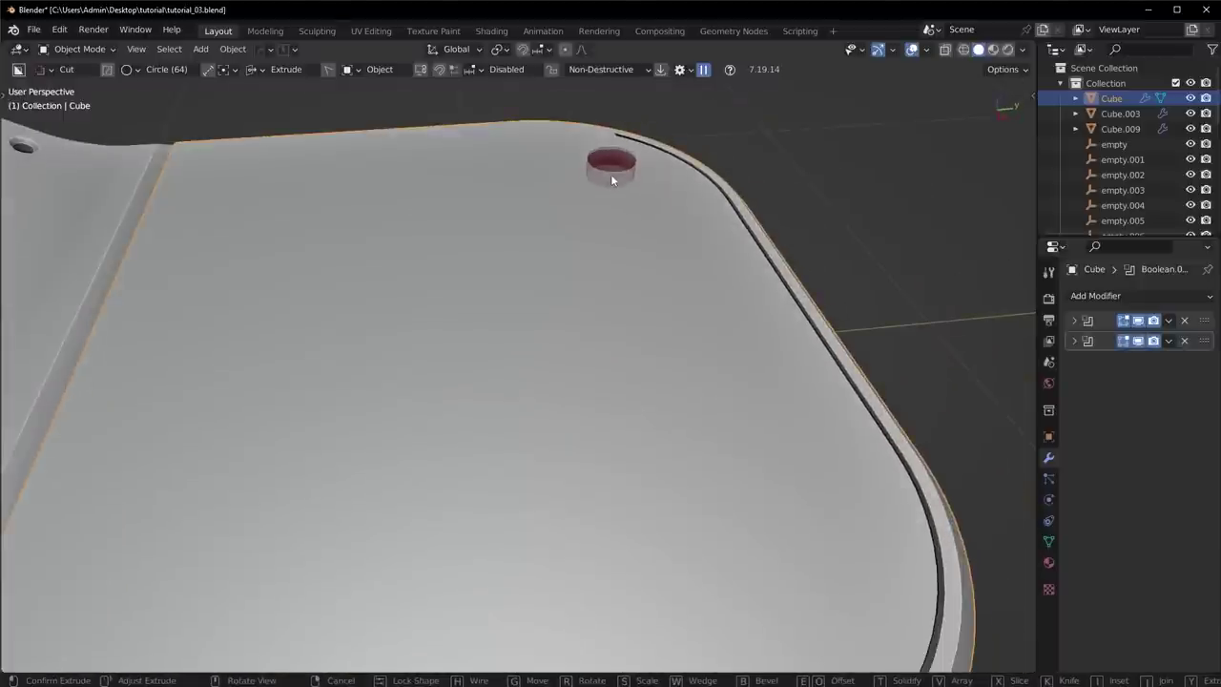
pyautogui.press('j')
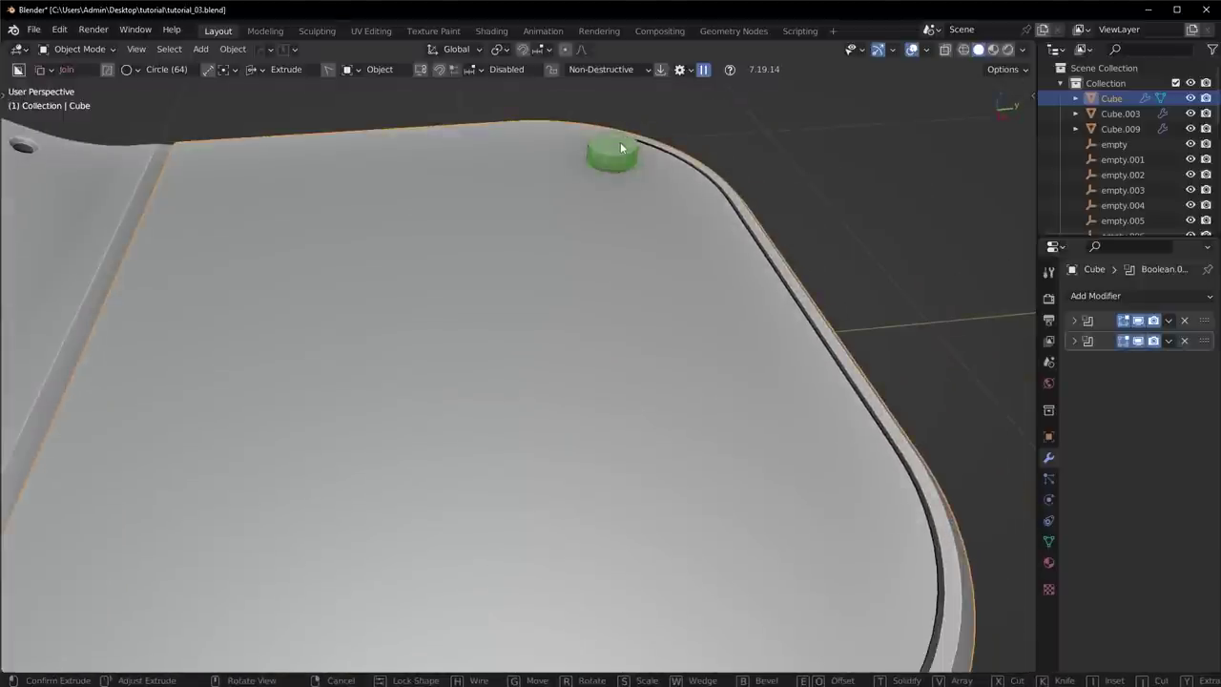
pyautogui.click(620, 147)
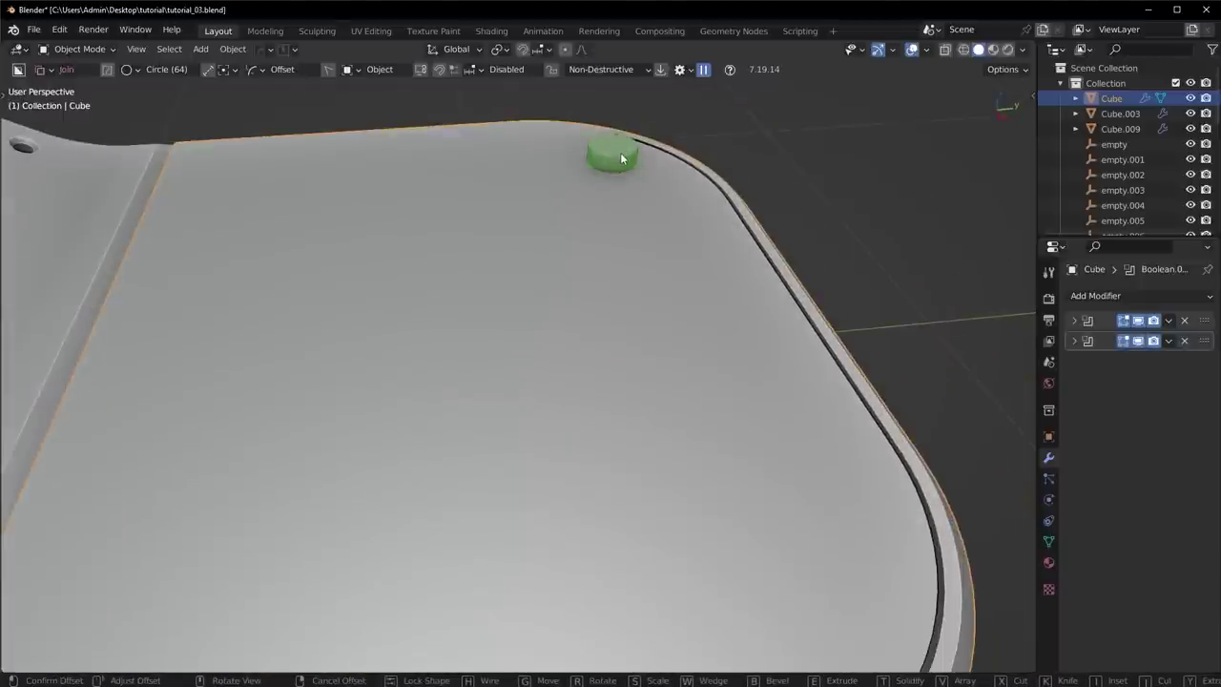
pyautogui.scroll(-8, 727, 349)
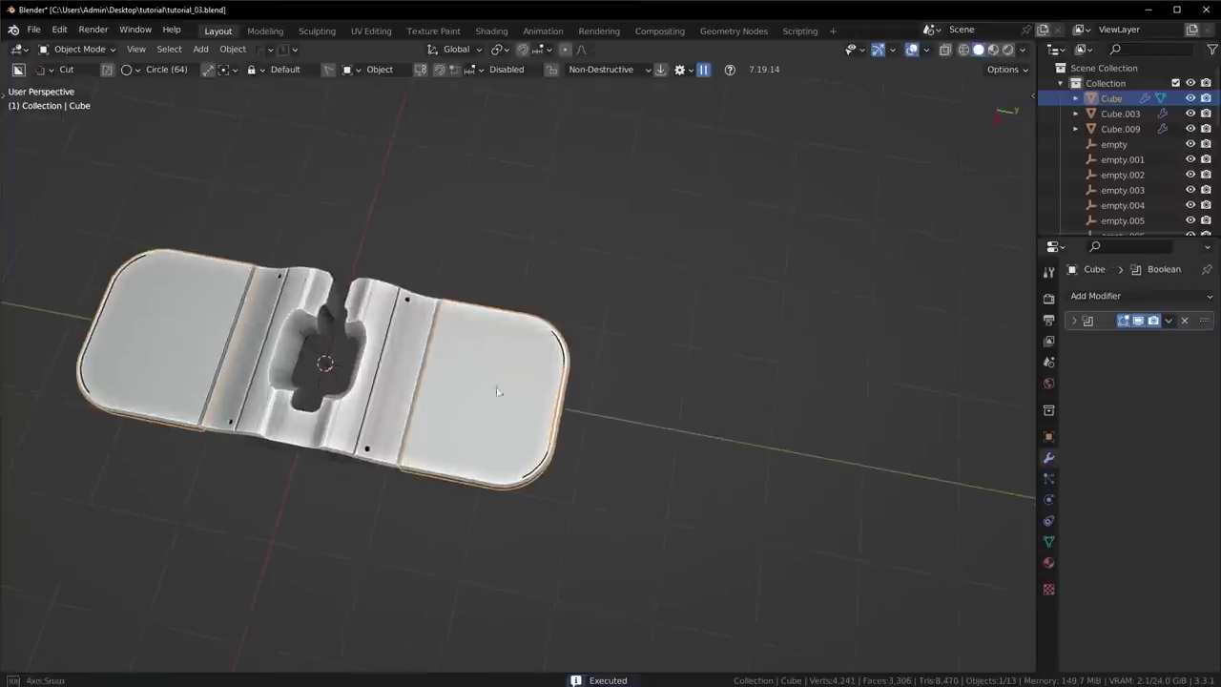
# Step: Cut a small box notch into the rounded end piece beside the cross groove, close to the part's side edge
pyautogui.moveTo(599, 434); pyautogui.dragTo(741, 296, button='middle')
pyautogui.press('KP_7')
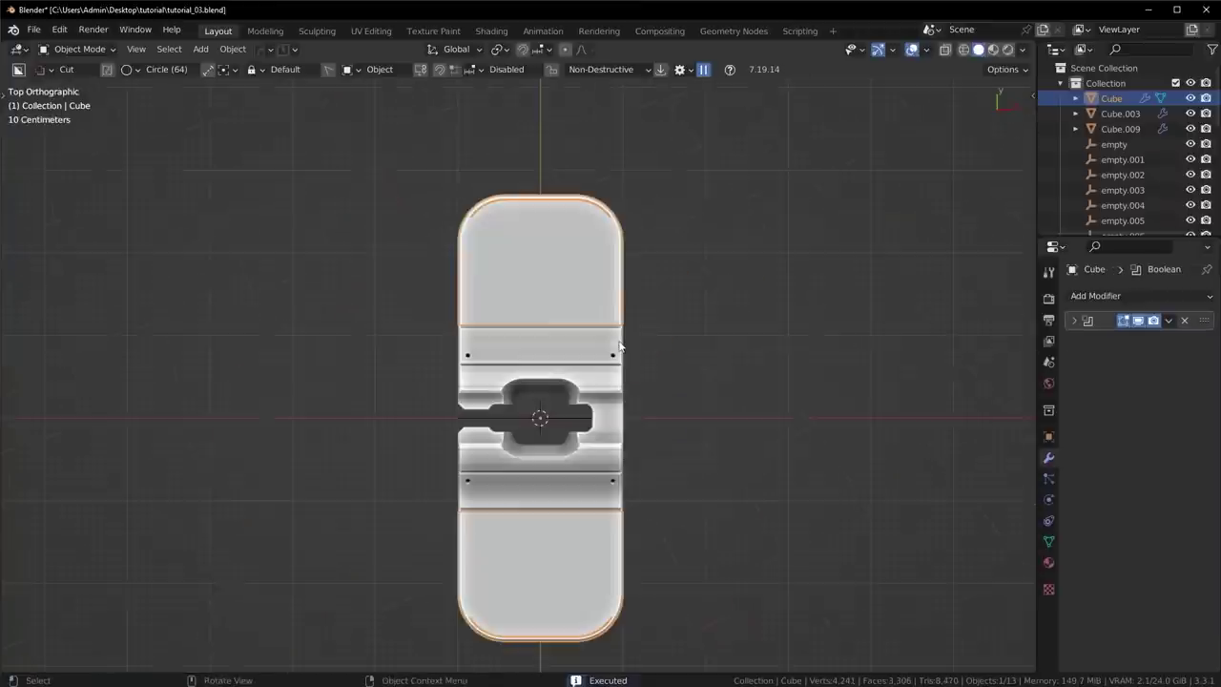
pyautogui.press('d')
pyautogui.scroll(6, 589, 415)
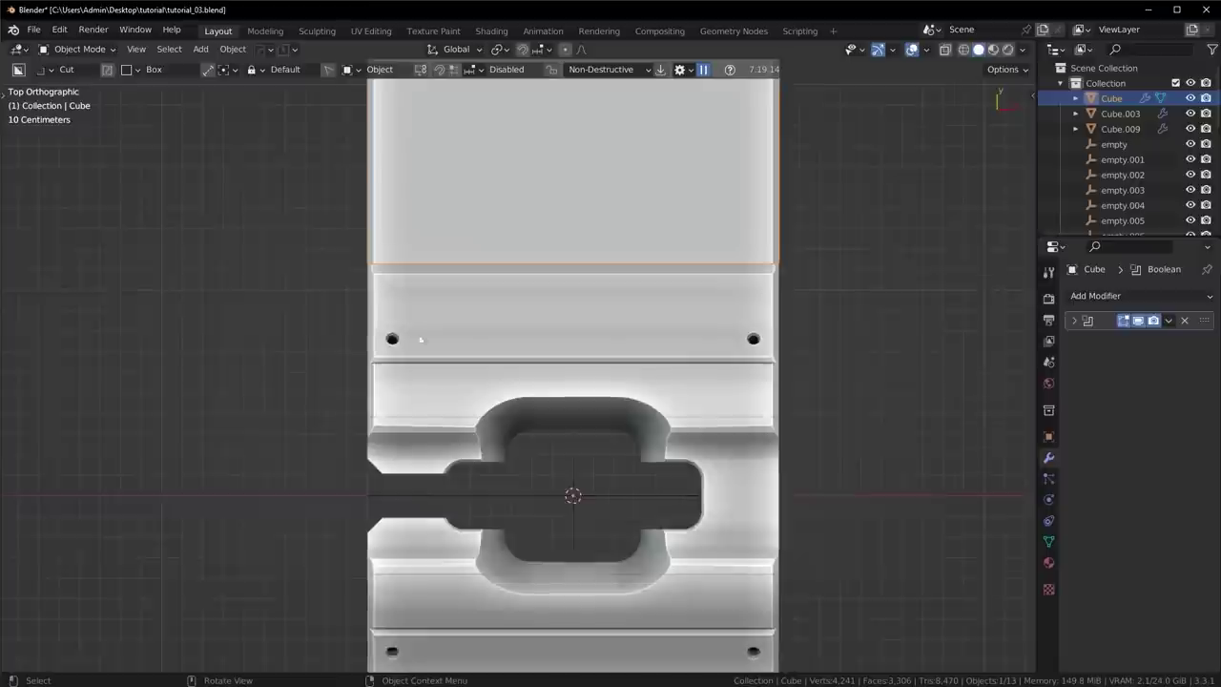
pyautogui.moveTo(378, 237); pyautogui.dragTo(390, 260)
pyautogui.moveTo(390, 260); pyautogui.dragTo(464, 161, button='middle')
pyautogui.click(351, 212)
pyautogui.scroll(-5, 572, 286)
pyautogui.moveTo(631, 286); pyautogui.dragTo(564, 326, button='middle')
# Step: Reveal the small box cutter with Ever Scroll and mirror it across the X and Y axes to repeat the notch
pyautogui.press('q')
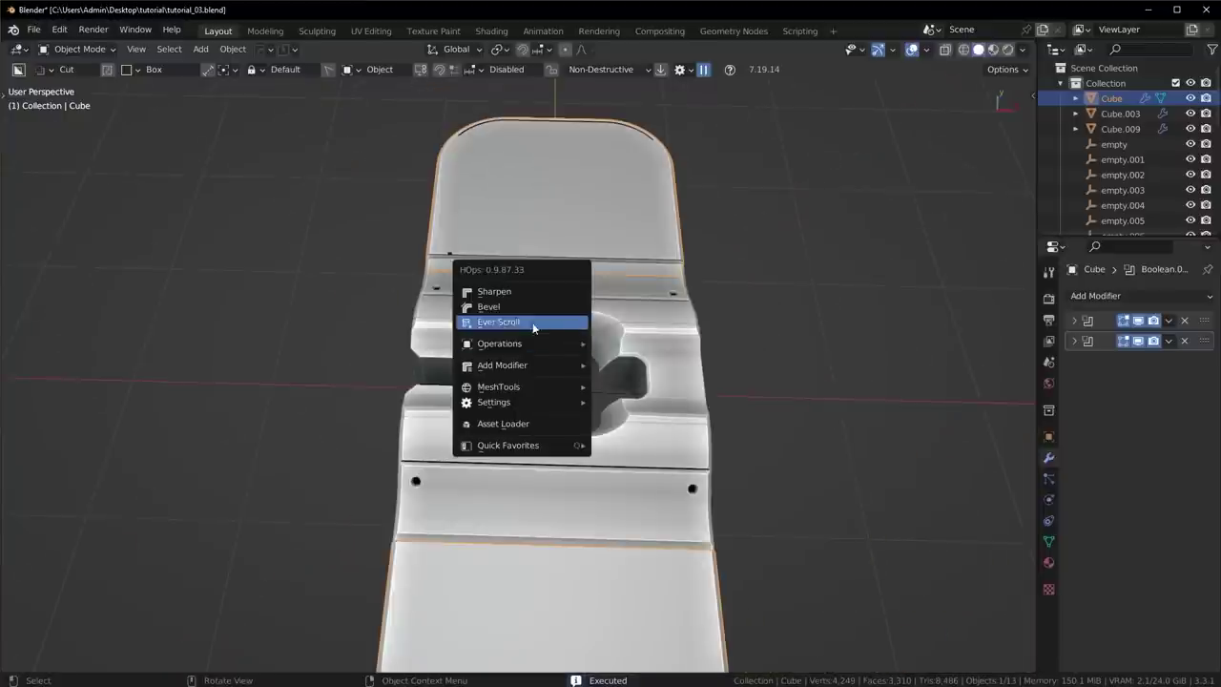
pyautogui.click(534, 328)
pyautogui.hotkey('alt', 'x')
pyautogui.click(449, 391)
pyautogui.moveTo(456, 391); pyautogui.dragTo(719, 406, button='middle')
pyautogui.hotkey('alt', 'x')
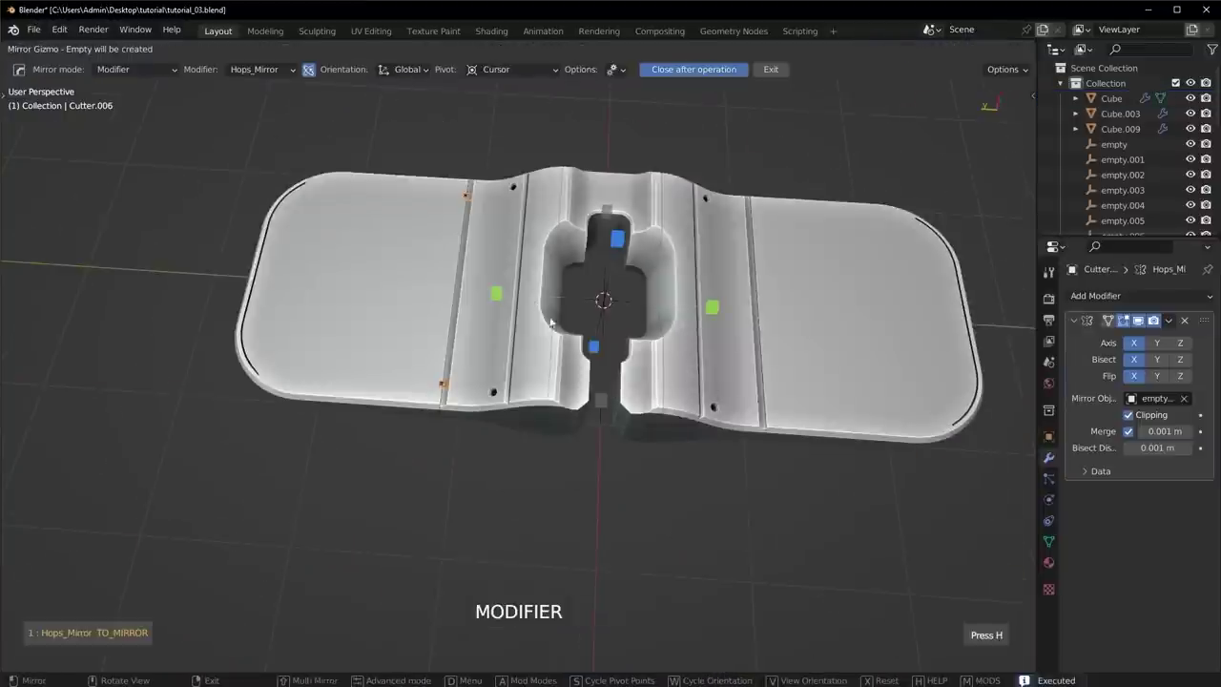
pyautogui.click(497, 294)
pyautogui.press('h')
pyautogui.moveTo(842, 378); pyautogui.dragTo(393, 342, button='middle')
pyautogui.scroll(-3, 538, 339)
pyautogui.hotkey('ctrl', 'z')
# Step: Move the mirrored notch cutter inward along X, away from the part's side edges
pyautogui.scroll(5, 678, 435)
pyautogui.press('g')
pyautogui.press('x')
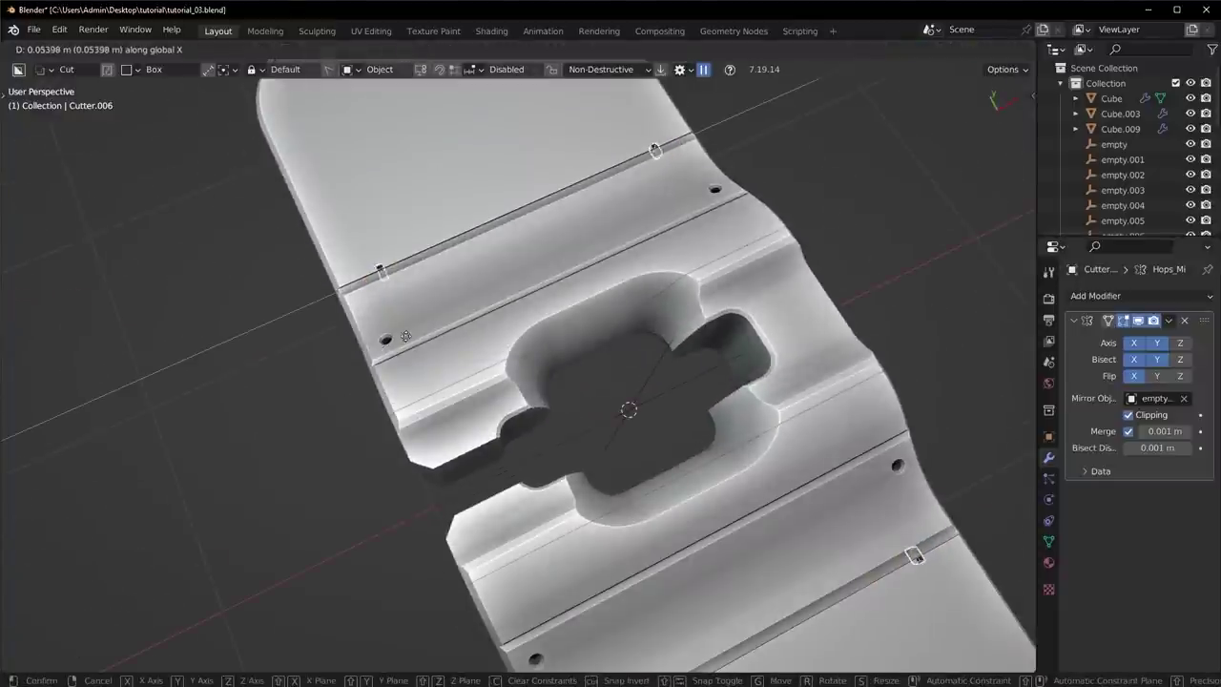
pyautogui.scroll(-6, 737, 417)
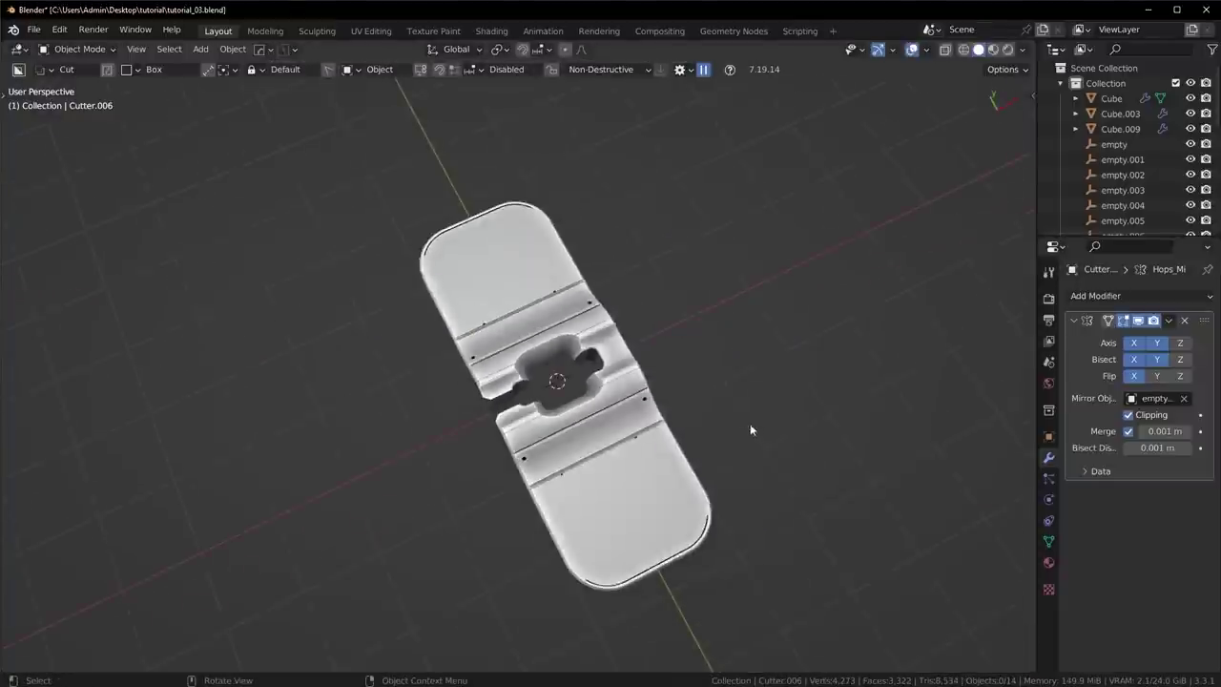
pyautogui.moveTo(752, 429); pyautogui.dragTo(536, 396, button='middle')
pyautogui.scroll(4, 539, 397)
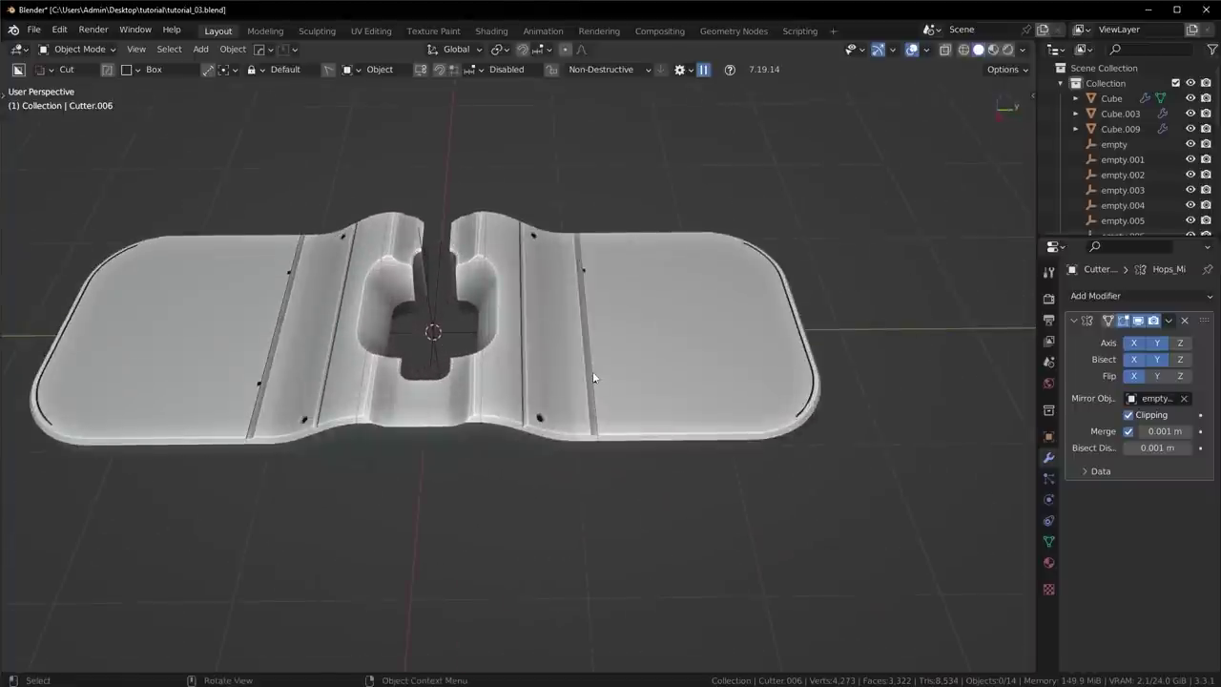
# Step: Try to shift the notch cutter along X toward the ends of the cross grooves
pyautogui.press('g')
pyautogui.press('y')
pyautogui.press('x')
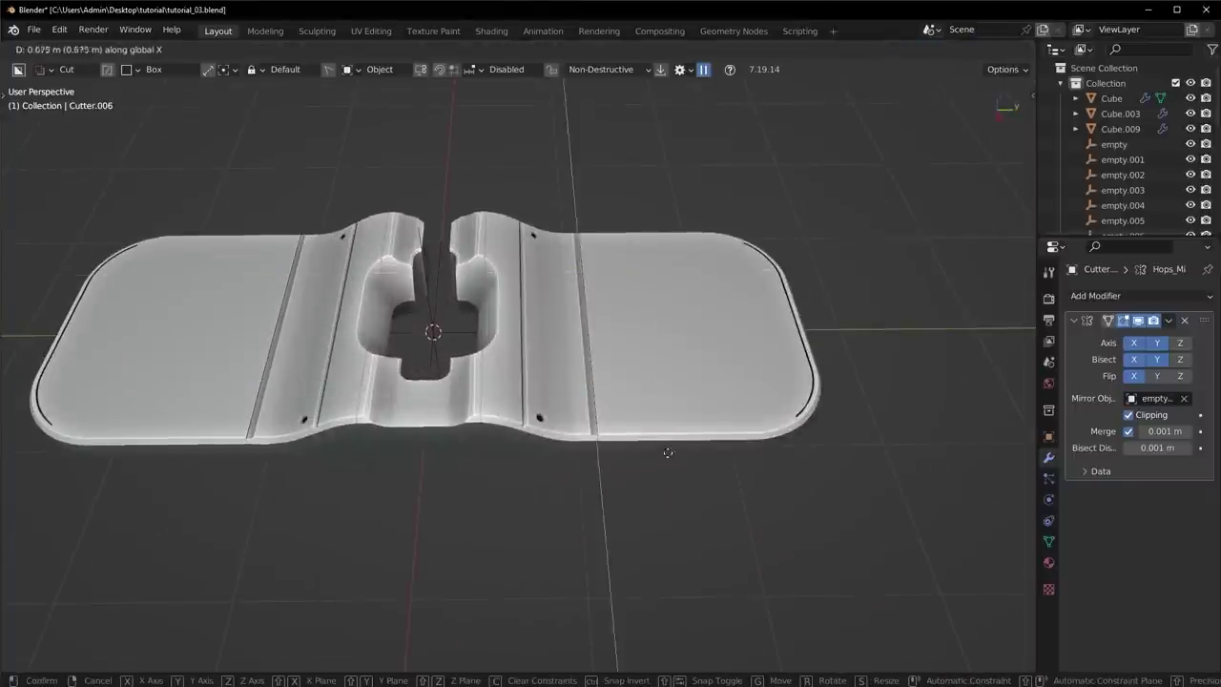
pyautogui.click(635, 354)
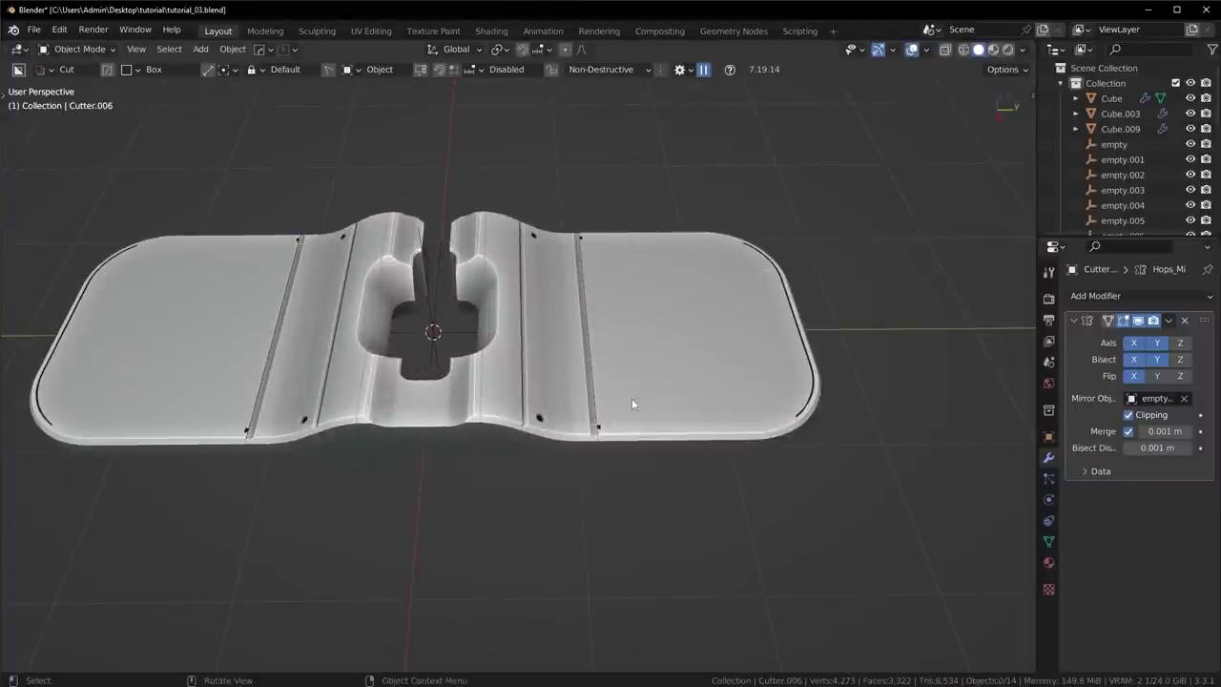
pyautogui.scroll(-3, 631, 398)
pyautogui.moveTo(622, 432); pyautogui.dragTo(594, 428, button='middle')
pyautogui.scroll(7, 595, 426)
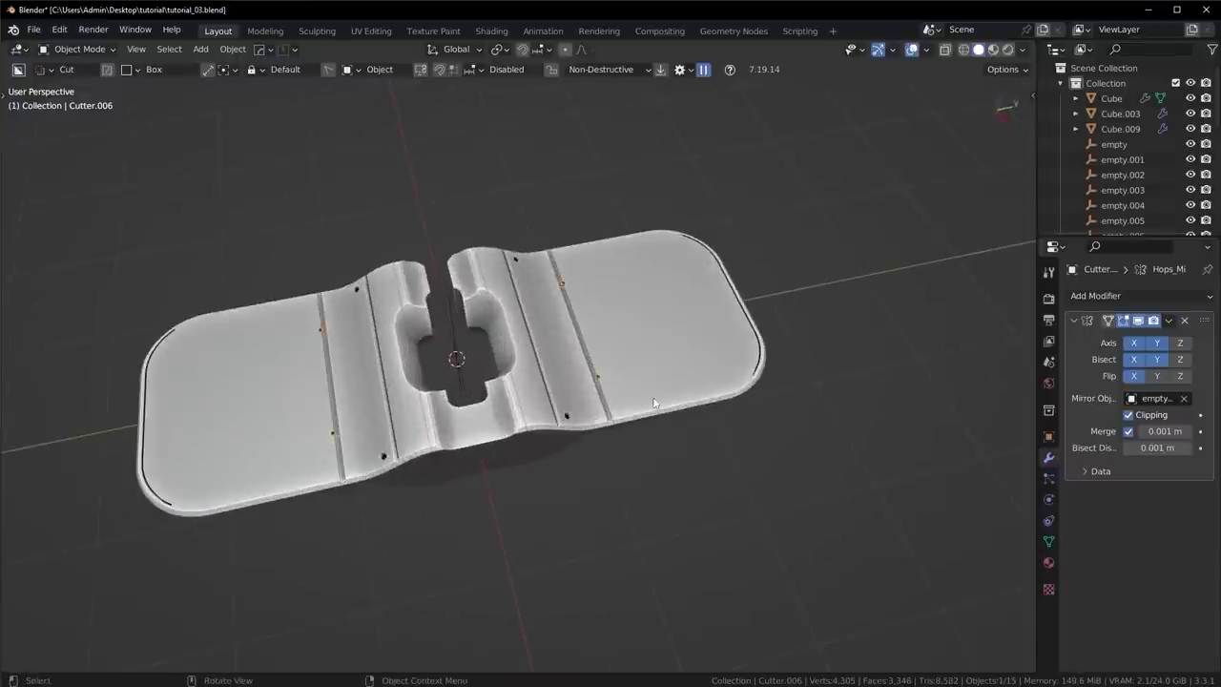
pyautogui.hotkey('ctrl', 'z')
# Step: Rotate the notch cutter 45 degrees in the right side view and reposition it at the cross groove's edge
pyautogui.moveTo(805, 422); pyautogui.dragTo(754, 381, button='middle')
pyautogui.press('KP_1')
pyautogui.press('KP_3')
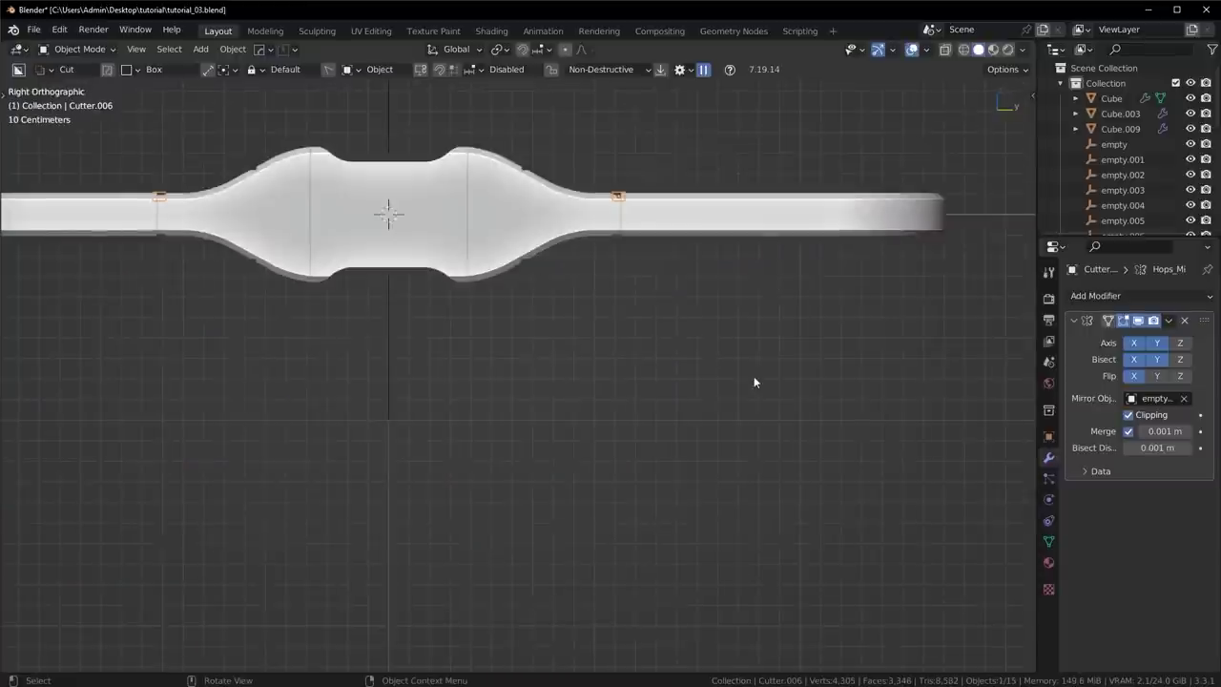
pyautogui.scroll(5, 632, 431)
pyautogui.write('r45')
pyautogui.click(666, 348)
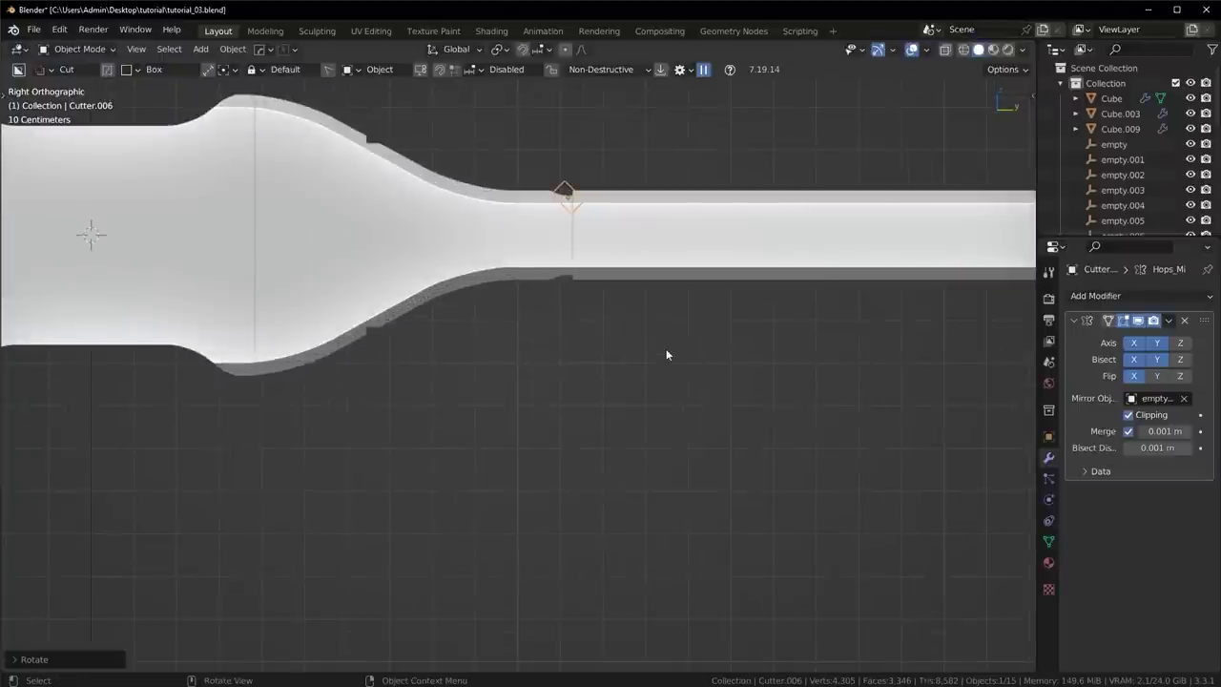
pyautogui.press('g')
pyautogui.click(563, 358)
pyautogui.moveTo(563, 358); pyautogui.dragTo(665, 346, button='middle')
pyautogui.scroll(-8, 658, 393)
pyautogui.moveTo(550, 397); pyautogui.dragTo(616, 426, button='middle')
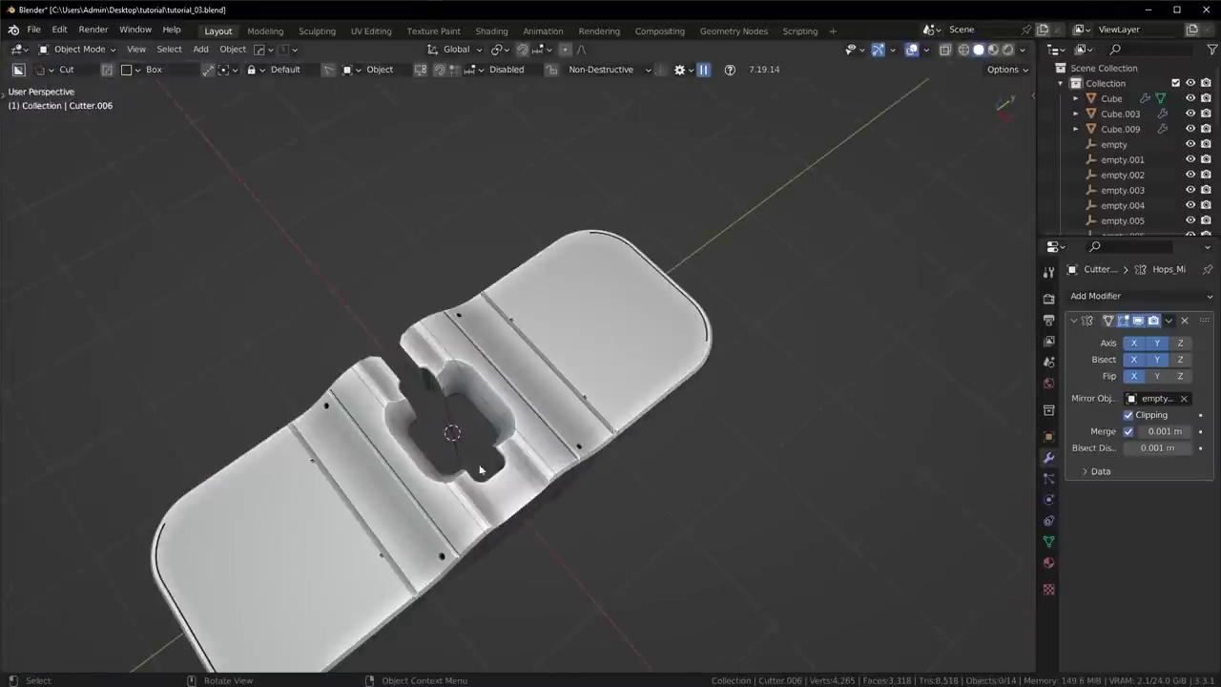
# Step: Delete the notch cutter and its leftover Boolean modifier on the end plates, and delete the small hole cutter on the middle sections
pyautogui.scroll(-2, 482, 469)
pyautogui.moveTo(527, 466); pyautogui.dragTo(509, 436, button='middle')
pyautogui.scroll(2, 574, 444)
pyautogui.scroll(3, 563, 427)
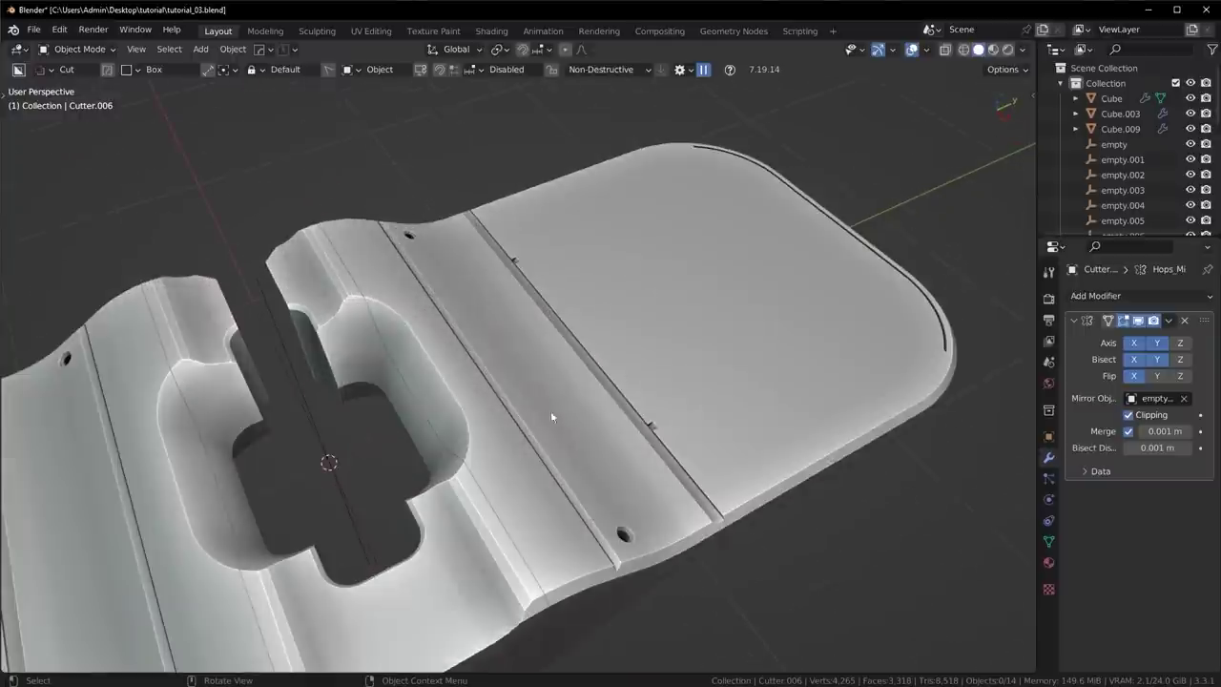
pyautogui.click(639, 399)
pyautogui.press('Delete')
pyautogui.click(641, 395)
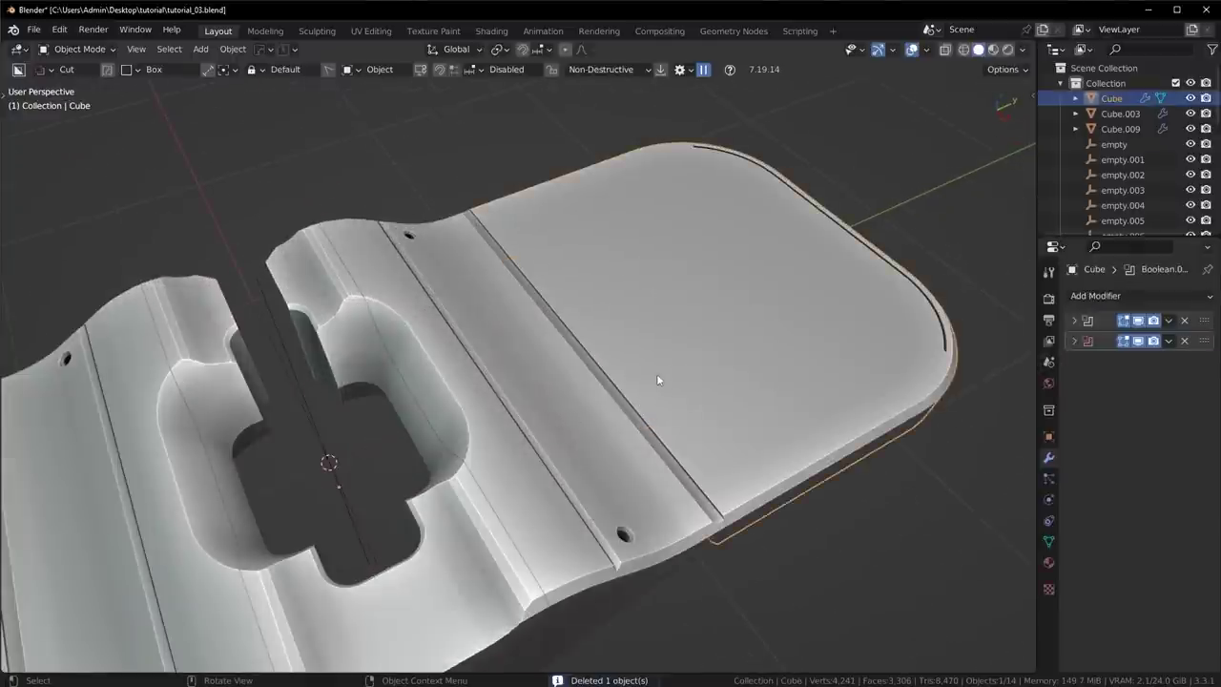
pyautogui.scroll(-6, 657, 373)
pyautogui.moveTo(576, 399); pyautogui.dragTo(687, 401, button='middle')
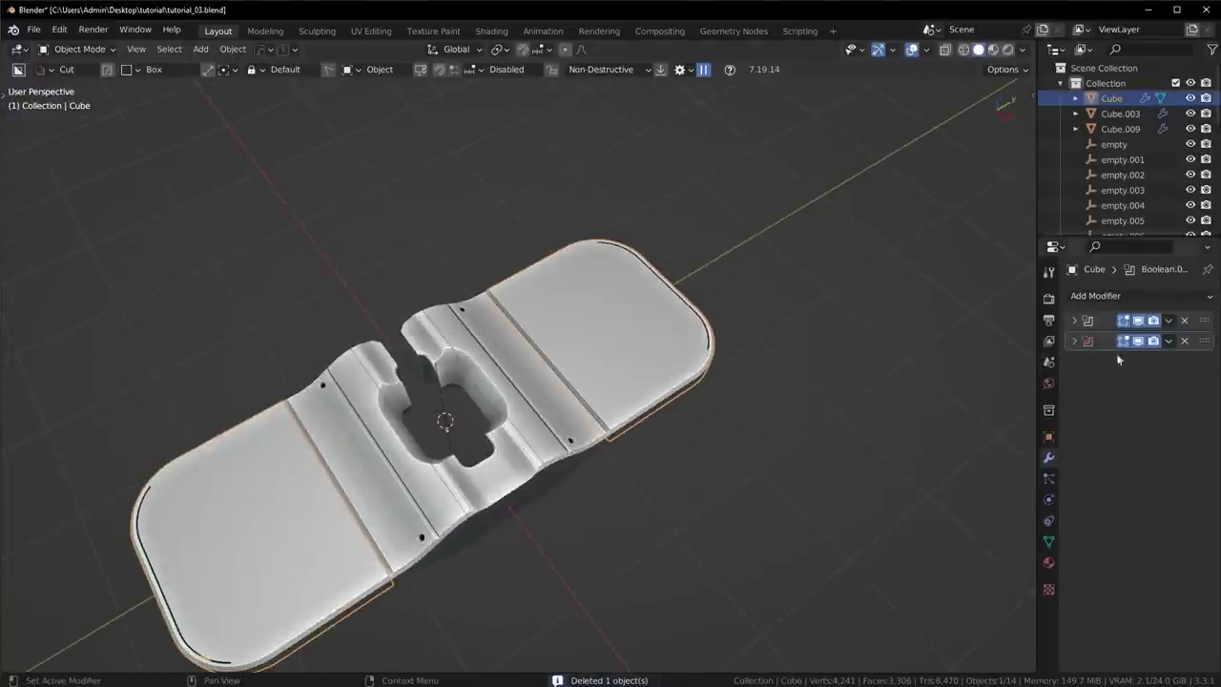
pyautogui.click(1184, 341)
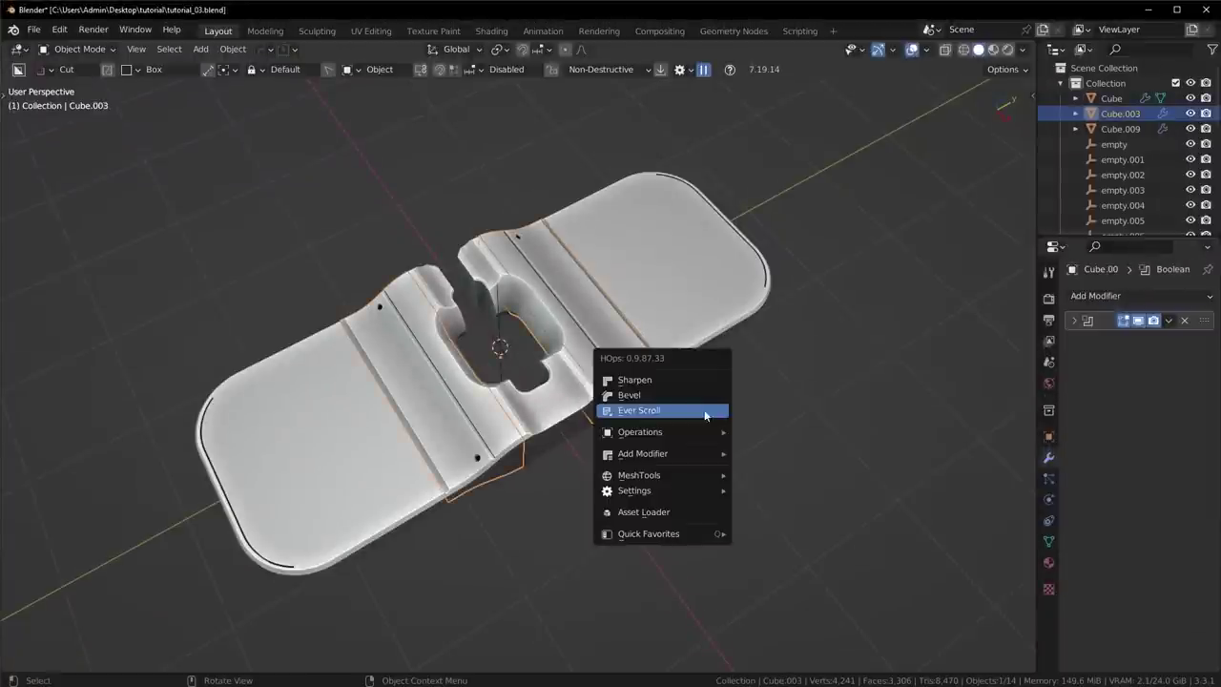
pyautogui.click(706, 409)
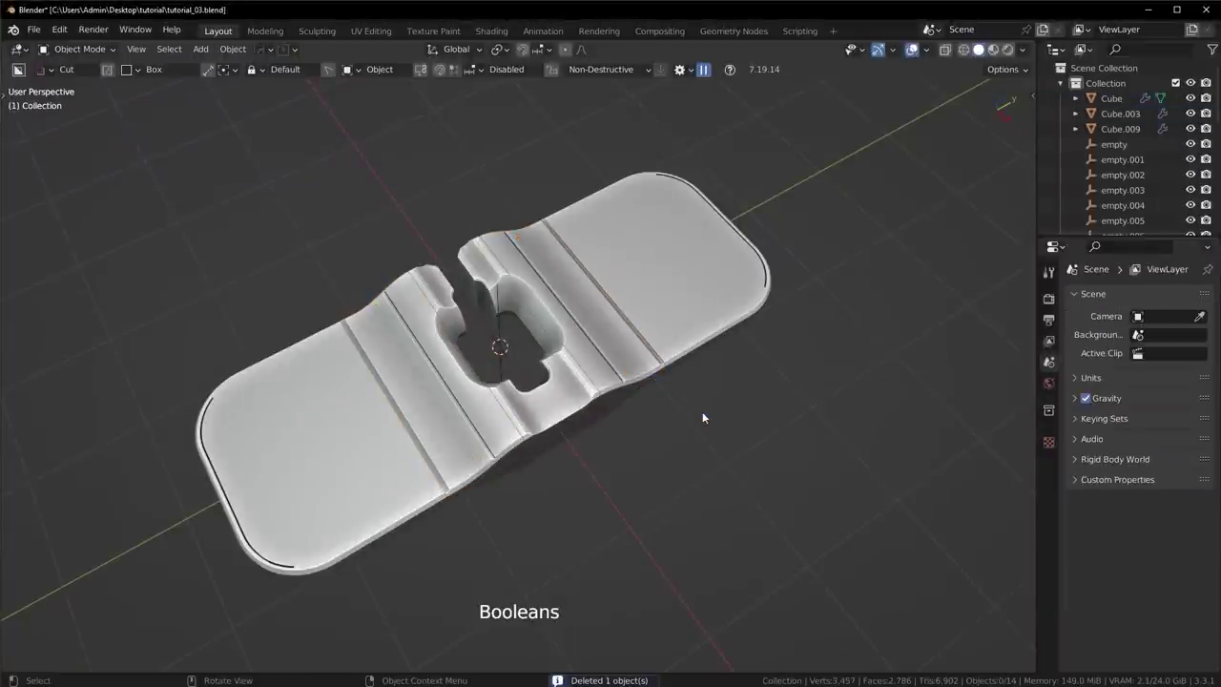
# Step: Box-cut a short thin slot into the middle section from the top view, beside the outer cross groove near the part's side edge
pyautogui.moveTo(702, 412); pyautogui.dragTo(599, 439, button='middle')
pyautogui.press('KP_7')
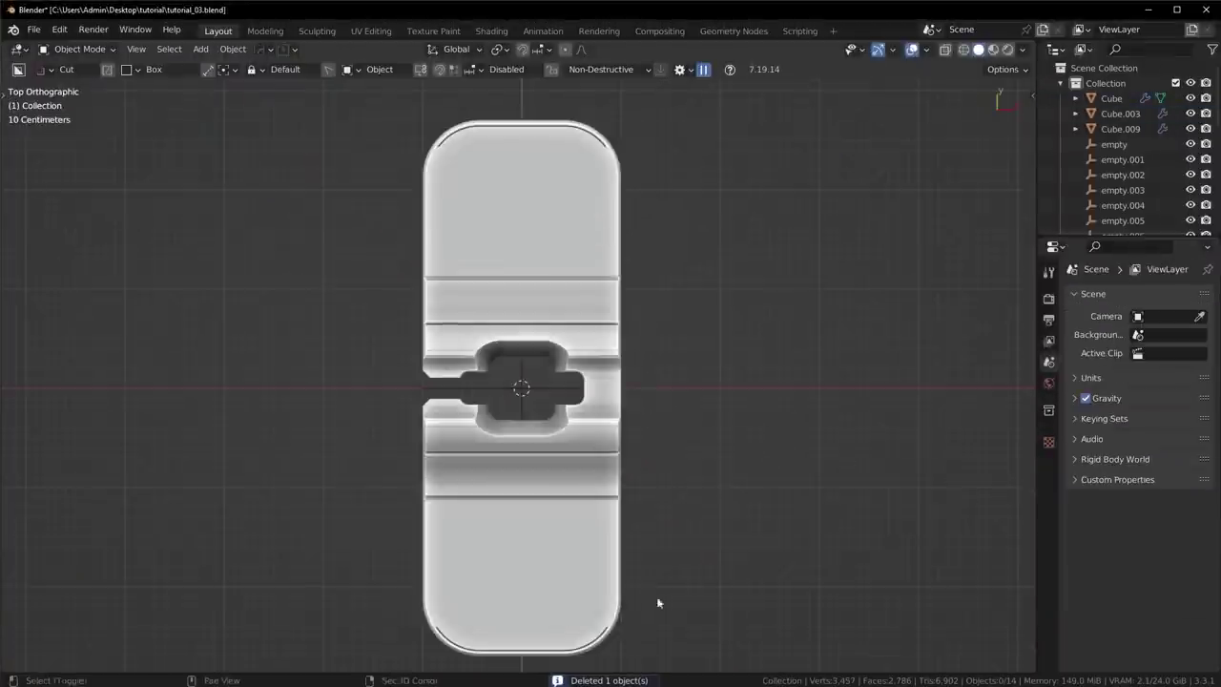
pyautogui.keyDown('shift'); pyautogui.moveTo(659, 603); pyautogui.dragTo(603, 516, button='middle'); pyautogui.keyUp('shift')
pyautogui.scroll(5, 576, 427)
pyautogui.click(575, 416)
pyautogui.scroll(3, 575, 416)
pyautogui.hotkey('ctrl', 'd')
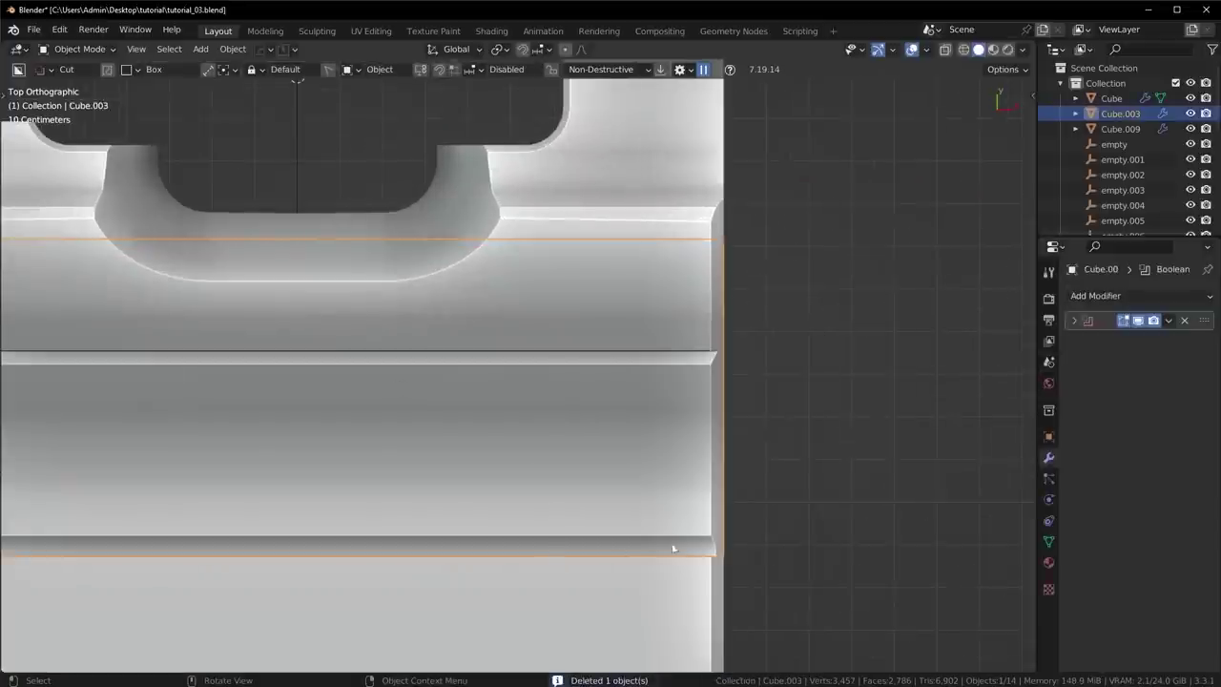
pyautogui.moveTo(685, 523); pyautogui.dragTo(636, 518)
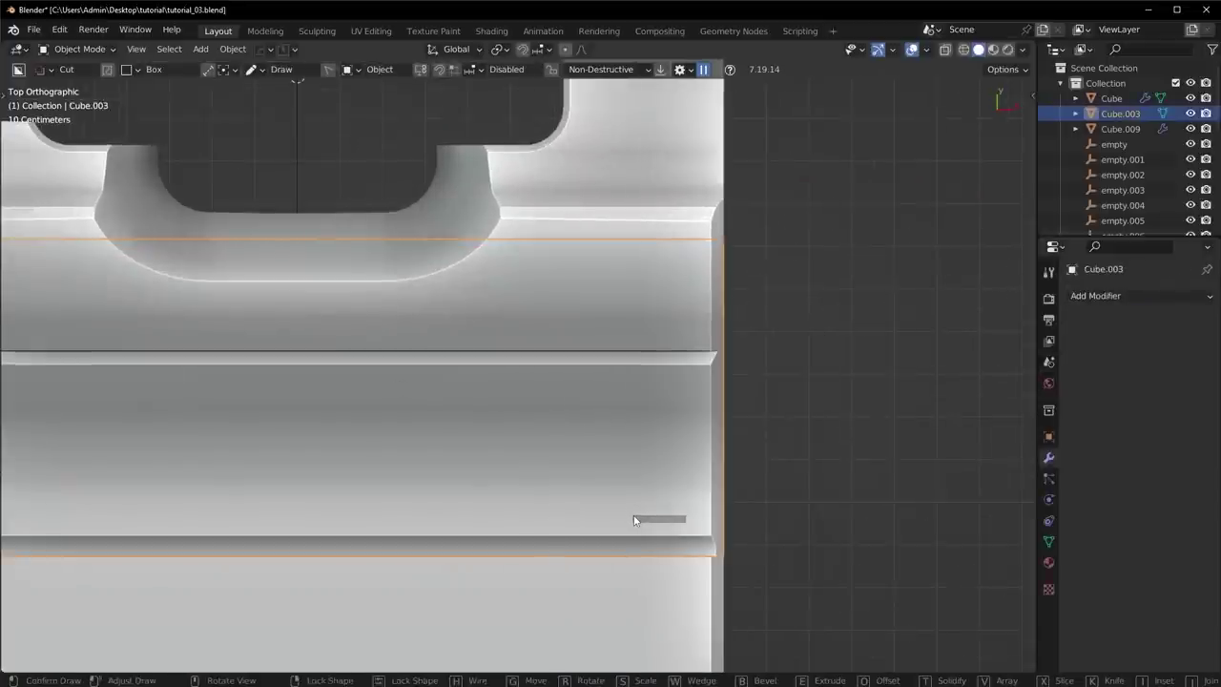
pyautogui.moveTo(635, 518)
pyautogui.mouseDown(button='middle')
pyautogui.moveTo(646, 401)
pyautogui.moveTo(665, 557)
pyautogui.mouseUp(button='middle')
pyautogui.click(665, 557)
pyautogui.scroll(-5, 659, 534)
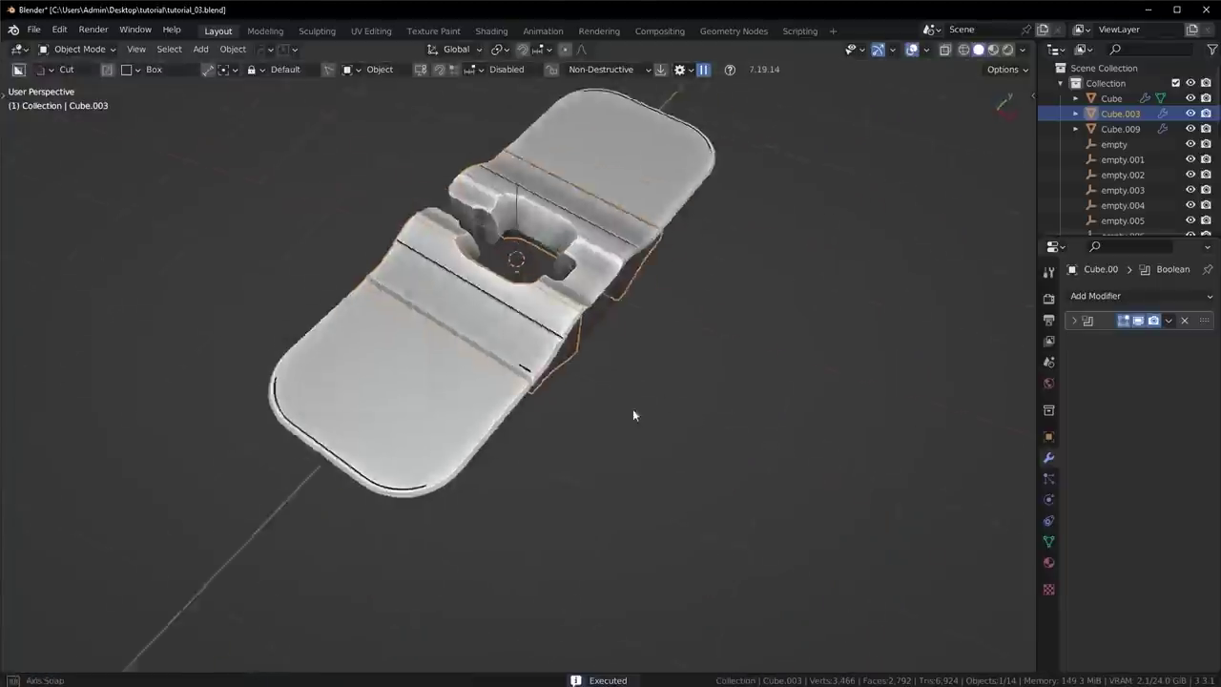
# Step: Reveal the thin slot cutter with Ever Scroll and scale it up along X
pyautogui.moveTo(632, 413); pyautogui.dragTo(594, 420, button='middle')
pyautogui.press('q')
pyautogui.click(592, 419)
pyautogui.click(591, 418)
pyautogui.press('s')
pyautogui.press('x')
pyautogui.click(783, 428)
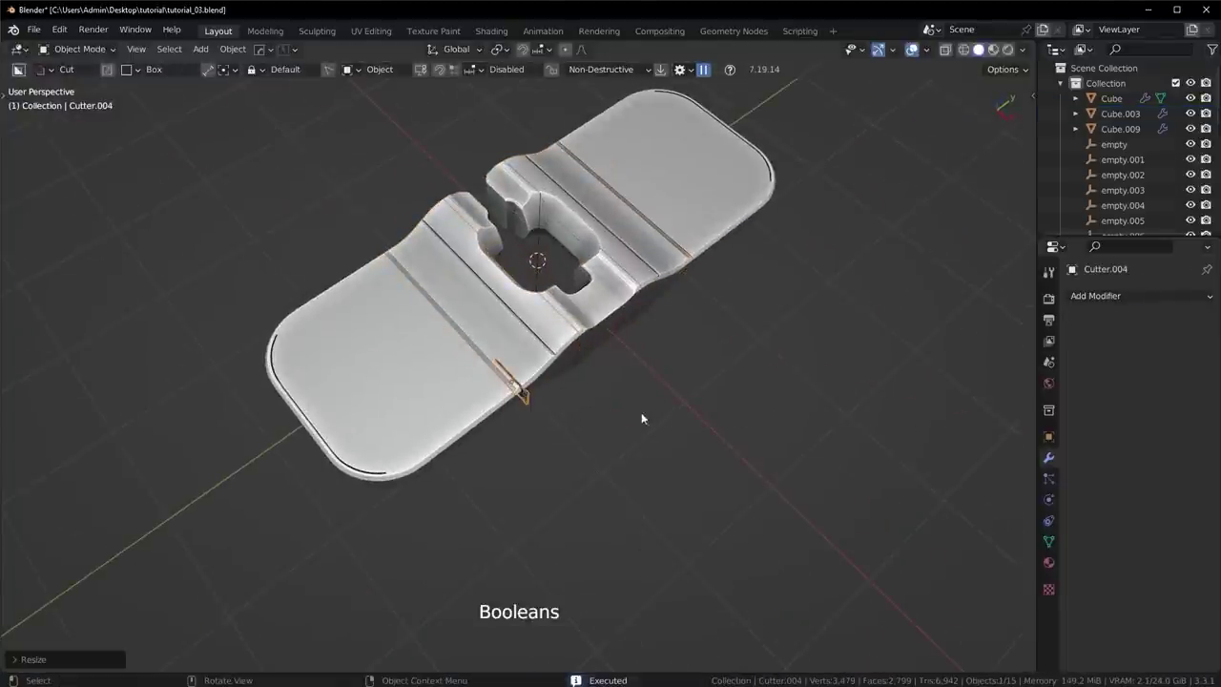
# Step: Move the slot cutter outward along X past the part's side edge and mirror it across Y
pyautogui.press('g')
pyautogui.press('x')
pyautogui.click(657, 426)
pyautogui.hotkey('alt', 'x')
pyautogui.click(454, 320)
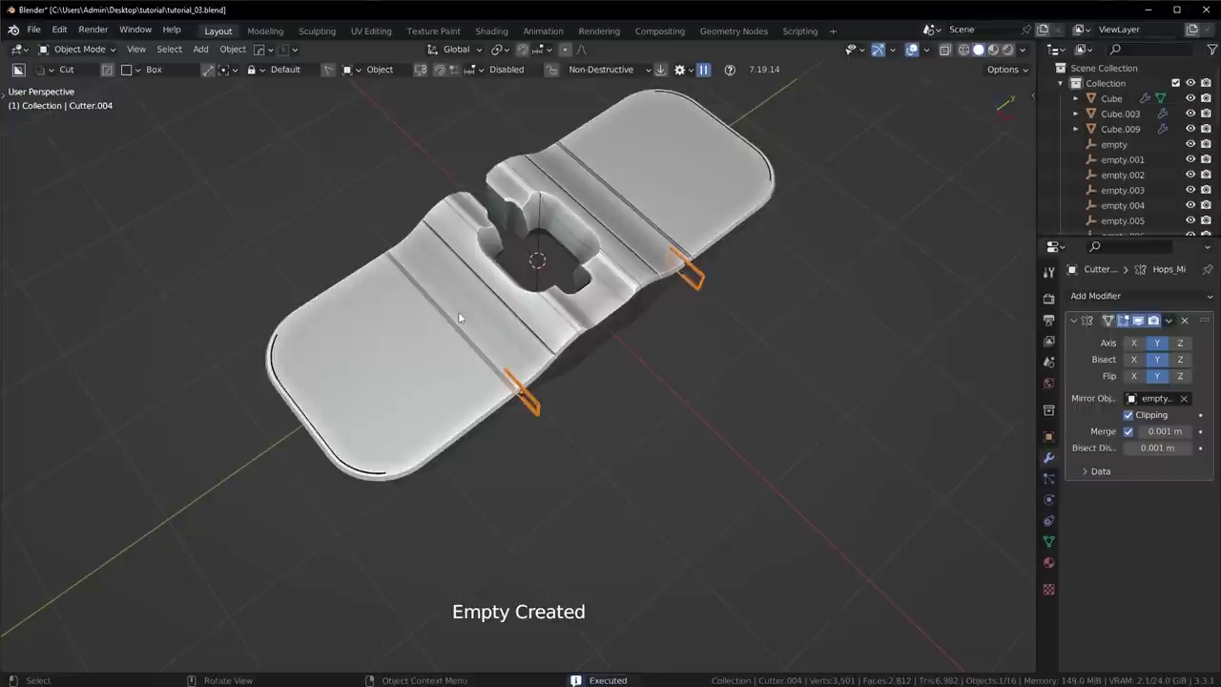
# Step: Move the mirrored slot cutter inward along Y toward the inner cross grooves and scale it along Z
pyautogui.moveTo(702, 332); pyautogui.dragTo(625, 361, button='middle')
pyautogui.press('g')
pyautogui.press('y')
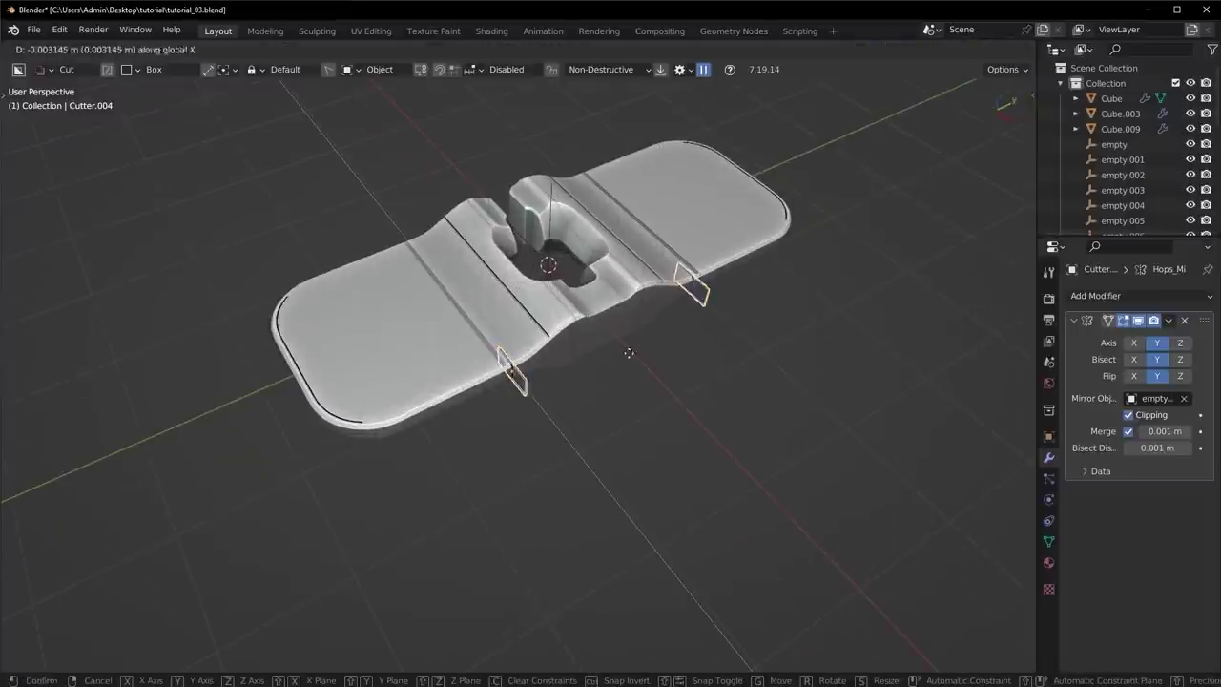
pyautogui.click(655, 338)
pyautogui.hotkey('ctrl', 'z')
pyautogui.press('s')
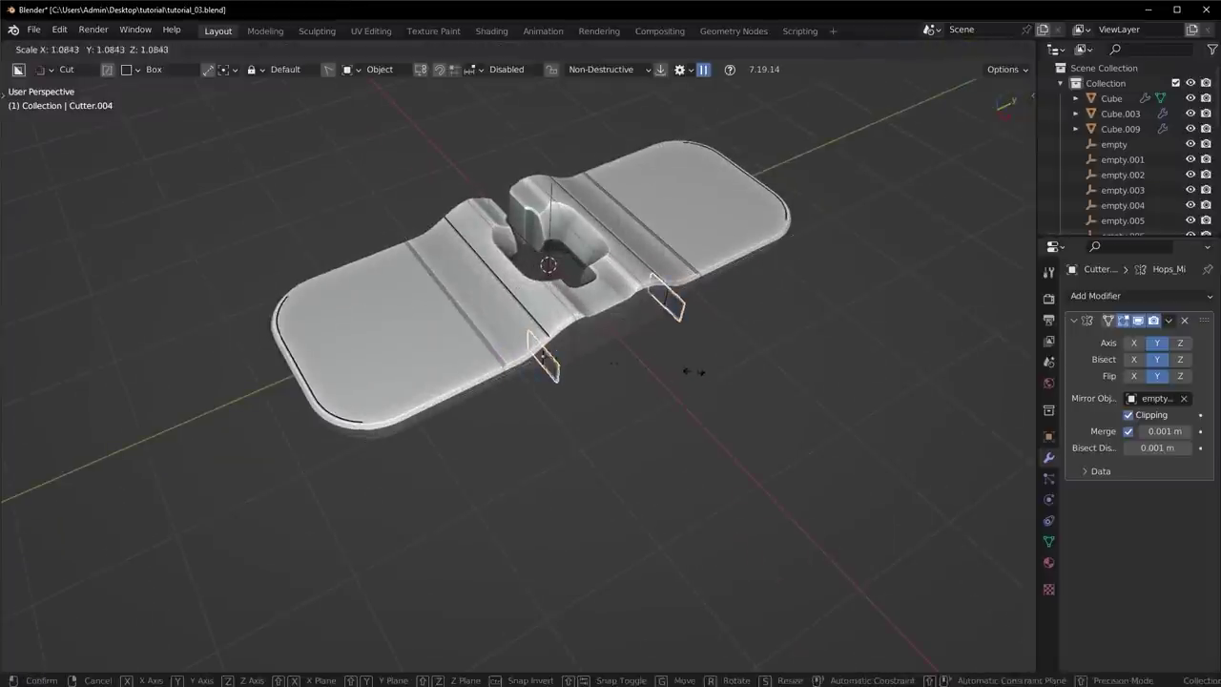
pyautogui.press('z')
pyautogui.click(906, 251)
# Step: Save the current file
pyautogui.moveTo(658, 366); pyautogui.dragTo(745, 403, button='middle')
pyautogui.scroll(-1, 759, 471)
pyautogui.hotkey('ctrl', 's')
pyautogui.scroll(4, 648, 404)
pyautogui.moveTo(619, 407); pyautogui.dragTo(615, 334, button='middle')
pyautogui.scroll(4, 632, 390)
pyautogui.press('a')
pyautogui.press('q')
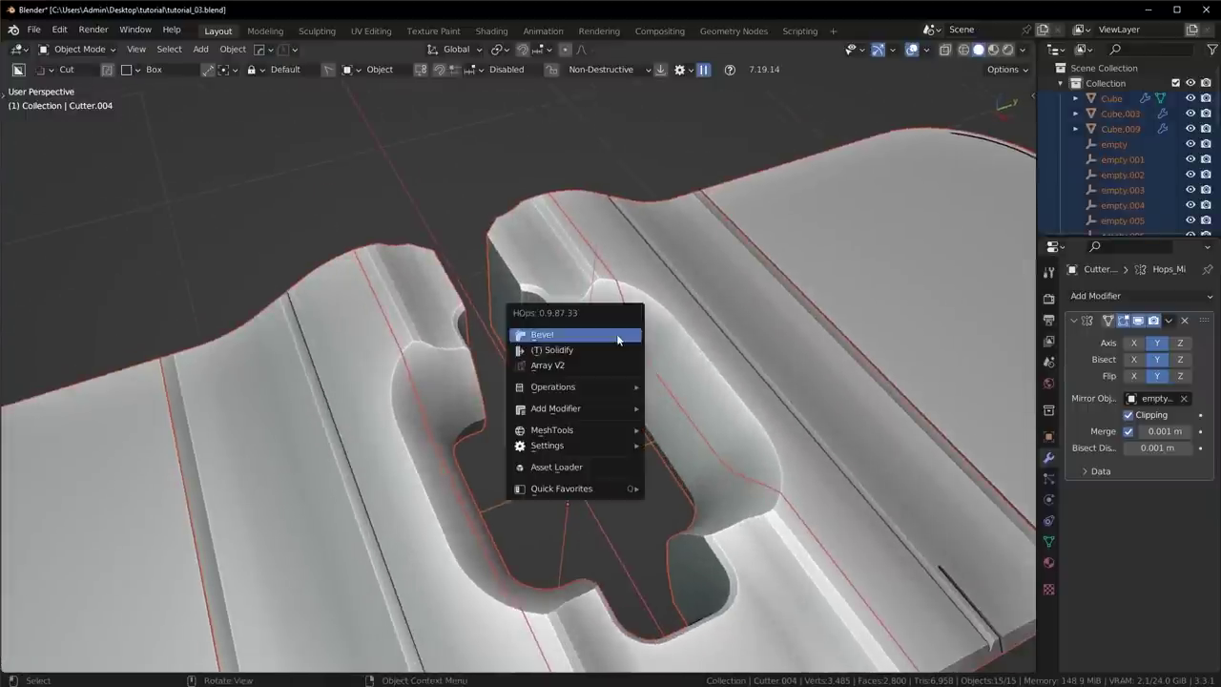
pyautogui.press('Escape')
# Step: Try a 30° HardOps bevel with 3 segments on the centre piece around the opening
pyautogui.click(467, 307)
pyautogui.press('q')
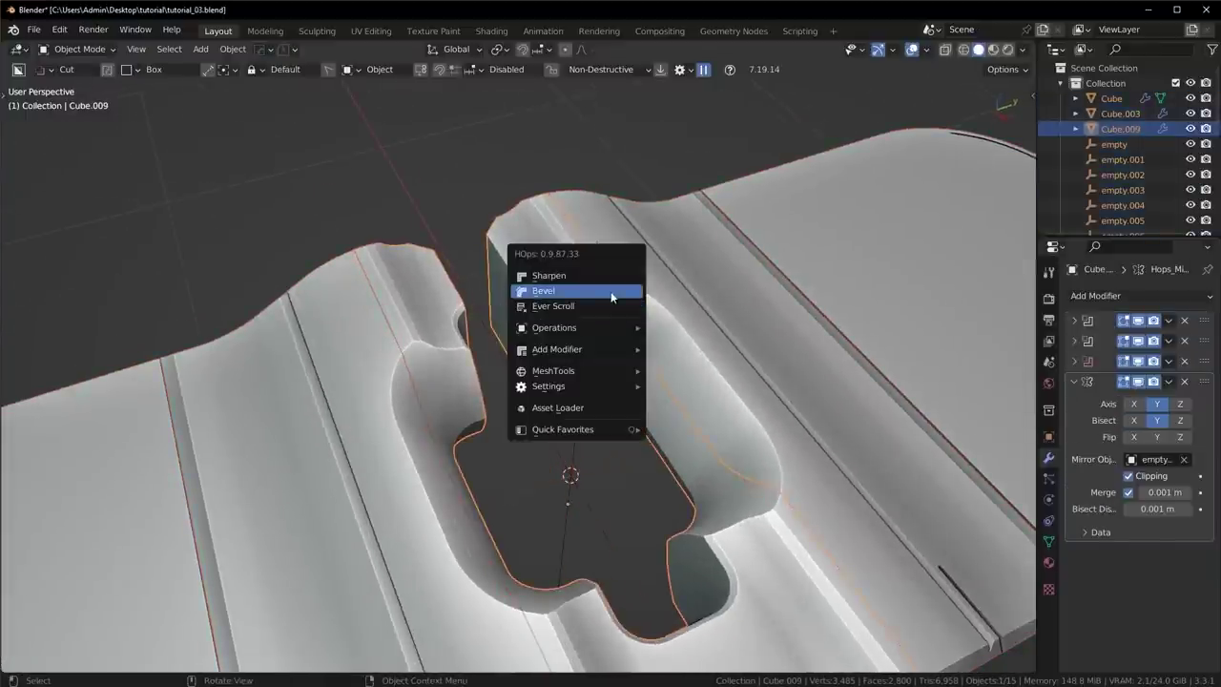
pyautogui.click(612, 291)
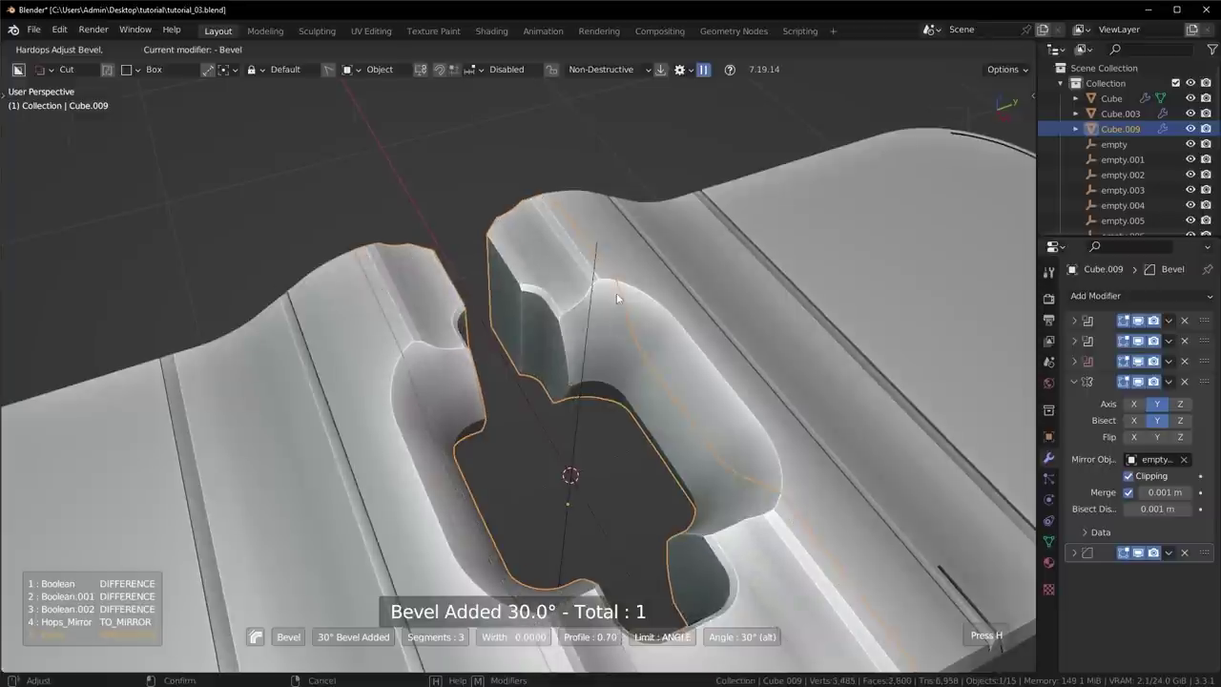
pyautogui.moveTo(593, 298)
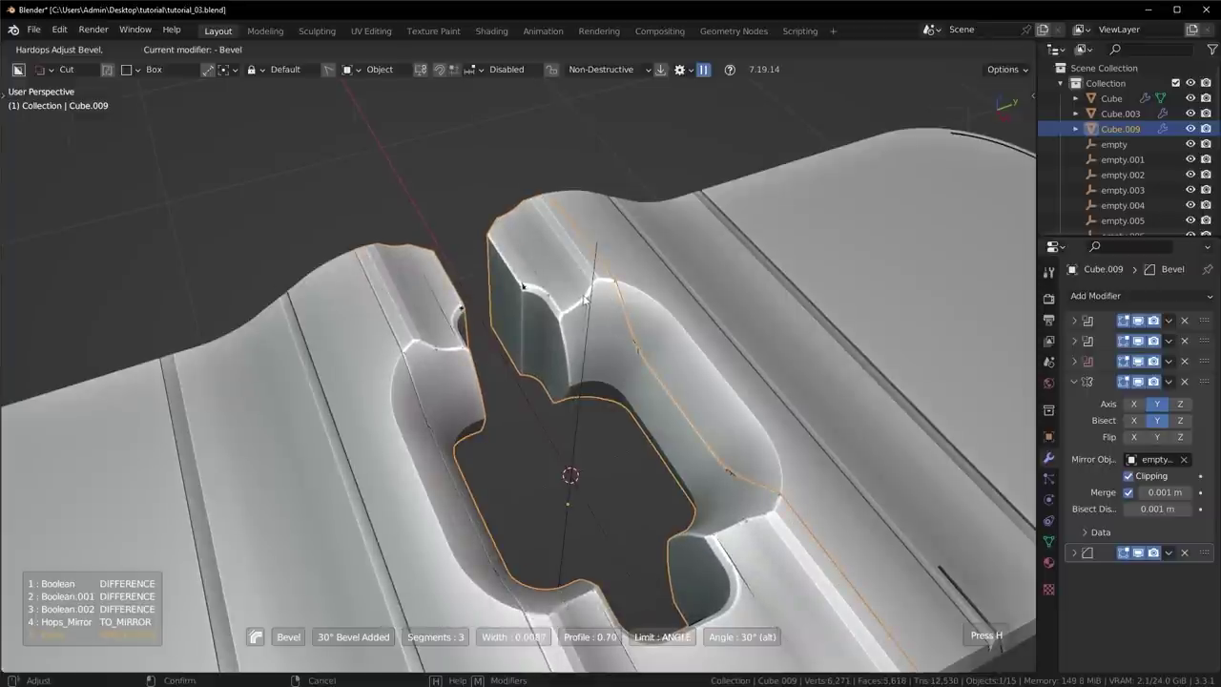
pyautogui.press('Escape')
pyautogui.scroll(-3, 624, 319)
pyautogui.scroll(-2, 616, 331)
# Step: Deselect everything and save a new incremental version of the file with PowerSave
pyautogui.hotkey('alt', 'a')
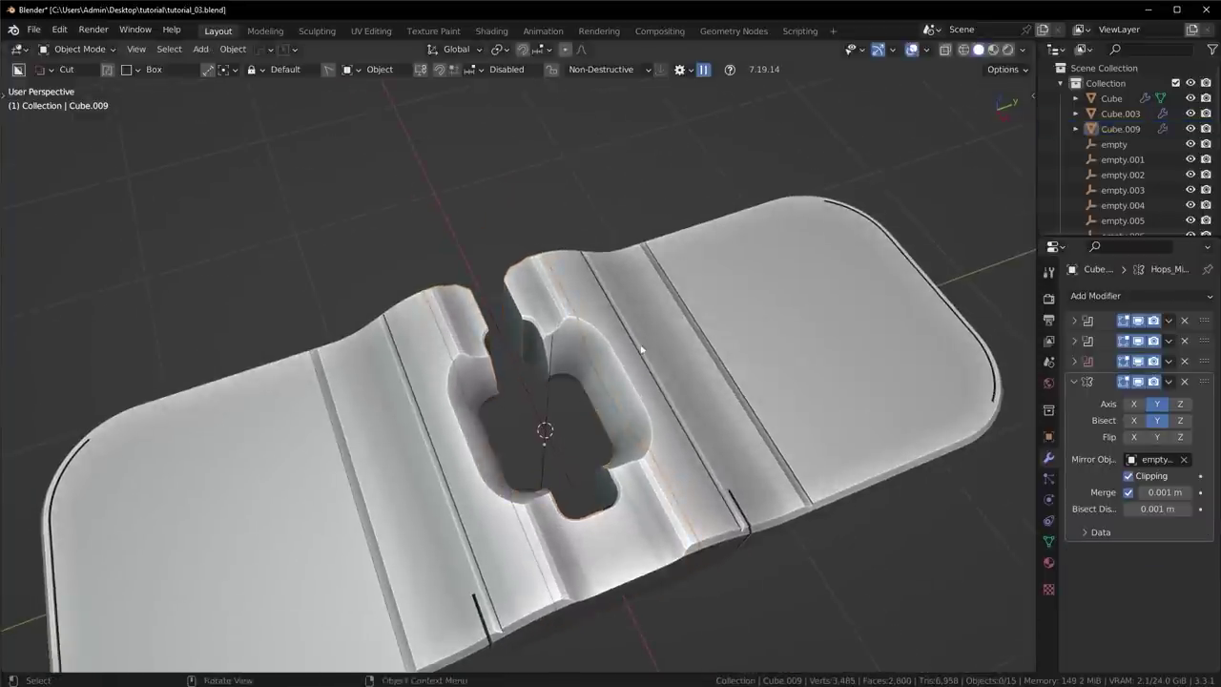
pyautogui.scroll(-4, 691, 276)
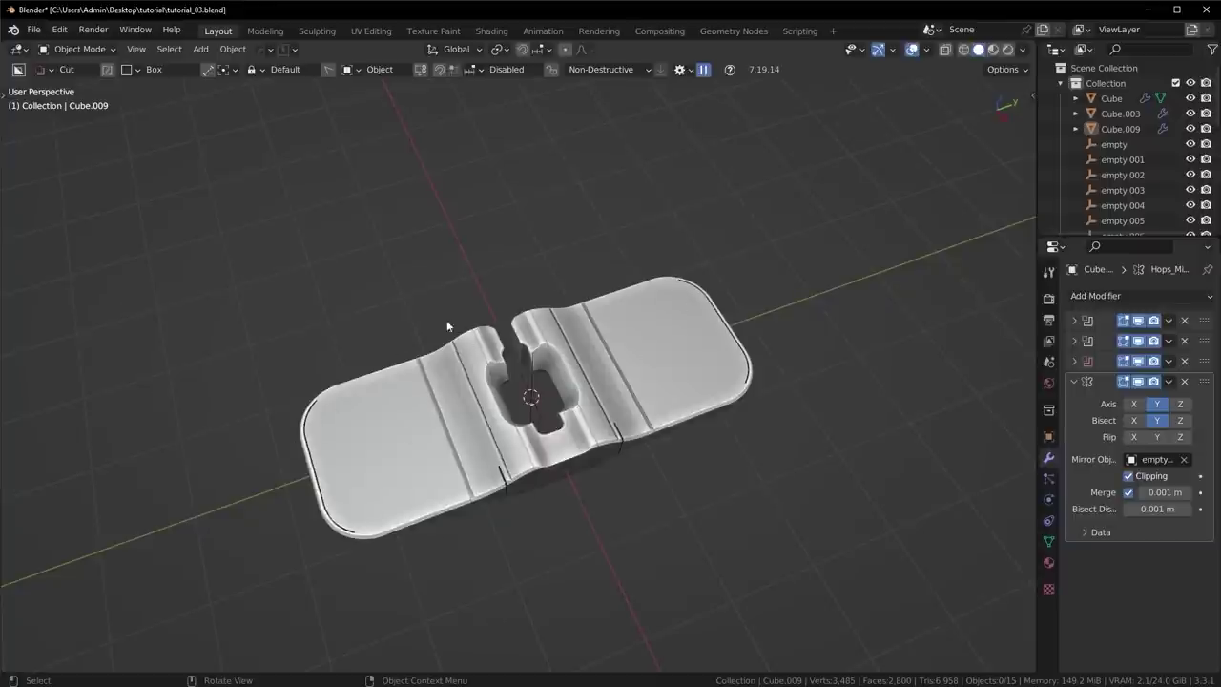
pyautogui.click(292, 50)
pyautogui.click(287, 105)
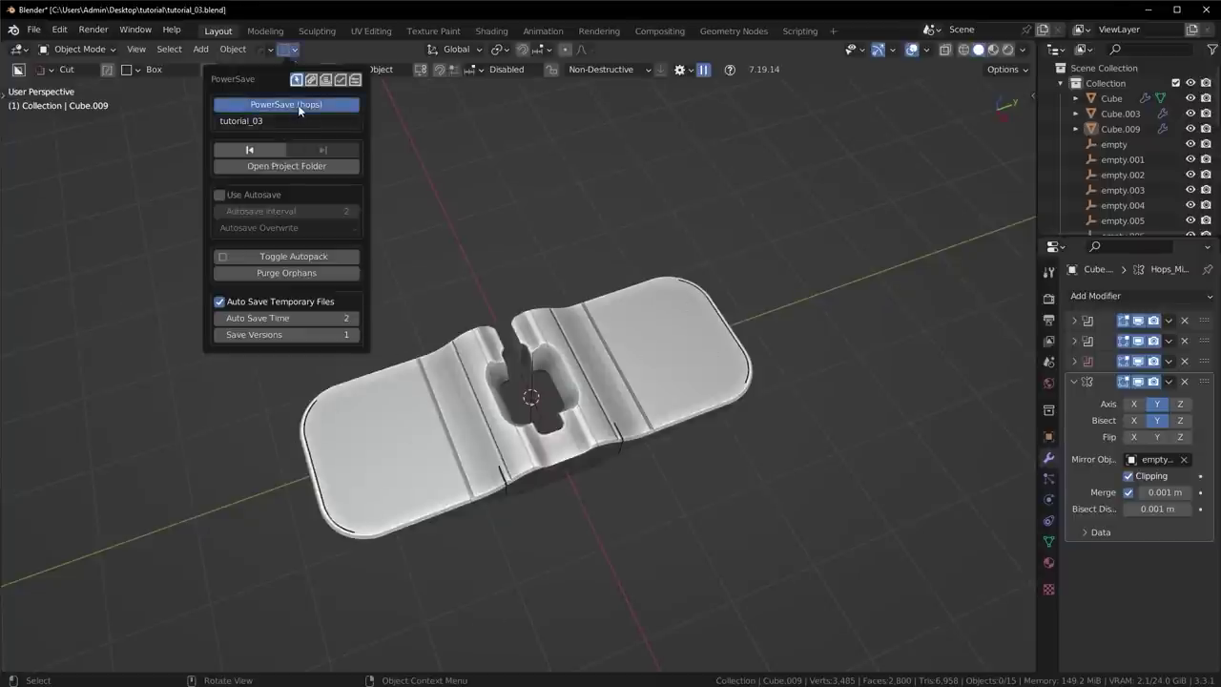
# Step: Apply the modifiers on all objects at once with the HardOps Smart Apply operation
pyautogui.press('q')
pyautogui.press('a')
pyautogui.press('q')
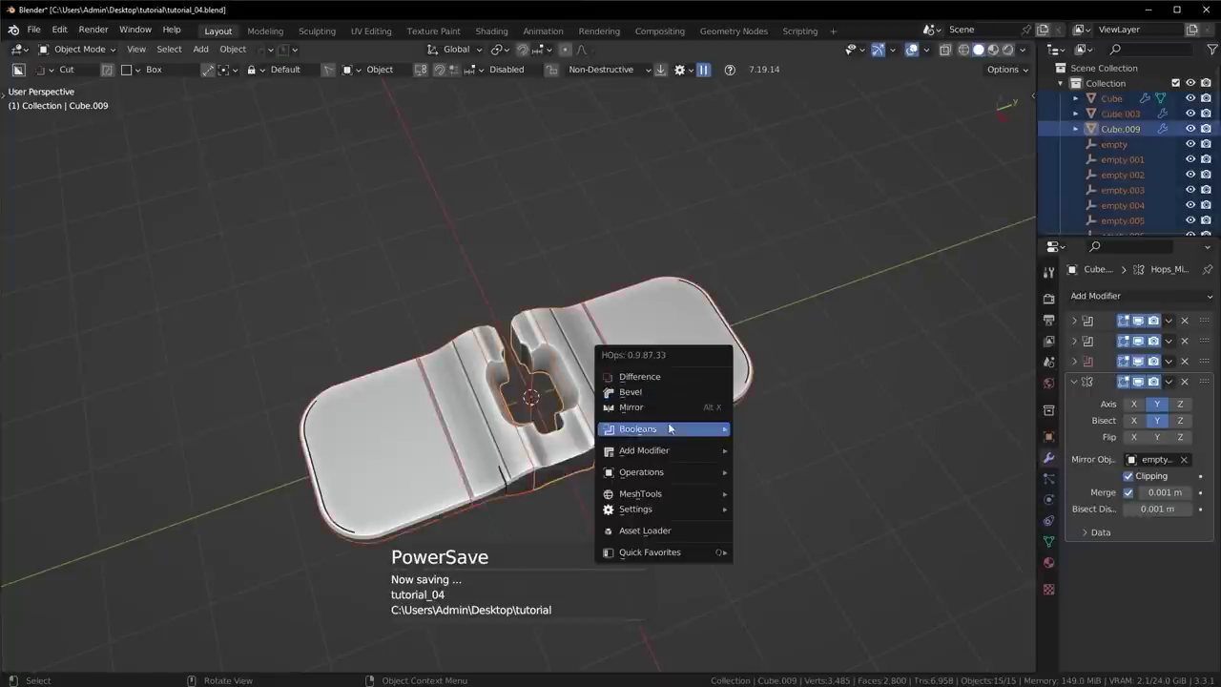
pyautogui.moveTo(668, 471)
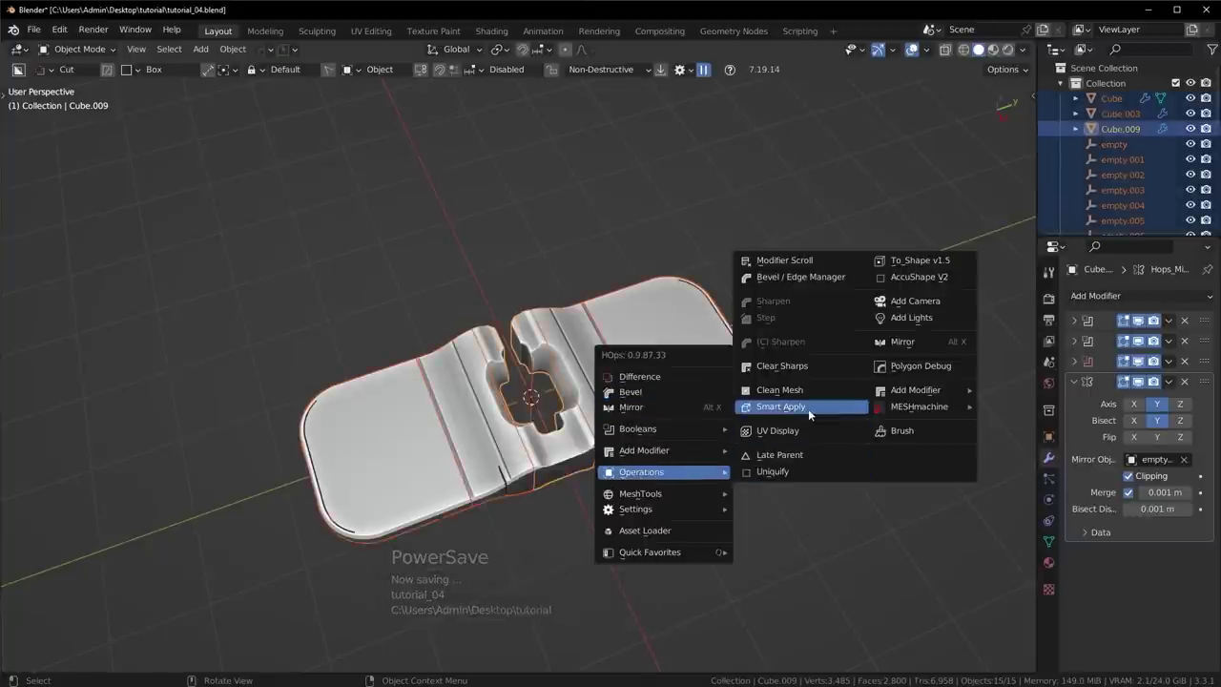
pyautogui.click(808, 409)
pyautogui.hotkey('alt', 'a')
# Step: Add a Voxel Remesh modifier to the centre piece with a 0.01 m voxel size and Smooth Shading enabled
pyautogui.click(583, 429)
pyautogui.scroll(4, 583, 430)
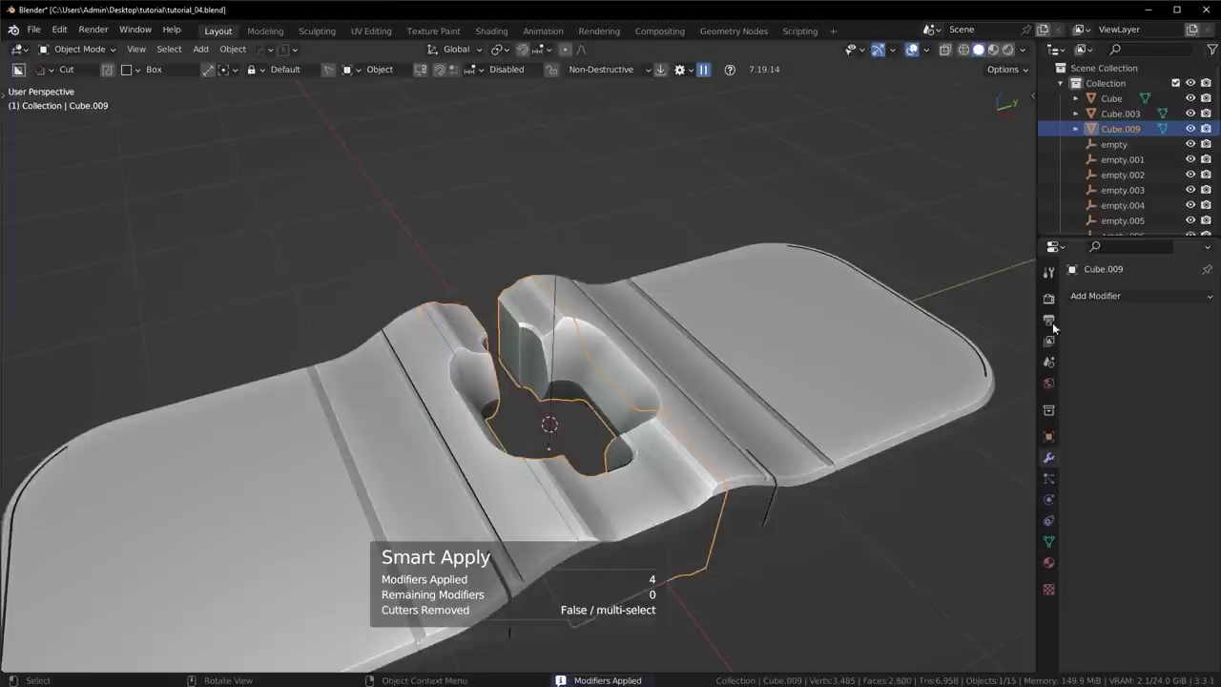
pyautogui.click(1135, 295)
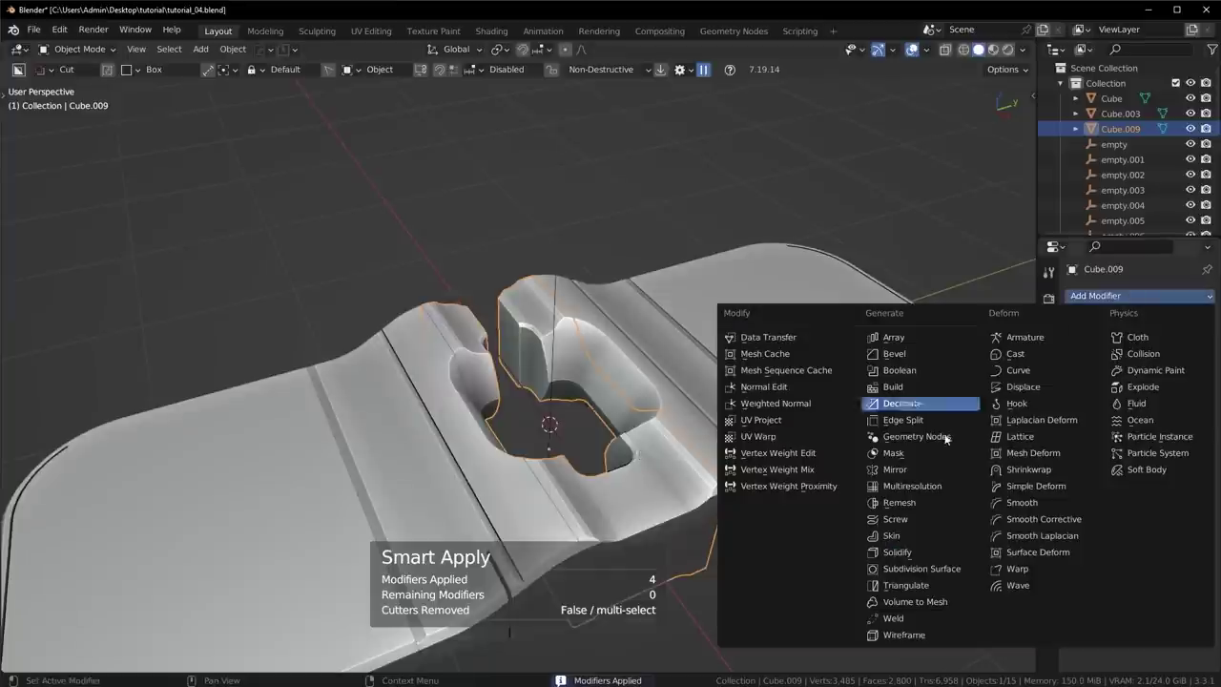
pyautogui.click(923, 503)
pyautogui.click(1163, 363)
pyautogui.press('BackSpace')
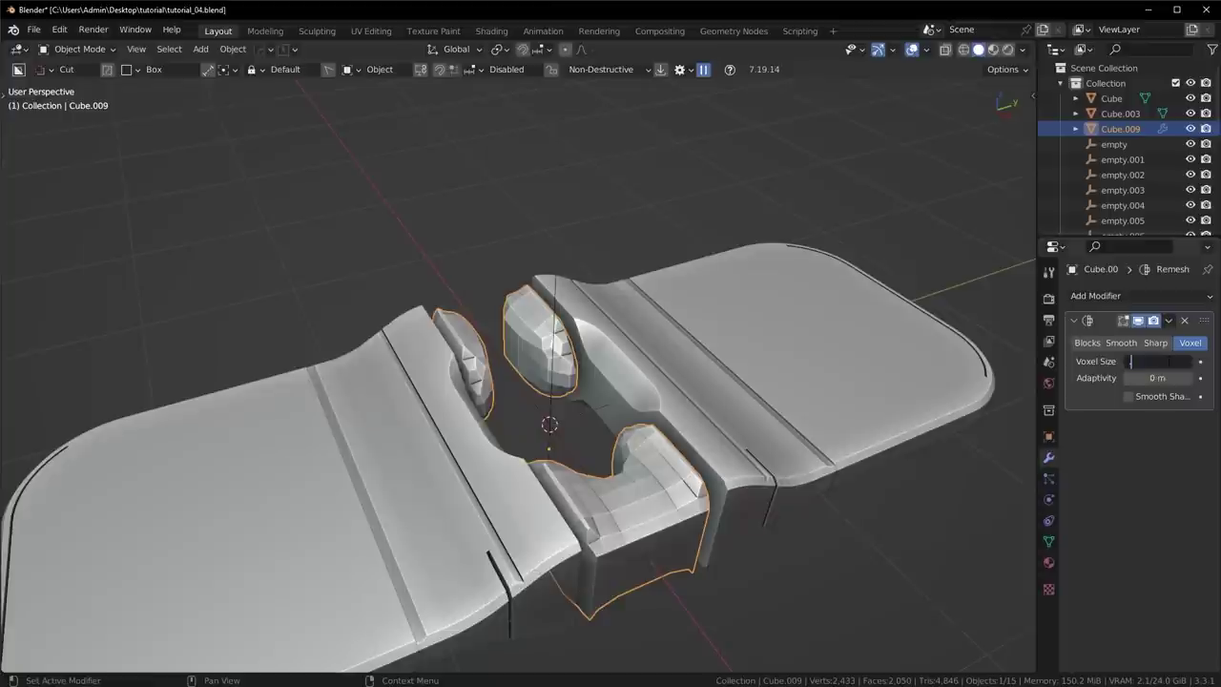
pyautogui.write('0.01')
pyautogui.press('Return')
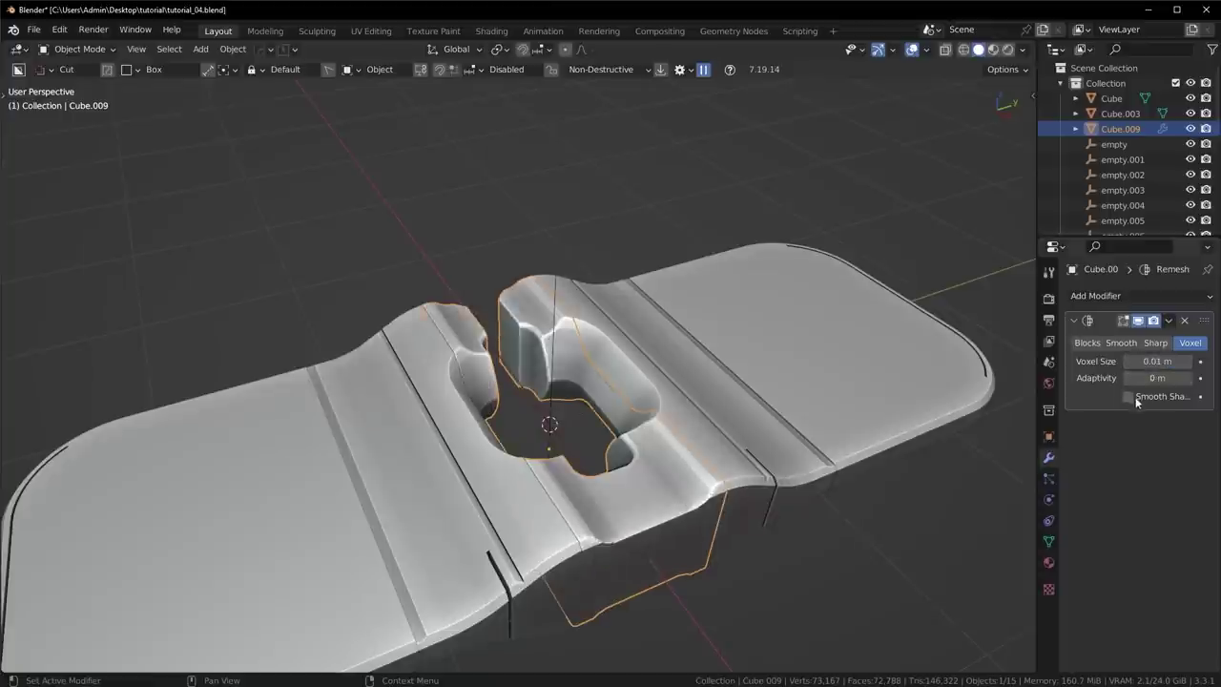
pyautogui.click(1129, 396)
# Step: Turn off Auto Smooth in the centre piece's normals settings
pyautogui.click(1049, 541)
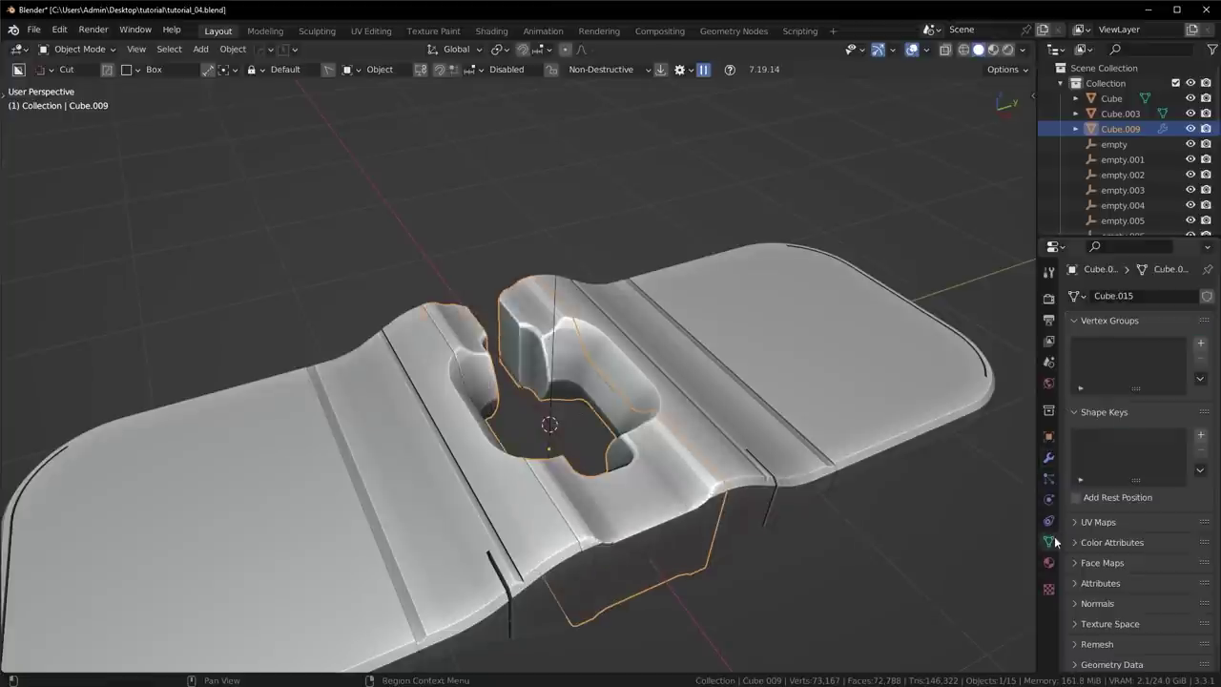
pyautogui.click(1097, 603)
pyautogui.click(1129, 626)
pyautogui.click(1048, 459)
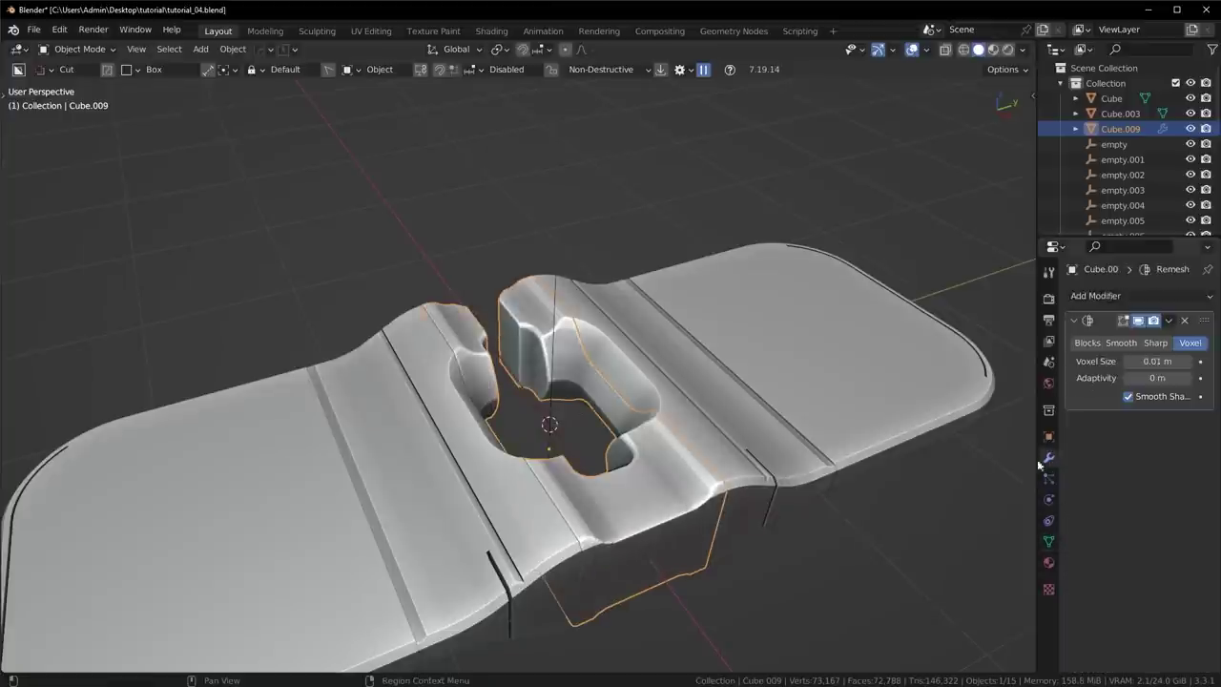
# Step: Examine the remeshed centre piece's edges up close, toggling the wireframe display and the Remesh modifier's viewport visibility
pyautogui.moveTo(704, 386); pyautogui.dragTo(685, 431, button='middle')
pyautogui.scroll(2, 685, 432)
pyautogui.scroll(5, 529, 370)
pyautogui.moveTo(450, 344); pyautogui.dragTo(616, 348, button='middle')
pyautogui.hotkey('alt', 'v')
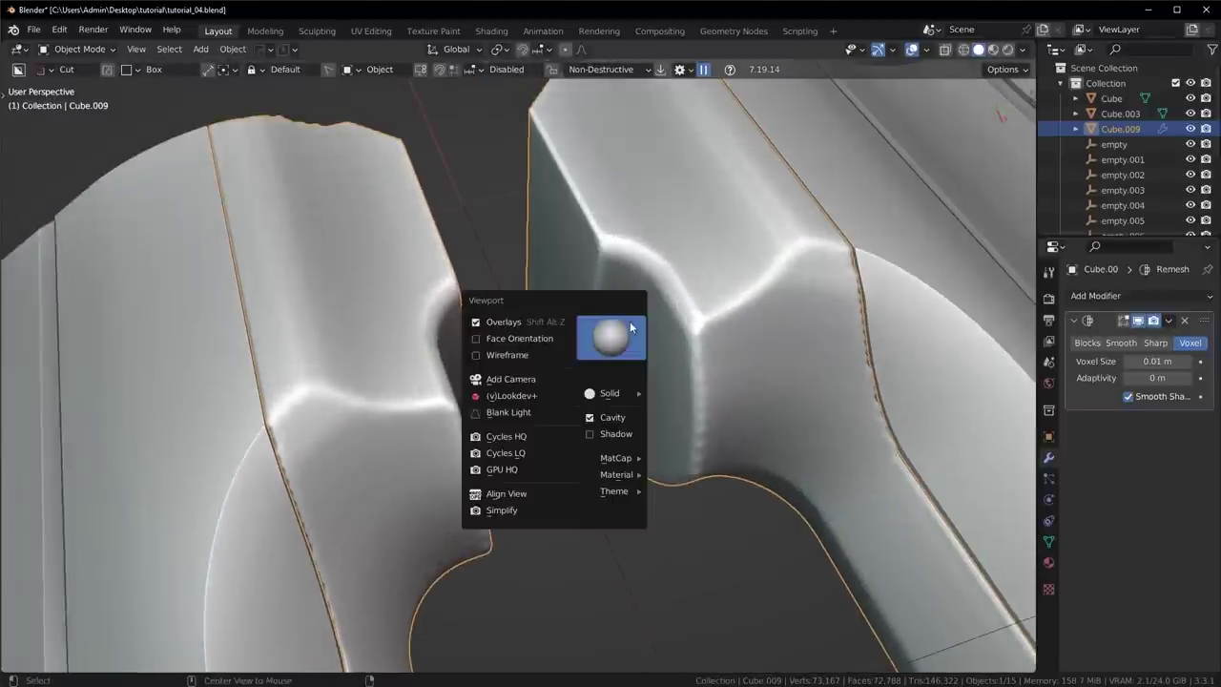
pyautogui.click(535, 355)
pyautogui.hotkey('alt', 'v')
pyautogui.click(532, 355)
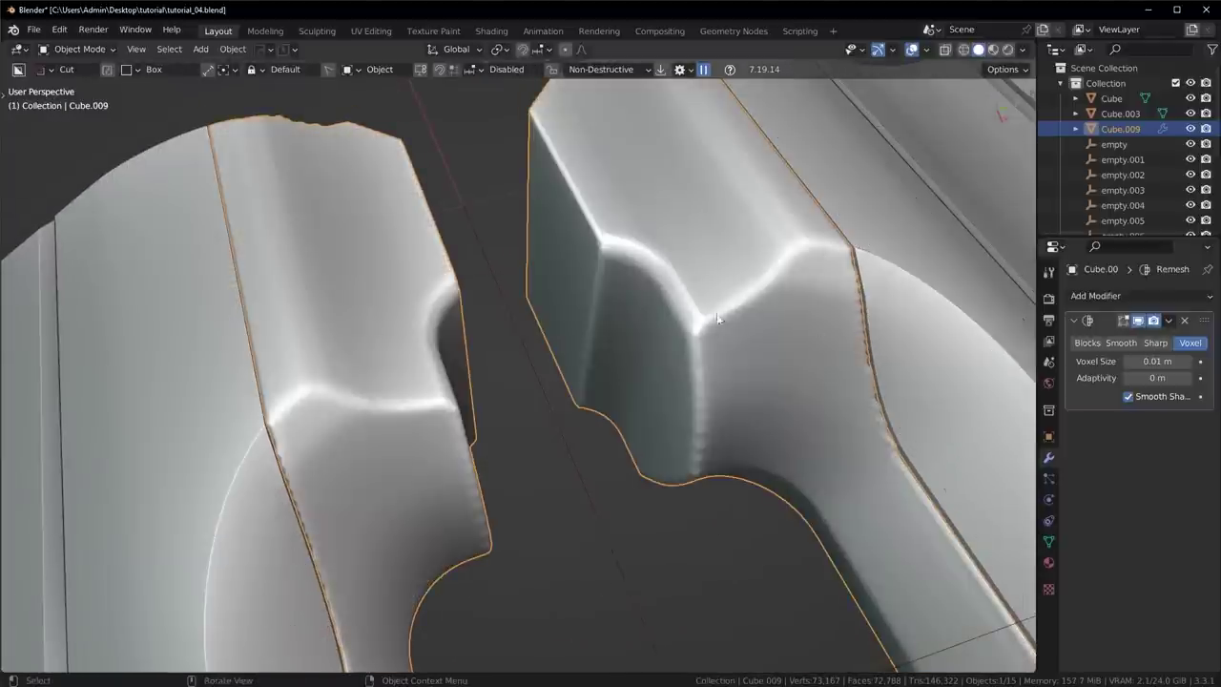
pyautogui.moveTo(533, 355); pyautogui.dragTo(912, 325, button='middle')
pyautogui.click(1139, 321)
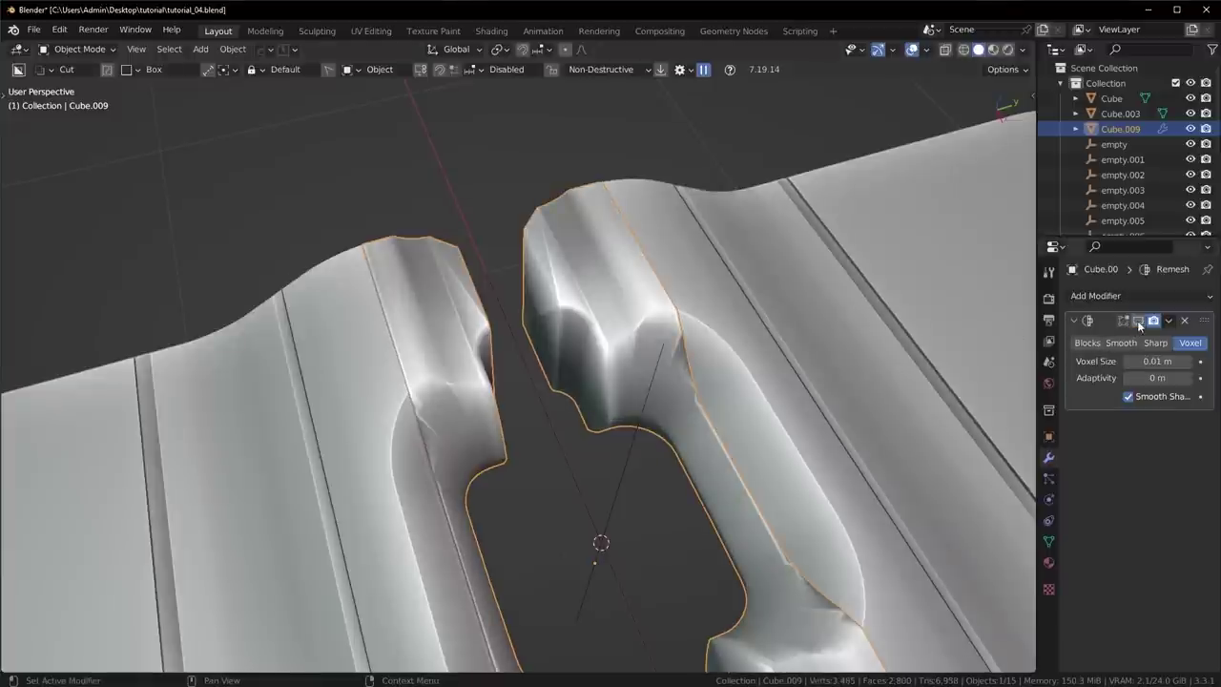
pyautogui.click(1138, 322)
# Step: Turn Auto Smooth back on for the centre piece and compare its edge shading with the Remesh modifier hidden and shown
pyautogui.click(1049, 541)
pyautogui.click(1129, 626)
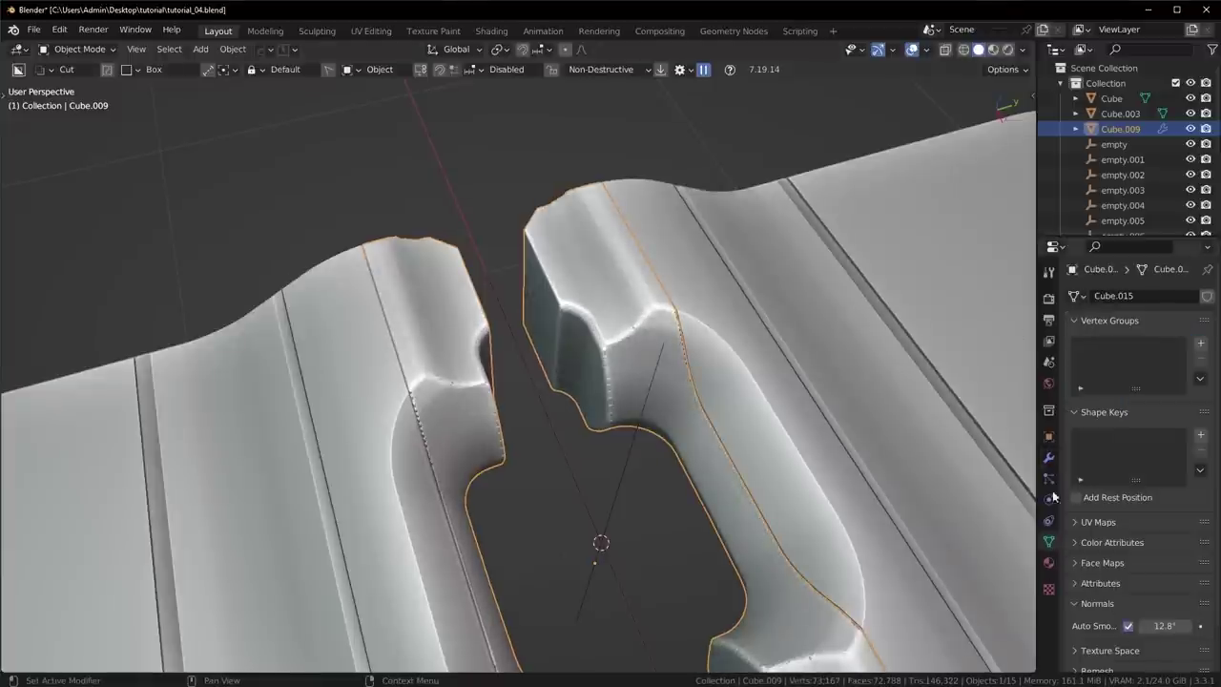
pyautogui.click(1049, 457)
pyautogui.click(1138, 322)
pyautogui.click(1138, 322)
pyautogui.click(1138, 322)
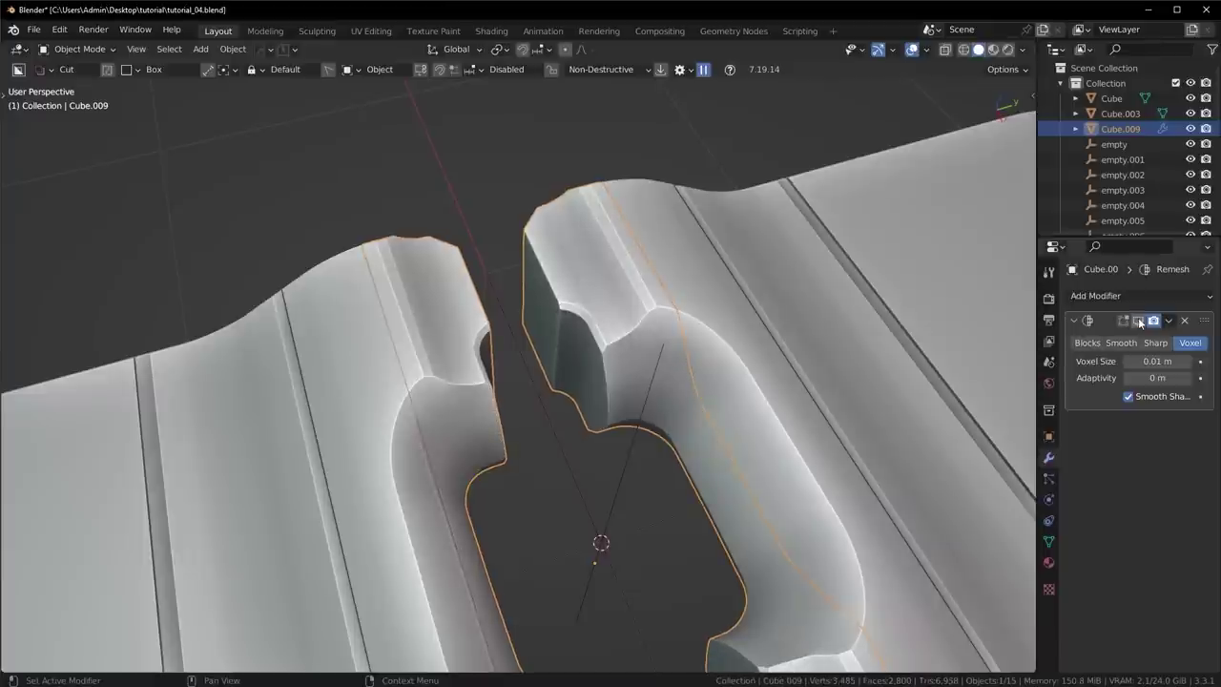
pyautogui.click(1138, 322)
pyautogui.scroll(3, 548, 412)
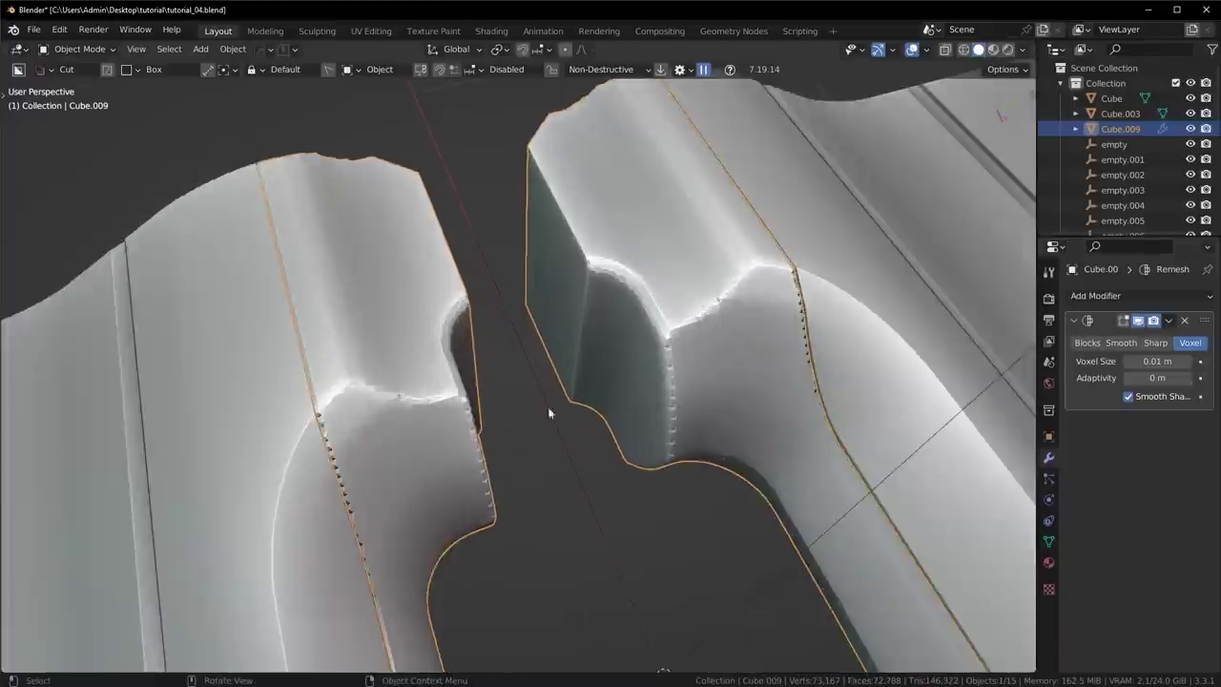
pyautogui.scroll(2, 549, 412)
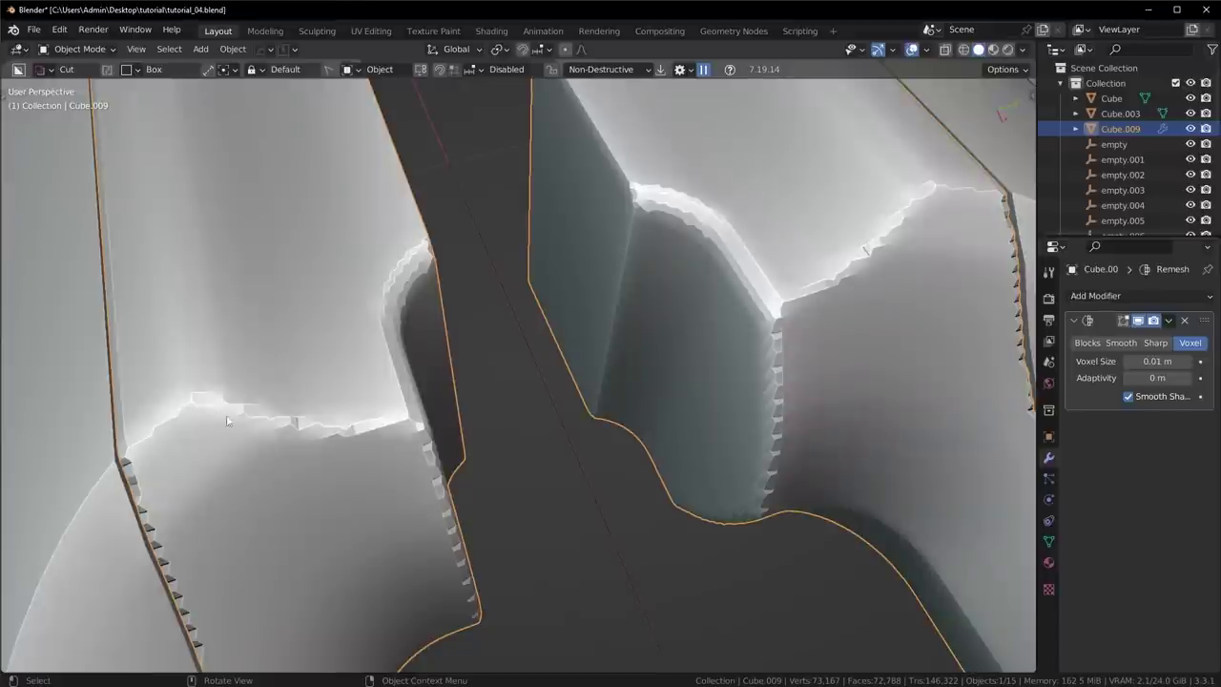
# Step: Adjust the Auto Smooth angle of the remeshed centre piece
pyautogui.click(1049, 541)
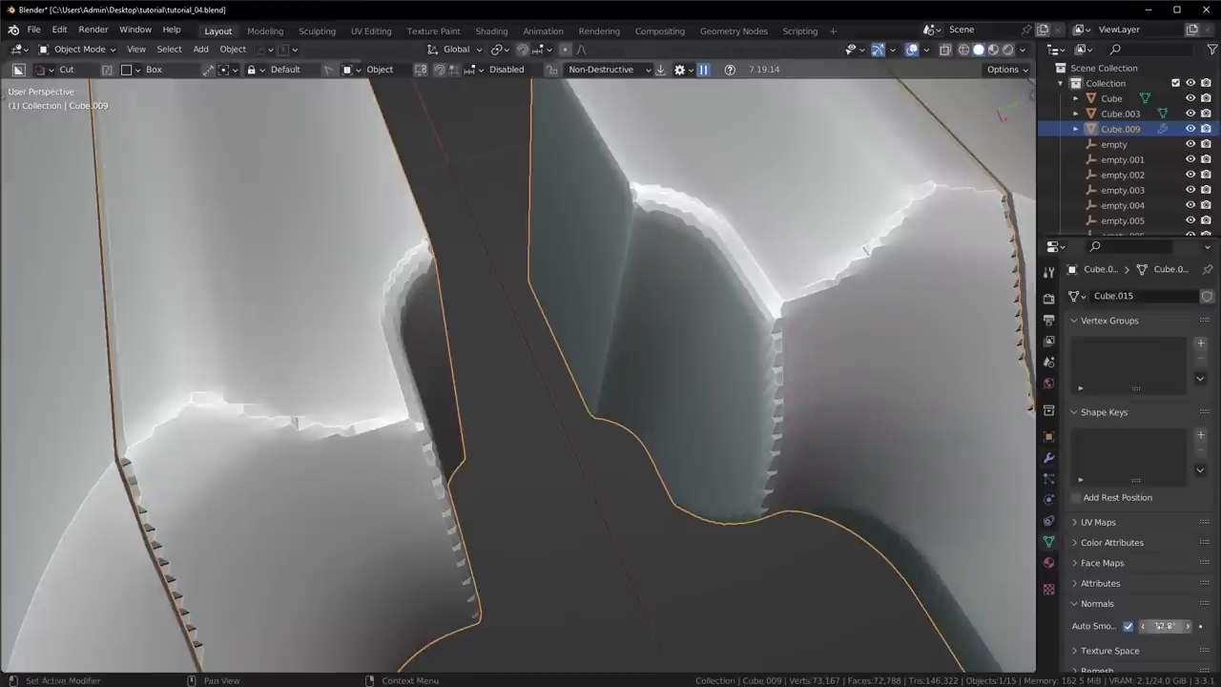
pyautogui.moveTo(1165, 626); pyautogui.dragTo(1192, 626)
pyautogui.scroll(-5, 691, 486)
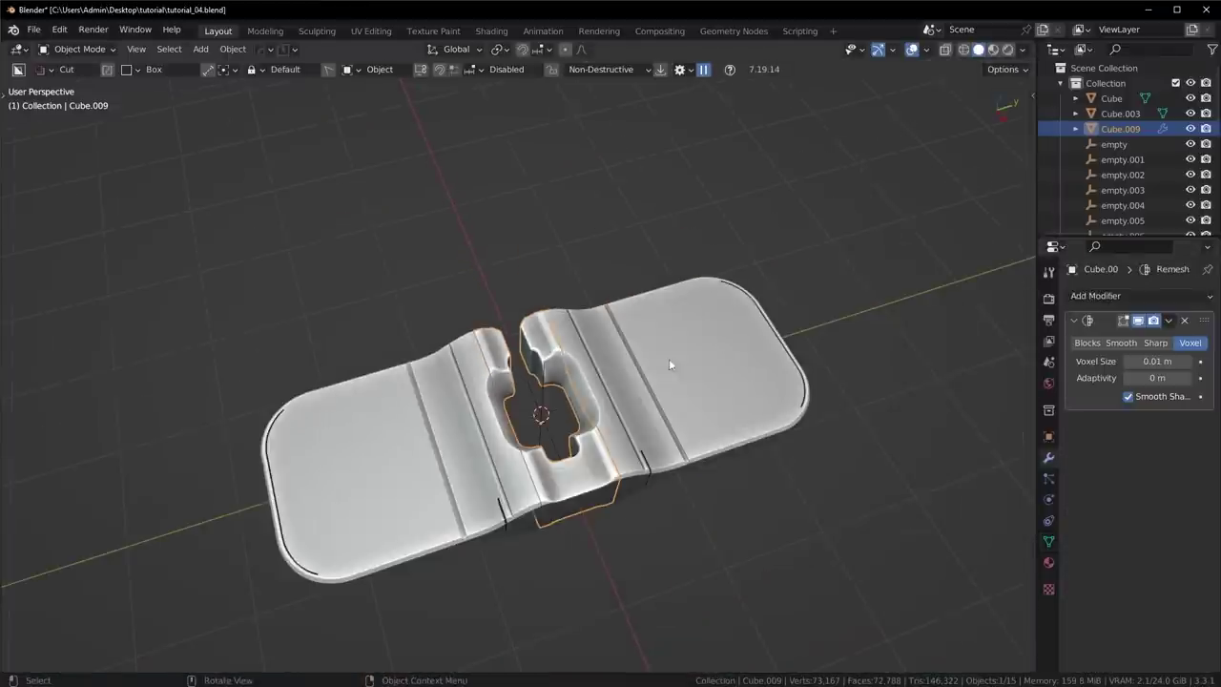
# Step: Copy the centre piece's Remesh modifier to the curved flanking pieces and the flat outer plates
pyautogui.hotkey('alt', 'a')
pyautogui.scroll(5, 667, 380)
pyautogui.scroll(-4, 199, 376)
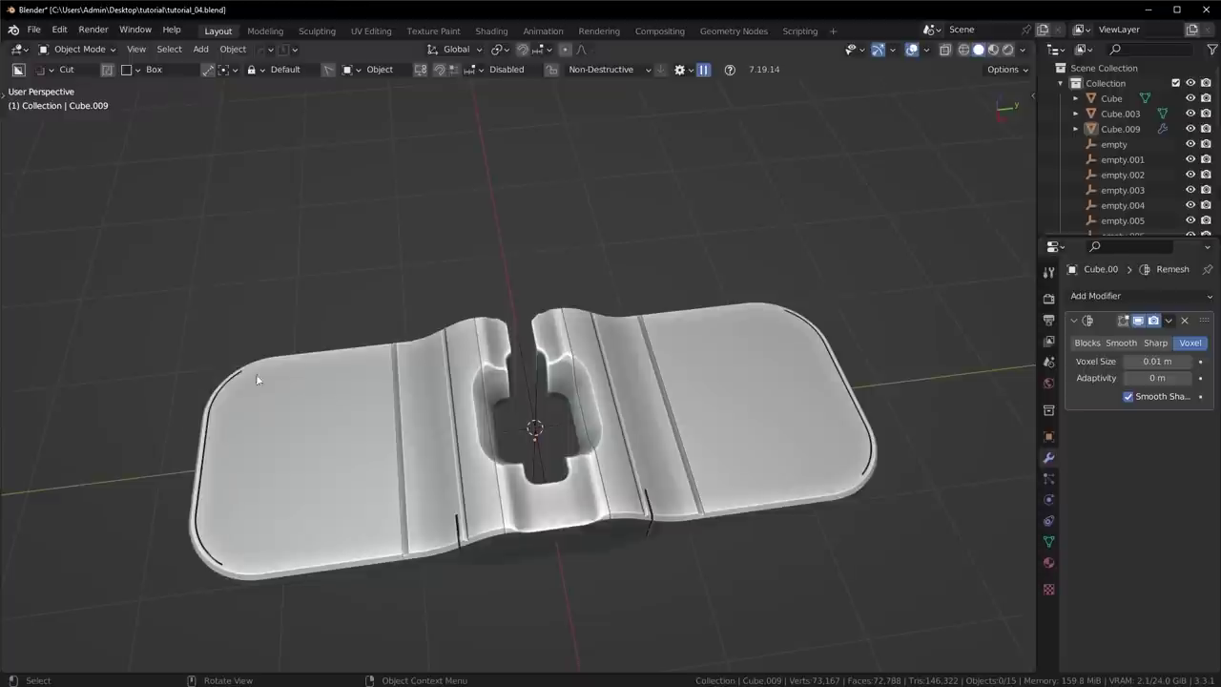
pyautogui.click(434, 407)
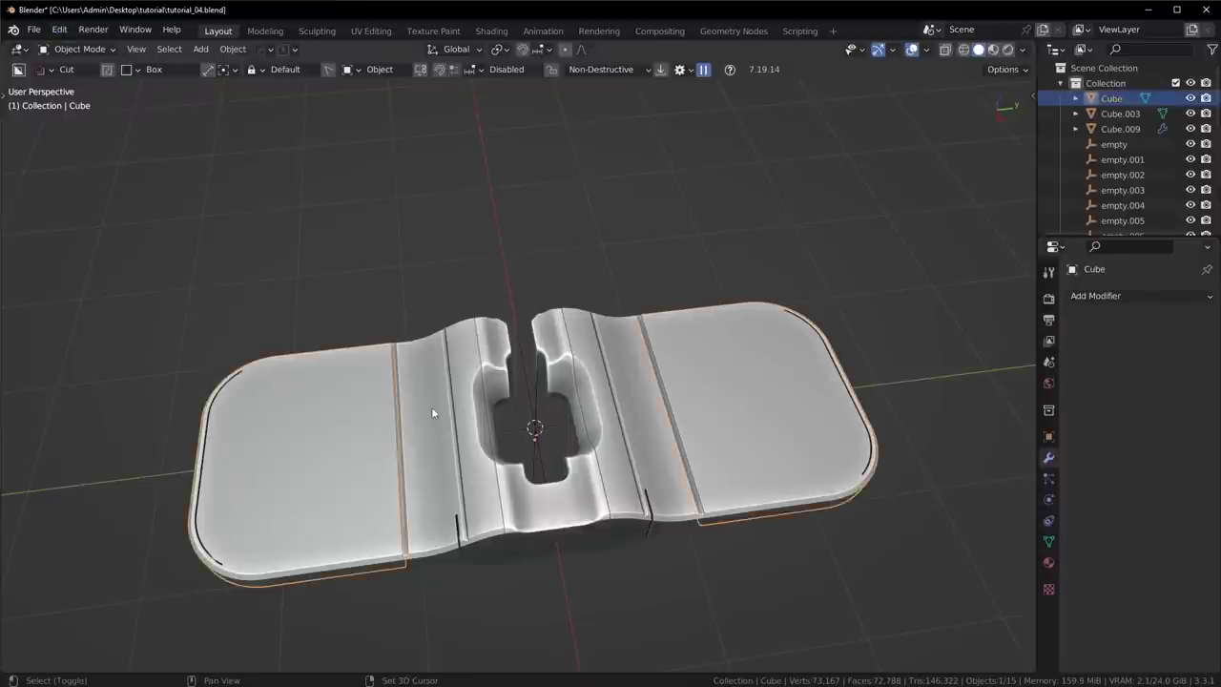
pyautogui.keyDown('shift'); pyautogui.click(436, 404); pyautogui.keyUp('shift')
pyautogui.keyDown('shift'); pyautogui.click(695, 429); pyautogui.keyUp('shift')
pyautogui.hotkey('ctrl', 'c')
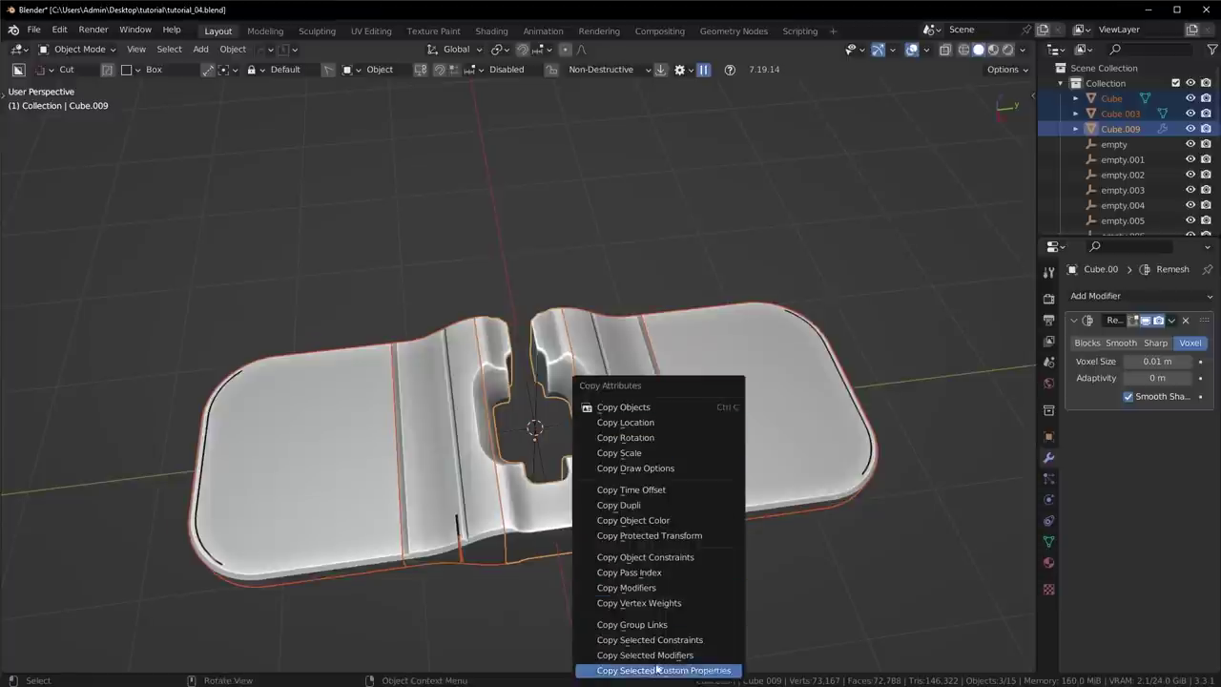
pyautogui.click(671, 654)
pyautogui.click(669, 655)
pyautogui.click(671, 670)
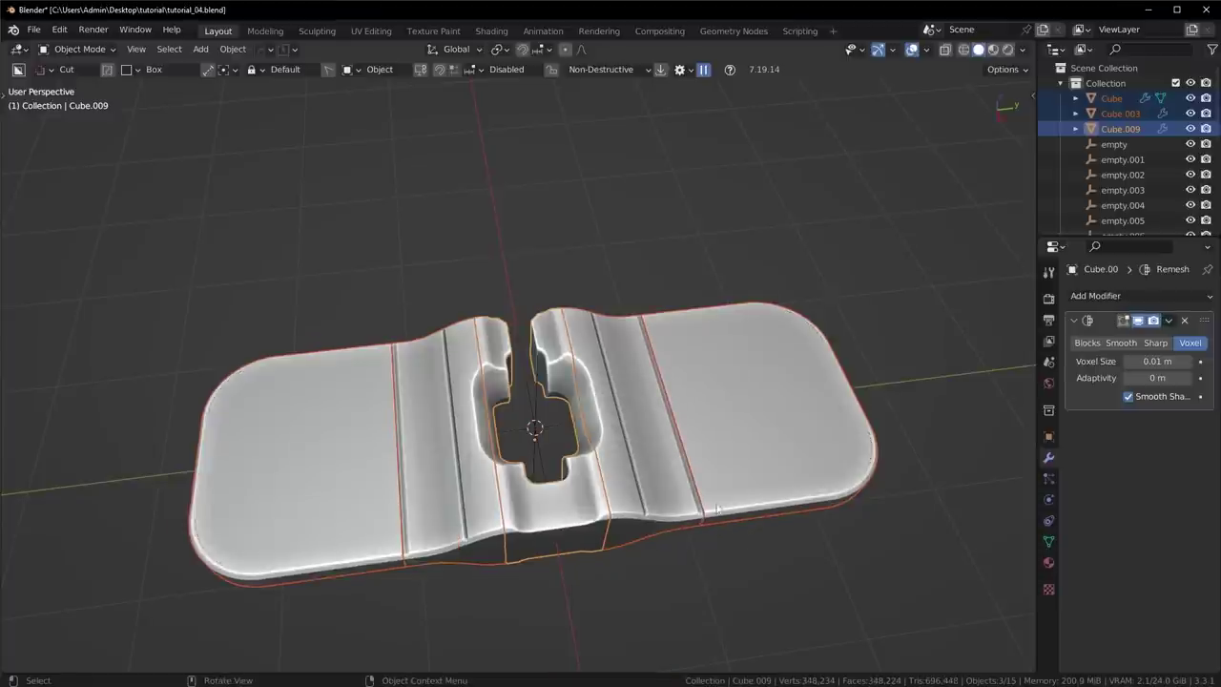
pyautogui.moveTo(718, 508); pyautogui.dragTo(769, 437, button='middle')
pyautogui.hotkey('alt', 'a')
# Step: Turn off Auto Smooth for the curved flanking pieces and the flat outer plates
pyautogui.moveTo(658, 463); pyautogui.dragTo(506, 411, button='middle')
pyautogui.scroll(8, 485, 425)
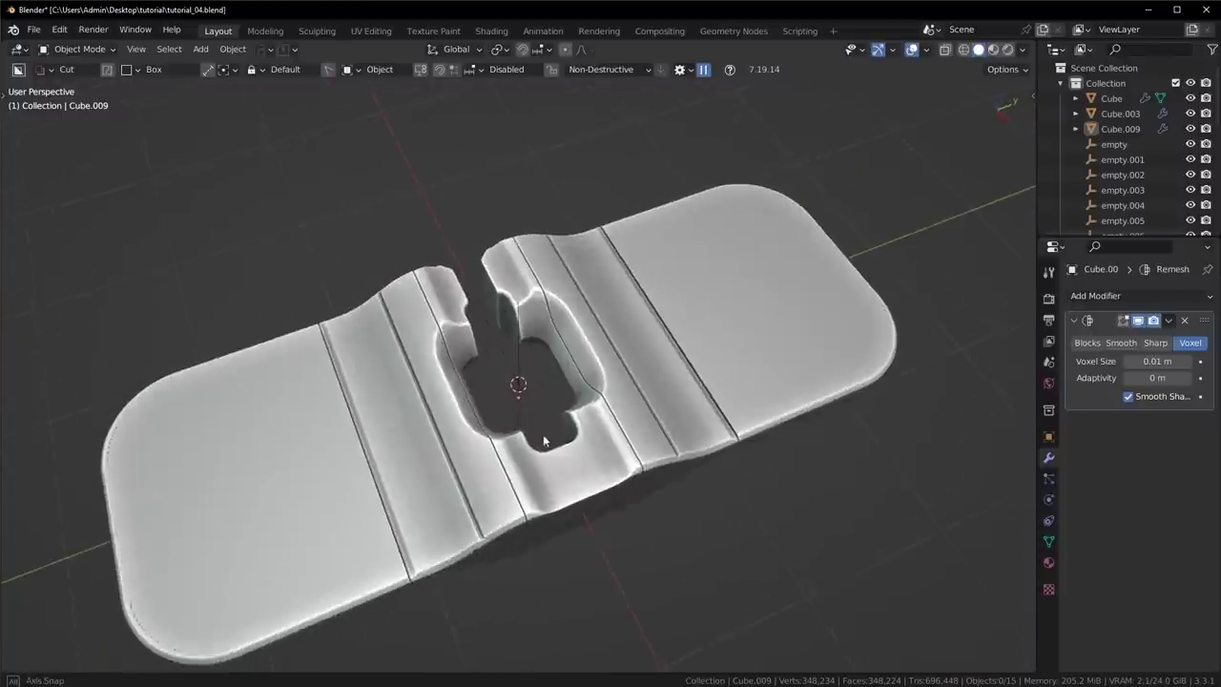
pyautogui.scroll(-5, 485, 424)
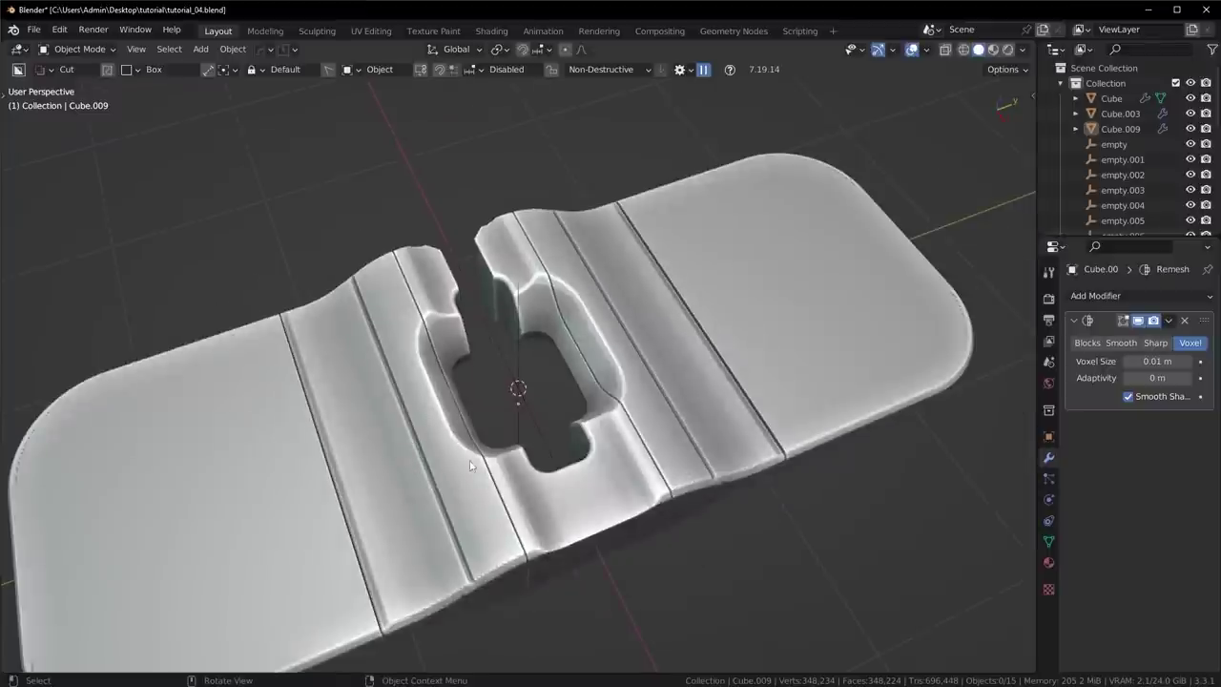
pyautogui.click(1120, 114)
pyautogui.click(1049, 541)
pyautogui.click(1128, 626)
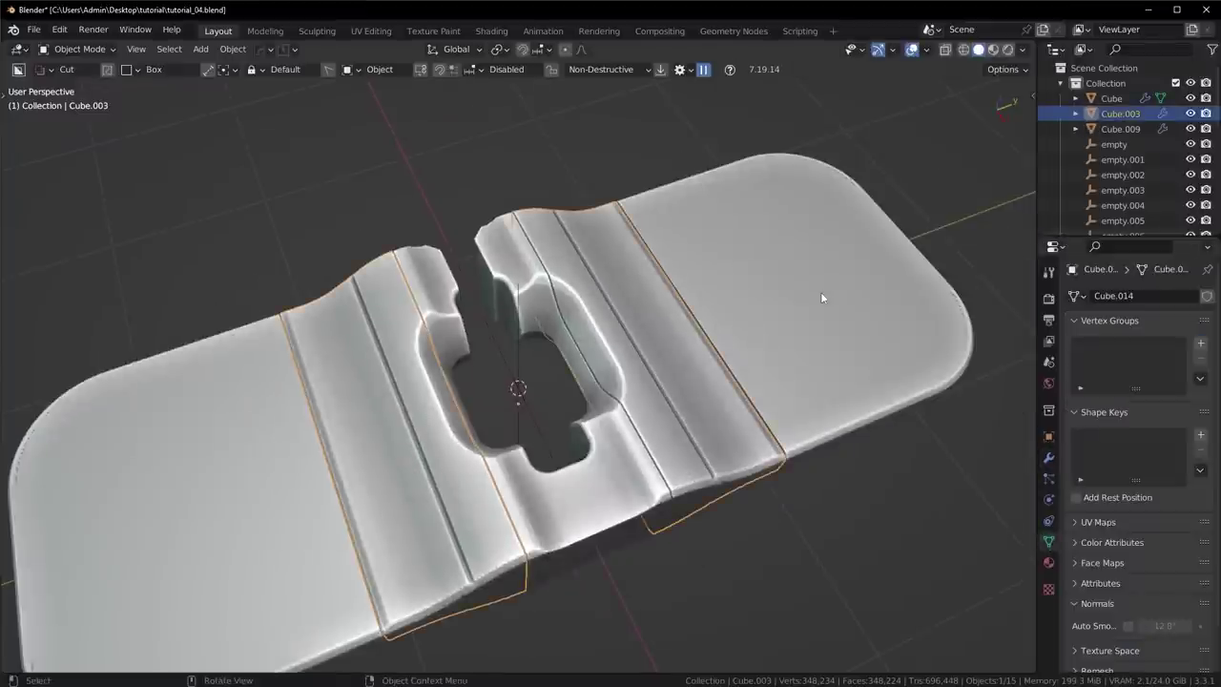
pyautogui.click(821, 292)
pyautogui.click(1129, 626)
pyautogui.click(1049, 457)
pyautogui.scroll(-6, 677, 414)
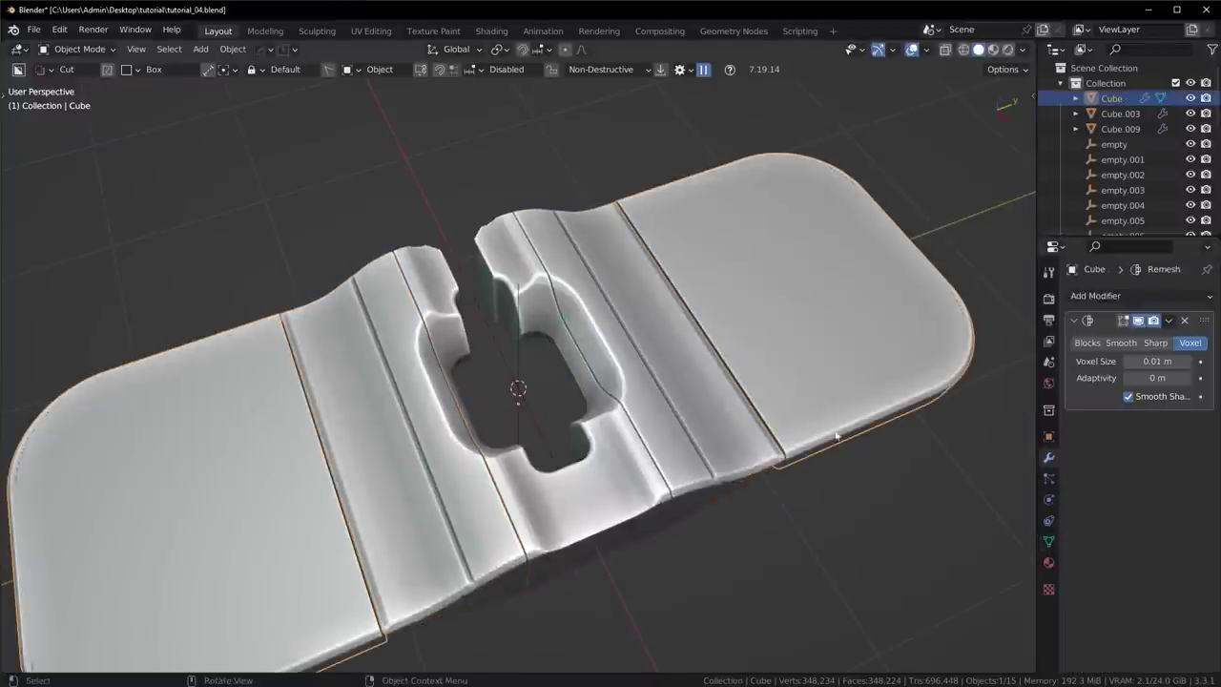
pyautogui.moveTo(679, 413); pyautogui.dragTo(703, 428, button='middle')
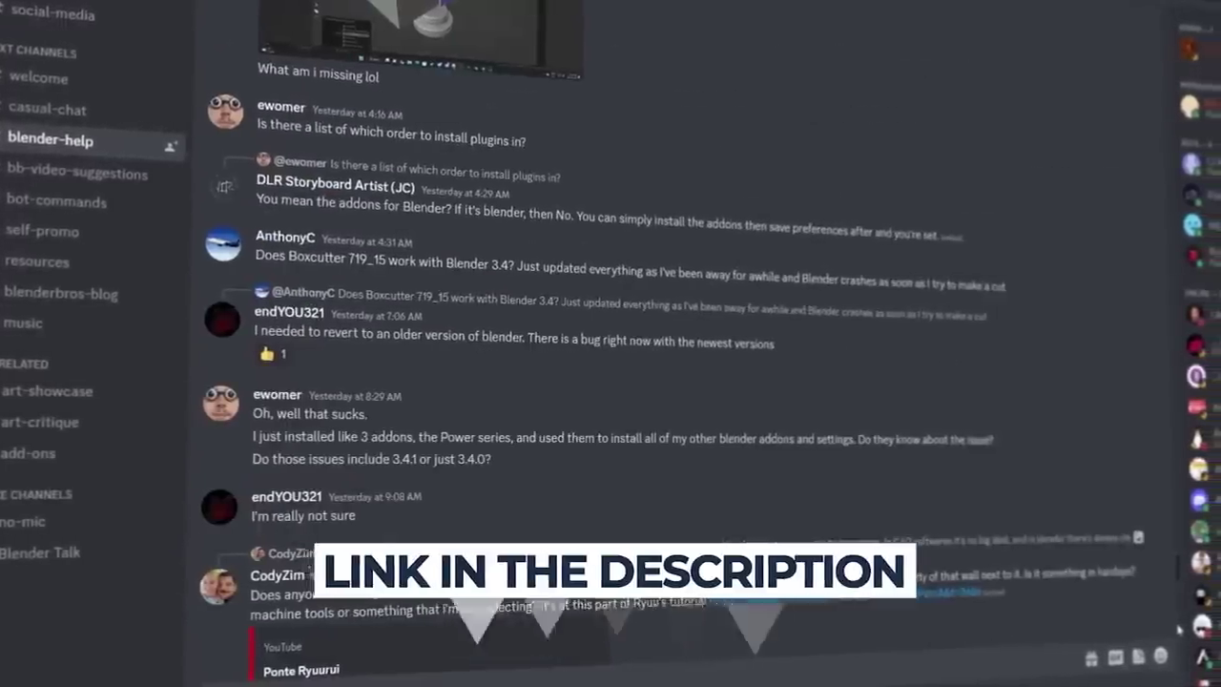
pyautogui.scroll(5, 1184, 630)
pyautogui.scroll(5, 1184, 630)
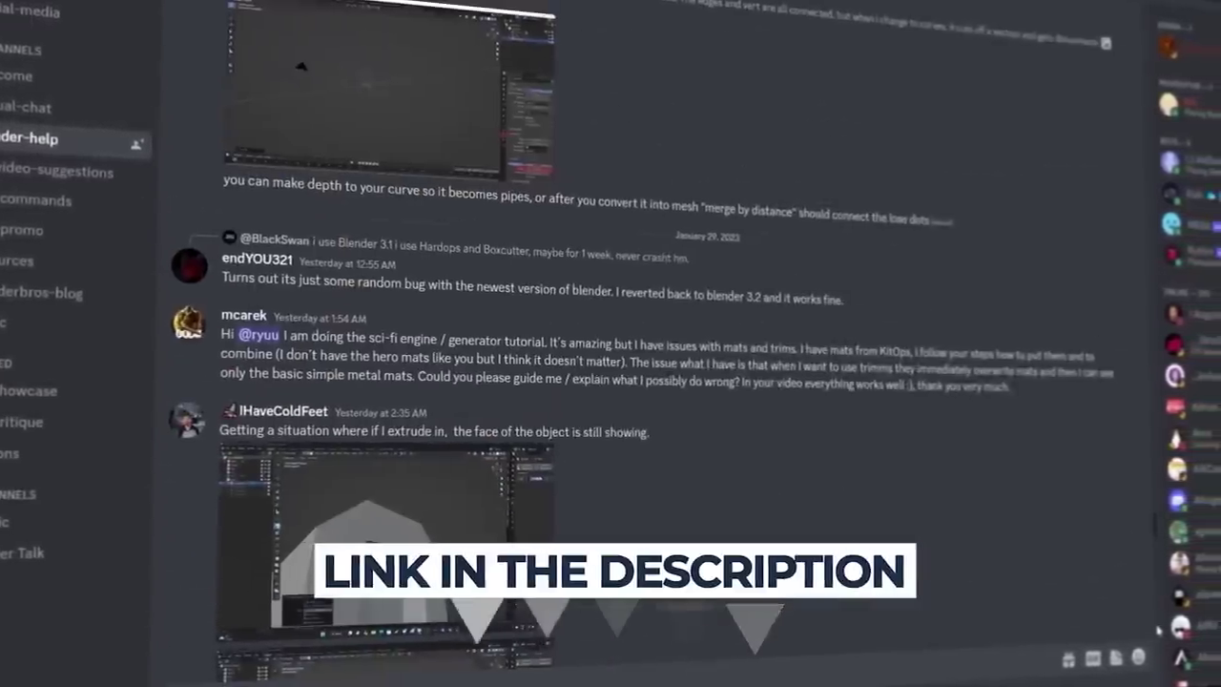
pyautogui.scroll(5, 1163, 630)
pyautogui.scroll(5, 1145, 631)
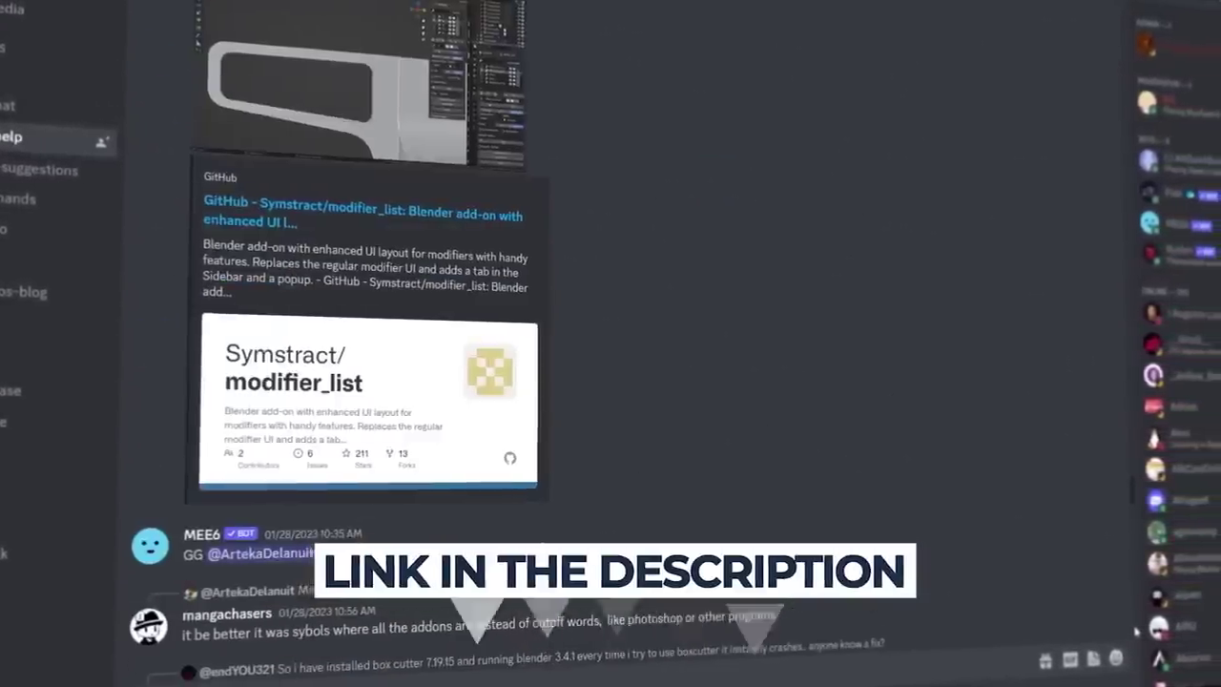